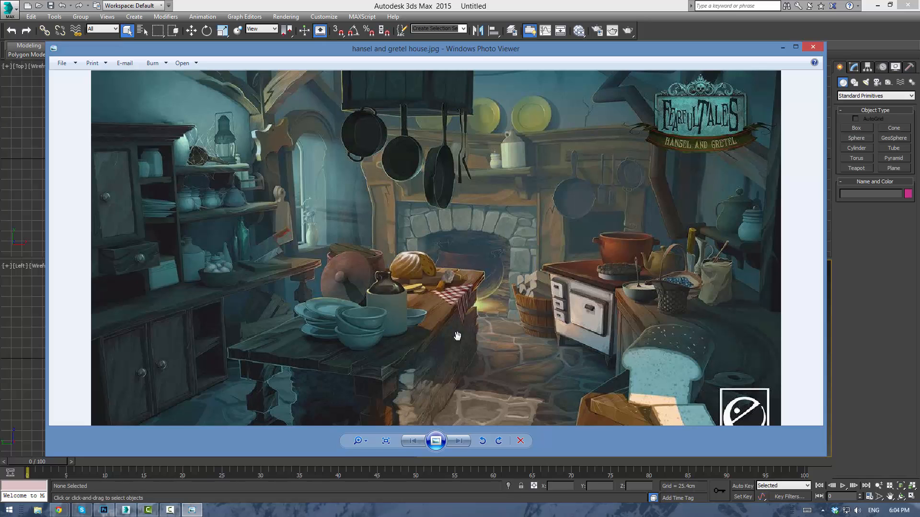
# Examine the Hansel and Gretel kitchen reference image and move its window out of the way
pyautogui.moveTo(472, 50); pyautogui.dragTo(377, 100)
pyautogui.moveTo(305, 137); pyautogui.dragTo(0, 33)
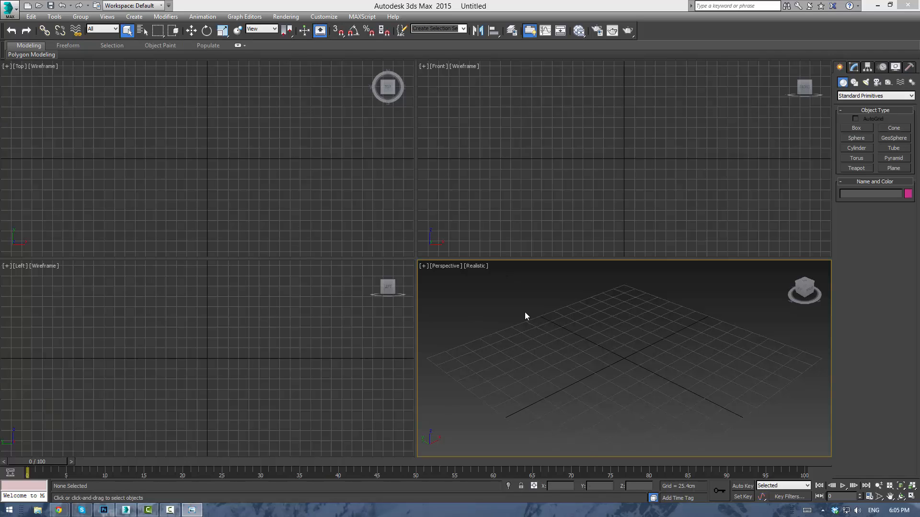
# Confirm metric centimeters as the display unit and International lighting units in the units setup
pyautogui.click(326, 18)
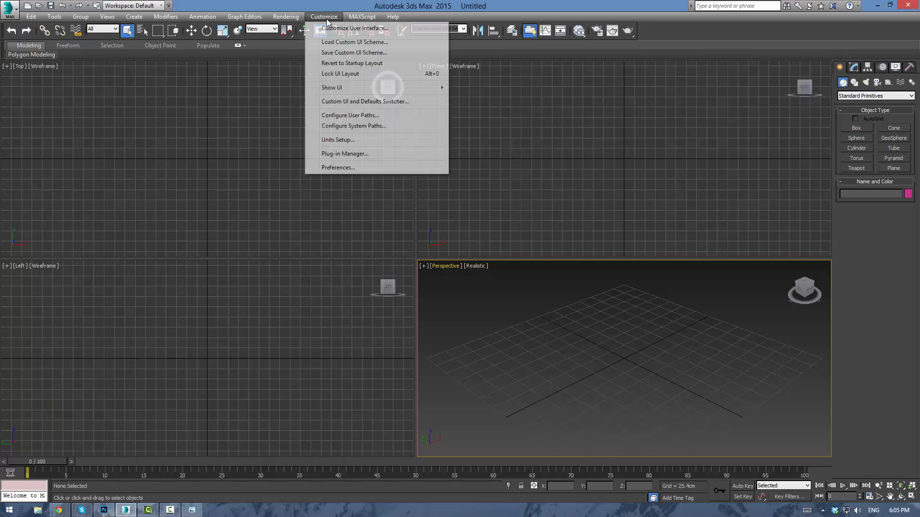
pyautogui.click(338, 140)
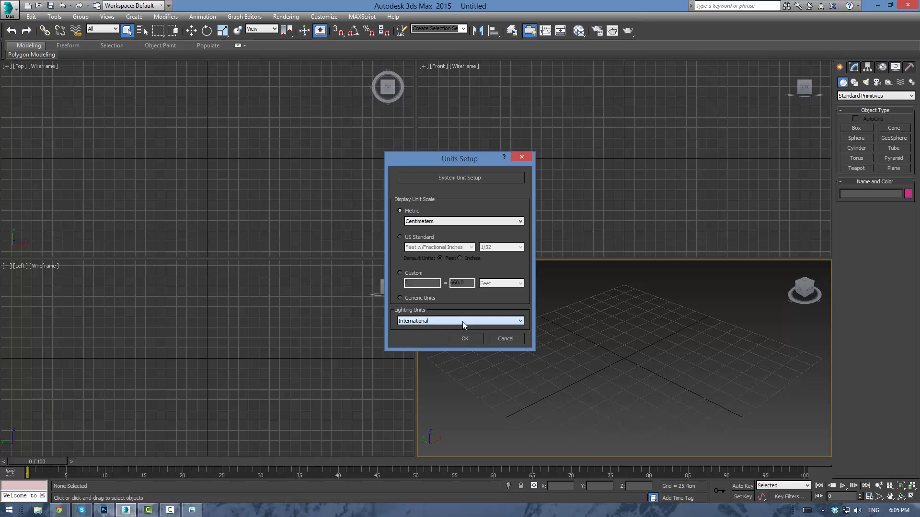
pyautogui.click(467, 338)
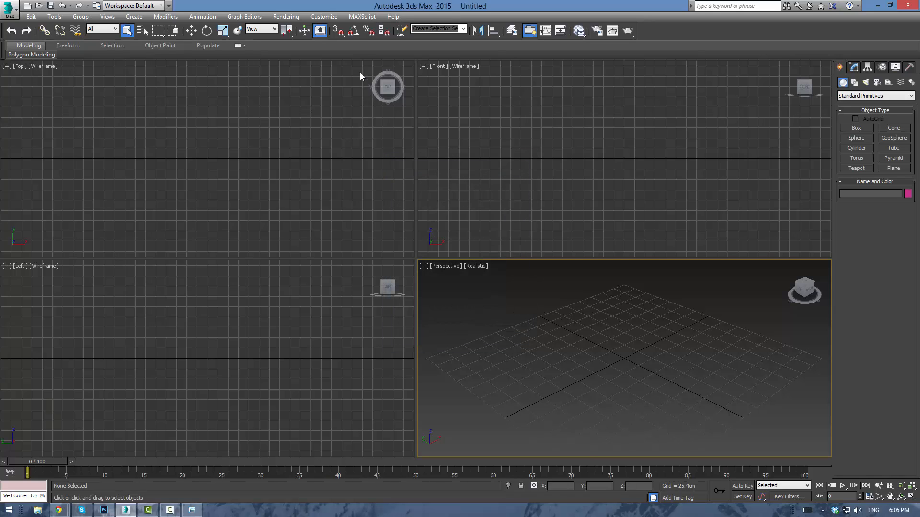
# Assign the Alt+Ctrl+Q keyboard shortcut to the Convert to Editable Polygon command without saving a shortcut file
pyautogui.click(327, 17)
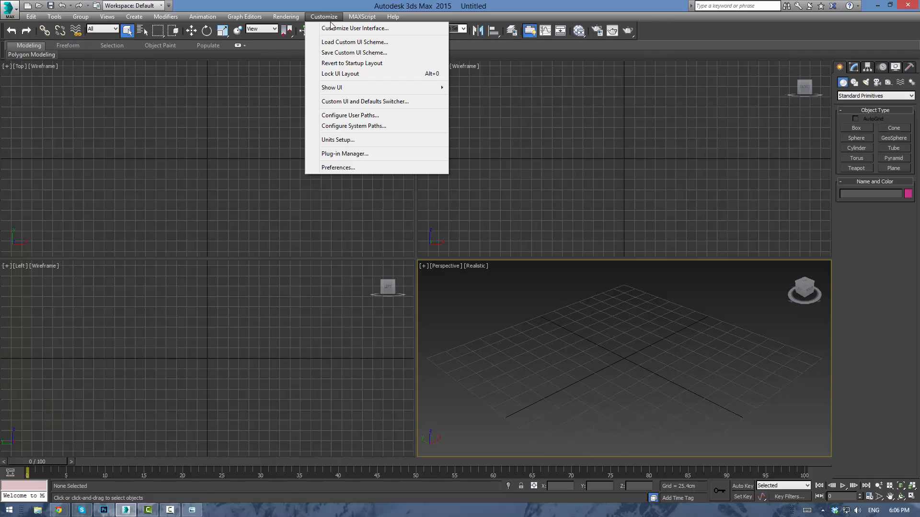
pyautogui.click(335, 30)
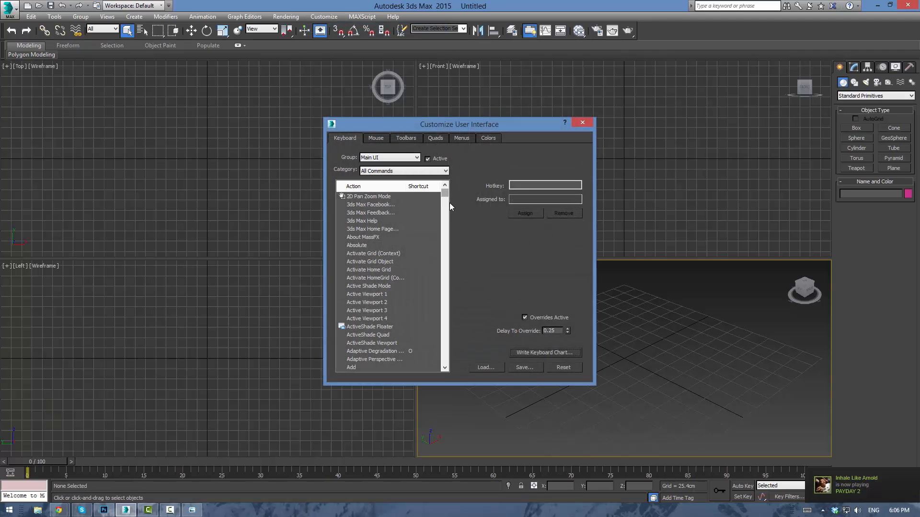
pyautogui.moveTo(449, 202)
pyautogui.mouseDown()
pyautogui.moveTo(449, 224)
pyautogui.moveTo(451, 215)
pyautogui.mouseUp()
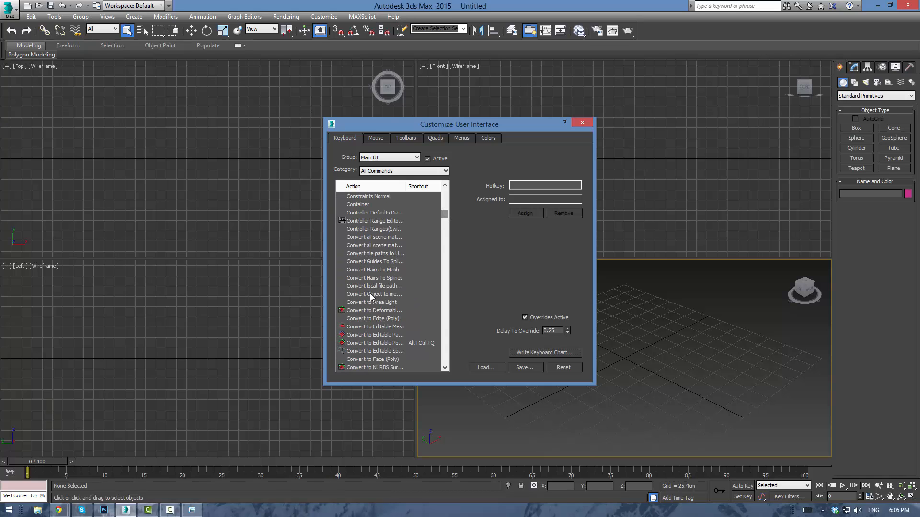
pyautogui.click(367, 340)
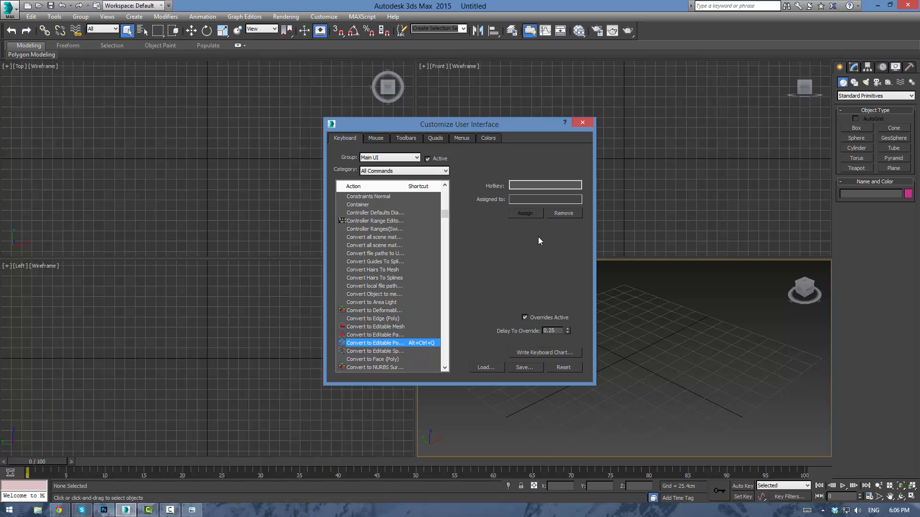
pyautogui.click(518, 187)
pyautogui.press('ctrl')
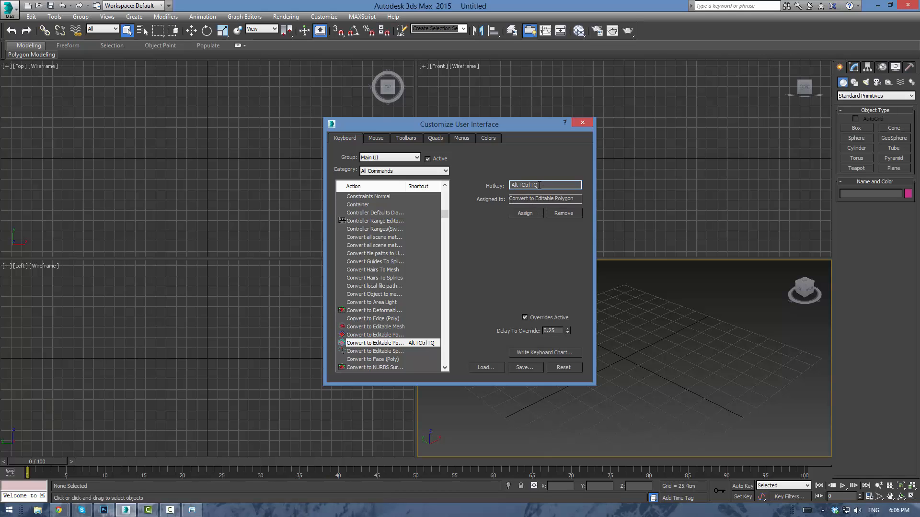
pyautogui.click(513, 214)
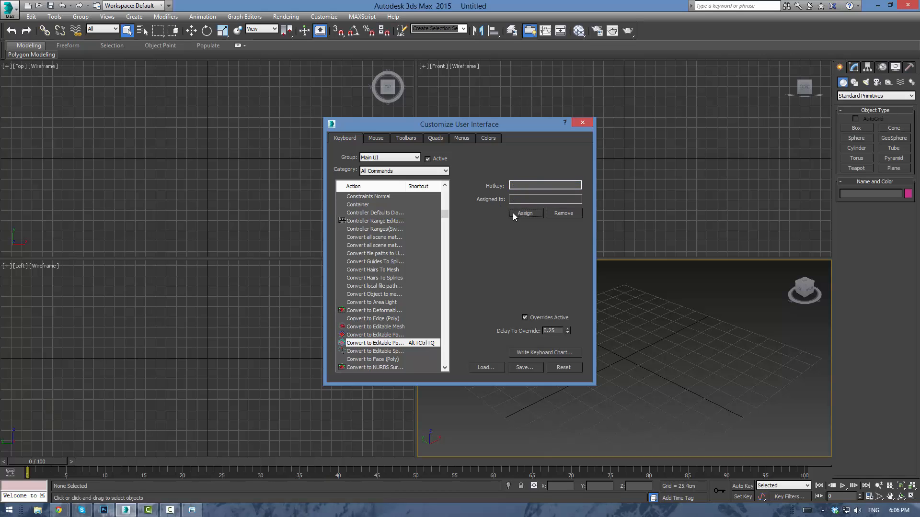
pyautogui.click(526, 368)
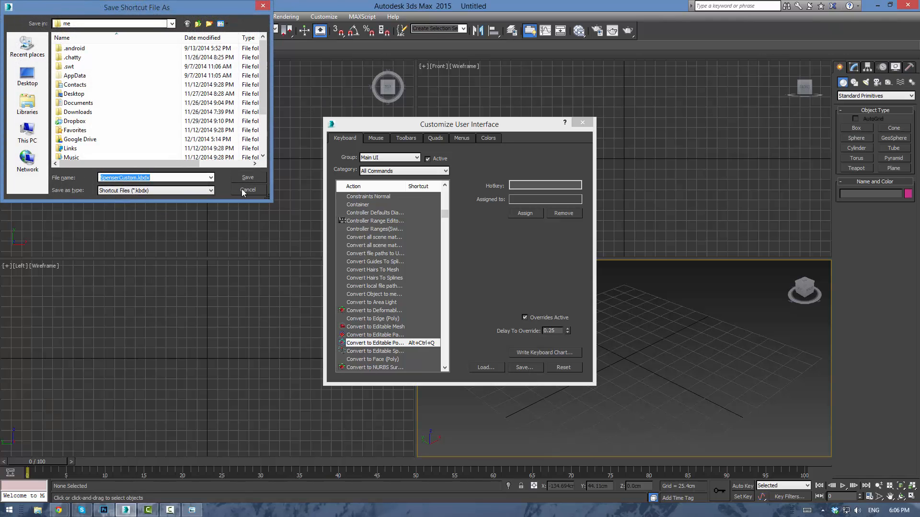
pyautogui.click(245, 190)
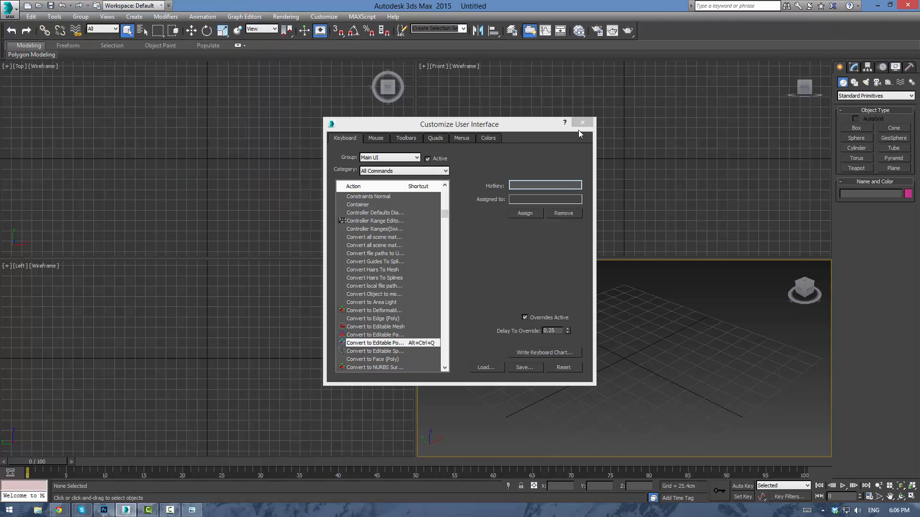
pyautogui.click(582, 123)
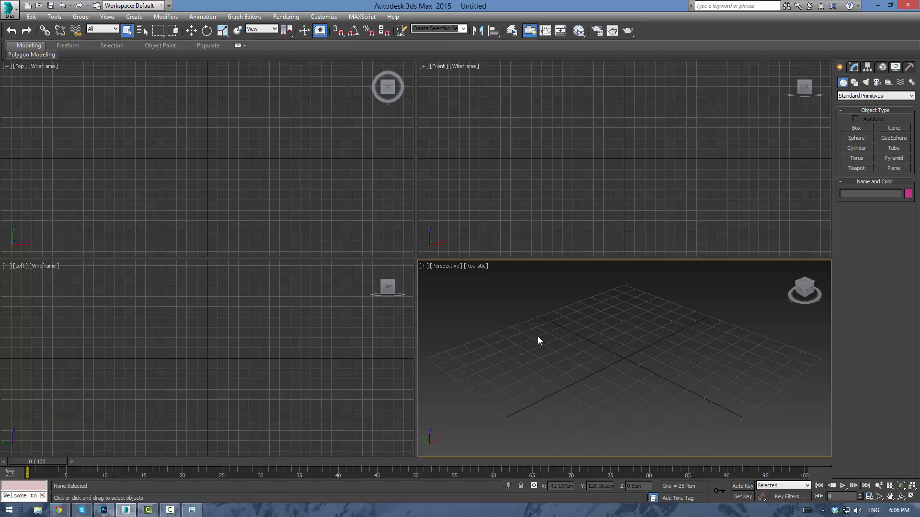
# Convert a test box in the perspective view to an editable poly and delete it
pyautogui.click(846, 127)
pyautogui.moveTo(612, 311); pyautogui.dragTo(594, 386)
pyautogui.click(558, 328)
pyautogui.hotkey('alt', 'e')
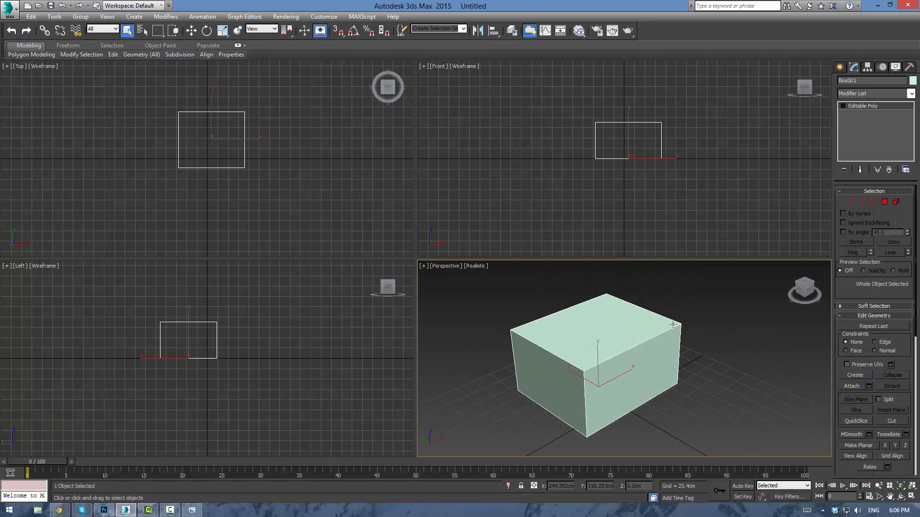
pyautogui.press('Delete')
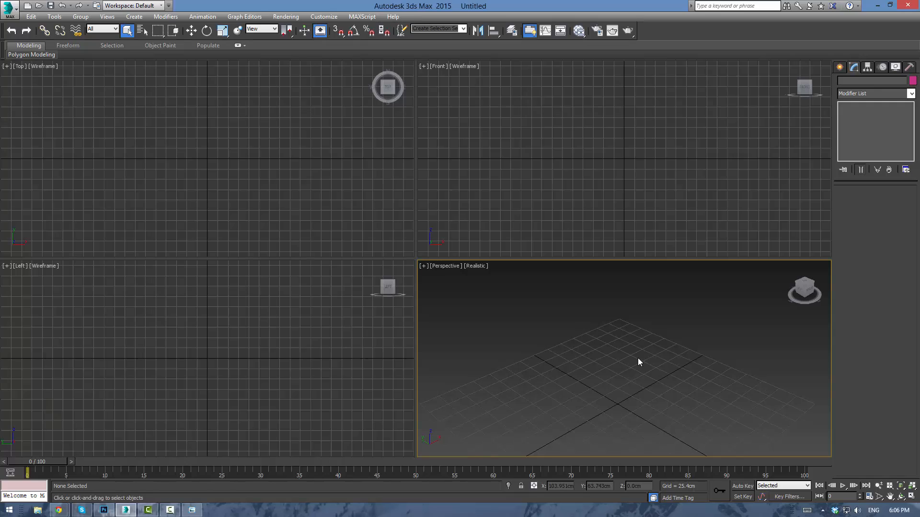
# Create a box in the top view about 153 cm long, 74 cm wide and 65 cm high
pyautogui.click(842, 68)
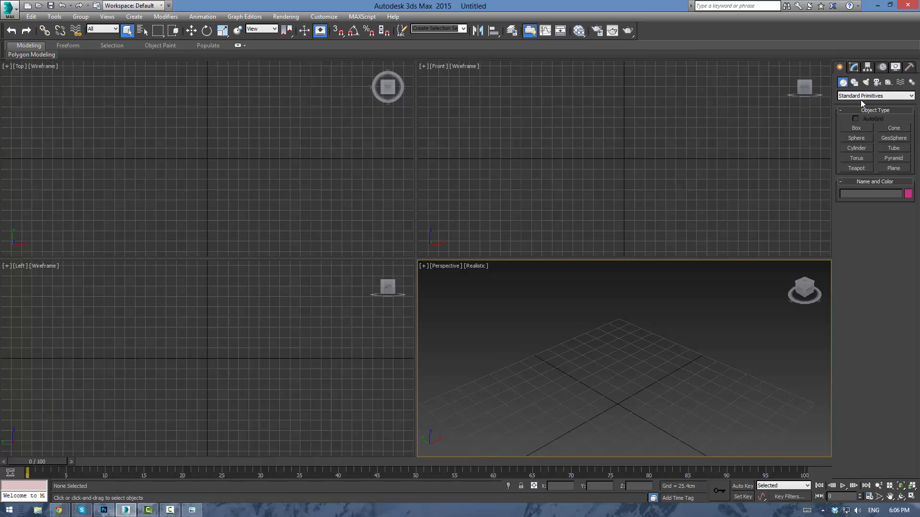
pyautogui.click(858, 131)
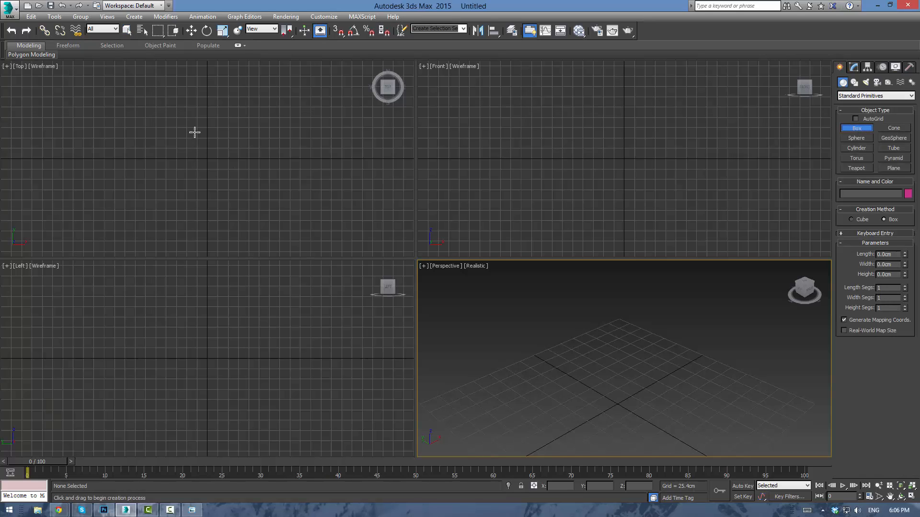
pyautogui.moveTo(192, 138); pyautogui.dragTo(223, 201)
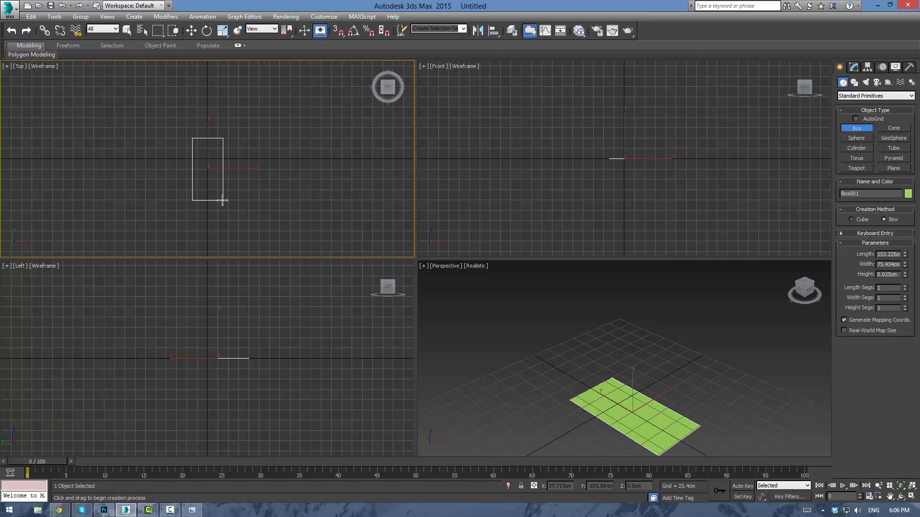
pyautogui.click(220, 174)
pyautogui.middleClick(690, 304)
pyautogui.moveTo(690, 303); pyautogui.dragTo(658, 289, button='middle')
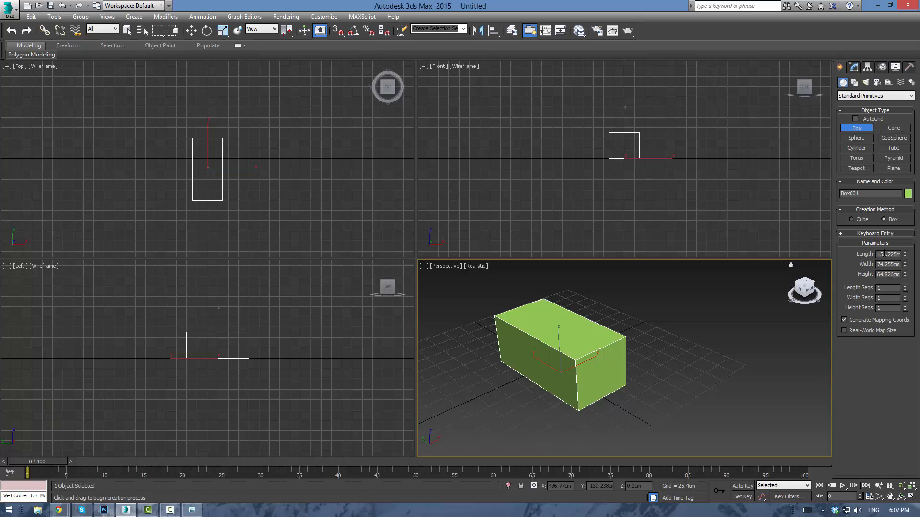
# Set the box's length to 230 cm and its width to 80 cm
pyautogui.moveTo(878, 255); pyautogui.dragTo(918, 261)
pyautogui.write('230')
pyautogui.press('Return')
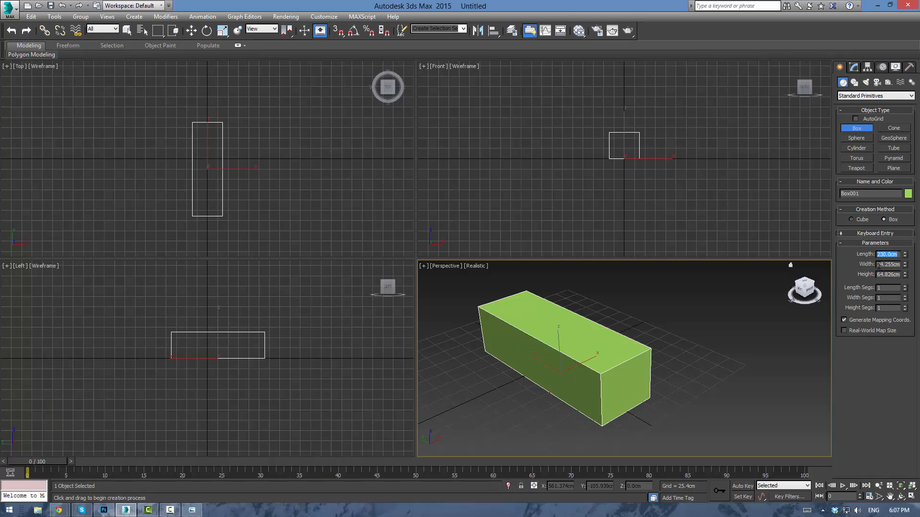
pyautogui.moveTo(905, 264); pyautogui.dragTo(913, 264)
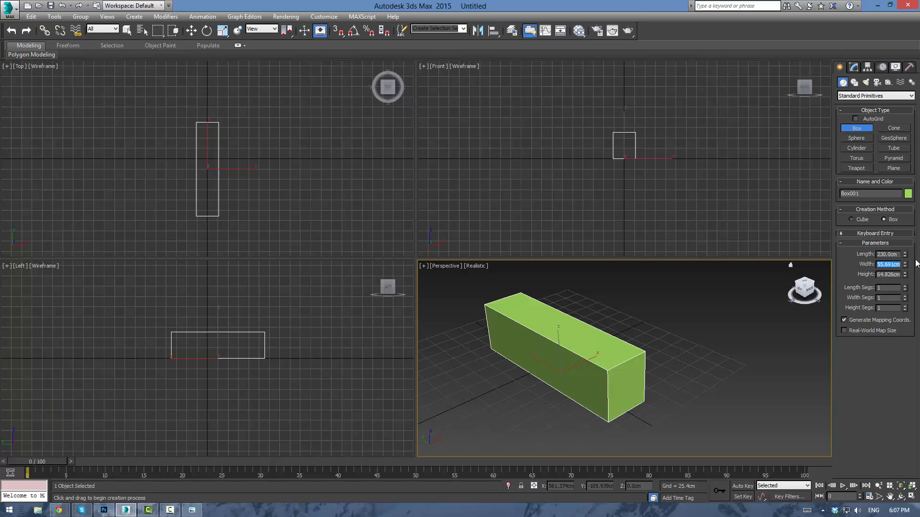
pyautogui.write('80')
pyautogui.press('Return')
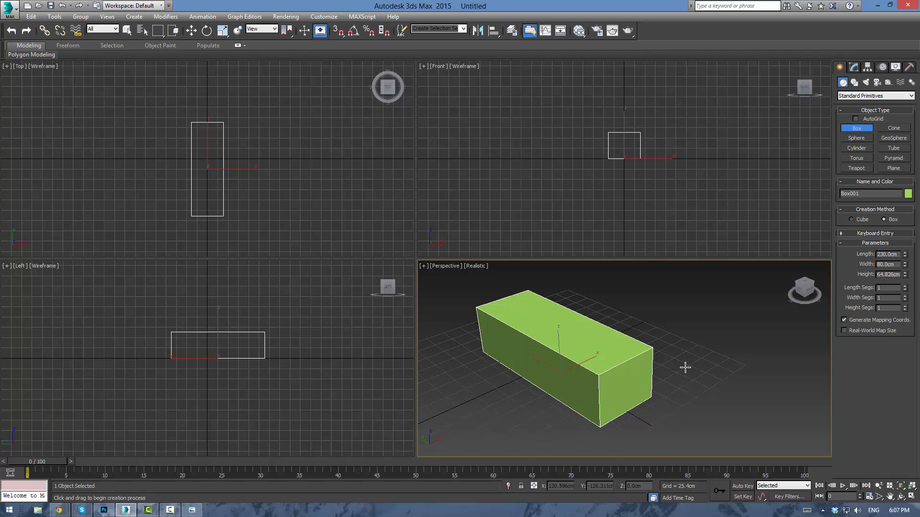
# Set the box's height to 100 cm
pyautogui.moveTo(684, 367)
pyautogui.keyDown('alt'); pyautogui.mouseDown(button='middle')
pyautogui.moveTo(666, 375)
pyautogui.moveTo(600, 370)
pyautogui.moveTo(694, 347)
pyautogui.moveTo(687, 363)
pyautogui.moveTo(674, 359)
pyautogui.moveTo(688, 353)
pyautogui.mouseUp(button='middle'); pyautogui.keyUp('alt')
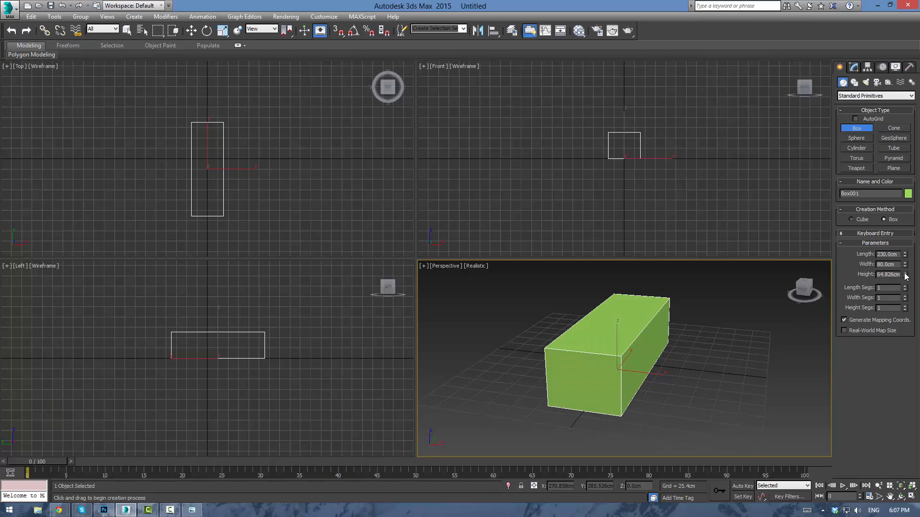
pyautogui.moveTo(904, 275); pyautogui.dragTo(901, 264)
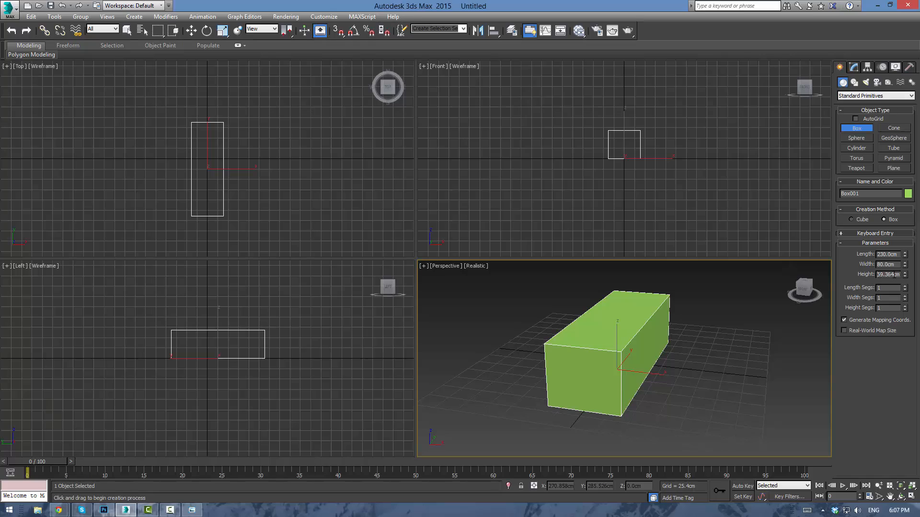
pyautogui.doubleClick(895, 275)
pyautogui.write('100')
pyautogui.press('Return')
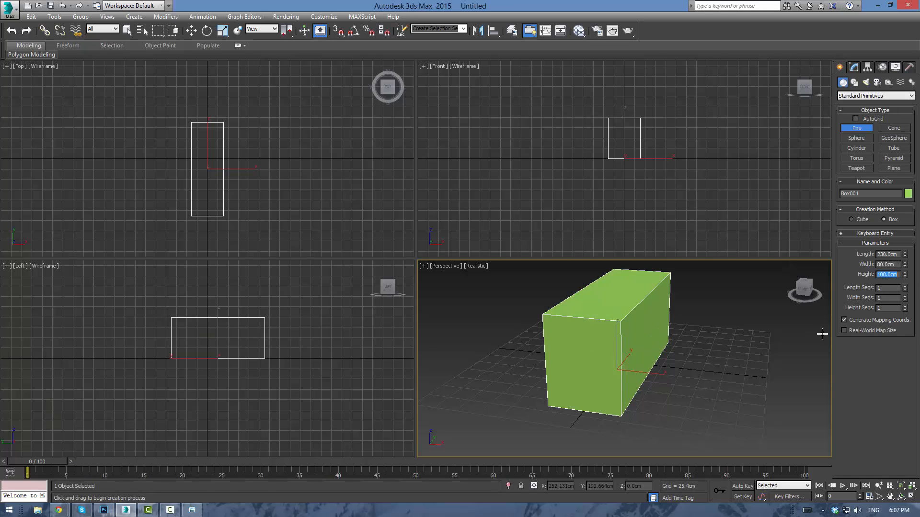
# Finish box creation and change the box's width to 105 cm in its modifiable parameters
pyautogui.click(723, 343)
pyautogui.moveTo(723, 343); pyautogui.dragTo(677, 341, button='middle')
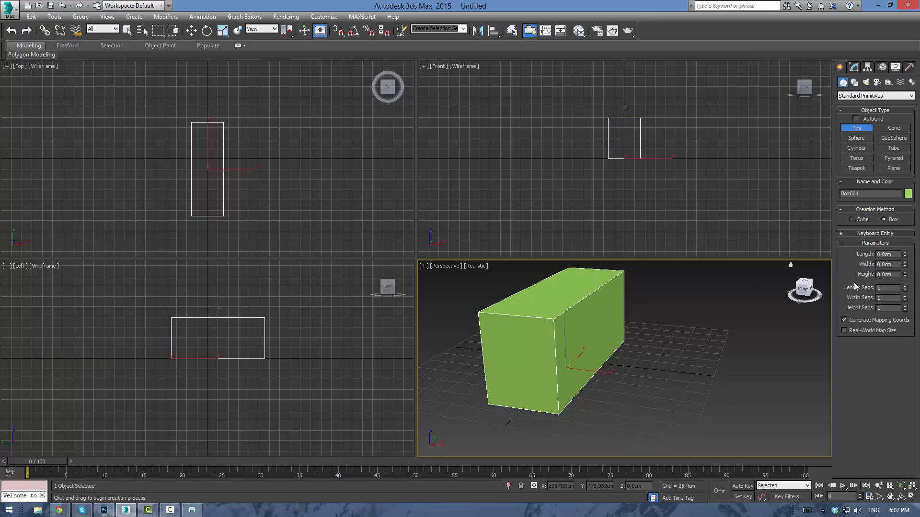
pyautogui.rightClick(604, 307)
pyautogui.click(854, 67)
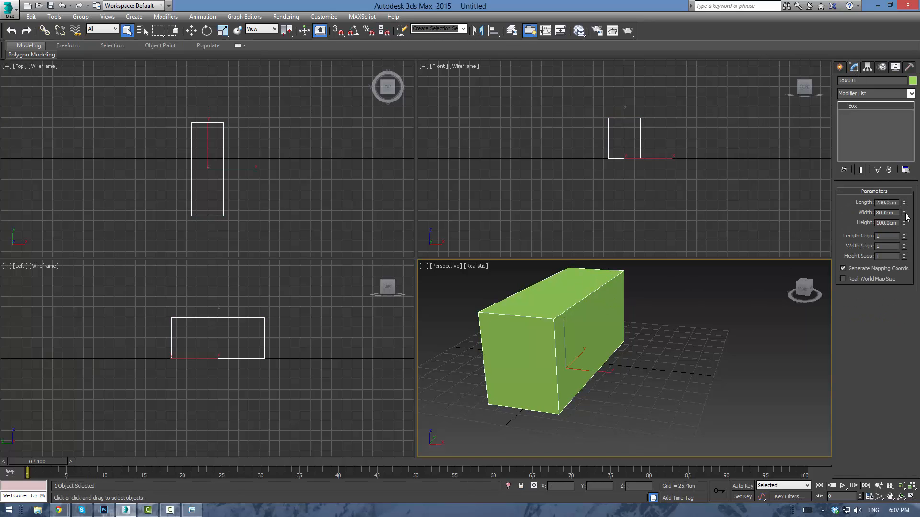
pyautogui.moveTo(905, 215); pyautogui.dragTo(905, 193)
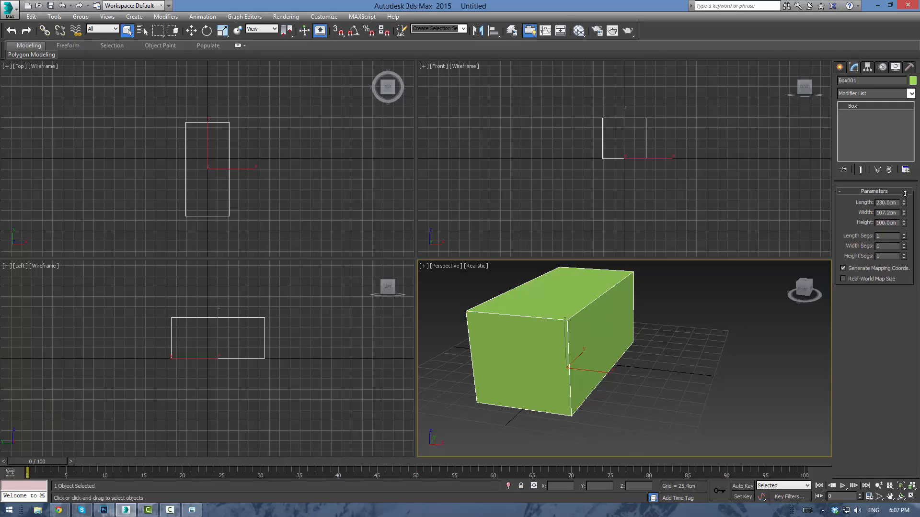
pyautogui.doubleClick(886, 212)
pyautogui.write('105')
pyautogui.press('Return')
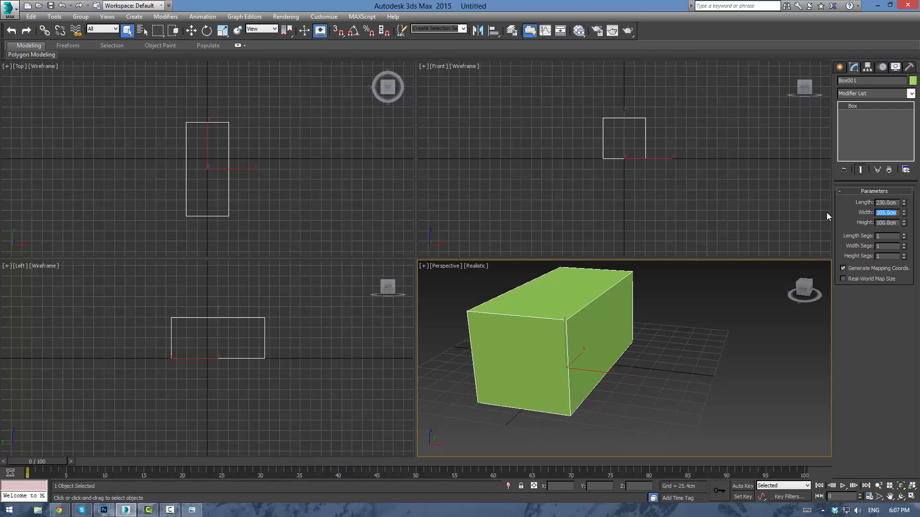
# Compare the box's proportions with the wooden table in the hansel and gretel house.jpg reference image
pyautogui.keyDown('alt'); pyautogui.moveTo(681, 345); pyautogui.dragTo(639, 313, button='middle'); pyautogui.keyUp('alt')
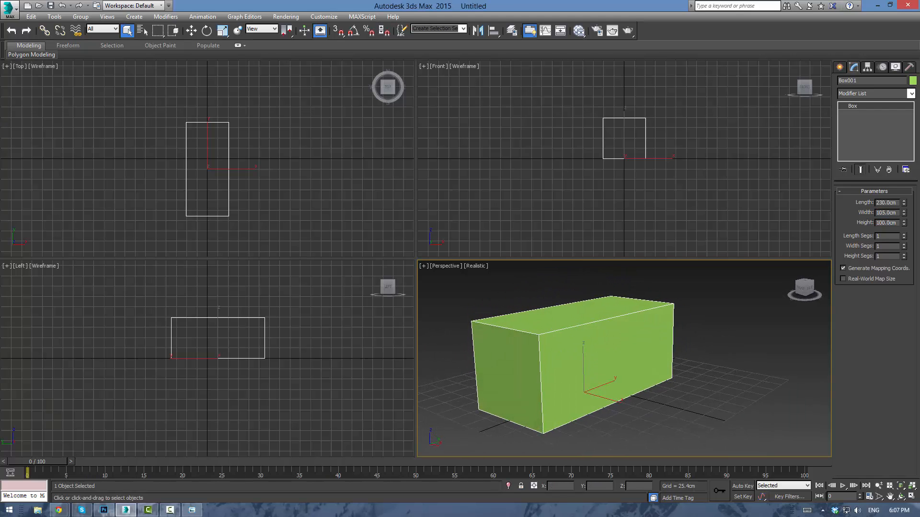
pyautogui.hotkey('alt', 'Tab')
pyautogui.moveTo(301, 27); pyautogui.dragTo(449, 22)
pyautogui.scroll(-1, 255, 331)
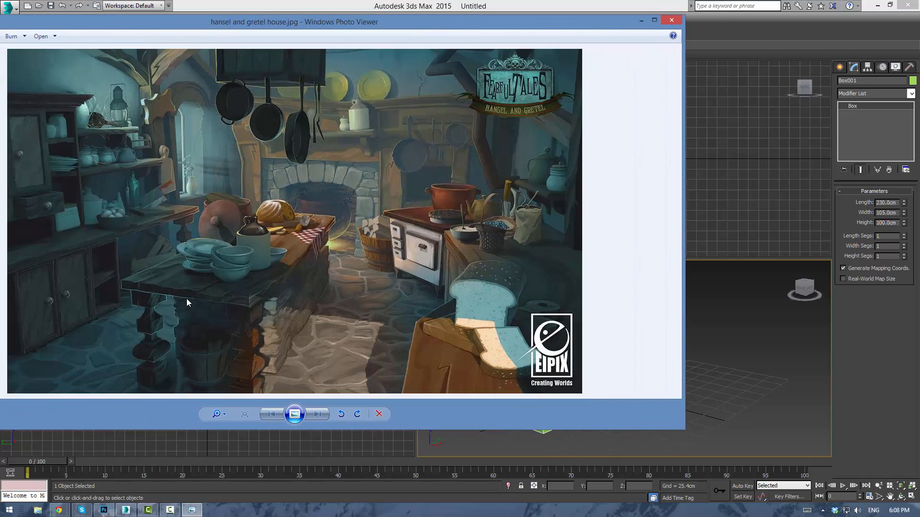
pyautogui.moveTo(256, 28); pyautogui.dragTo(173, 82)
pyautogui.hotkey('alt', 'Tab')
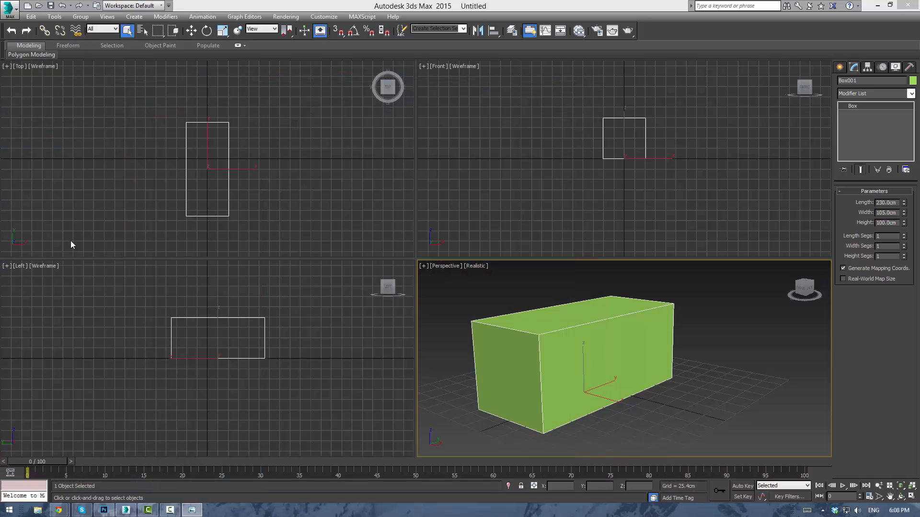
# Set the box's width to 110 cm
pyautogui.keyDown('alt'); pyautogui.moveTo(562, 369); pyautogui.dragTo(686, 320, button='middle'); pyautogui.keyUp('alt')
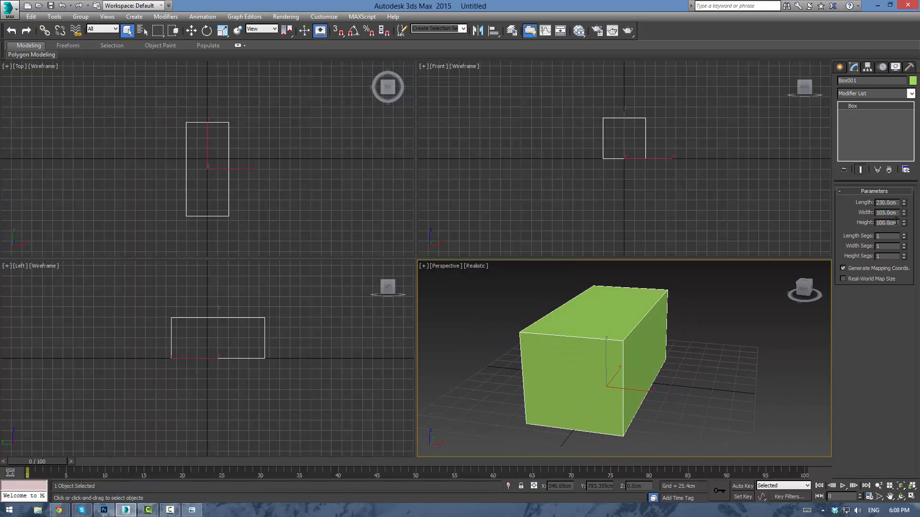
pyautogui.doubleClick(886, 213)
pyautogui.write('110')
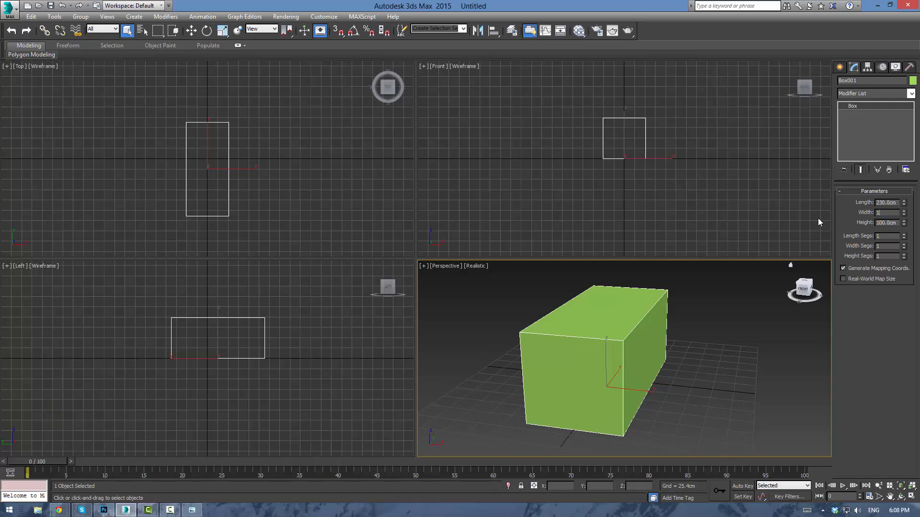
pyautogui.press('Return')
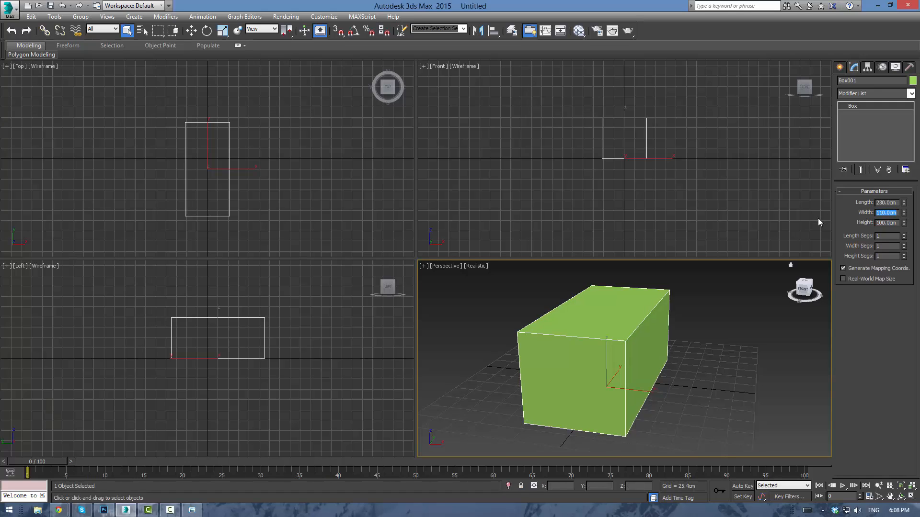
# Set the table box's width to 105 cm and deselect it
pyautogui.write('105')
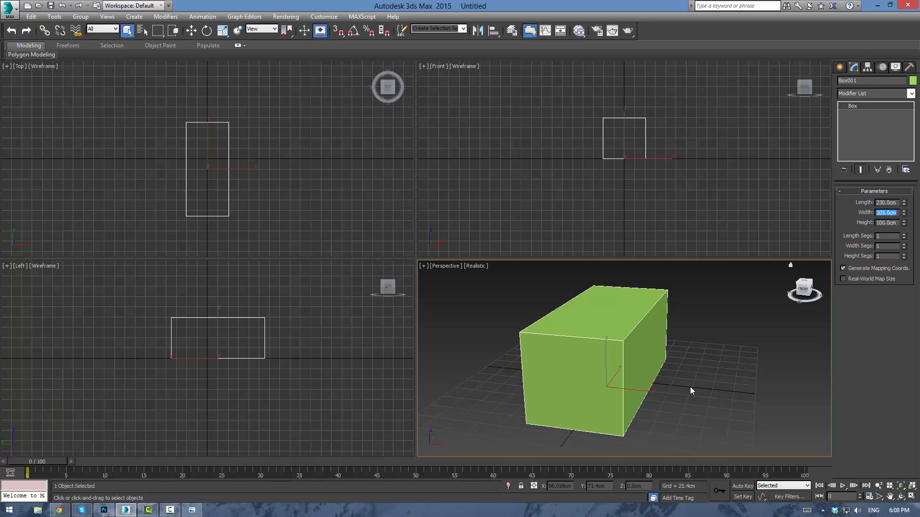
pyautogui.click(697, 386)
pyautogui.rightClick(698, 326)
pyautogui.click(689, 327)
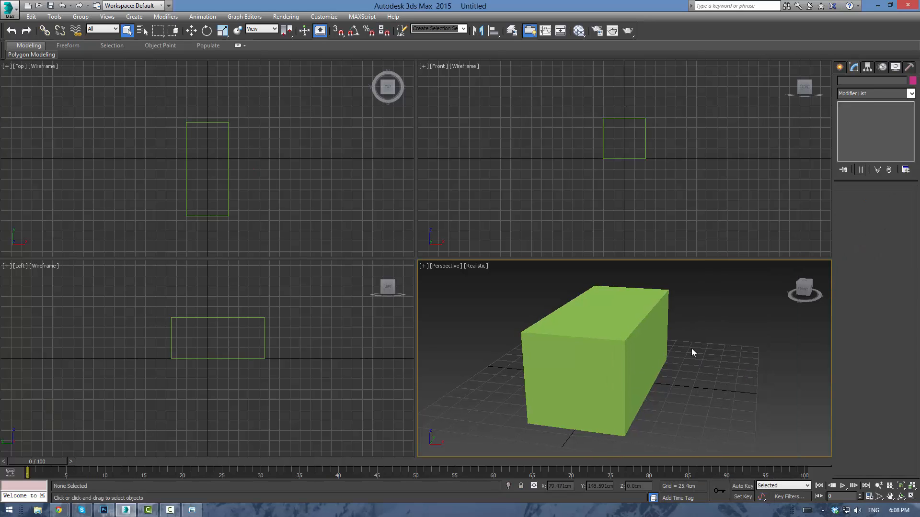
pyautogui.scroll(-3, 691, 349)
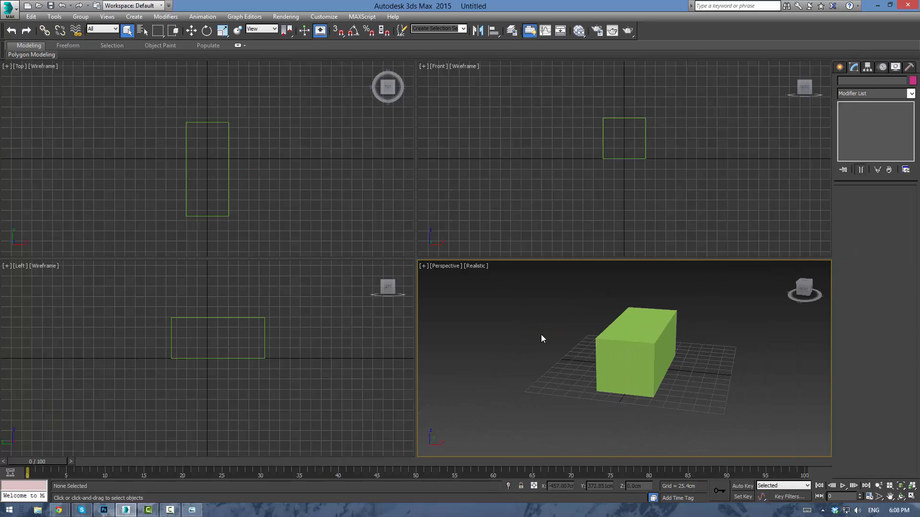
# Create a second box beside the table box in the Top view, about 310 cm long, 47 cm wide and 188 cm high
pyautogui.click(341, 175)
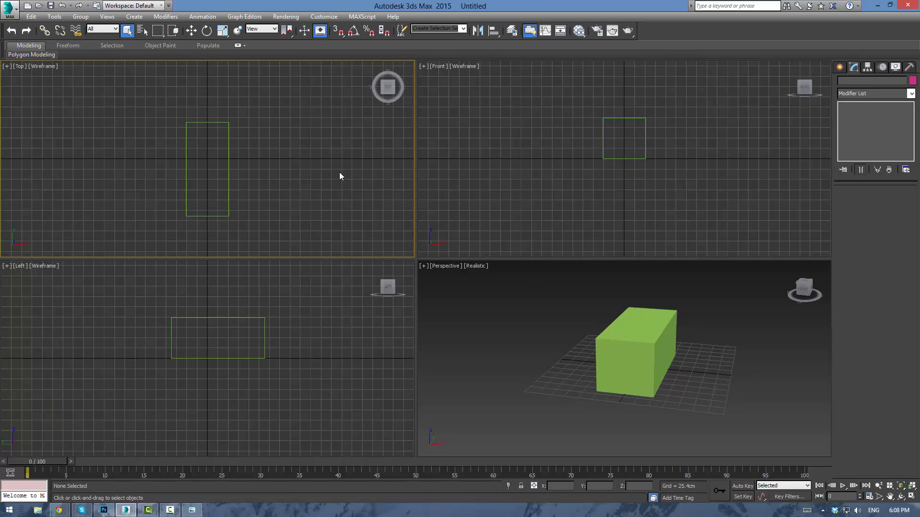
pyautogui.click(839, 67)
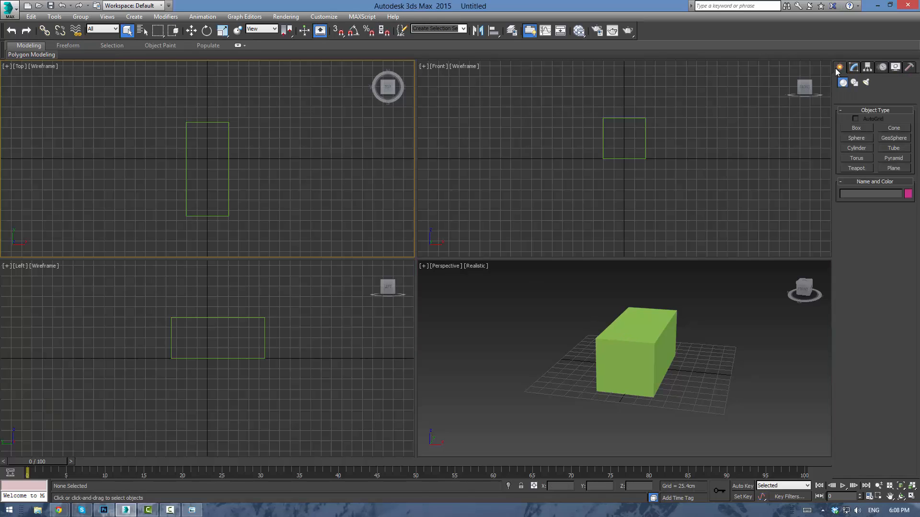
pyautogui.click(857, 127)
pyautogui.moveTo(239, 117); pyautogui.dragTo(318, 138, button='middle')
pyautogui.scroll(-2, 309, 141)
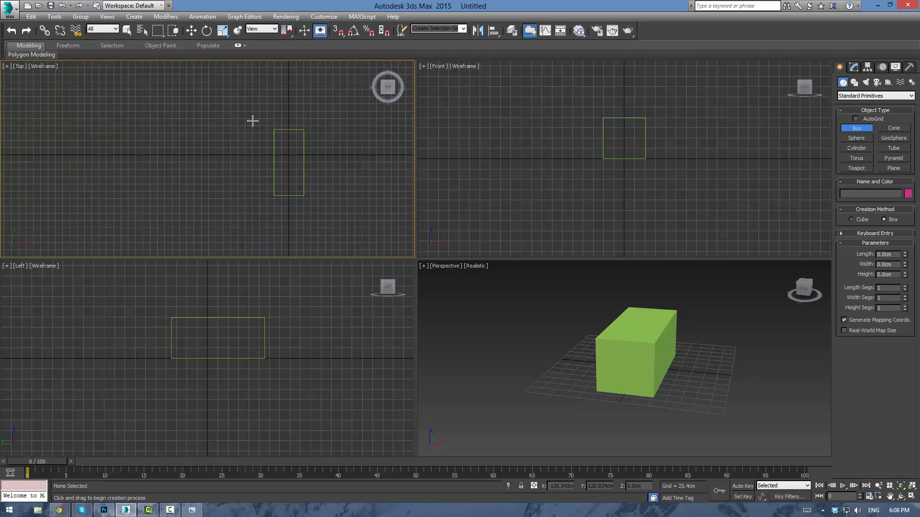
pyautogui.moveTo(252, 119); pyautogui.dragTo(239, 209)
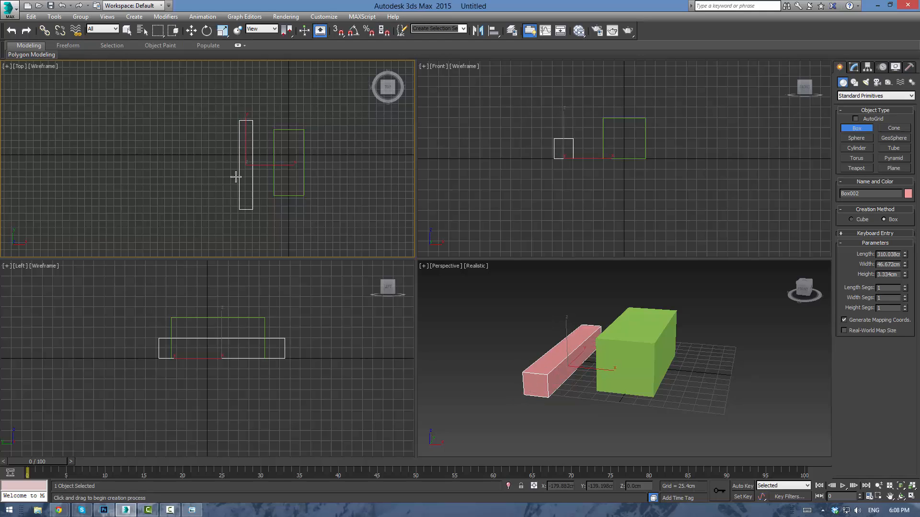
pyautogui.click(226, 154)
# Set the second box's height to 200 cm and its width to 35 cm
pyautogui.moveTo(599, 292); pyautogui.dragTo(594, 304, button='middle')
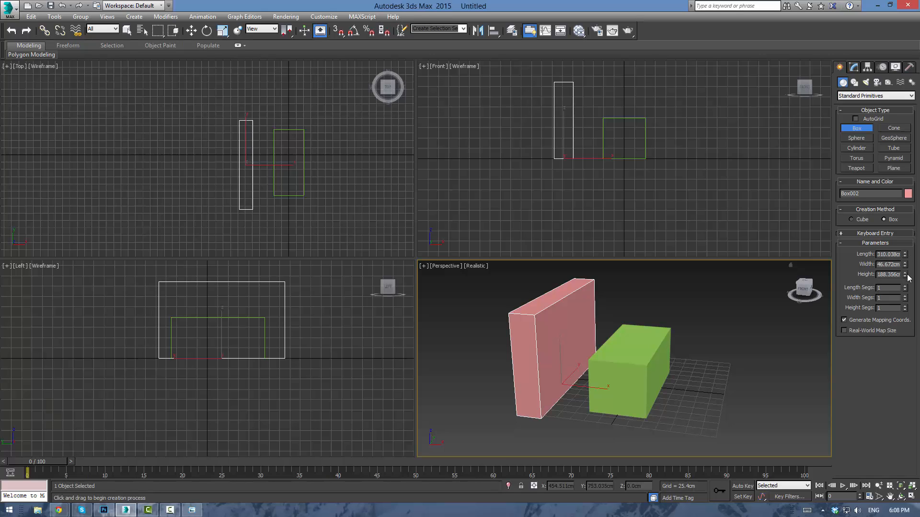
pyautogui.moveTo(905, 274); pyautogui.dragTo(915, 273)
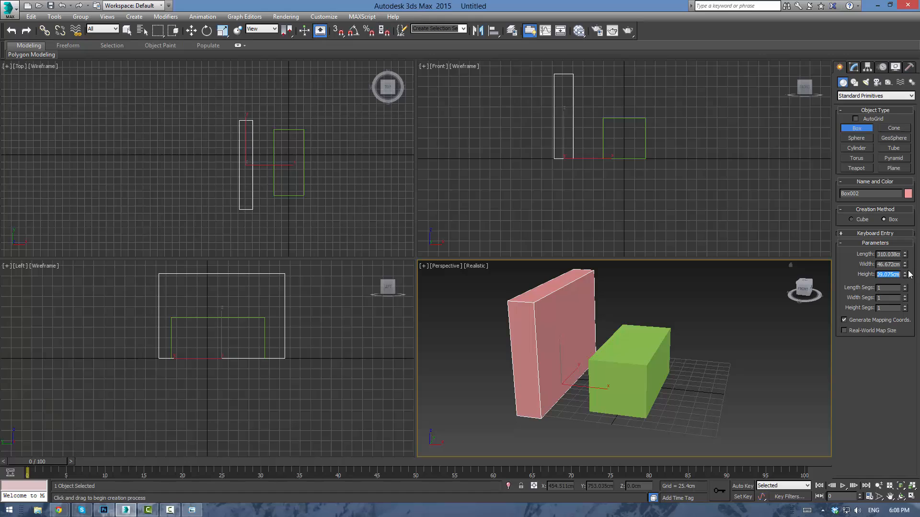
pyautogui.write('200')
pyautogui.press('Return')
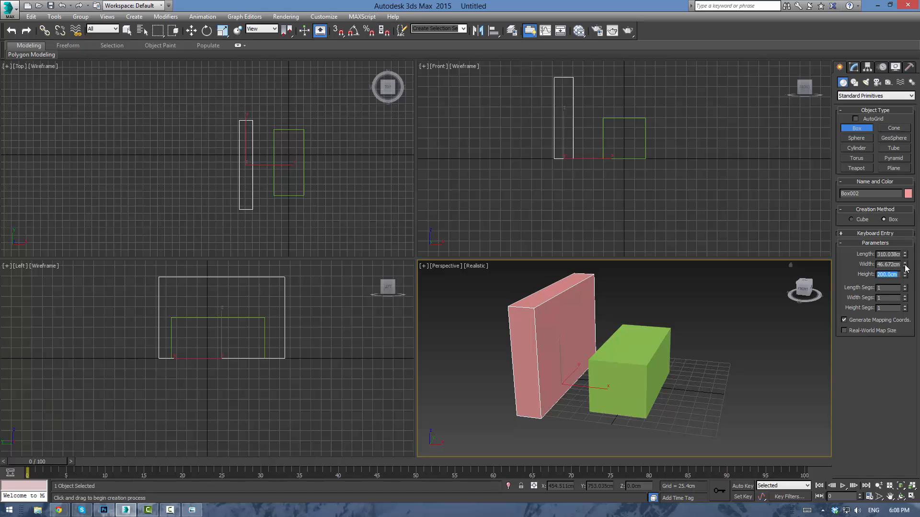
pyautogui.moveTo(906, 267); pyautogui.dragTo(906, 275)
pyautogui.doubleClick(888, 265)
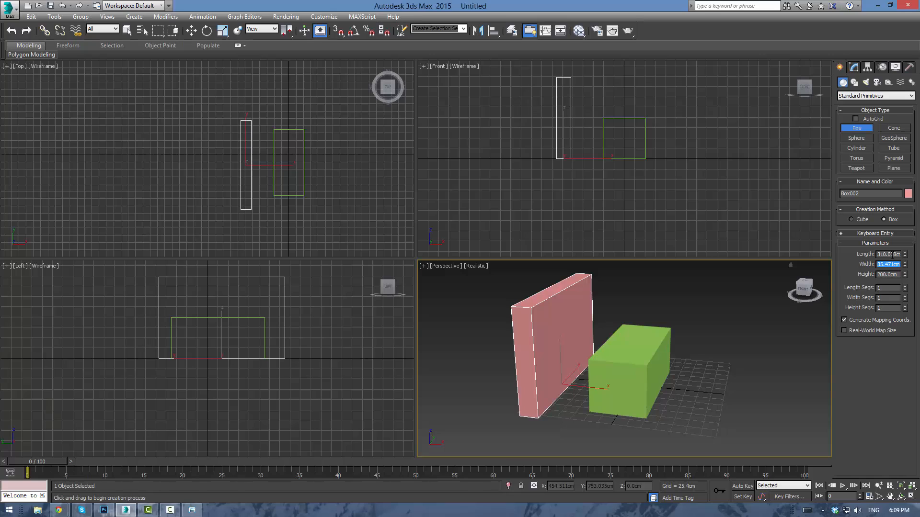
pyautogui.write('35')
pyautogui.press('Return')
# Set the second box's length to 200 cm
pyautogui.moveTo(905, 256)
pyautogui.mouseDown()
pyautogui.moveTo(898, 277)
pyautogui.moveTo(905, 255)
pyautogui.mouseUp()
pyautogui.doubleClick(891, 254)
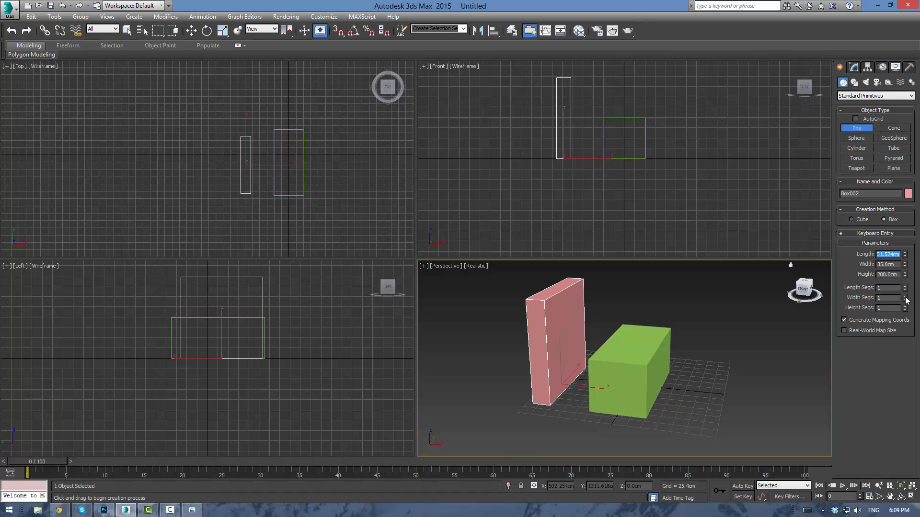
pyautogui.write('200')
pyautogui.press('Return')
pyautogui.keyDown('alt'); pyautogui.moveTo(675, 358); pyautogui.dragTo(608, 371, button='middle'); pyautogui.keyUp('alt')
# Move the tall box away from the table box to about X -182 cm, Y -115 cm
pyautogui.press('w')
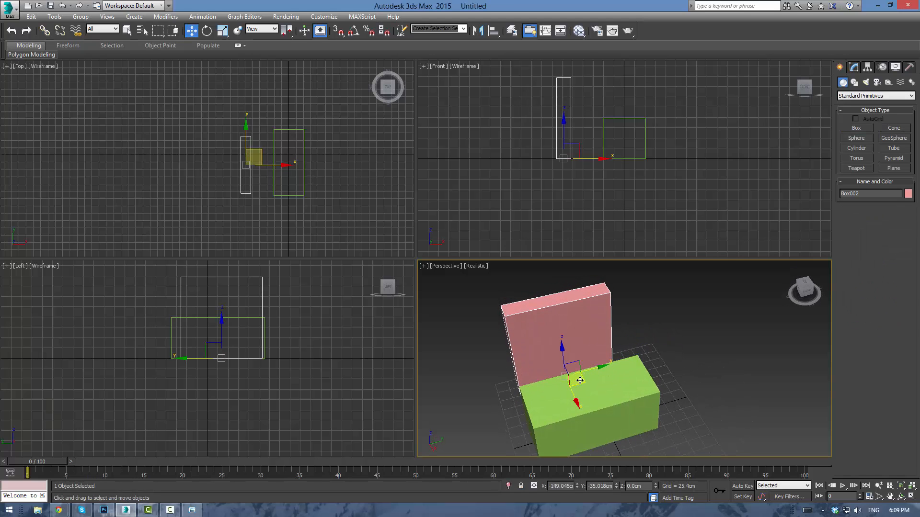
pyautogui.moveTo(581, 381); pyautogui.dragTo(541, 379)
pyautogui.hotkey('ctrl', 'z')
pyautogui.click(582, 340)
pyautogui.keyDown('alt'); pyautogui.moveTo(616, 329); pyautogui.dragTo(555, 327, button='middle'); pyautogui.keyUp('alt')
pyautogui.click(624, 334)
pyautogui.click(528, 328)
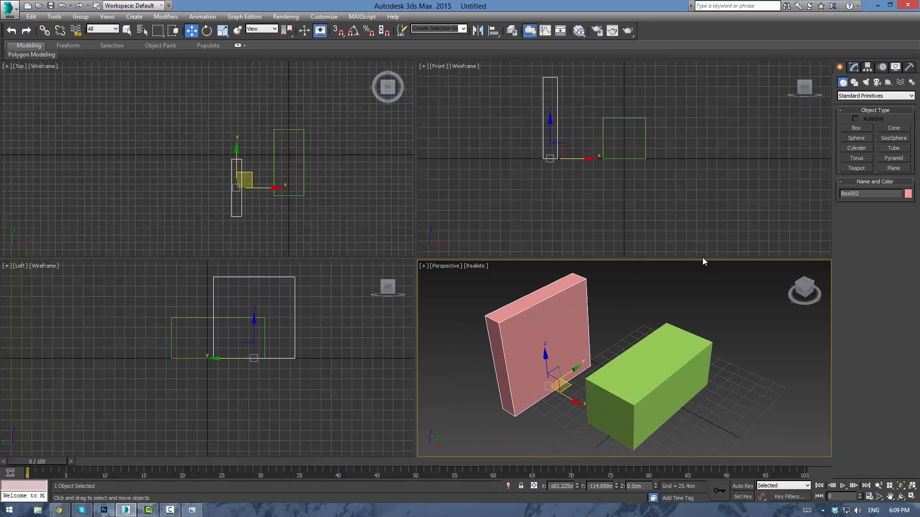
# Clone the tall box once as a copy shifted along the Y axis, and set the copy's width to 70 cm
pyautogui.keyDown('shift'); pyautogui.moveTo(555, 383); pyautogui.dragTo(580, 365); pyautogui.keyUp('shift')
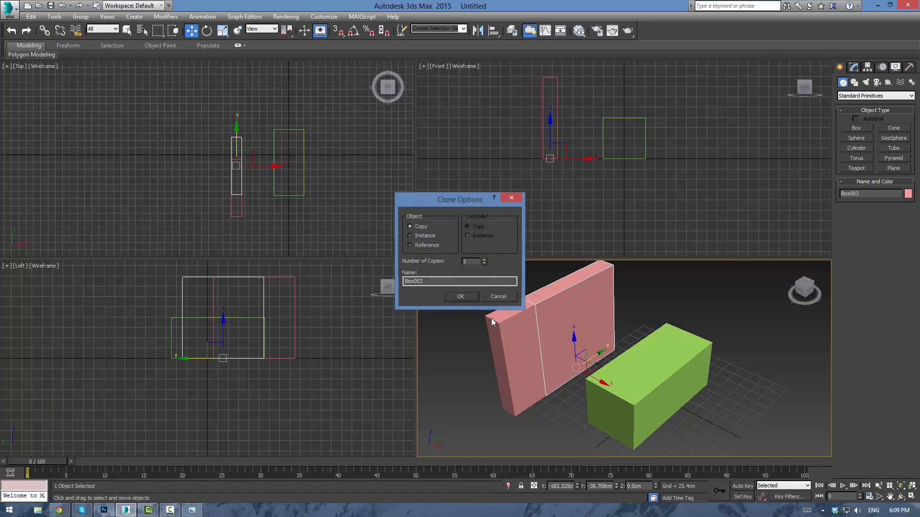
pyautogui.click(459, 297)
pyautogui.click(853, 67)
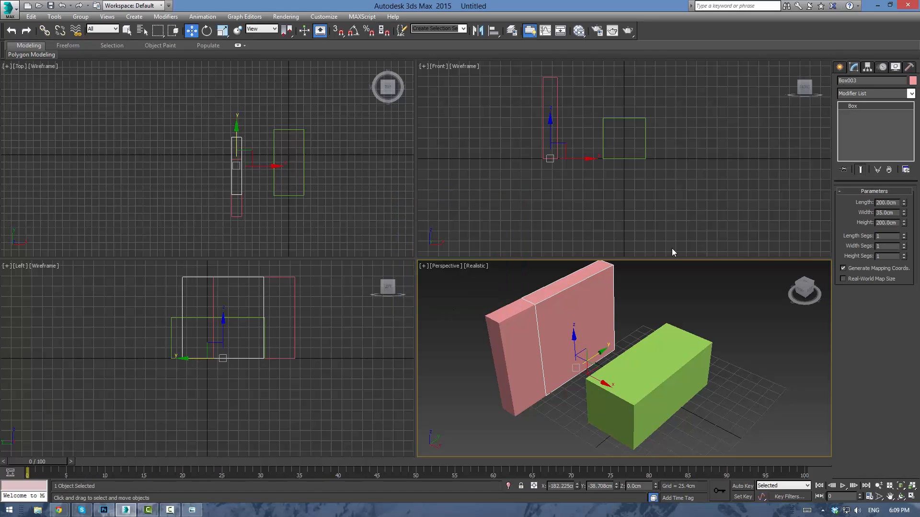
pyautogui.doubleClick(890, 213)
pyautogui.write('70')
pyautogui.press('Return')
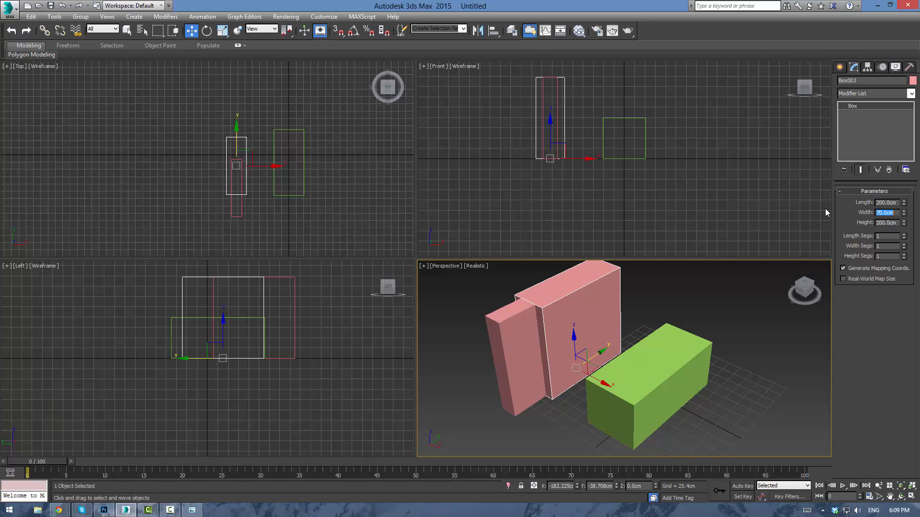
# Move the 70 cm wide box along X in the Front view until its back face lines up with the tall box's
pyautogui.scroll(5, 574, 178)
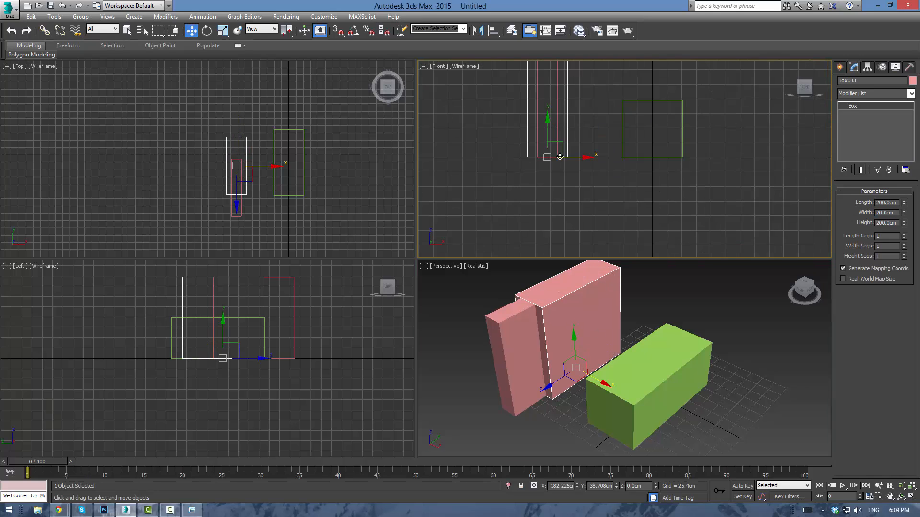
pyautogui.moveTo(575, 203); pyautogui.dragTo(595, 200)
pyautogui.click(654, 297)
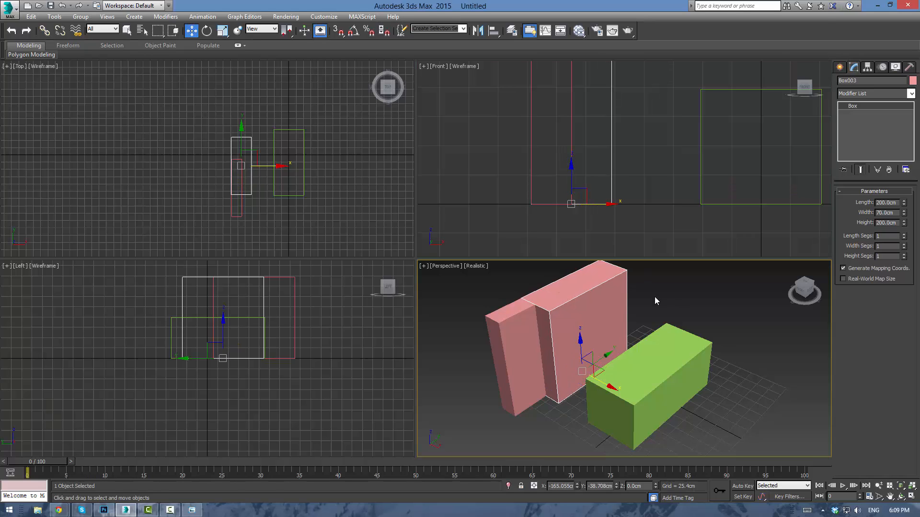
# Hide the ViewCube in the viewports
pyautogui.click(359, 282)
pyautogui.click(7, 265)
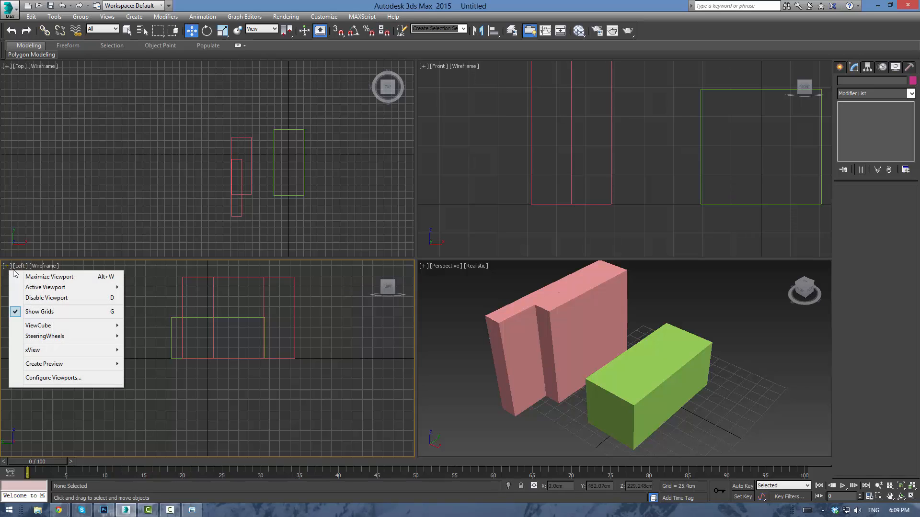
pyautogui.moveTo(65, 323)
pyautogui.click(185, 326)
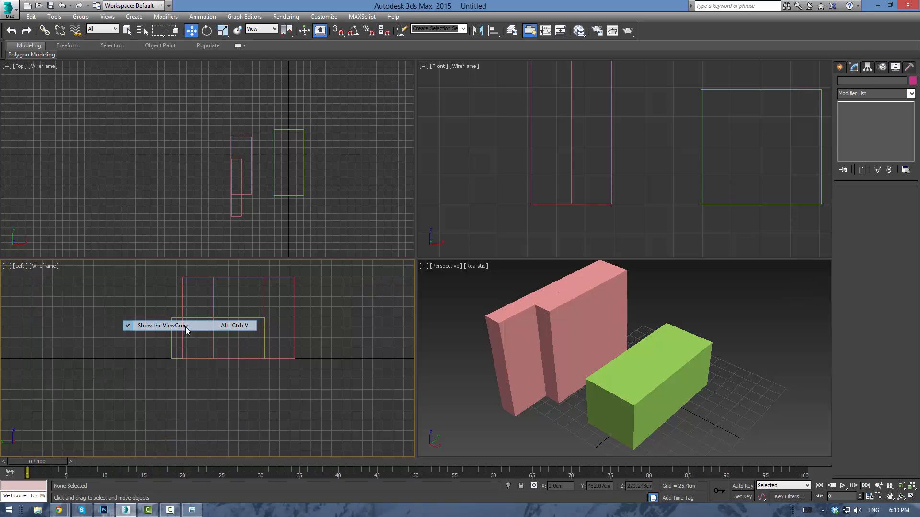
pyautogui.click(7, 267)
pyautogui.moveTo(82, 325)
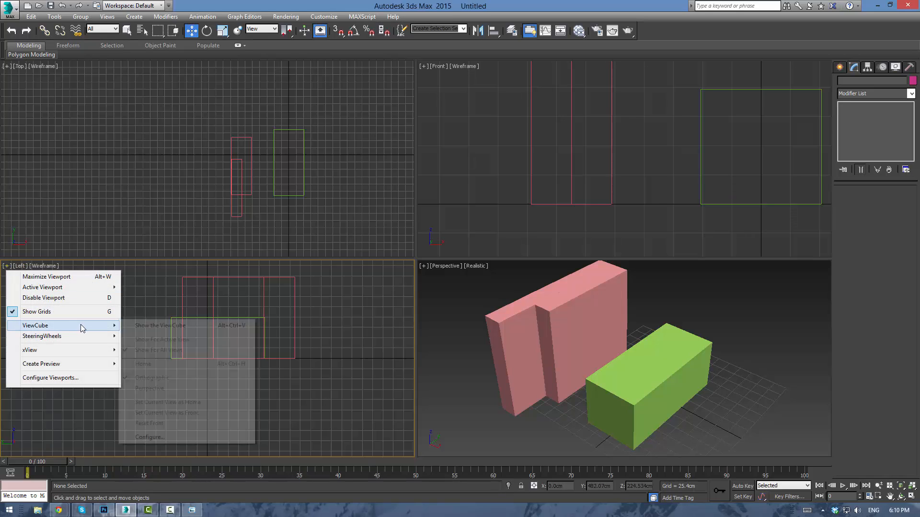
pyautogui.click(148, 331)
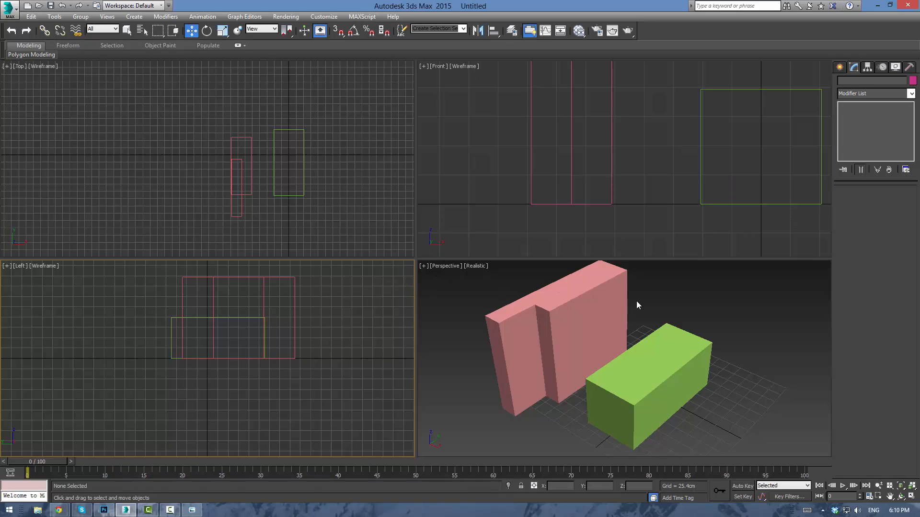
# Lower the 70 cm wide box to match the green table box by setting its height to 100 cm
pyautogui.moveTo(637, 301); pyautogui.dragTo(622, 312, button='middle')
pyautogui.click(591, 324)
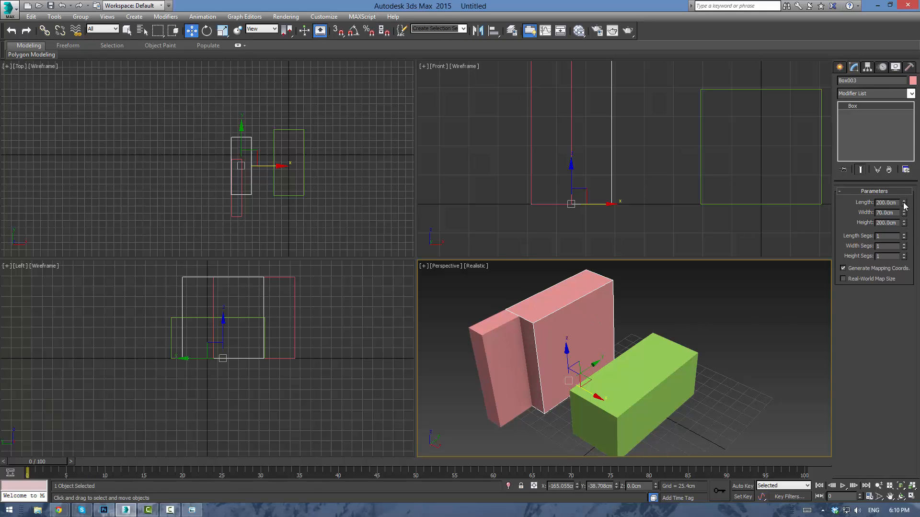
pyautogui.moveTo(904, 224); pyautogui.dragTo(902, 271)
pyautogui.click(663, 355)
pyautogui.rightClick(662, 354)
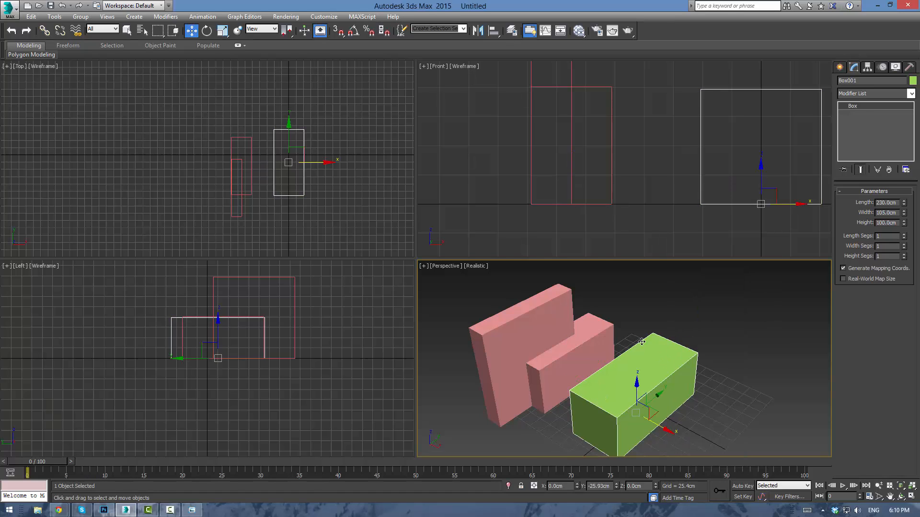
pyautogui.click(579, 328)
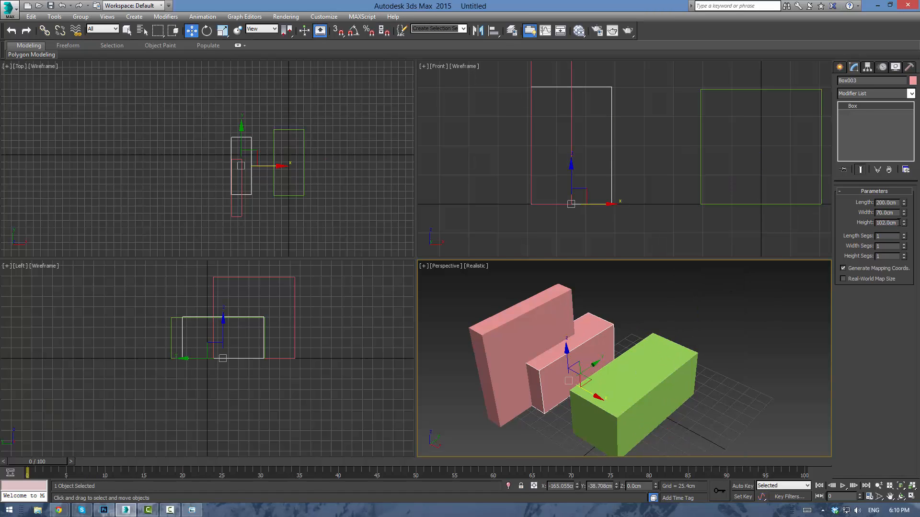
pyautogui.doubleClick(899, 222)
pyautogui.write('100')
pyautogui.press('Return')
# Compare the blocked-out boxes with the kitchen furniture in the hansel and gretel house.jpg reference image
pyautogui.moveTo(694, 339); pyautogui.dragTo(599, 357, button='middle')
pyautogui.scroll(2, 261, 179)
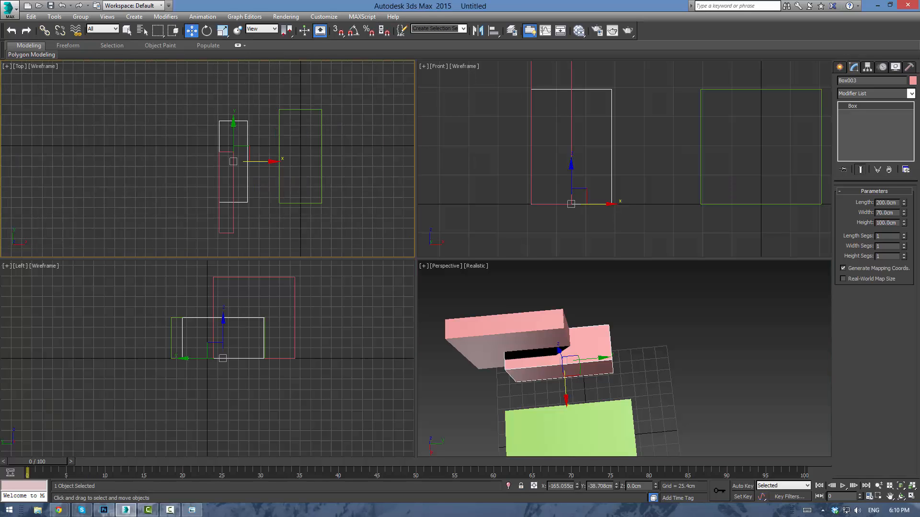
pyautogui.moveTo(0, 29); pyautogui.dragTo(536, 27)
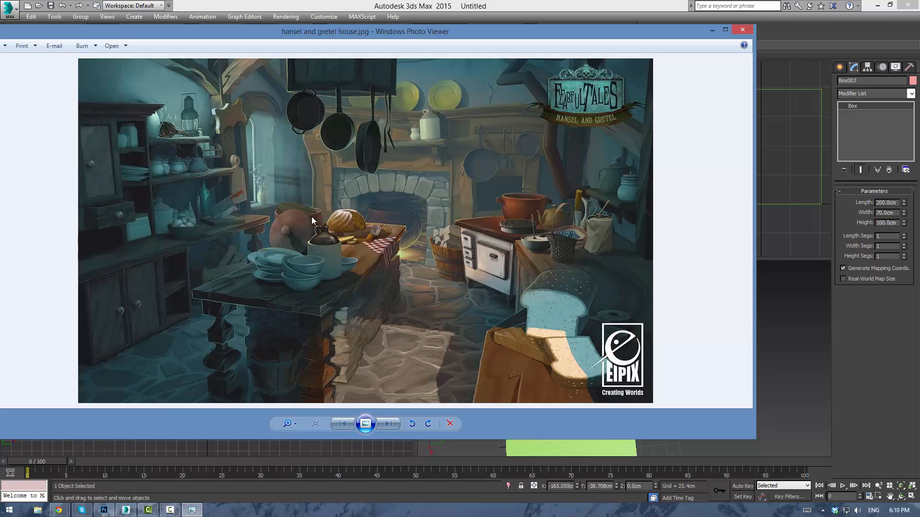
pyautogui.moveTo(622, 42); pyautogui.dragTo(0, 43)
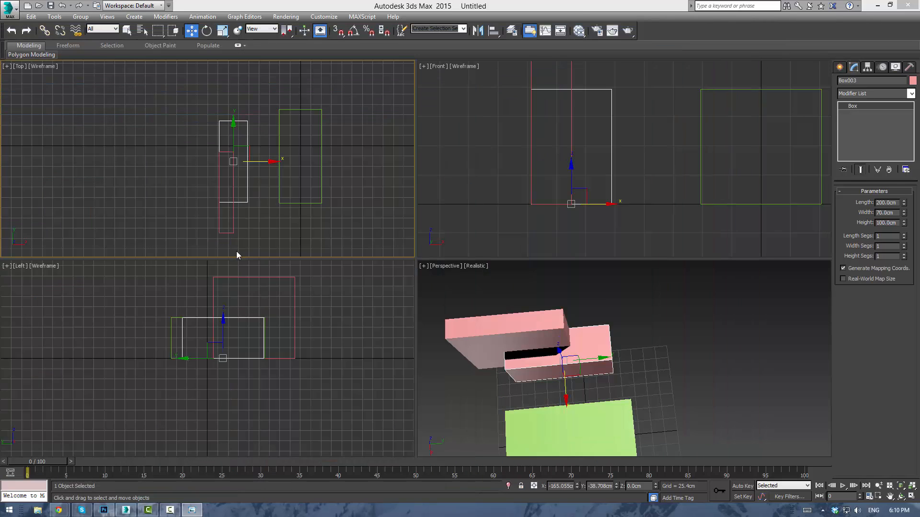
# Move the low pink box along Y in the Top view to align its far edge with the table box's
pyautogui.moveTo(224, 169); pyautogui.dragTo(225, 153)
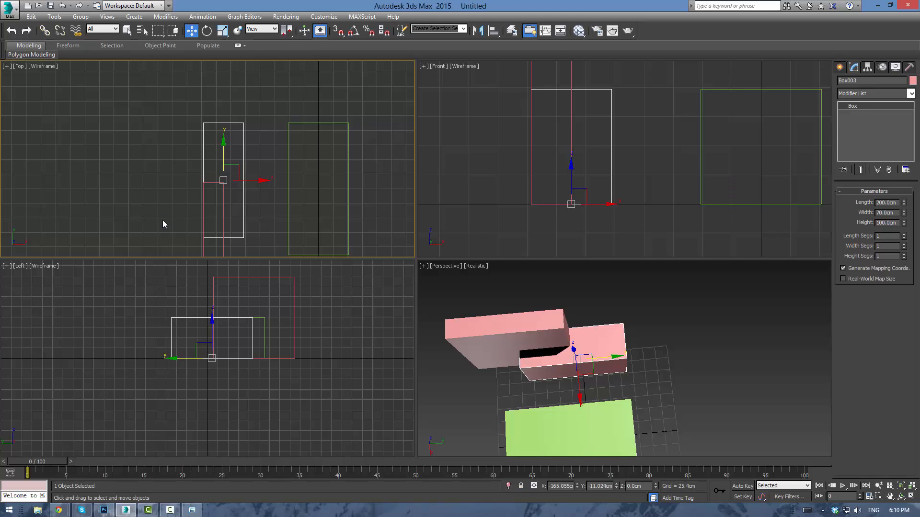
pyautogui.scroll(-2, 165, 226)
pyautogui.keyDown('alt'); pyautogui.moveTo(540, 365); pyautogui.dragTo(584, 325, button='middle'); pyautogui.keyUp('alt')
pyautogui.moveTo(622, 276); pyautogui.dragTo(662, 299, button='middle')
pyautogui.keyDown('alt'); pyautogui.moveTo(662, 298); pyautogui.dragTo(657, 332, button='middle'); pyautogui.keyUp('alt')
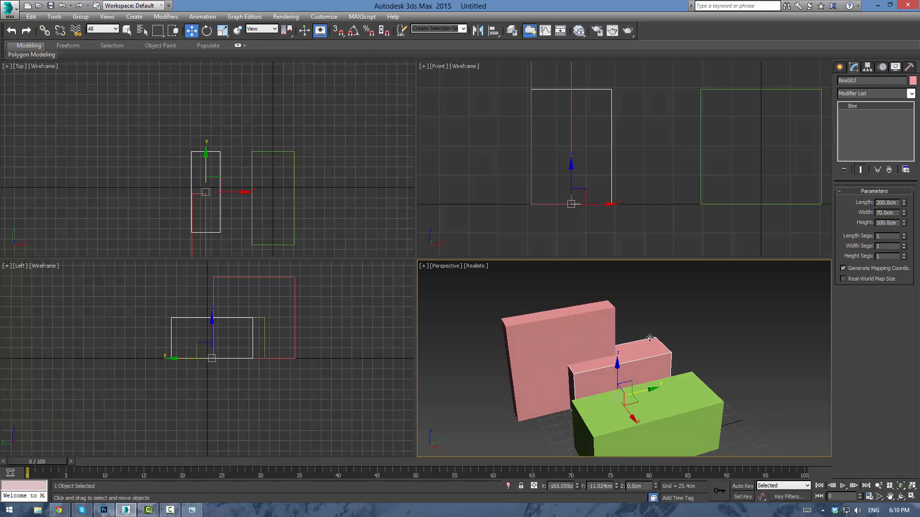
# Convert the low pink box to an Editable Poly and switch to polygon selection
pyautogui.hotkey('alt', 'e')
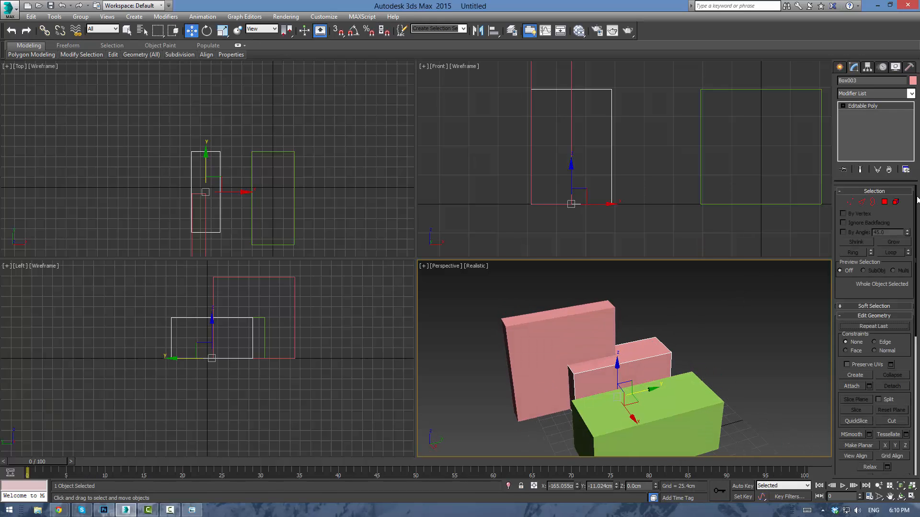
pyautogui.click(884, 202)
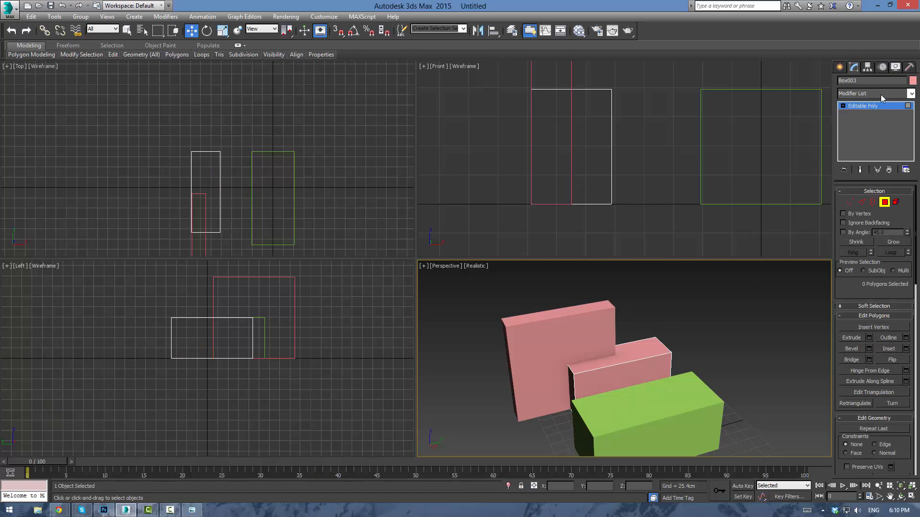
pyautogui.click(910, 94)
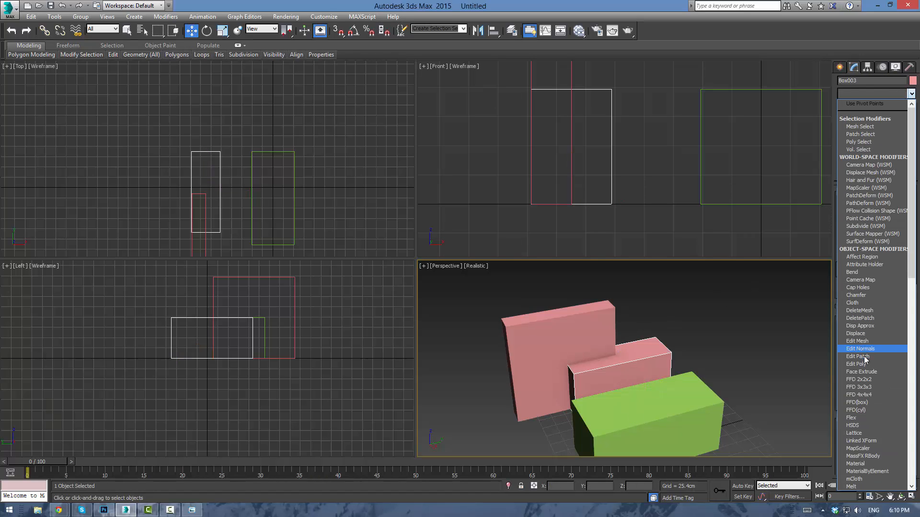
pyautogui.click(730, 344)
pyautogui.keyDown('alt'); pyautogui.moveTo(732, 273); pyautogui.dragTo(748, 275, button='middle'); pyautogui.keyUp('alt')
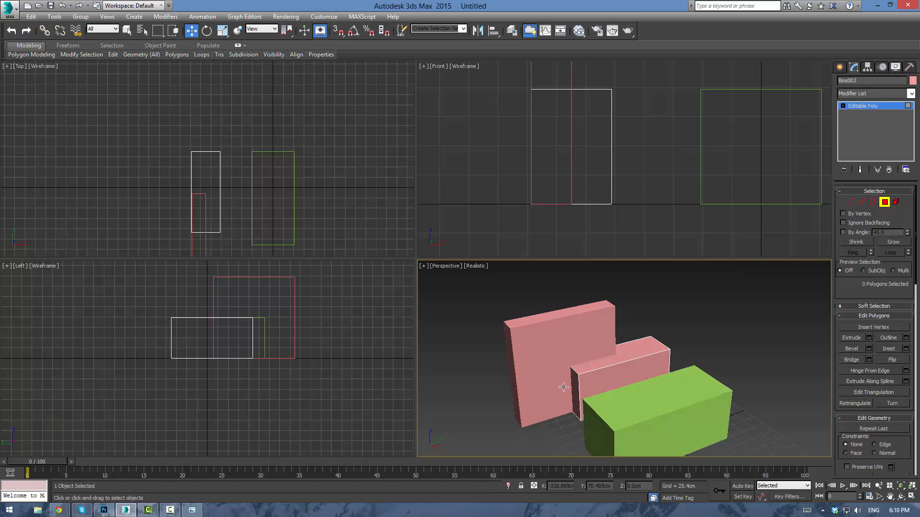
# Extend the low pink box's near end polygon along Y until it aligns with the end of the tall pink box
pyautogui.click(573, 385)
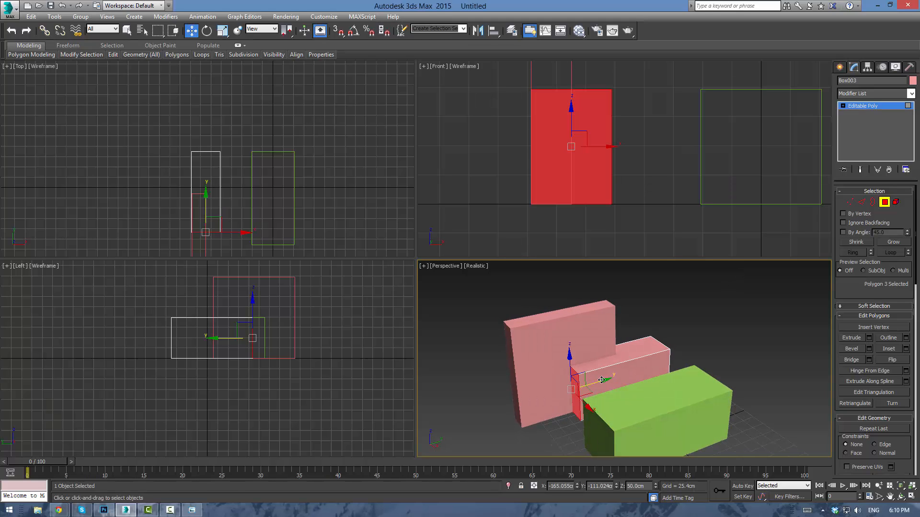
pyautogui.moveTo(602, 380); pyautogui.dragTo(548, 390)
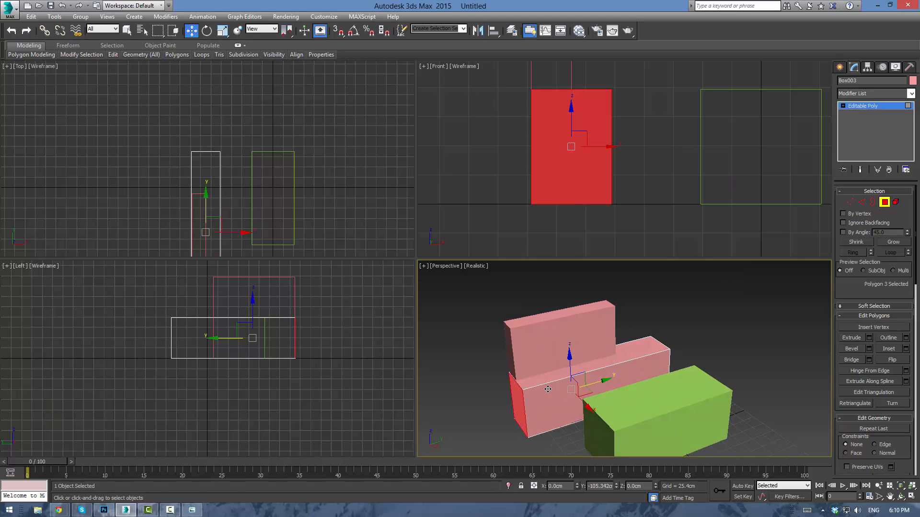
pyautogui.click(706, 334)
pyautogui.keyDown('alt'); pyautogui.moveTo(706, 334); pyautogui.dragTo(688, 314, button='middle'); pyautogui.keyUp('alt')
pyautogui.scroll(-3, 515, 170)
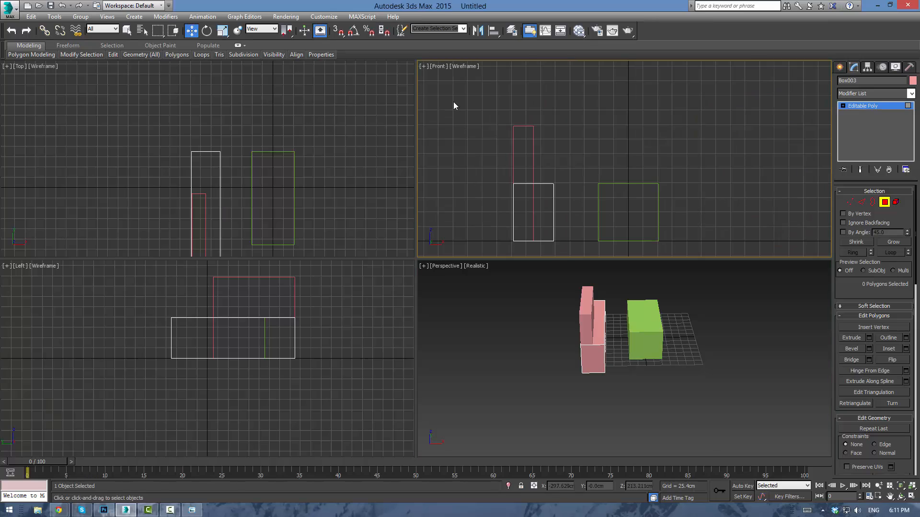
pyautogui.moveTo(456, 99); pyautogui.dragTo(566, 254)
pyautogui.moveTo(569, 210); pyautogui.dragTo(560, 212)
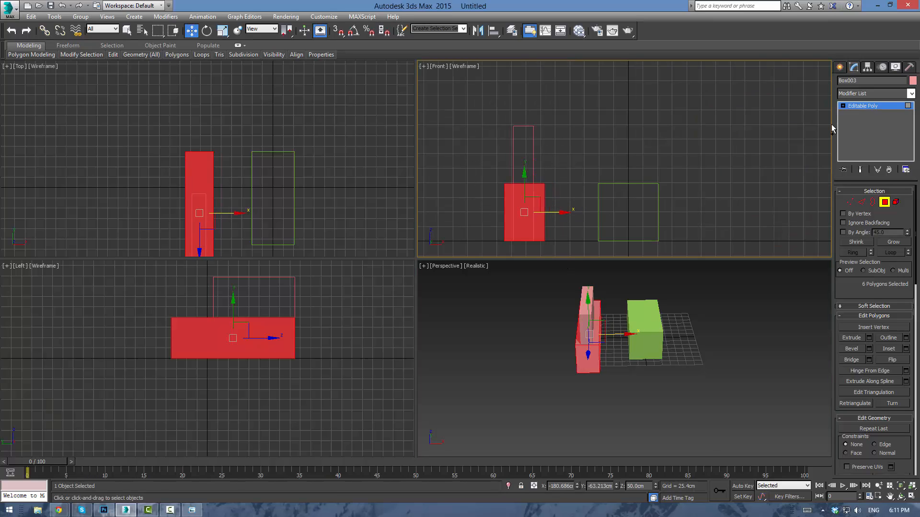
pyautogui.hotkey('ctrl', 'z')
# Leave polygon selection and move both pink cupboard boxes together along X in the Front view, further away from the green table box
pyautogui.click(878, 105)
pyautogui.click(644, 162)
pyautogui.moveTo(468, 101); pyautogui.dragTo(569, 242)
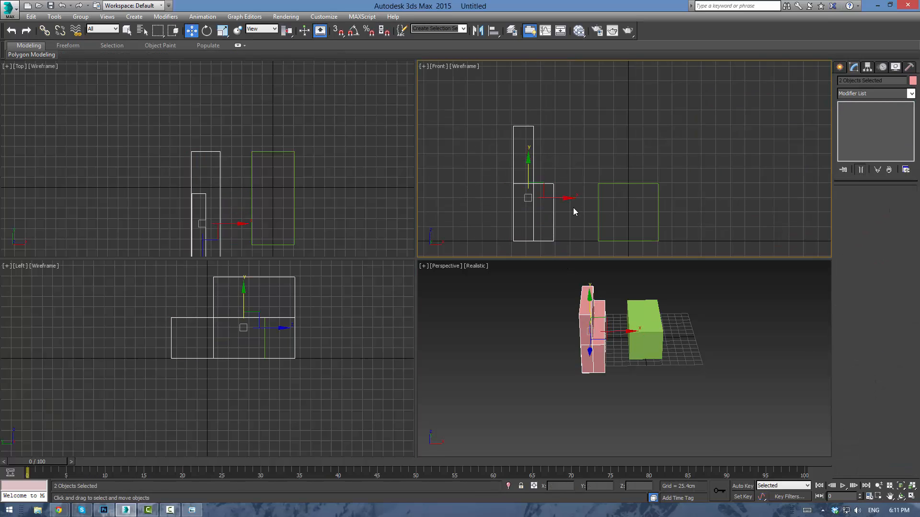
pyautogui.moveTo(567, 198); pyautogui.dragTo(549, 198)
pyautogui.click(702, 346)
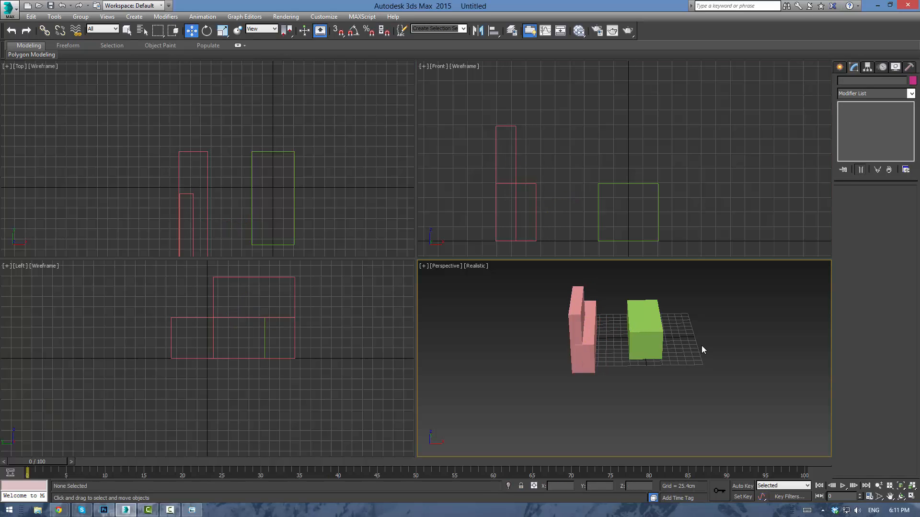
# Frame all the boxes in the Perspective, Left, Top and Front viewports
pyautogui.keyDown('alt'); pyautogui.moveTo(702, 345); pyautogui.dragTo(686, 365, button='middle'); pyautogui.keyUp('alt')
pyautogui.moveTo(674, 317); pyautogui.dragTo(606, 357, button='middle')
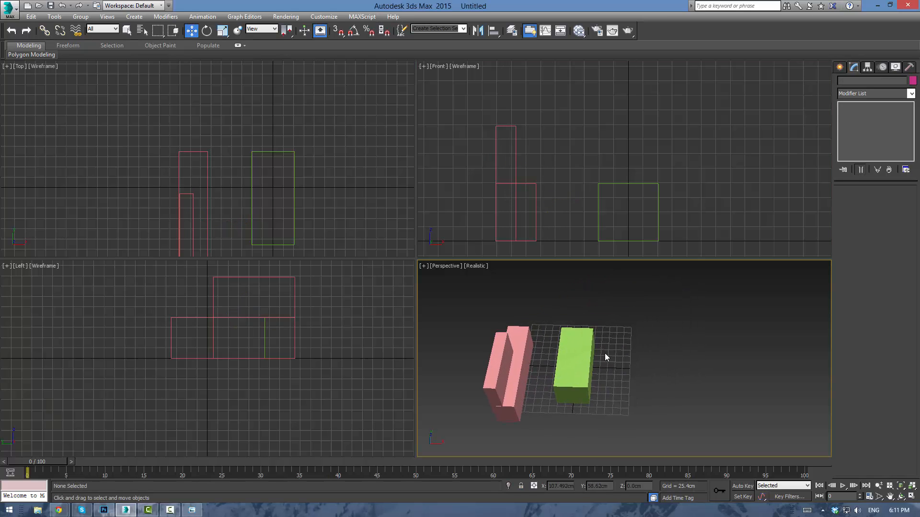
pyautogui.press('z')
pyautogui.click(355, 307)
pyautogui.press('z')
pyautogui.click(298, 152)
pyautogui.press('z')
pyautogui.click(570, 170)
pyautogui.press('z')
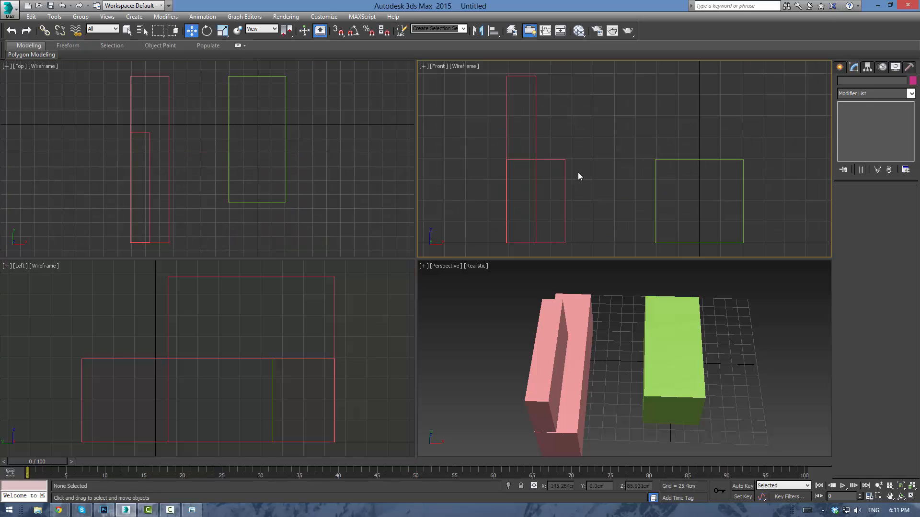
# Examine the proportions and spacing of the cupboard boxes and the green table box from several angles in Perspective
pyautogui.keyDown('alt'); pyautogui.moveTo(616, 347); pyautogui.dragTo(640, 298, button='middle'); pyautogui.keyUp('alt')
pyautogui.scroll(-4, 642, 322)
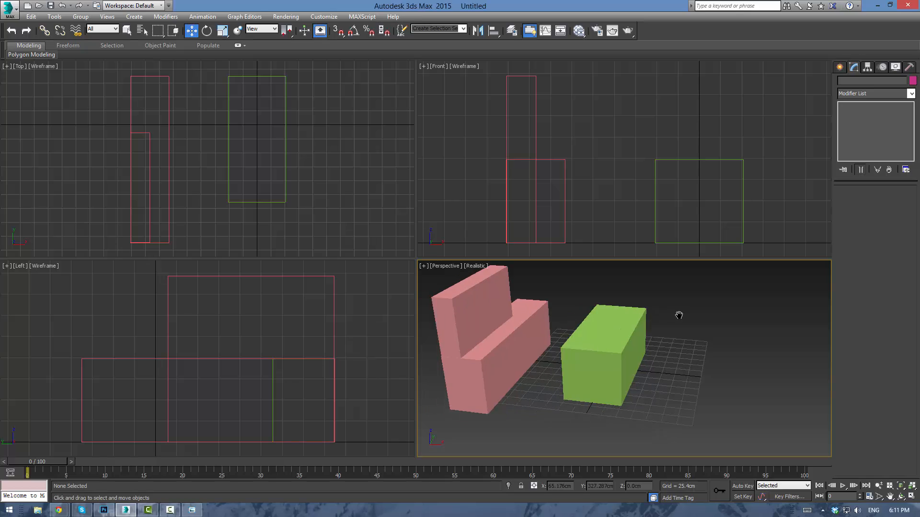
pyautogui.scroll(3, 679, 321)
pyautogui.scroll(-3, 677, 323)
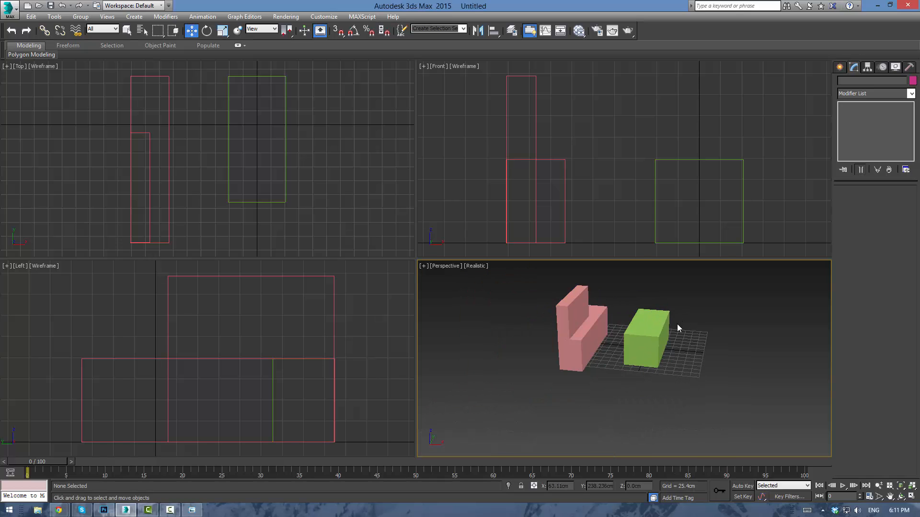
pyautogui.scroll(5, 641, 309)
pyautogui.moveTo(688, 324); pyautogui.dragTo(699, 338, button='middle')
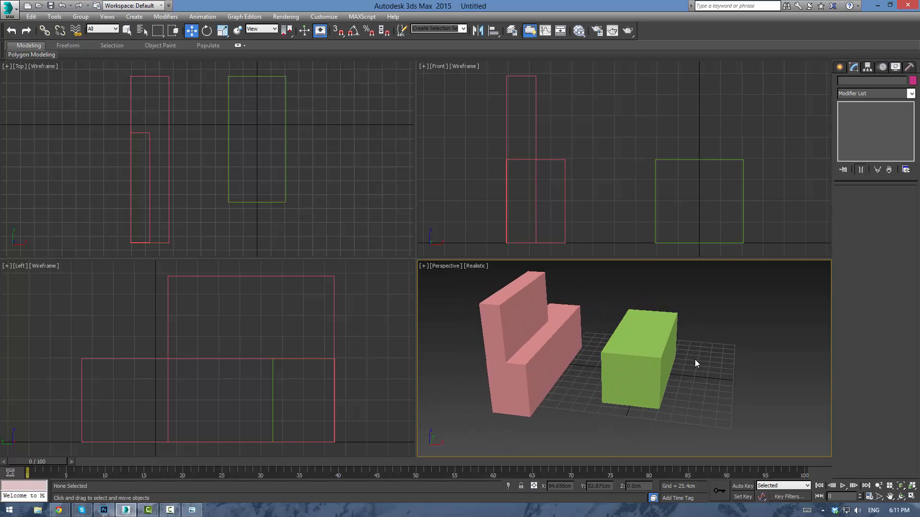
pyautogui.click(642, 326)
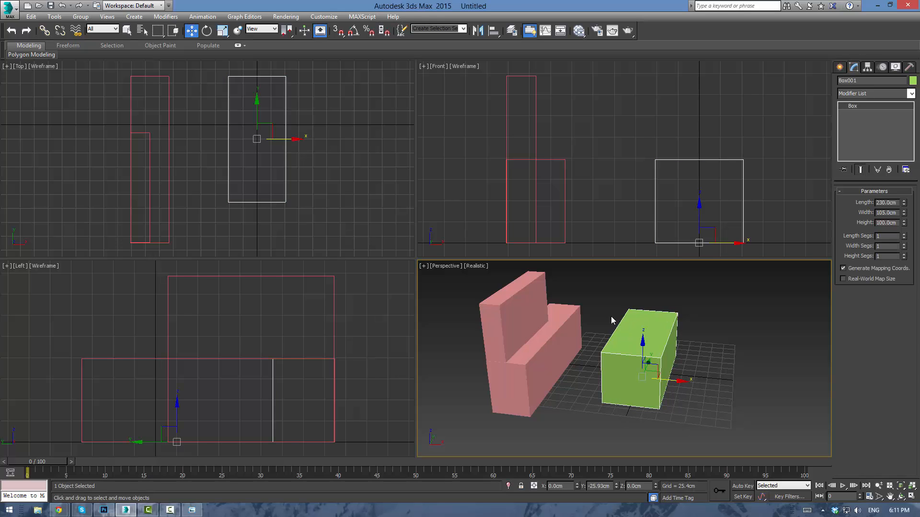
pyautogui.click(609, 314)
pyautogui.keyDown('alt'); pyautogui.moveTo(607, 312); pyautogui.dragTo(581, 339, button='middle'); pyautogui.keyUp('alt')
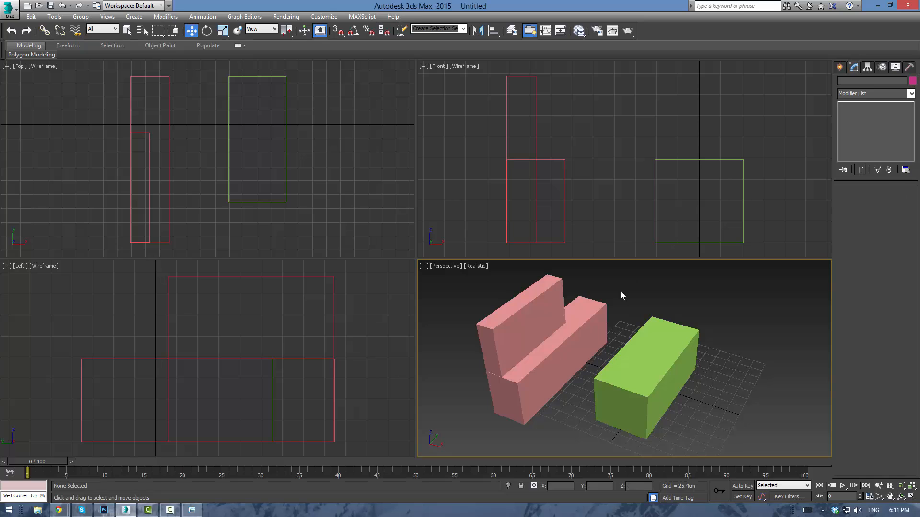
pyautogui.keyDown('alt'); pyautogui.moveTo(619, 293); pyautogui.dragTo(598, 355, button='middle'); pyautogui.keyUp('alt')
# Clone the tall pink box as a single copy, placing it beyond the far end of the table in the Top view
pyautogui.click(551, 407)
pyautogui.moveTo(201, 219); pyautogui.dragTo(198, 236, button='middle')
pyautogui.scroll(-2, 197, 236)
pyautogui.keyDown('shift'); pyautogui.moveTo(169, 201); pyautogui.dragTo(226, 97); pyautogui.keyUp('shift')
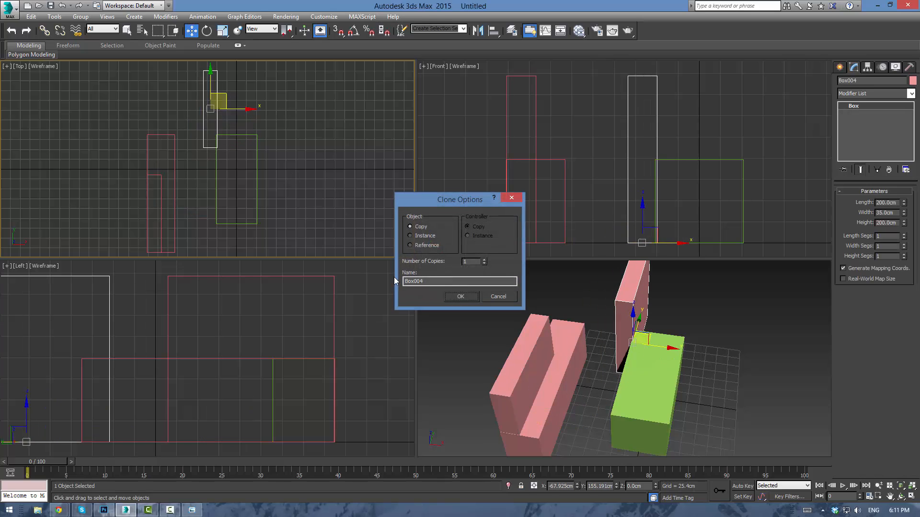
pyautogui.click(461, 296)
# Rotate the copied box 90 degrees in the Top view with angle snap on, then nudge it into place behind the table
pyautogui.moveTo(260, 98)
pyautogui.mouseDown(button='middle')
pyautogui.moveTo(263, 200)
pyautogui.moveTo(263, 169)
pyautogui.mouseUp(button='middle')
pyautogui.press('e')
pyautogui.moveTo(237, 157); pyautogui.dragTo(260, 239)
pyautogui.hotkey('ctrl', 'z')
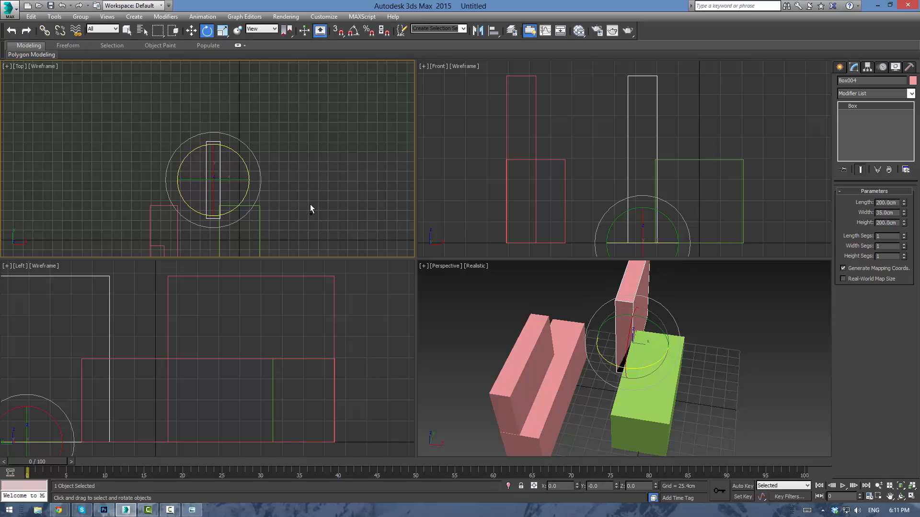
pyautogui.press('a')
pyautogui.moveTo(240, 154); pyautogui.dragTo(254, 206)
pyautogui.moveTo(325, 160); pyautogui.dragTo(344, 196, button='middle')
pyautogui.press('w')
pyautogui.moveTo(244, 190)
pyautogui.mouseDown()
pyautogui.moveTo(264, 169)
pyautogui.moveTo(242, 188)
pyautogui.mouseUp()
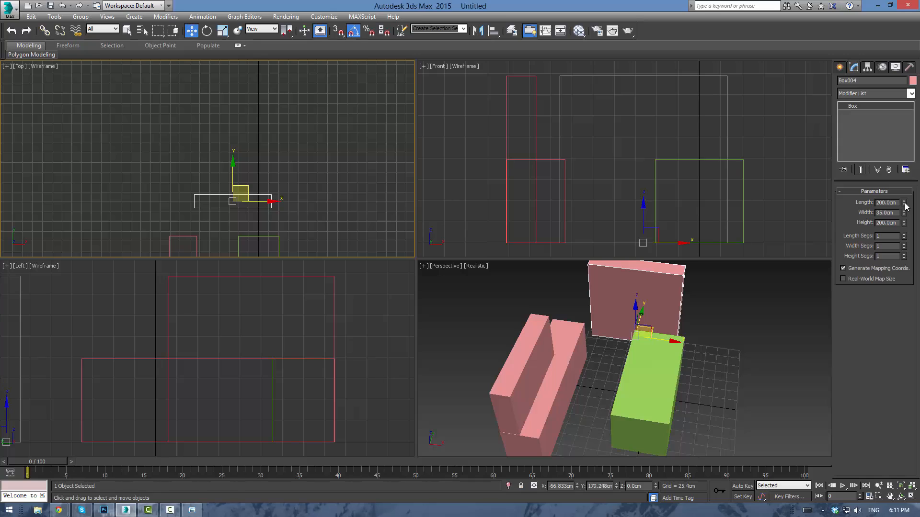
# Set the length of the rotated box behind the table to 300 cm
pyautogui.moveTo(904, 204); pyautogui.dragTo(775, 197)
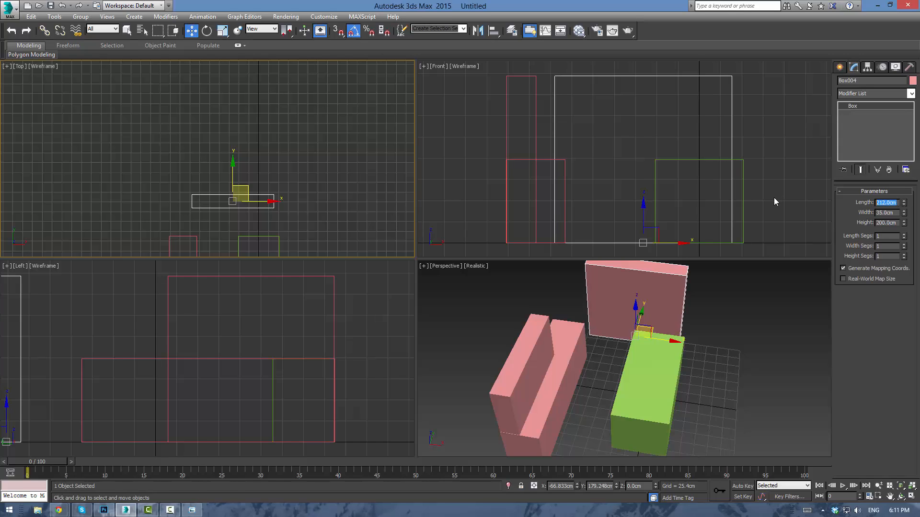
pyautogui.click(667, 373)
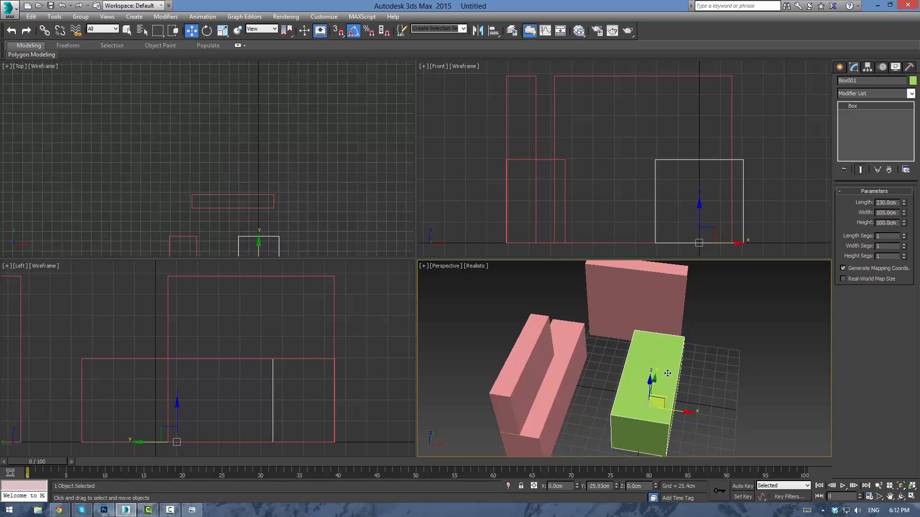
pyautogui.click(667, 296)
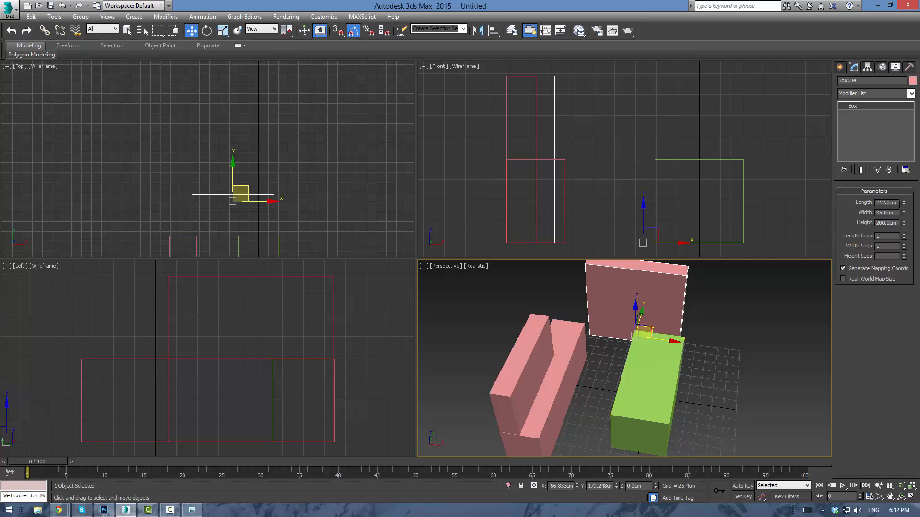
pyautogui.doubleClick(898, 203)
pyautogui.write('300')
pyautogui.press('Return')
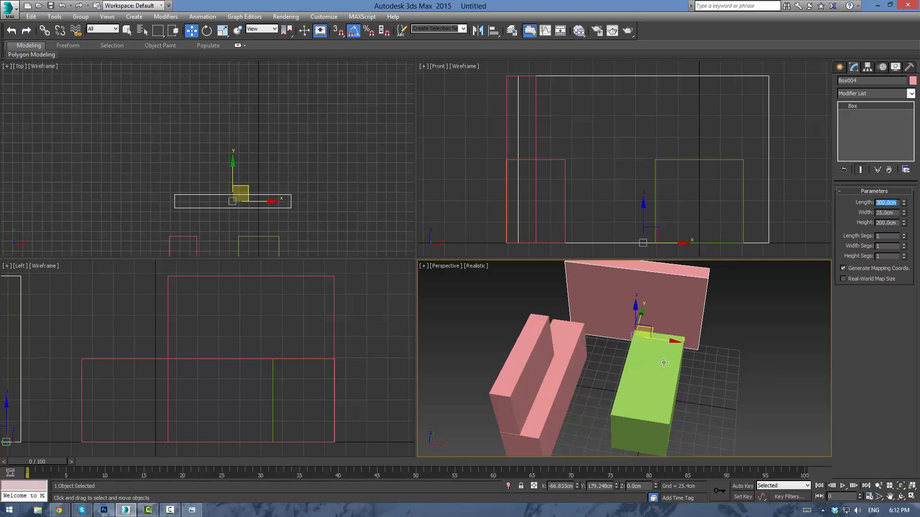
# Move the 300 cm long box about 43 cm along X, away from the cupboard side
pyautogui.moveTo(661, 341); pyautogui.dragTo(677, 339)
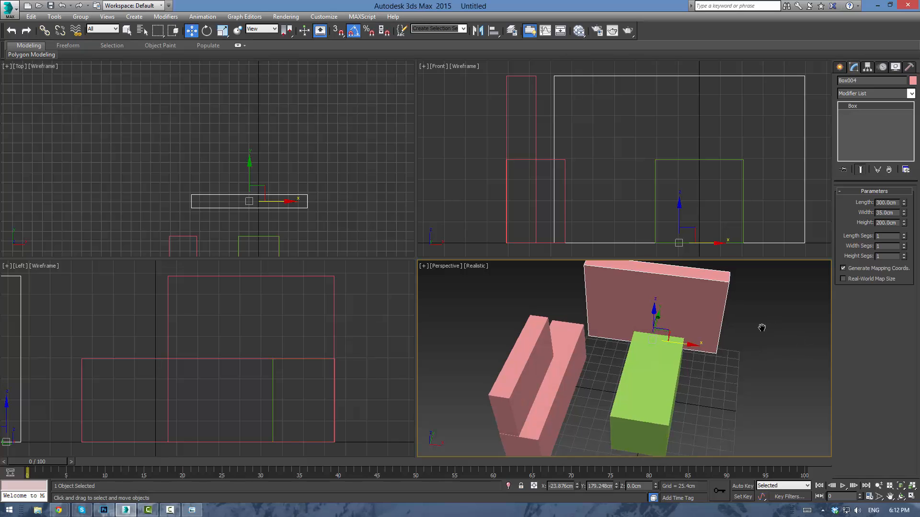
pyautogui.keyDown('alt'); pyautogui.moveTo(761, 329); pyautogui.dragTo(733, 358, button='middle'); pyautogui.keyUp('alt')
pyautogui.scroll(4, 745, 351)
pyautogui.moveTo(269, 185); pyautogui.dragTo(280, 144, button='middle')
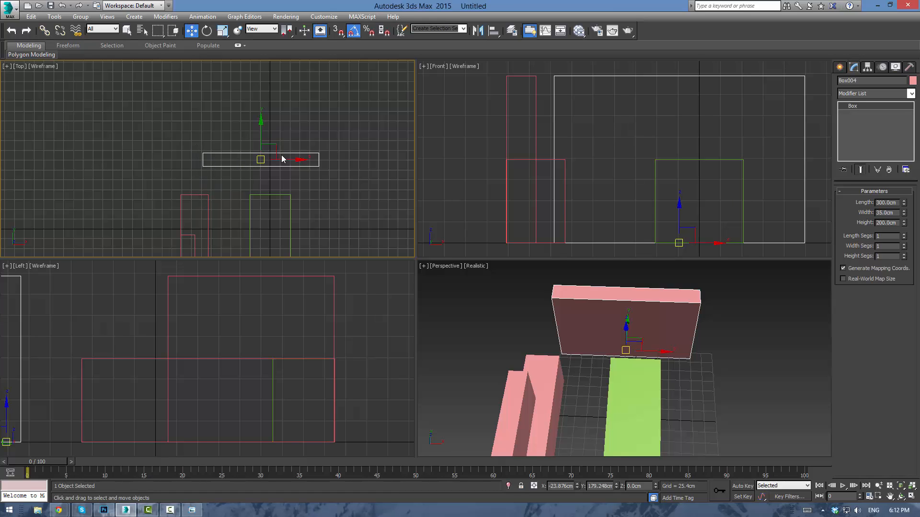
pyautogui.moveTo(343, 222); pyautogui.dragTo(281, 167, button='middle')
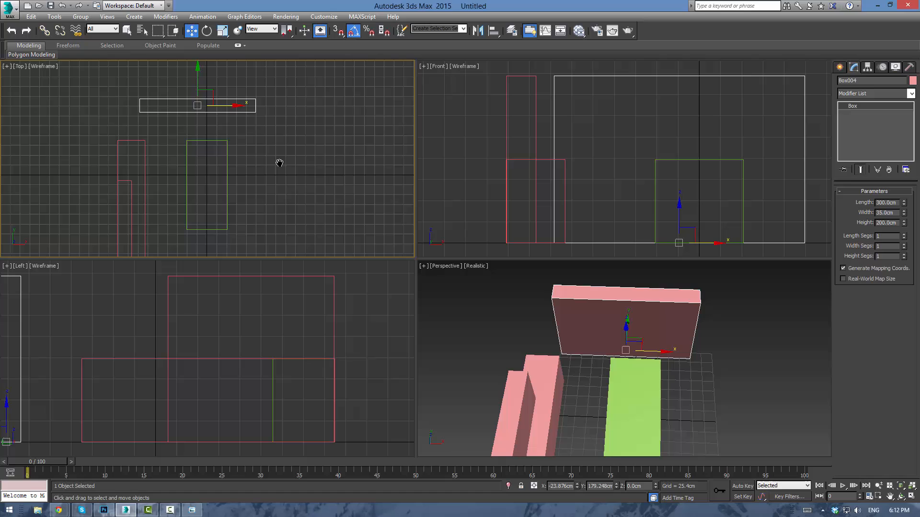
# Create a floor plane of about 516 by 439 cm in the Top view, enclosing all the furniture boxes
pyautogui.click(839, 67)
pyautogui.click(888, 168)
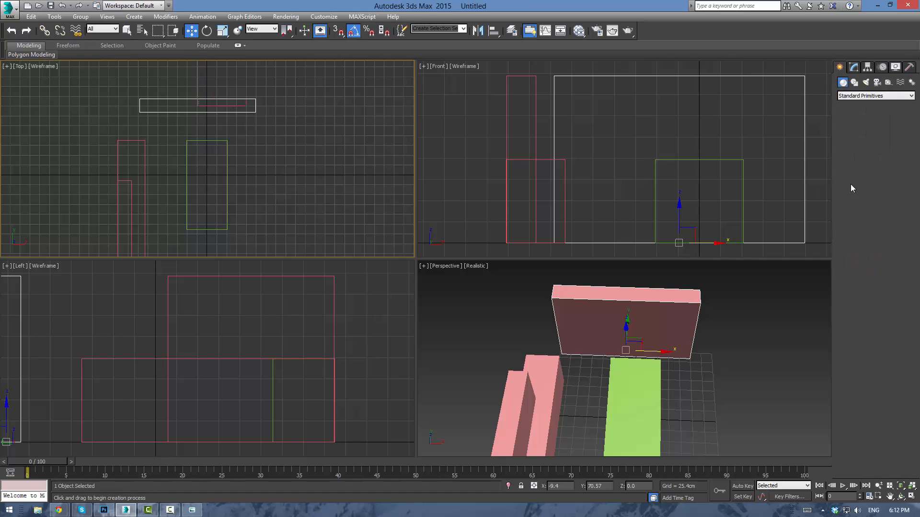
pyautogui.scroll(-2, 328, 148)
pyautogui.moveTo(167, 106); pyautogui.dragTo(287, 247)
pyautogui.moveTo(904, 278); pyautogui.dragTo(892, 340)
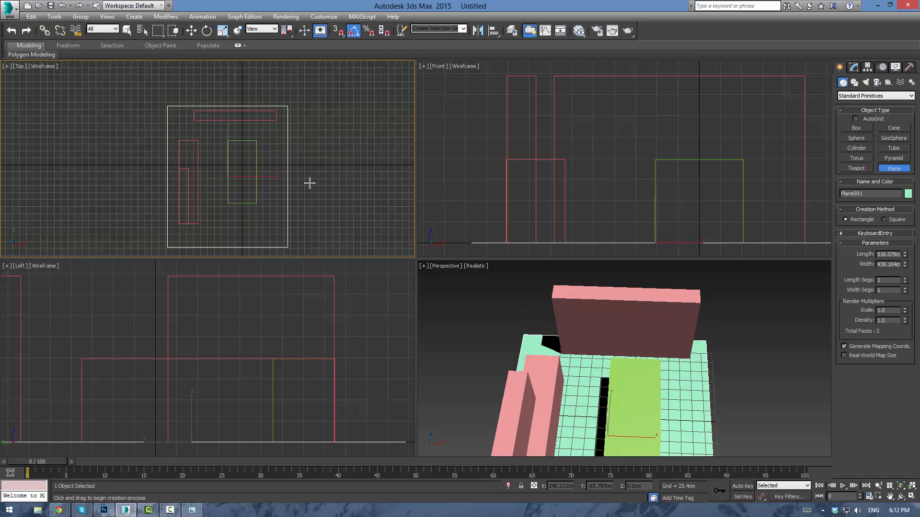
pyautogui.click(905, 278)
pyautogui.click(905, 278)
pyautogui.click(904, 279)
pyautogui.click(905, 279)
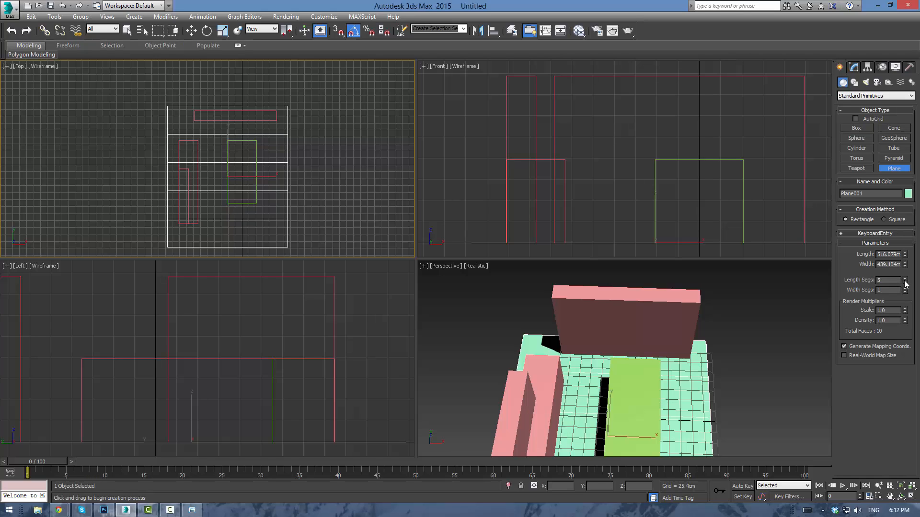
pyautogui.rightClick(904, 281)
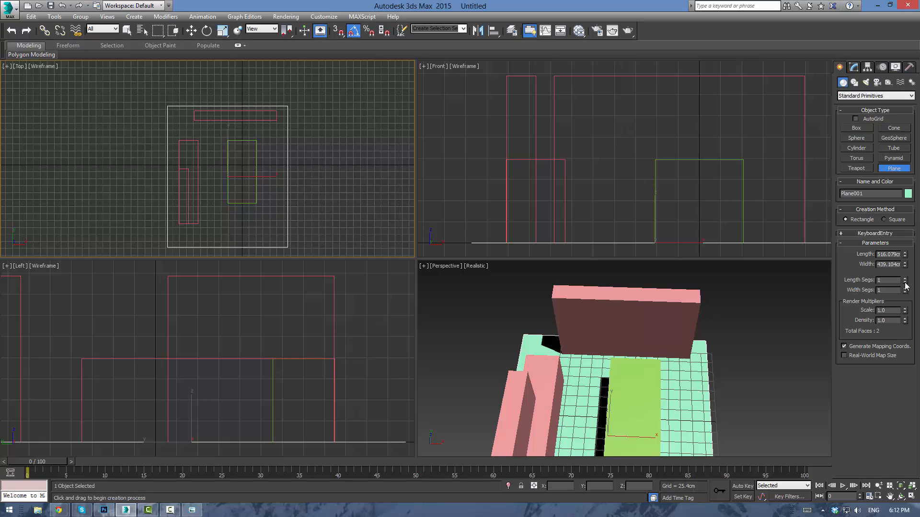
pyautogui.moveTo(905, 282); pyautogui.dragTo(907, 236)
pyautogui.rightClick(905, 283)
# Set the floor plane's length to 550 cm and its width to 400 cm
pyautogui.moveTo(905, 256); pyautogui.dragTo(904, 255)
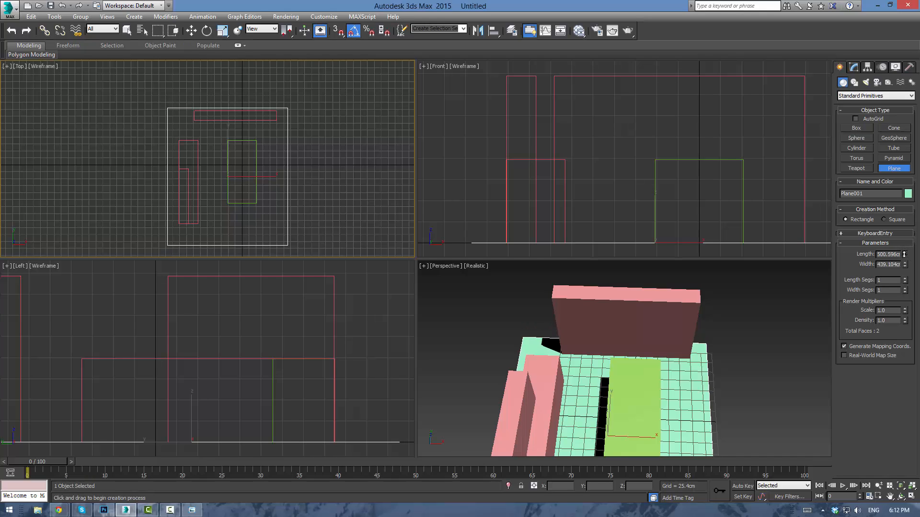
pyautogui.doubleClick(889, 255)
pyautogui.write('500')
pyautogui.press('Return')
pyautogui.press('Tab')
pyautogui.write('500')
pyautogui.press('Return')
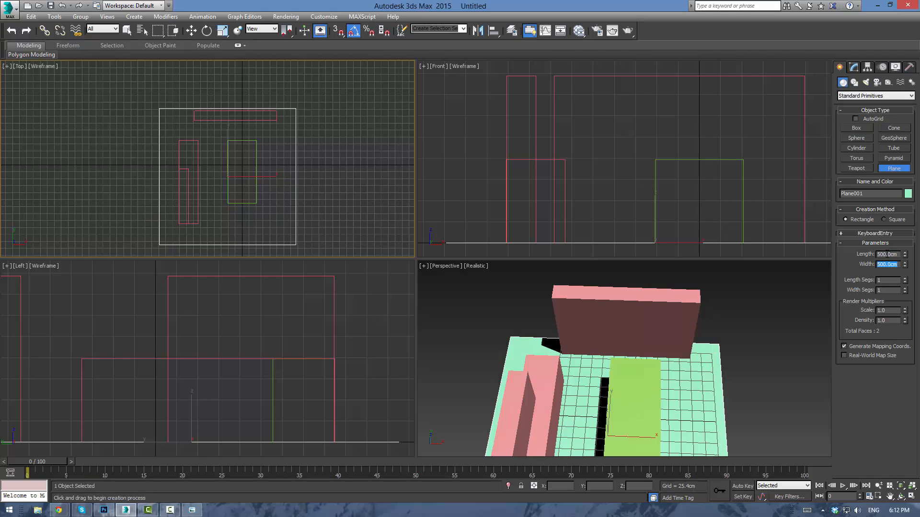
pyautogui.write('450')
pyautogui.press('Return')
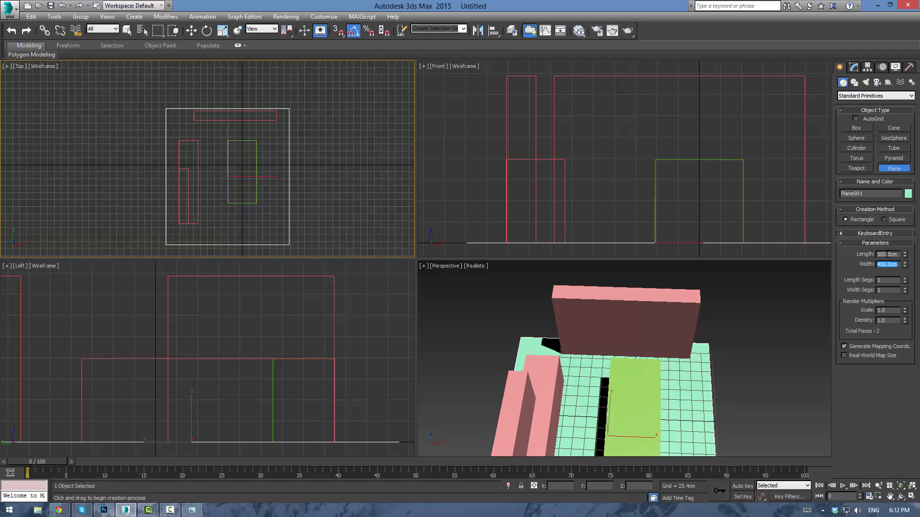
pyautogui.write('400')
pyautogui.press('Return')
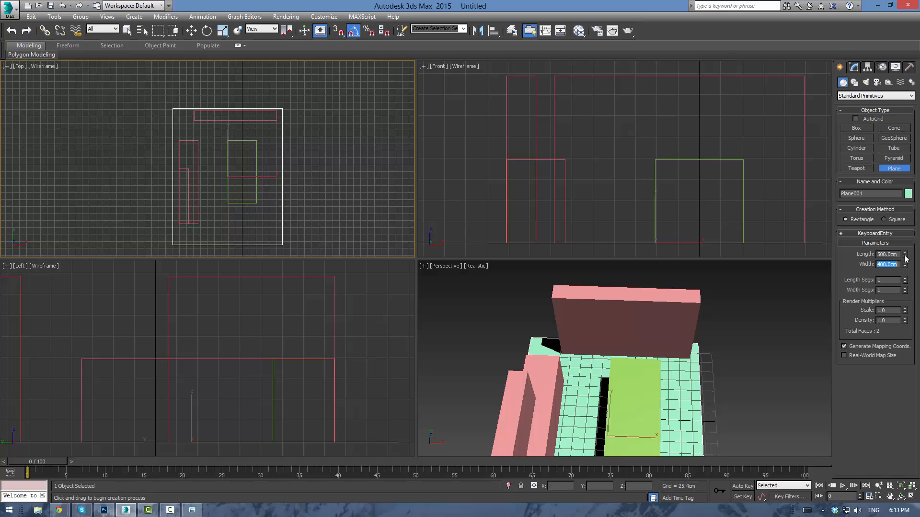
pyautogui.moveTo(904, 254); pyautogui.dragTo(903, 250)
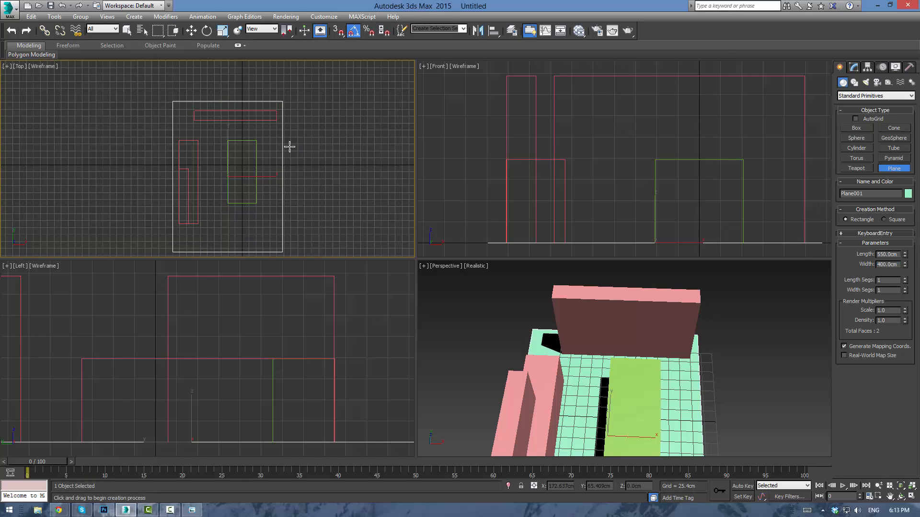
# Move the floor plane along Y in the Top view until its far edge meets the back of the 300 cm box, then deselect it
pyautogui.press('w')
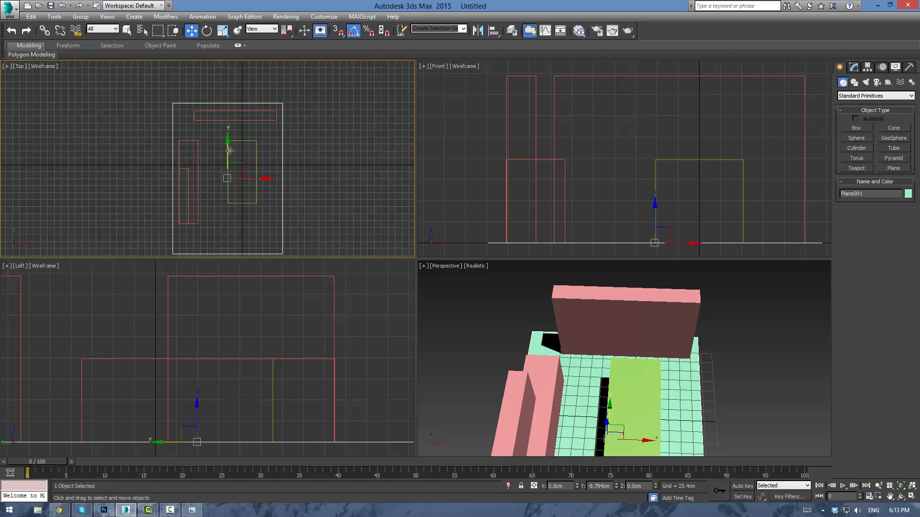
pyautogui.moveTo(230, 150); pyautogui.dragTo(231, 155)
pyautogui.click(480, 295)
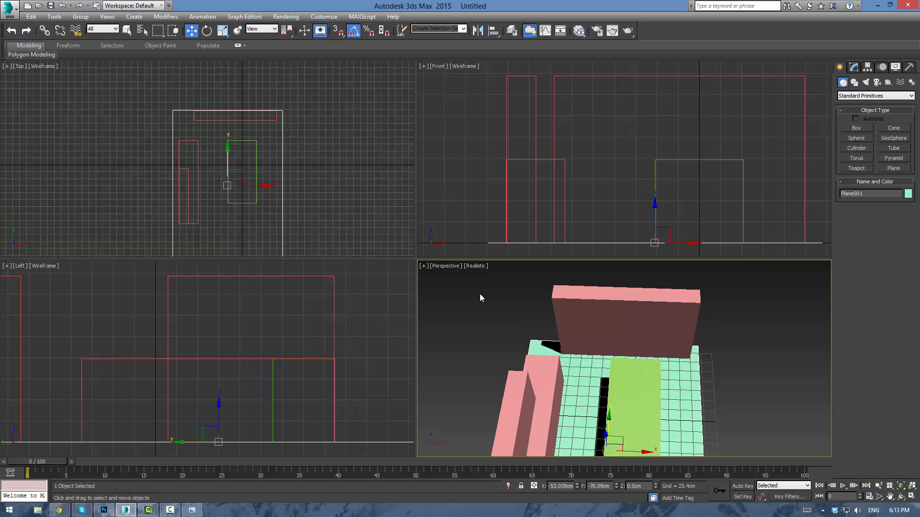
pyautogui.moveTo(479, 295); pyautogui.dragTo(466, 235, button='middle')
pyautogui.scroll(-2, 467, 237)
pyautogui.keyDown('alt'); pyautogui.moveTo(523, 326); pyautogui.dragTo(505, 277, button='middle'); pyautogui.keyUp('alt')
pyautogui.scroll(3, 521, 318)
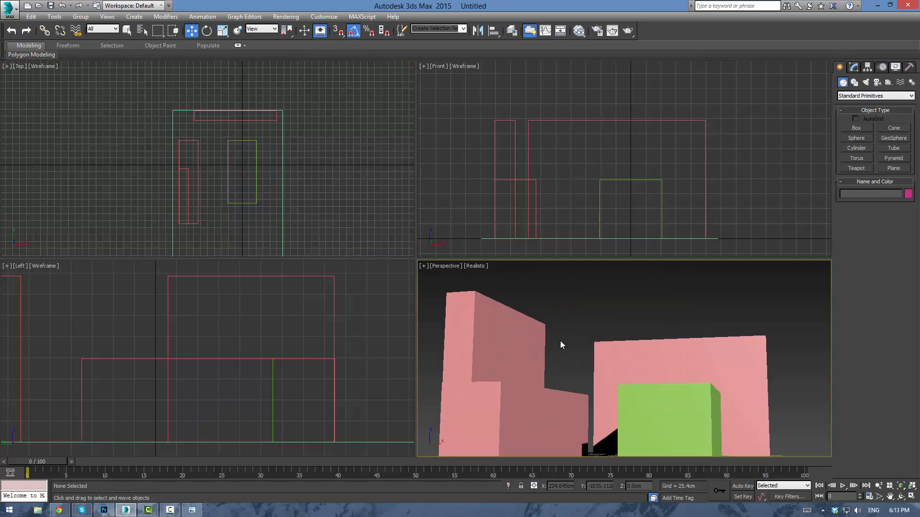
# Create a target camera from the Perspective view, framing the table box from a raised corner angle with the back box behind it
pyautogui.keyDown('alt'); pyautogui.moveTo(560, 341); pyautogui.dragTo(550, 306, button='middle'); pyautogui.keyUp('alt')
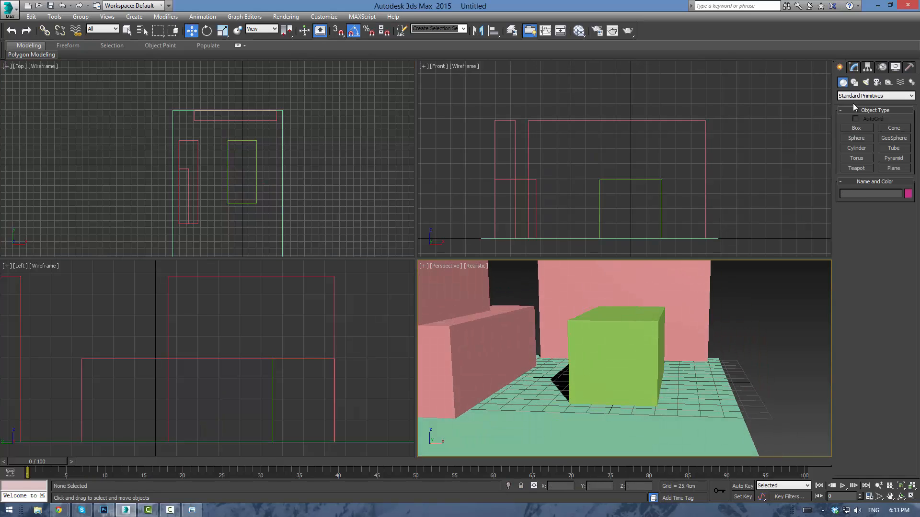
pyautogui.keyDown('alt'); pyautogui.moveTo(678, 305); pyautogui.dragTo(639, 349, button='middle'); pyautogui.keyUp('alt')
pyautogui.scroll(2, 639, 349)
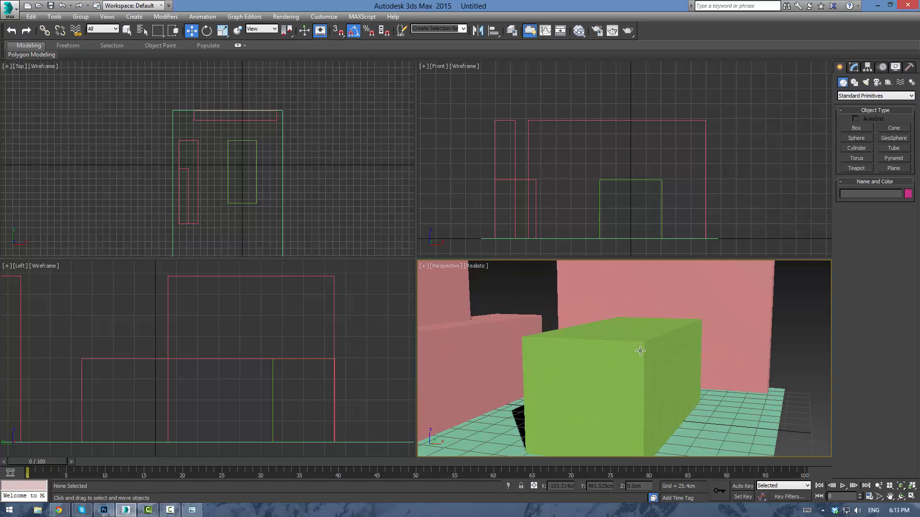
pyautogui.click(877, 82)
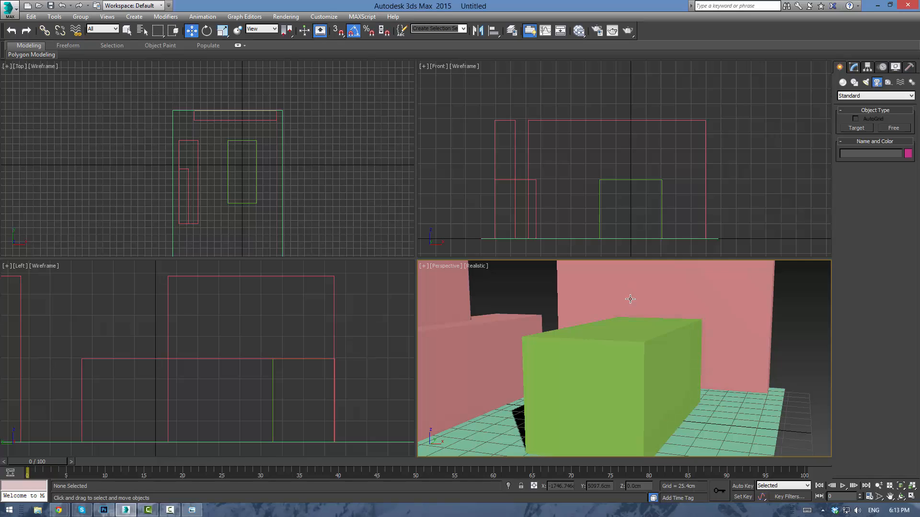
pyautogui.hotkey('ctrl', 'c')
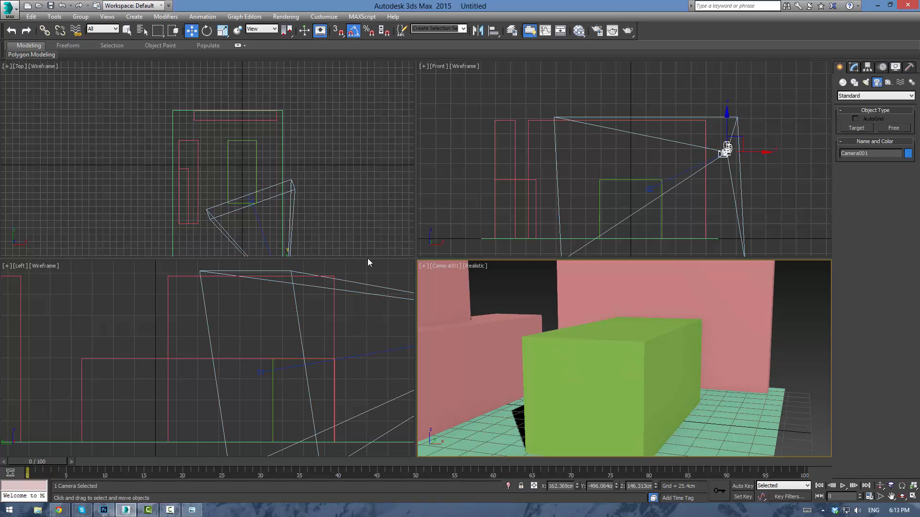
# Switch the camera viewport to Perspective to try free orbiting, and return it to the Camera001 view
pyautogui.click(461, 310)
pyautogui.press('p')
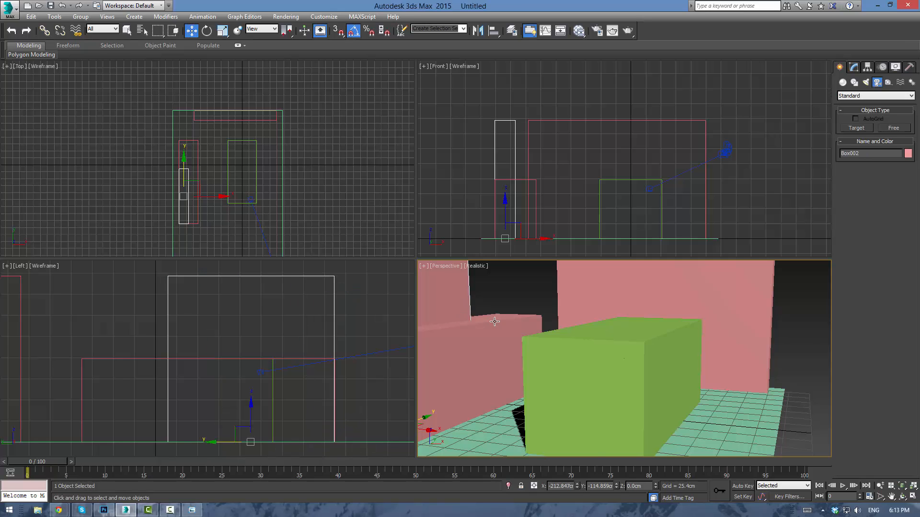
pyautogui.scroll(-4, 493, 322)
pyautogui.keyDown('alt'); pyautogui.moveTo(493, 322); pyautogui.dragTo(590, 320, button='middle'); pyautogui.keyUp('alt')
pyautogui.press('c')
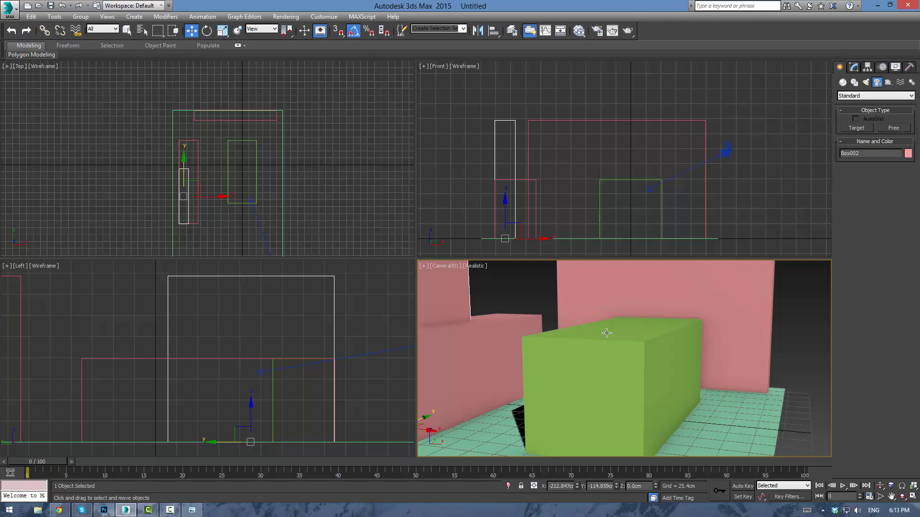
# Examine the Hansel and Gretel reference image for the furniture standing opposite the cupboards
pyautogui.click(358, 200)
pyautogui.scroll(-3, 344, 196)
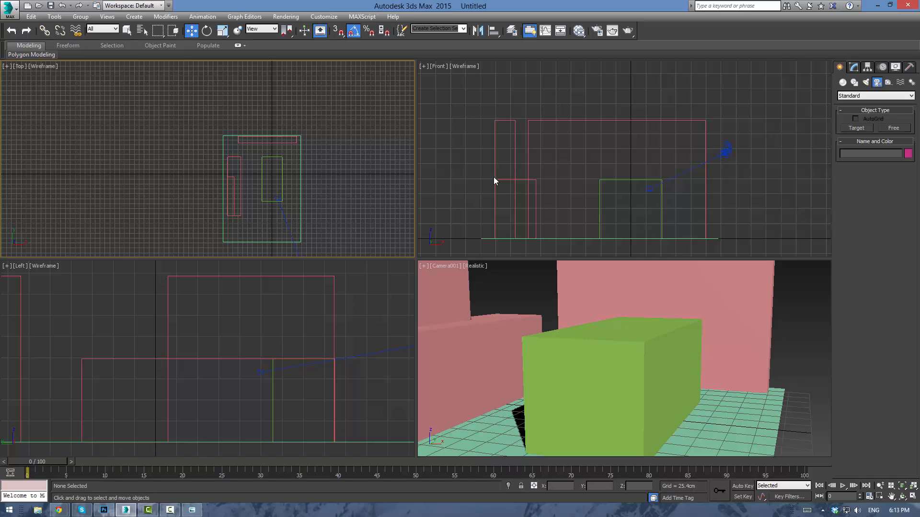
pyautogui.scroll(2, 352, 151)
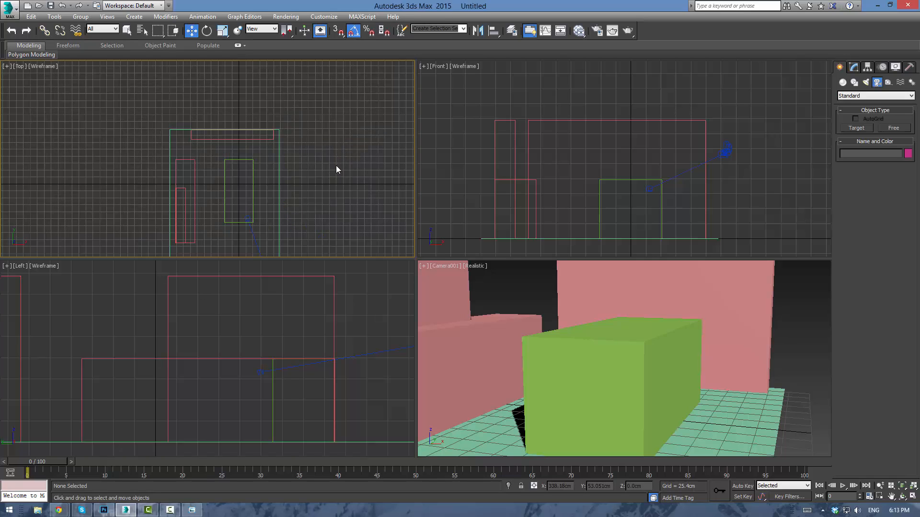
pyautogui.scroll(2, 336, 167)
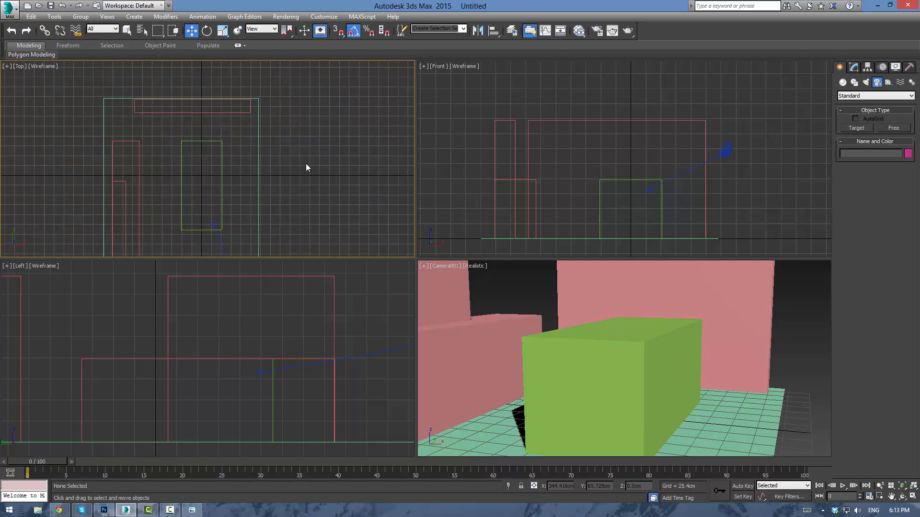
pyautogui.click(138, 177)
pyautogui.hotkey('alt', 'Tab')
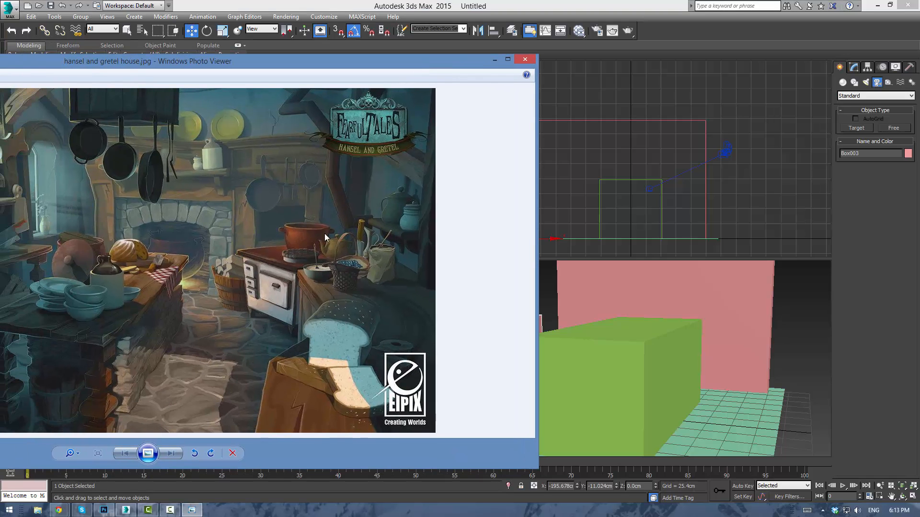
pyautogui.hotkey('alt', 'Tab')
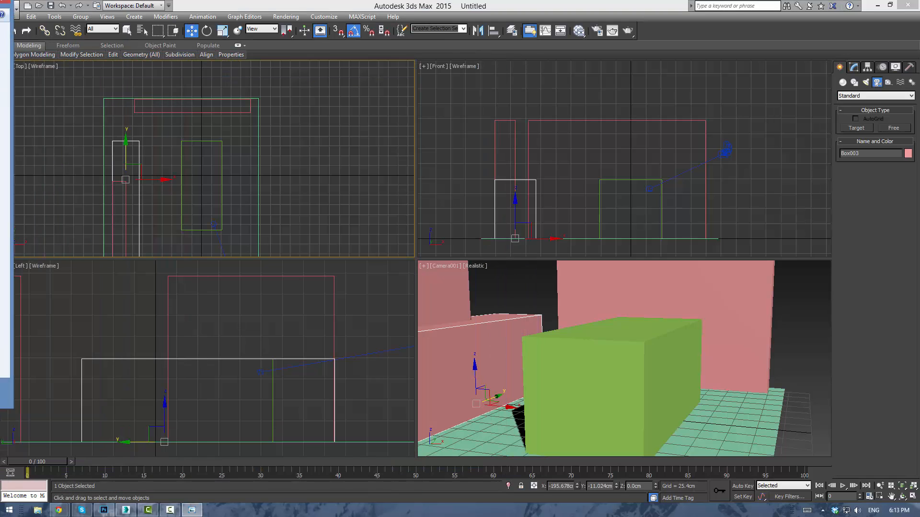
pyautogui.click(222, 169)
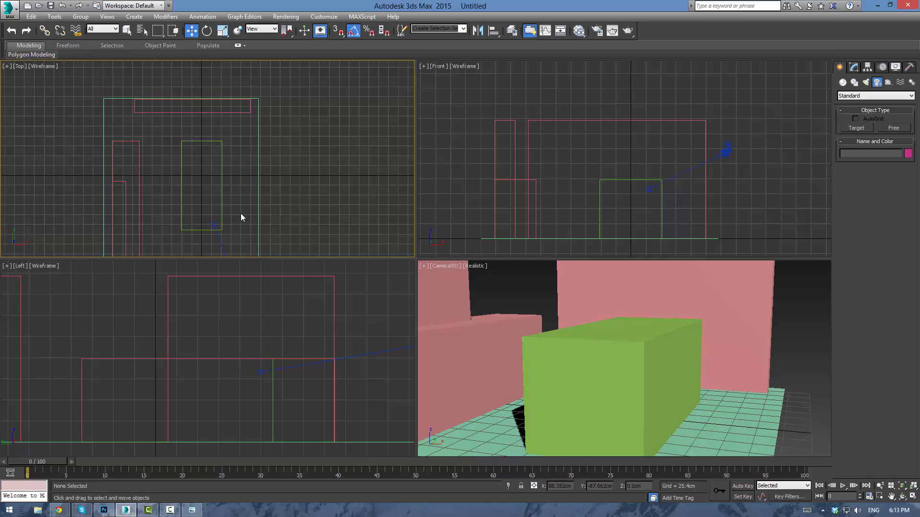
# Clone the table box as a copy about 209 cm along X, just outside the floor plane's edge
pyautogui.click(221, 166)
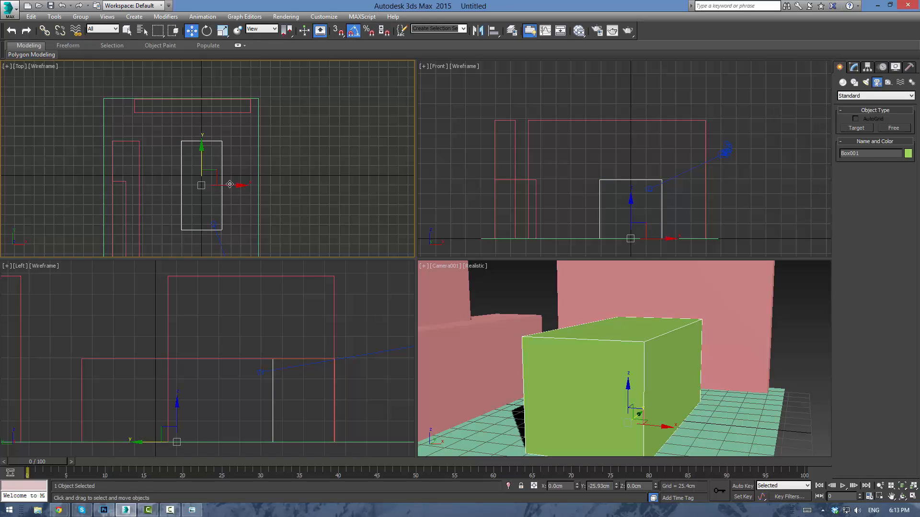
pyautogui.keyDown('shift'); pyautogui.moveTo(244, 185); pyautogui.dragTo(313, 185); pyautogui.keyUp('shift')
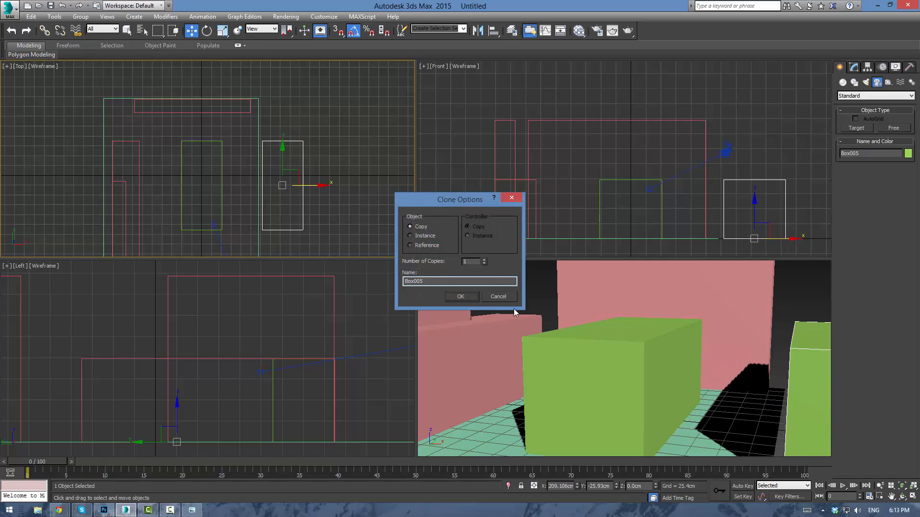
pyautogui.click(456, 295)
# Turn on safe frames in the Camera001 viewport
pyautogui.click(540, 293)
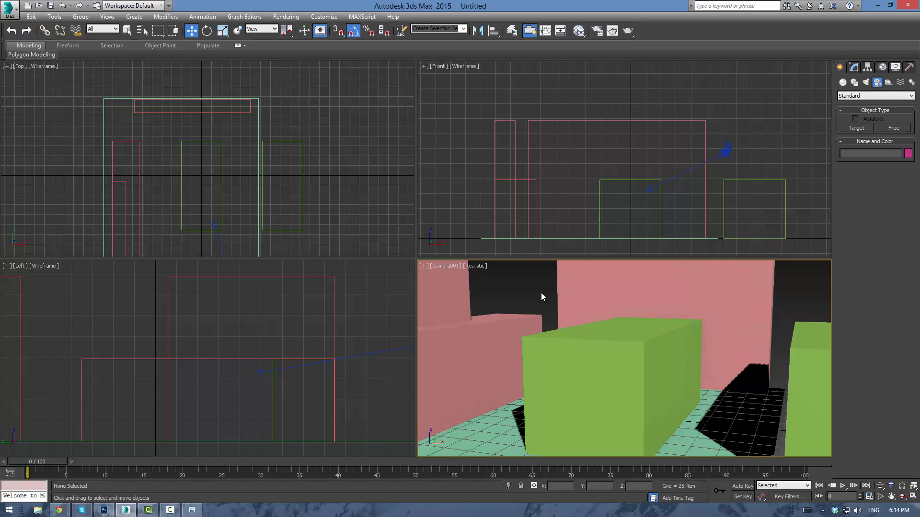
pyautogui.click(435, 266)
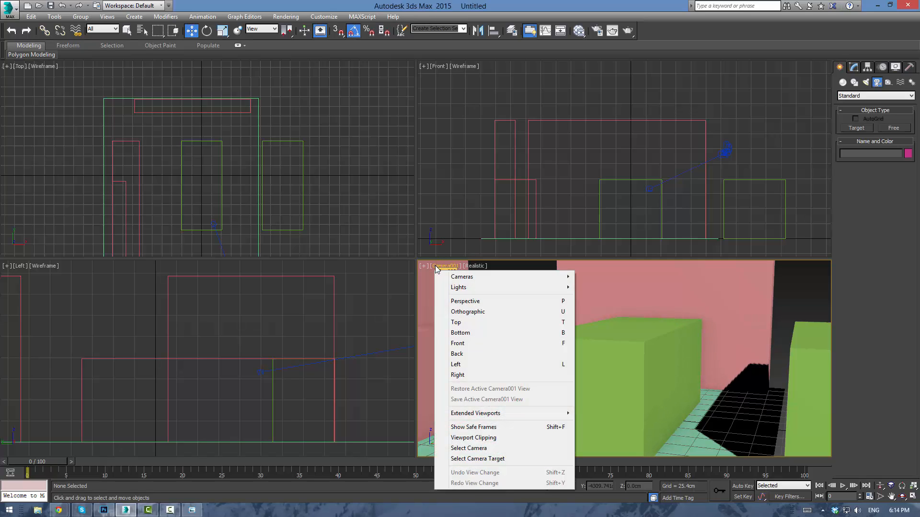
pyautogui.click(492, 428)
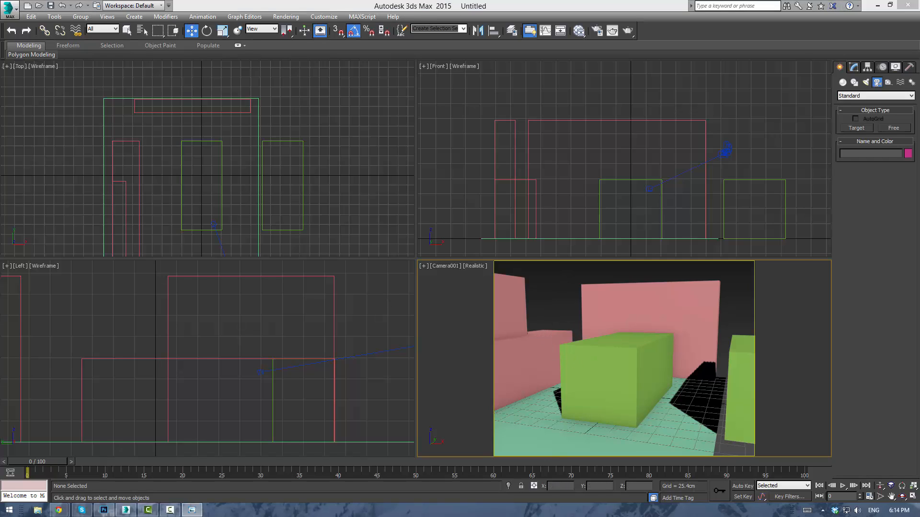
# Shrink the reference image window and compare its composition with the camera view, moving it out of the way when done
pyautogui.moveTo(1, 220); pyautogui.dragTo(418, 89)
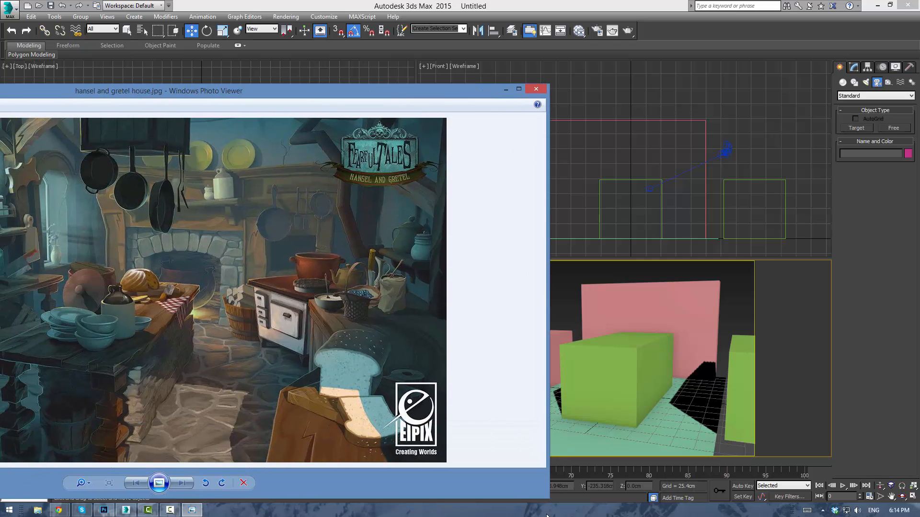
pyautogui.moveTo(547, 498); pyautogui.dragTo(74, 305)
pyautogui.moveTo(15, 89); pyautogui.dragTo(309, 256)
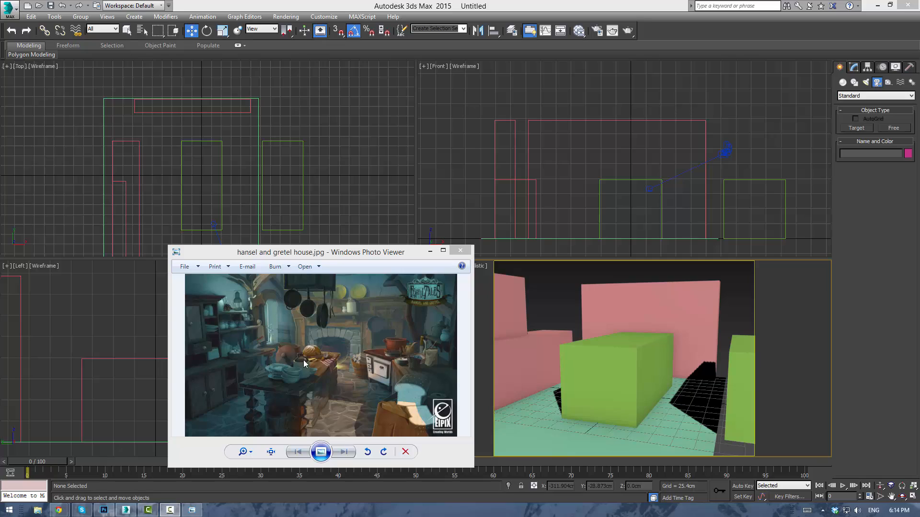
pyautogui.click(643, 398)
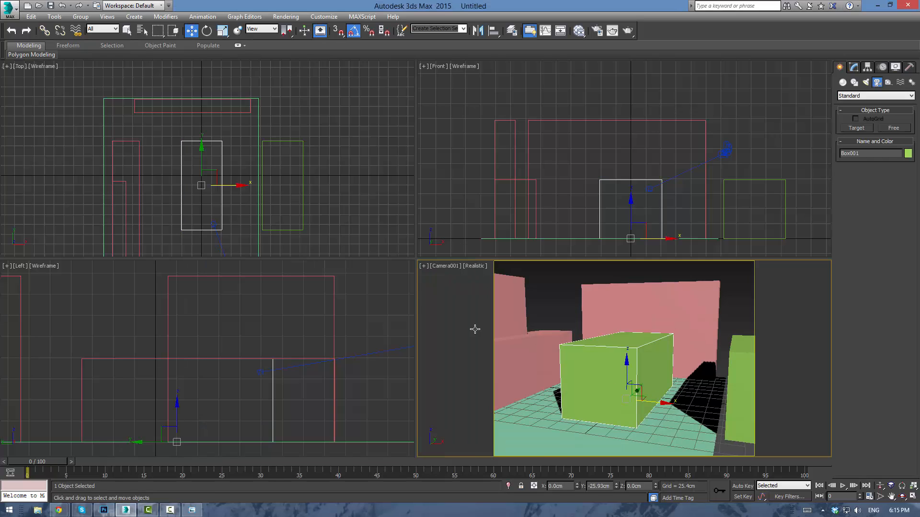
pyautogui.click(191, 511)
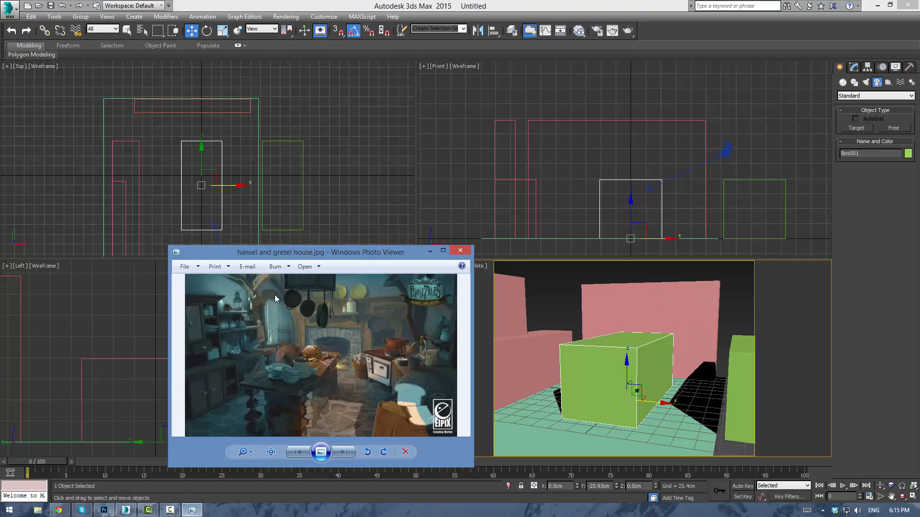
pyautogui.moveTo(290, 255); pyautogui.dragTo(0, 254)
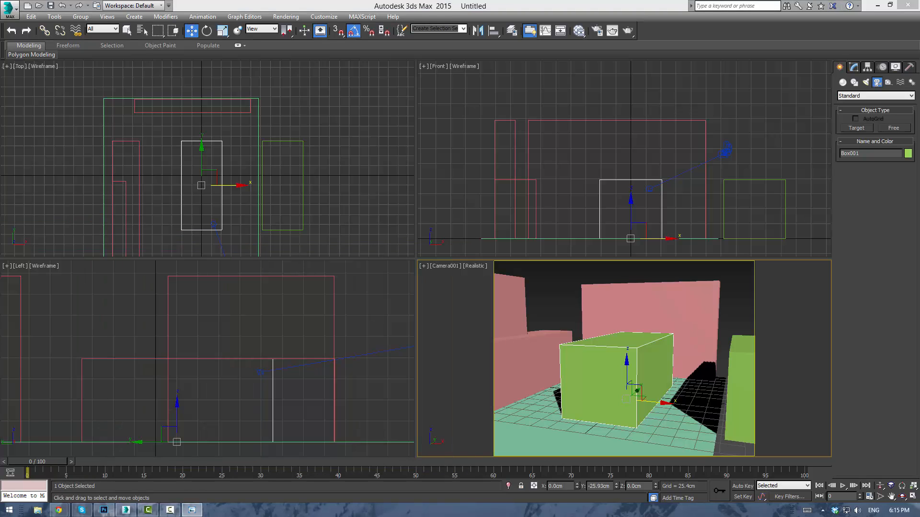
# In the Top view, move the camera target about 43 cm toward the cupboards and the camera about 25 cm along Y toward the room
pyautogui.moveTo(343, 195); pyautogui.dragTo(370, 152, button='middle')
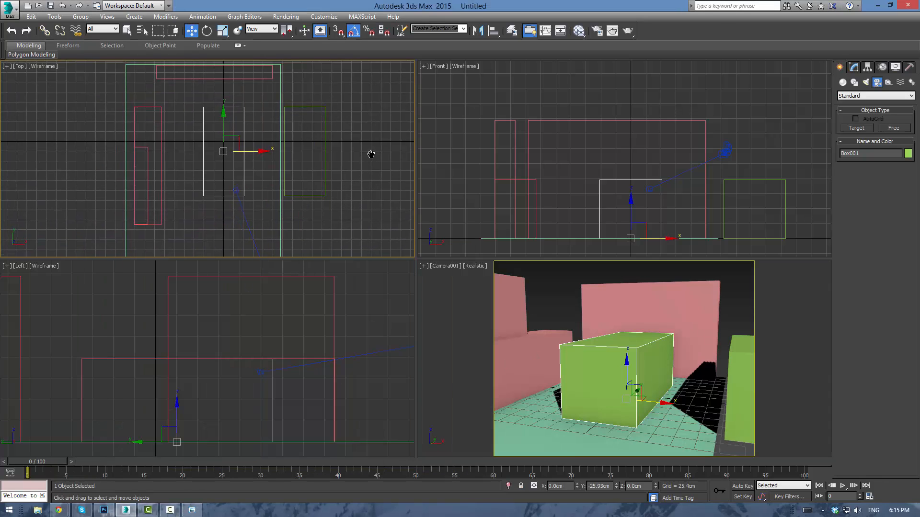
pyautogui.click(236, 188)
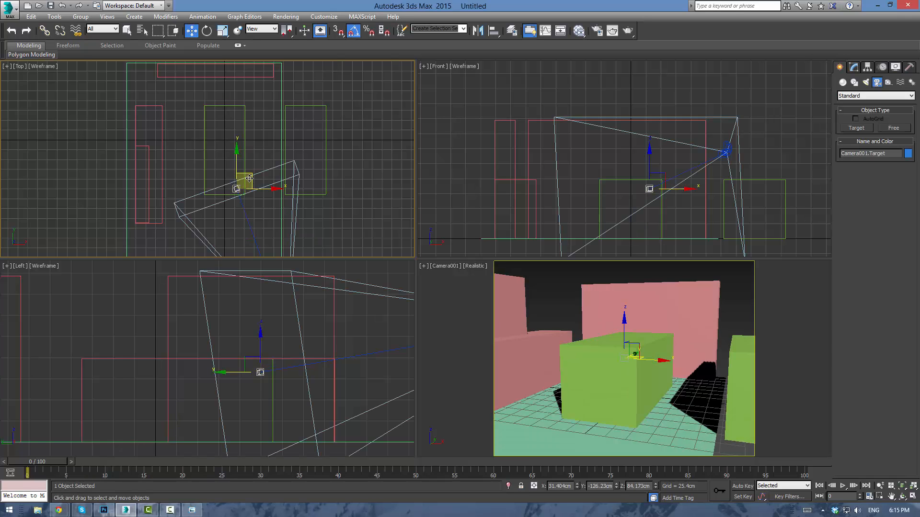
pyautogui.moveTo(249, 178); pyautogui.dragTo(231, 178)
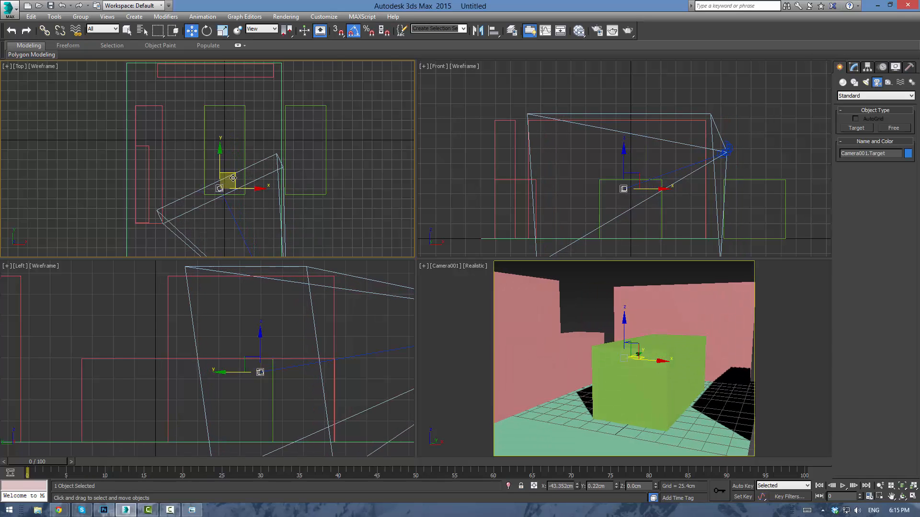
pyautogui.moveTo(285, 199); pyautogui.dragTo(283, 153, button='middle')
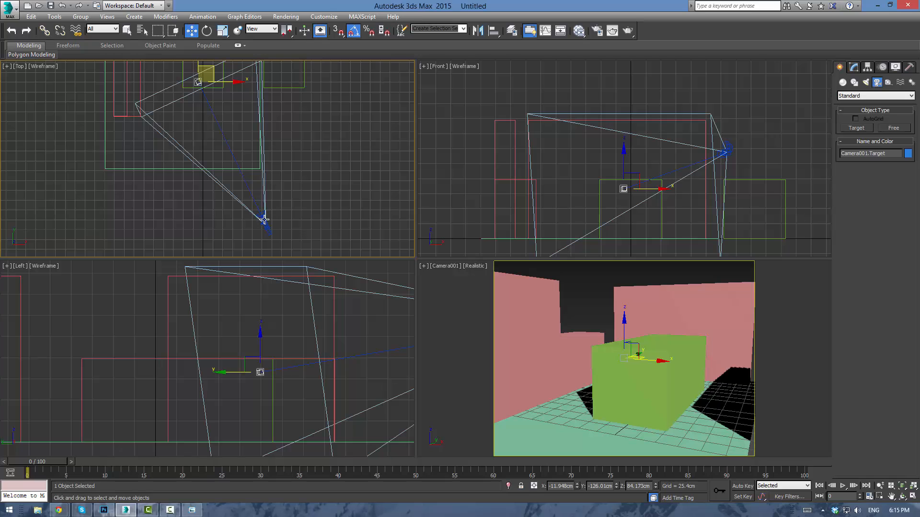
pyautogui.click(263, 218)
pyautogui.moveTo(277, 213)
pyautogui.mouseDown()
pyautogui.moveTo(268, 152)
pyautogui.moveTo(300, 191)
pyautogui.moveTo(278, 203)
pyautogui.mouseUp()
# Set the camera's lens to the 35 mm stock lens
pyautogui.click(853, 67)
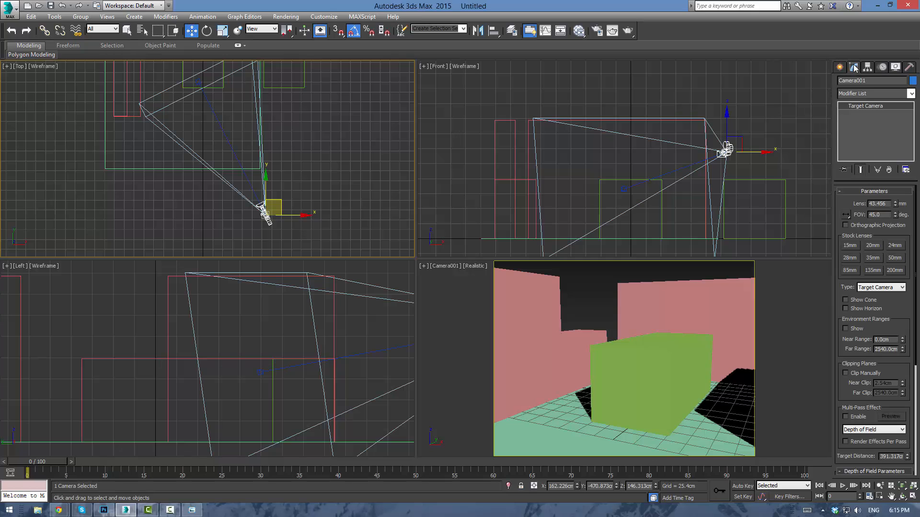
pyautogui.moveTo(895, 204)
pyautogui.mouseDown()
pyautogui.moveTo(895, 192)
pyautogui.moveTo(891, 205)
pyautogui.mouseUp()
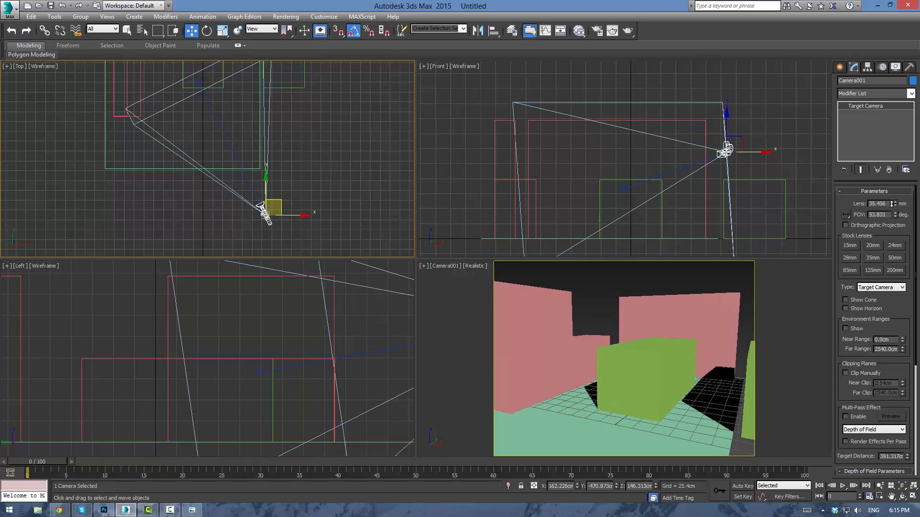
pyautogui.click(872, 258)
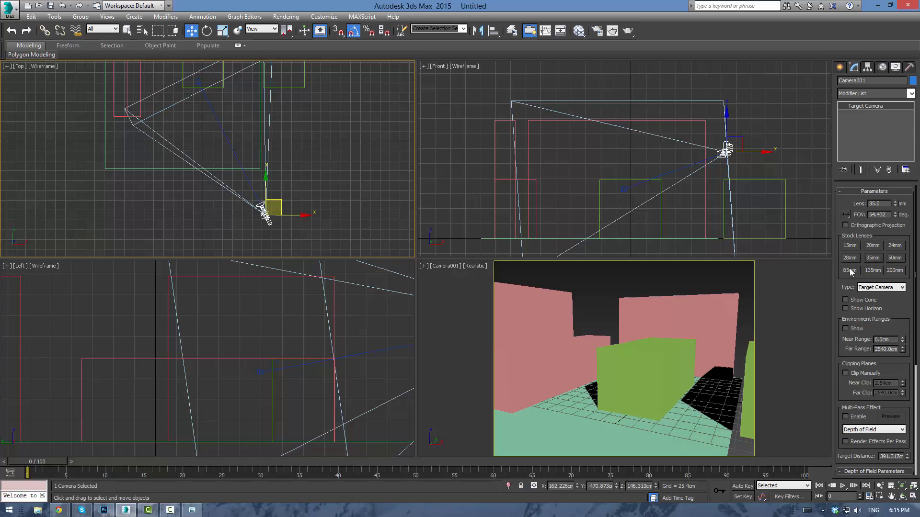
# Move the camera target about 61 cm along X, away from the cupboards, and move the camera slightly closer to the room along Y
pyautogui.moveTo(202, 85); pyautogui.dragTo(232, 73)
pyautogui.click(265, 210)
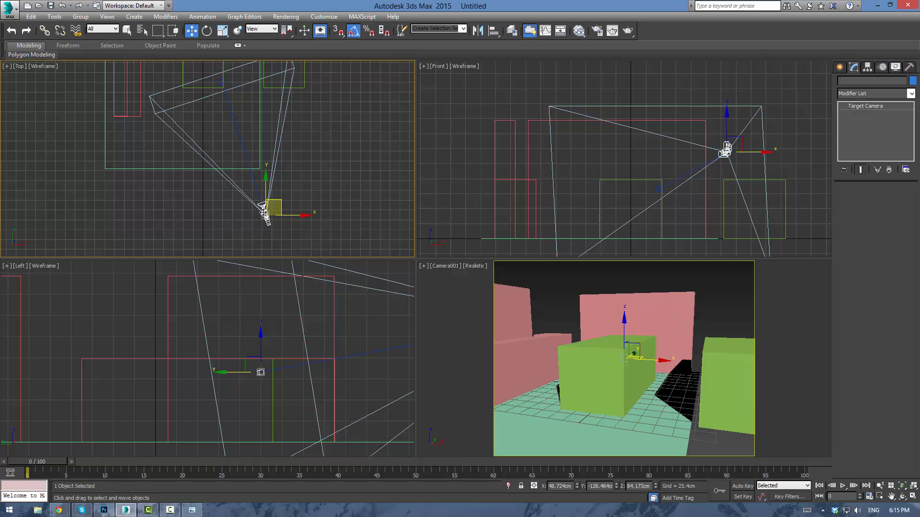
pyautogui.moveTo(276, 201); pyautogui.dragTo(275, 188)
pyautogui.click(340, 168)
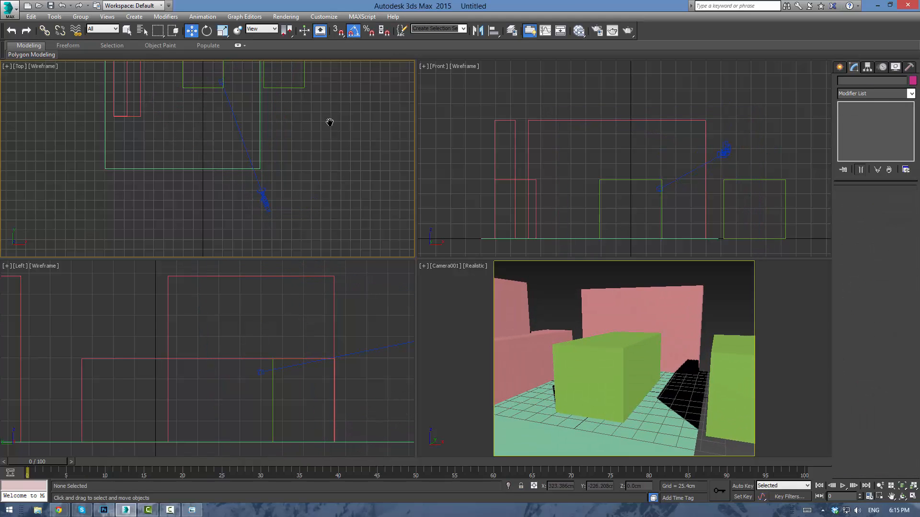
# In the Top view, move the outer green box about 5 cm along X so it sits against the floor's edge
pyautogui.moveTo(325, 92); pyautogui.dragTo(344, 183, button='middle')
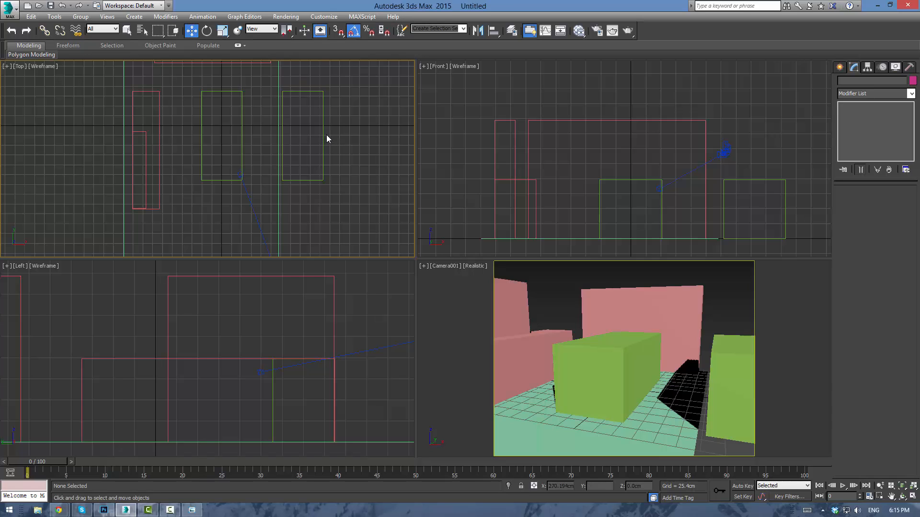
pyautogui.click(323, 134)
pyautogui.scroll(-2, 380, 171)
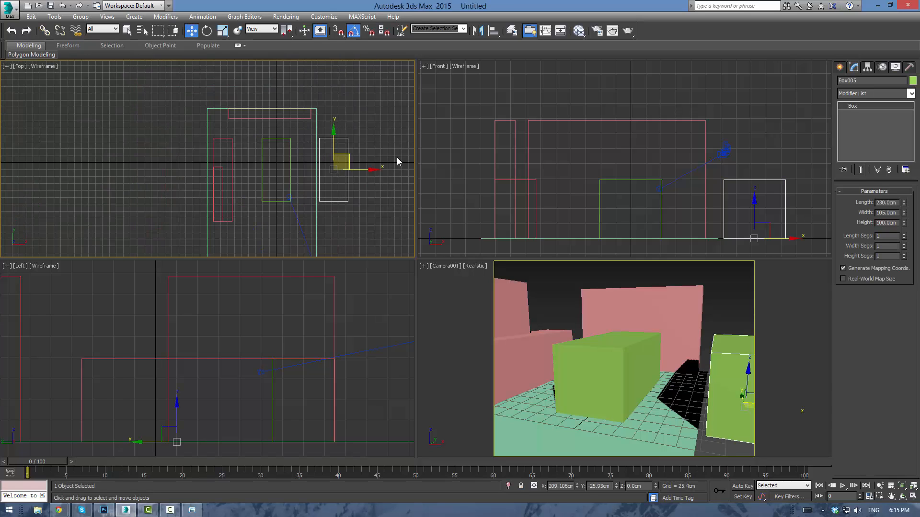
pyautogui.scroll(2, 396, 157)
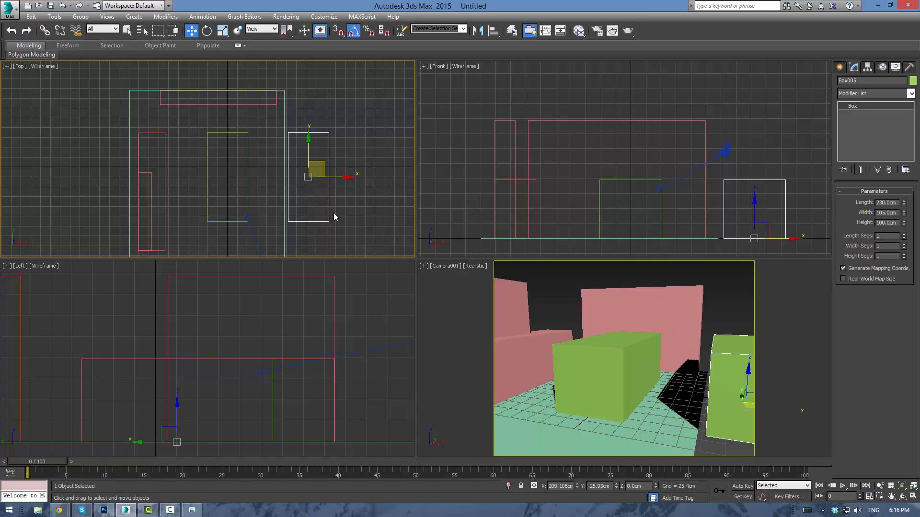
pyautogui.moveTo(321, 163)
pyautogui.mouseDown()
pyautogui.moveTo(301, 162)
pyautogui.moveTo(315, 164)
pyautogui.mouseUp()
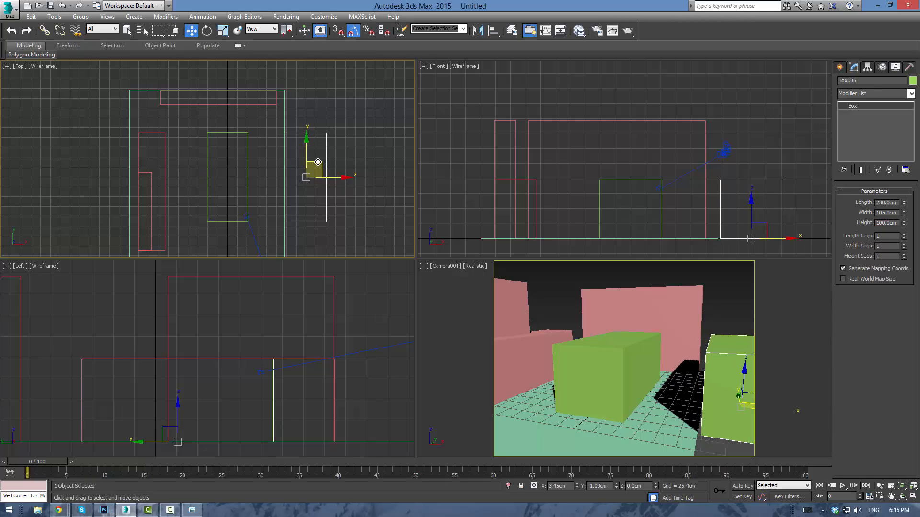
# Move the back wall box slightly outward along Y so it overhangs the floor's back edge
pyautogui.click(283, 114)
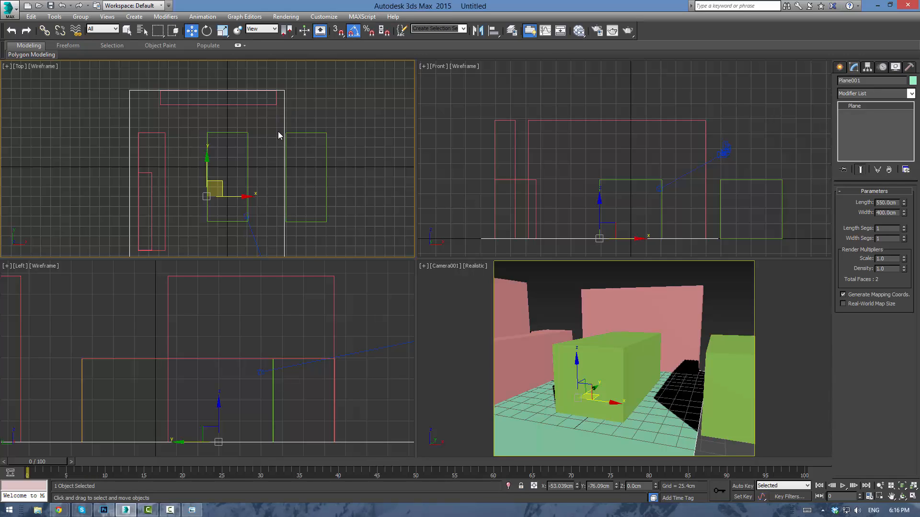
pyautogui.click(236, 124)
pyautogui.moveTo(240, 125); pyautogui.dragTo(238, 144, button='middle')
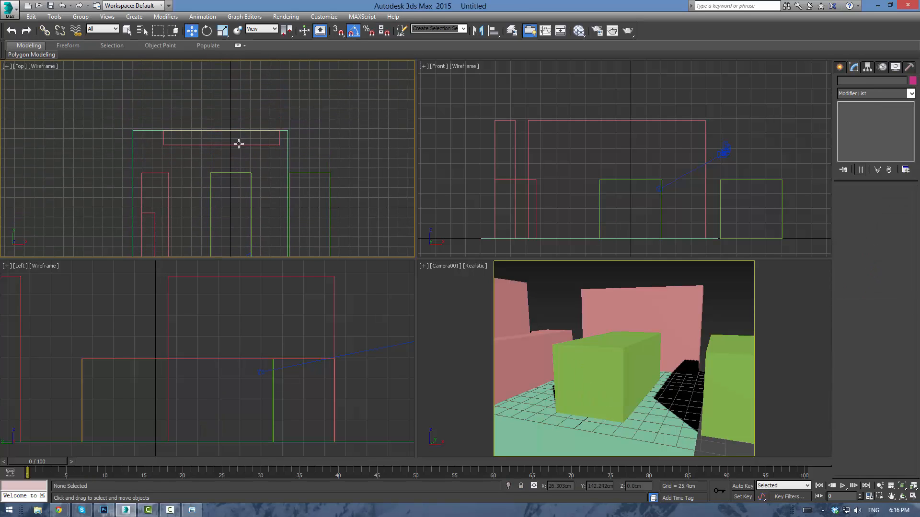
pyautogui.click(238, 144)
pyautogui.moveTo(221, 112)
pyautogui.mouseDown()
pyautogui.moveTo(220, 94)
pyautogui.moveTo(221, 105)
pyautogui.mouseUp()
# Convert the outer green box to an editable poly and shorten it by moving its far-end vertices about 82 cm along Y toward the camera
pyautogui.click(328, 156)
pyautogui.moveTo(328, 156); pyautogui.dragTo(318, 103, button='middle')
pyautogui.click(317, 149)
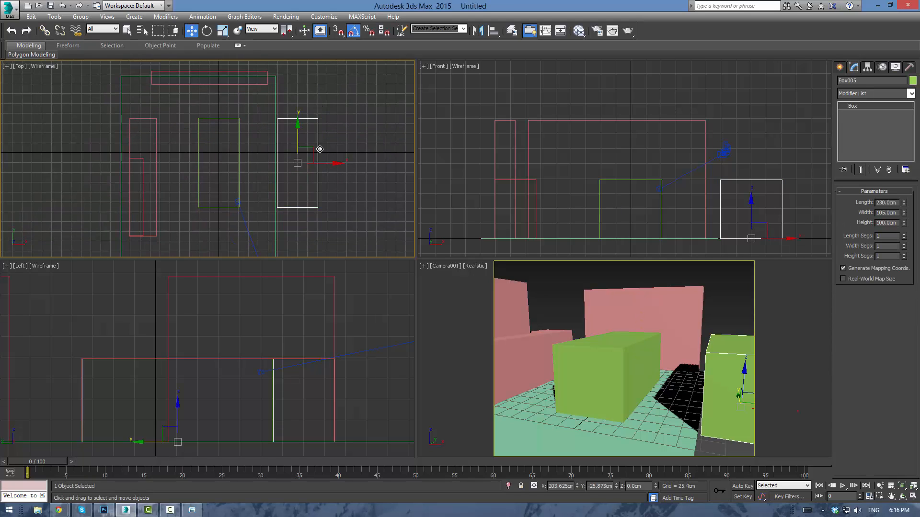
pyautogui.click(446, 211)
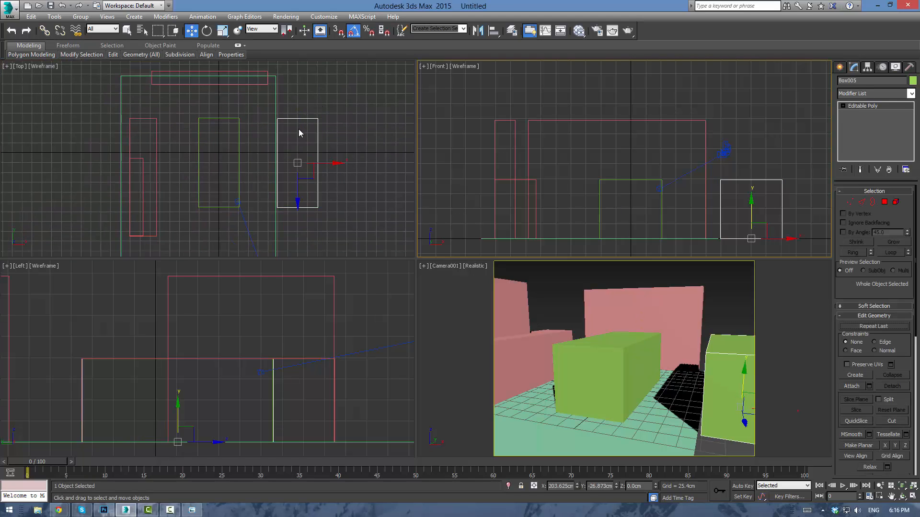
pyautogui.rightClick(298, 129)
pyautogui.click(287, 121)
pyautogui.moveTo(270, 111); pyautogui.dragTo(301, 124)
# Select the shortened box's camera-facing polygon and change the Left view to a Perspective view with edged faces, framed on the green boxes
pyautogui.click(884, 202)
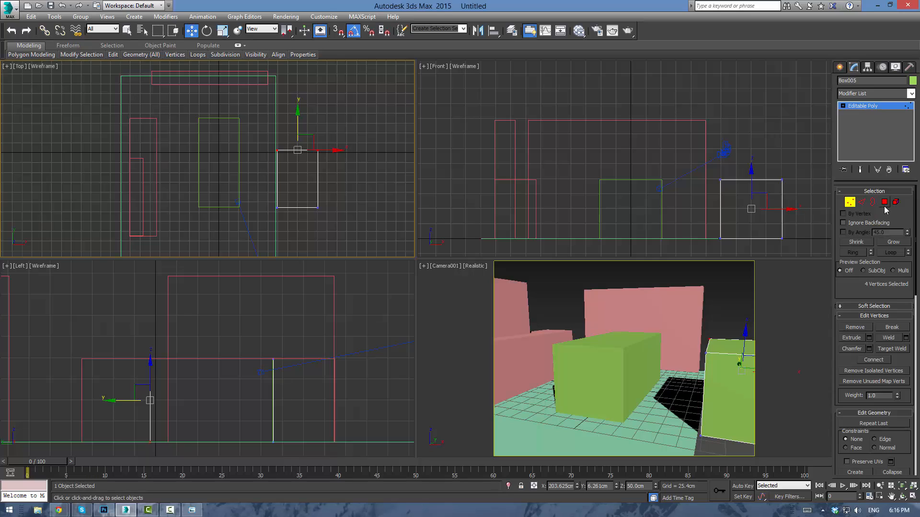
pyautogui.click(731, 388)
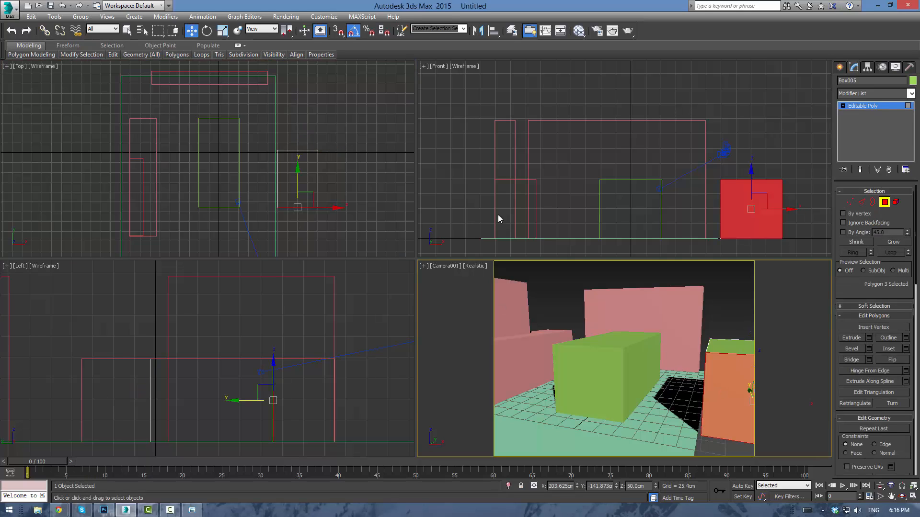
pyautogui.middleClick(295, 316)
pyautogui.press('p')
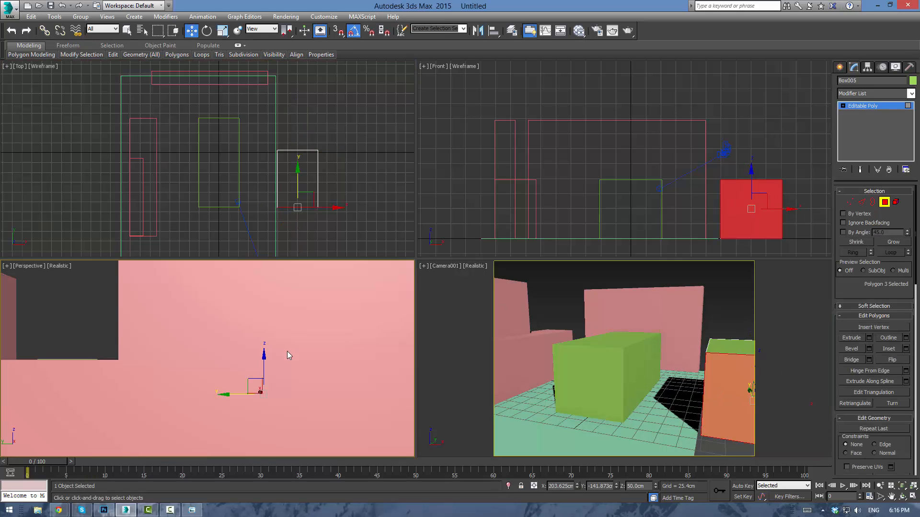
pyautogui.scroll(-5, 275, 346)
pyautogui.moveTo(274, 346)
pyautogui.keyDown('alt'); pyautogui.mouseDown(button='middle')
pyautogui.moveTo(216, 378)
pyautogui.moveTo(207, 344)
pyautogui.moveTo(162, 348)
pyautogui.moveTo(151, 318)
pyautogui.mouseUp(button='middle'); pyautogui.keyUp('alt')
pyautogui.press('F4')
pyautogui.scroll(3, 162, 349)
pyautogui.keyDown('alt'); pyautogui.moveTo(225, 330); pyautogui.dragTo(275, 332, button='middle'); pyautogui.keyUp('alt')
pyautogui.scroll(2, 275, 331)
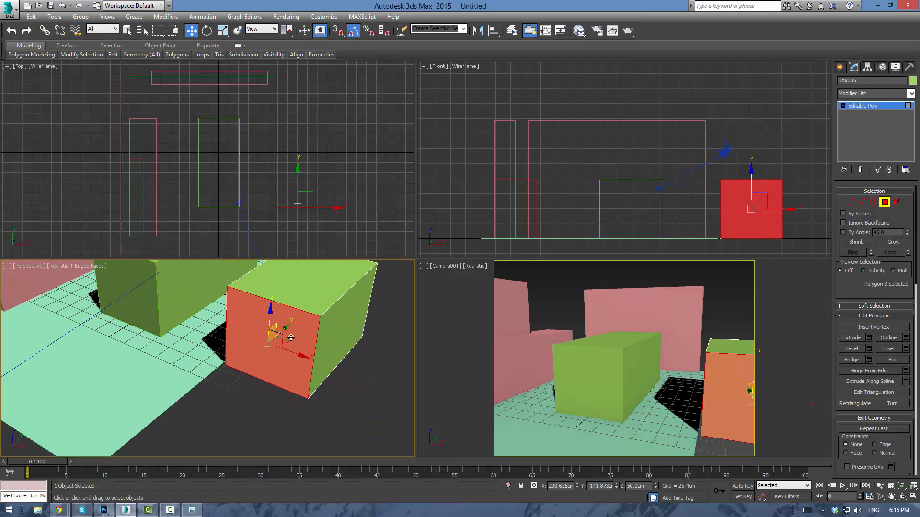
pyautogui.scroll(-2, 276, 331)
# Extrude the selected end polygon about 88 cm toward the camera side of the room
pyautogui.click(851, 338)
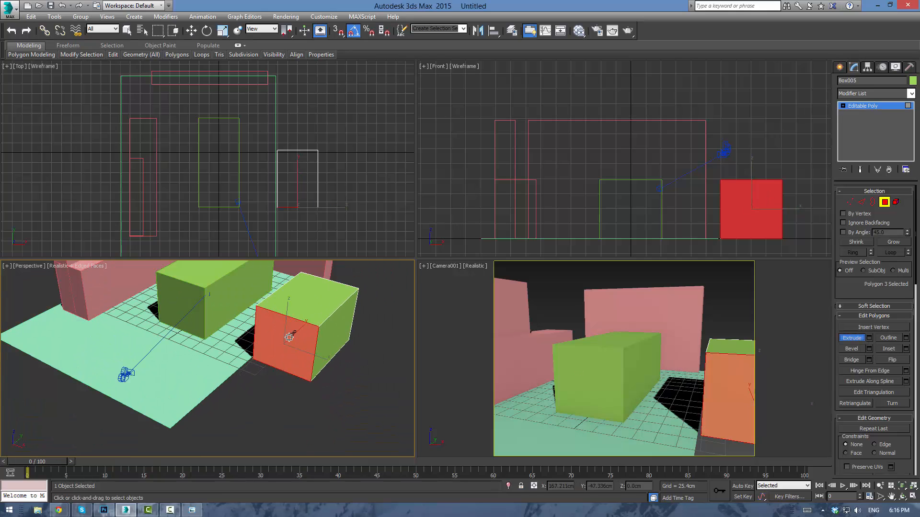
pyautogui.moveTo(291, 333); pyautogui.dragTo(312, 250)
pyautogui.moveTo(312, 250); pyautogui.dragTo(324, 212, button='middle')
# Move the four end vertices of the extruded section about 67 cm along X toward the room's interior
pyautogui.press('1')
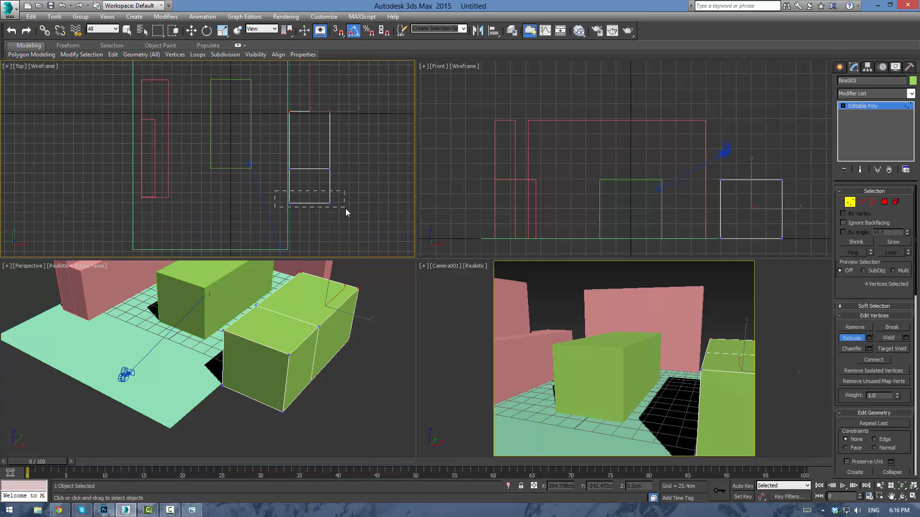
pyautogui.moveTo(315, 218)
pyautogui.mouseDown()
pyautogui.moveTo(357, 217)
pyautogui.moveTo(320, 202)
pyautogui.mouseUp()
pyautogui.press('w')
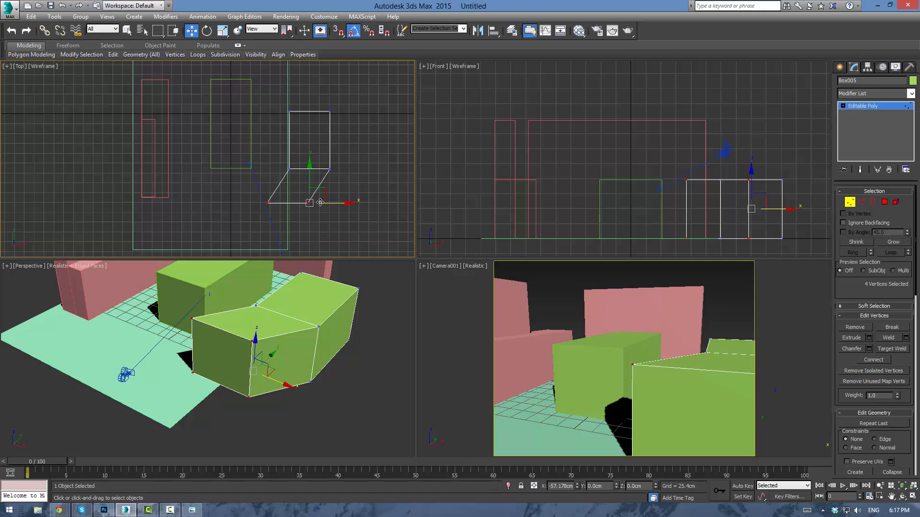
pyautogui.moveTo(321, 202); pyautogui.dragTo(317, 202)
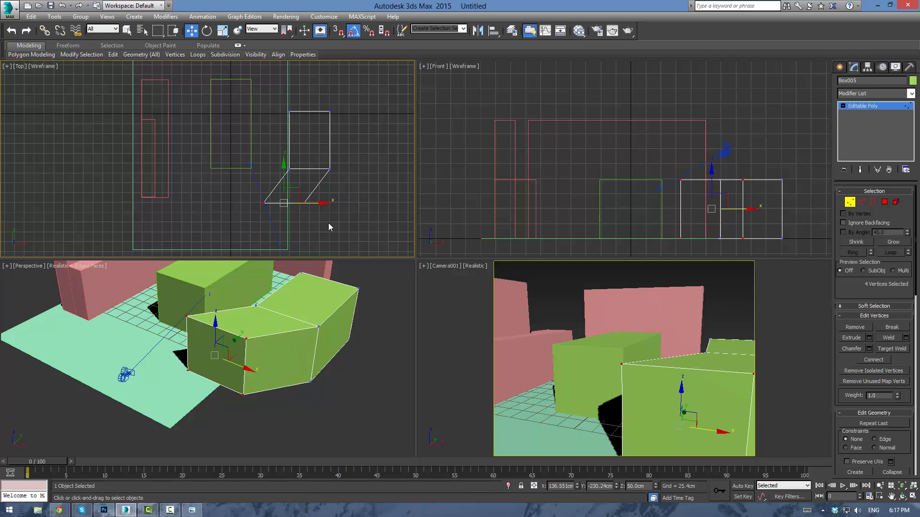
pyautogui.keyDown('alt'); pyautogui.moveTo(300, 269); pyautogui.dragTo(196, 403, button='middle'); pyautogui.keyUp('alt')
# Move the two outer end vertices back along X in line with the box's outer side, and finish the vertex editing
pyautogui.click(333, 184)
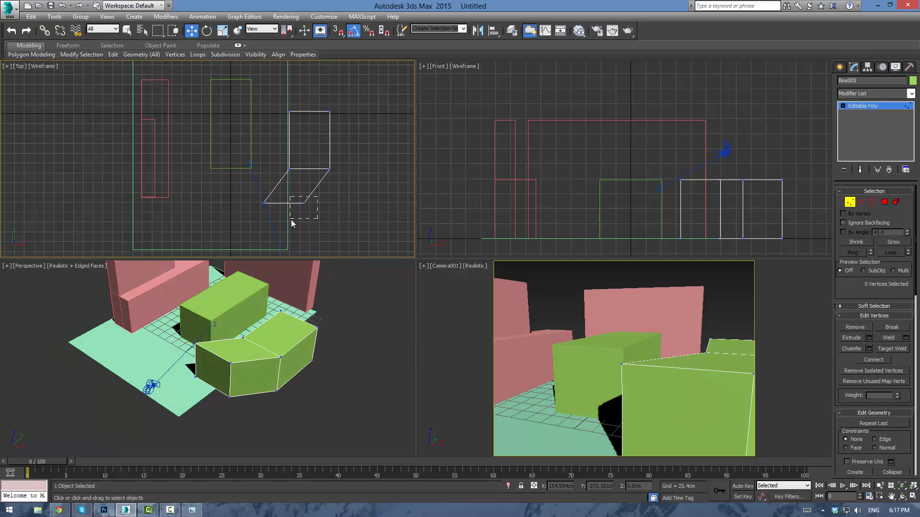
pyautogui.moveTo(291, 219); pyautogui.dragTo(360, 199)
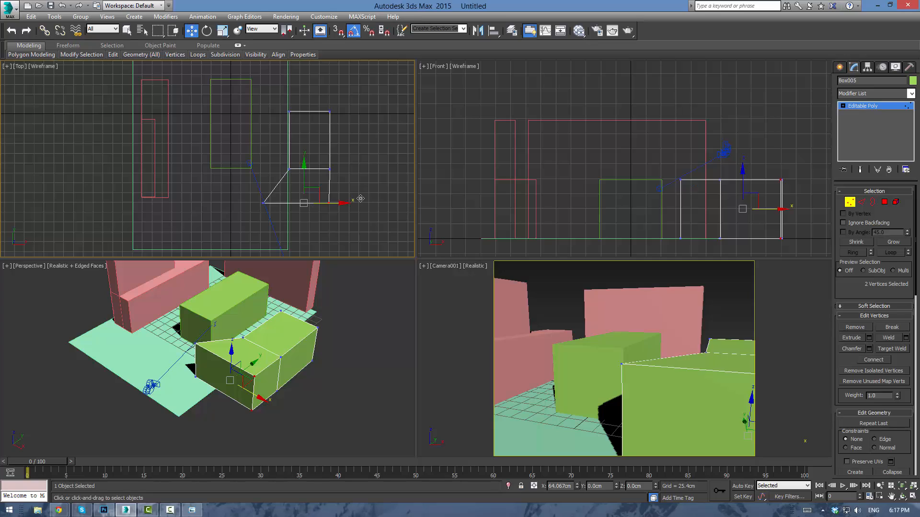
pyautogui.moveTo(360, 198); pyautogui.dragTo(361, 198)
pyautogui.click(362, 139)
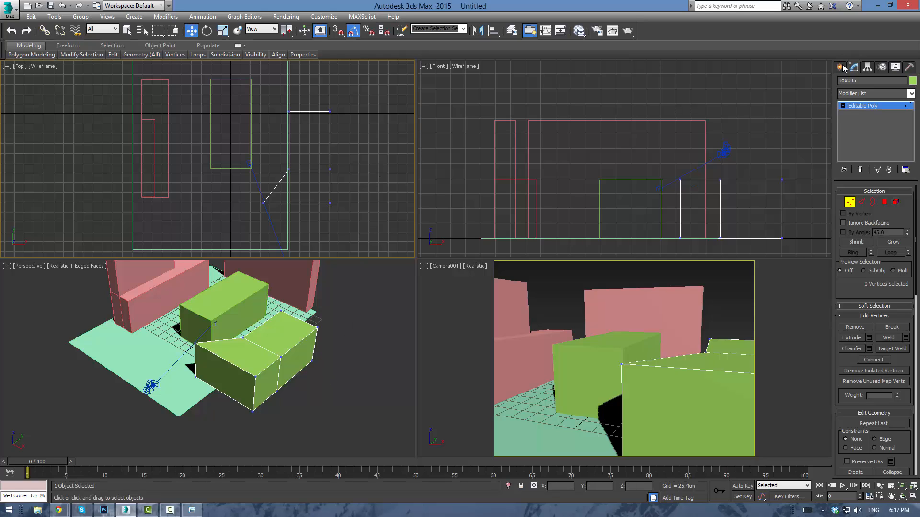
pyautogui.click(238, 308)
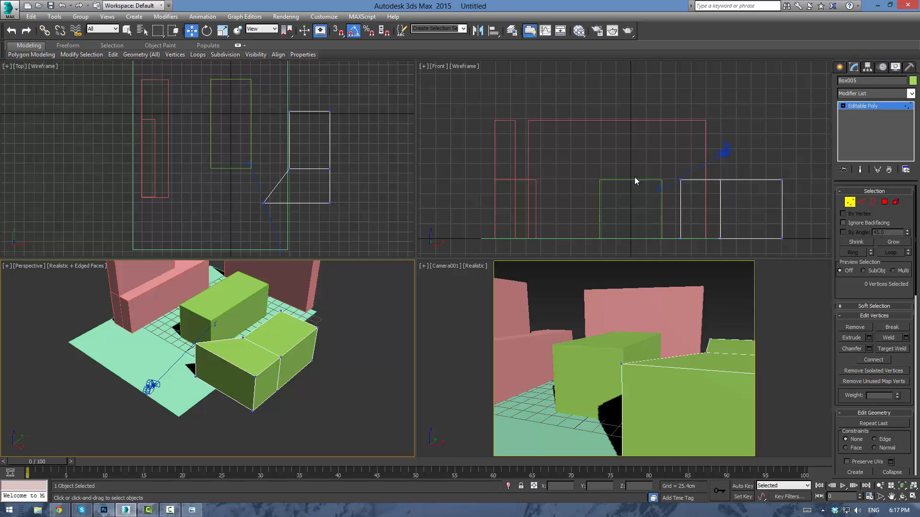
pyautogui.click(859, 106)
pyautogui.click(352, 123)
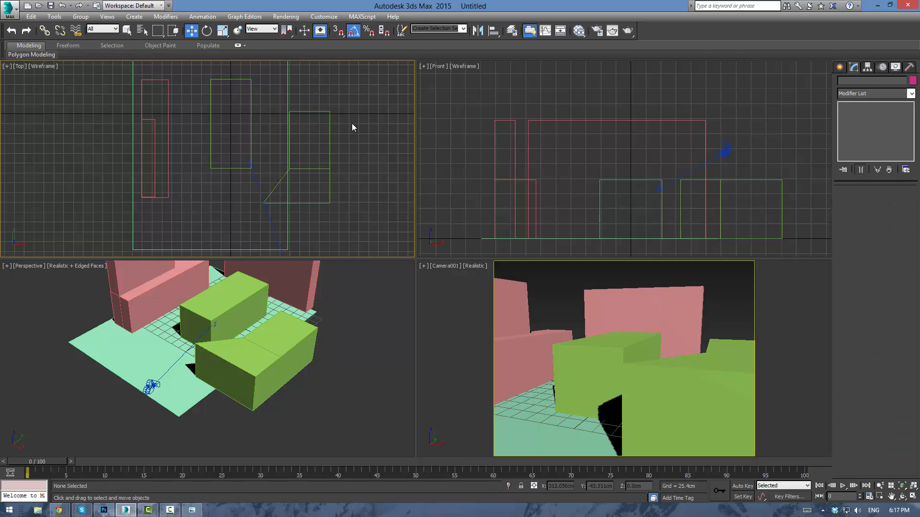
# Copy the centre green box to beyond the far end of the outer counter and set the copy's length to 105 cm
pyautogui.moveTo(352, 123); pyautogui.dragTo(333, 177, button='middle')
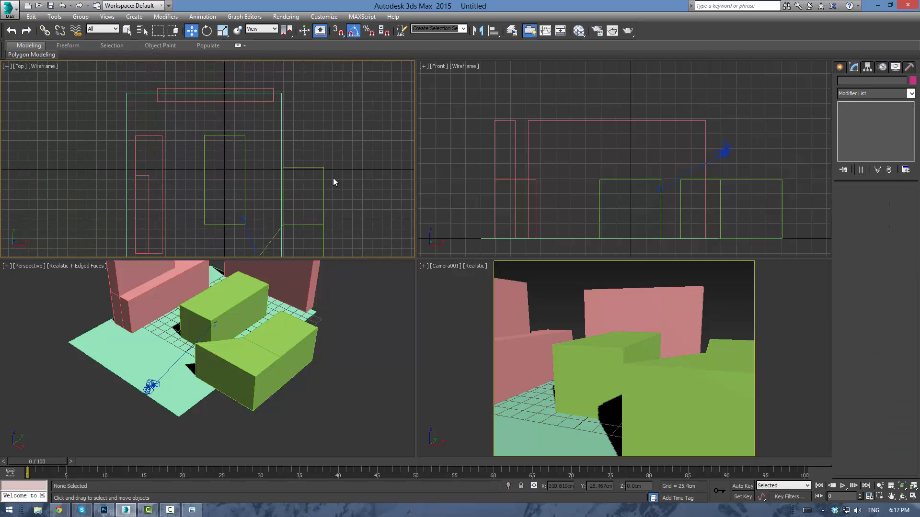
pyautogui.click(221, 136)
pyautogui.keyDown('shift'); pyautogui.moveTo(240, 172); pyautogui.dragTo(308, 130); pyautogui.keyUp('shift')
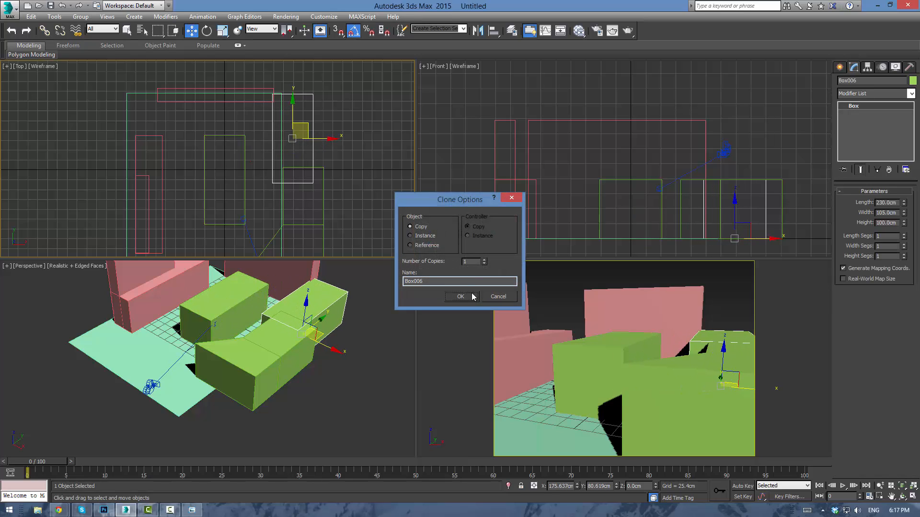
pyautogui.click(470, 297)
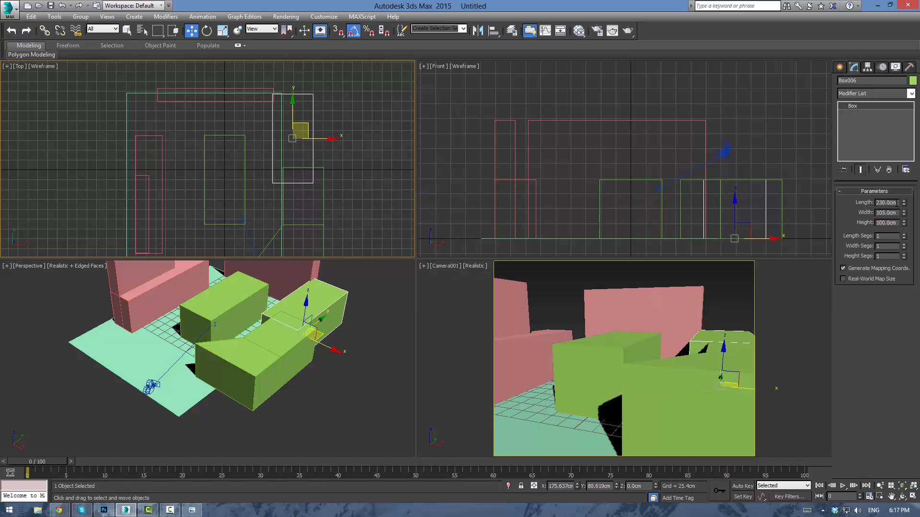
pyautogui.doubleClick(891, 203)
pyautogui.write('105')
pyautogui.press('Return')
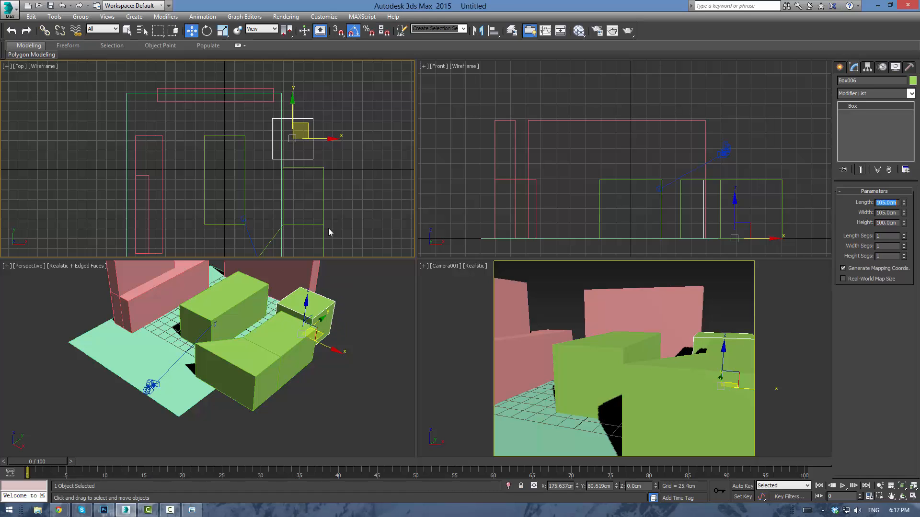
# Rotate the copied box about 28 degrees around Z and move it about 18 cm along X and 6 cm along Y
pyautogui.scroll(2, 329, 228)
pyautogui.moveTo(309, 197); pyautogui.dragTo(317, 240, button='middle')
pyautogui.press('e')
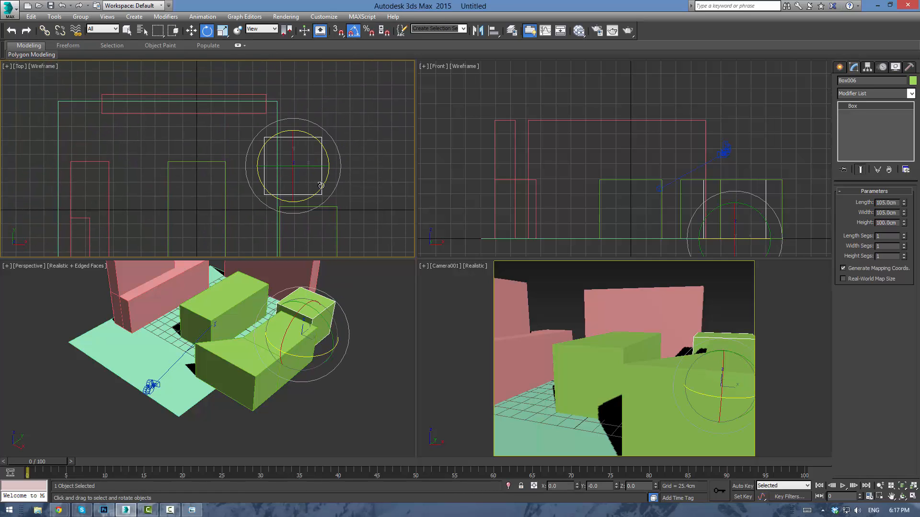
pyautogui.moveTo(321, 185)
pyautogui.mouseDown()
pyautogui.moveTo(338, 173)
pyautogui.moveTo(327, 196)
pyautogui.moveTo(336, 185)
pyautogui.mouseUp()
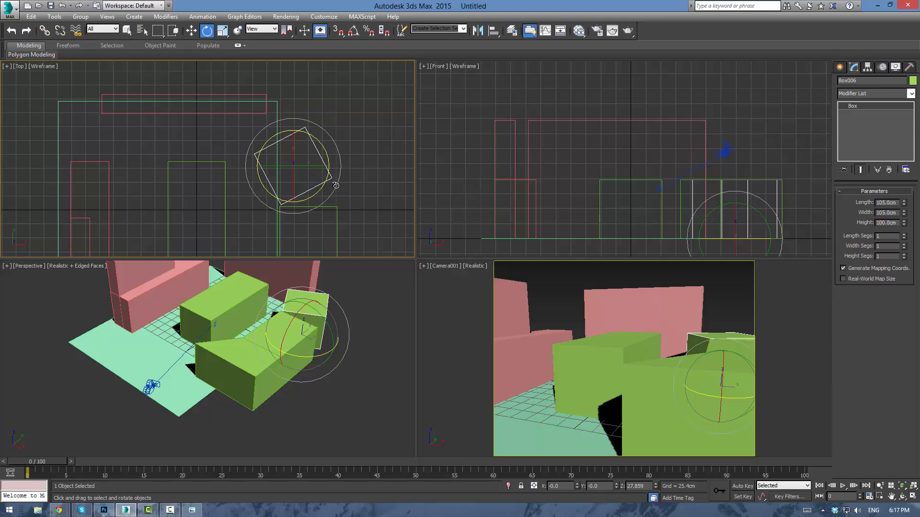
pyautogui.press('w')
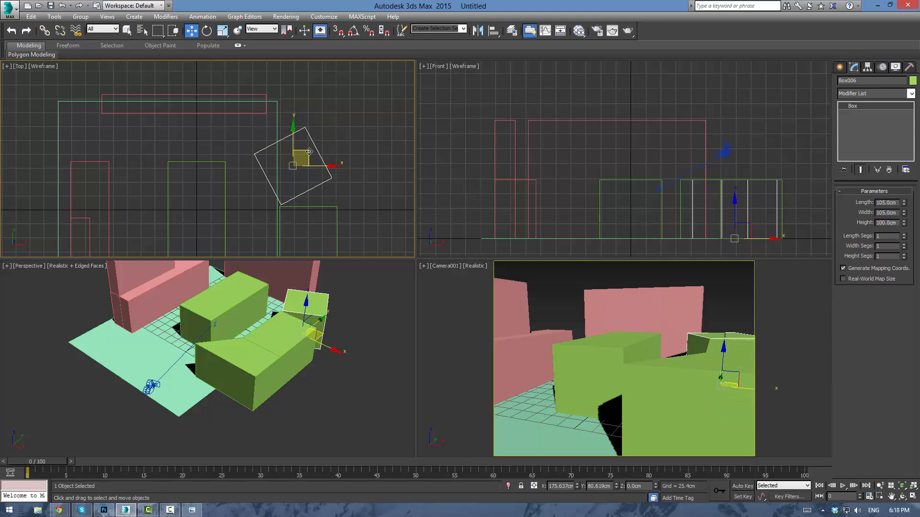
pyautogui.moveTo(310, 151)
pyautogui.mouseDown()
pyautogui.moveTo(315, 141)
pyautogui.moveTo(328, 161)
pyautogui.moveTo(319, 148)
pyautogui.mouseUp()
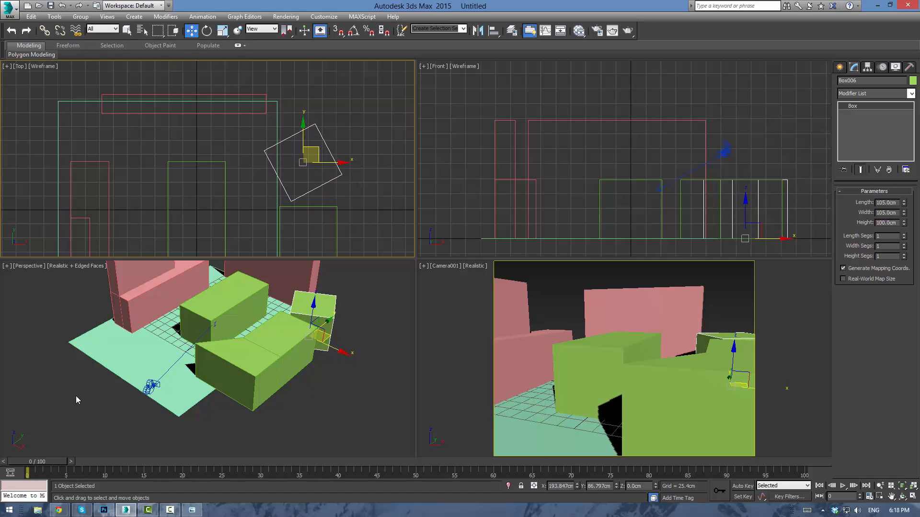
# Raise the camera about 44 cm along Z to look down on the room, and deselect it
pyautogui.click(149, 386)
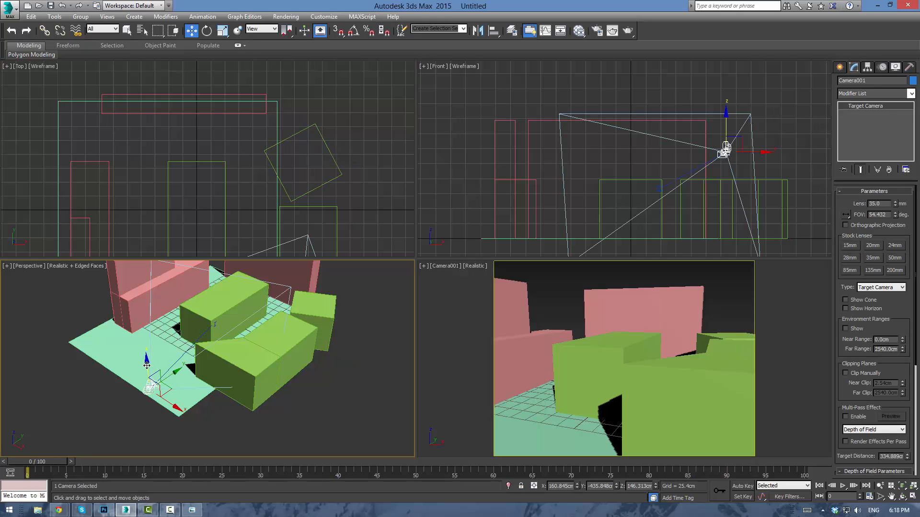
pyautogui.moveTo(147, 365); pyautogui.dragTo(152, 343)
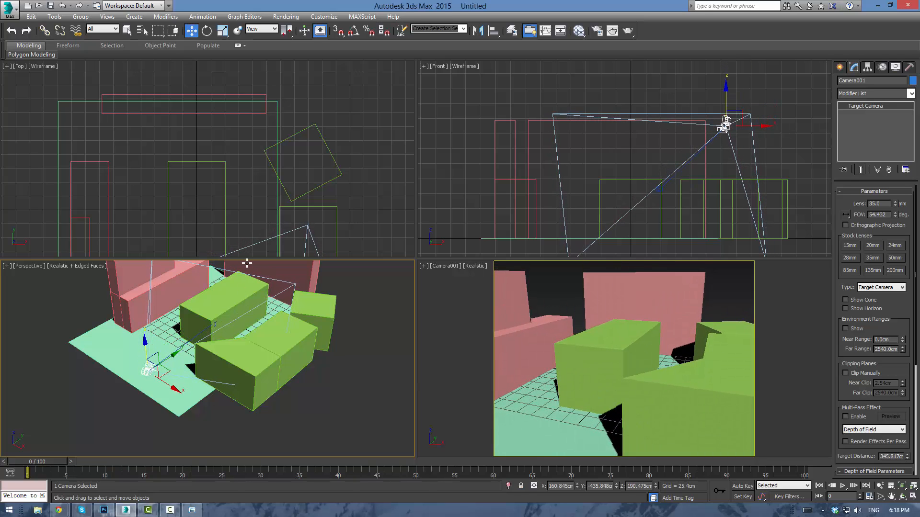
pyautogui.rightClick(364, 198)
pyautogui.click(363, 198)
# Convert the floor plane to an editable poly
pyautogui.scroll(-5, 352, 211)
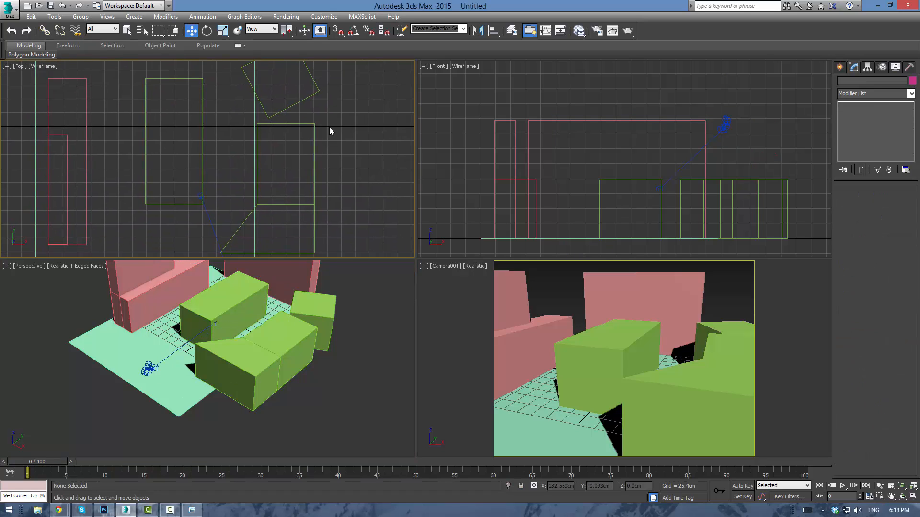
pyautogui.scroll(2, 306, 195)
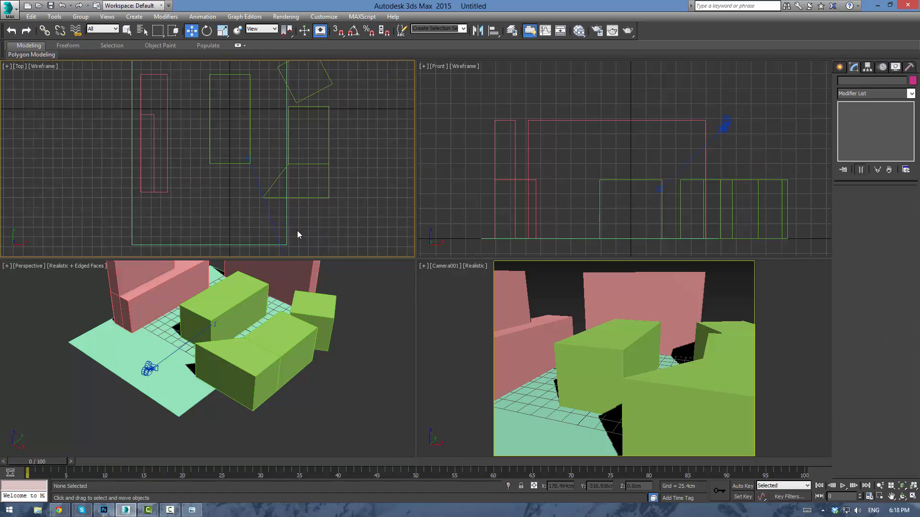
pyautogui.click(286, 222)
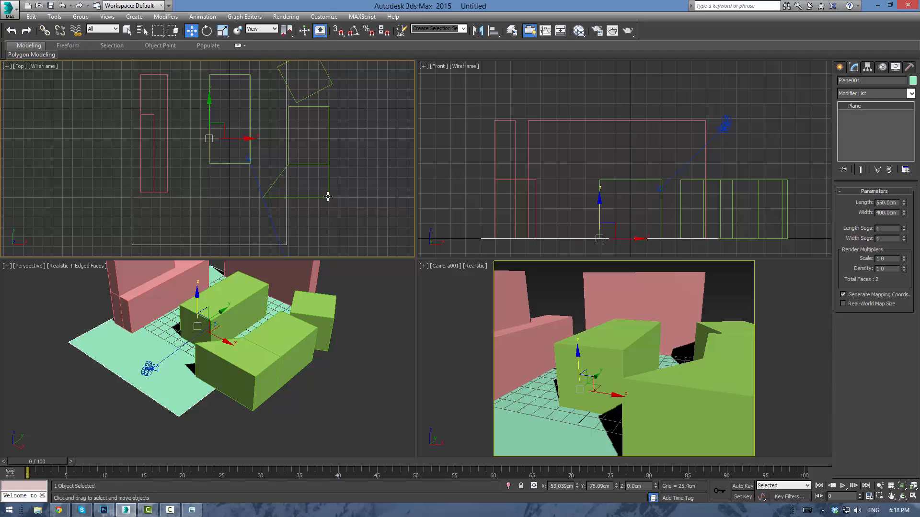
pyautogui.scroll(-2, 308, 201)
pyautogui.scroll(-2, 315, 158)
pyautogui.moveTo(315, 159); pyautogui.dragTo(318, 128, button='middle')
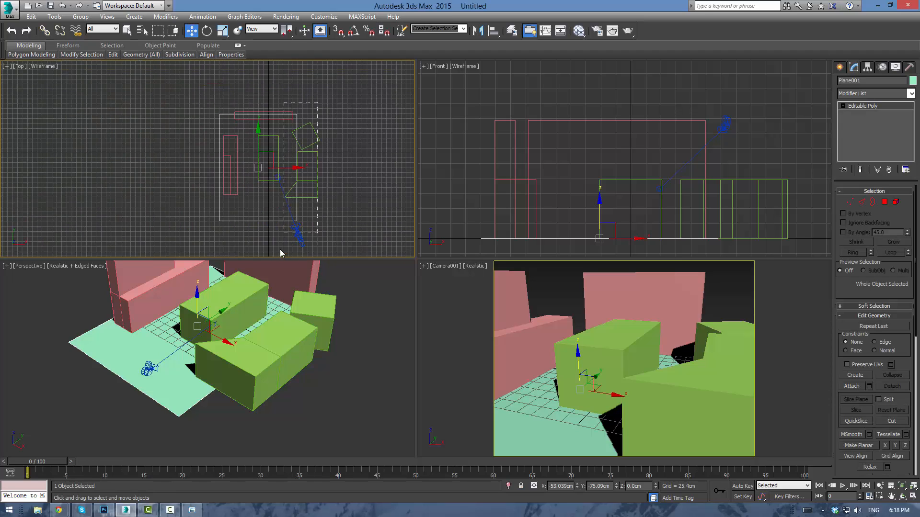
pyautogui.moveTo(340, 198); pyautogui.dragTo(339, 199)
pyautogui.hotkey('ctrl', 'z')
# Widen the floor by moving its two outer vertices about 111 cm along X to the counter's outer side, and finish vertex editing
pyautogui.press('1')
pyautogui.moveTo(313, 88); pyautogui.dragTo(291, 263)
pyautogui.moveTo(323, 170); pyautogui.dragTo(345, 169)
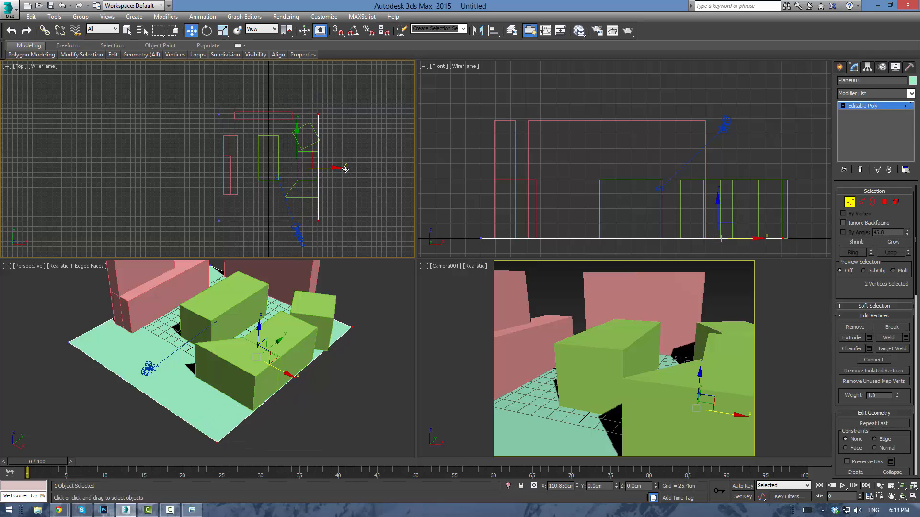
pyautogui.click(381, 151)
pyautogui.scroll(2, 380, 151)
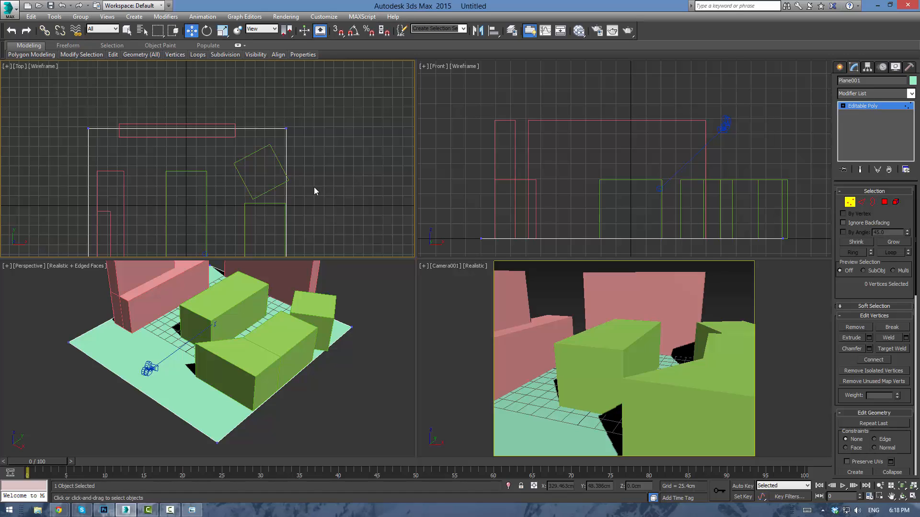
pyautogui.scroll(2, 314, 186)
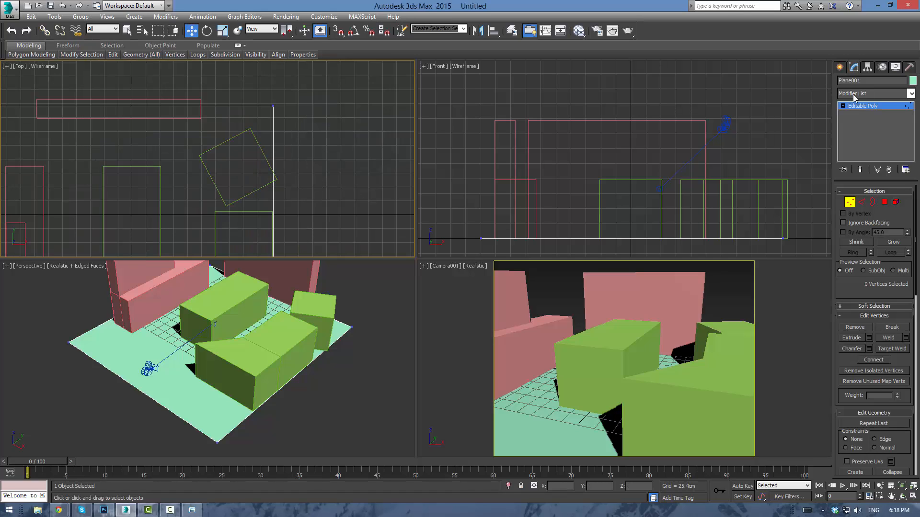
pyautogui.click(865, 106)
pyautogui.click(302, 175)
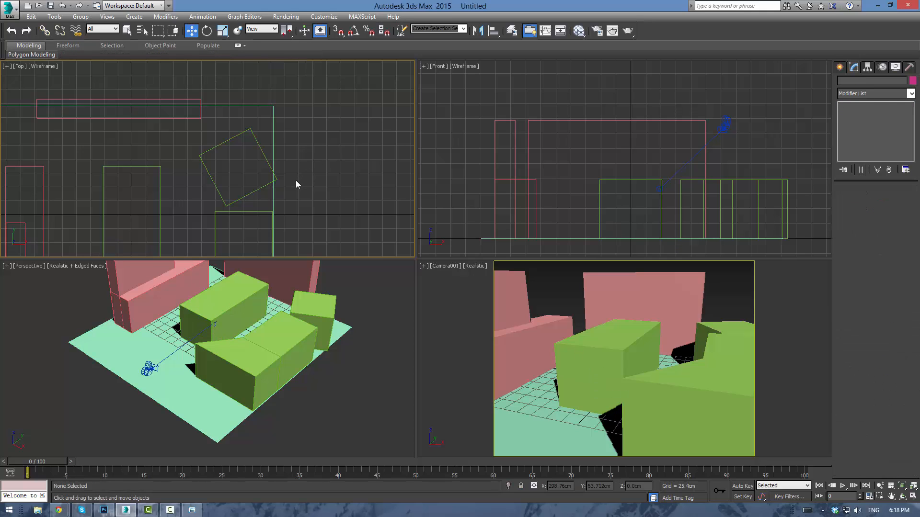
# Move the outer far-end vertices of the long counter along Y so its end slants parallel to the rotated box, and finish vertex editing
pyautogui.moveTo(298, 181); pyautogui.dragTo(347, 160, button='middle')
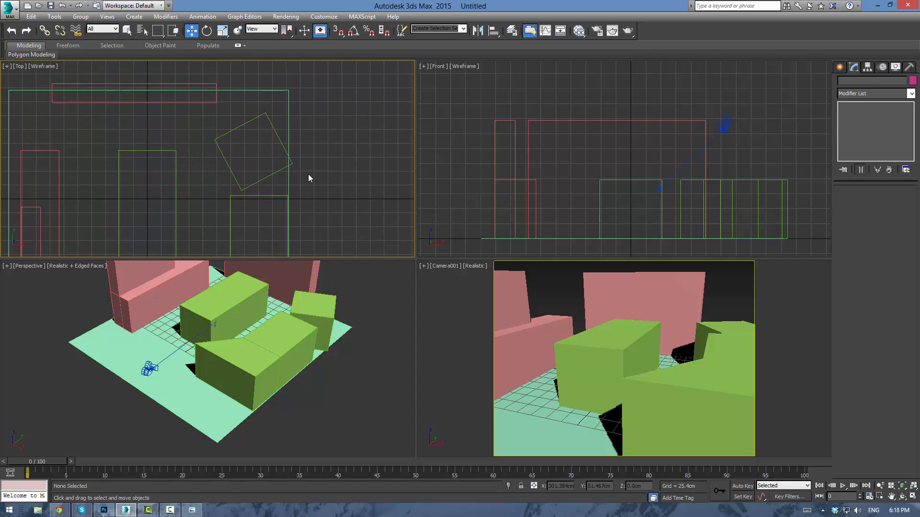
pyautogui.click(282, 195)
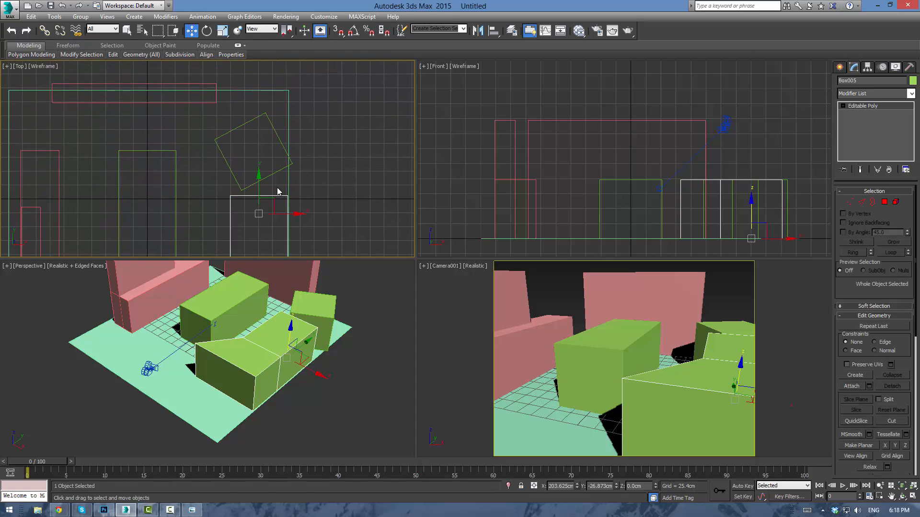
pyautogui.press('1')
pyautogui.moveTo(315, 186); pyautogui.dragTo(278, 212)
pyautogui.moveTo(288, 172); pyautogui.dragTo(290, 142)
pyautogui.click(298, 133)
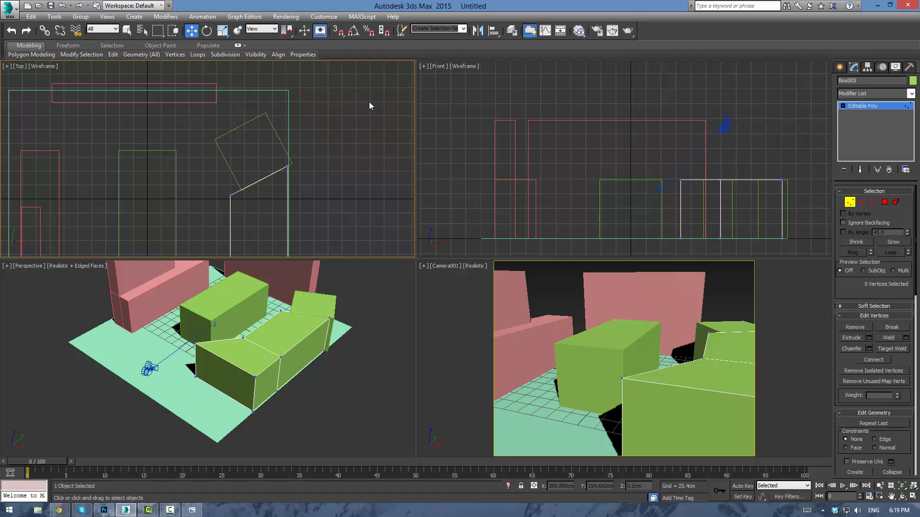
pyautogui.click(860, 106)
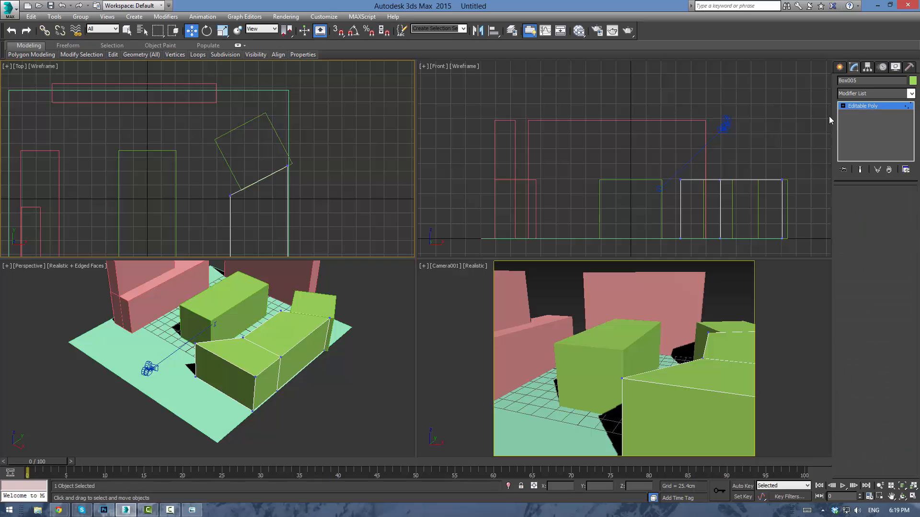
# Set the rotated box's length to 121.8 cm and width to 117.6 cm, and fit it flush against the counter's slanted end
pyautogui.click(276, 129)
pyautogui.moveTo(268, 139); pyautogui.dragTo(256, 142)
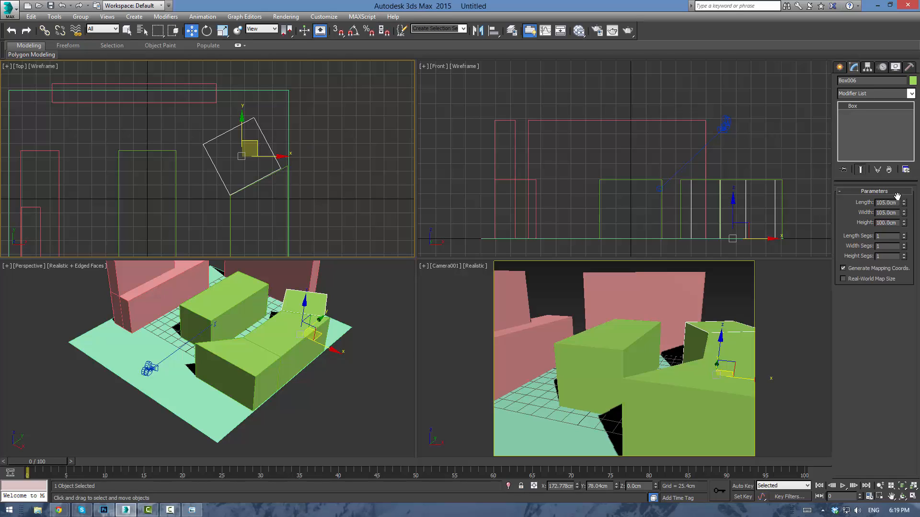
pyautogui.moveTo(903, 204)
pyautogui.mouseDown()
pyautogui.moveTo(900, 193)
pyautogui.moveTo(903, 209)
pyautogui.mouseUp()
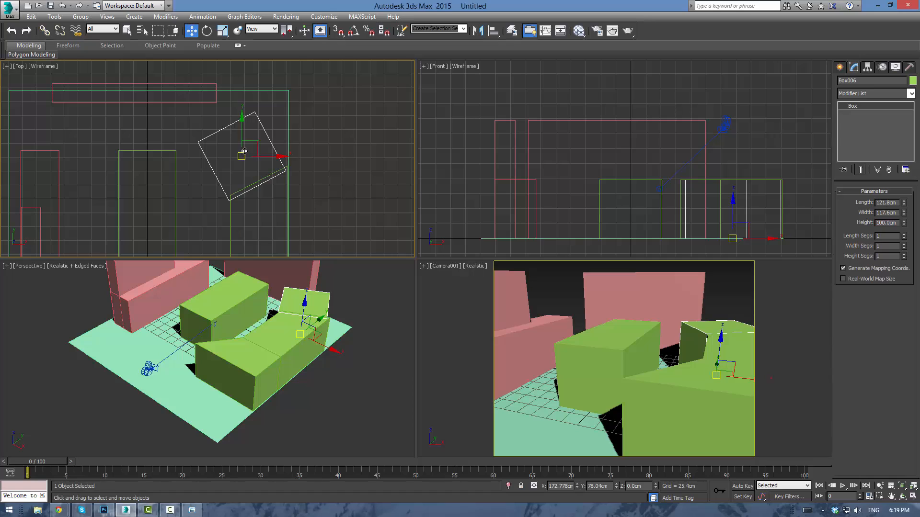
pyautogui.moveTo(257, 139); pyautogui.dragTo(259, 133)
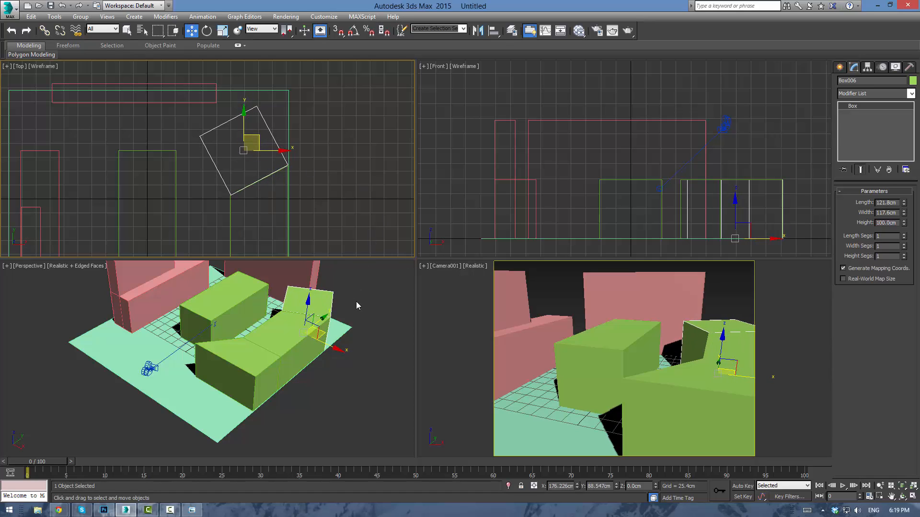
pyautogui.click(333, 186)
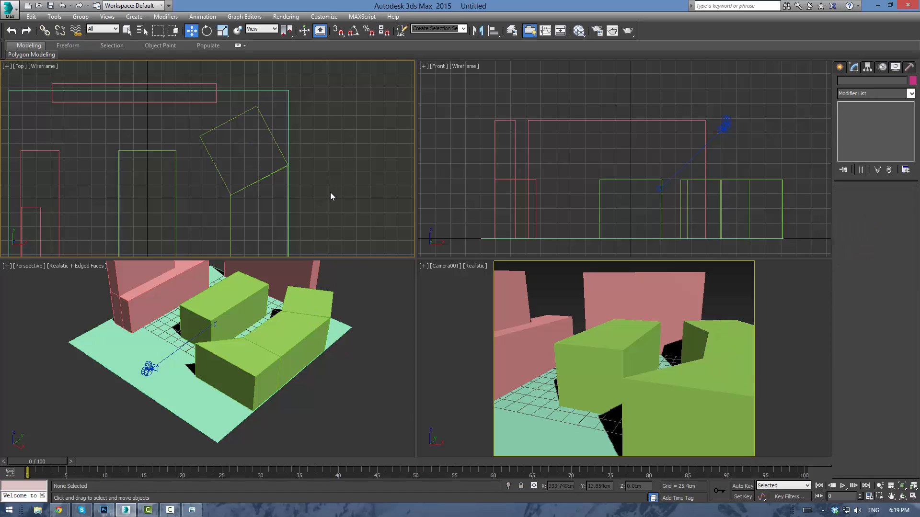
# Move the long counter and the rotated box together about 42 cm outward along X, leaving the floor out of the selection
pyautogui.scroll(-3, 320, 159)
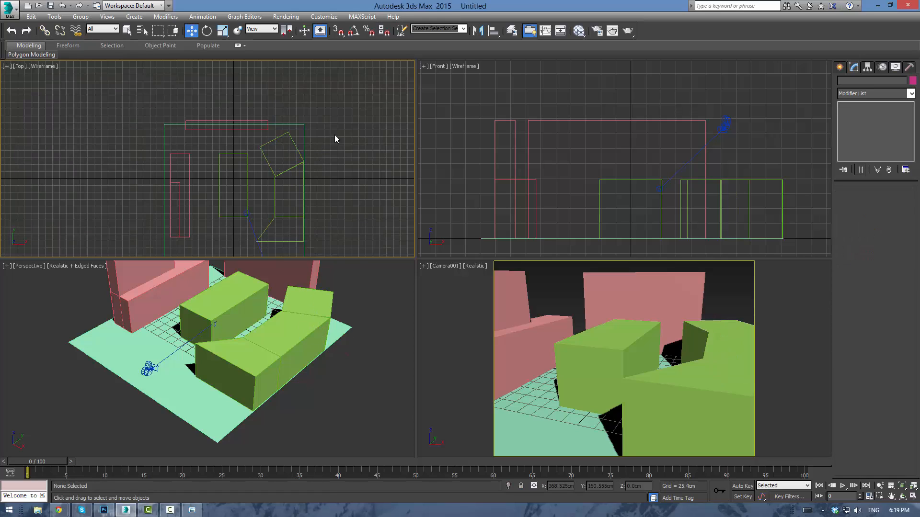
pyautogui.moveTo(334, 135); pyautogui.dragTo(274, 239)
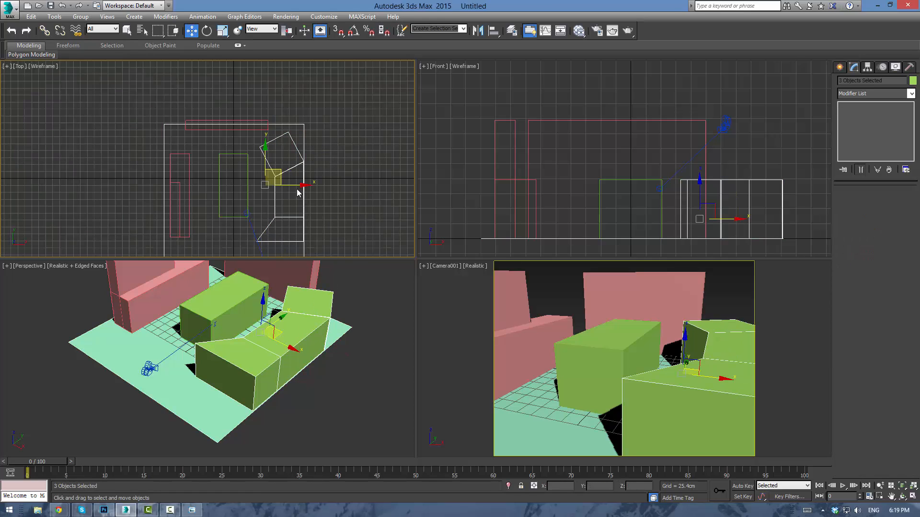
pyautogui.keyDown('alt'); pyautogui.click(300, 140); pyautogui.keyUp('alt')
pyautogui.moveTo(310, 177); pyautogui.dragTo(321, 169)
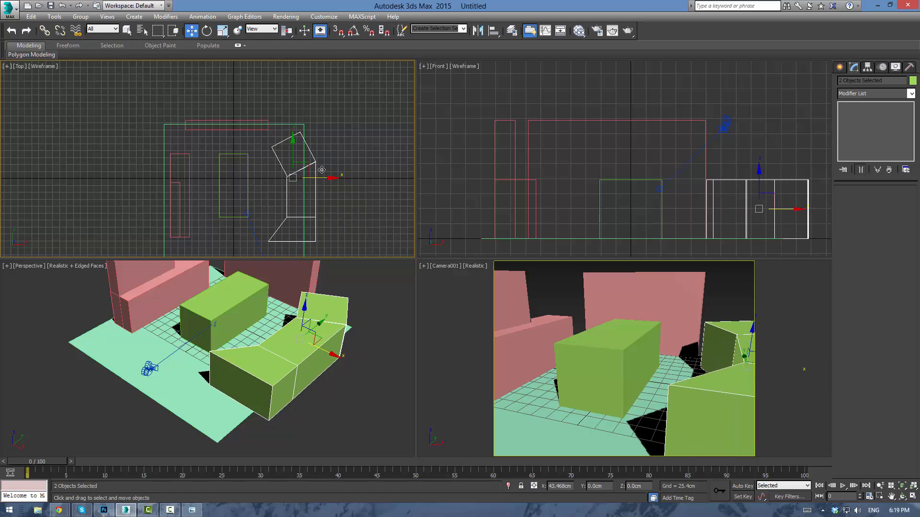
pyautogui.moveTo(322, 170); pyautogui.dragTo(321, 170)
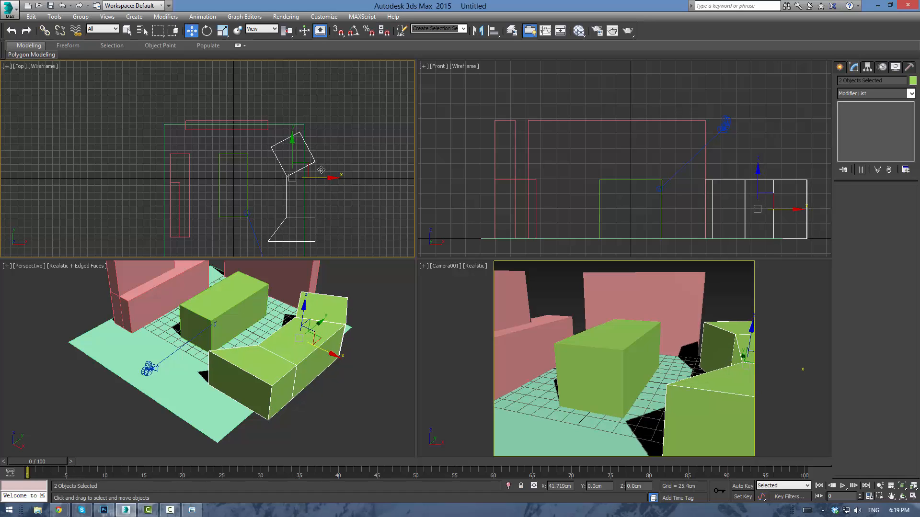
# Move the floor's two outer vertices about 40 cm along X to reach the counter's outer side
pyautogui.click(320, 123)
pyautogui.moveTo(296, 128); pyautogui.dragTo(296, 129)
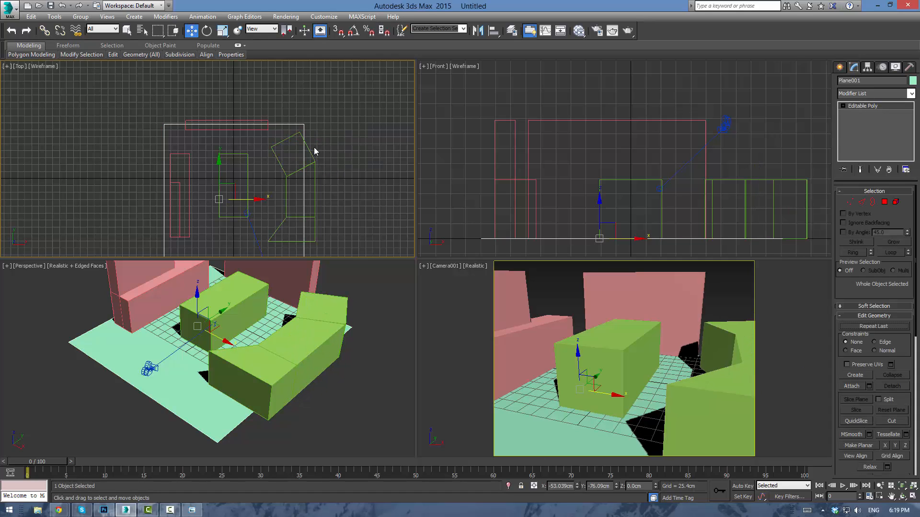
pyautogui.press('1')
pyautogui.moveTo(310, 210); pyautogui.dragTo(308, 175, button='middle')
pyautogui.moveTo(342, 87); pyautogui.dragTo(289, 247)
pyautogui.moveTo(337, 164); pyautogui.dragTo(347, 163)
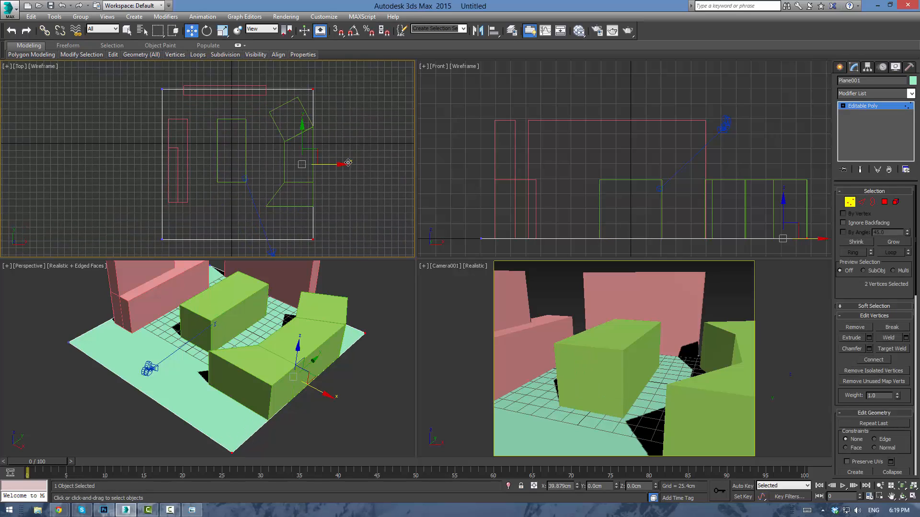
pyautogui.click(361, 132)
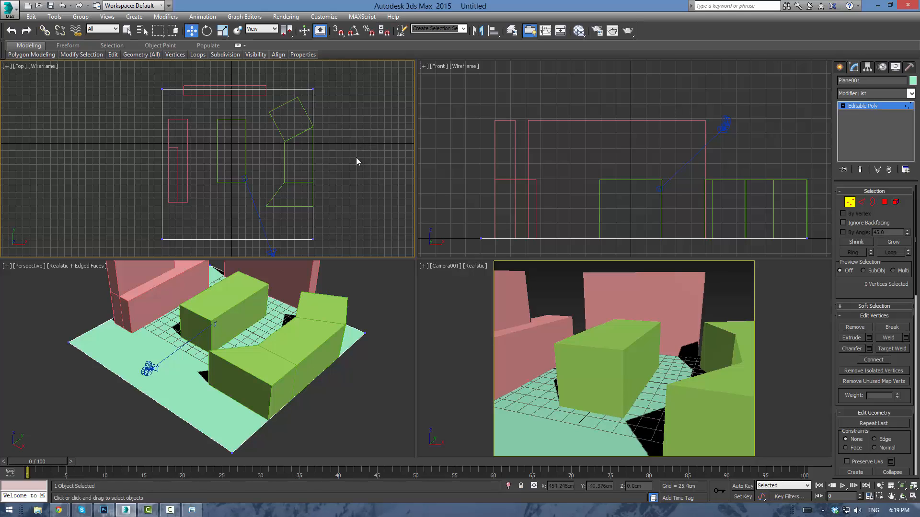
# Extrude the floor's far edge and outer counter-side edge about 220 cm upward along Z to form two walls
pyautogui.click(861, 202)
pyautogui.moveTo(318, 91); pyautogui.dragTo(312, 101)
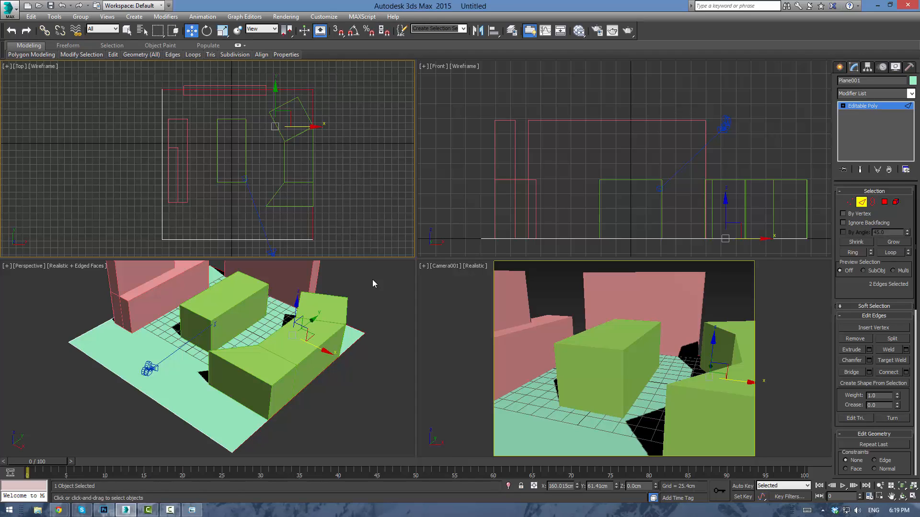
pyautogui.keyDown('alt'); pyautogui.moveTo(372, 283); pyautogui.dragTo(292, 314, button='middle'); pyautogui.keyUp('alt')
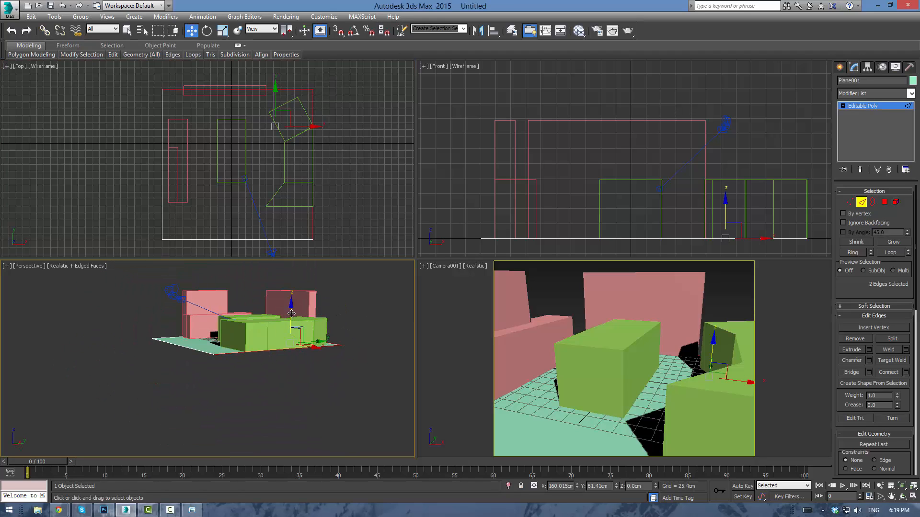
pyautogui.moveTo(291, 313); pyautogui.dragTo(292, 256)
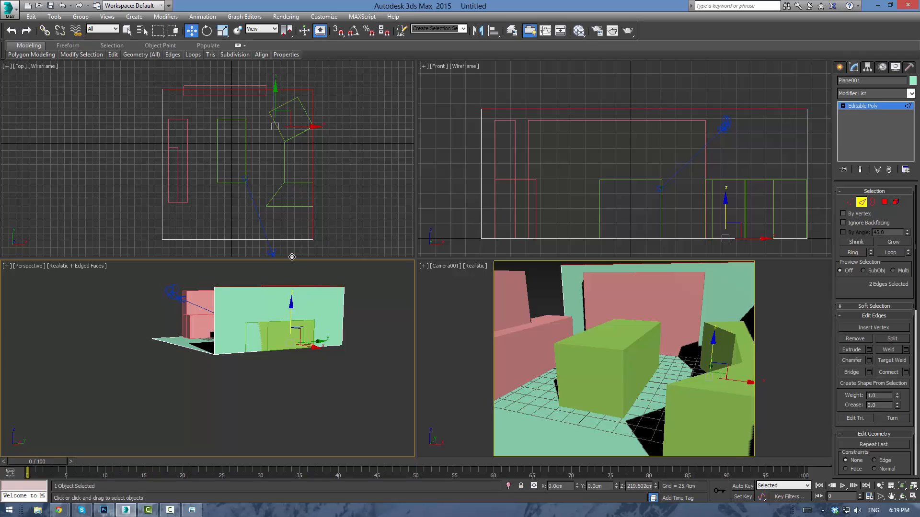
pyautogui.click(338, 370)
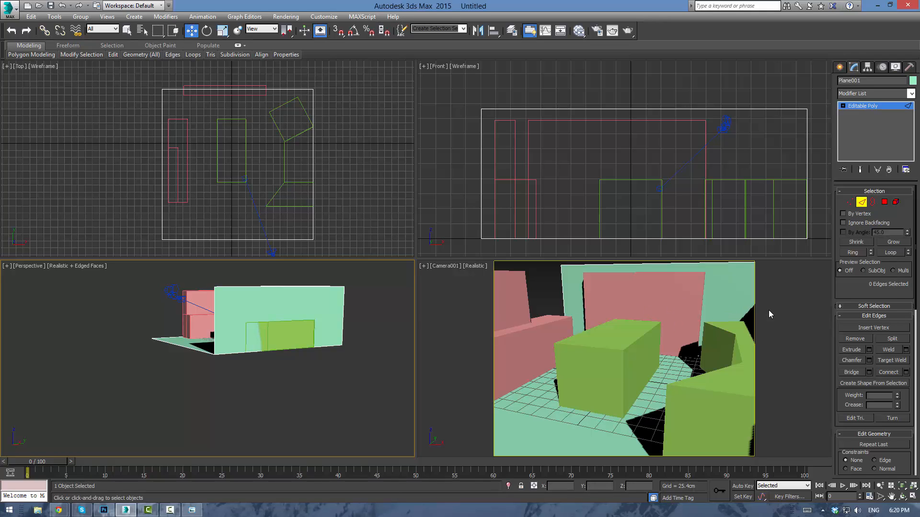
# Flip the normals of the wall polygon behind the long counter
pyautogui.click(372, 203)
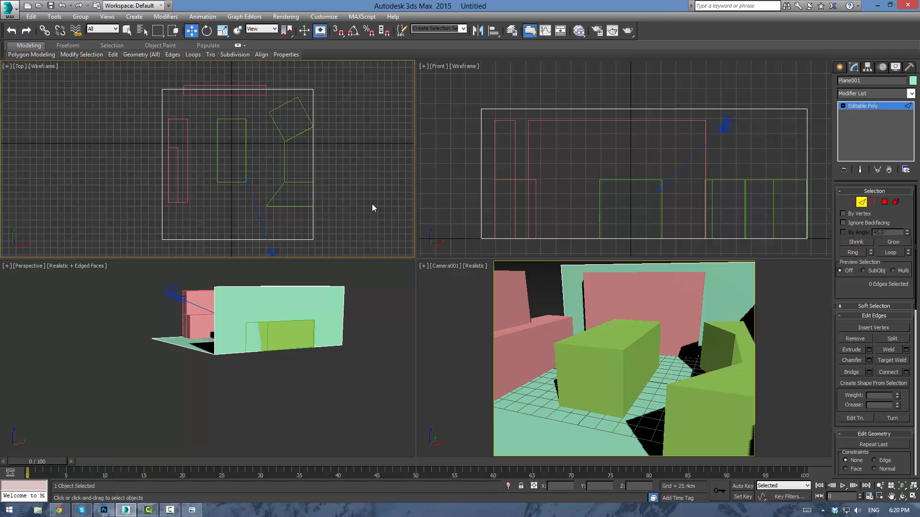
pyautogui.keyDown('alt'); pyautogui.moveTo(314, 292); pyautogui.dragTo(329, 308, button='middle'); pyautogui.keyUp('alt')
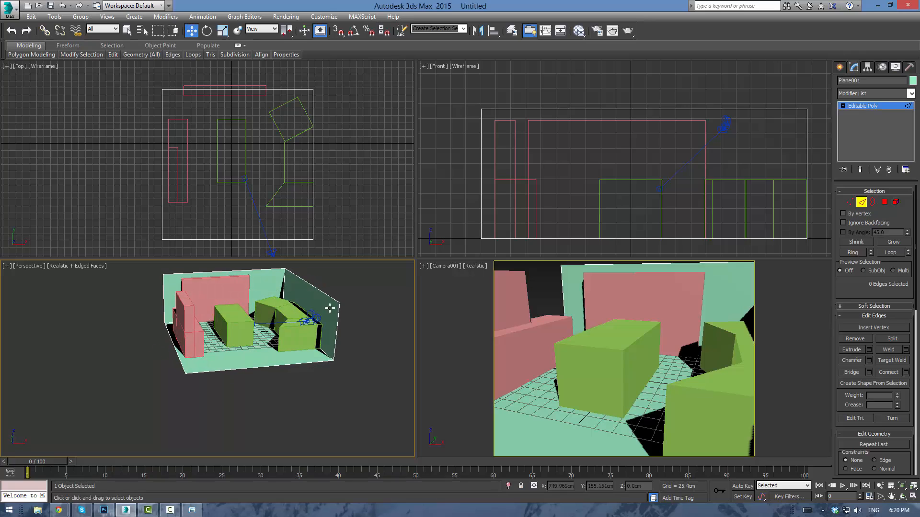
pyautogui.click(884, 202)
pyautogui.click(333, 299)
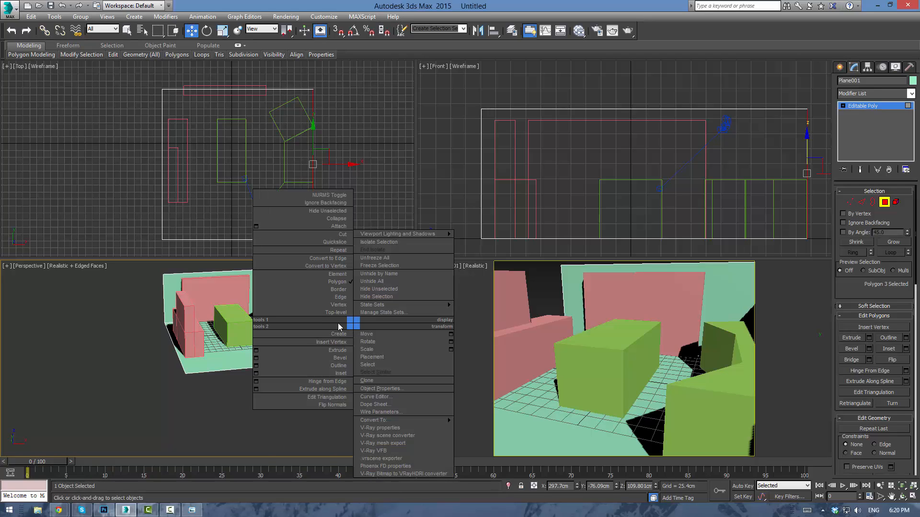
pyautogui.rightClick(354, 323)
pyautogui.click(306, 407)
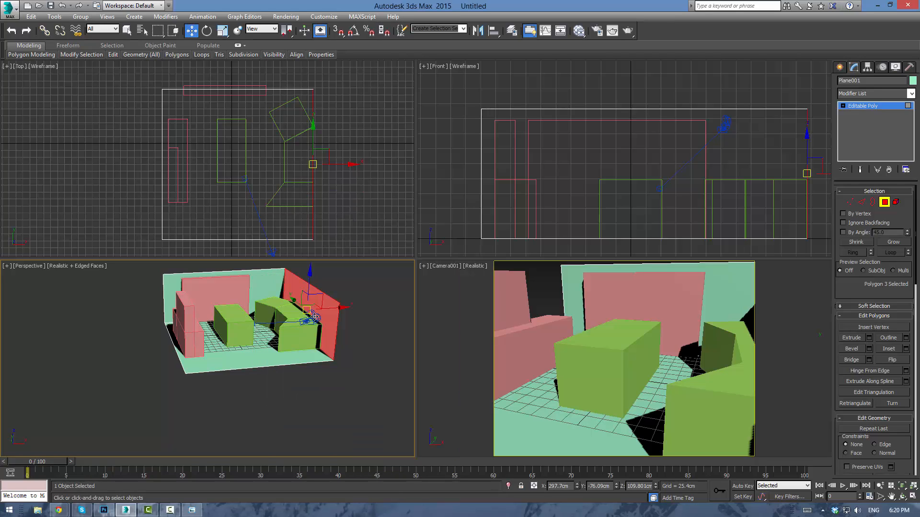
# Set the render output size to 1920 by 1080 and open the renderer assignment settings
pyautogui.click(598, 32)
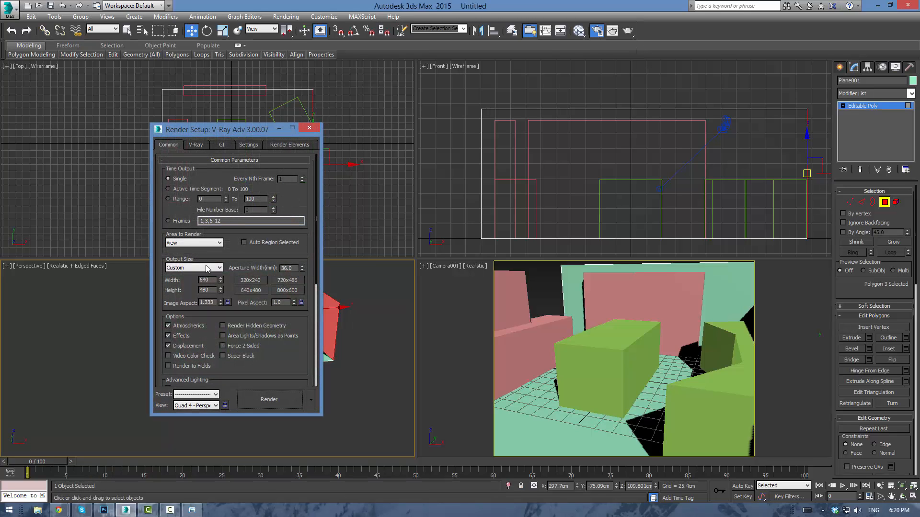
pyautogui.doubleClick(212, 281)
pyautogui.press('Tab')
pyautogui.write('10')
pyautogui.press('Return')
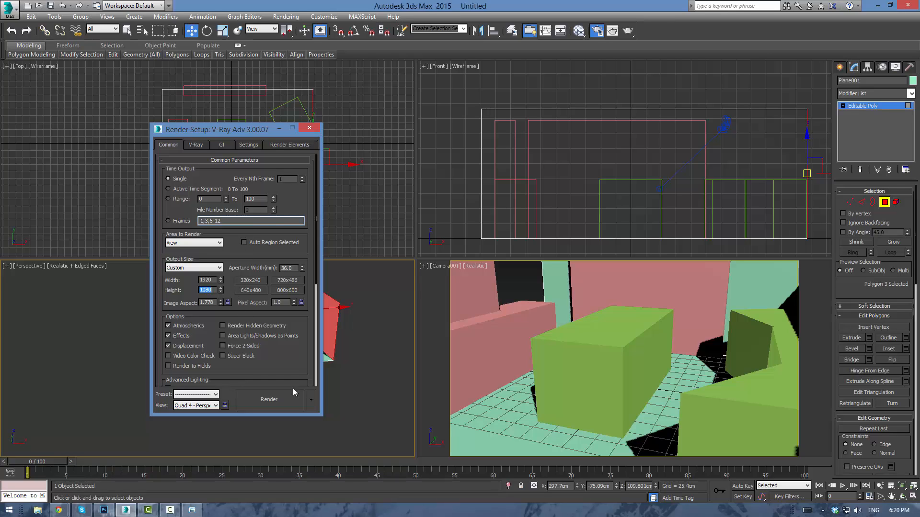
pyautogui.scroll(-5, 267, 254)
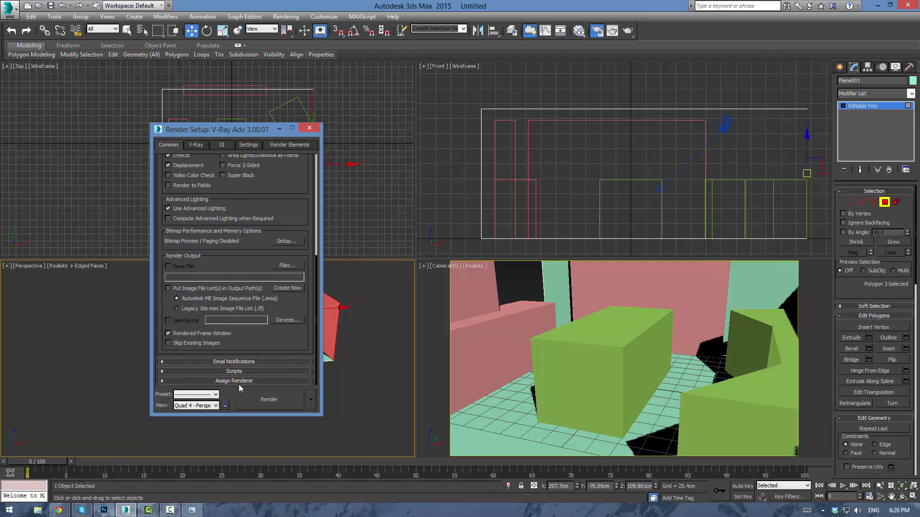
pyautogui.click(239, 383)
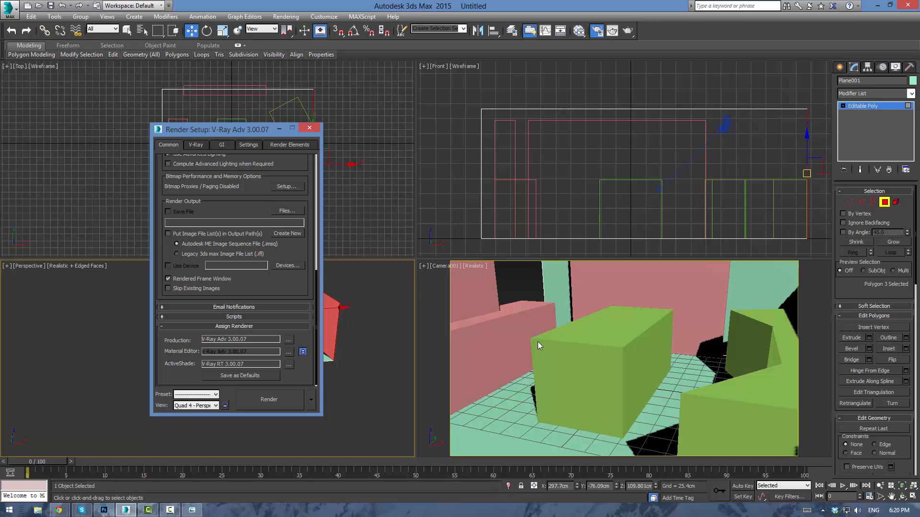
# Close the render settings and leave polygon editing on the floor and walls object
pyautogui.click(310, 129)
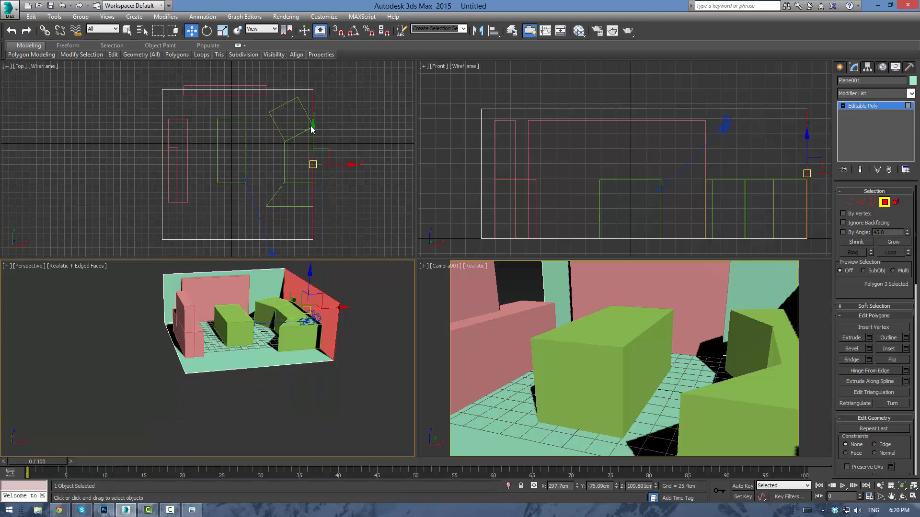
pyautogui.click(565, 309)
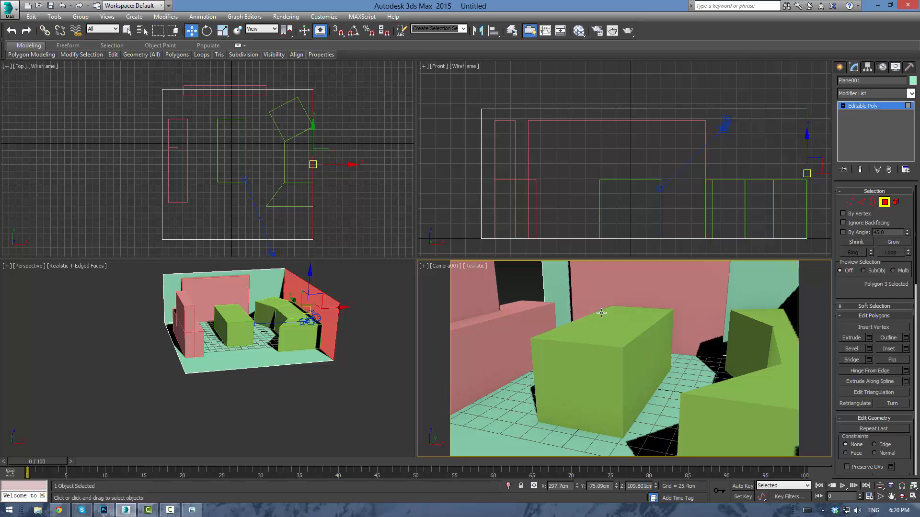
pyautogui.click(243, 180)
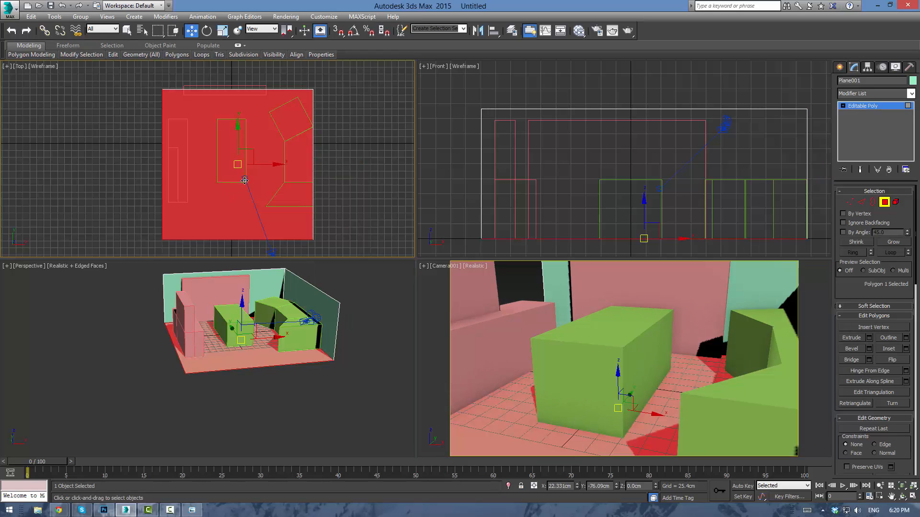
pyautogui.rightClick(398, 204)
pyautogui.click(867, 105)
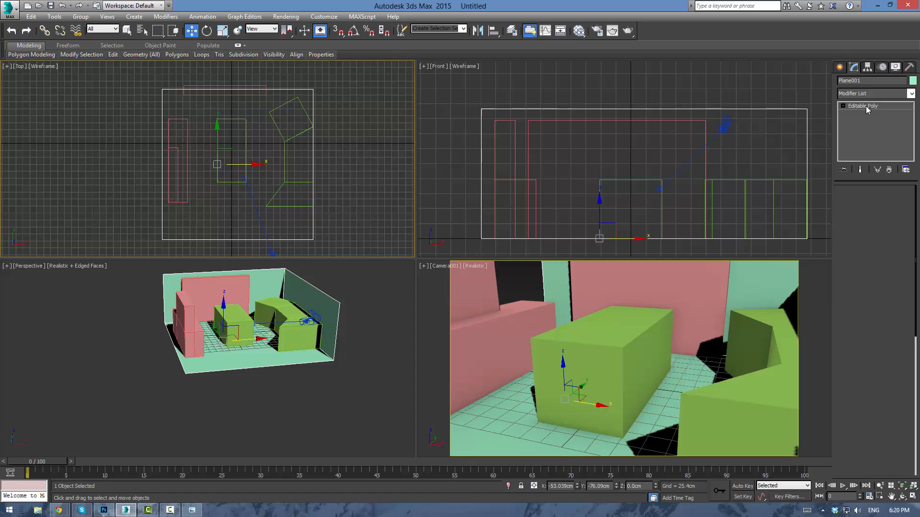
# Select the camera target and move it to about X 85 cm, Y -219 cm, Z 134 cm
pyautogui.click(363, 160)
pyautogui.click(245, 177)
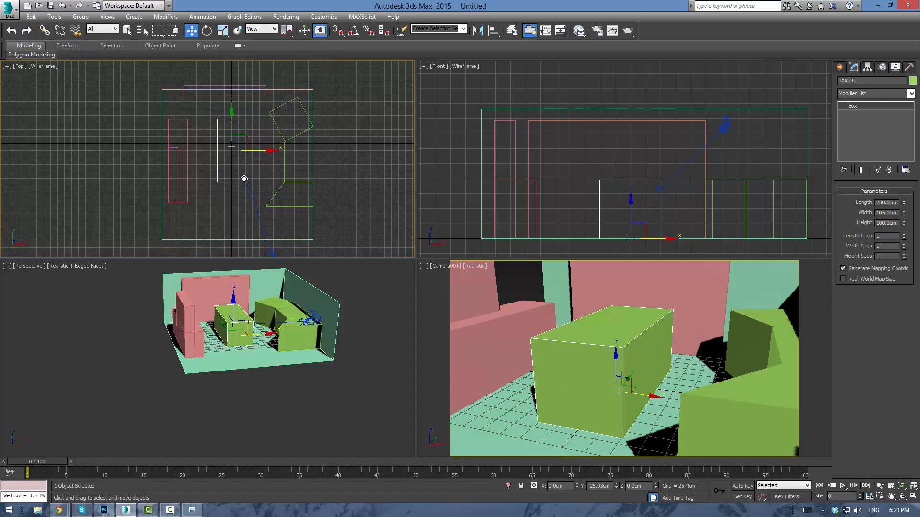
pyautogui.click(242, 178)
pyautogui.click(242, 179)
pyautogui.click(242, 181)
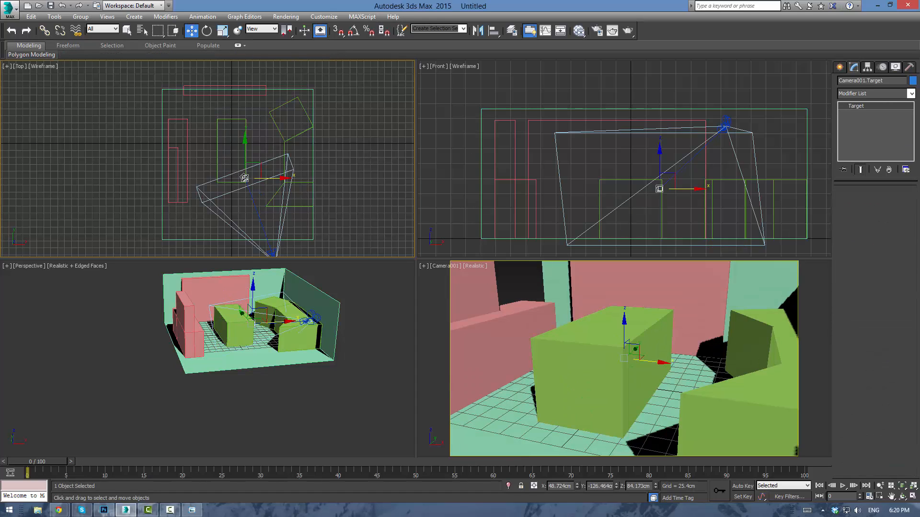
pyautogui.moveTo(253, 168); pyautogui.dragTo(267, 188)
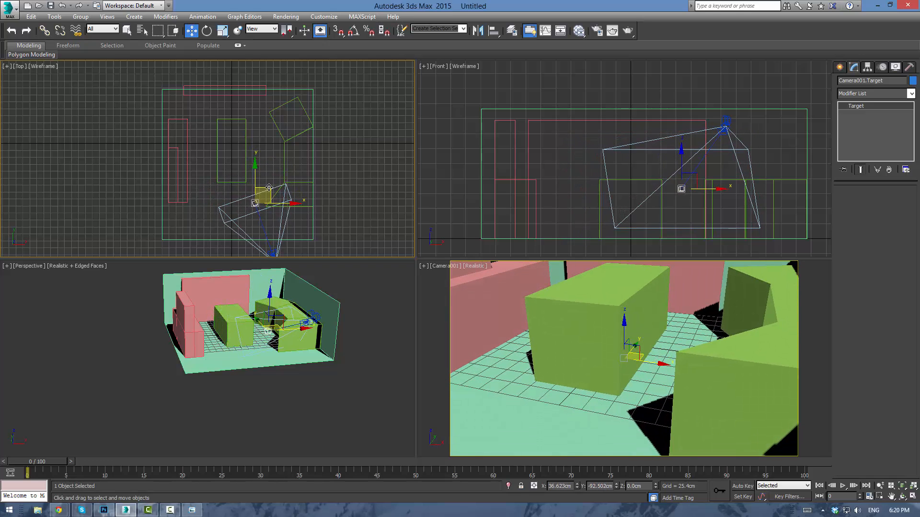
pyautogui.rightClick(608, 123)
pyautogui.moveTo(681, 152); pyautogui.dragTo(681, 122)
# Move the camera away from the counters to about X 152 cm, Y -520 cm
pyautogui.moveTo(345, 210); pyautogui.dragTo(327, 127, button='middle')
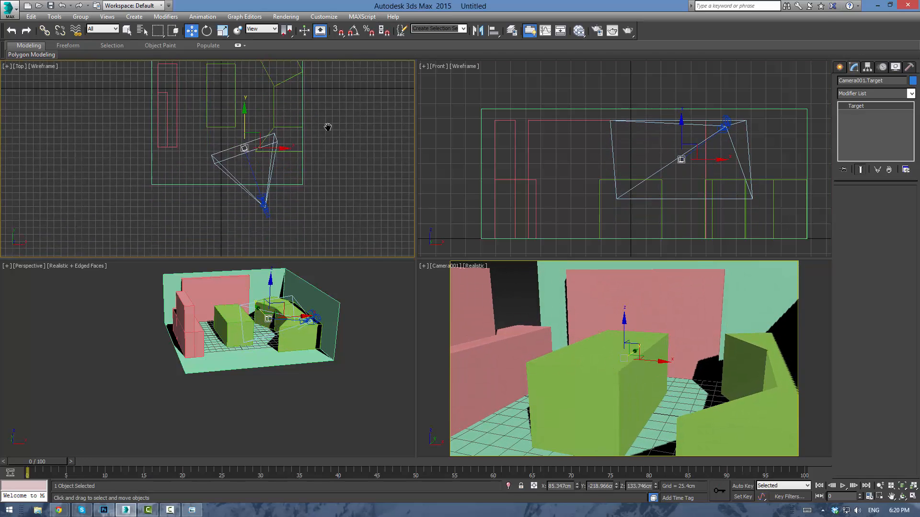
pyautogui.click(261, 178)
pyautogui.moveTo(273, 170); pyautogui.dragTo(270, 194)
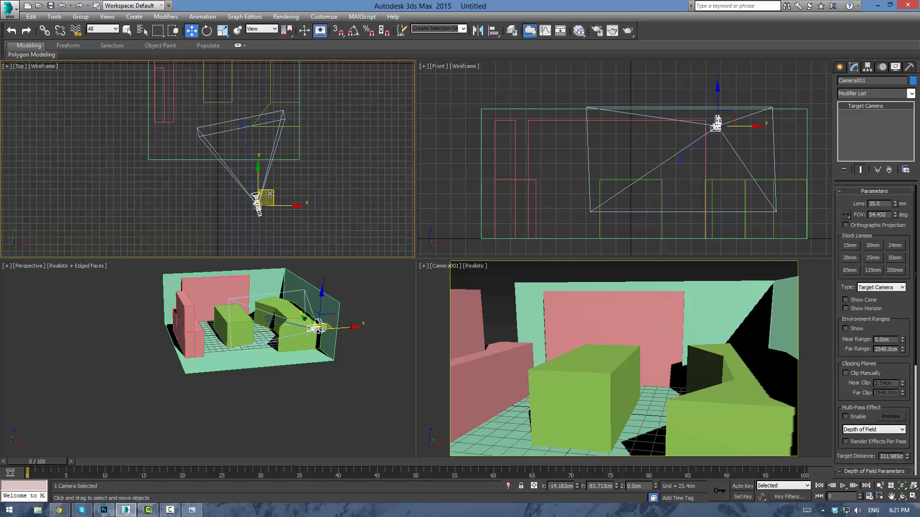
pyautogui.moveTo(270, 194); pyautogui.dragTo(272, 195)
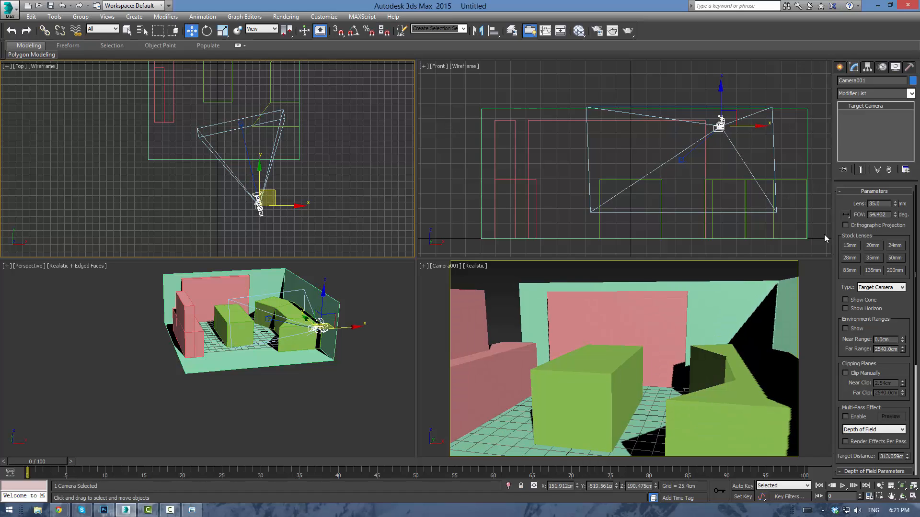
# Try the wide stock lenses up to 24 mm, then shift the camera view to raise the camera to about Z 217 cm
pyautogui.click(851, 244)
pyautogui.click(873, 245)
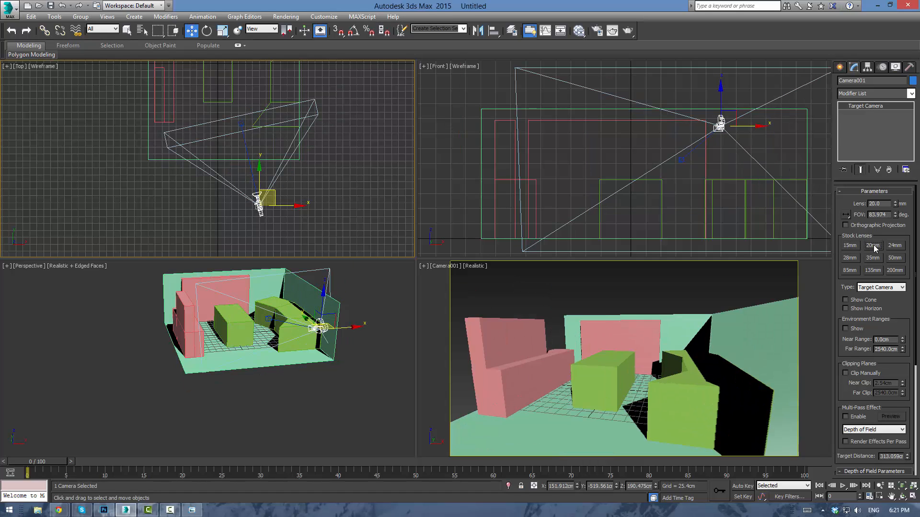
pyautogui.click(898, 246)
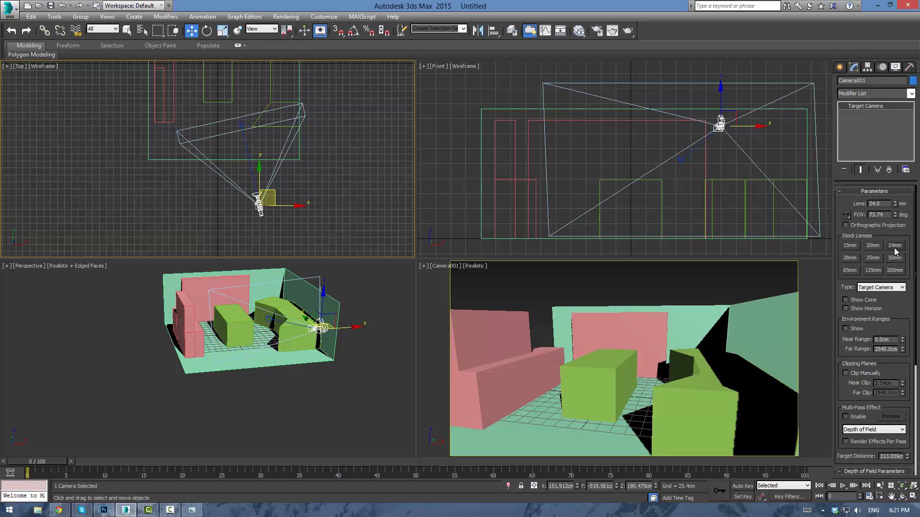
pyautogui.rightClick(674, 381)
pyautogui.moveTo(674, 382); pyautogui.dragTo(671, 376, button='middle')
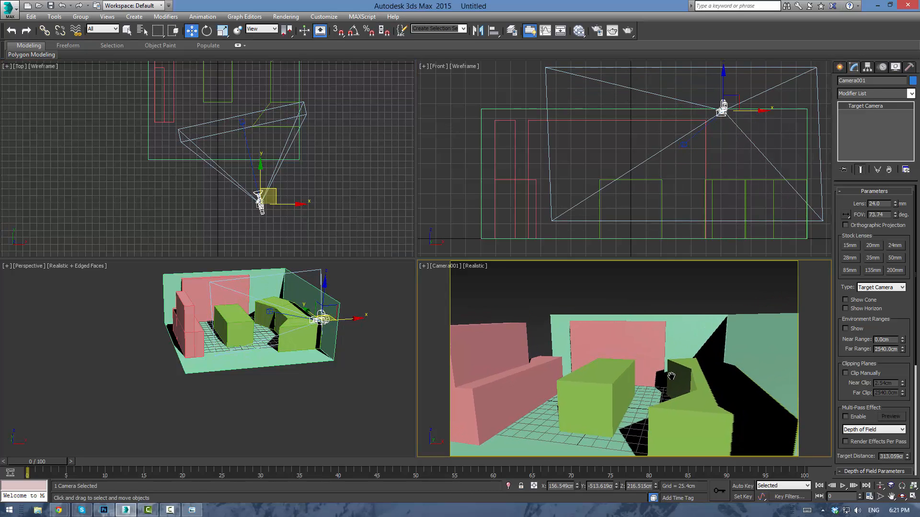
# Compare the stock lenses from 200 mm down to 28 mm and set the camera to 28 mm
pyautogui.click(894, 270)
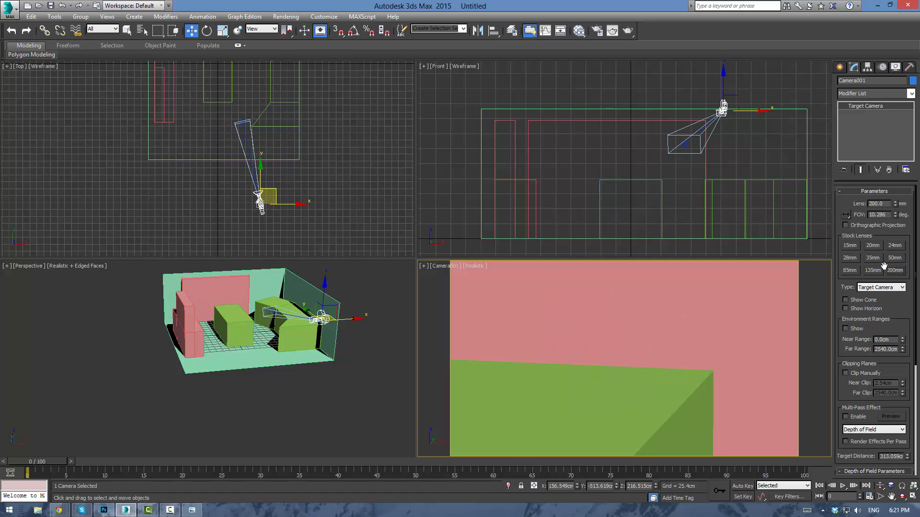
pyautogui.click(873, 270)
pyautogui.click(850, 271)
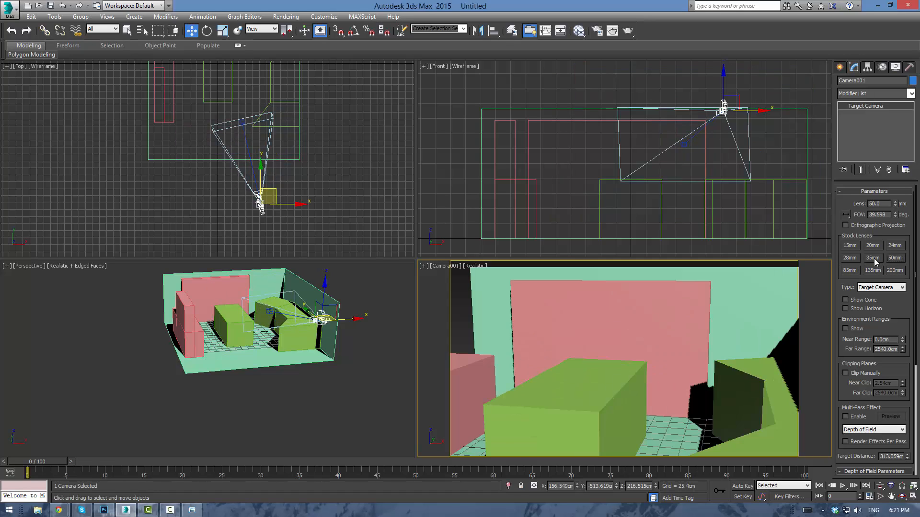
pyautogui.click(873, 257)
pyautogui.click(850, 258)
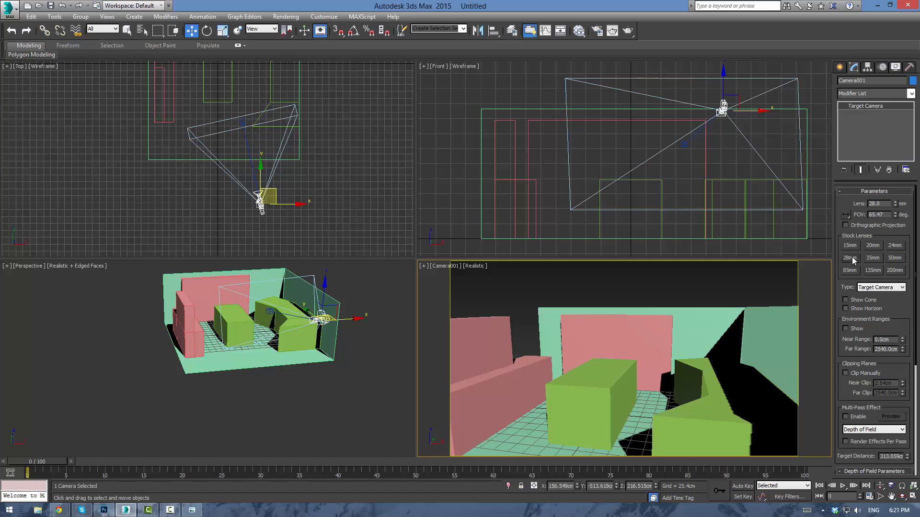
pyautogui.click(867, 258)
pyautogui.click(848, 260)
pyautogui.click(873, 258)
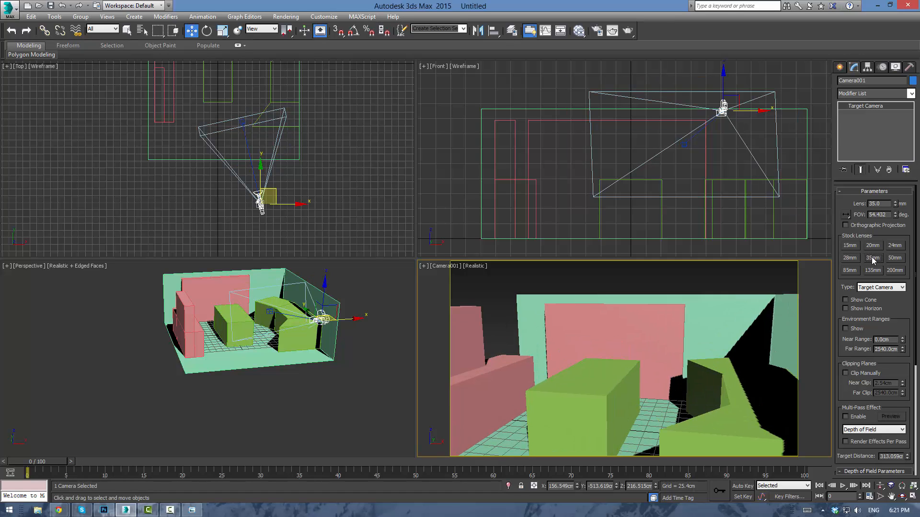
pyautogui.click(849, 259)
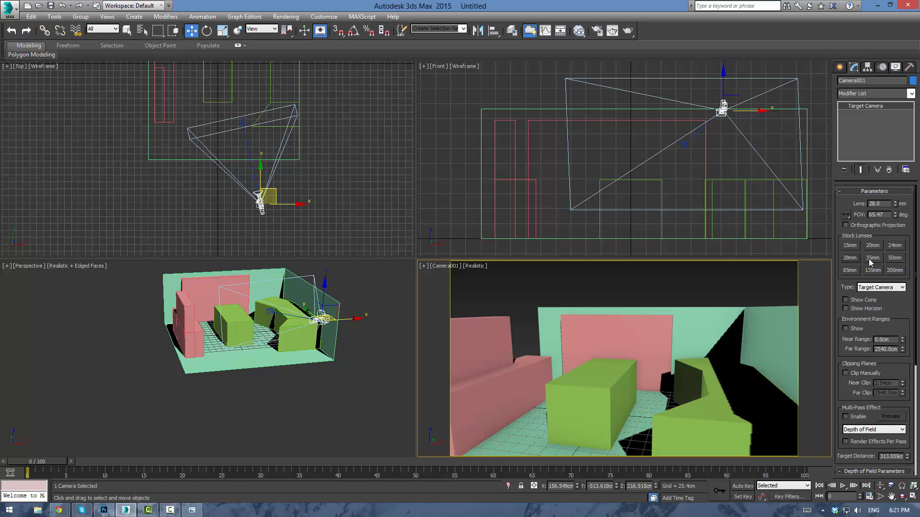
pyautogui.click(869, 259)
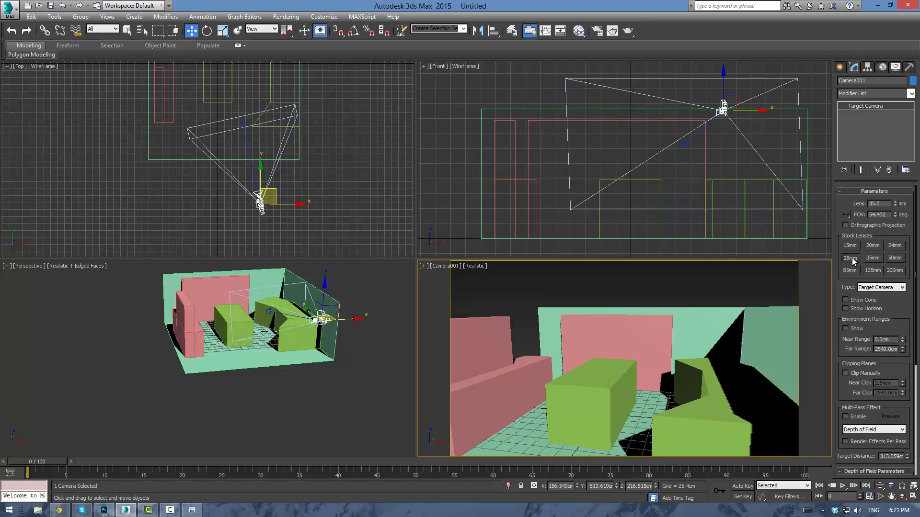
pyautogui.click(851, 260)
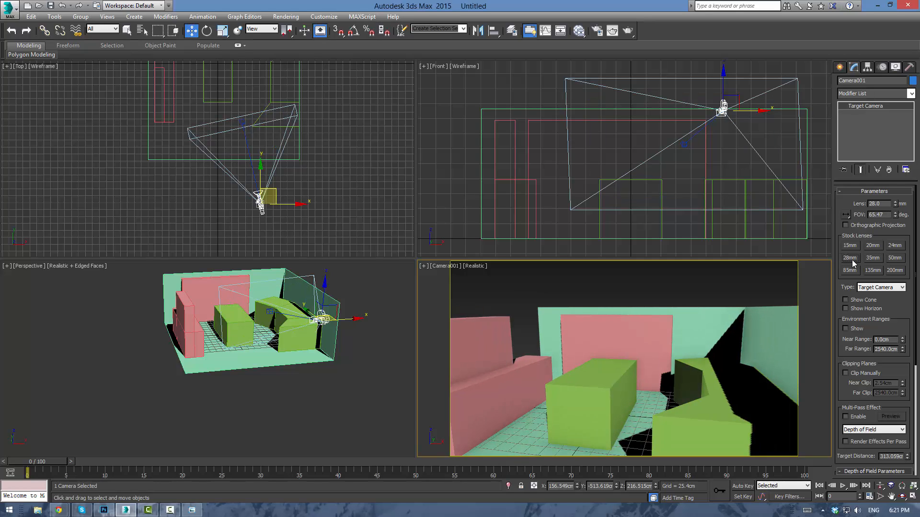
# Lower the camera and move it closer to the room, to about X 144 cm, Y -477 cm, Z 199 cm
pyautogui.click(633, 298)
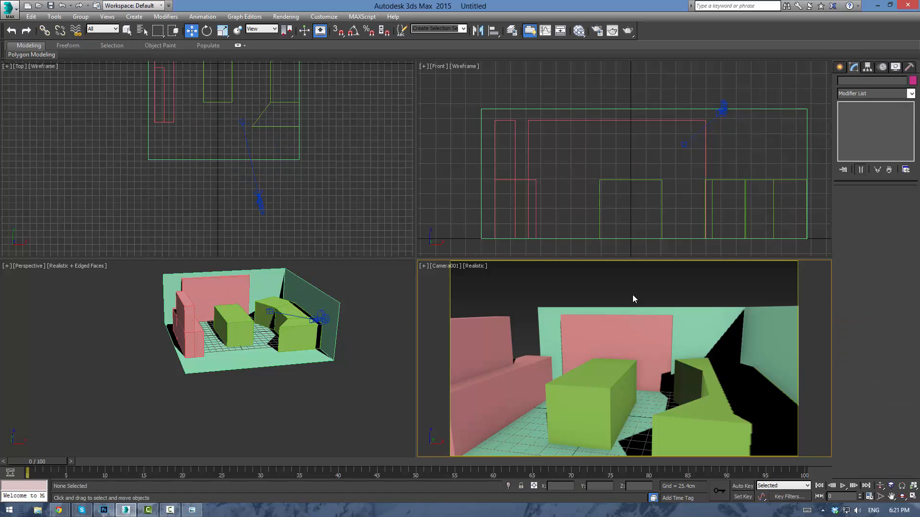
pyautogui.moveTo(631, 296); pyautogui.dragTo(634, 282, button='middle')
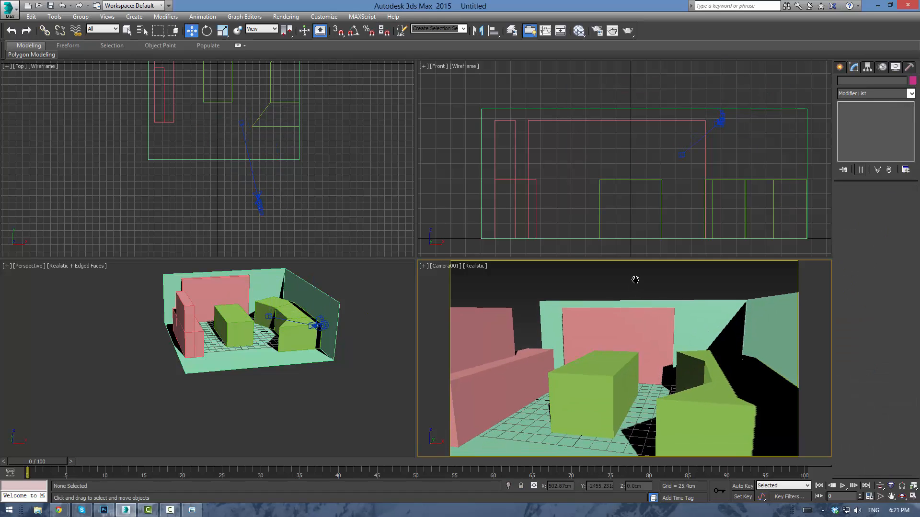
pyautogui.click(260, 206)
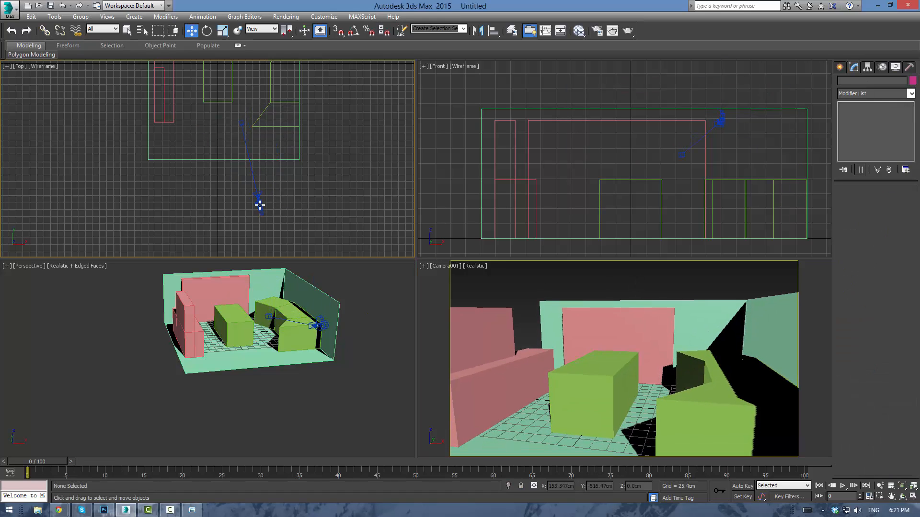
pyautogui.moveTo(271, 190); pyautogui.dragTo(270, 179)
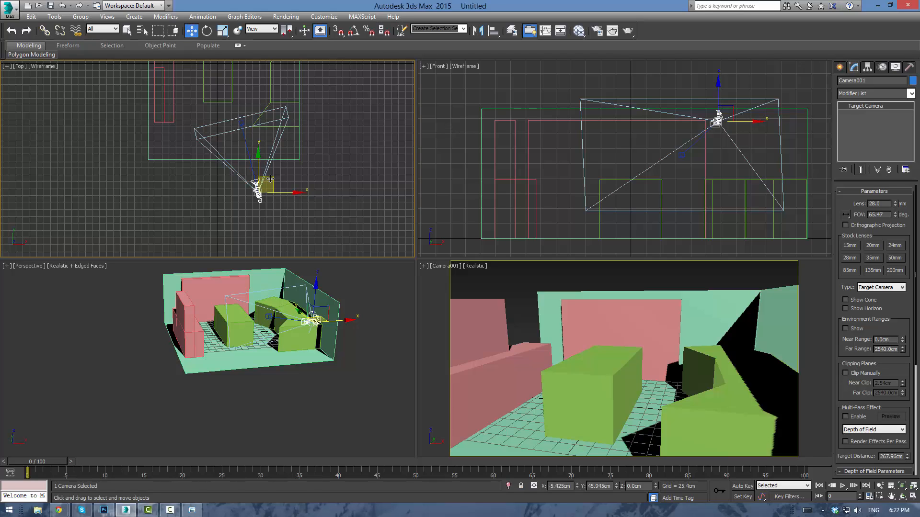
pyautogui.moveTo(270, 179)
pyautogui.mouseDown()
pyautogui.moveTo(262, 179)
pyautogui.moveTo(270, 181)
pyautogui.mouseUp()
# Move the inner corner vertices at the angled counter's near end about 18 cm outward along X
pyautogui.moveTo(313, 100); pyautogui.dragTo(318, 179, button='middle')
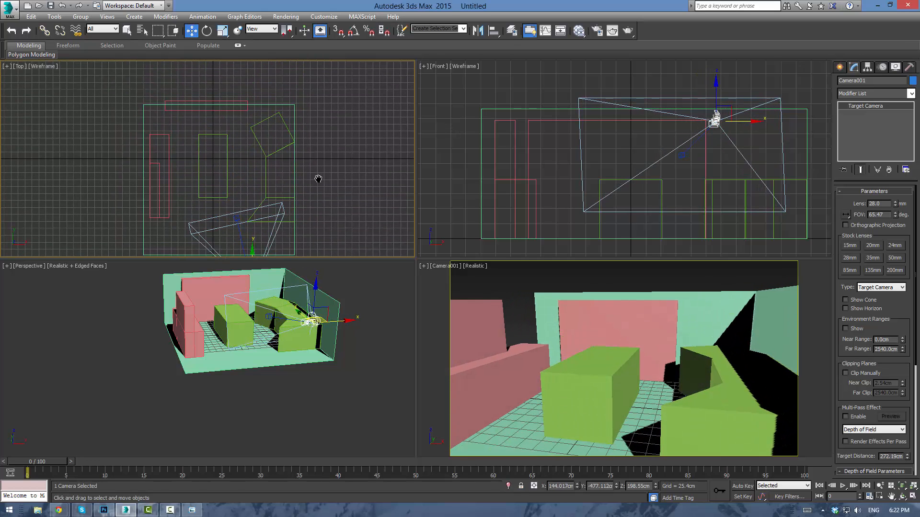
pyautogui.click(288, 221)
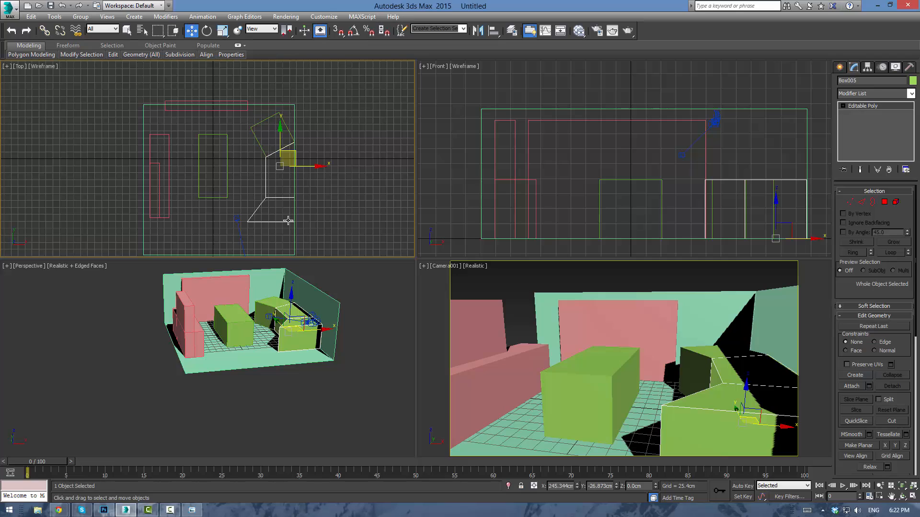
pyautogui.press('1')
pyautogui.moveTo(244, 215); pyautogui.dragTo(280, 174)
pyautogui.click(269, 124)
pyautogui.click(866, 106)
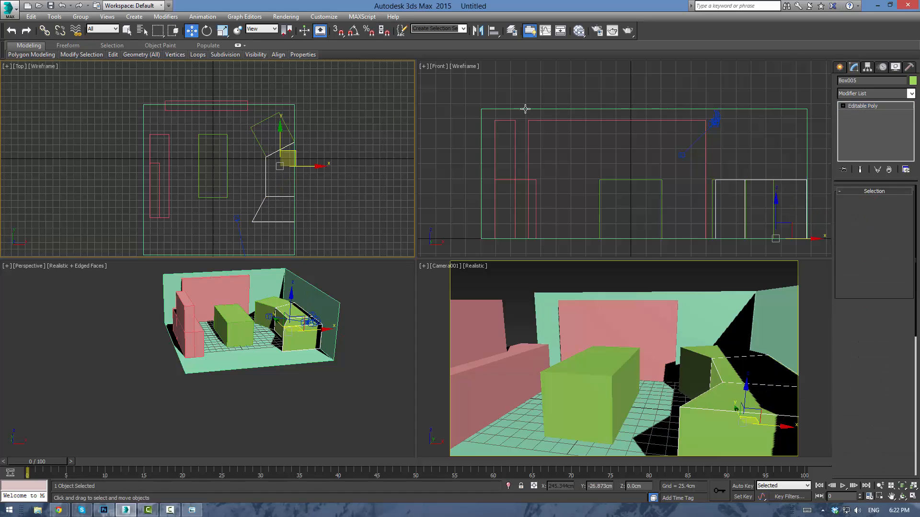
# Rotate the box at the counter's far end about 15° counterclockwise and move it to about X 199 cm, Y 144 cm
pyautogui.click(269, 118)
pyautogui.moveTo(286, 132); pyautogui.dragTo(292, 160, button='middle')
pyautogui.scroll(2, 292, 161)
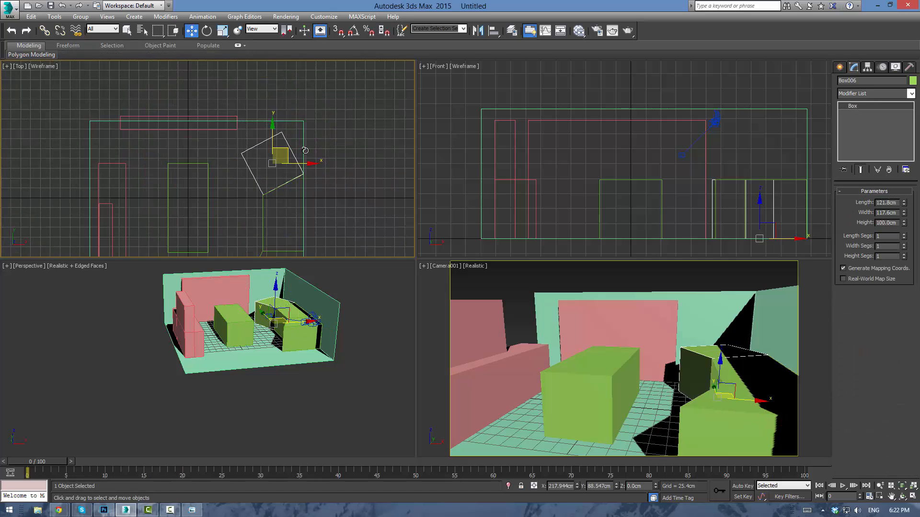
pyautogui.press('e')
pyautogui.moveTo(301, 142); pyautogui.dragTo(282, 148)
pyautogui.press('w')
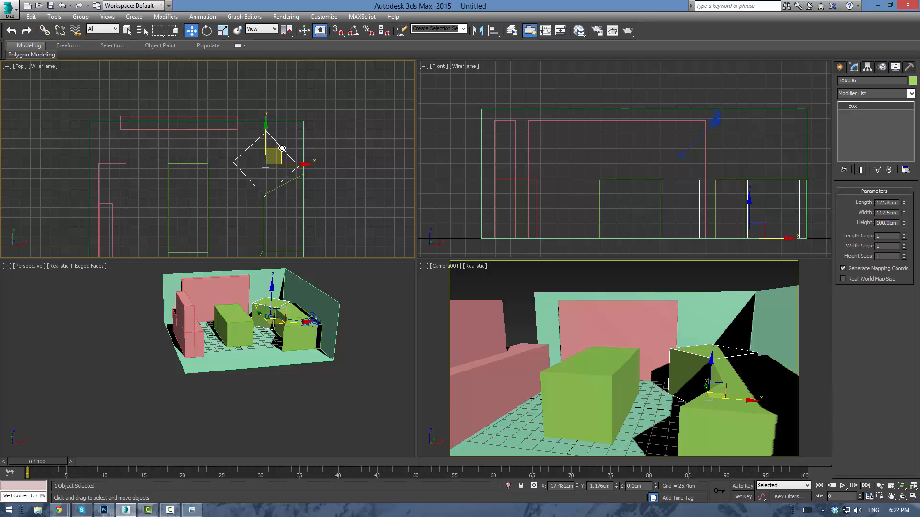
pyautogui.moveTo(282, 144)
pyautogui.mouseDown()
pyautogui.moveTo(225, 123)
pyautogui.moveTo(242, 143)
pyautogui.moveTo(295, 143)
pyautogui.mouseUp()
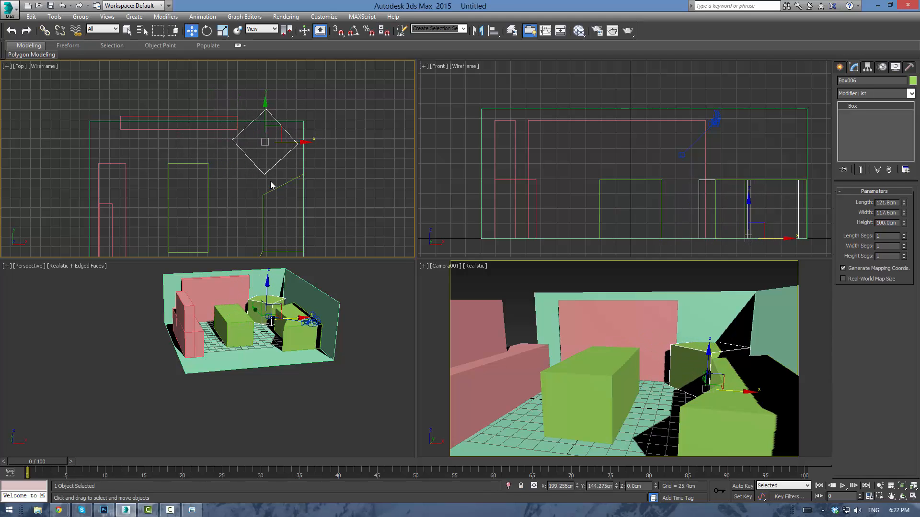
# Move the angled counter's far-end vertices along Y to meet the rotated box, the inner ones about 50 cm and the outer ones about 85 cm
pyautogui.moveTo(293, 207); pyautogui.dragTo(293, 207)
pyautogui.press('1')
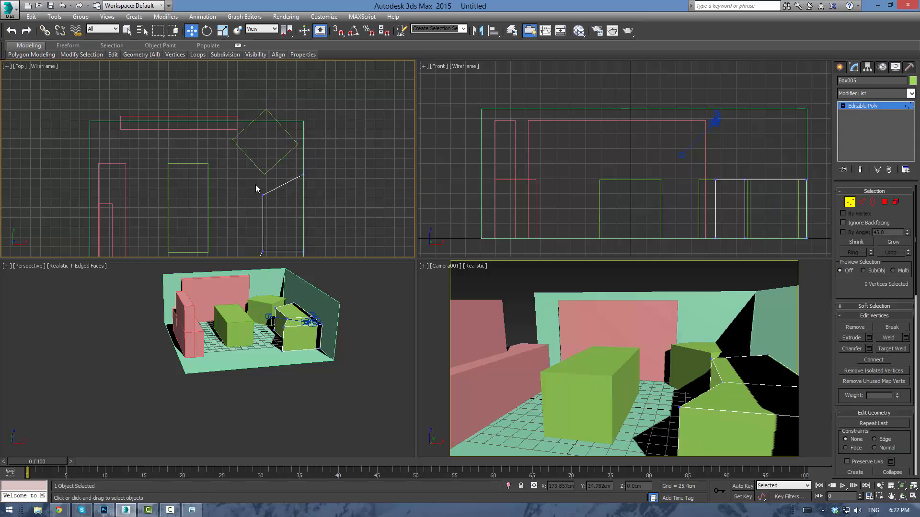
pyautogui.moveTo(264, 179); pyautogui.dragTo(320, 192)
pyautogui.moveTo(304, 149); pyautogui.dragTo(304, 117)
pyautogui.click(239, 102)
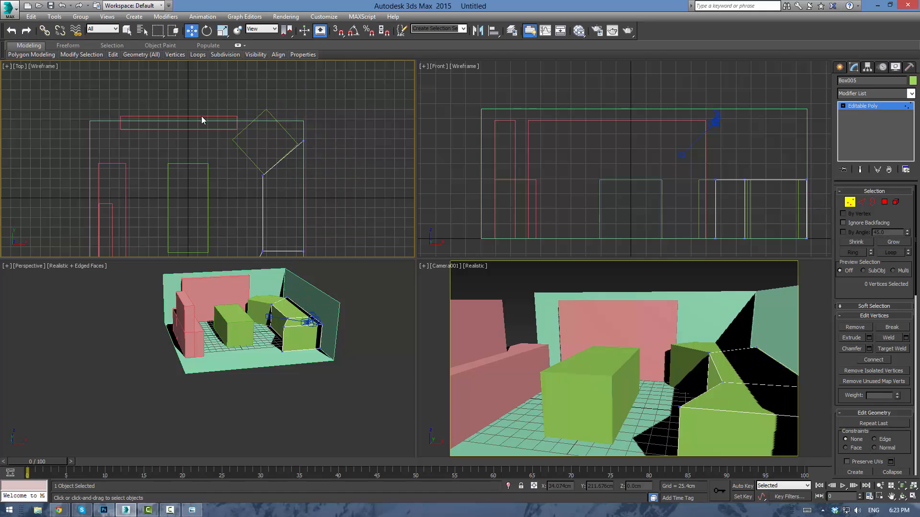
pyautogui.click(859, 106)
# Move the four far-wall vertices of the room about 119 cm outward along Y to clear the counters
pyautogui.click(247, 120)
pyautogui.click(246, 119)
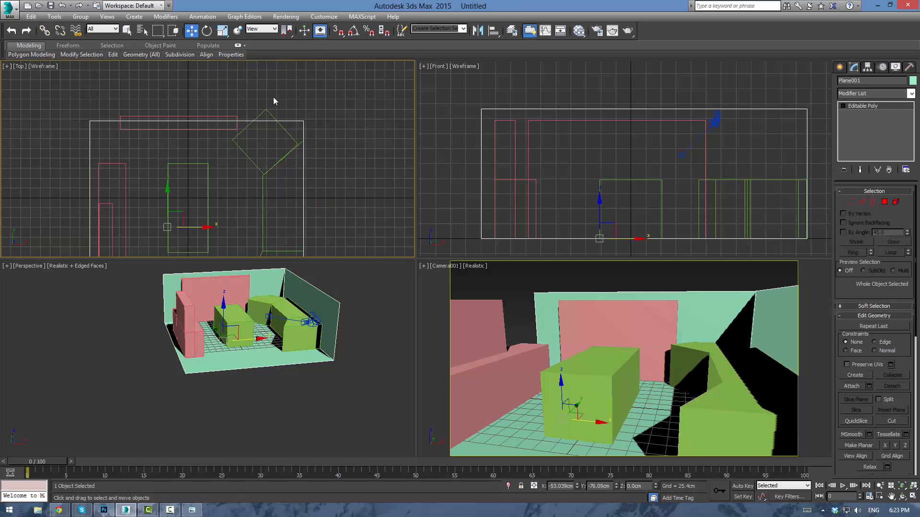
pyautogui.scroll(-2, 231, 104)
pyautogui.moveTo(231, 105); pyautogui.dragTo(251, 142, button='middle')
pyautogui.press('1')
pyautogui.moveTo(101, 112); pyautogui.dragTo(339, 164)
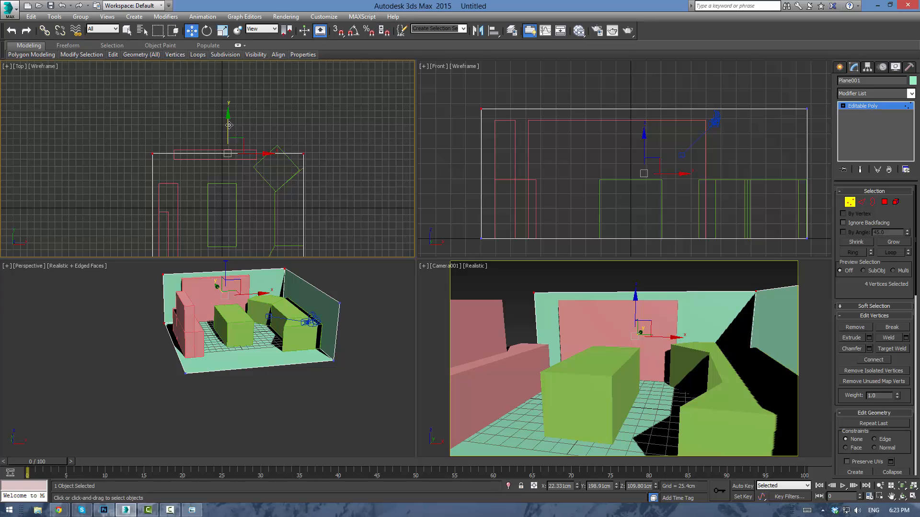
pyautogui.moveTo(228, 126); pyautogui.dragTo(231, 93)
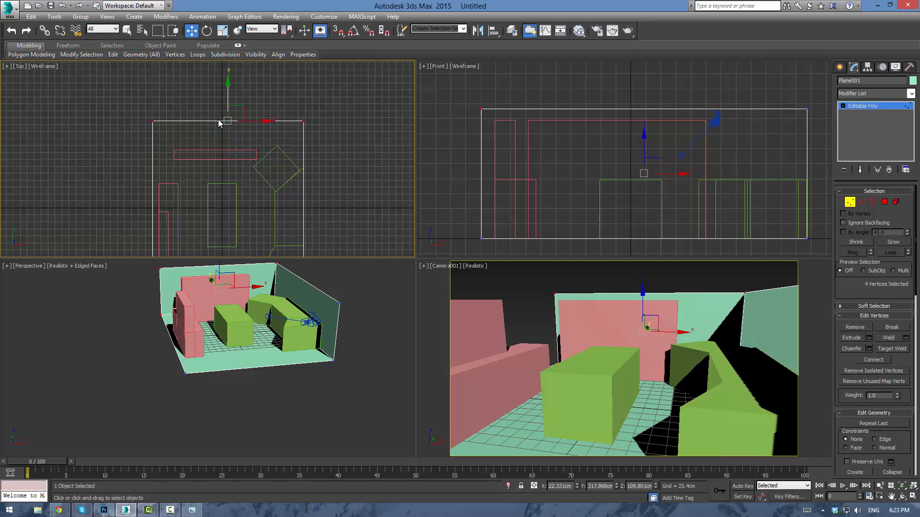
# Move the wide box near the far wall about 108 cm along Y so it sits against the wall
pyautogui.click(207, 155)
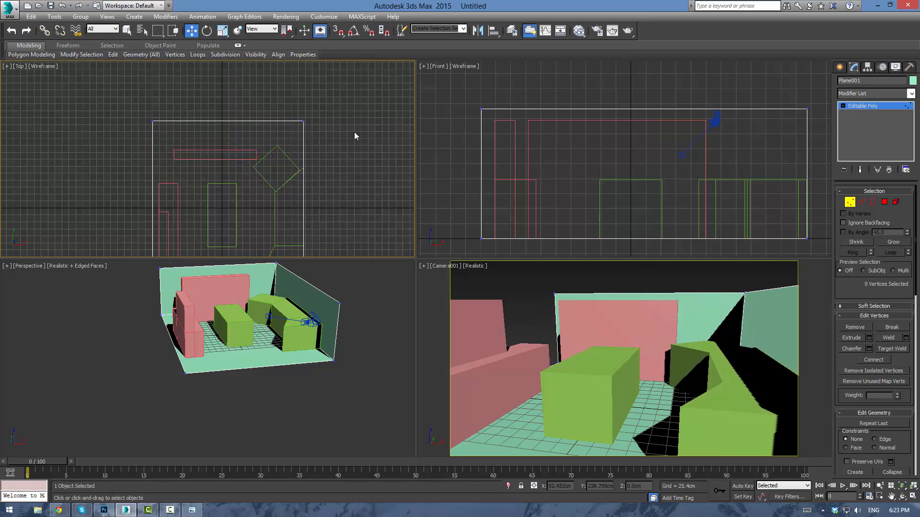
pyautogui.click(873, 107)
pyautogui.click(220, 151)
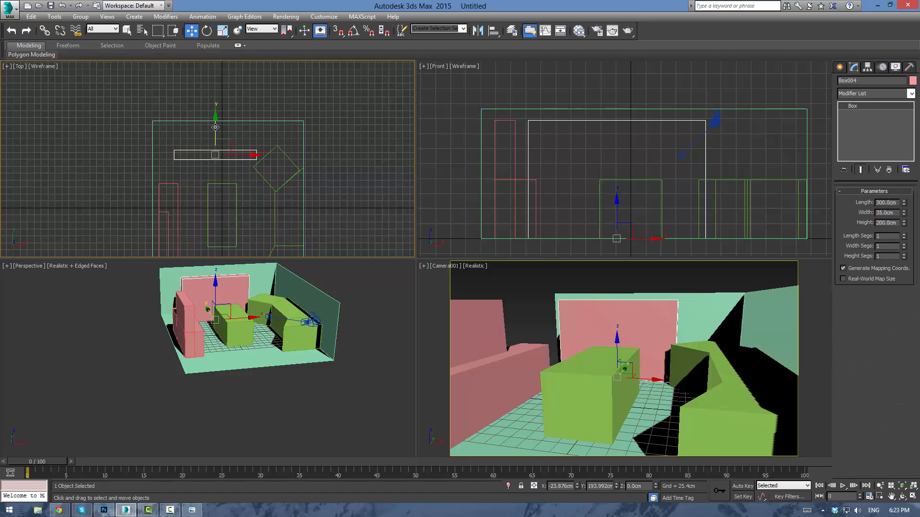
pyautogui.moveTo(215, 127); pyautogui.dragTo(215, 98)
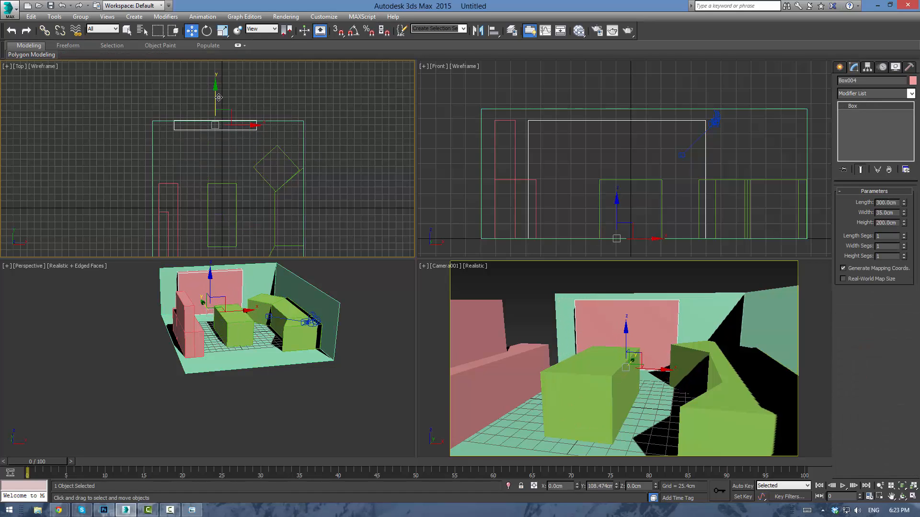
pyautogui.click(361, 166)
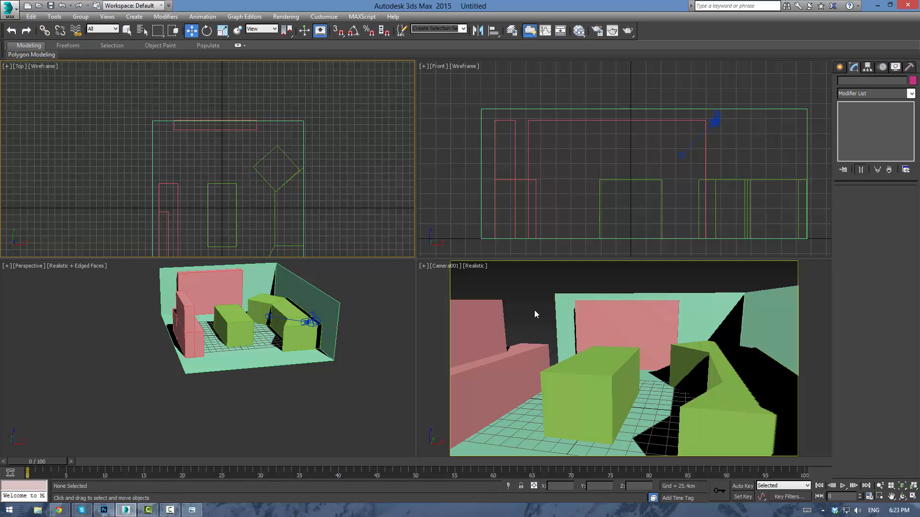
# Create a cylinder about 46 cm in radius and 61 cm tall between the far-wall box and the rotated box, with a single height segment
pyautogui.click(839, 67)
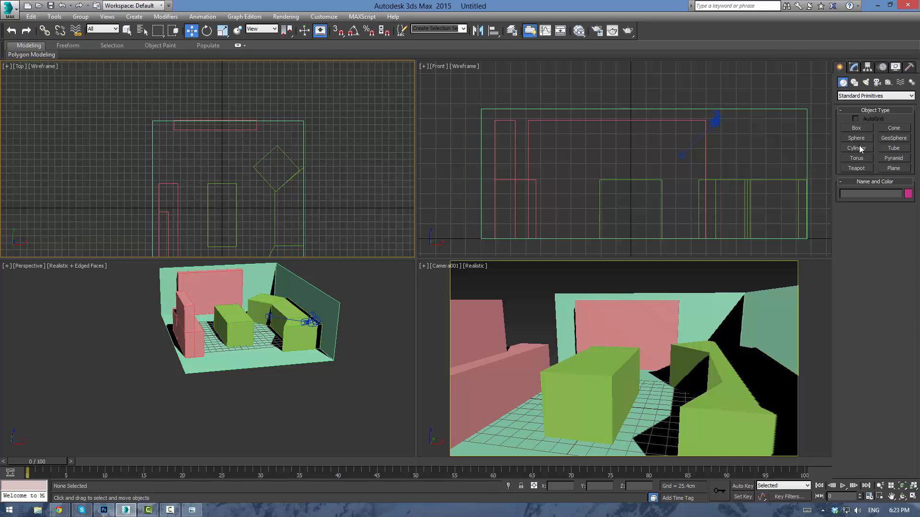
pyautogui.click(857, 148)
pyautogui.scroll(3, 254, 191)
pyautogui.moveTo(251, 126); pyautogui.dragTo(264, 138)
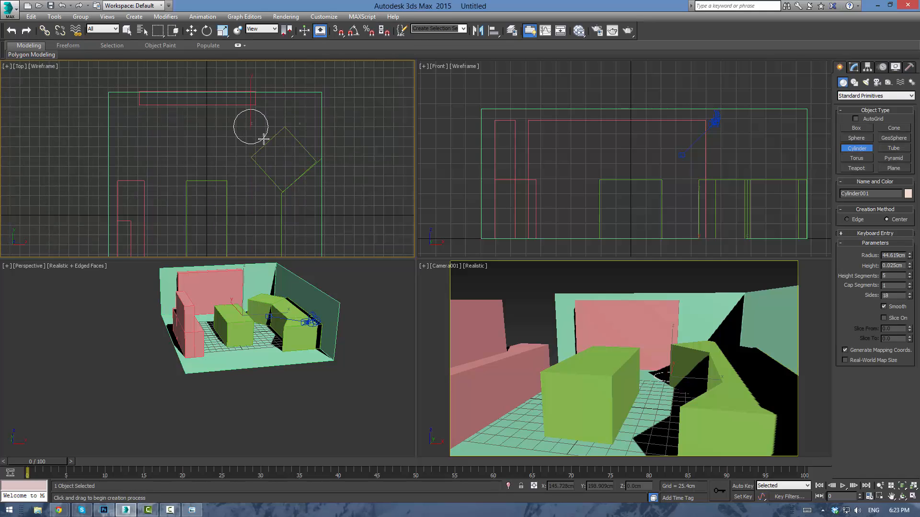
pyautogui.click(258, 115)
pyautogui.click(910, 278)
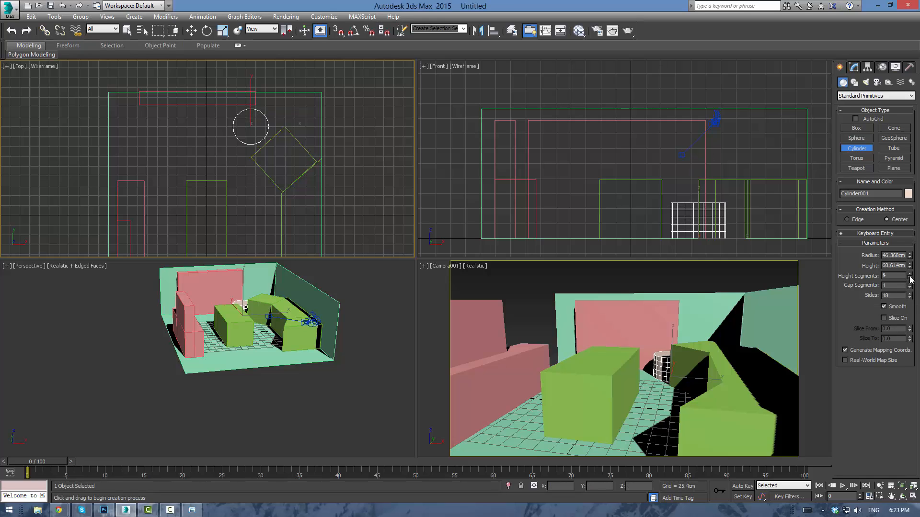
pyautogui.moveTo(910, 279); pyautogui.dragTo(881, 337)
# Convert the cylinder to an Editable Poly and scale its bottom ring of vertices inward to taper it like a tub
pyautogui.moveTo(625, 190); pyautogui.dragTo(469, 151, button='middle')
pyautogui.press('w')
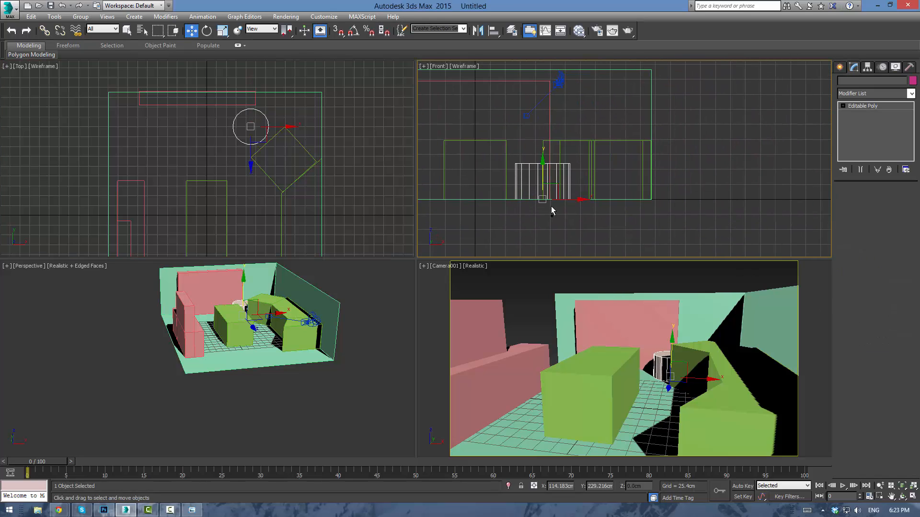
pyautogui.press('1')
pyautogui.scroll(3, 552, 211)
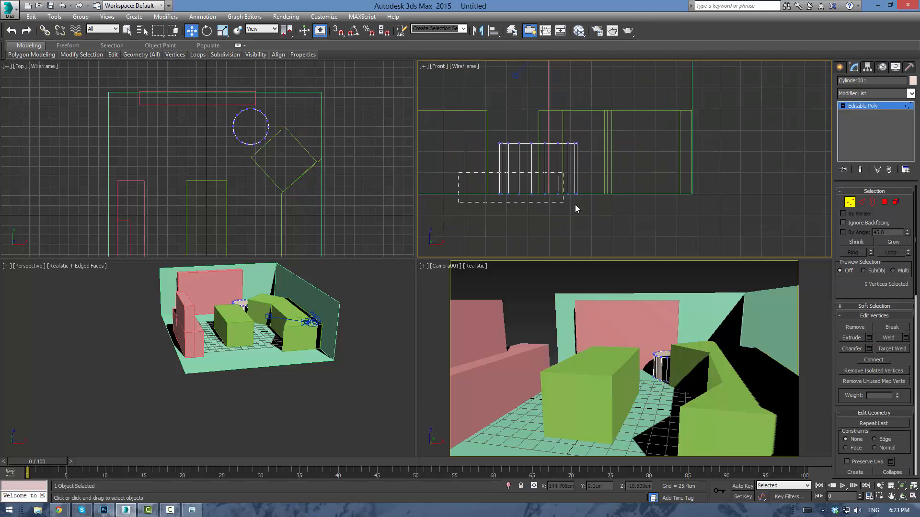
pyautogui.moveTo(576, 209); pyautogui.dragTo(584, 210)
pyautogui.press('r')
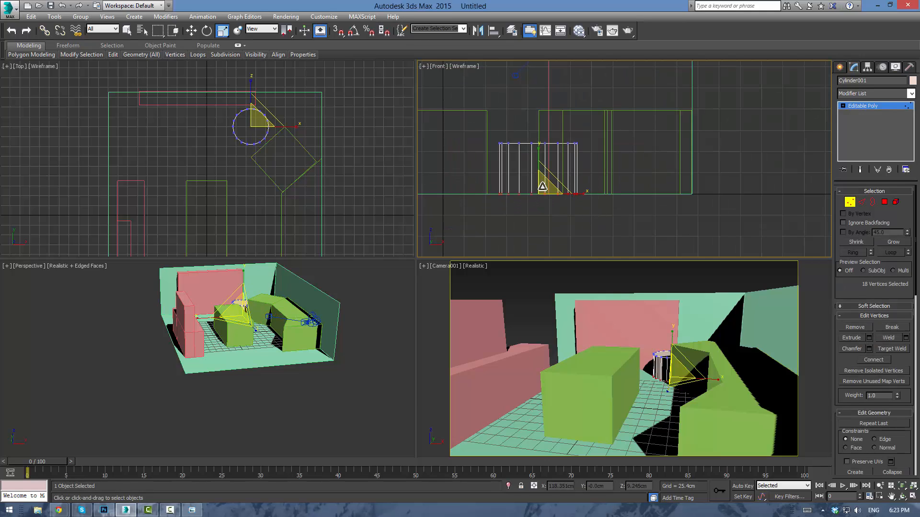
pyautogui.moveTo(542, 187); pyautogui.dragTo(541, 205)
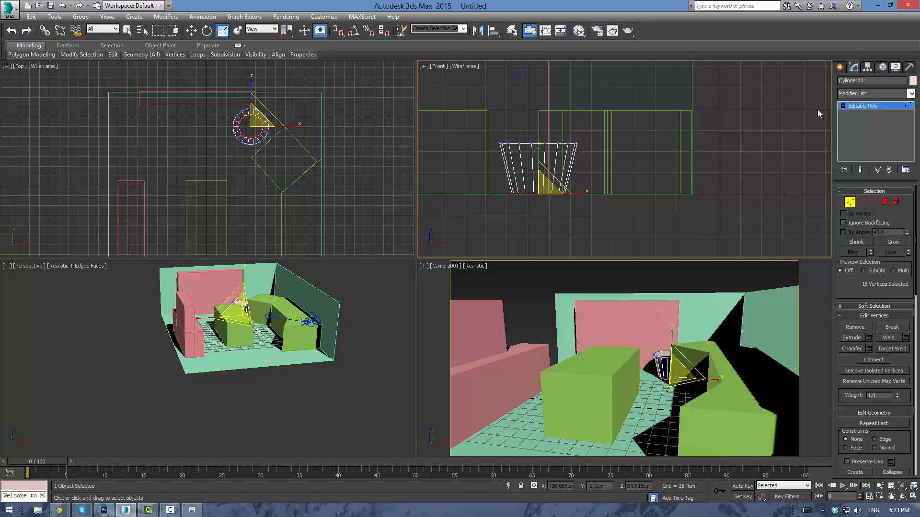
pyautogui.click(862, 106)
# Change the camera view's display style to Shaded
pyautogui.click(620, 289)
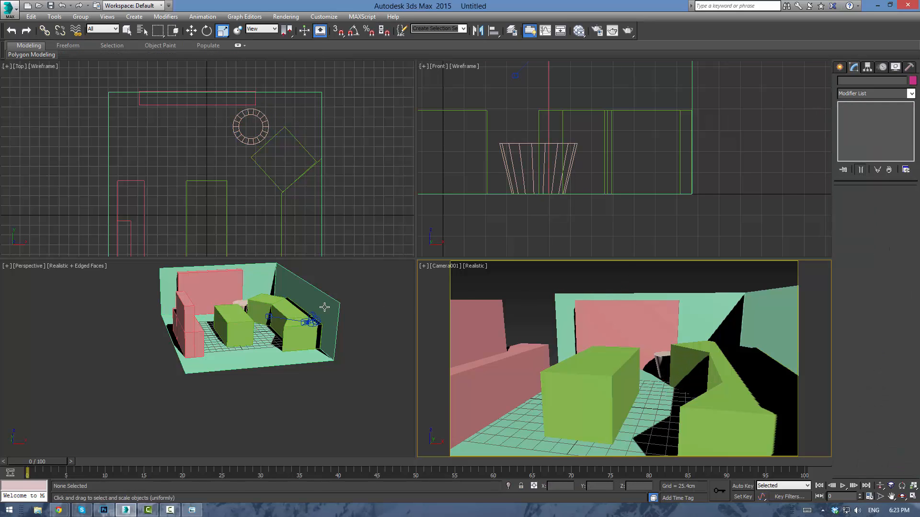
pyautogui.click(473, 266)
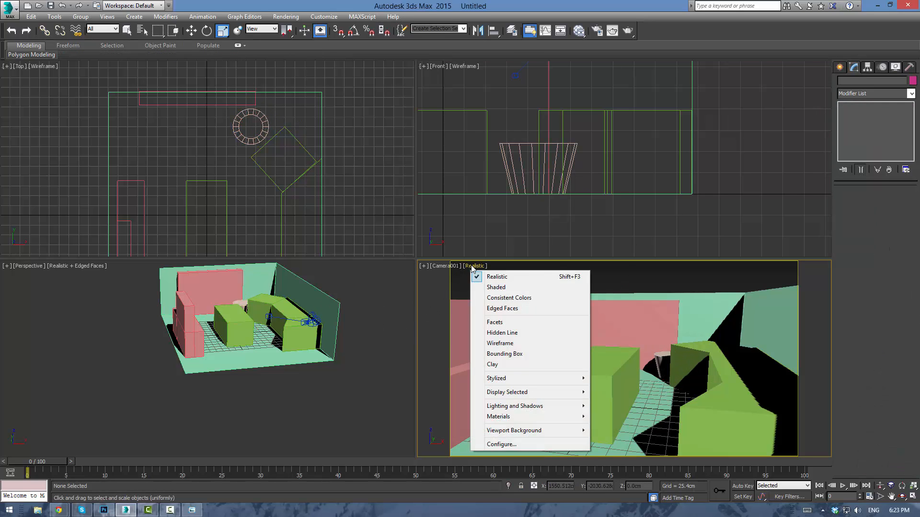
pyautogui.click(494, 287)
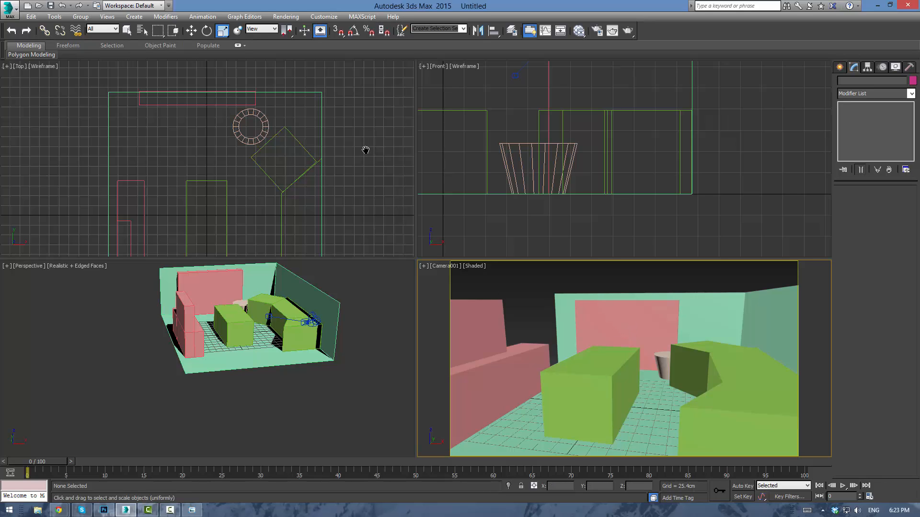
# Create a box about 92 cm long, 90 cm wide and 121 cm high that overlaps the wide far-wall box
pyautogui.moveTo(366, 148); pyautogui.dragTo(368, 171, button='middle')
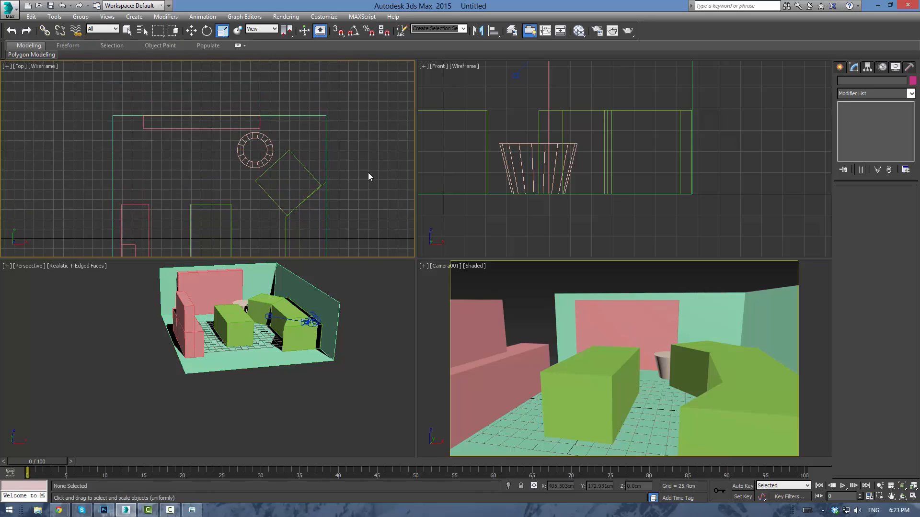
pyautogui.moveTo(345, 138); pyautogui.dragTo(354, 167, button='middle')
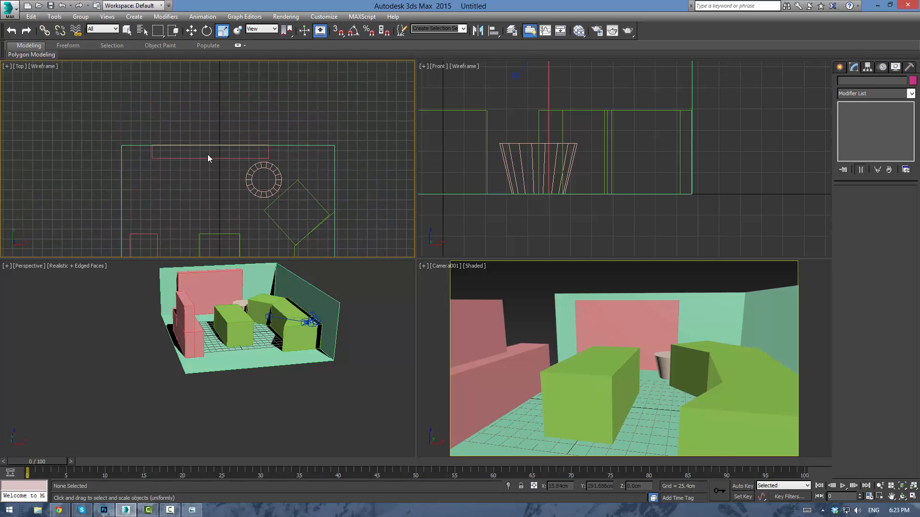
pyautogui.click(207, 156)
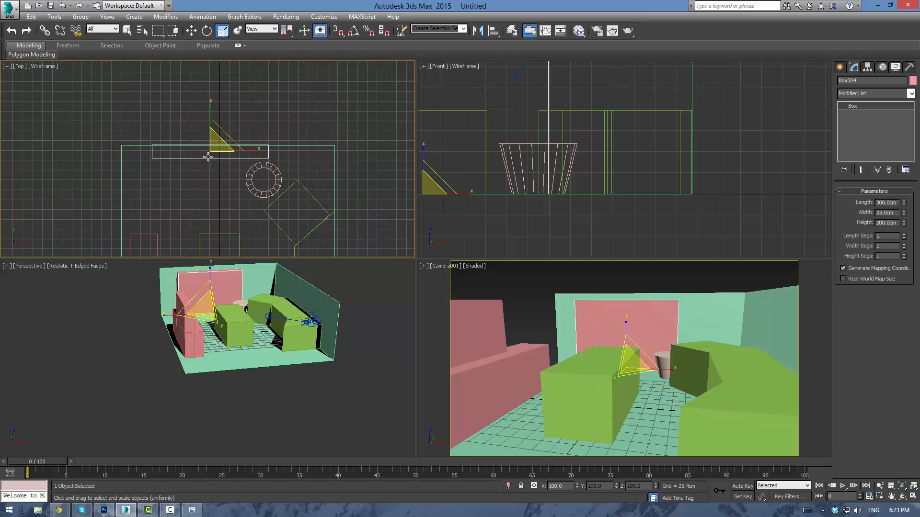
pyautogui.click(840, 67)
pyautogui.click(856, 128)
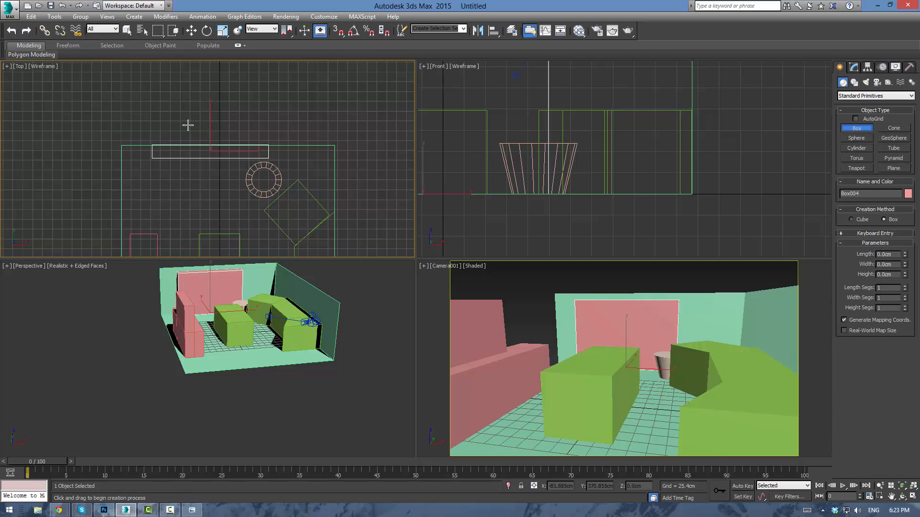
pyautogui.moveTo(187, 125); pyautogui.dragTo(223, 161)
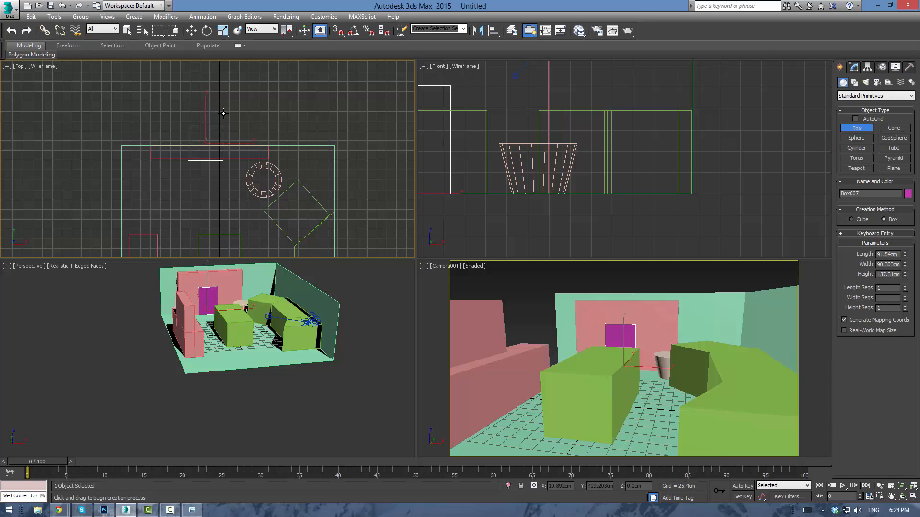
pyautogui.click(224, 113)
# Scale the new far-wall opening box to about 178% along X
pyautogui.scroll(-4, 524, 163)
pyautogui.moveTo(523, 158); pyautogui.dragTo(533, 182, button='middle')
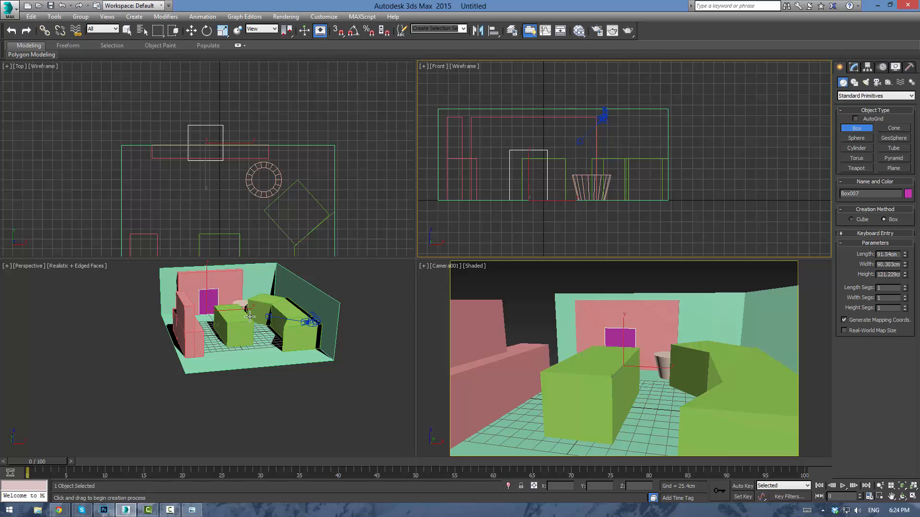
pyautogui.scroll(8, 263, 351)
pyautogui.press('e')
pyautogui.press('r')
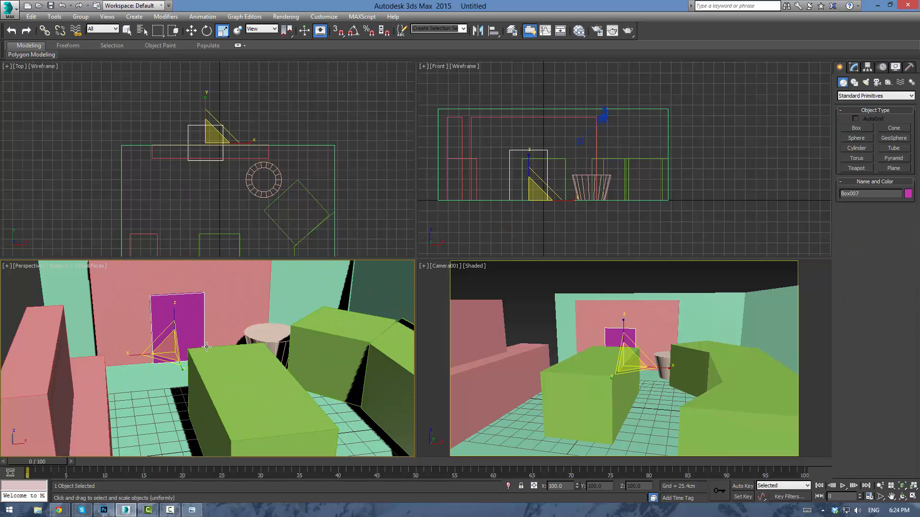
pyautogui.moveTo(144, 355); pyautogui.dragTo(110, 356)
# Move the widened box about 35 cm along negative X to about X -71 cm
pyautogui.moveTo(256, 206); pyautogui.dragTo(262, 208, button='middle')
pyautogui.press('w')
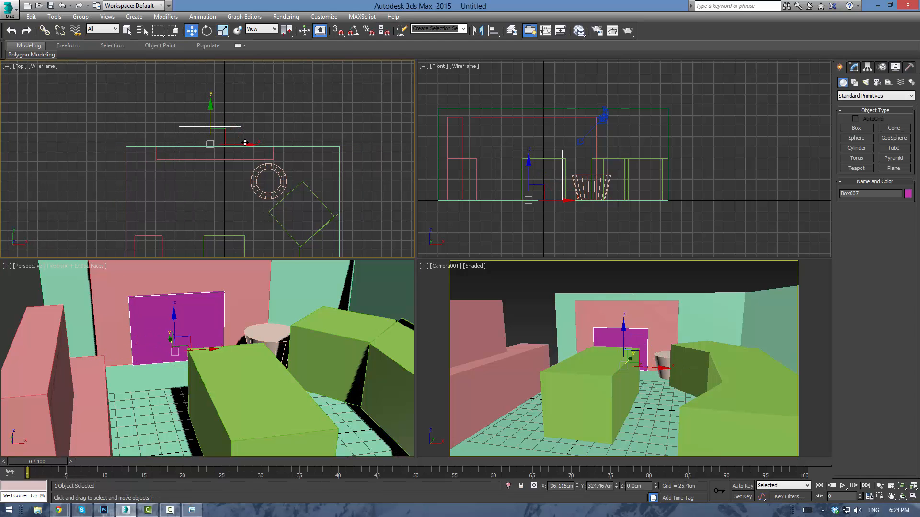
pyautogui.moveTo(245, 143); pyautogui.dragTo(228, 146)
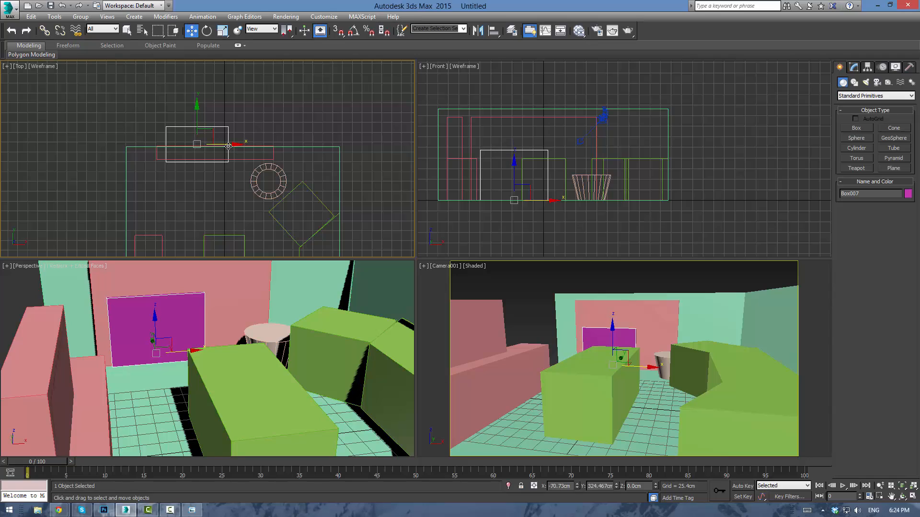
pyautogui.click(380, 141)
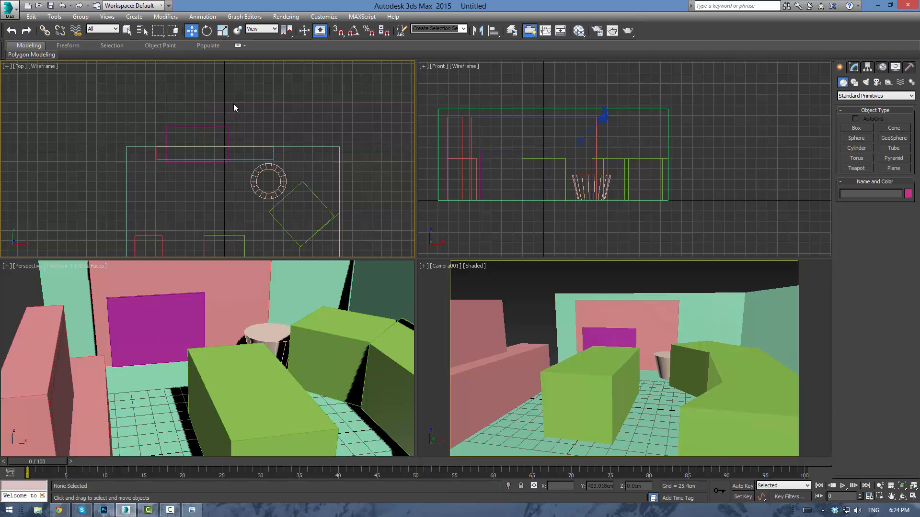
# Clone the widened box about 172 cm along X and scale the copy uniformly to about 56%
pyautogui.click(219, 140)
pyautogui.keyDown('shift'); pyautogui.moveTo(228, 144); pyautogui.dragTo(296, 144); pyautogui.keyUp('shift')
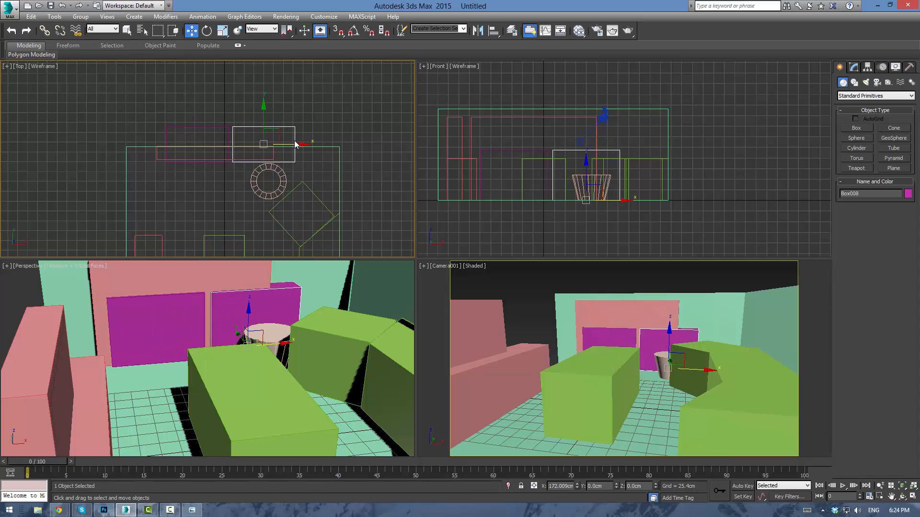
pyautogui.press('Return')
pyautogui.middleClick(624, 164)
pyautogui.press('r')
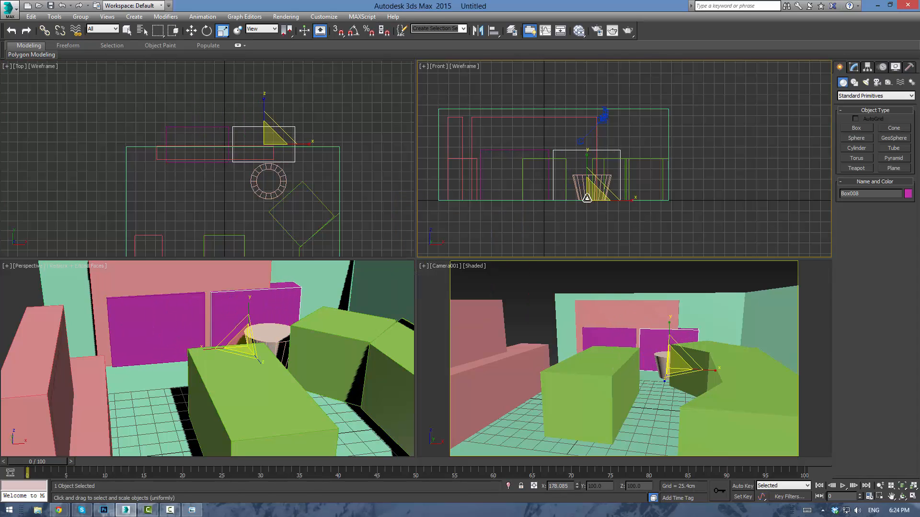
pyautogui.moveTo(590, 196); pyautogui.dragTo(579, 229)
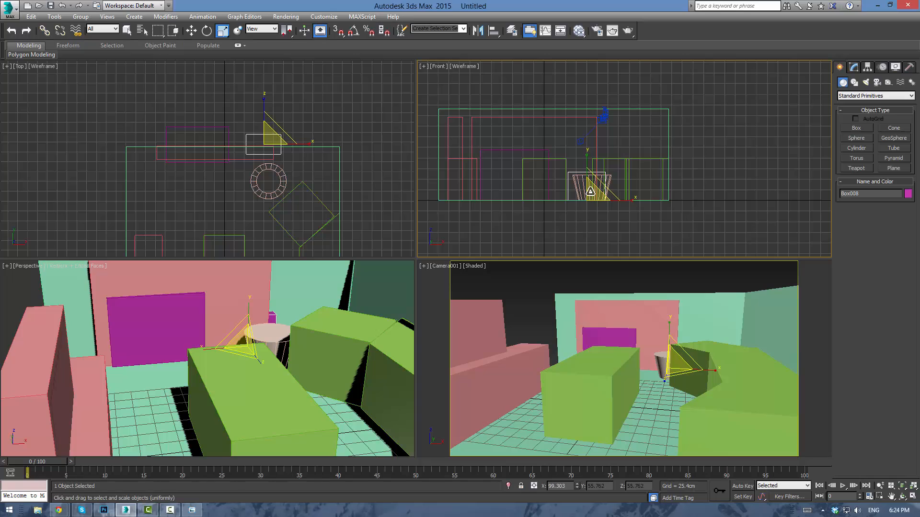
# Move the smaller box copy above the tapered cylinder at about X 114 cm, Y 300 cm, Z 84 cm
pyautogui.press('w')
pyautogui.moveTo(597, 184); pyautogui.dragTo(577, 156)
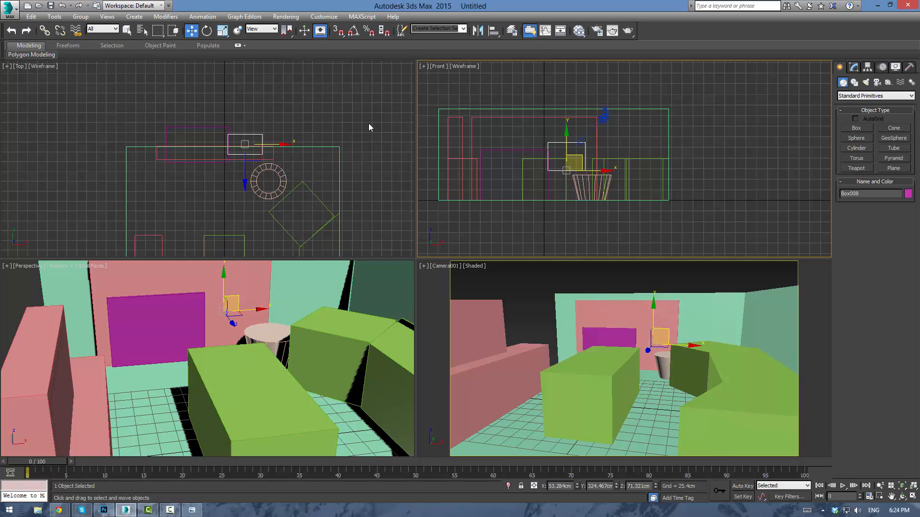
pyautogui.middleClick(244, 126)
pyautogui.moveTo(244, 126); pyautogui.dragTo(249, 128)
pyautogui.moveTo(241, 296); pyautogui.dragTo(221, 306, button='middle')
pyautogui.moveTo(259, 333); pyautogui.dragTo(295, 326)
pyautogui.scroll(3, 530, 170)
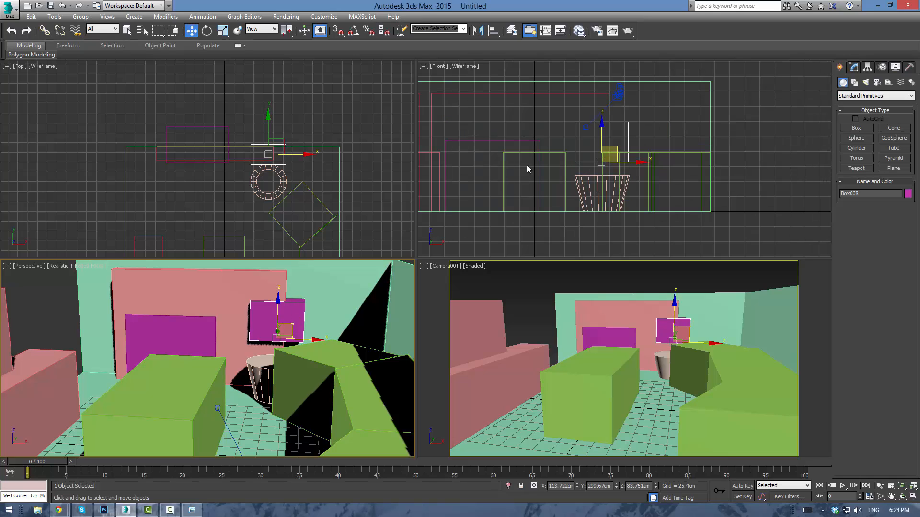
# Select the wide pink box against the far wall for editing
pyautogui.moveTo(304, 159); pyautogui.dragTo(279, 155, button='middle')
pyautogui.click(220, 110)
pyautogui.click(243, 104)
pyautogui.press('1')
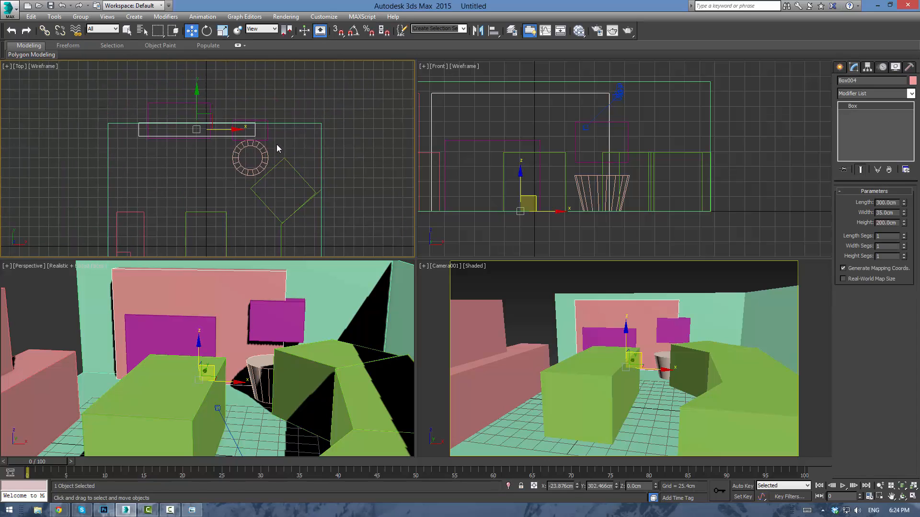
# Convert the tall pink wall box to an editable poly and move its right-end vertices about 75 cm outward to widen it
pyautogui.hotkey('alt', 'e')
pyautogui.press('1')
pyautogui.moveTo(268, 101); pyautogui.dragTo(316, 132)
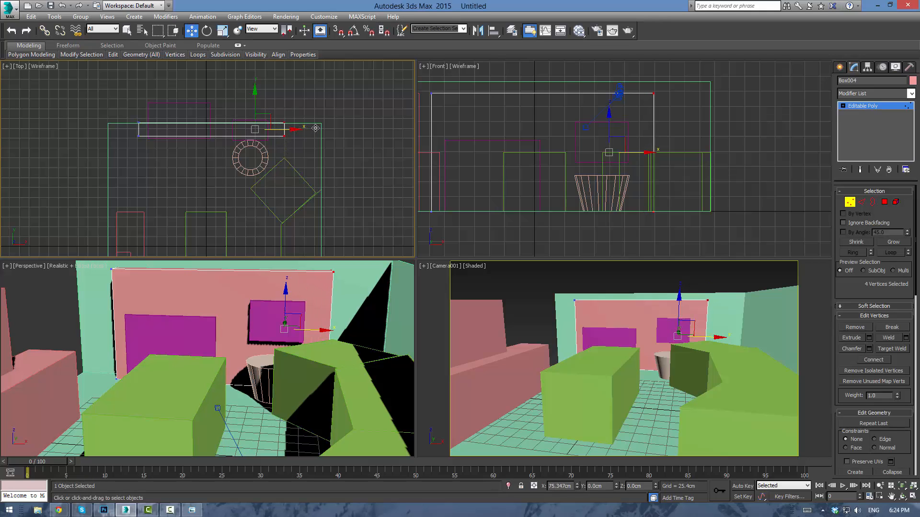
pyautogui.click(315, 104)
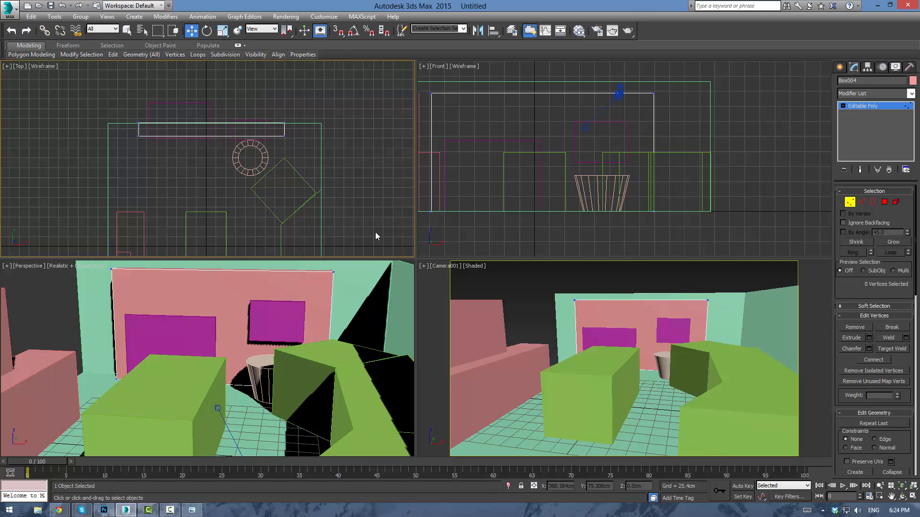
pyautogui.click(619, 281)
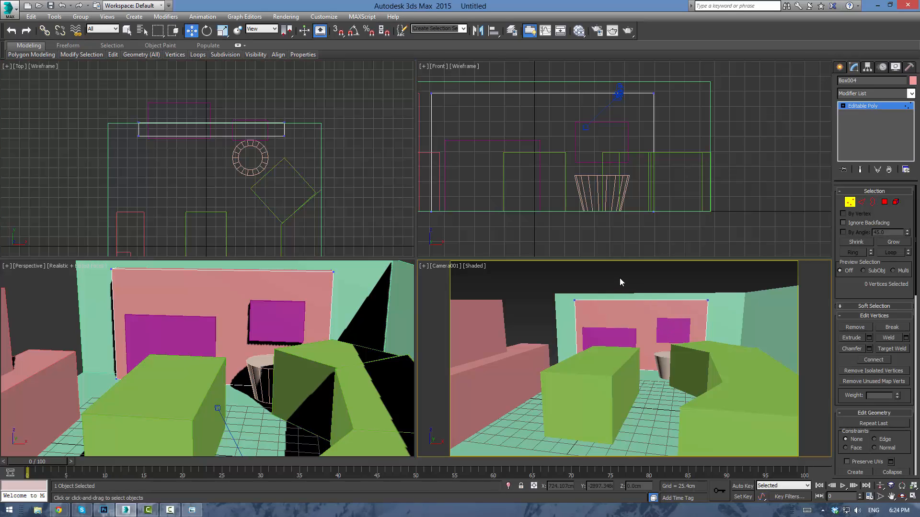
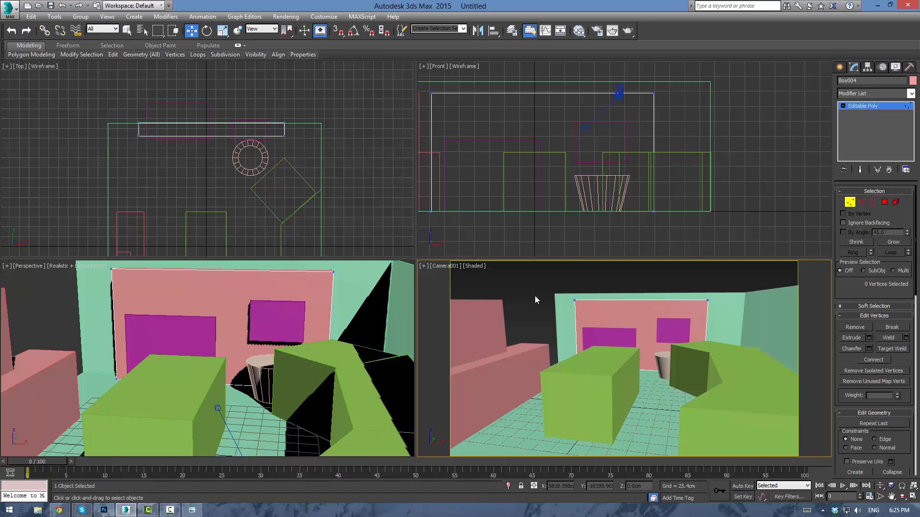
# Create a box column about 31 by 30 cm and 245 cm tall in the room's back-left corner
pyautogui.click(840, 66)
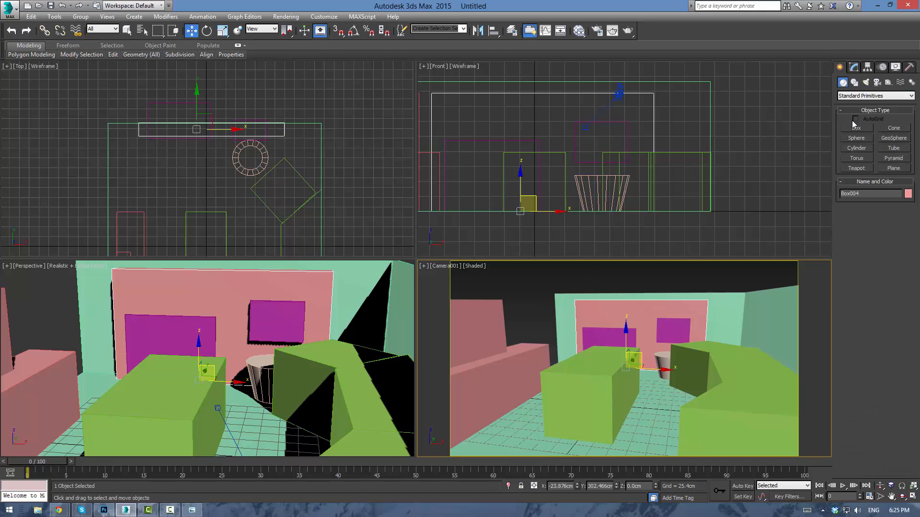
pyautogui.click(853, 128)
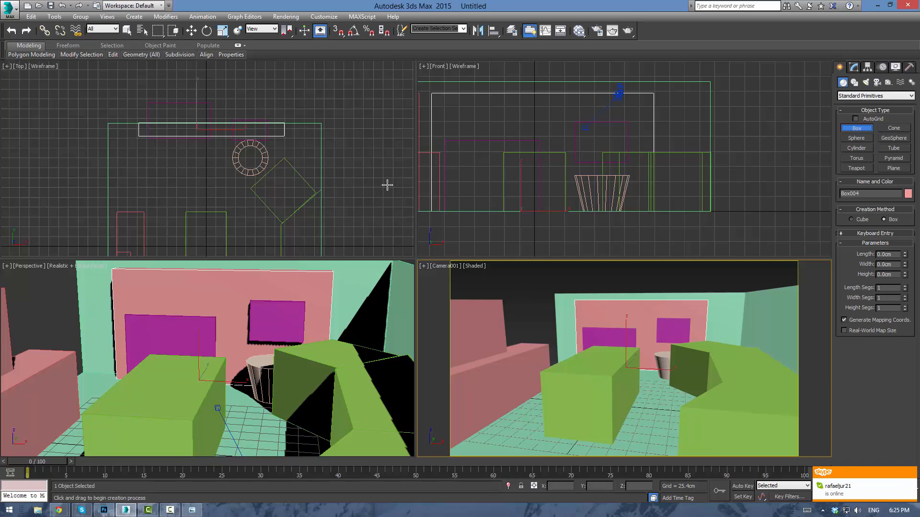
pyautogui.click(353, 190)
pyautogui.moveTo(352, 205); pyautogui.dragTo(350, 102, button='middle')
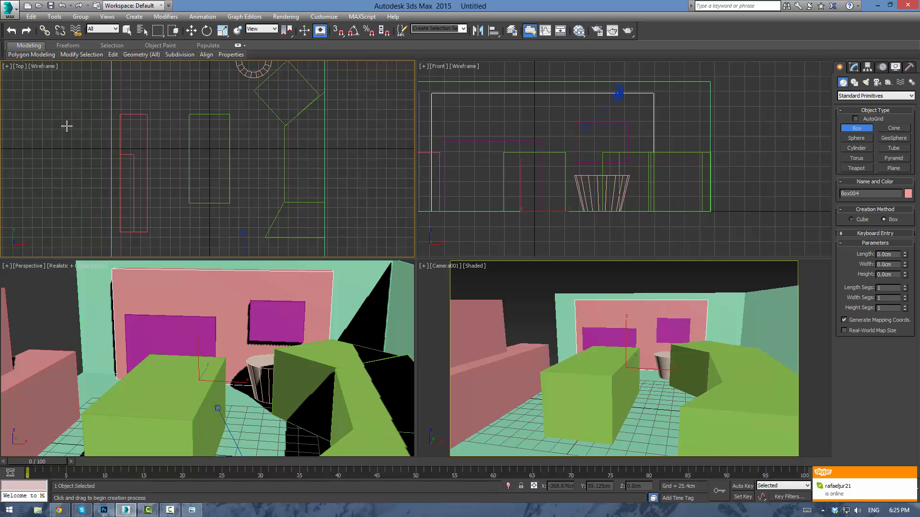
pyautogui.moveTo(89, 116); pyautogui.dragTo(142, 198, button='middle')
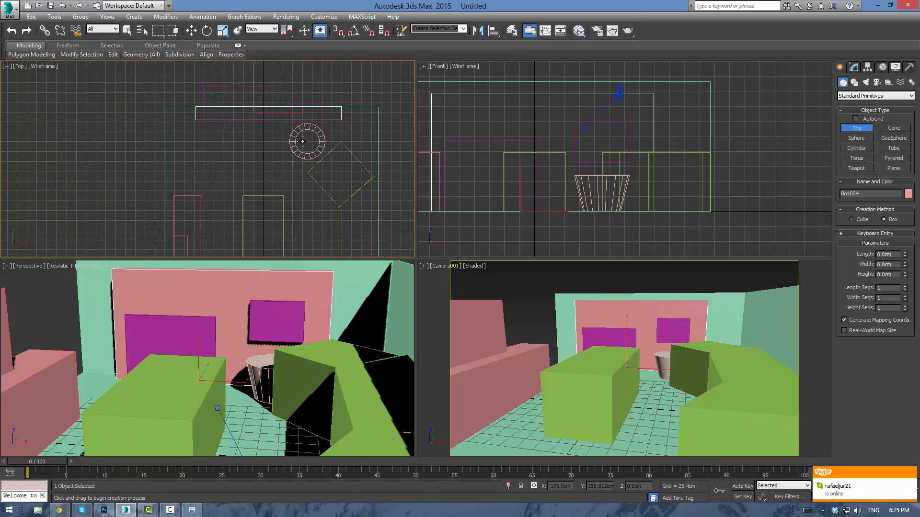
pyautogui.moveTo(166, 107); pyautogui.dragTo(176, 118)
pyautogui.click(172, 112)
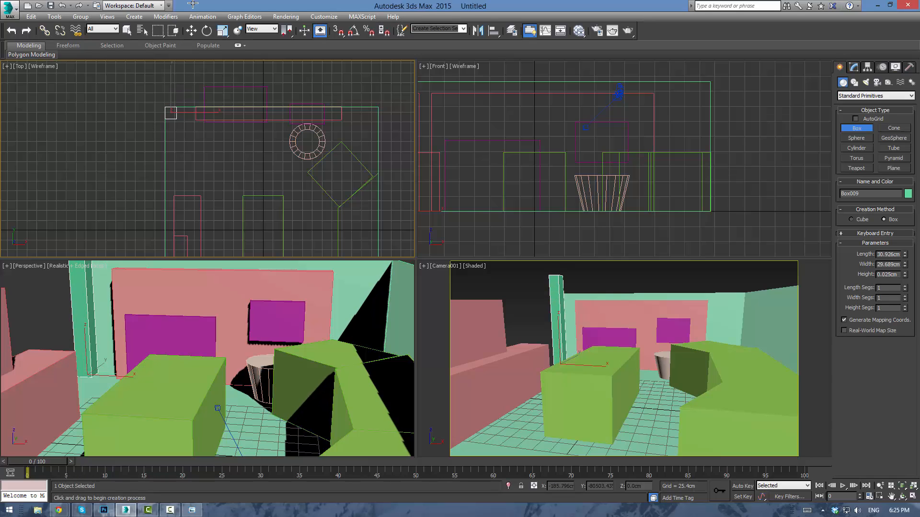
pyautogui.click(195, 24)
# Change the corner column's object color to orange and deselect it
pyautogui.click(853, 68)
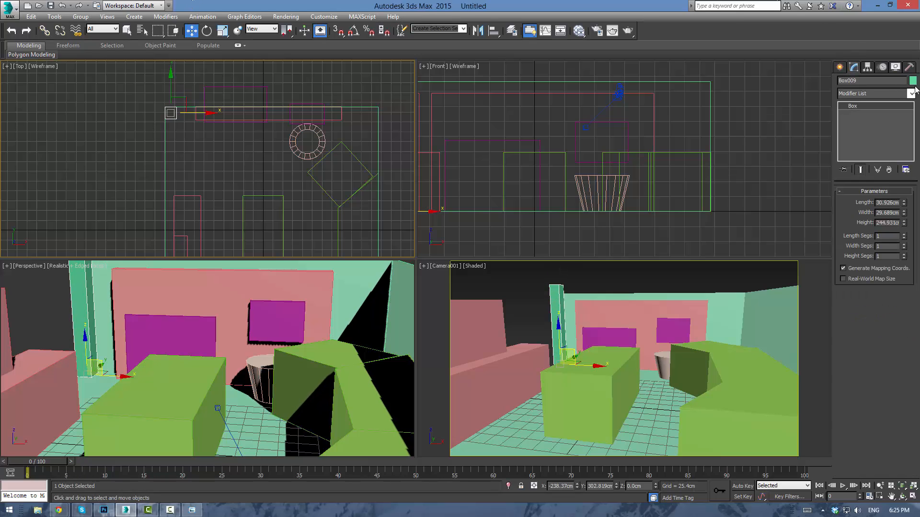
pyautogui.click(912, 81)
pyautogui.click(395, 251)
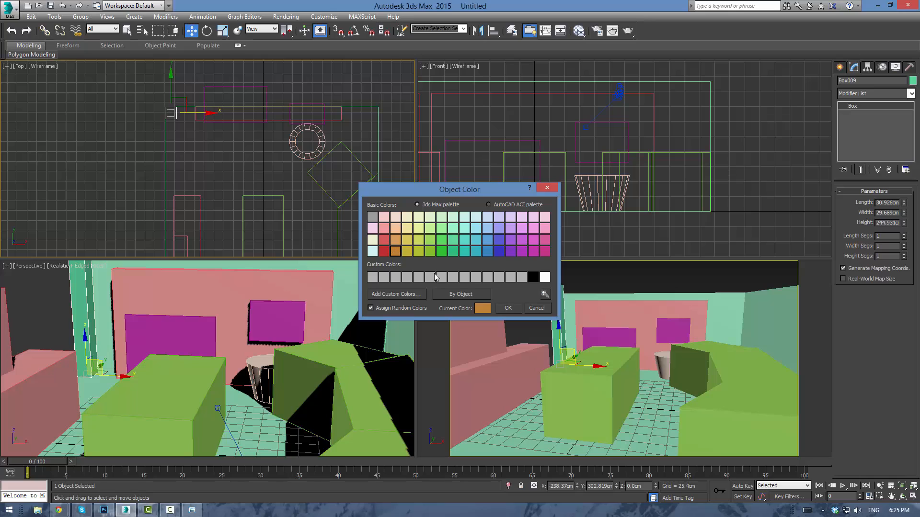
pyautogui.click(507, 308)
pyautogui.click(318, 179)
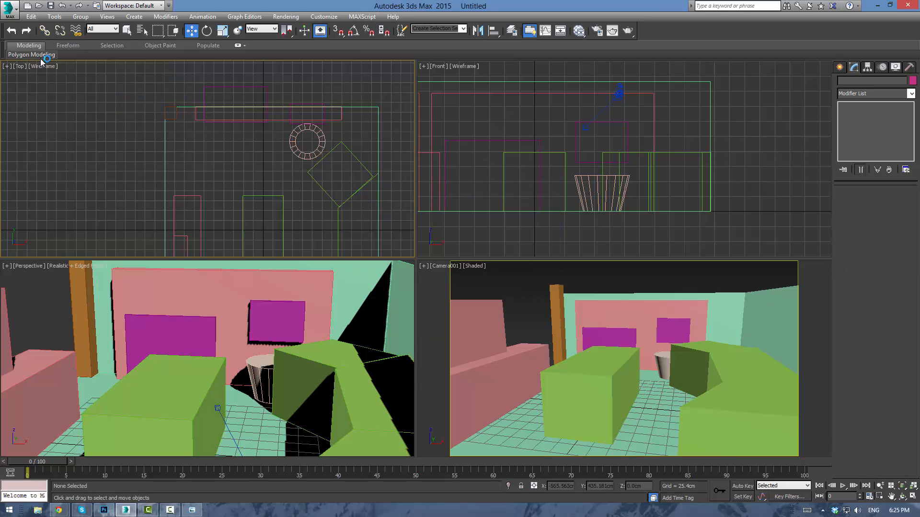
# Start saving the scene under a new name and browse to the December Challenge folder in Projects, Active Projects
pyautogui.click(11, 8)
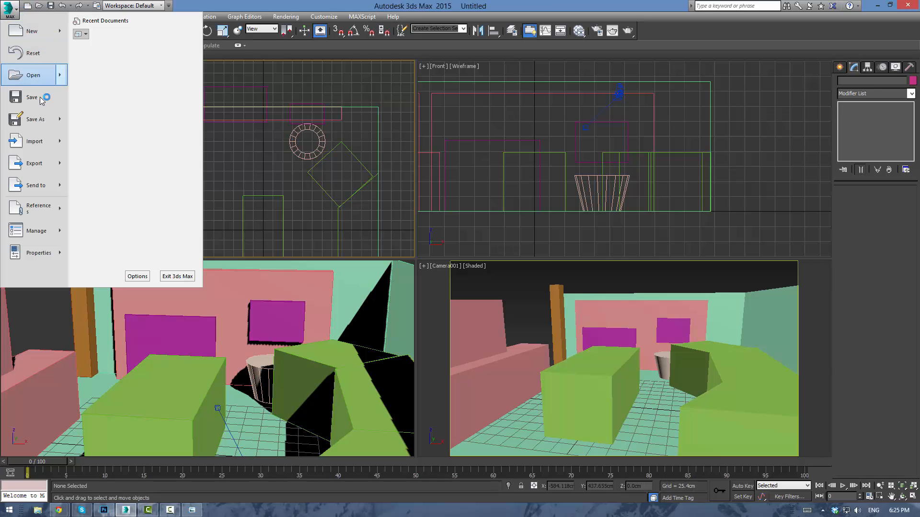
pyautogui.click(42, 123)
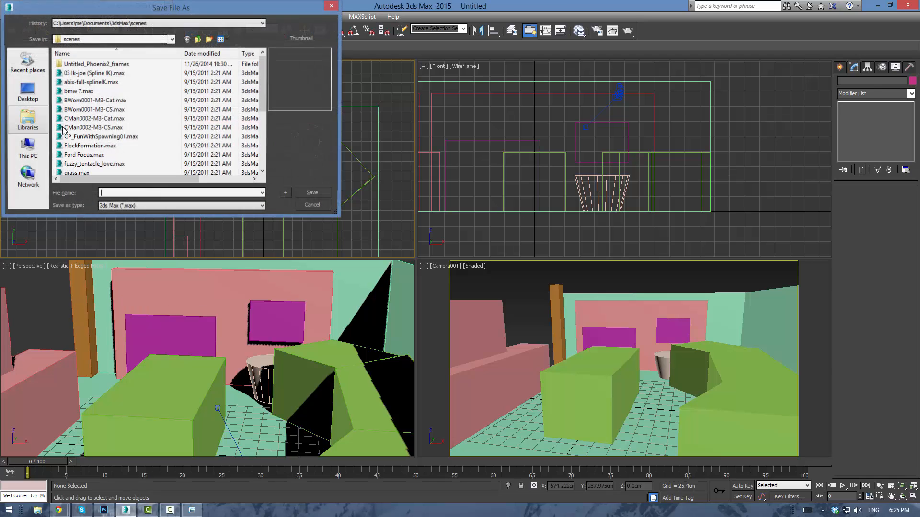
pyautogui.click(37, 152)
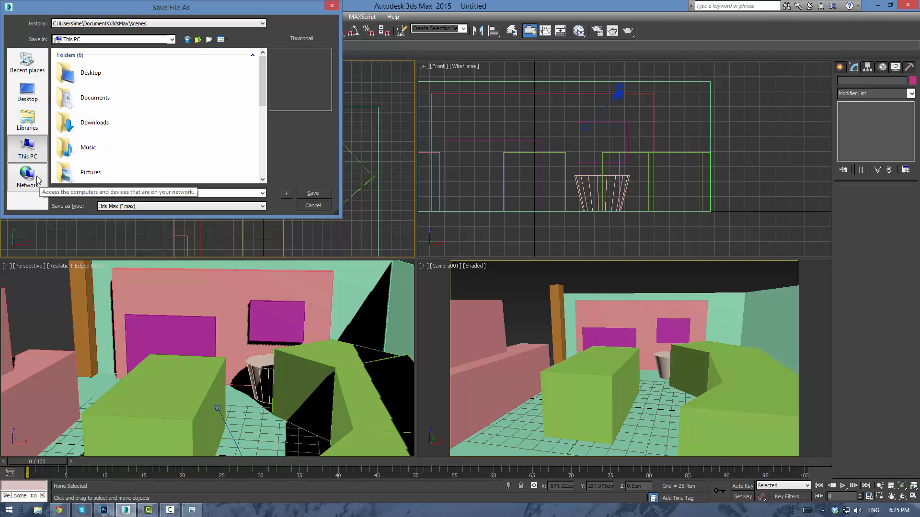
pyautogui.click(27, 119)
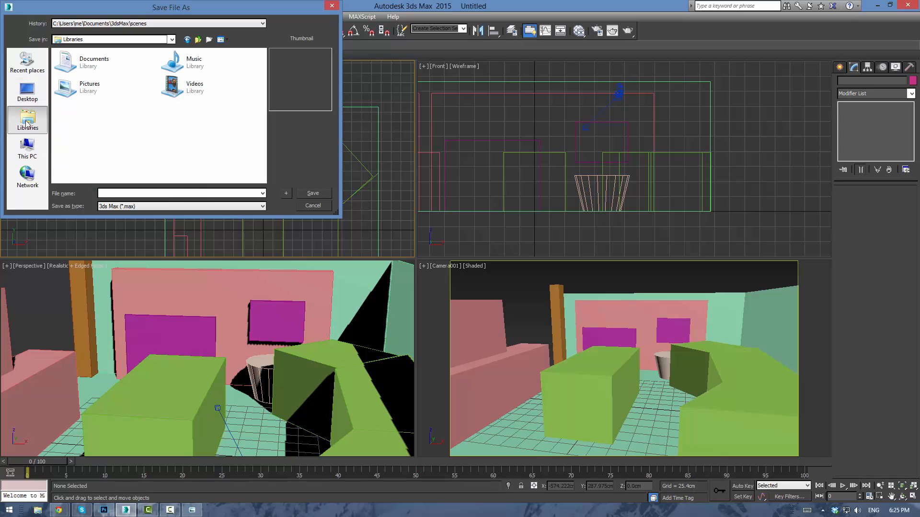
pyautogui.click(16, 173)
pyautogui.click(28, 148)
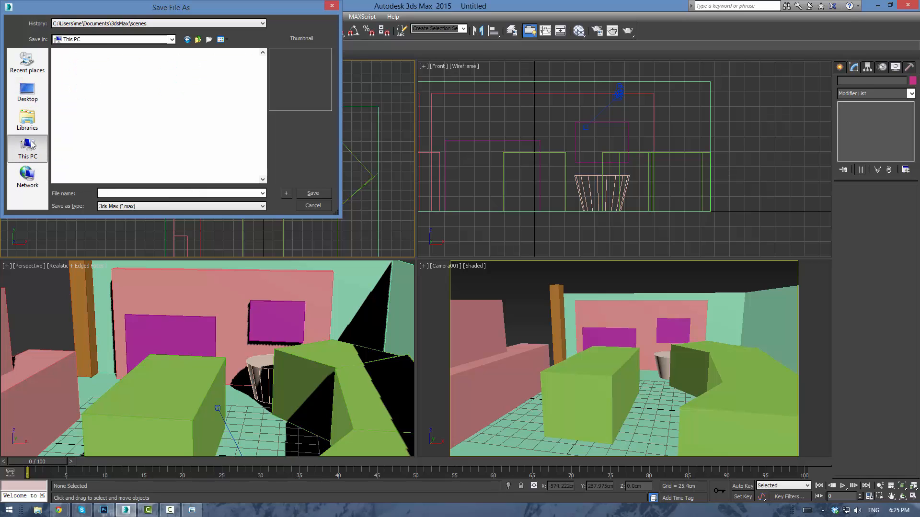
pyautogui.scroll(-5, 167, 115)
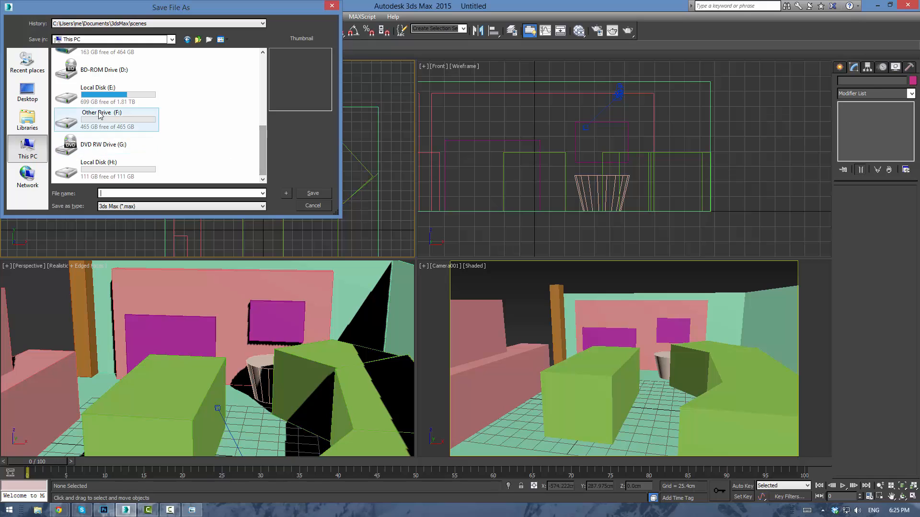
pyautogui.doubleClick(94, 98)
pyautogui.doubleClick(81, 166)
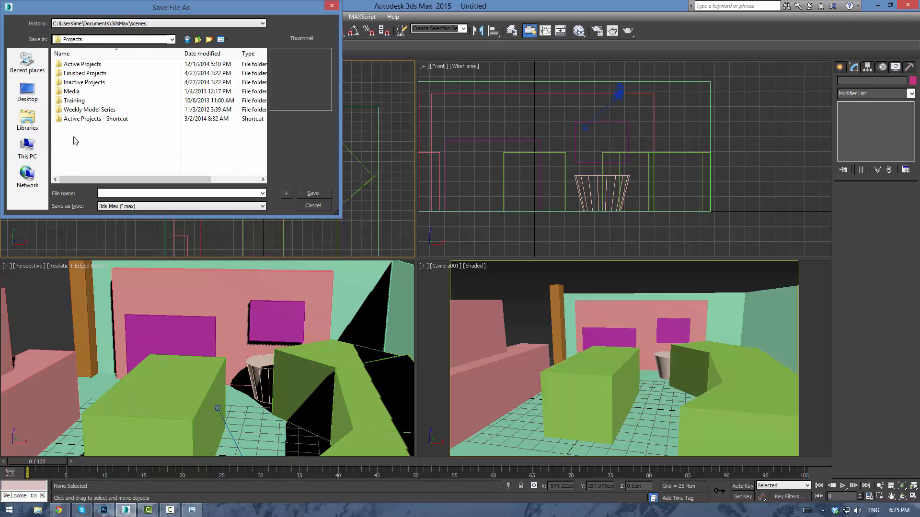
pyautogui.click(75, 55)
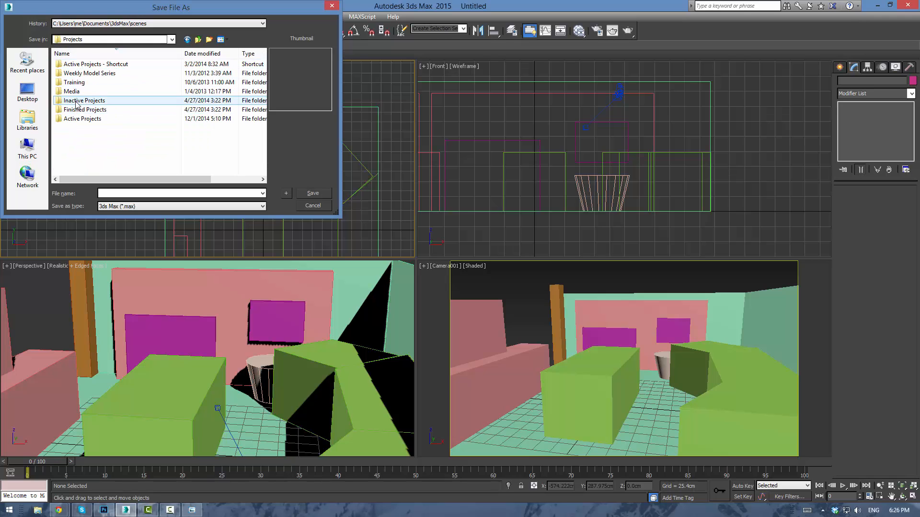
pyautogui.doubleClick(79, 118)
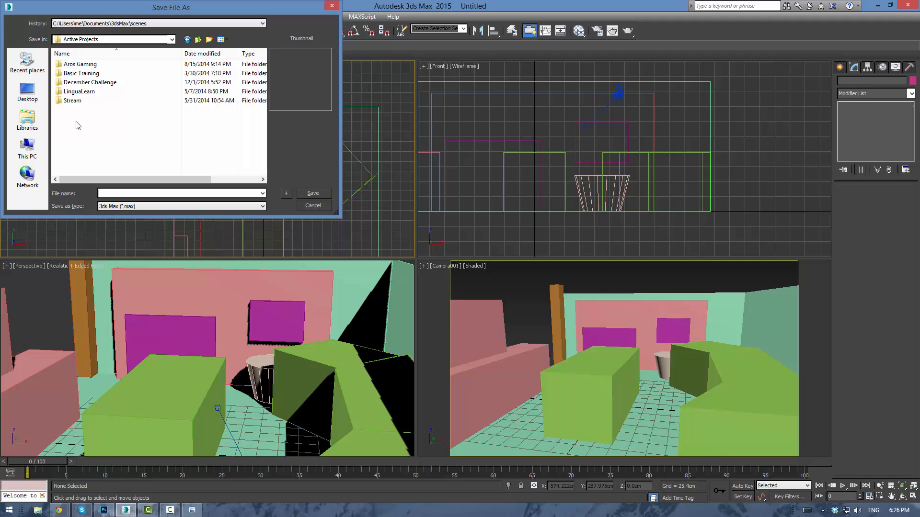
pyautogui.doubleClick(78, 82)
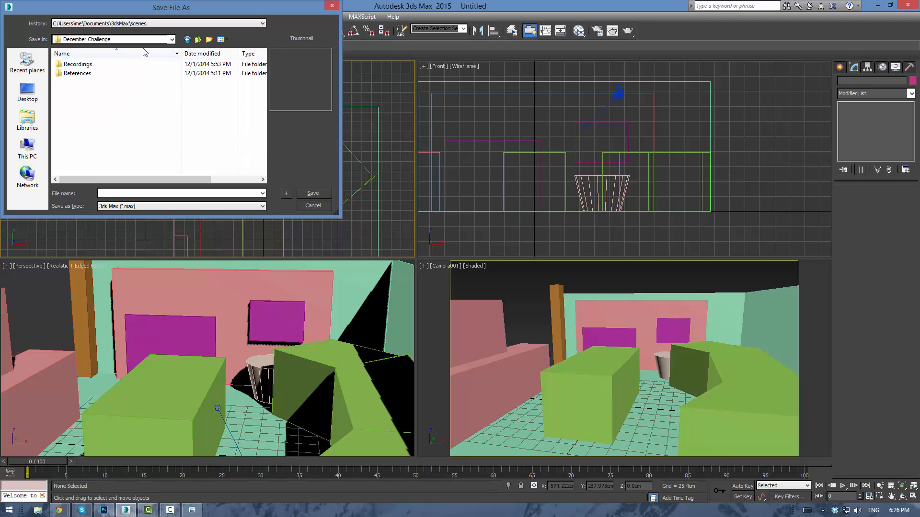
# Create a folder named Scene and save the file in it as Concept to Creation 01
pyautogui.click(209, 39)
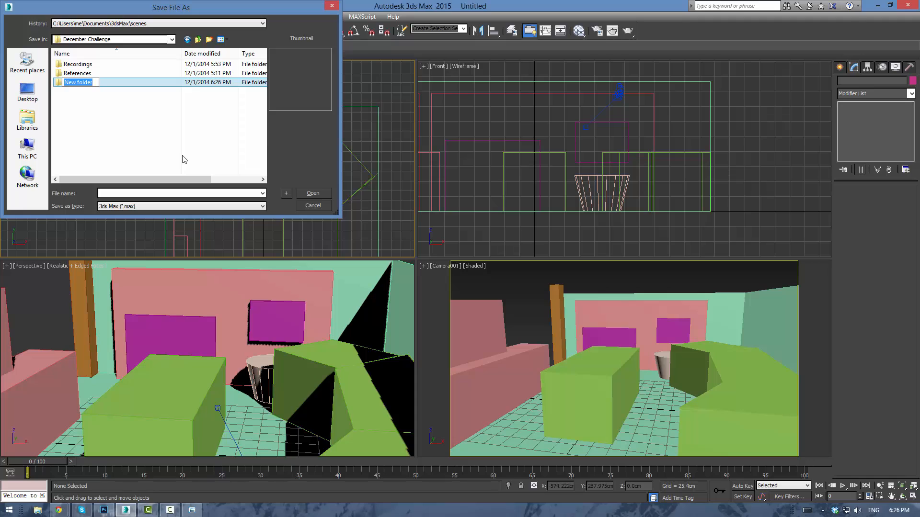
pyautogui.write('Scene')
pyautogui.press('Return')
pyautogui.press('Return')
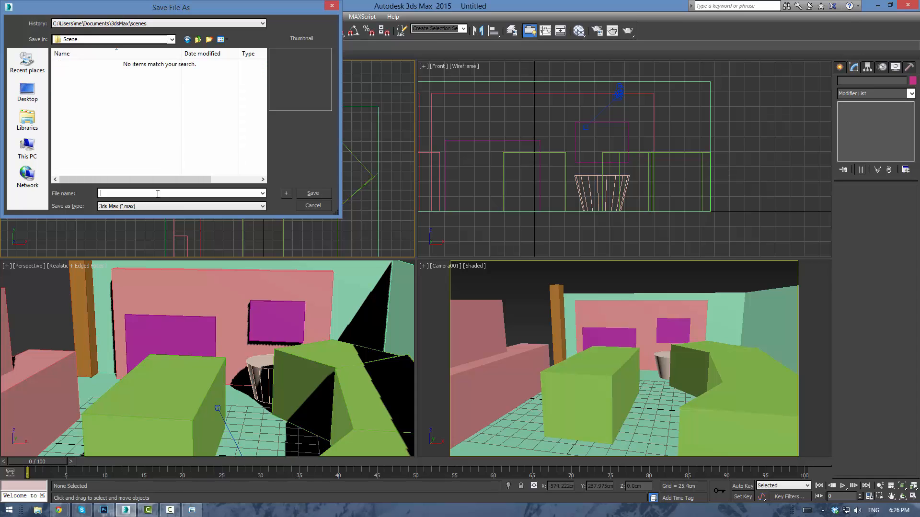
pyautogui.write('Concept to Creation 01')
pyautogui.press('Return')
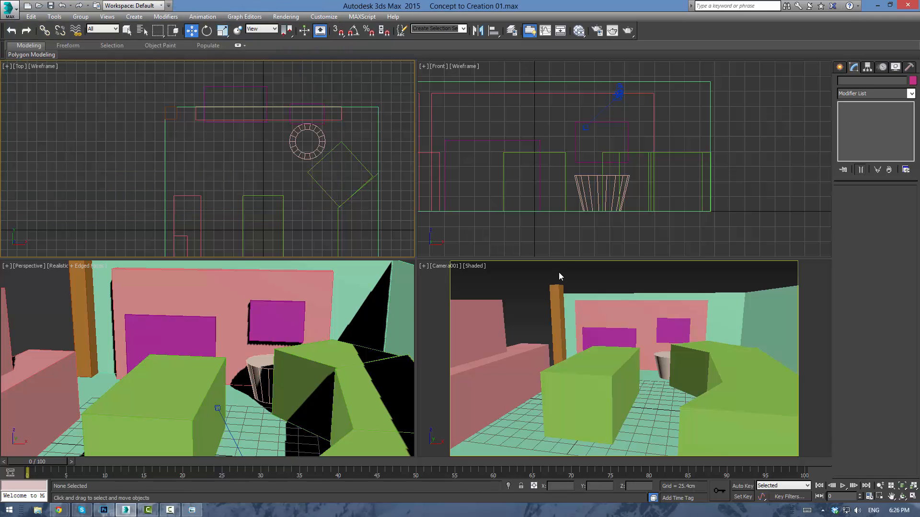
# Raise the top vertices of the room's wall mesh to a height of about 305 cm
pyautogui.click(552, 290)
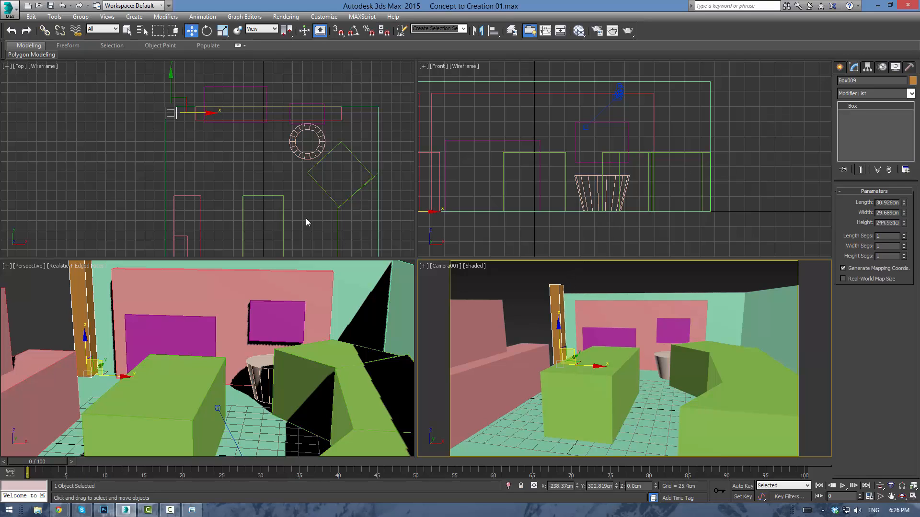
pyautogui.click(570, 301)
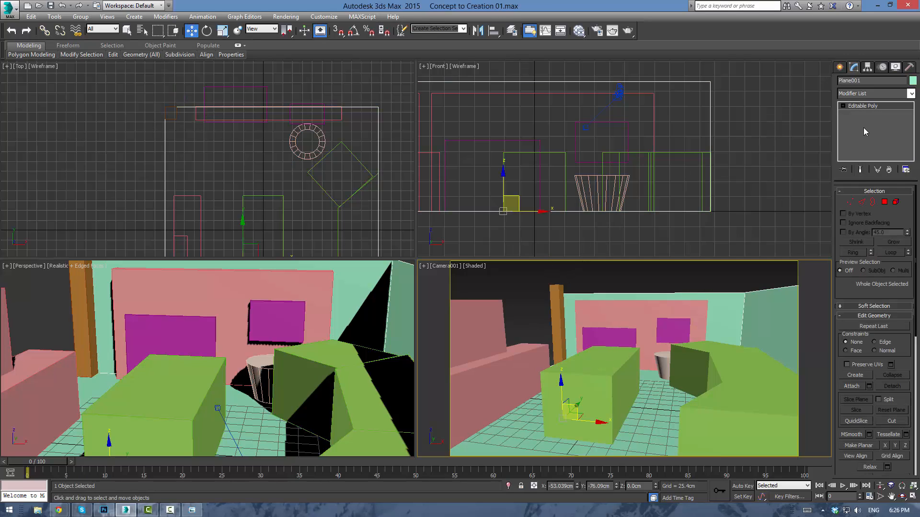
pyautogui.click(843, 106)
pyautogui.click(855, 115)
pyautogui.moveTo(495, 112); pyautogui.dragTo(573, 148, button='middle')
pyautogui.scroll(-2, 573, 149)
pyautogui.moveTo(479, 114); pyautogui.dragTo(728, 153)
pyautogui.moveTo(649, 91); pyautogui.dragTo(645, 66)
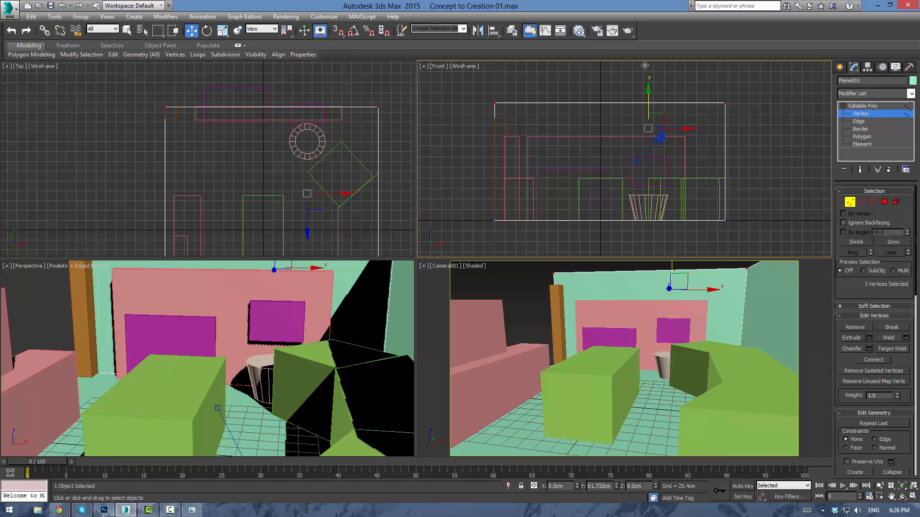
pyautogui.moveTo(644, 65); pyautogui.dragTo(647, 57)
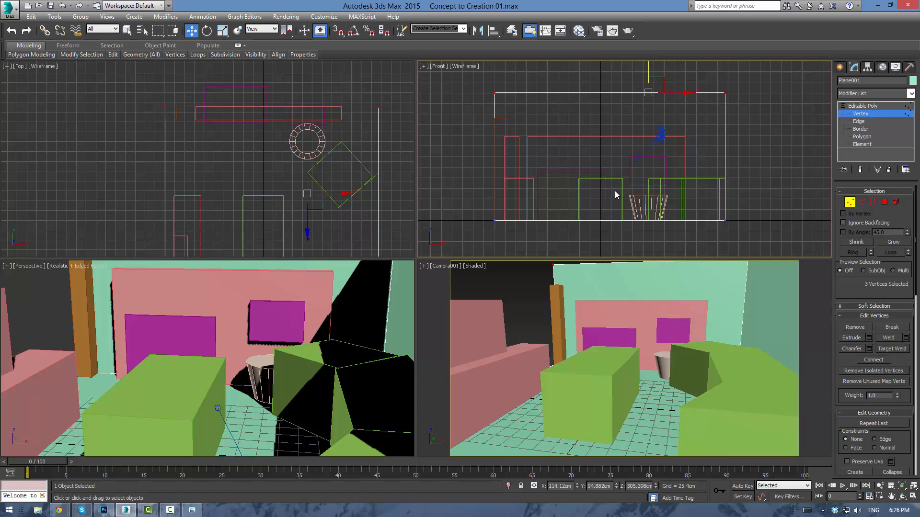
pyautogui.click(396, 158)
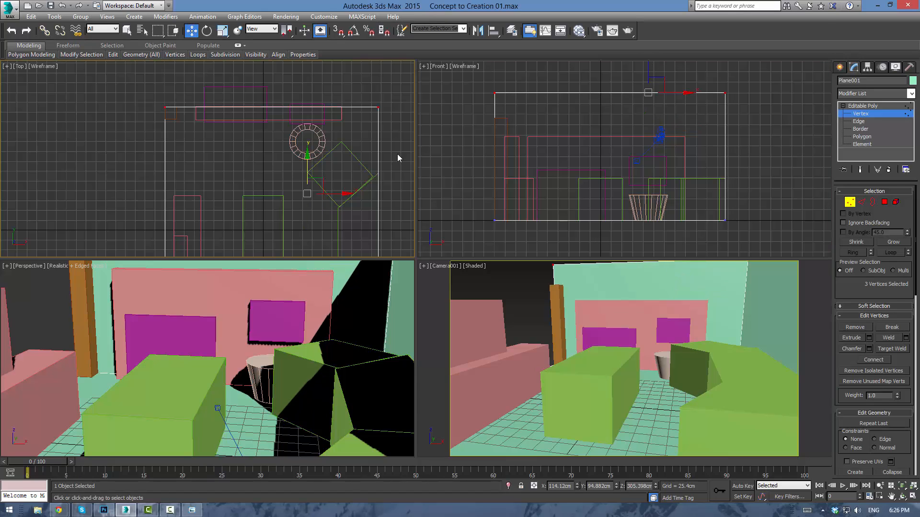
# Extend the top edge of the right wall upward and inward to the room's middle as a sloped roof plane
pyautogui.click(860, 123)
pyautogui.scroll(-5, 230, 317)
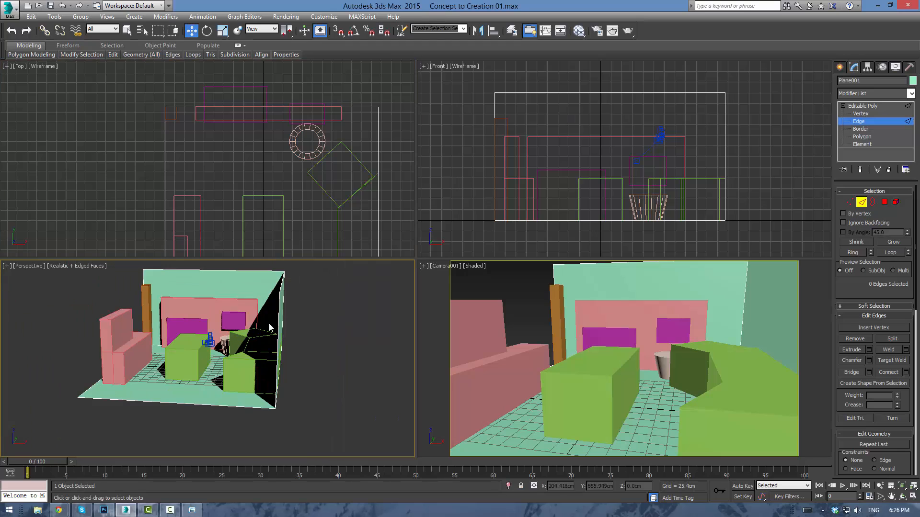
pyautogui.moveTo(277, 283); pyautogui.dragTo(356, 315, button='middle')
pyautogui.click(357, 313)
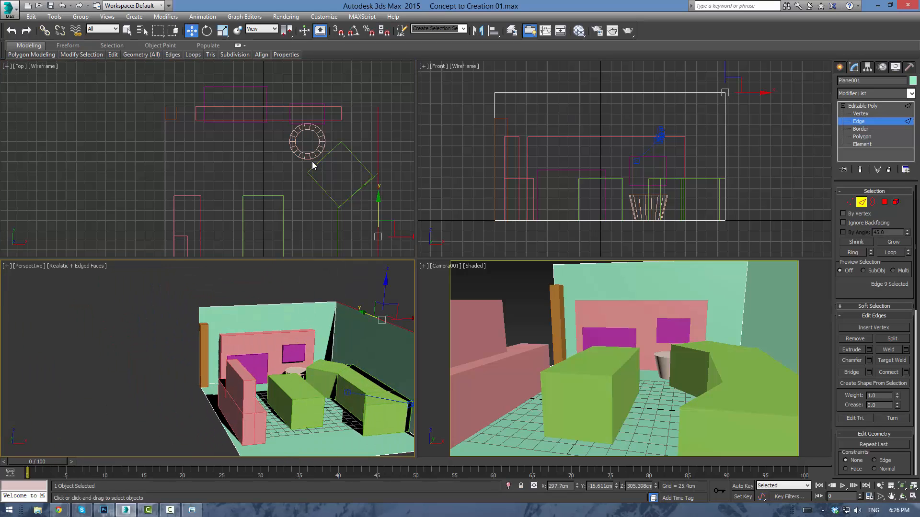
pyautogui.scroll(-3, 630, 151)
pyautogui.moveTo(681, 91); pyautogui.dragTo(654, 145, button='middle')
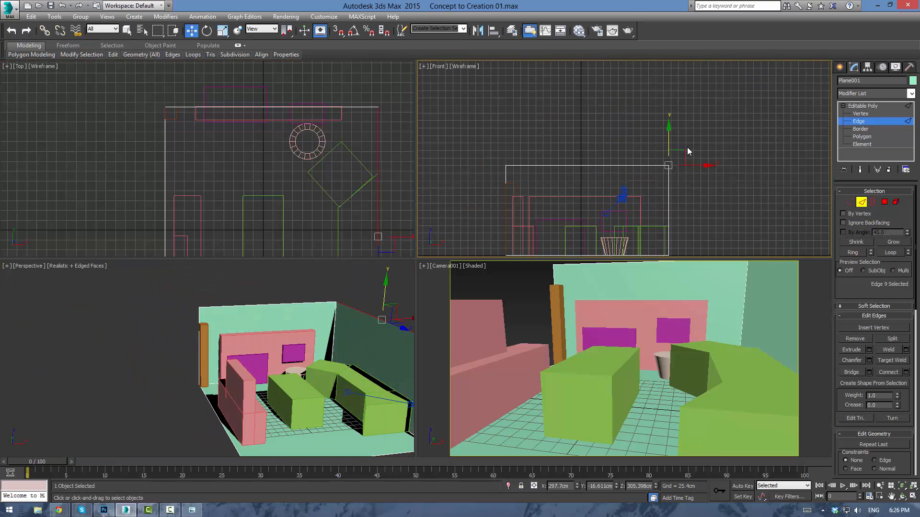
pyautogui.keyDown('shift'); pyautogui.moveTo(680, 154); pyautogui.dragTo(596, 97); pyautogui.keyUp('shift')
pyautogui.click(270, 273)
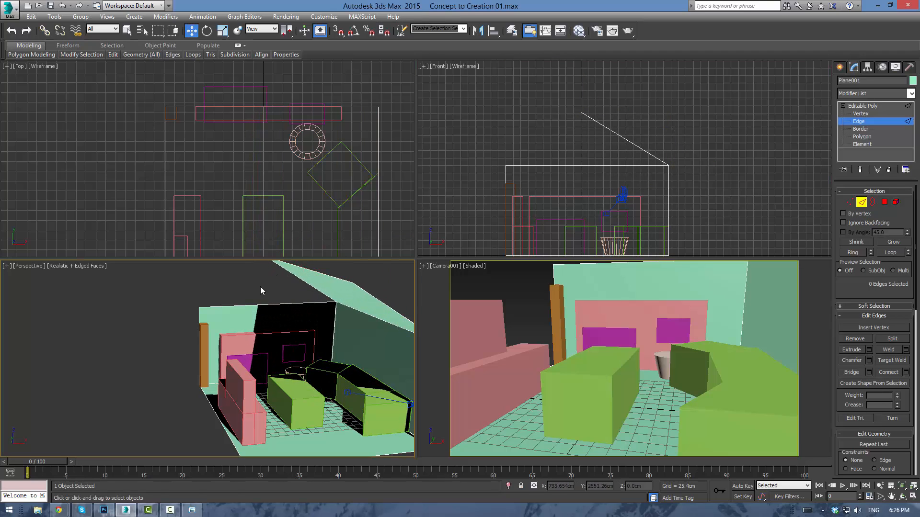
# Finish the sub-object editing of the room's wall mesh
pyautogui.scroll(-5, 261, 288)
pyautogui.keyDown('alt'); pyautogui.moveTo(271, 307); pyautogui.dragTo(208, 342, button='middle'); pyautogui.keyUp('alt')
pyautogui.scroll(6, 279, 314)
pyautogui.click(187, 333)
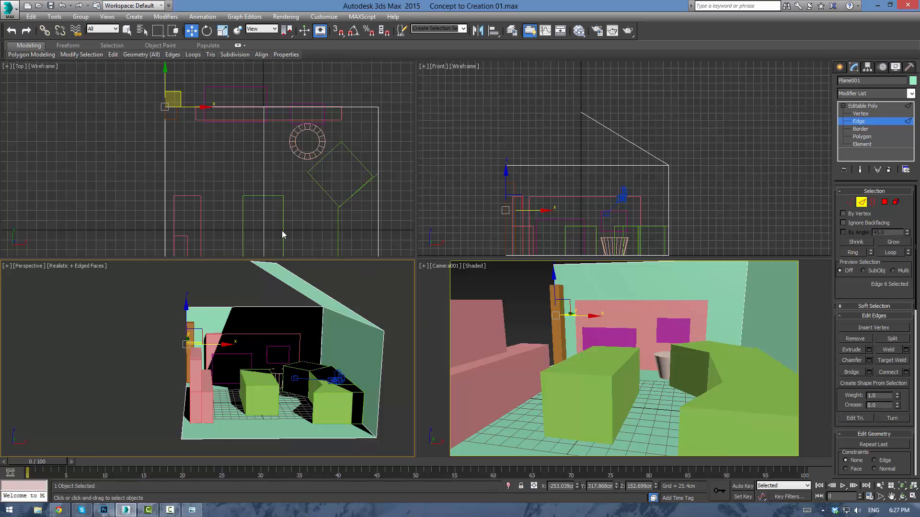
pyautogui.press('1')
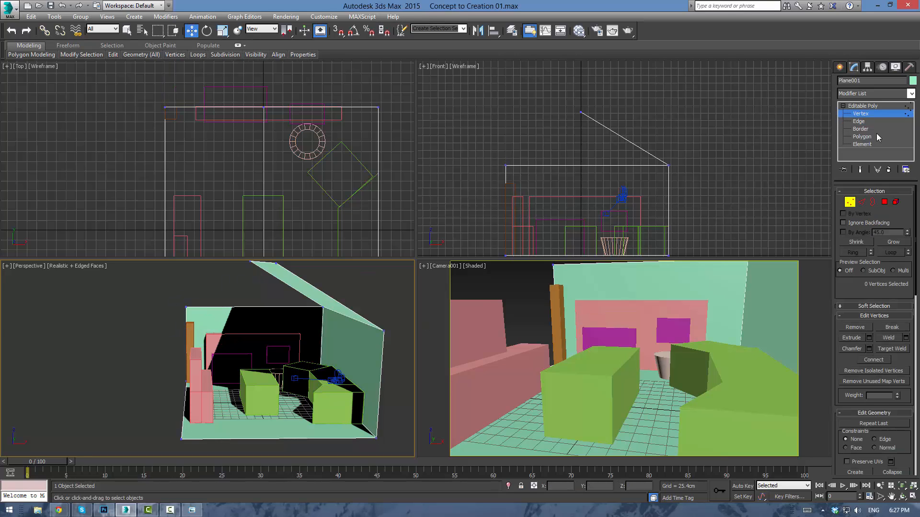
pyautogui.click(856, 106)
# Convert the orange corner post to an editable poly and raise its top vertices to wall height, about 305 cm
pyautogui.click(191, 334)
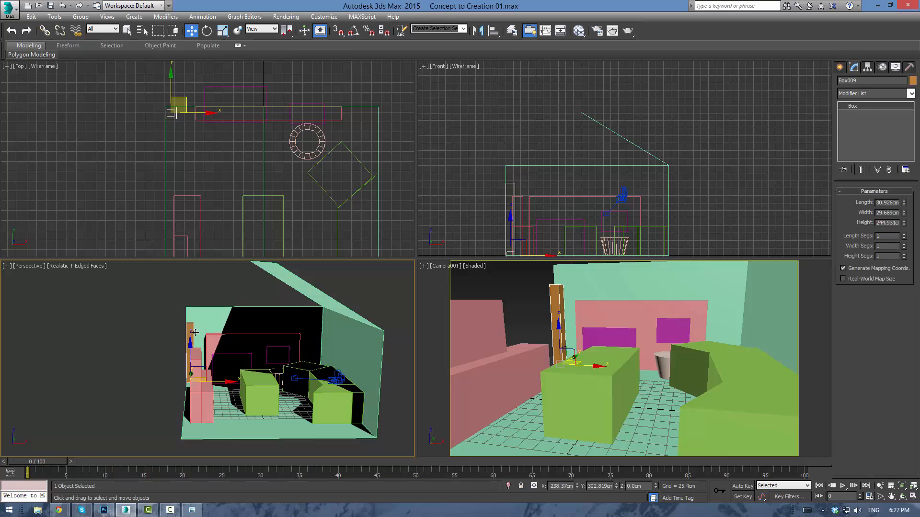
pyautogui.rightClick(812, 150)
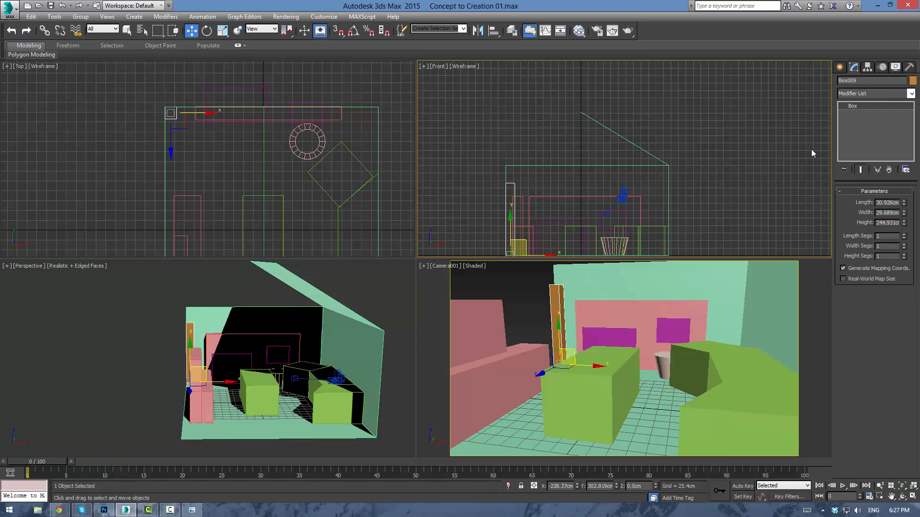
pyautogui.rightClick(177, 349)
pyautogui.hotkey('alt', 'e')
pyautogui.press('1')
pyautogui.moveTo(168, 291); pyautogui.dragTo(189, 284)
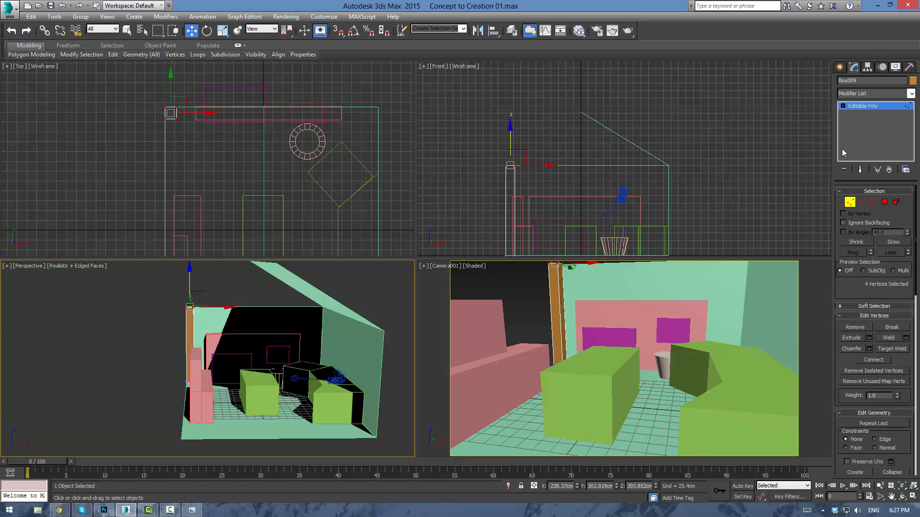
pyautogui.click(872, 108)
# Make one independent copy of the corner post in the Left view, placed higher and farther into the room
pyautogui.moveTo(204, 333); pyautogui.dragTo(209, 331, button='middle')
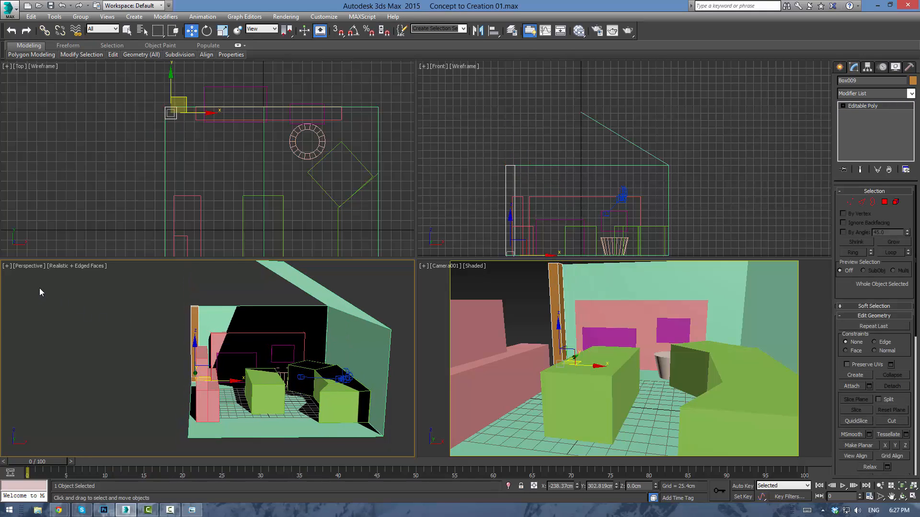
pyautogui.moveTo(211, 145); pyautogui.dragTo(205, 156, button='middle')
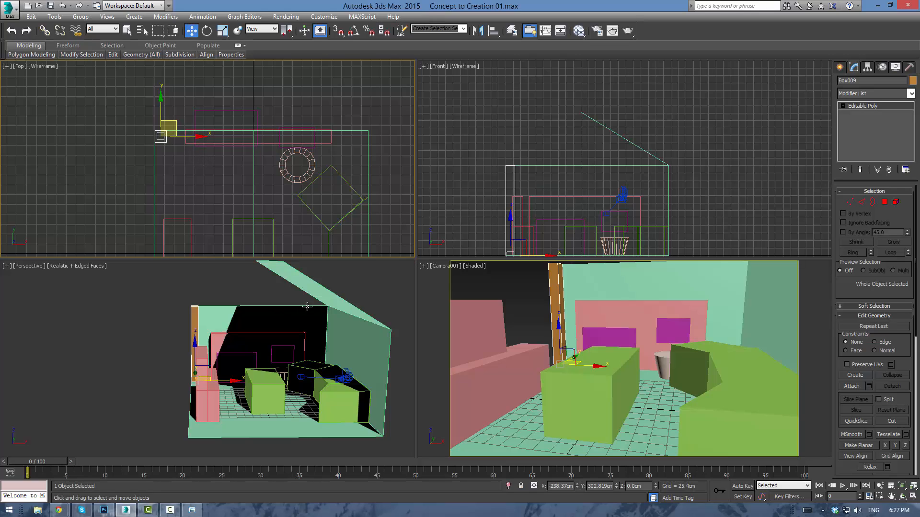
pyautogui.moveTo(307, 306); pyautogui.dragTo(298, 316, button='middle')
pyautogui.press('l')
pyautogui.moveTo(209, 324); pyautogui.dragTo(270, 322, button='middle')
pyautogui.scroll(-4, 251, 329)
pyautogui.press('F3')
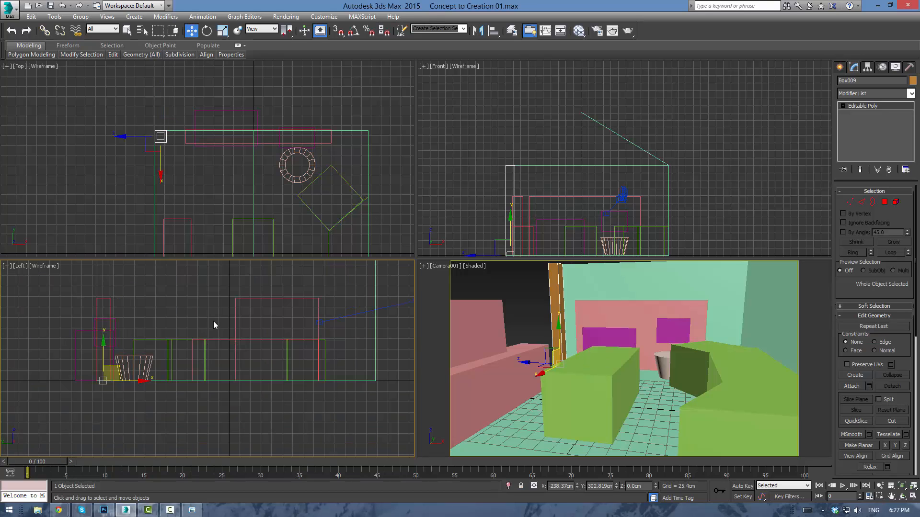
pyautogui.moveTo(214, 322); pyautogui.dragTo(275, 347, button='middle')
pyautogui.scroll(-3, 220, 326)
pyautogui.scroll(3, 218, 325)
pyautogui.moveTo(217, 326); pyautogui.dragTo(226, 328, button='middle')
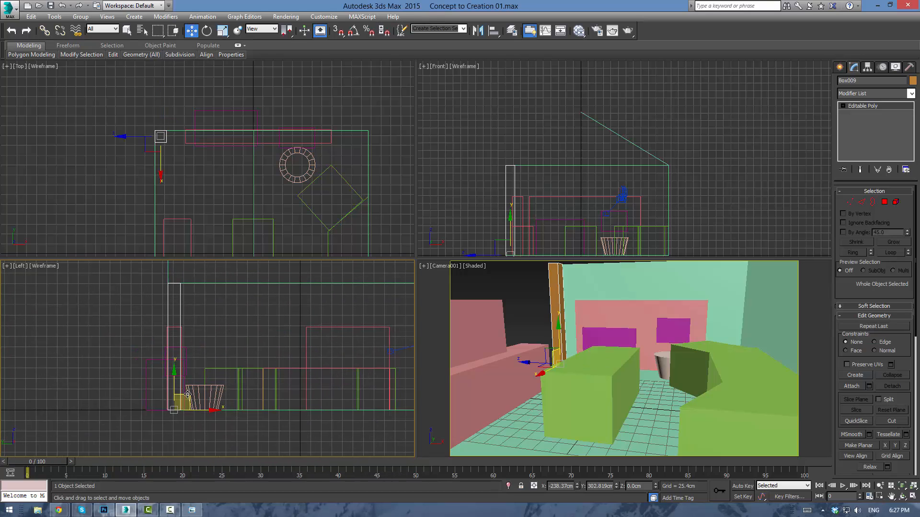
pyautogui.keyDown('shift'); pyautogui.moveTo(188, 393); pyautogui.dragTo(225, 347); pyautogui.keyUp('shift')
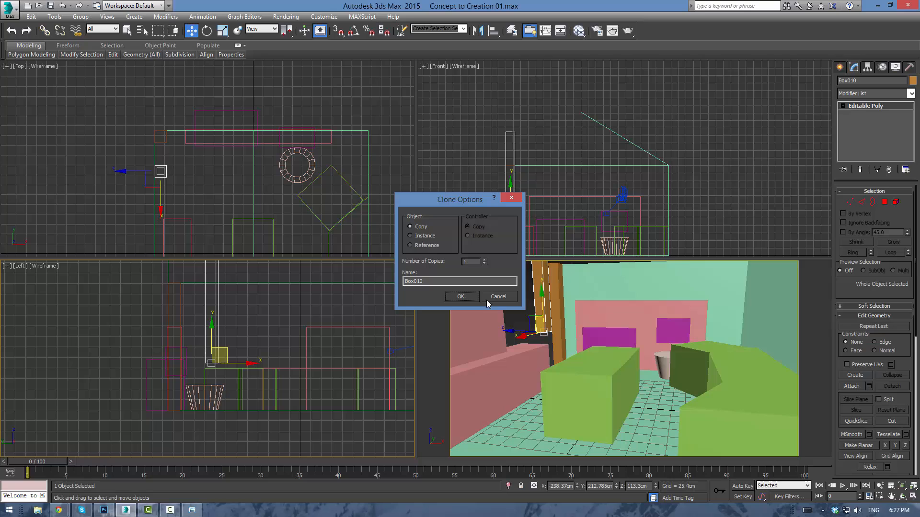
pyautogui.click(461, 297)
# Scale the copied beam to about 85 percent and tilt it 45 degrees against the corner post as a brace, using angle snap
pyautogui.moveTo(242, 325)
pyautogui.mouseDown(button='middle')
pyautogui.moveTo(237, 376)
pyautogui.moveTo(227, 375)
pyautogui.mouseUp(button='middle')
pyautogui.press('r')
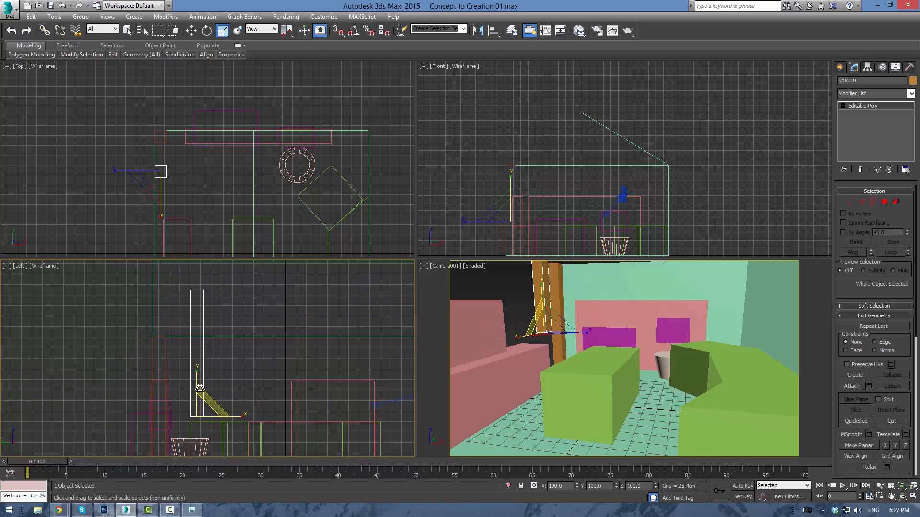
pyautogui.moveTo(199, 388); pyautogui.dragTo(176, 357)
pyautogui.press('e')
pyautogui.hotkey('ctrl', 'z')
pyautogui.press('a')
pyautogui.press('w')
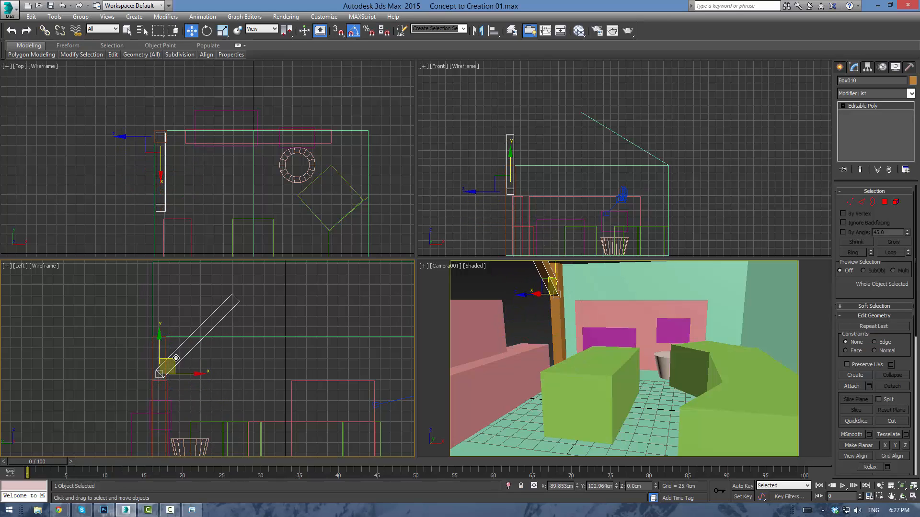
# Shorten the brace along its slope by moving its upper end vertices to a height of about 311 cm
pyautogui.press('1')
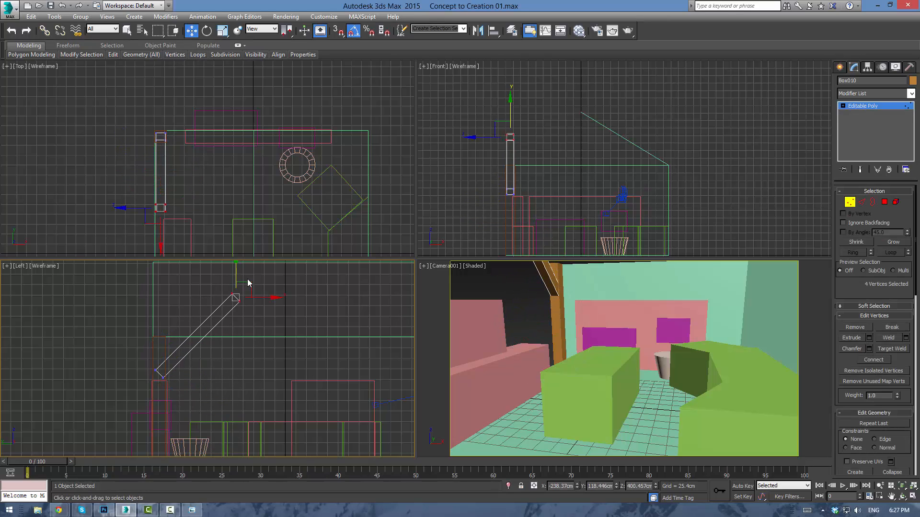
pyautogui.moveTo(242, 288); pyautogui.dragTo(207, 321)
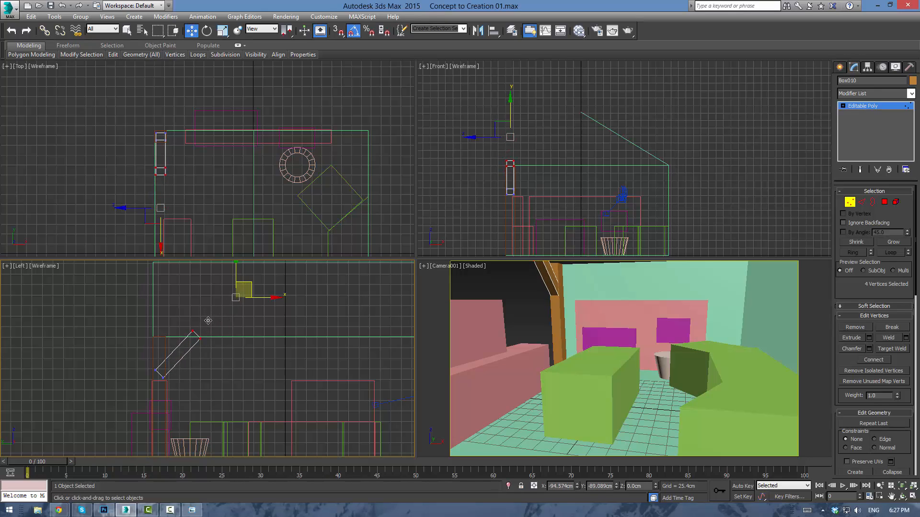
pyautogui.moveTo(208, 320); pyautogui.dragTo(208, 321)
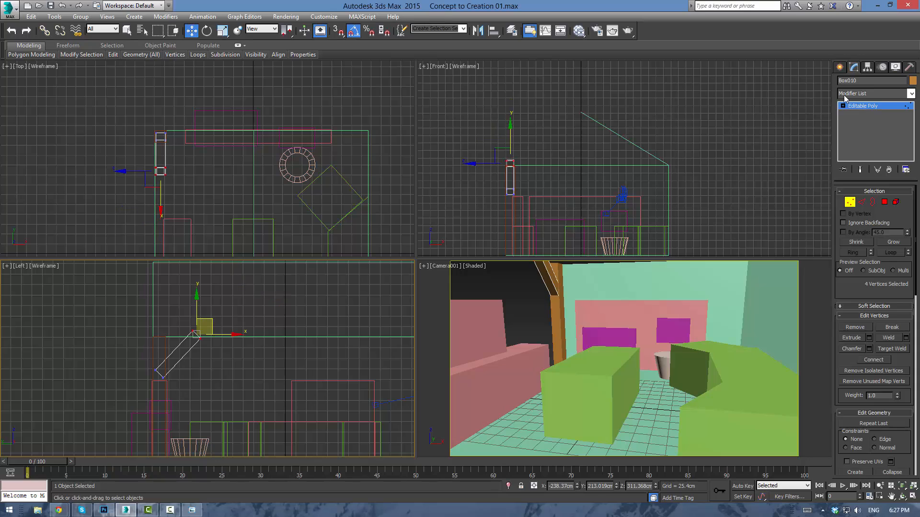
pyautogui.click(858, 107)
# Make a copy of the brace rotated 90 degrees around the vertical axis so it runs along the back wall
pyautogui.scroll(3, 122, 173)
pyautogui.moveTo(157, 147); pyautogui.dragTo(166, 173, button='middle')
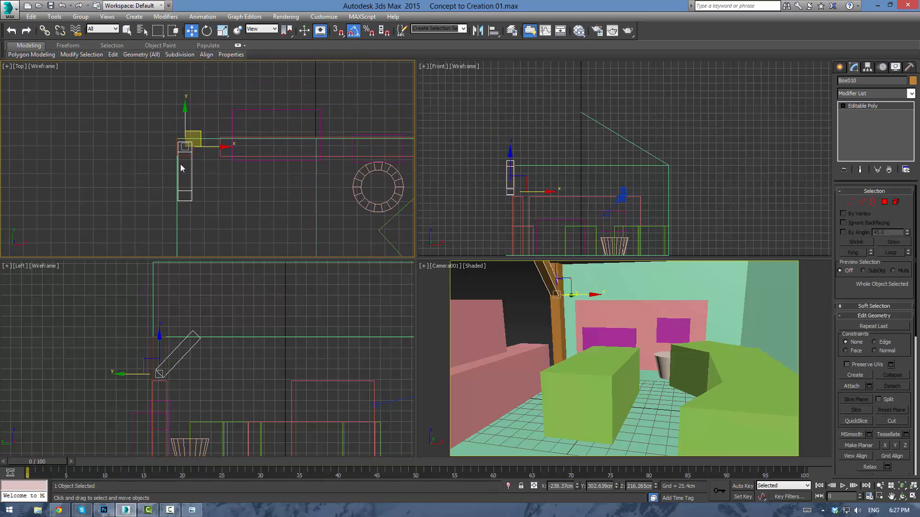
pyautogui.press('e')
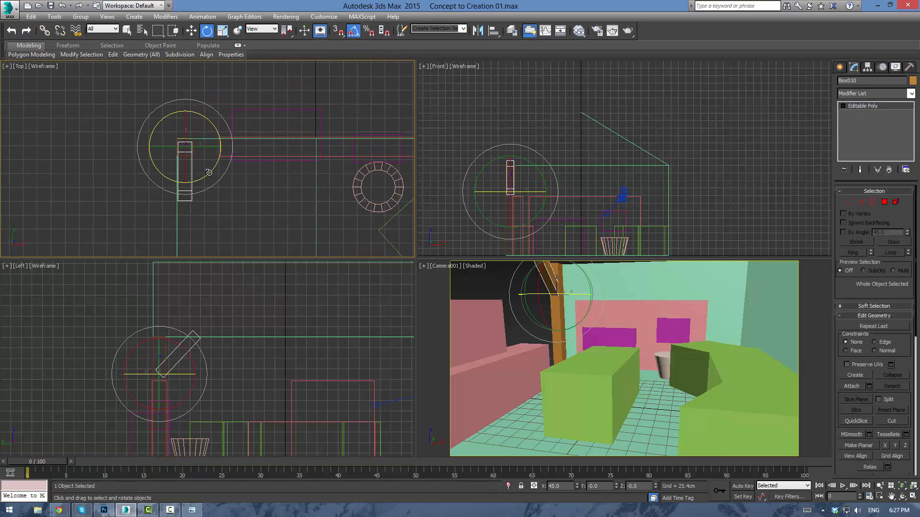
pyautogui.keyDown('shift'); pyautogui.moveTo(209, 173); pyautogui.dragTo(236, 138); pyautogui.keyUp('shift')
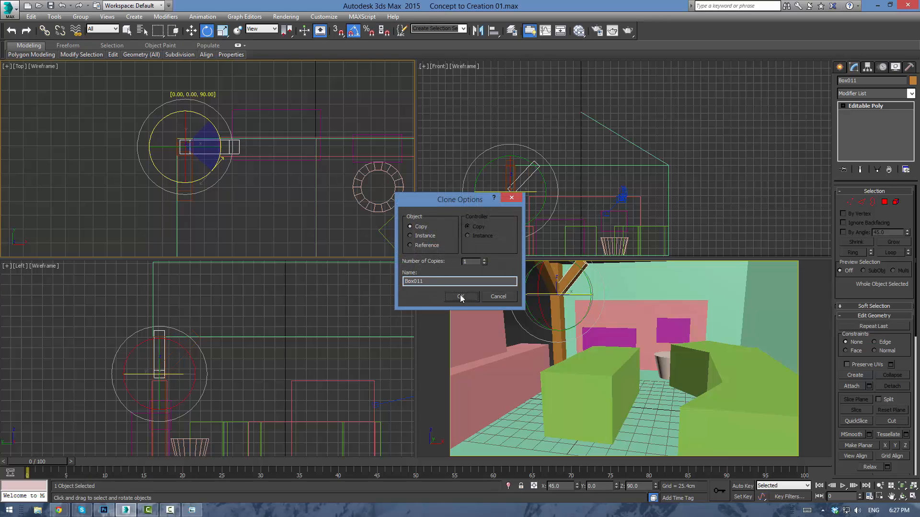
pyautogui.click(466, 300)
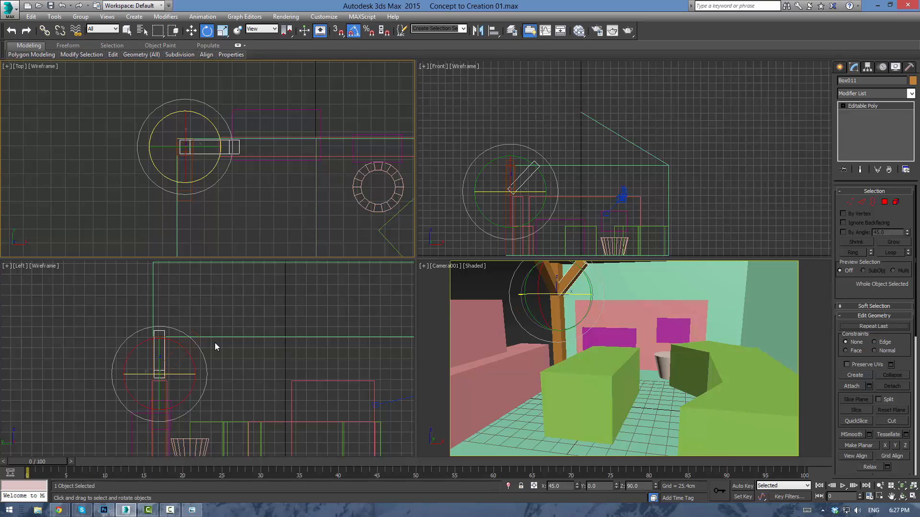
# Try to scale both braces down together uniformly
pyautogui.click(496, 292)
pyautogui.click(548, 276)
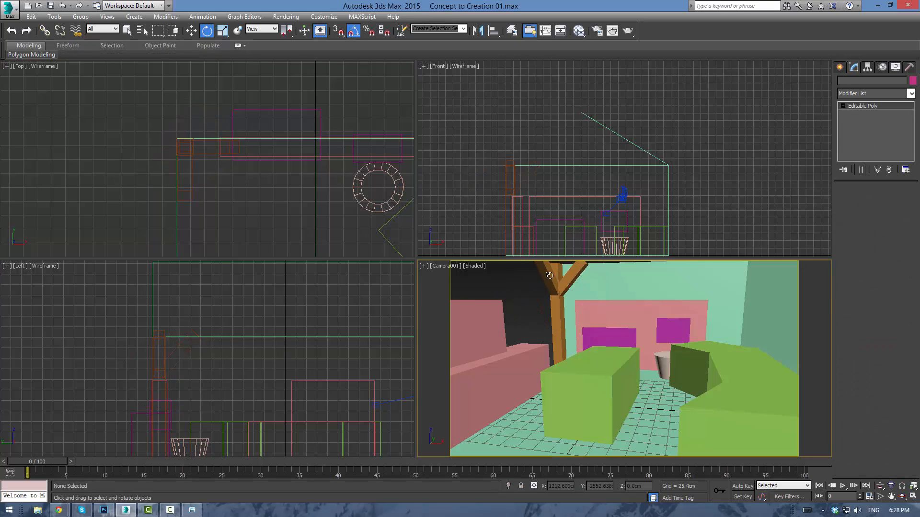
pyautogui.keyDown('ctrl'); pyautogui.click(570, 274); pyautogui.keyUp('ctrl')
pyautogui.press('r')
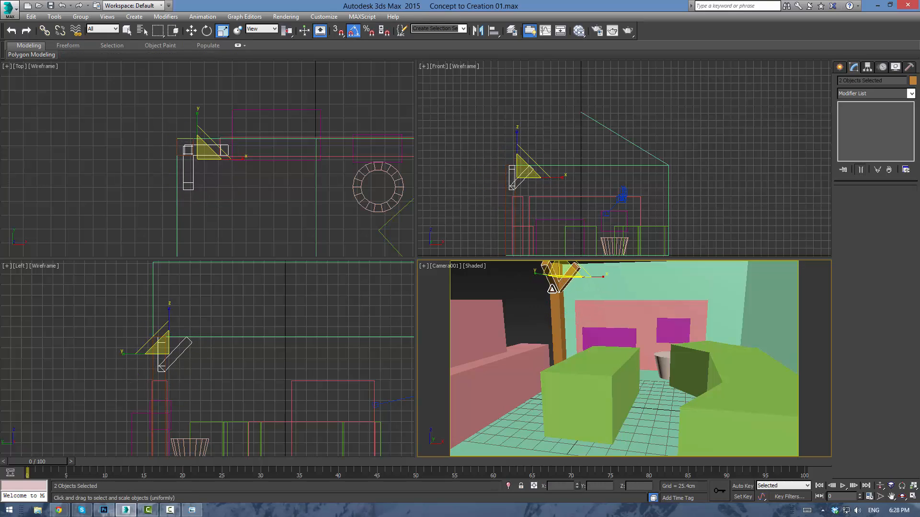
# Scale the brace along the left wall uniformly down to about 57 percent so it is thinner than the post
pyautogui.click(211, 199)
pyautogui.click(191, 170)
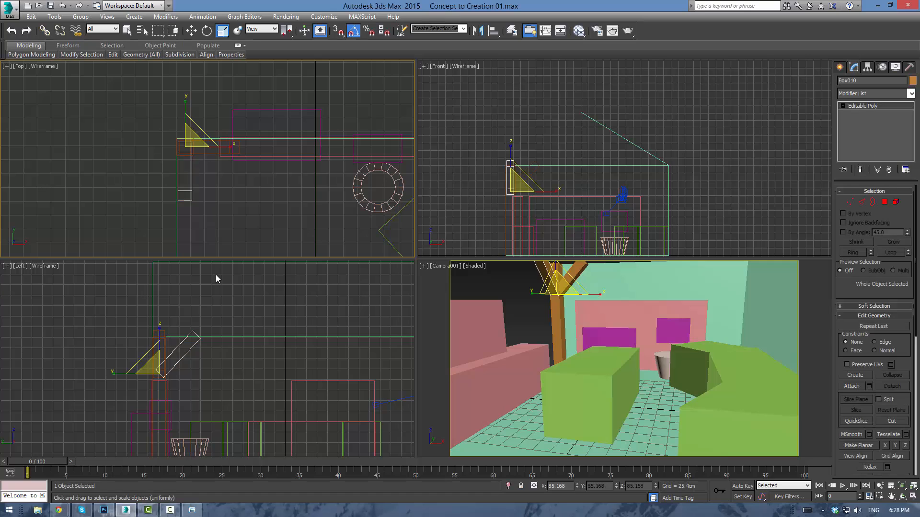
pyautogui.middleClick(233, 327)
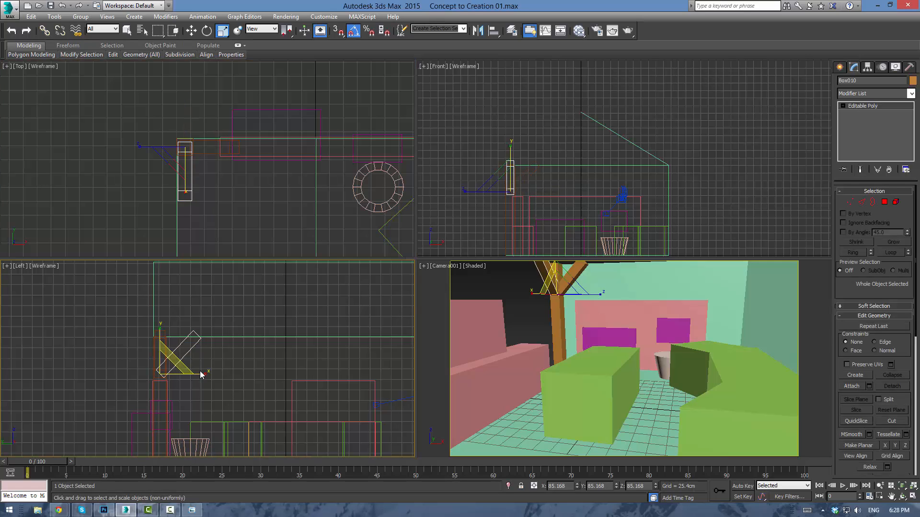
pyautogui.moveTo(203, 374); pyautogui.dragTo(184, 373)
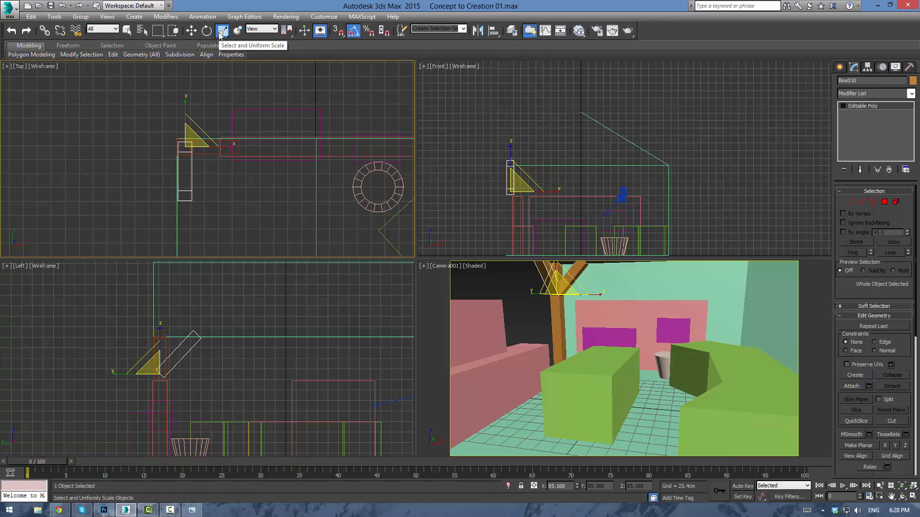
pyautogui.middleClick(284, 335)
pyautogui.moveTo(284, 335); pyautogui.dragTo(282, 351, button='middle')
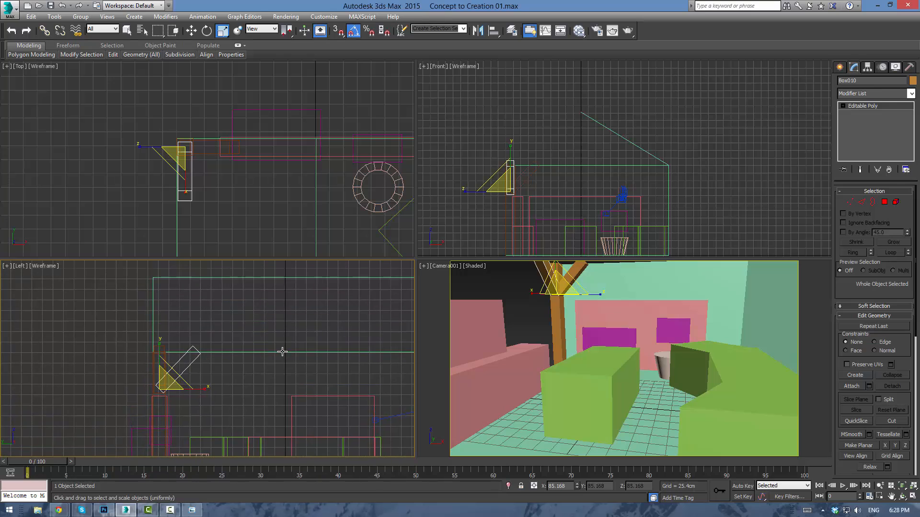
pyautogui.press('p')
pyautogui.press('F3')
pyautogui.moveTo(214, 367)
pyautogui.mouseDown(button='middle')
pyautogui.moveTo(265, 328)
pyautogui.moveTo(206, 349)
pyautogui.moveTo(209, 328)
pyautogui.moveTo(170, 336)
pyautogui.moveTo(160, 353)
pyautogui.moveTo(127, 351)
pyautogui.moveTo(258, 381)
pyautogui.mouseUp(button='middle')
pyautogui.moveTo(257, 381); pyautogui.dragTo(257, 407)
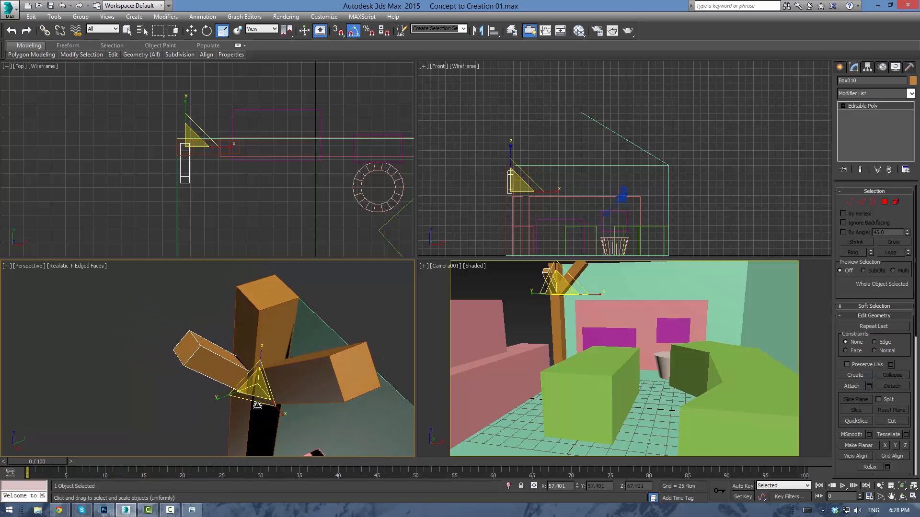
# Lengthen the thinned brace by moving its outer end vertices outward and upward along its slope
pyautogui.press('1')
pyautogui.moveTo(233, 340); pyautogui.dragTo(217, 337, button='middle')
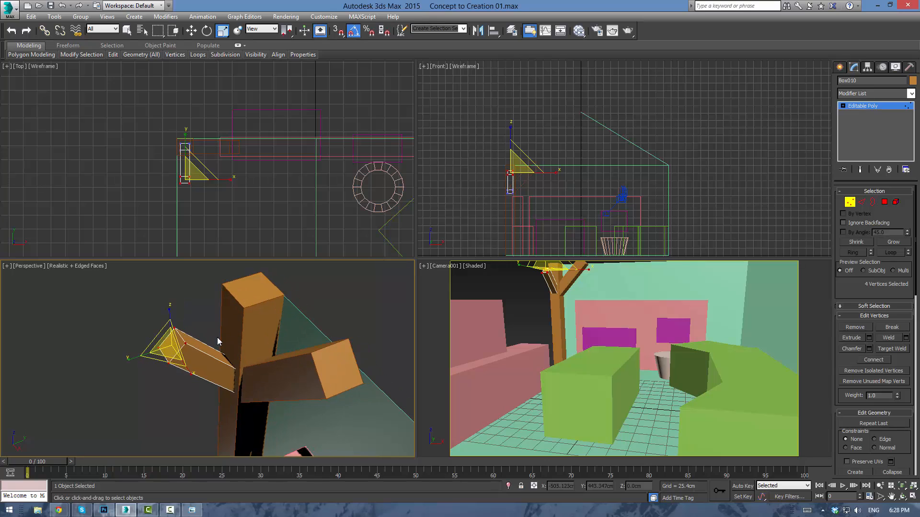
pyautogui.press('w')
pyautogui.keyDown('alt'); pyautogui.moveTo(232, 408); pyautogui.dragTo(191, 387, button='middle'); pyautogui.keyUp('alt')
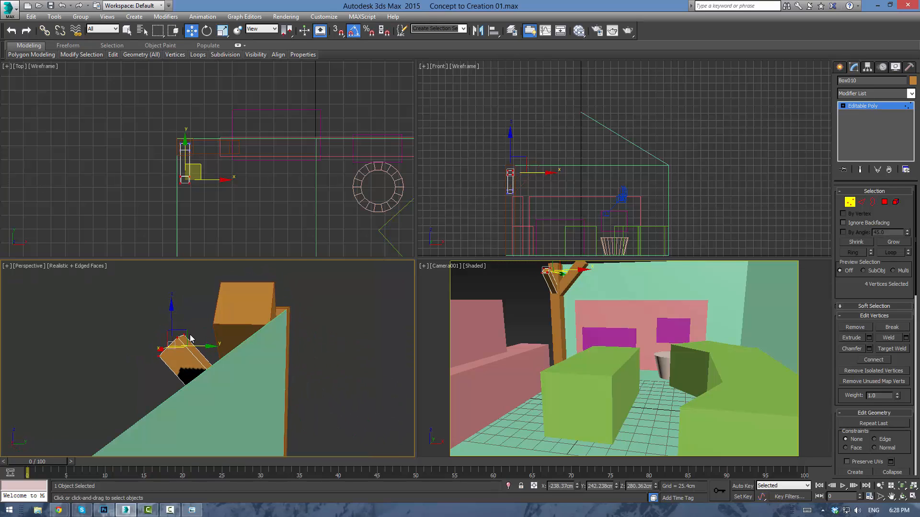
pyautogui.moveTo(186, 332); pyautogui.dragTo(104, 277)
pyautogui.moveTo(184, 304)
pyautogui.keyDown('alt'); pyautogui.mouseDown(button='middle')
pyautogui.moveTo(255, 328)
pyautogui.moveTo(171, 295)
pyautogui.mouseUp(button='middle'); pyautogui.keyUp('alt')
pyautogui.click(171, 295)
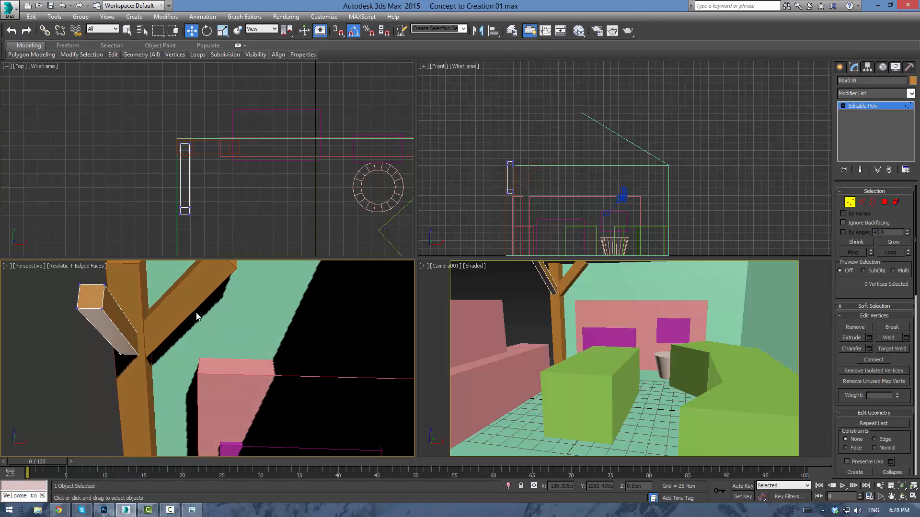
pyautogui.click(864, 106)
# Delete the thicker brace along the back wall and replace it with a copy of the thinner brace rotated 90 degrees
pyautogui.press('Delete')
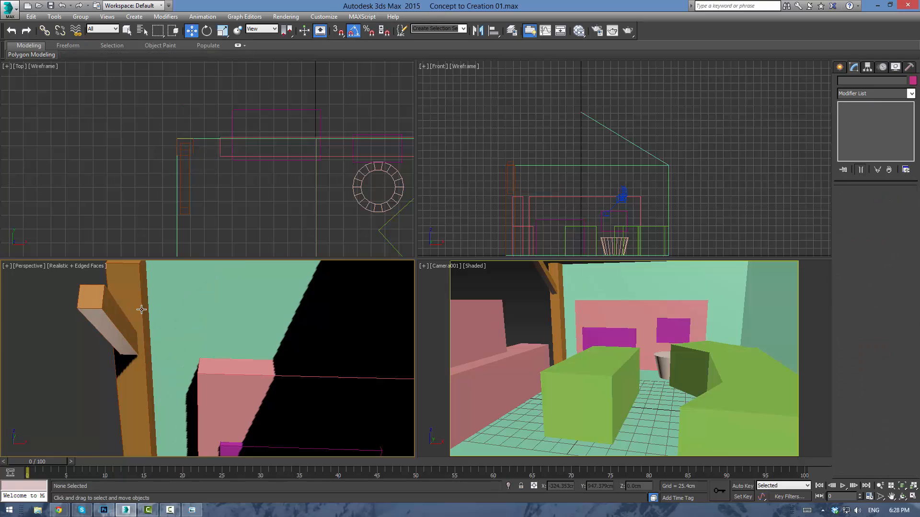
pyautogui.click(108, 306)
pyautogui.moveTo(242, 164); pyautogui.dragTo(249, 192, button='middle')
pyautogui.press('e')
pyautogui.keyDown('shift'); pyautogui.moveTo(215, 197); pyautogui.dragTo(401, 242); pyautogui.keyUp('shift')
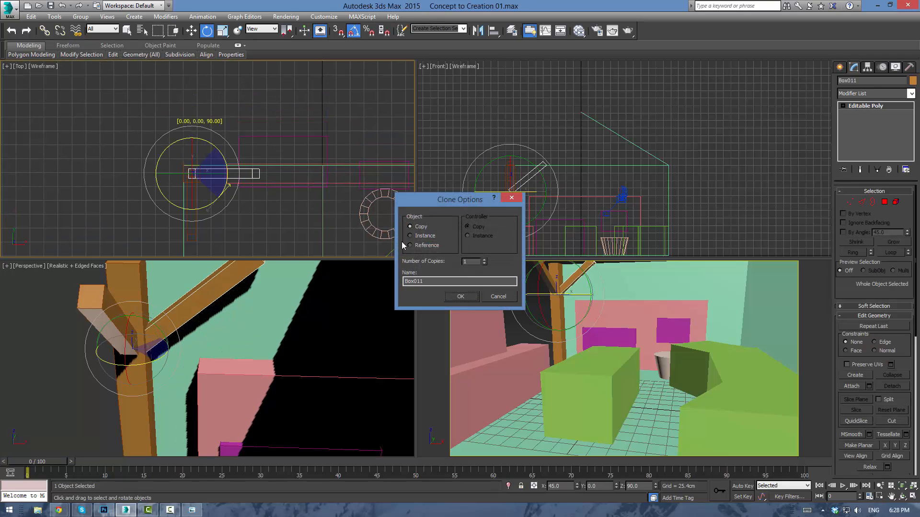
pyautogui.click(471, 298)
pyautogui.click(318, 235)
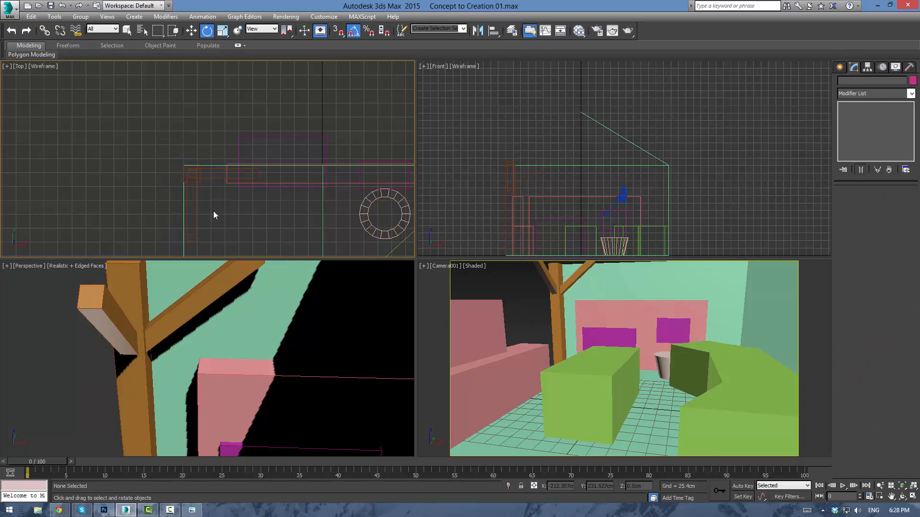
# Copy the back-left corner post with its two braces along the back wall toward the right corner
pyautogui.scroll(-4, 233, 218)
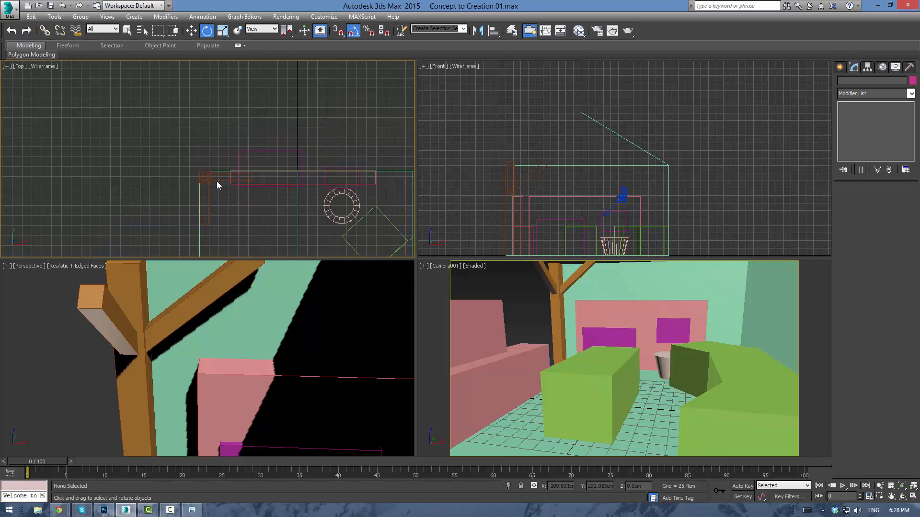
pyautogui.click(203, 181)
pyautogui.moveTo(272, 206); pyautogui.dragTo(169, 194, button='middle')
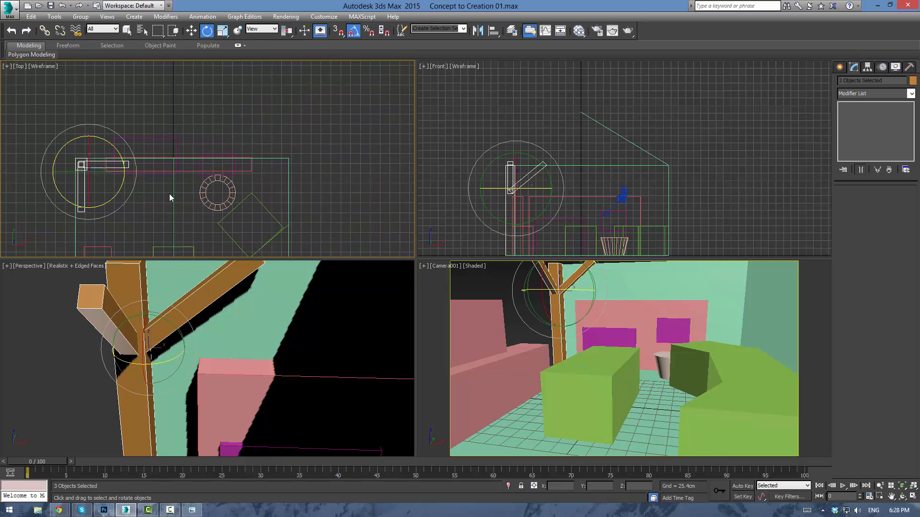
pyautogui.press('w')
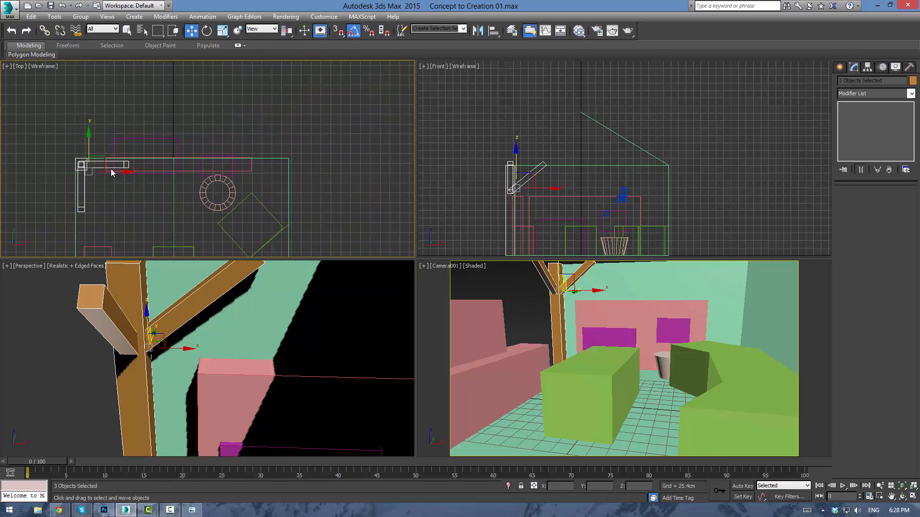
pyautogui.moveTo(115, 172); pyautogui.dragTo(277, 177)
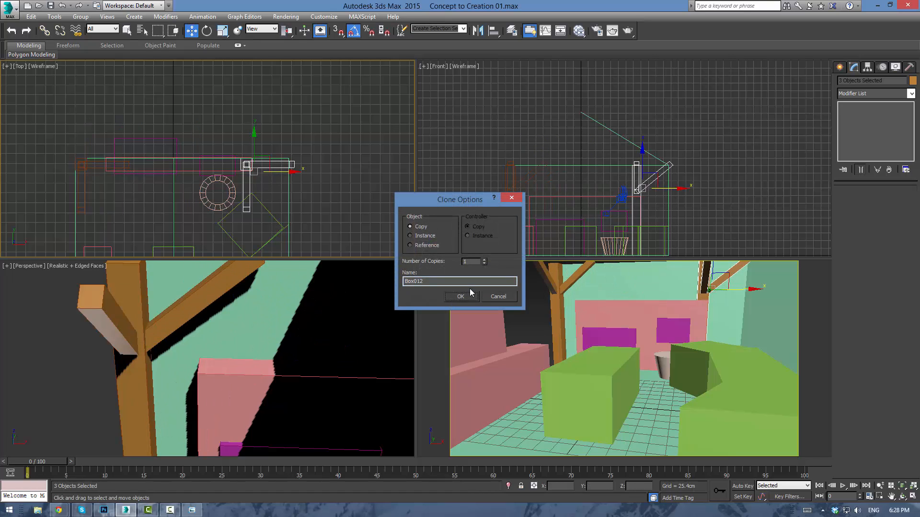
pyautogui.click(463, 295)
# Rotate the copied post and braces 90 degrees clockwise in plan and fit them into the back-right corner
pyautogui.press('e')
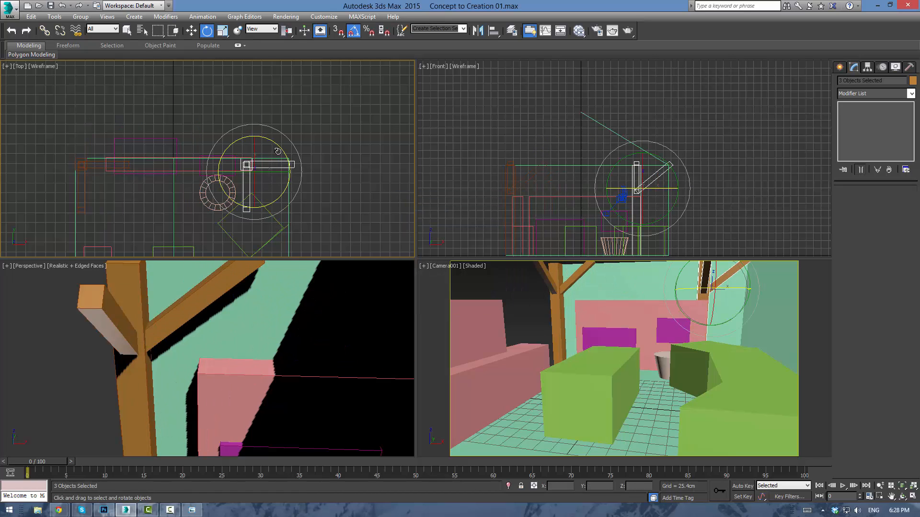
pyautogui.moveTo(280, 147); pyautogui.dragTo(295, 204)
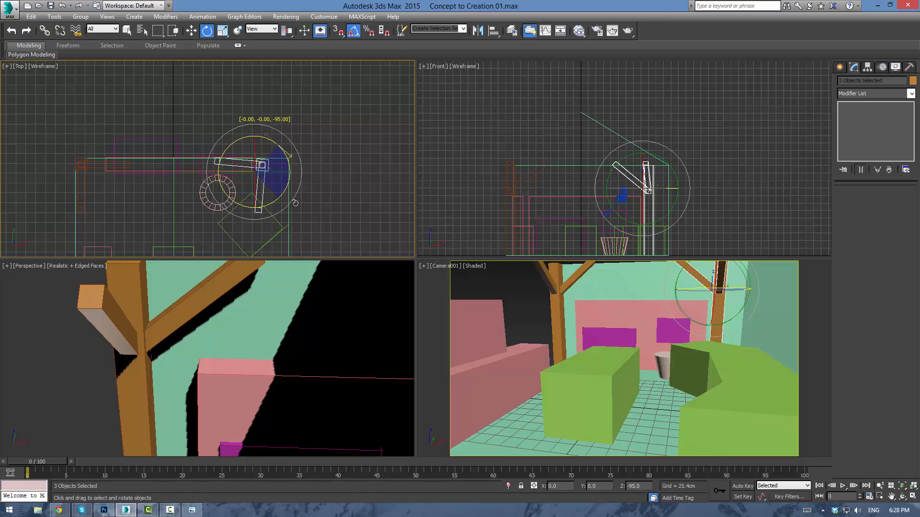
pyautogui.press('w')
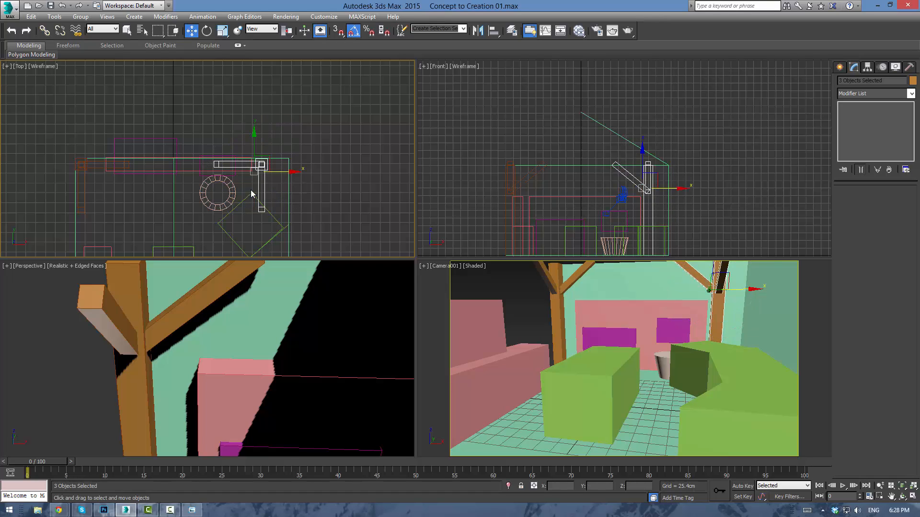
pyautogui.moveTo(283, 178); pyautogui.dragTo(305, 173)
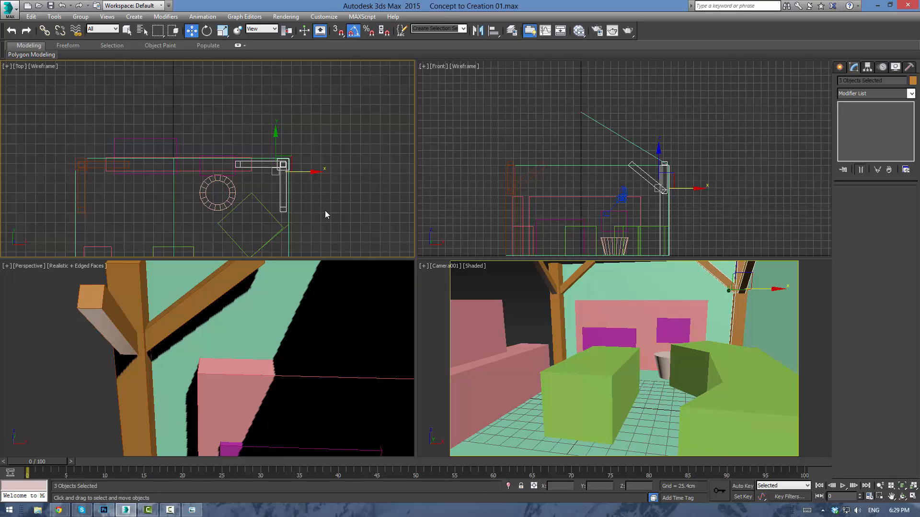
# Copy both back corner posts with all their braces to the front end of the room
pyautogui.keyDown('ctrl'); pyautogui.moveTo(96, 176); pyautogui.dragTo(79, 163); pyautogui.keyUp('ctrl')
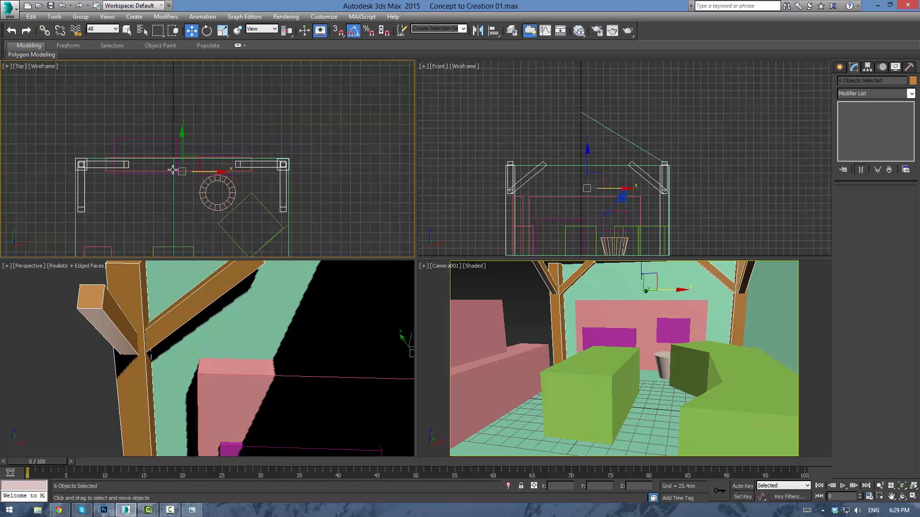
pyautogui.scroll(-3, 183, 186)
pyautogui.moveTo(184, 224); pyautogui.dragTo(186, 135, button='middle')
pyautogui.scroll(-3, 183, 186)
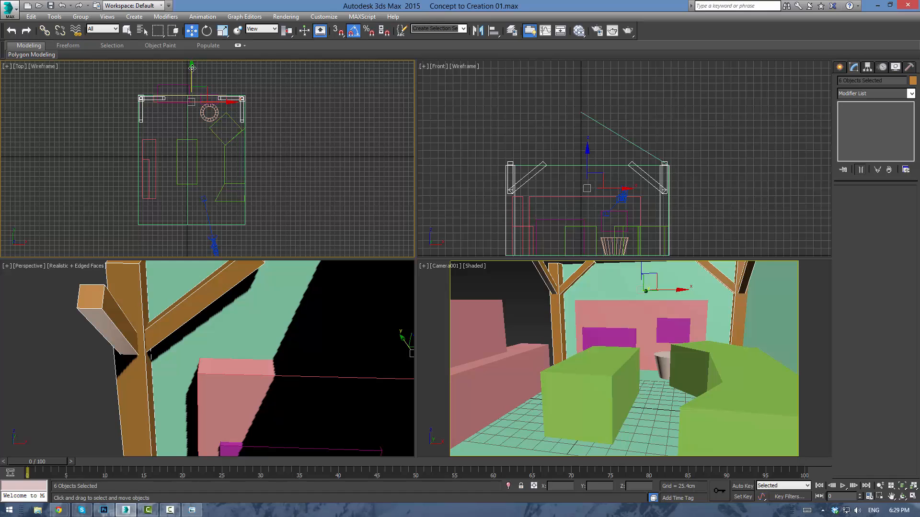
pyautogui.keyDown('shift'); pyautogui.moveTo(191, 93); pyautogui.dragTo(190, 208); pyautogui.keyUp('shift')
pyautogui.click(470, 294)
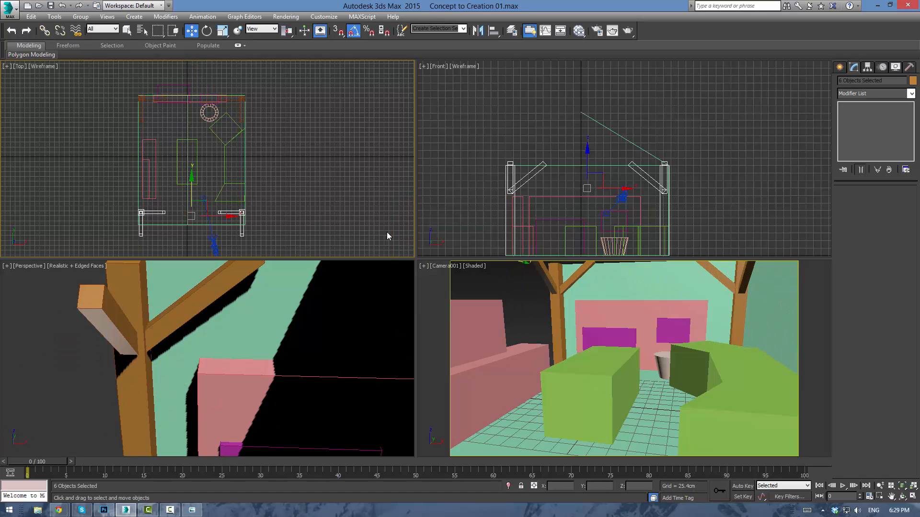
# Rotate the front post assemblies 180 degrees in plan and align them with the room's front corners
pyautogui.press('e')
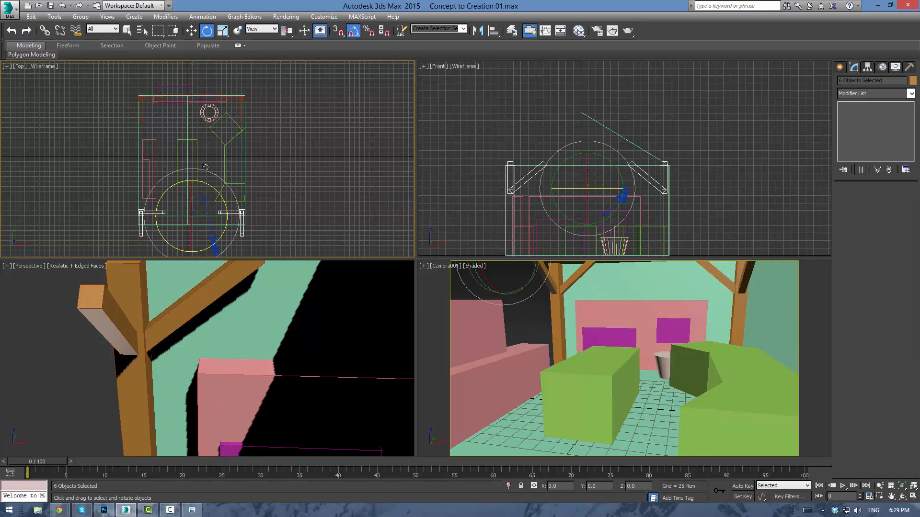
pyautogui.moveTo(221, 195); pyautogui.dragTo(158, 135)
pyautogui.moveTo(261, 201); pyautogui.dragTo(274, 177, button='middle')
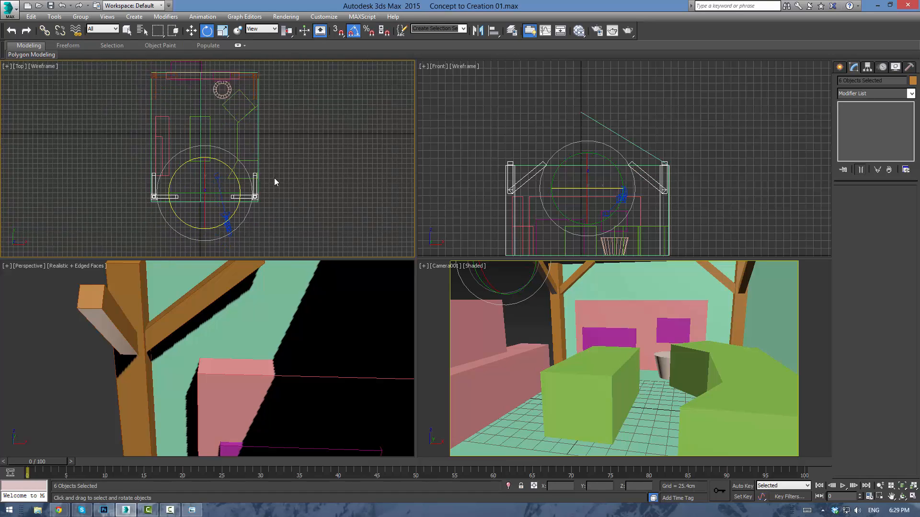
pyautogui.scroll(2, 274, 178)
pyautogui.press('w')
pyautogui.moveTo(176, 167); pyautogui.dragTo(176, 171)
pyautogui.click(340, 186)
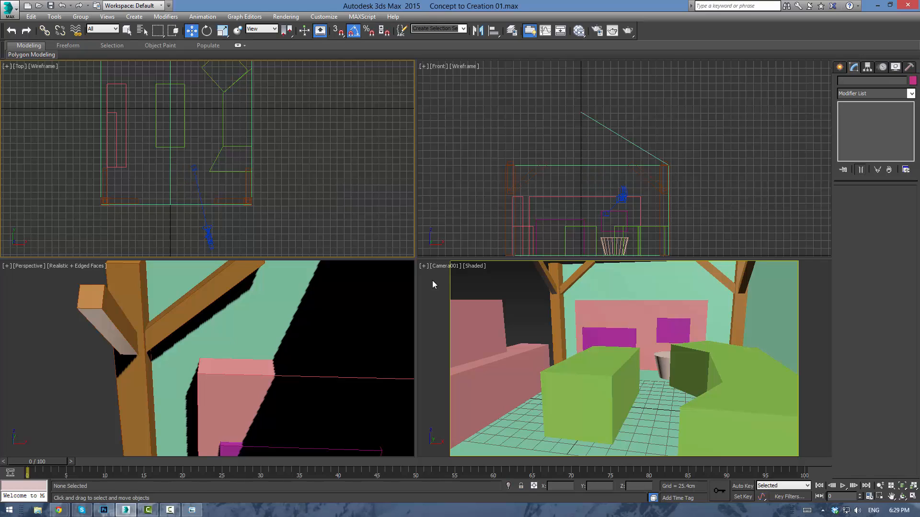
# Copy the front-left post rotated 90 degrees into a horizontal beam and raise it to the top of the posts
pyautogui.scroll(-10, 335, 326)
pyautogui.keyDown('alt'); pyautogui.moveTo(346, 331); pyautogui.dragTo(301, 334, button='middle'); pyautogui.keyUp('alt')
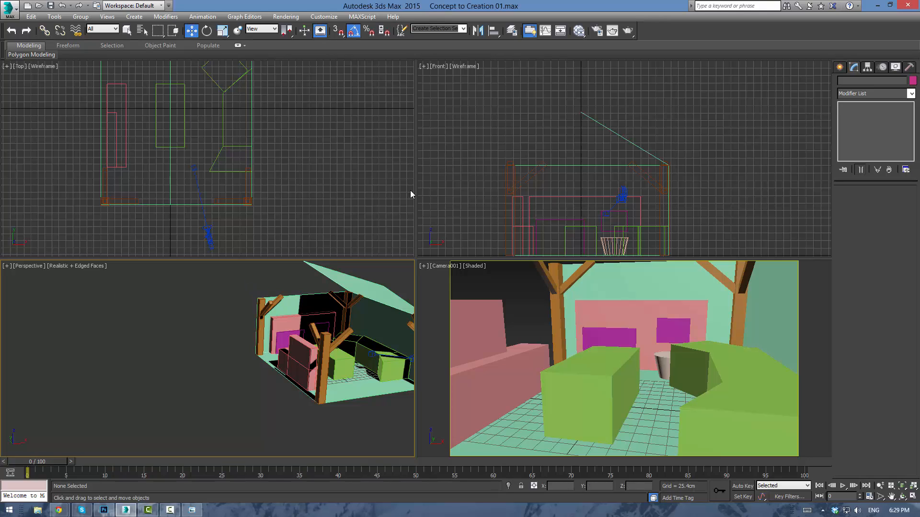
pyautogui.click(507, 204)
pyautogui.press('e')
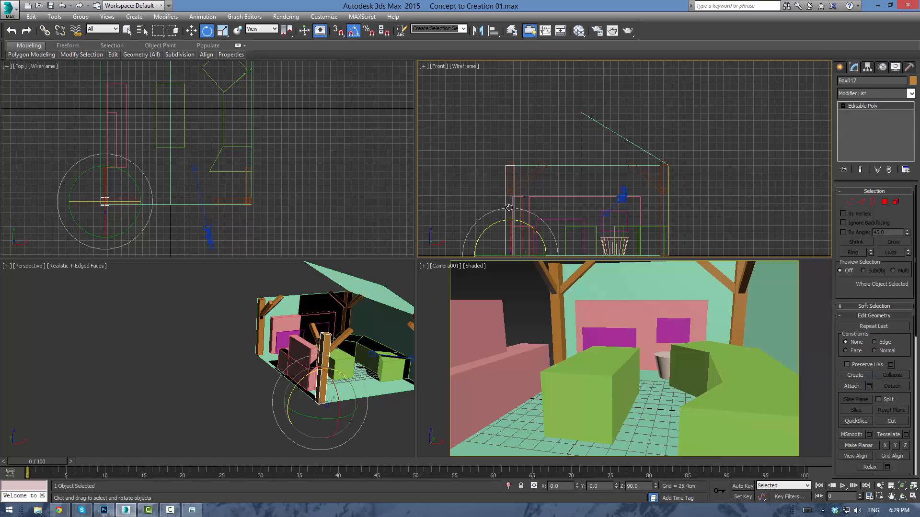
pyautogui.keyDown('shift'); pyautogui.moveTo(525, 227); pyautogui.dragTo(552, 271); pyautogui.keyUp('shift')
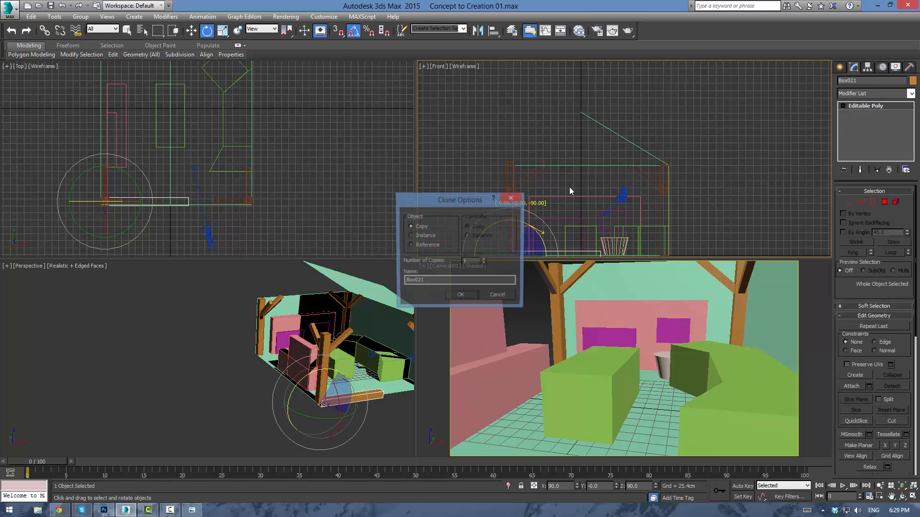
pyautogui.click(459, 297)
pyautogui.moveTo(546, 195); pyautogui.dragTo(488, 174, button='middle')
pyautogui.press('w')
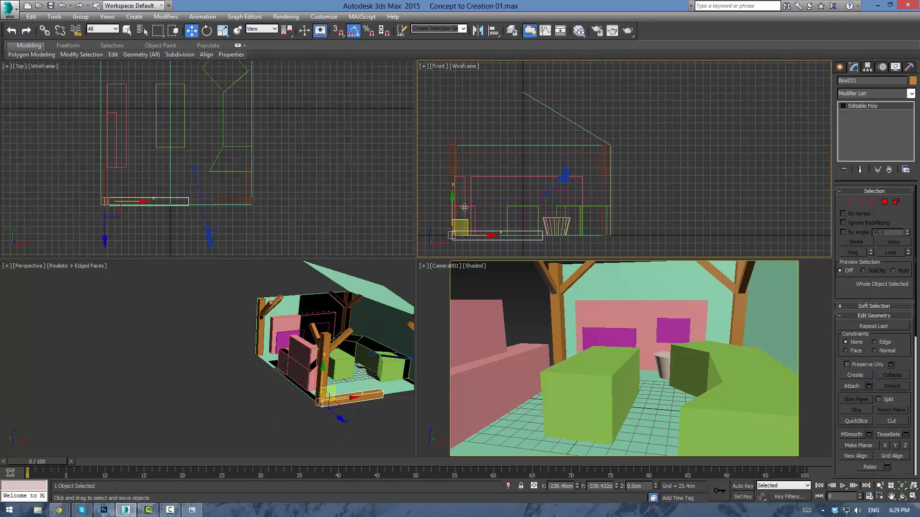
pyautogui.moveTo(464, 207); pyautogui.dragTo(464, 129)
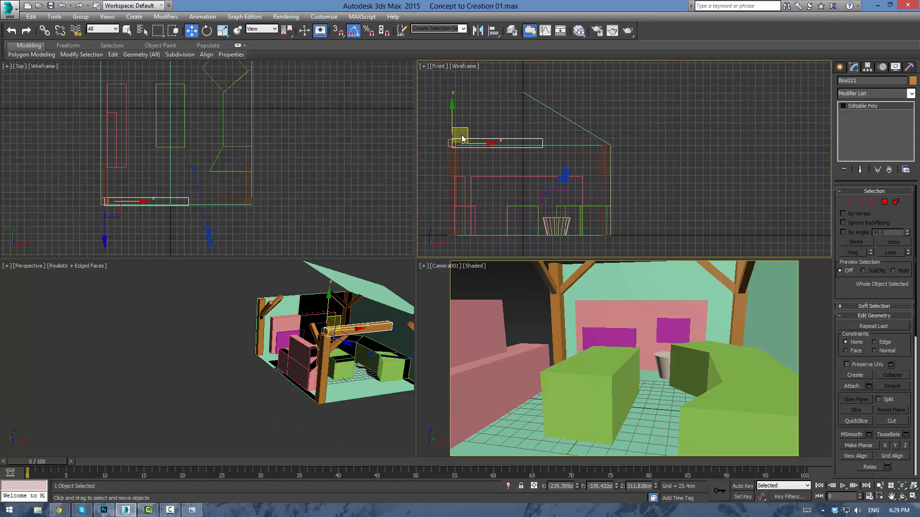
# Extend the beam's right end vertices so it spans across to the front-right post
pyautogui.press('1')
pyautogui.moveTo(574, 143); pyautogui.dragTo(641, 143)
pyautogui.moveTo(299, 311); pyautogui.dragTo(250, 355, button='middle')
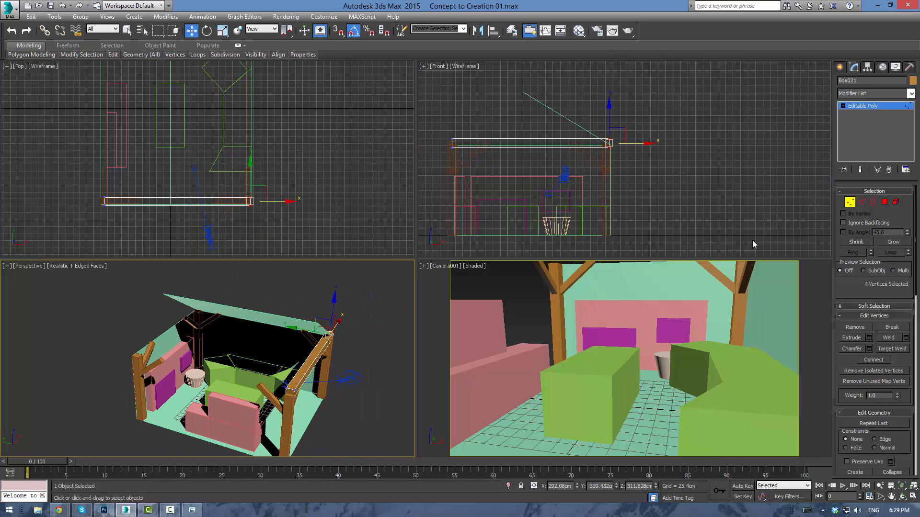
pyautogui.click(858, 106)
# Move the spanning beam from the front of the room onto the back corner posts
pyautogui.moveTo(102, 169); pyautogui.dragTo(111, 246, button='middle')
pyautogui.moveTo(111, 247); pyautogui.dragTo(158, 68)
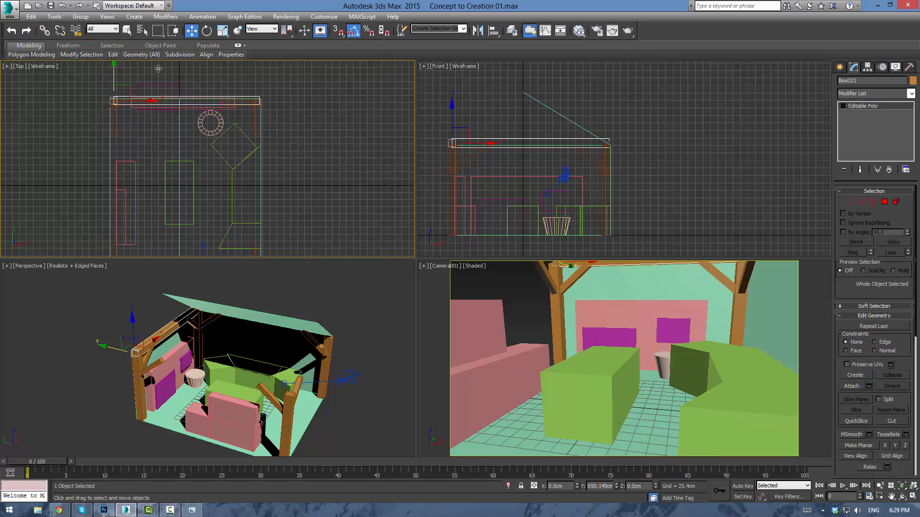
pyautogui.moveTo(158, 68); pyautogui.dragTo(159, 69)
pyautogui.click(488, 285)
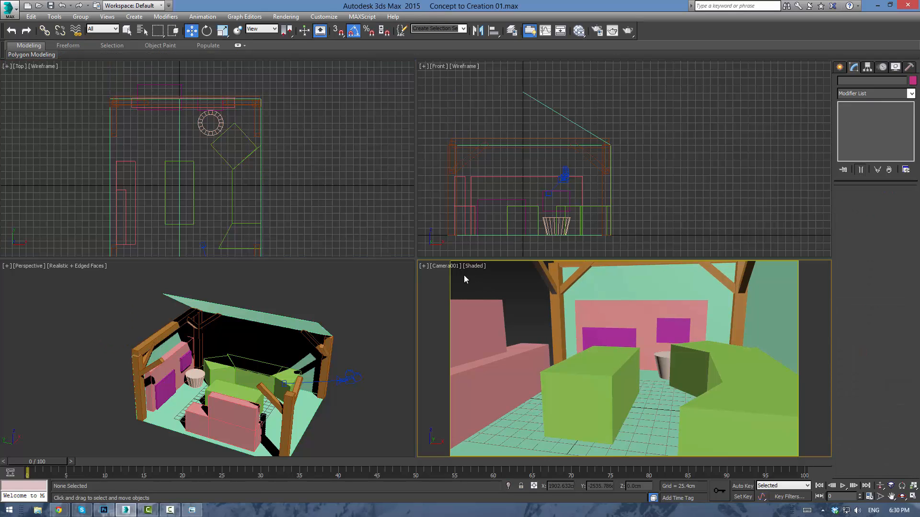
# Copy the two back corner posts about 178 cm toward the front as intermediate wall posts
pyautogui.scroll(3, 160, 139)
pyautogui.click(150, 101)
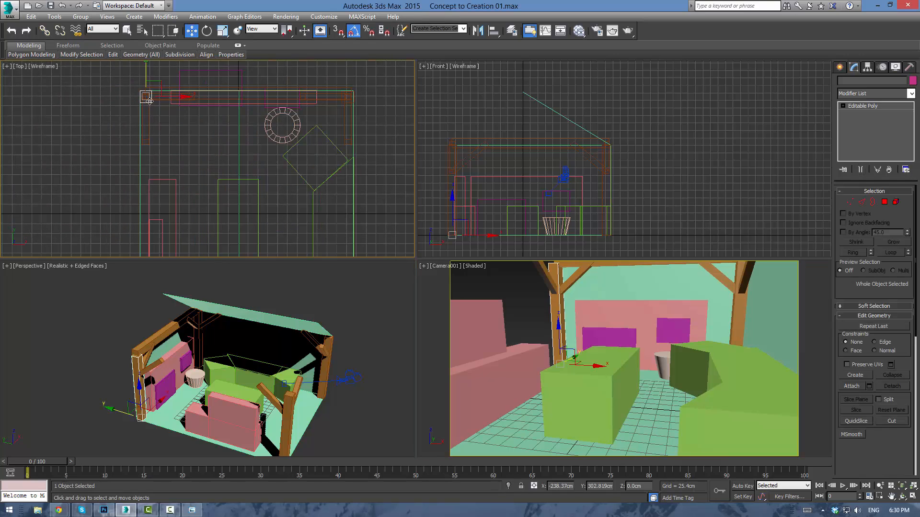
pyautogui.keyDown('ctrl'); pyautogui.click(343, 103); pyautogui.keyUp('ctrl')
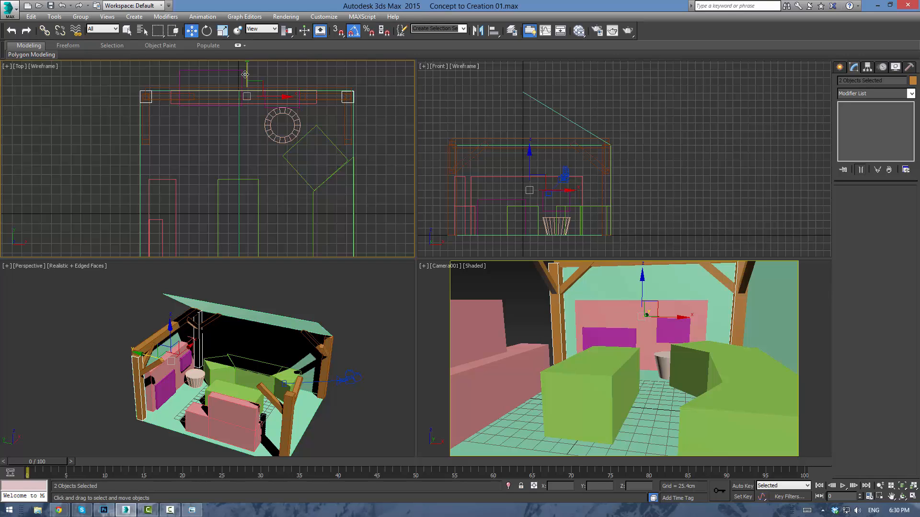
pyautogui.moveTo(245, 74); pyautogui.dragTo(251, 143)
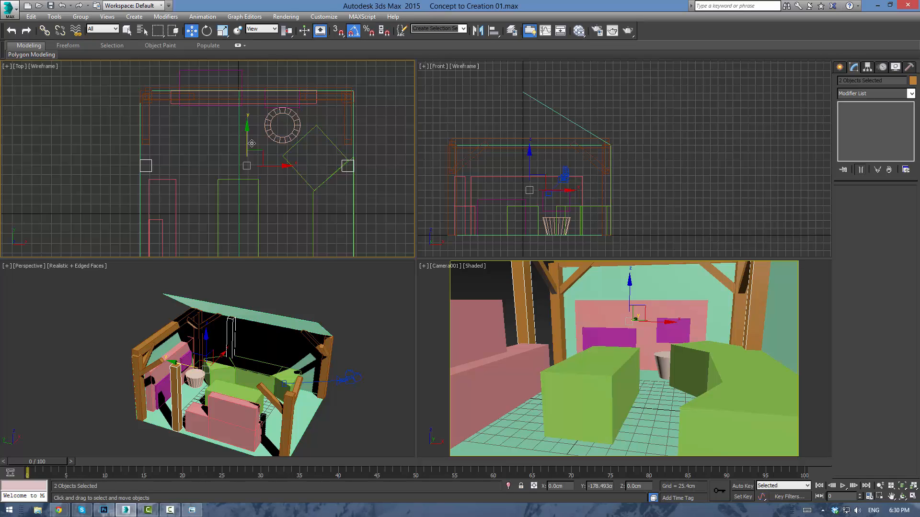
pyautogui.keyDown('shift'); pyautogui.moveTo(251, 143); pyautogui.dragTo(251, 143); pyautogui.keyUp('shift')
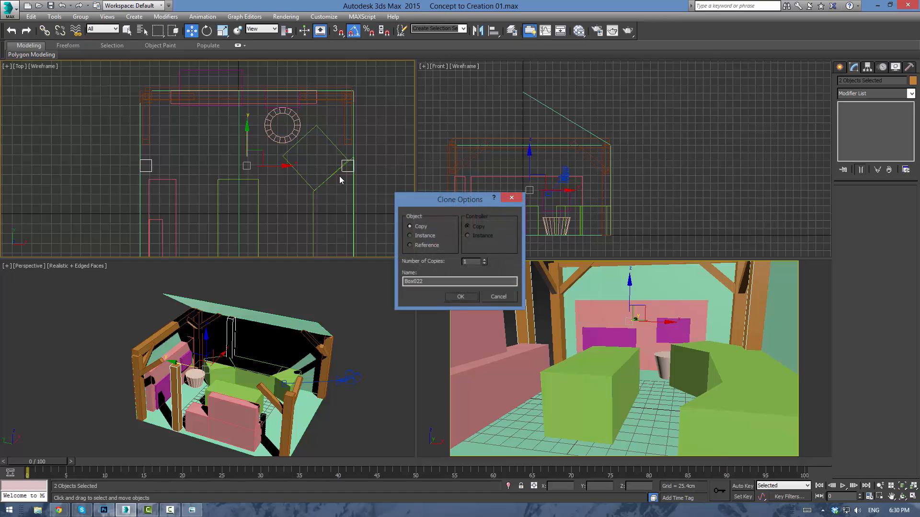
pyautogui.click(467, 301)
# Move the intermediate post on the right wall about 141 cm further toward the front
pyautogui.click(364, 187)
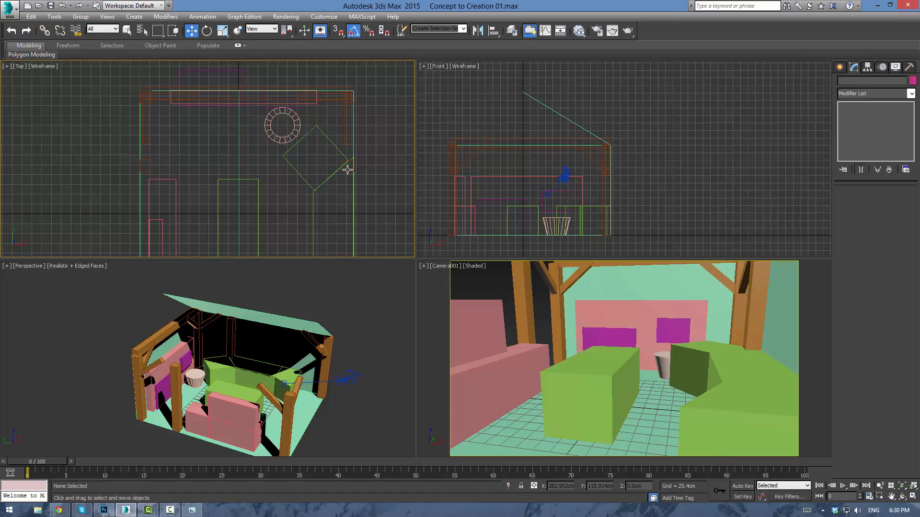
pyautogui.click(347, 169)
pyautogui.moveTo(348, 146); pyautogui.dragTo(353, 198)
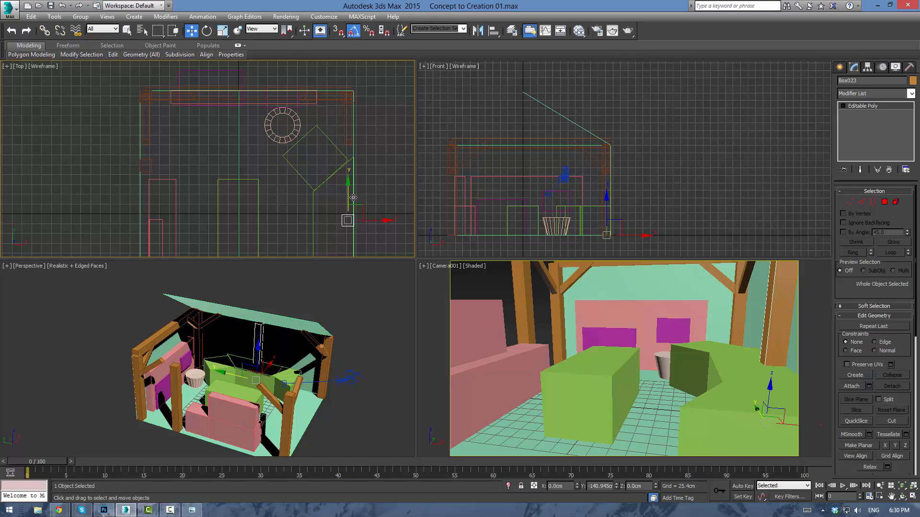
# Slim the intermediate post on the left wall and reposition it slightly forward and about 6 cm outward
pyautogui.click(150, 165)
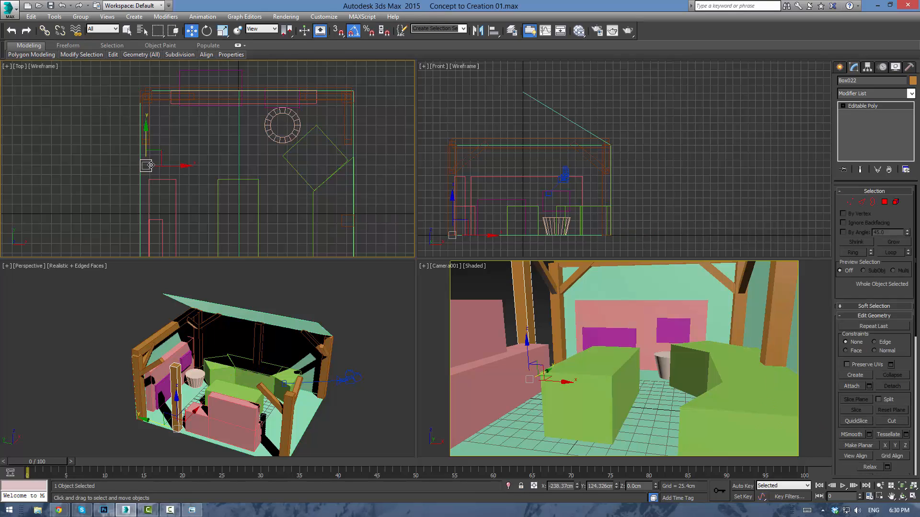
pyautogui.moveTo(146, 142); pyautogui.dragTo(142, 162)
pyautogui.press('r')
pyautogui.hotkey('ctrl', 'z')
pyautogui.press('w')
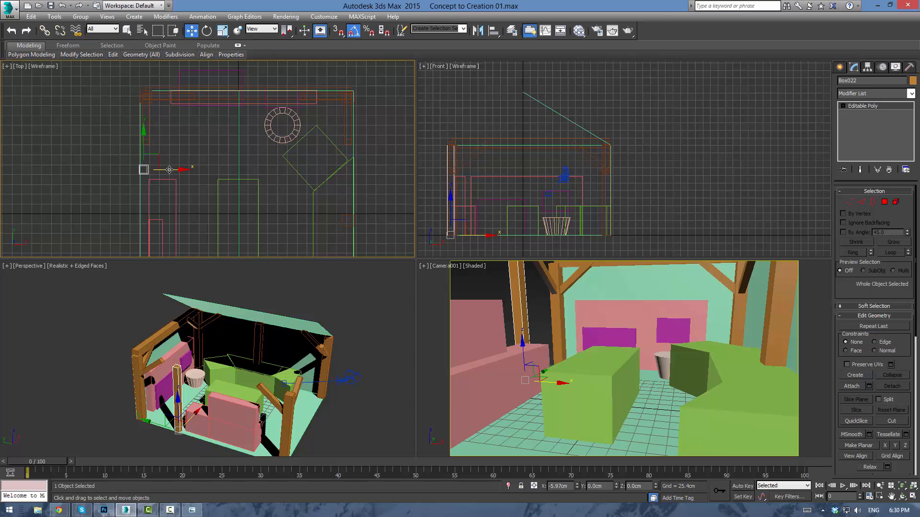
pyautogui.click(197, 159)
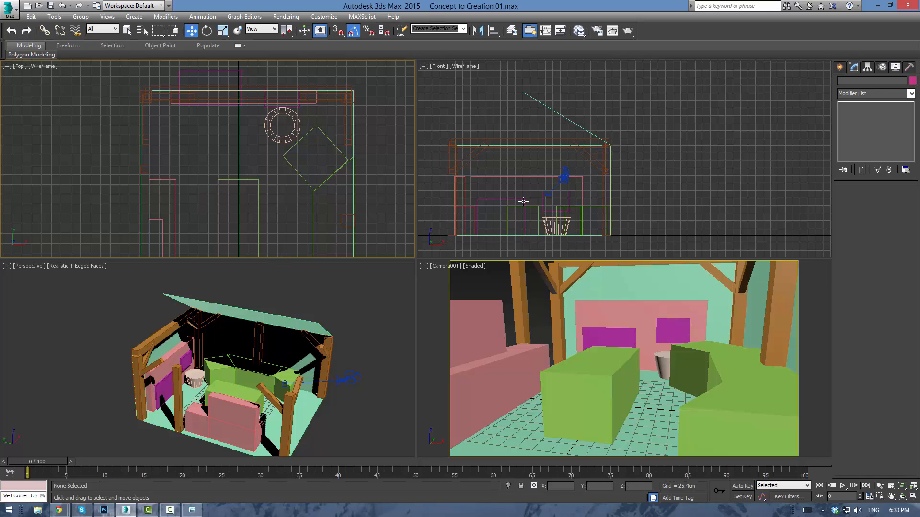
# Lengthen the back-left post's brace along the left wall by moving its upper end vertices to the intermediate post
pyautogui.scroll(3, 276, 333)
pyautogui.moveTo(269, 327)
pyautogui.keyDown('alt'); pyautogui.mouseDown(button='middle')
pyautogui.moveTo(289, 294)
pyautogui.moveTo(262, 345)
pyautogui.moveTo(278, 354)
pyautogui.moveTo(269, 358)
pyautogui.moveTo(266, 342)
pyautogui.mouseUp(button='middle'); pyautogui.keyUp('alt')
pyautogui.click(189, 294)
pyautogui.moveTo(266, 342)
pyautogui.mouseDown(button='middle')
pyautogui.moveTo(273, 325)
pyautogui.moveTo(294, 337)
pyautogui.moveTo(266, 320)
pyautogui.moveTo(262, 327)
pyautogui.mouseUp(button='middle')
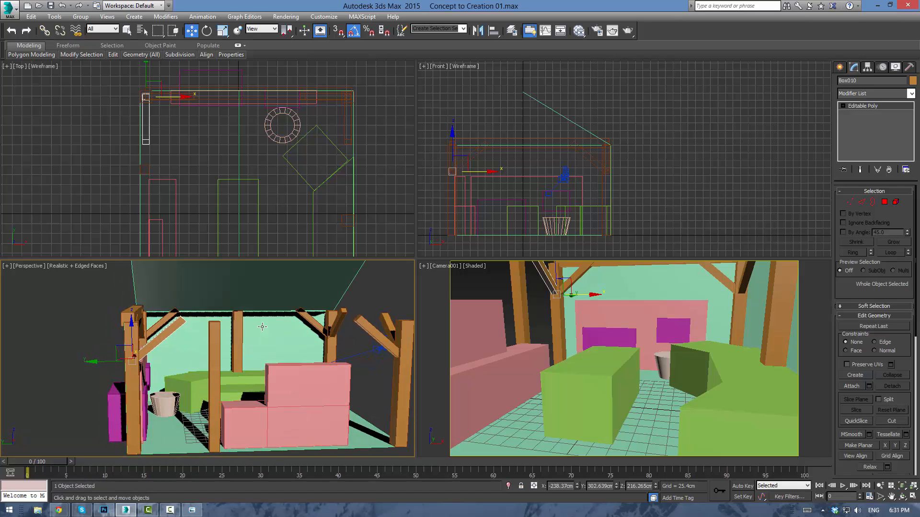
pyautogui.press('1')
pyautogui.moveTo(168, 306); pyautogui.dragTo(204, 304)
pyautogui.click(67, 334)
pyautogui.scroll(-3, 242, 332)
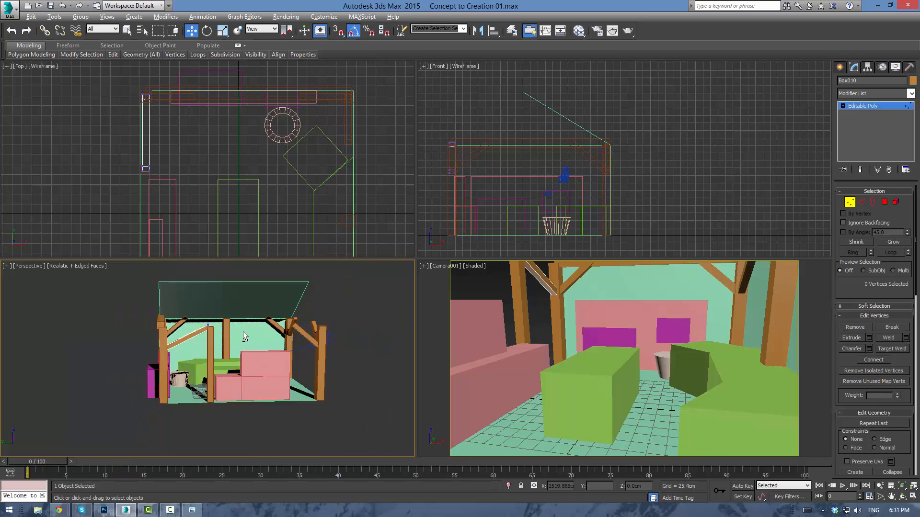
pyautogui.keyDown('alt'); pyautogui.moveTo(243, 332); pyautogui.dragTo(142, 338, button='middle'); pyautogui.keyUp('alt')
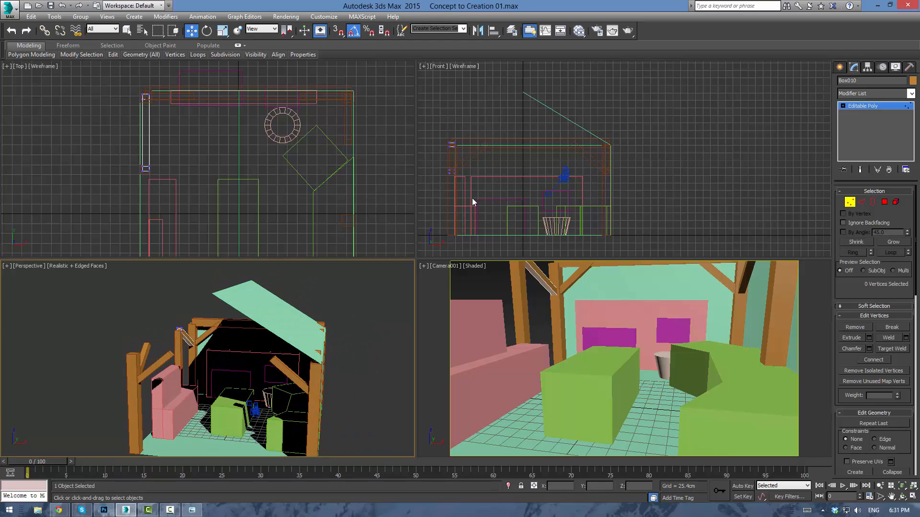
pyautogui.keyDown('alt'); pyautogui.moveTo(205, 349); pyautogui.dragTo(311, 353, button='middle'); pyautogui.keyUp('alt')
pyautogui.scroll(4, 312, 353)
pyautogui.scroll(2, 173, 362)
pyautogui.moveTo(173, 363); pyautogui.dragTo(302, 330, button='middle')
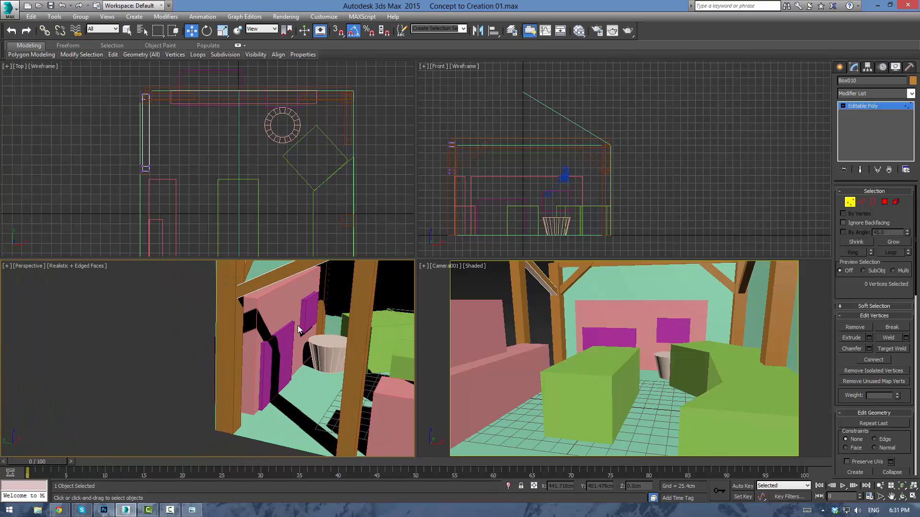
# Raise the lower end vertices of the left-wall brace by about 16 cm at the back-left corner post
pyautogui.moveTo(247, 311); pyautogui.dragTo(250, 314)
pyautogui.moveTo(250, 315); pyautogui.dragTo(220, 364, button='middle')
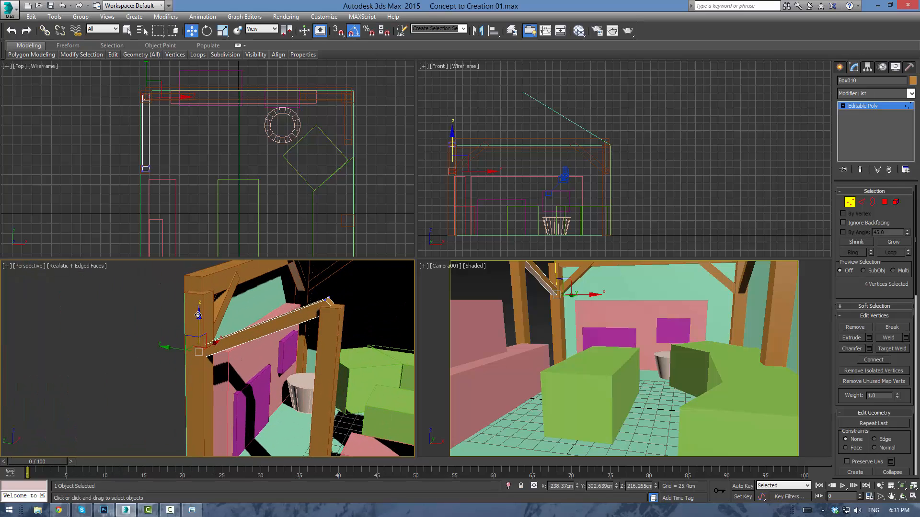
pyautogui.moveTo(199, 318); pyautogui.dragTo(212, 303)
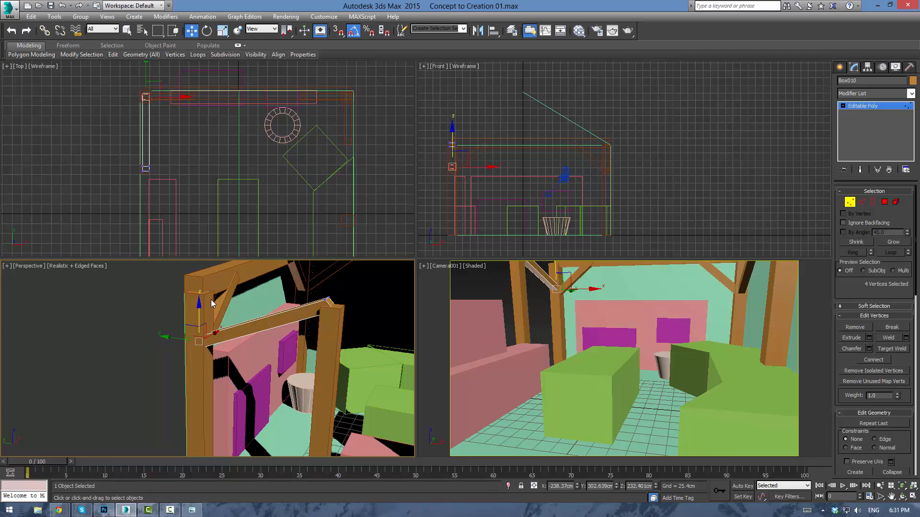
pyautogui.click(221, 306)
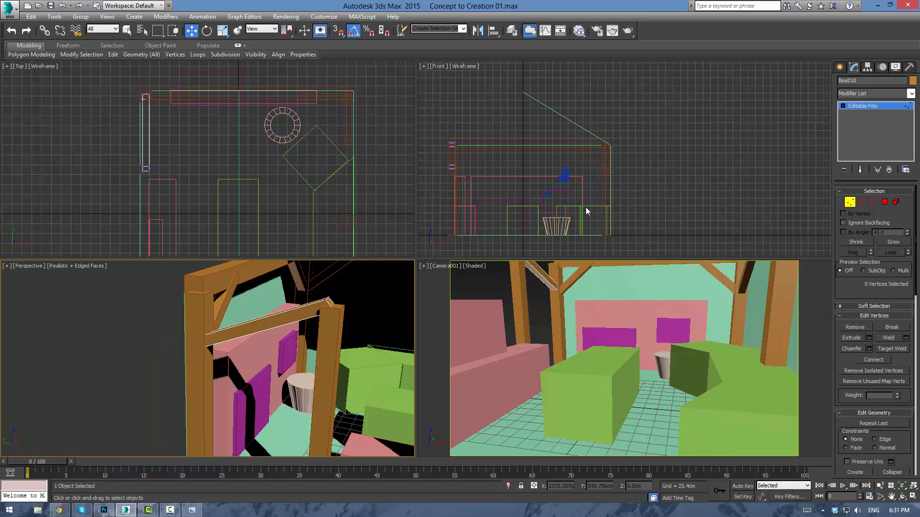
pyautogui.click(863, 106)
# Select the shorter braces around the corner posts together and raise them slightly
pyautogui.keyDown('ctrl'); pyautogui.click(298, 277); pyautogui.keyUp('ctrl')
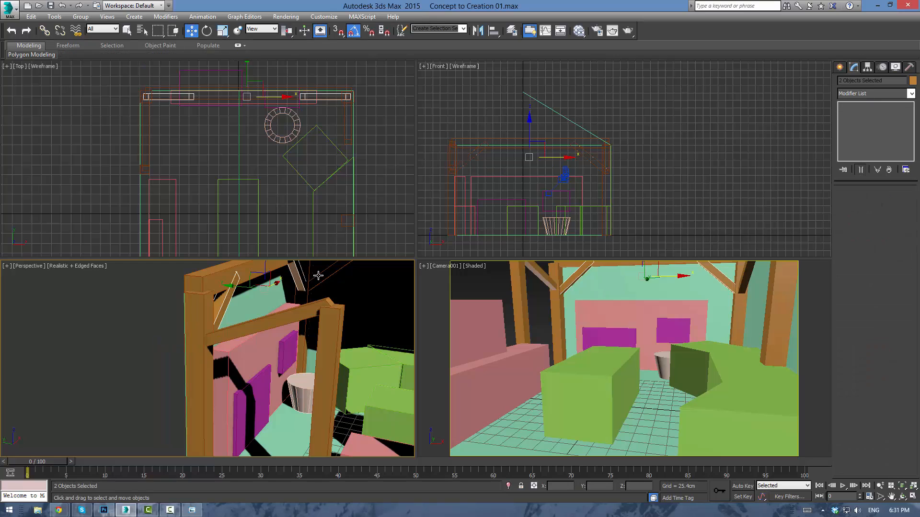
pyautogui.keyDown('ctrl'); pyautogui.click(318, 276); pyautogui.keyUp('ctrl')
pyautogui.moveTo(359, 175); pyautogui.dragTo(345, 135, button='middle')
pyautogui.keyDown('alt'); pyautogui.moveTo(330, 335); pyautogui.dragTo(287, 360, button='middle'); pyautogui.keyUp('alt')
pyautogui.scroll(-5, 356, 366)
pyautogui.keyDown('ctrl'); pyautogui.click(300, 302); pyautogui.keyUp('ctrl')
pyautogui.scroll(5, 309, 305)
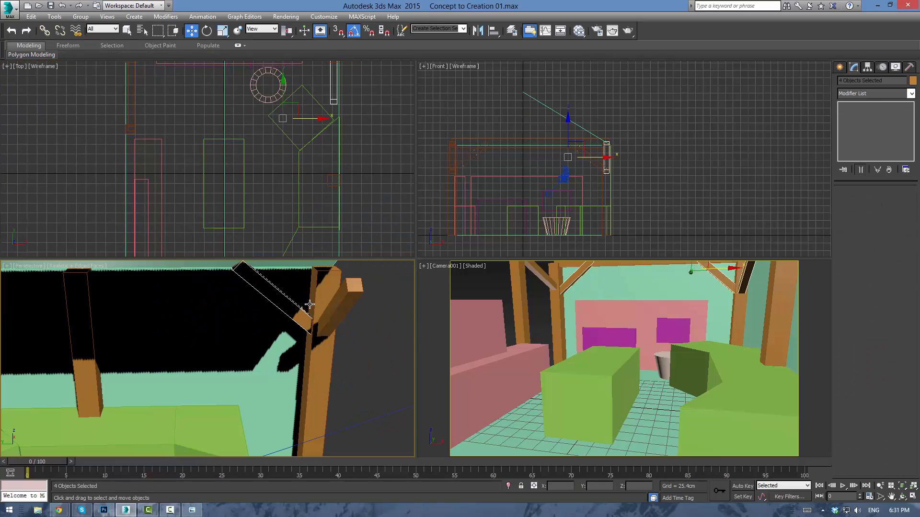
pyautogui.keyDown('ctrl'); pyautogui.click(336, 314); pyautogui.keyUp('ctrl')
pyautogui.scroll(-5, 336, 314)
pyautogui.keyDown('ctrl'); pyautogui.click(409, 370); pyautogui.keyUp('ctrl')
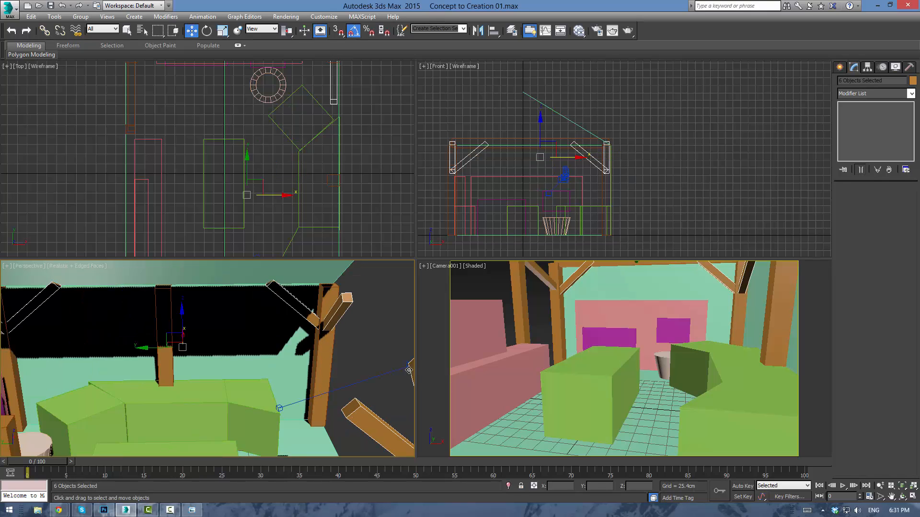
pyautogui.keyDown('ctrl'); pyautogui.click(376, 419); pyautogui.keyUp('ctrl')
pyautogui.scroll(2, 554, 154)
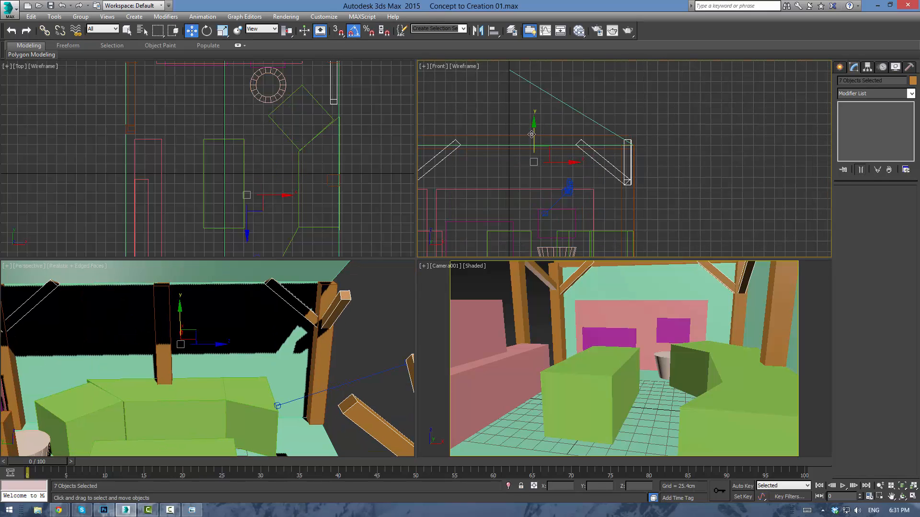
pyautogui.moveTo(532, 134); pyautogui.dragTo(585, 143, button='middle')
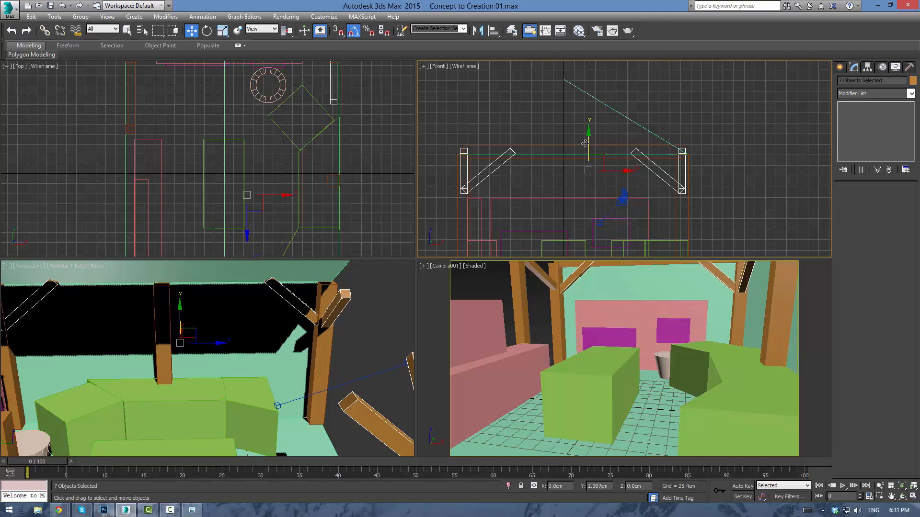
pyautogui.click(569, 234)
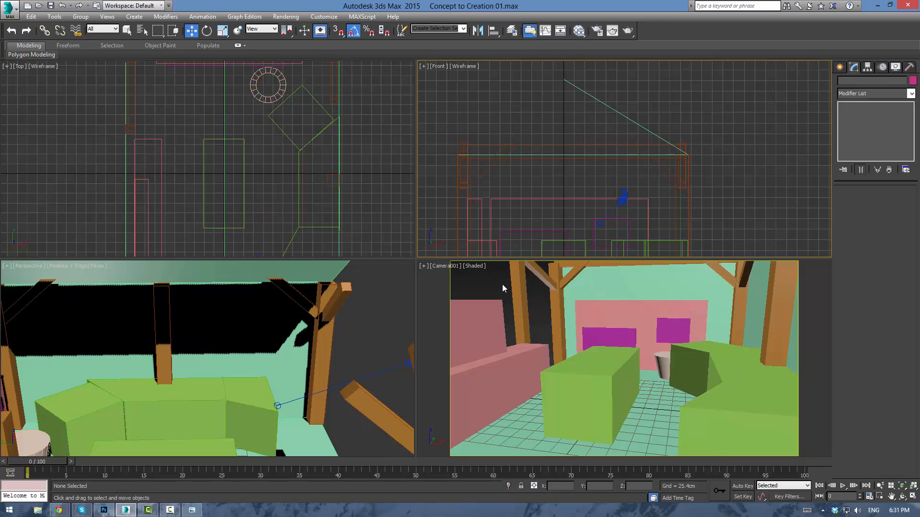
# Lengthen the back-left brace on the back wall by moving its upper end vertices further along the beam toward the room's centre
pyautogui.click(577, 273)
pyautogui.moveTo(578, 297); pyautogui.dragTo(565, 335, button='middle')
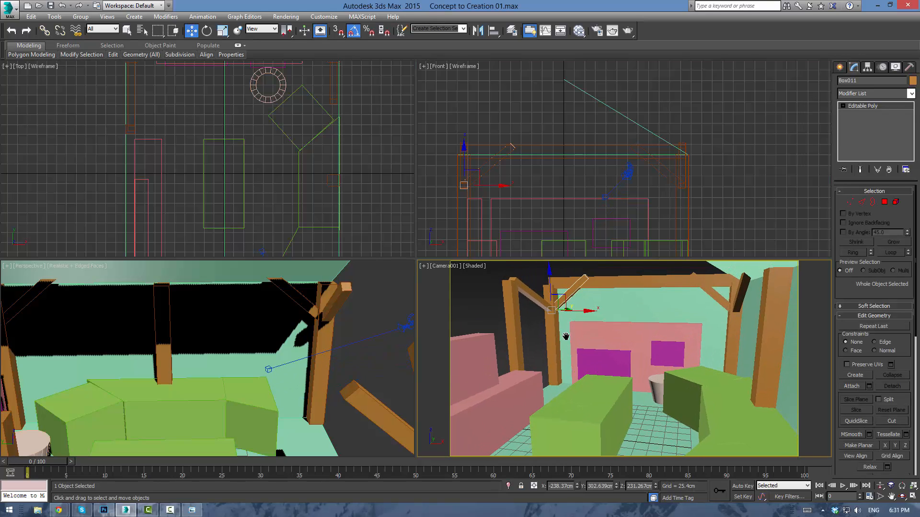
pyautogui.hotkey('ctrl', 'z')
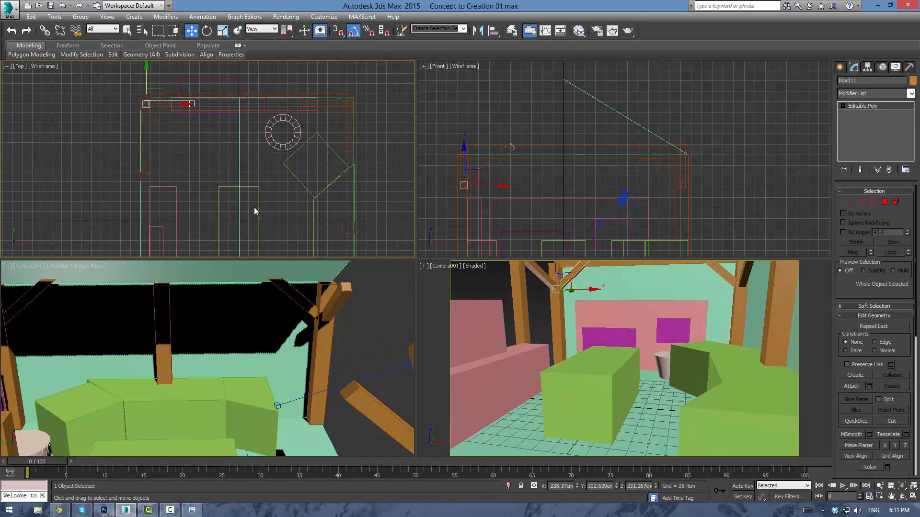
pyautogui.moveTo(240, 158); pyautogui.dragTo(258, 217, button='middle')
pyautogui.moveTo(562, 165); pyautogui.dragTo(561, 162, button='middle')
pyautogui.press('1')
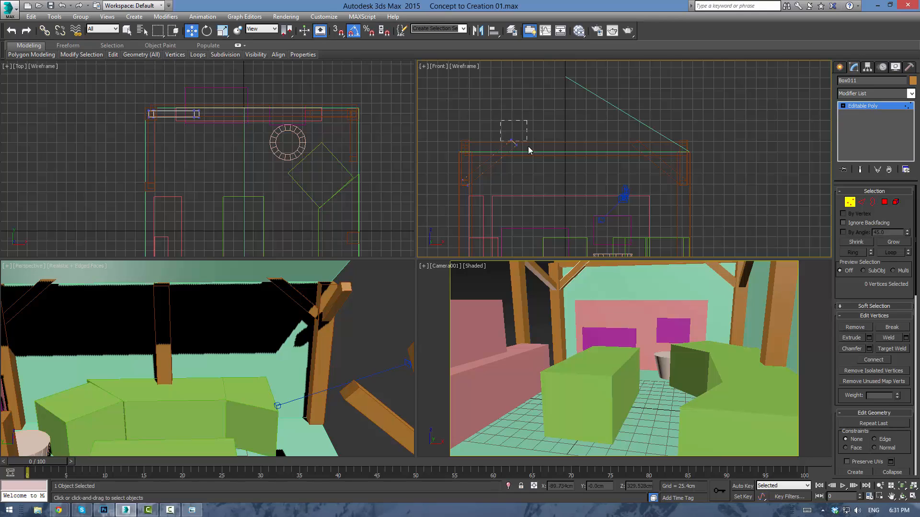
pyautogui.moveTo(528, 146); pyautogui.dragTo(541, 130)
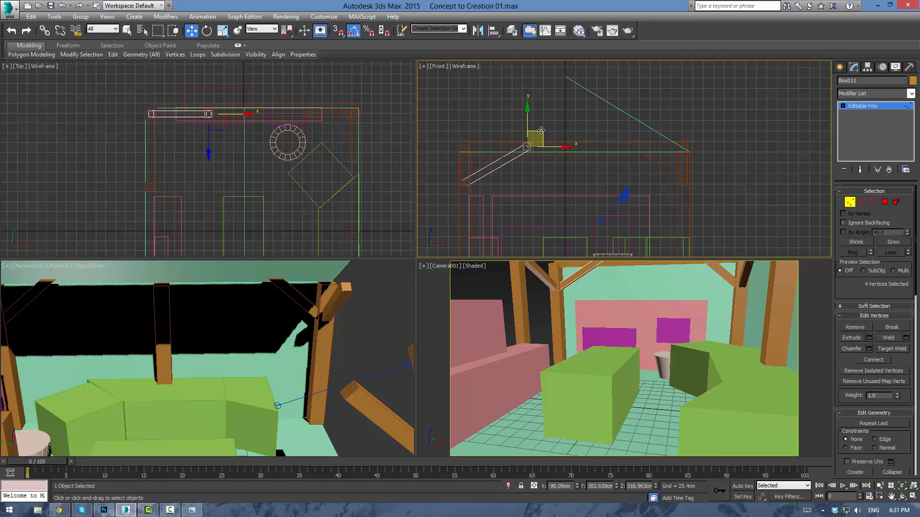
pyautogui.click(390, 152)
# Create a box about 80 cm long, 89 cm wide and 96 cm high over the central green table block
pyautogui.click(840, 67)
pyautogui.click(848, 127)
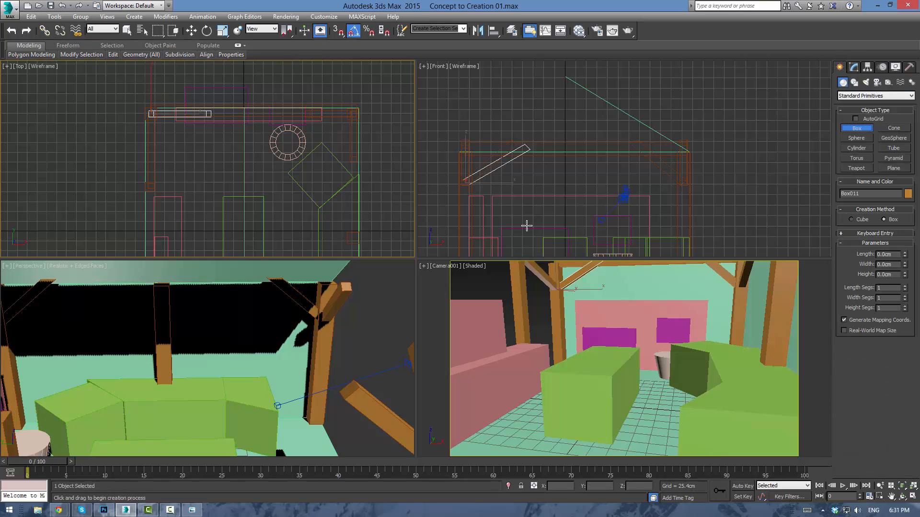
pyautogui.moveTo(214, 164); pyautogui.dragTo(230, 127, button='middle')
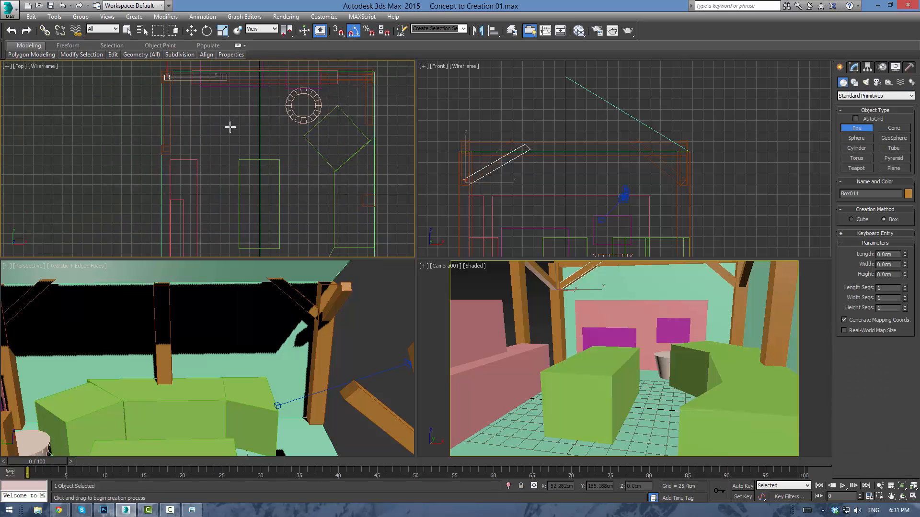
pyautogui.scroll(-2, 230, 127)
pyautogui.moveTo(261, 190); pyautogui.dragTo(261, 189)
pyautogui.click(260, 163)
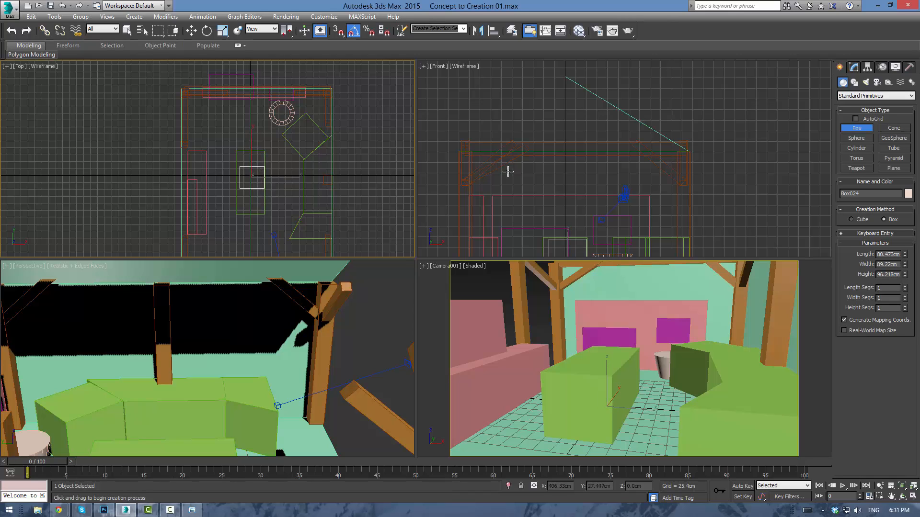
# Raise the new box to a height of about 225 cm and centre it across the room, above the table's front part
pyautogui.moveTo(523, 173); pyautogui.dragTo(532, 162, button='middle')
pyautogui.press('w')
pyautogui.moveTo(569, 223); pyautogui.dragTo(556, 130)
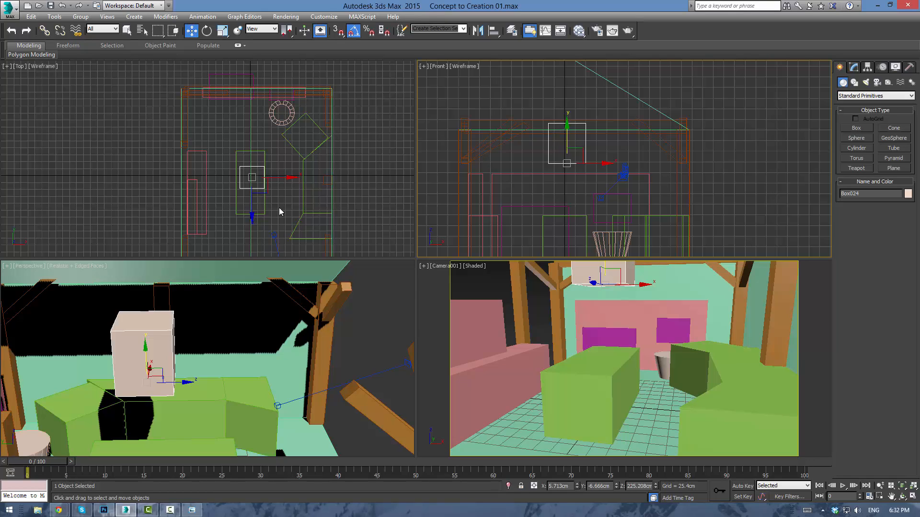
pyautogui.scroll(3, 279, 208)
pyautogui.moveTo(281, 166); pyautogui.dragTo(243, 156)
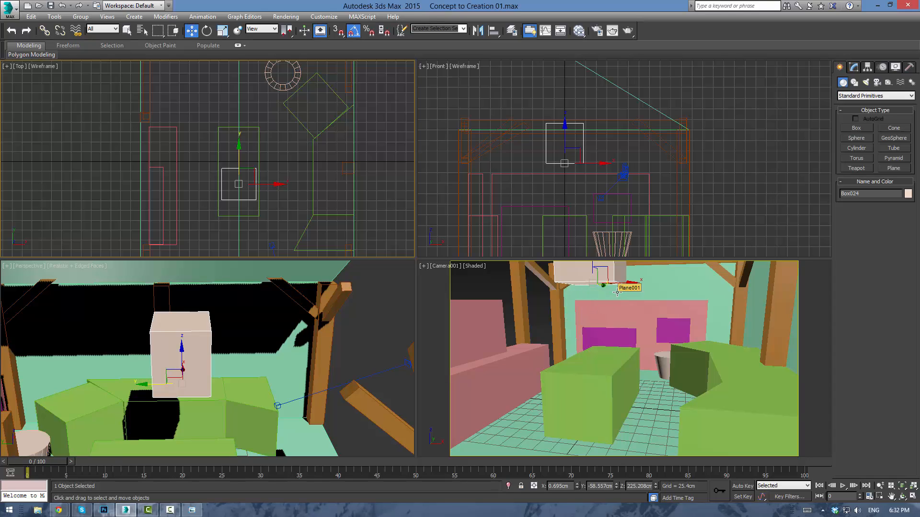
pyautogui.scroll(-3, 575, 133)
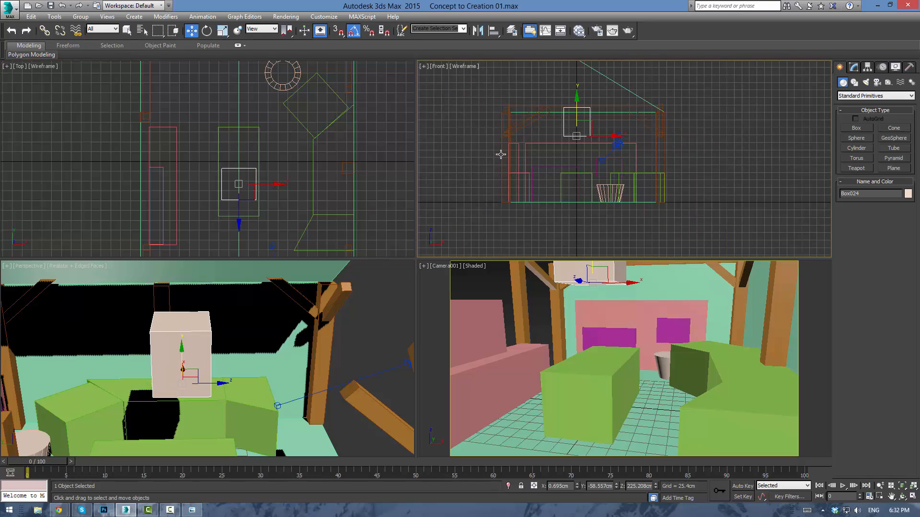
pyautogui.click(728, 151)
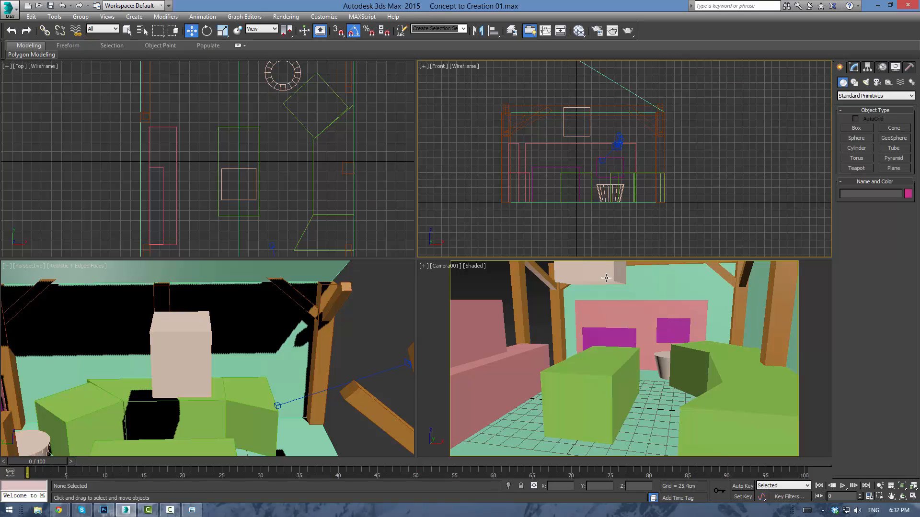
# Flatten the sloped roof by lowering its two ridge vertices about level with the tops of the walls, then align the top vertices
pyautogui.scroll(-6, 167, 333)
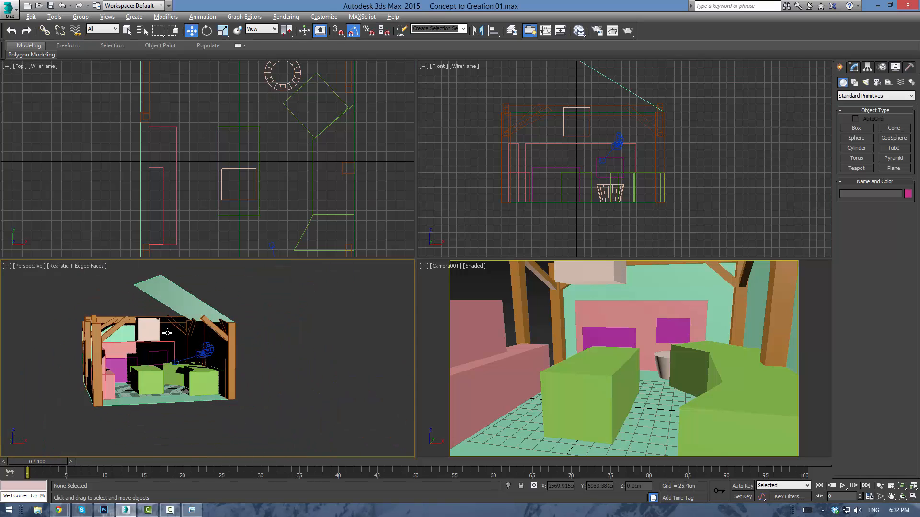
pyautogui.keyDown('alt'); pyautogui.moveTo(168, 333); pyautogui.dragTo(229, 373, button='middle'); pyautogui.keyUp('alt')
pyautogui.click(161, 289)
pyautogui.press('1')
pyautogui.moveTo(151, 305); pyautogui.dragTo(190, 349)
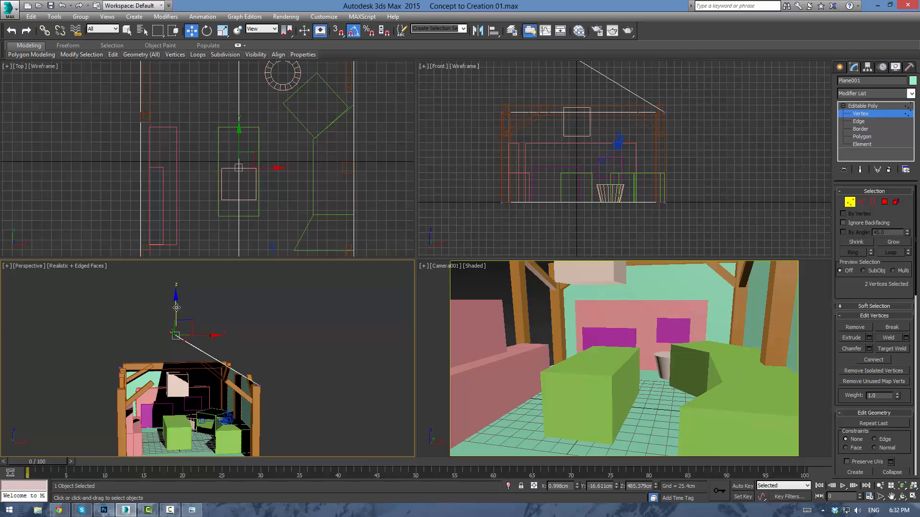
pyautogui.moveTo(176, 307); pyautogui.dragTo(182, 348)
pyautogui.moveTo(72, 322); pyautogui.dragTo(257, 382)
pyautogui.moveTo(190, 345); pyautogui.dragTo(190, 344)
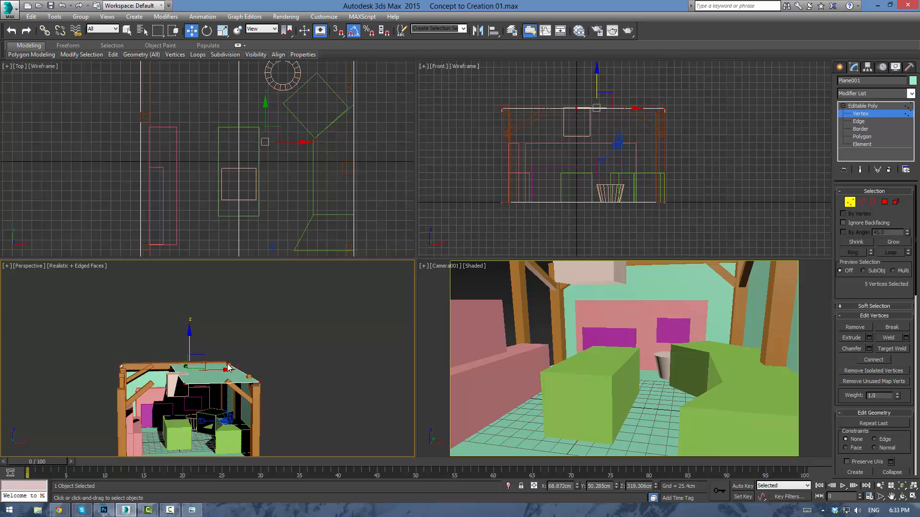
pyautogui.click(333, 365)
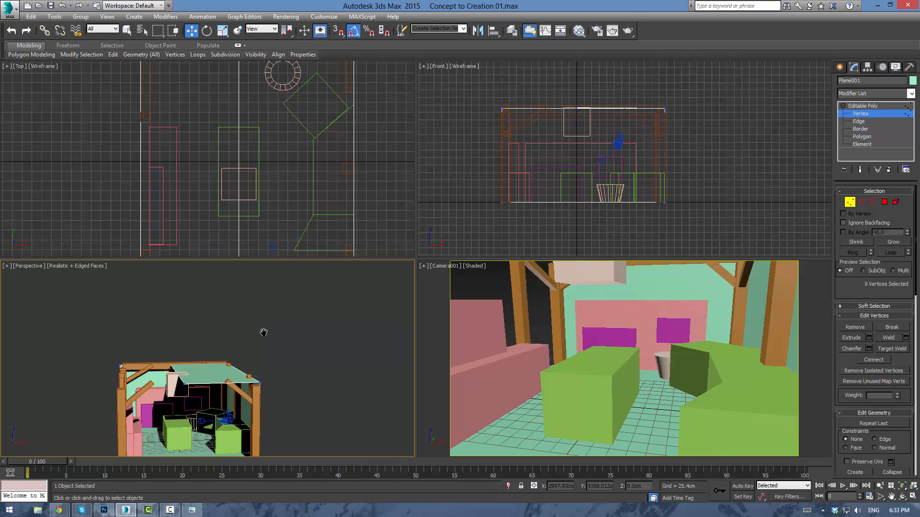
# Shift the two vertices of the flat roof's open inner edge about 37 cm toward the right wall
pyautogui.moveTo(263, 329)
pyautogui.keyDown('alt'); pyautogui.mouseDown(button='middle')
pyautogui.moveTo(269, 314)
pyautogui.moveTo(276, 337)
pyautogui.mouseUp(button='middle'); pyautogui.keyUp('alt')
pyautogui.scroll(2, 276, 336)
pyautogui.moveTo(237, 364); pyautogui.dragTo(240, 337, button='middle')
pyautogui.scroll(2, 271, 327)
pyautogui.scroll(-3, 264, 335)
pyautogui.moveTo(170, 324); pyautogui.dragTo(219, 344)
pyautogui.keyDown('alt'); pyautogui.moveTo(219, 344); pyautogui.dragTo(264, 391, button='middle'); pyautogui.keyUp('alt')
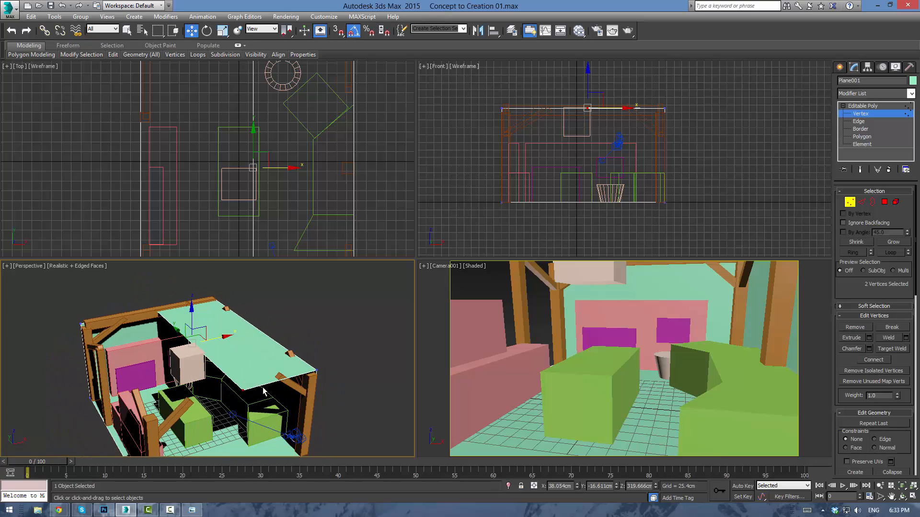
pyautogui.click(328, 331)
pyautogui.scroll(-3, 249, 340)
pyautogui.keyDown('alt'); pyautogui.moveTo(249, 339); pyautogui.dragTo(276, 346, button='middle'); pyautogui.keyUp('alt')
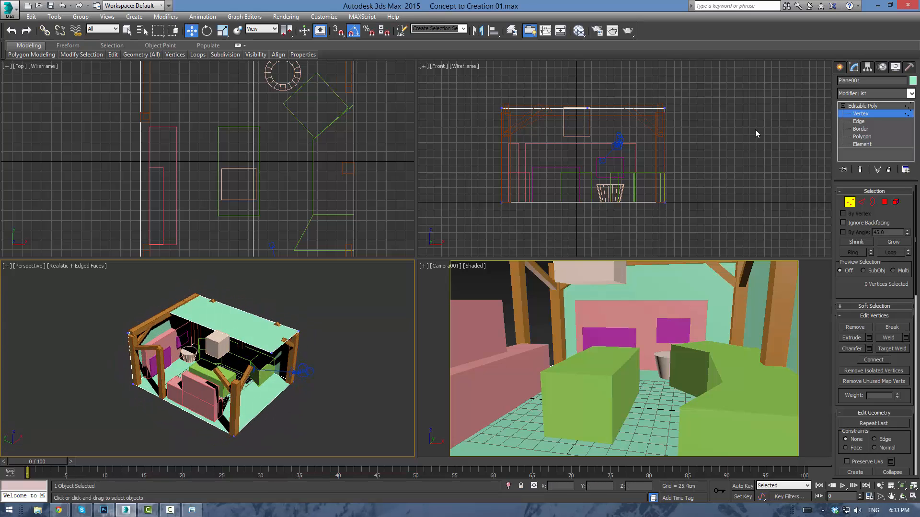
# Draw a thin box about 143 cm long and 9 cm wide along the right wall's front corner and set its height to 220 cm
pyautogui.click(839, 67)
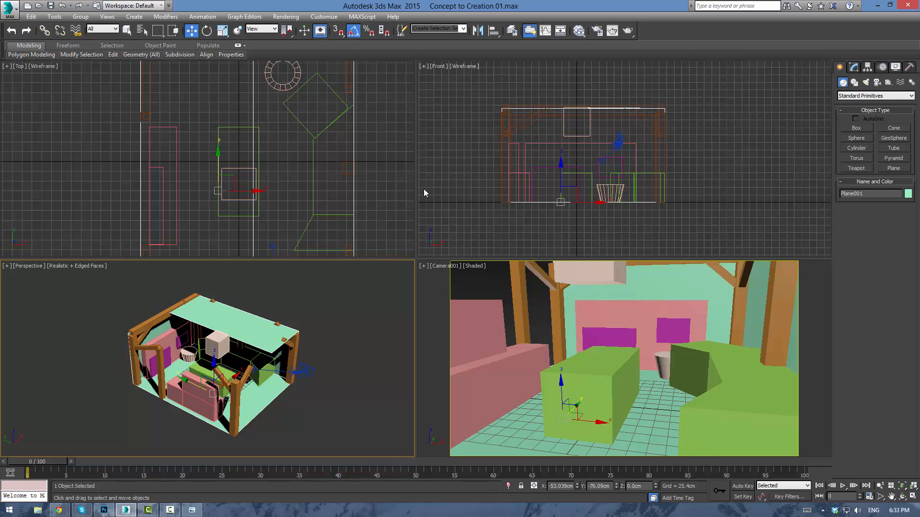
pyautogui.moveTo(357, 174); pyautogui.dragTo(319, 83, button='middle')
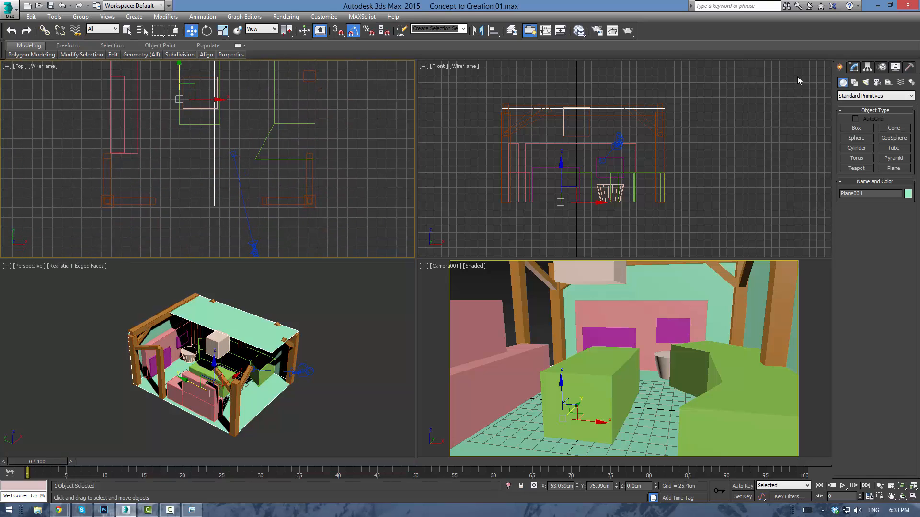
pyautogui.click(856, 128)
pyautogui.moveTo(312, 198); pyautogui.dragTo(312, 219)
pyautogui.click(311, 120)
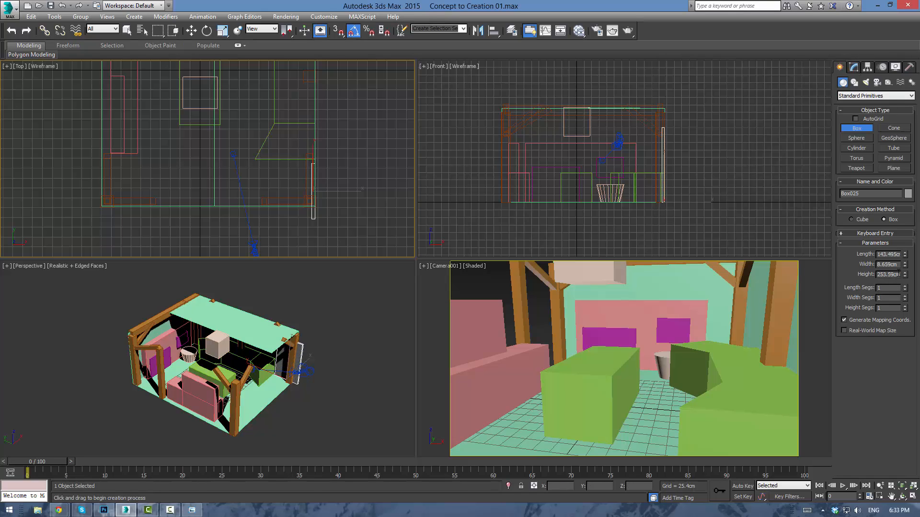
pyautogui.moveTo(899, 274); pyautogui.dragTo(839, 276)
pyautogui.press('BackSpace')
pyautogui.write('220')
pyautogui.press('Return')
# Shorten the thin box on the right wall to a length of 110 cm
pyautogui.keyDown('alt'); pyautogui.moveTo(330, 373); pyautogui.dragTo(250, 333, button='middle'); pyautogui.keyUp('alt')
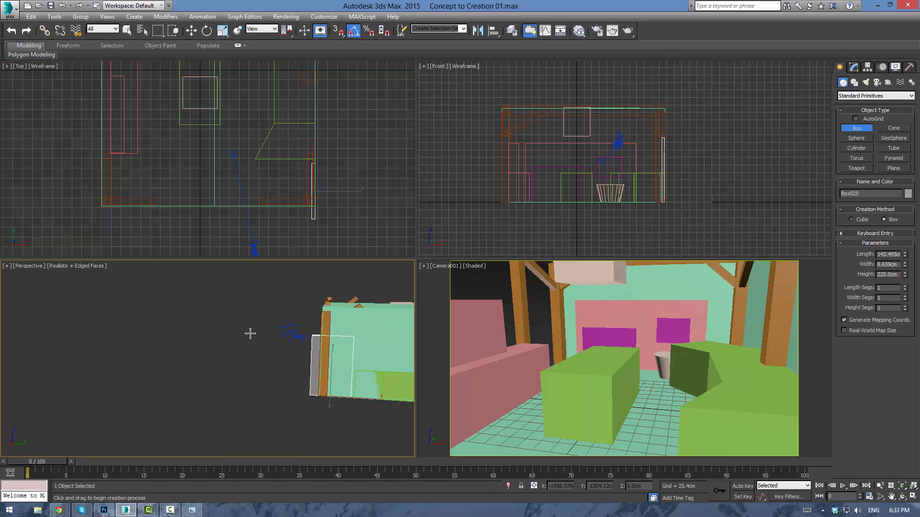
pyautogui.moveTo(375, 365); pyautogui.dragTo(269, 344, button='middle')
pyautogui.scroll(3, 269, 345)
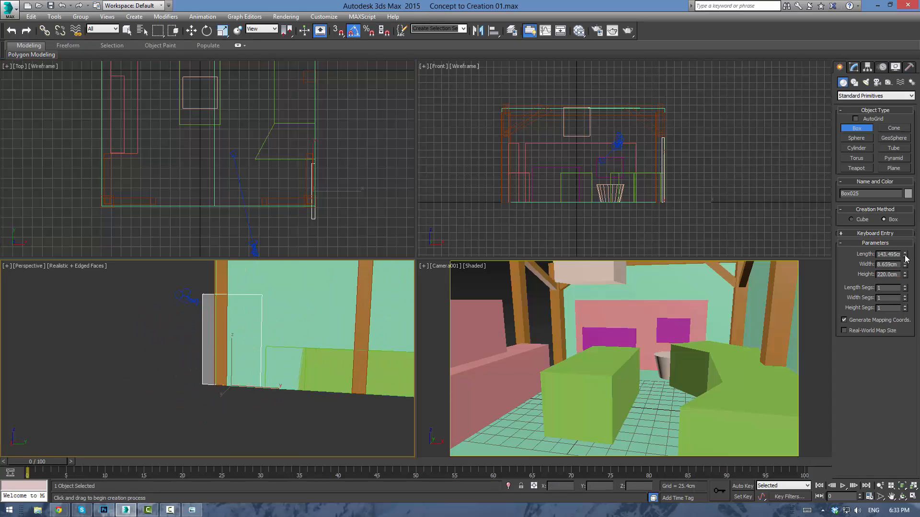
pyautogui.moveTo(906, 258); pyautogui.dragTo(905, 263)
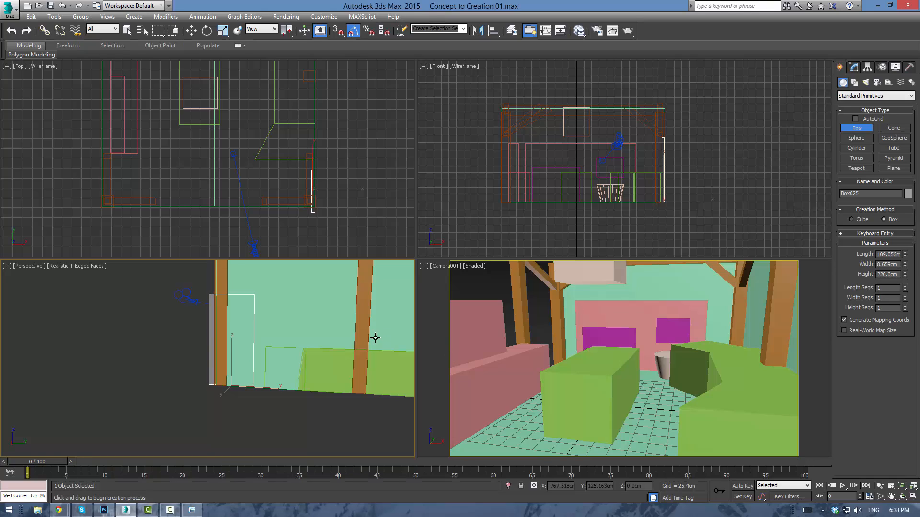
pyautogui.doubleClick(885, 254)
pyautogui.write('110')
pyautogui.press('Return')
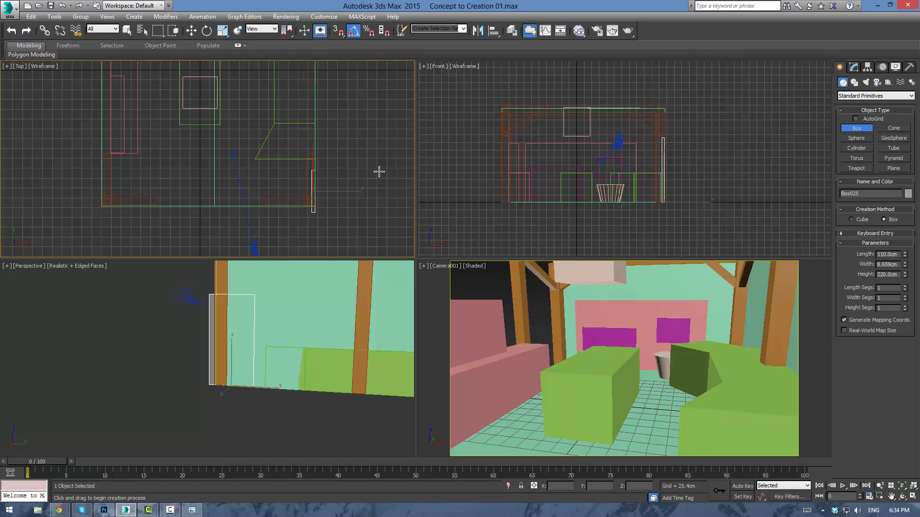
pyautogui.scroll(2, 378, 171)
pyautogui.scroll(-8, 307, 331)
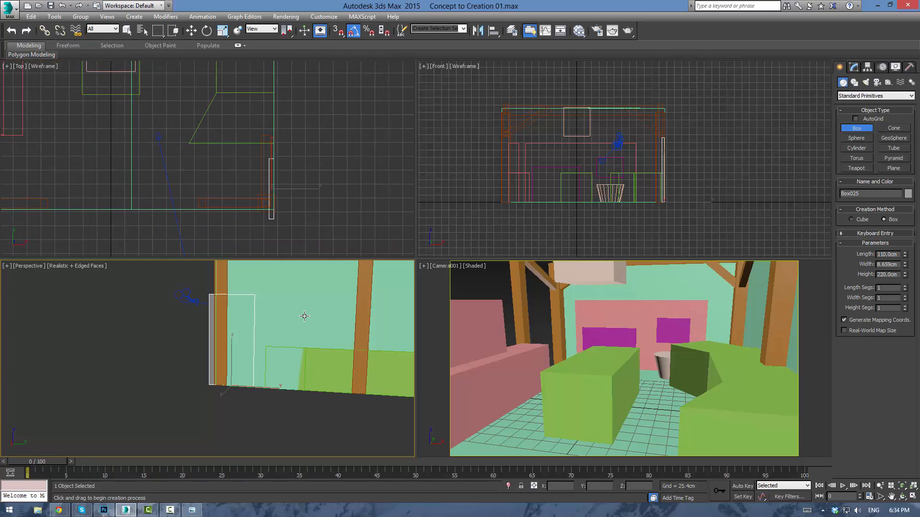
pyautogui.keyDown('alt'); pyautogui.moveTo(420, 341); pyautogui.dragTo(321, 351, button='middle'); pyautogui.keyUp('alt')
pyautogui.scroll(10, 331, 352)
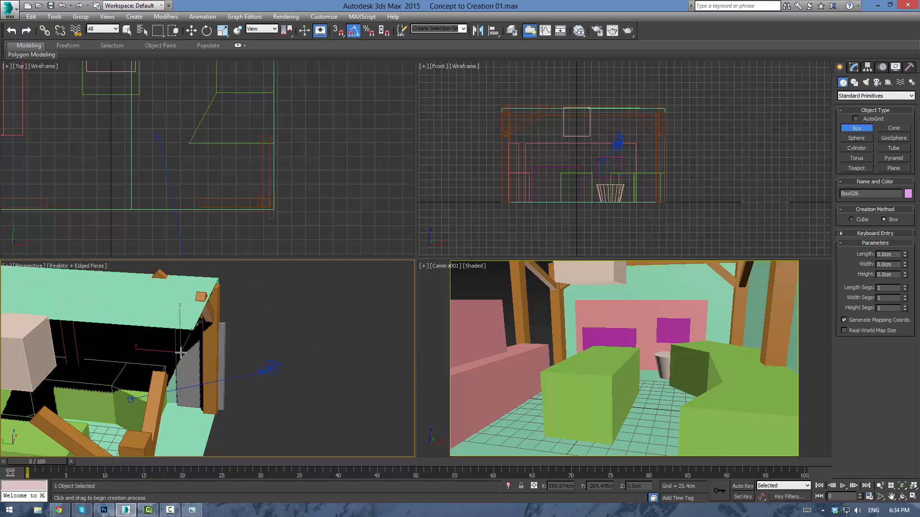
# Move the thin box about 17 cm along the right wall toward the room's open front
pyautogui.press('w')
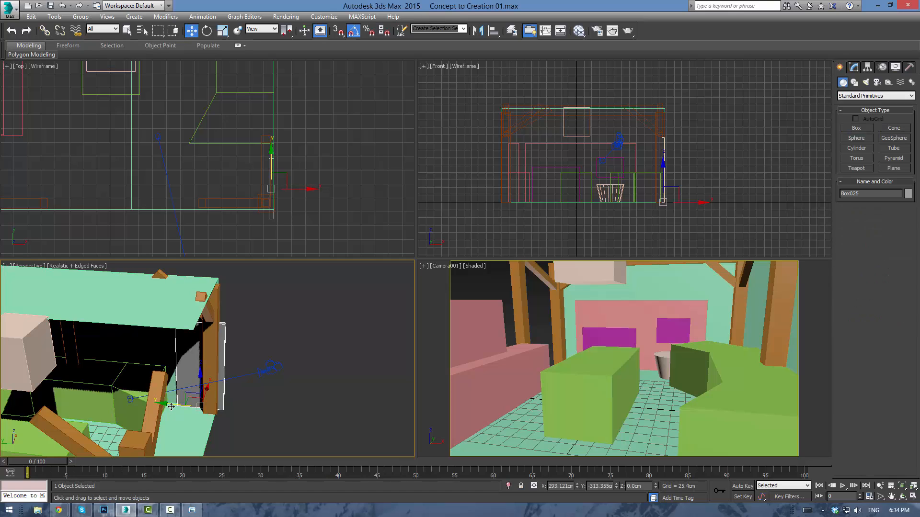
pyautogui.moveTo(171, 407); pyautogui.dragTo(180, 405)
pyautogui.moveTo(328, 125); pyautogui.dragTo(332, 134, button='middle')
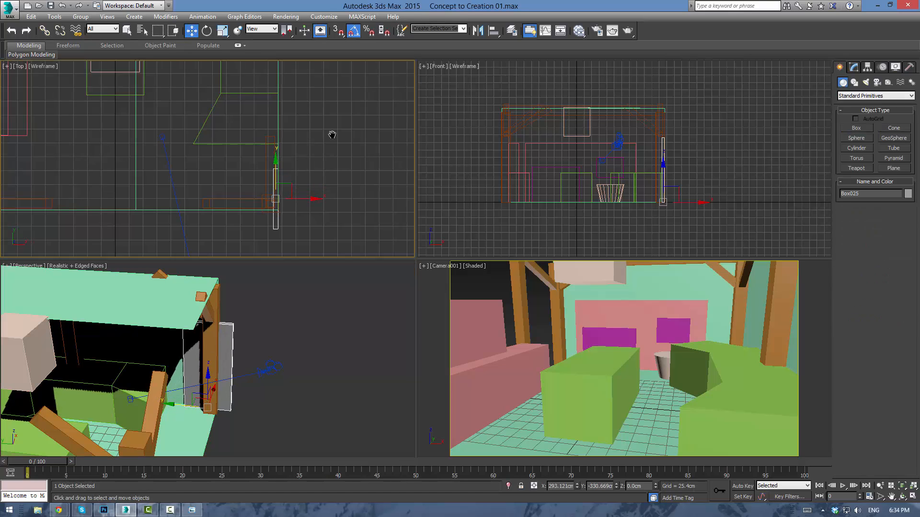
# Select only the front posts and braces, excluding the camera, and move them about 72 cm outward past the front edge
pyautogui.scroll(-3, 332, 134)
pyautogui.click(151, 199)
pyautogui.moveTo(358, 149); pyautogui.dragTo(327, 173)
pyautogui.keyDown('alt'); pyautogui.click(259, 161); pyautogui.keyUp('alt')
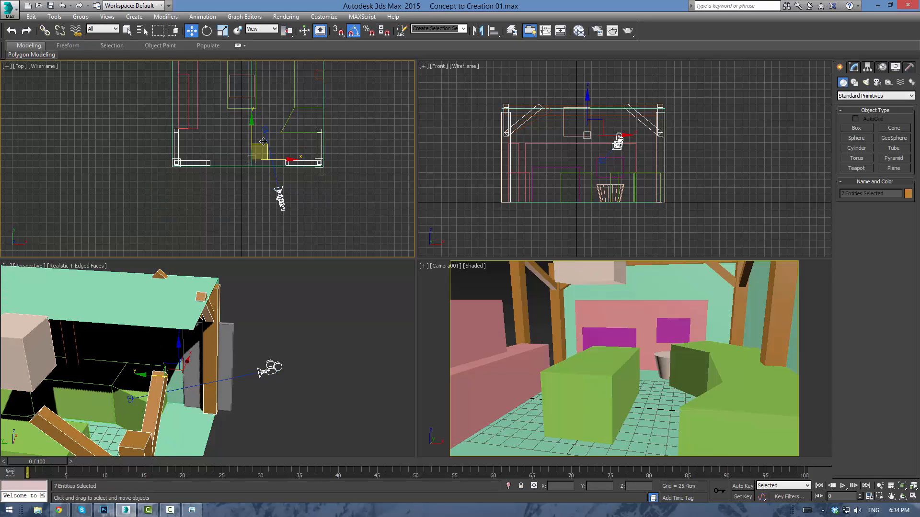
pyautogui.keyDown('alt'); pyautogui.moveTo(261, 218); pyautogui.dragTo(286, 181); pyautogui.keyUp('alt')
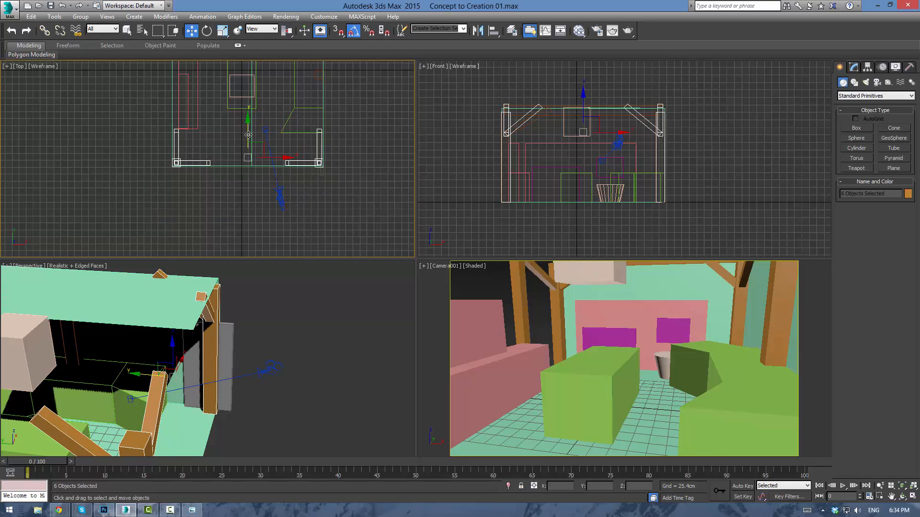
pyautogui.moveTo(247, 133); pyautogui.dragTo(252, 152)
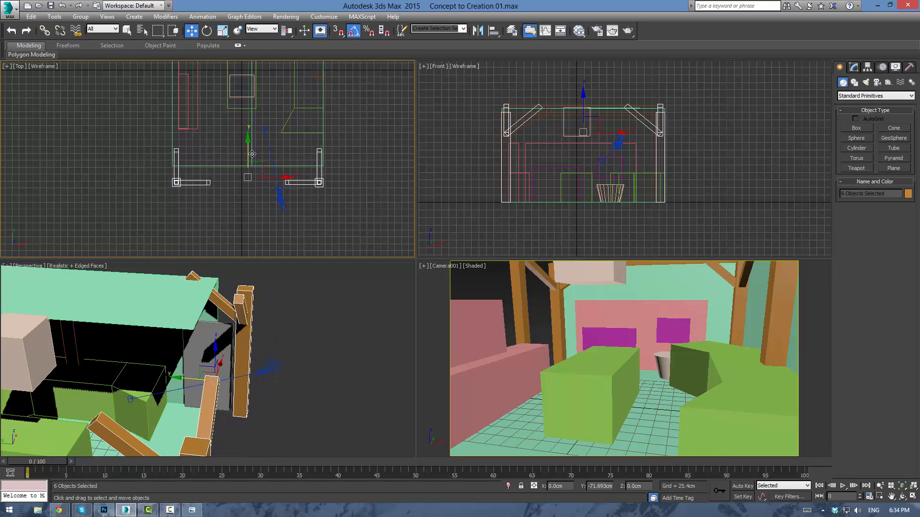
# Select all front vertices of the room shell and move them outward until the front edge lies just beyond the relocated posts
pyautogui.click(202, 229)
pyautogui.click(242, 166)
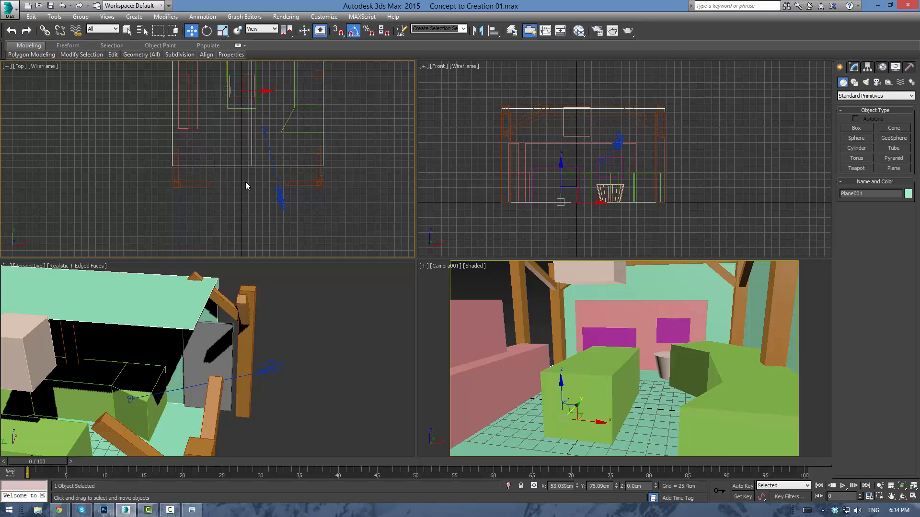
pyautogui.press('1')
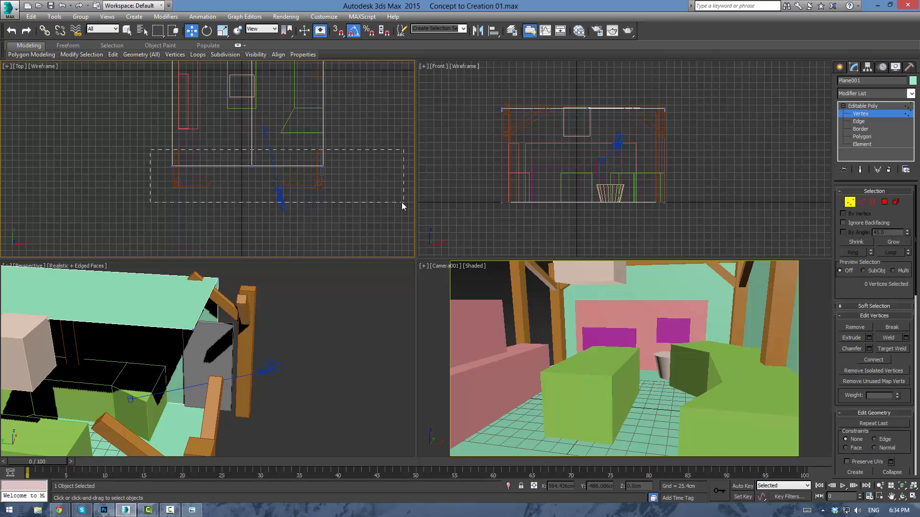
pyautogui.moveTo(401, 202); pyautogui.dragTo(403, 203)
pyautogui.moveTo(267, 144); pyautogui.dragTo(270, 168)
pyautogui.click(358, 231)
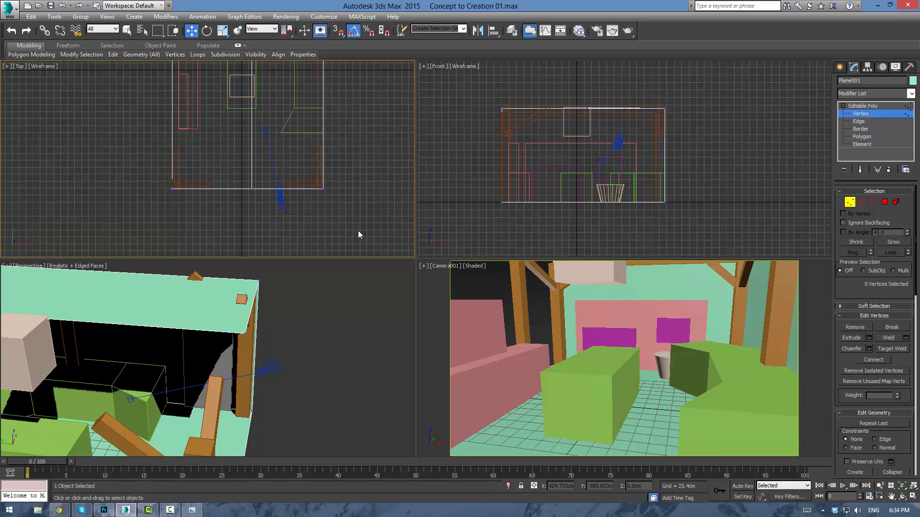
# Lengthen the room shell again by moving its front vertices farther outward beyond the camera, then finish vertex editing
pyautogui.keyDown('alt'); pyautogui.moveTo(346, 366); pyautogui.dragTo(313, 344, button='middle'); pyautogui.keyUp('alt')
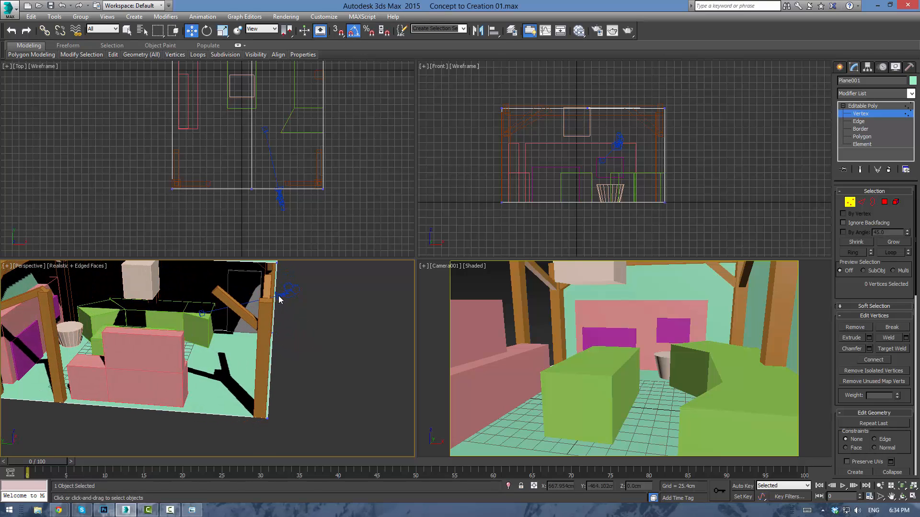
pyautogui.keyDown('alt'); pyautogui.moveTo(323, 308); pyautogui.dragTo(309, 322, button='middle'); pyautogui.keyUp('alt')
pyautogui.moveTo(139, 152); pyautogui.dragTo(340, 224)
pyautogui.moveTo(269, 161); pyautogui.dragTo(269, 185)
pyautogui.click(361, 159)
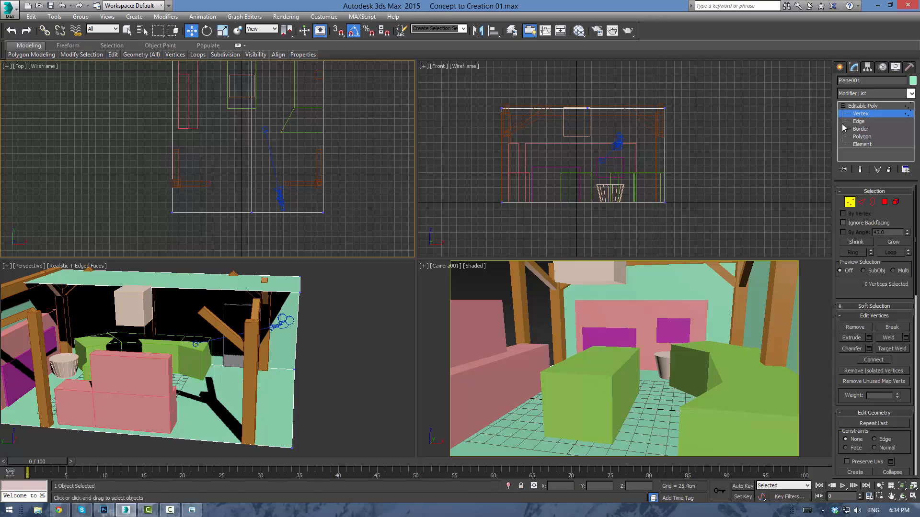
pyautogui.click(880, 106)
# Move the front posts and braces, without the thin box, outward to the room shell's new front edge
pyautogui.click(375, 171)
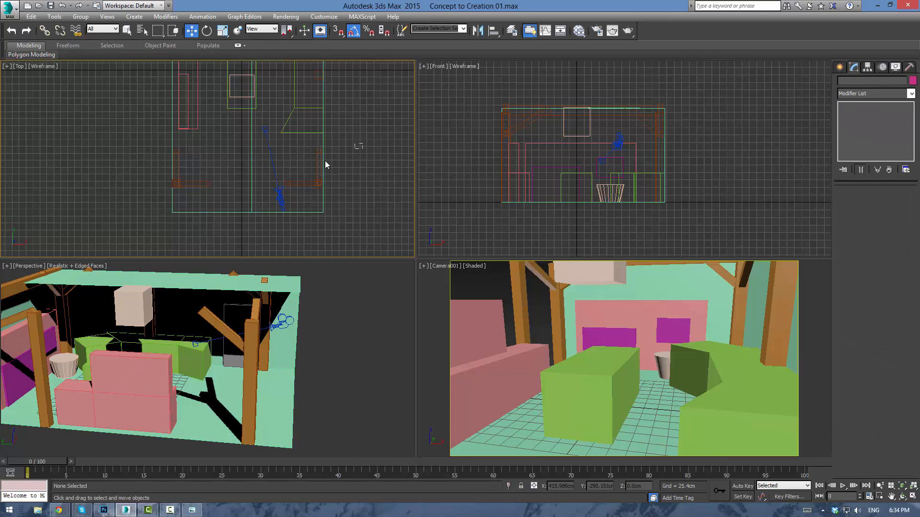
pyautogui.moveTo(144, 195); pyautogui.dragTo(144, 195)
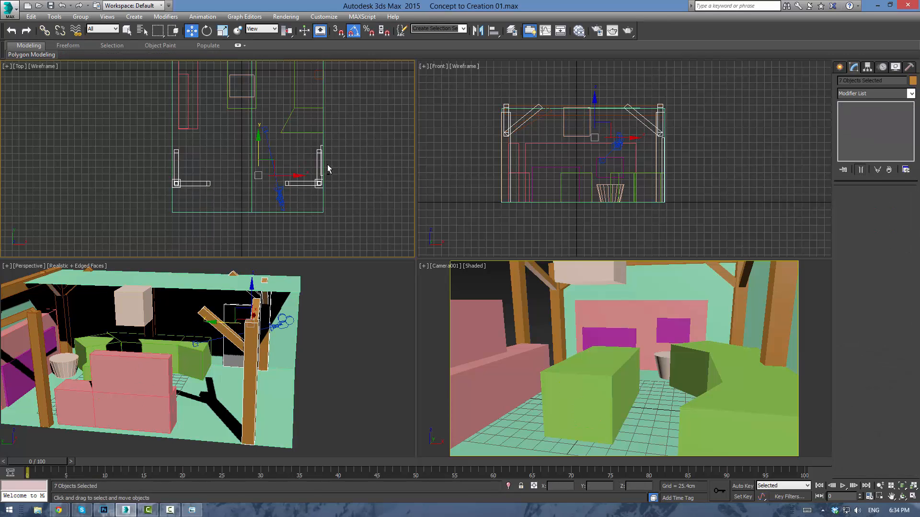
pyautogui.keyDown('alt'); pyautogui.click(314, 147); pyautogui.keyUp('alt')
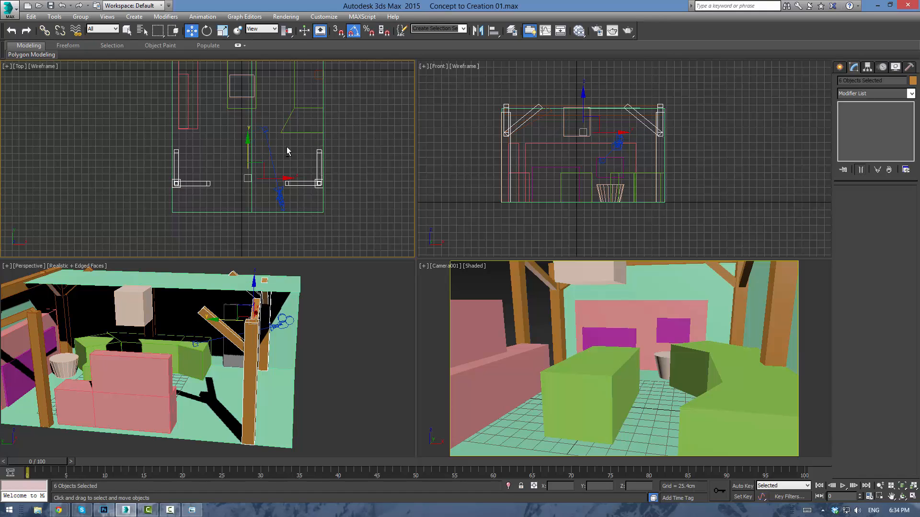
pyautogui.moveTo(247, 151); pyautogui.dragTo(250, 175)
pyautogui.click(370, 229)
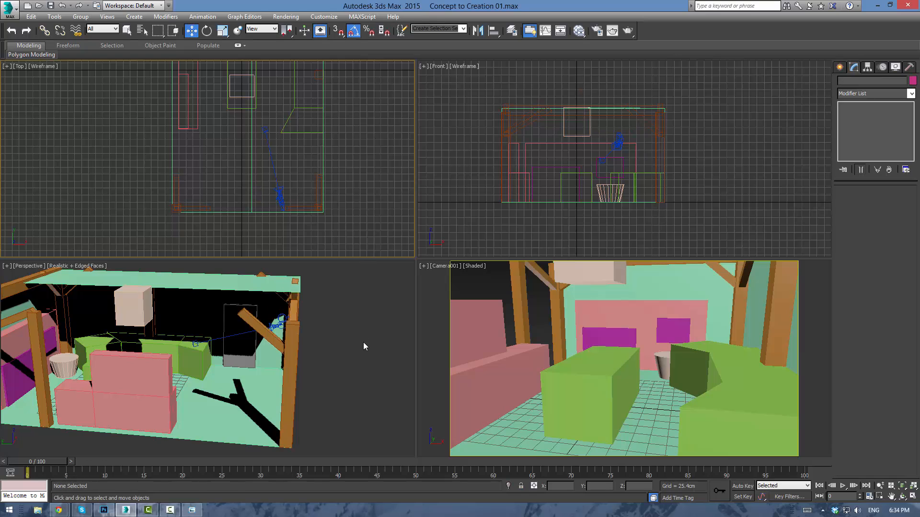
# Try to close the room's open front by extruding the shell's front floor edge about 317 cm upward to roof height
pyautogui.scroll(-6, 352, 342)
pyautogui.keyDown('alt'); pyautogui.moveTo(372, 325); pyautogui.dragTo(293, 341, button='middle'); pyautogui.keyUp('alt')
pyautogui.click(252, 206)
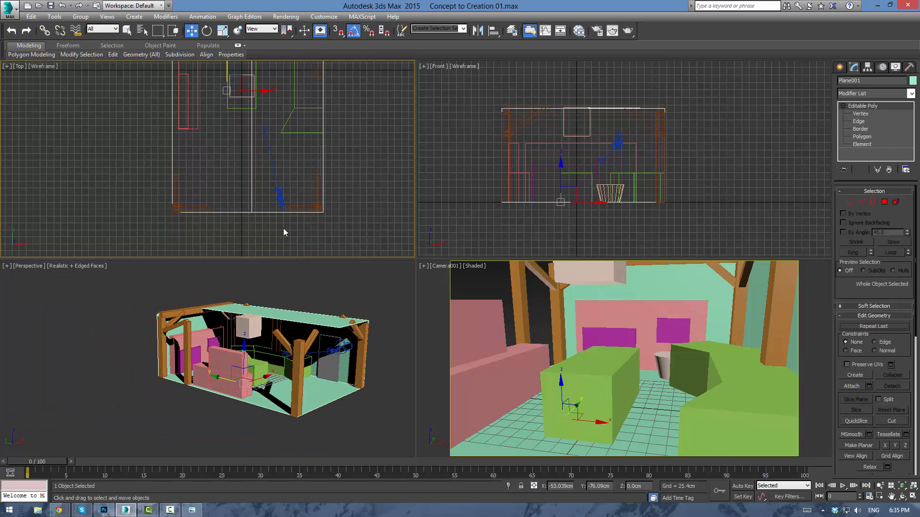
pyautogui.scroll(-3, 379, 225)
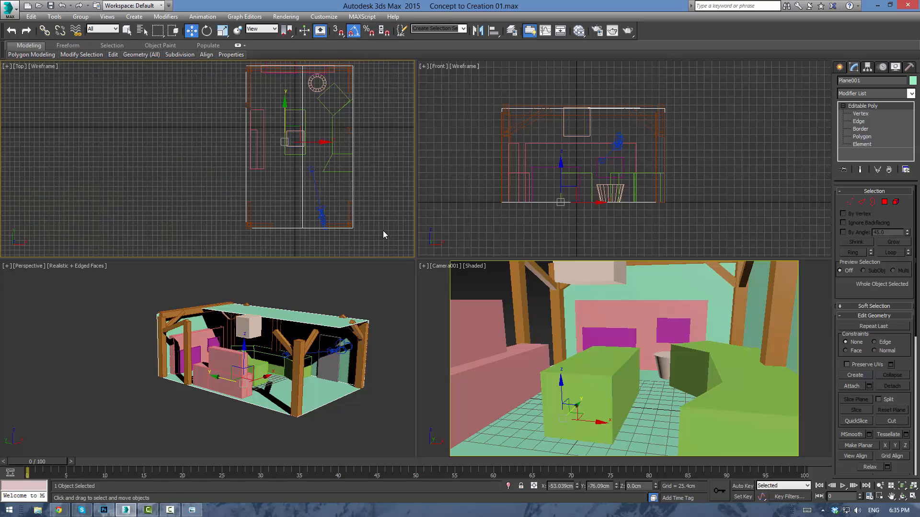
pyautogui.click(858, 121)
pyautogui.click(277, 231)
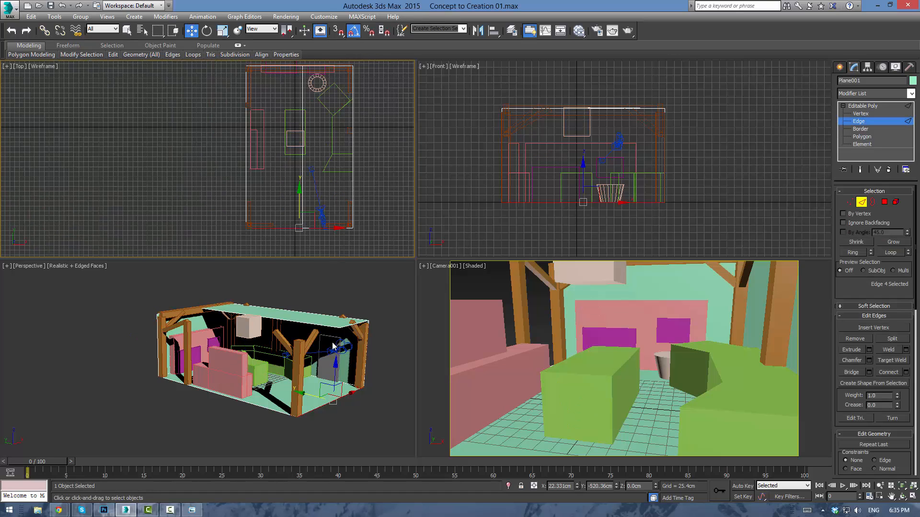
pyautogui.keyDown('shift'); pyautogui.moveTo(334, 346); pyautogui.dragTo(341, 302); pyautogui.keyUp('shift')
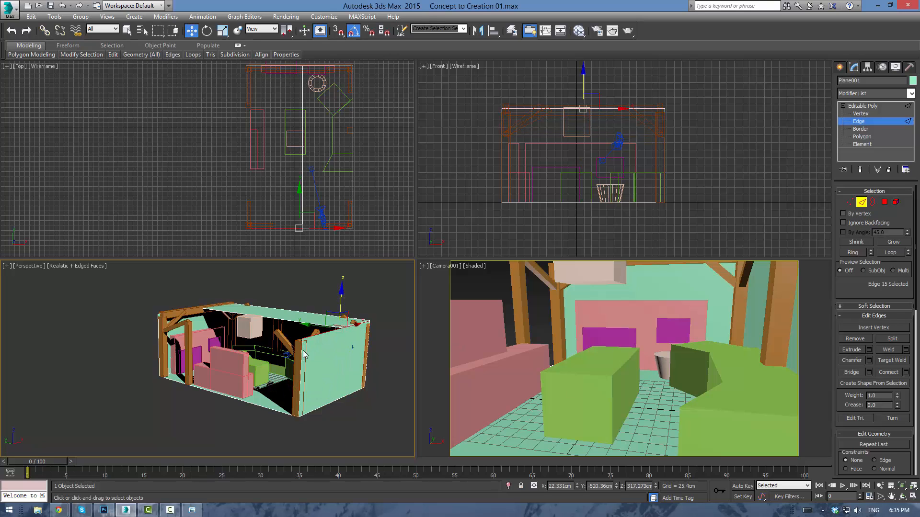
pyautogui.keyDown('alt'); pyautogui.moveTo(304, 354); pyautogui.dragTo(277, 357, button='middle'); pyautogui.keyUp('alt')
pyautogui.scroll(5, 283, 357)
pyautogui.moveTo(337, 387); pyautogui.dragTo(225, 275, button='middle')
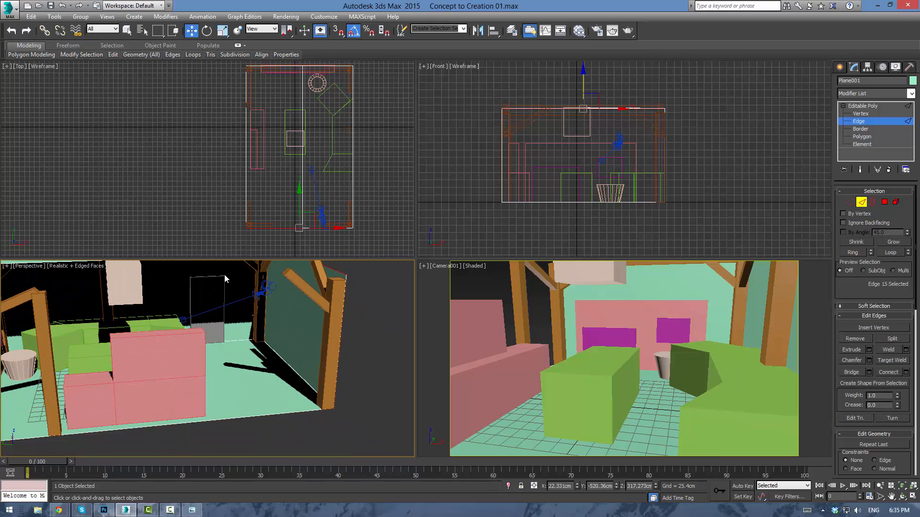
# Undo the front wall extrusion and finish edge editing on the room shell
pyautogui.keyDown('alt'); pyautogui.moveTo(280, 364); pyautogui.dragTo(293, 325, button='middle'); pyautogui.keyUp('alt')
pyautogui.click(367, 361)
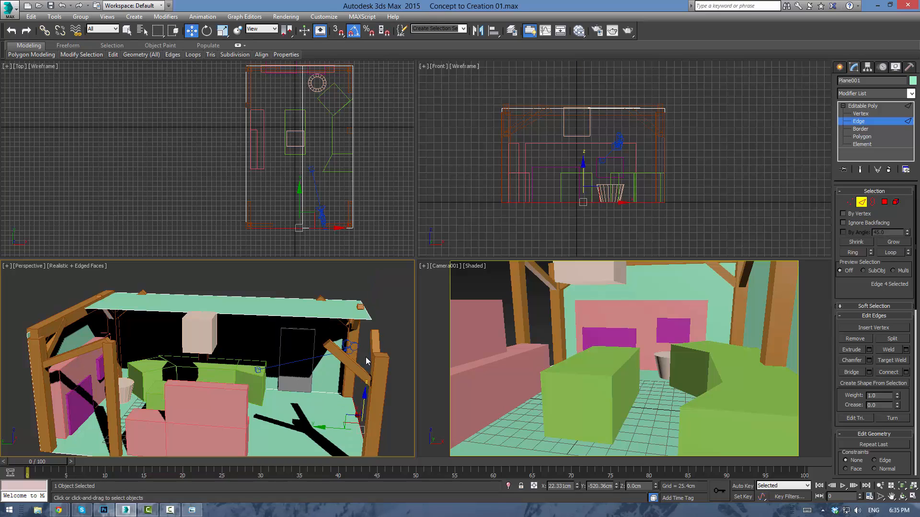
pyautogui.click(393, 320)
pyautogui.moveTo(393, 320); pyautogui.dragTo(300, 302, button='middle')
pyautogui.scroll(-5, 269, 313)
pyautogui.keyDown('alt'); pyautogui.moveTo(254, 323); pyautogui.dragTo(273, 315, button='middle'); pyautogui.keyUp('alt')
pyautogui.scroll(3, 247, 352)
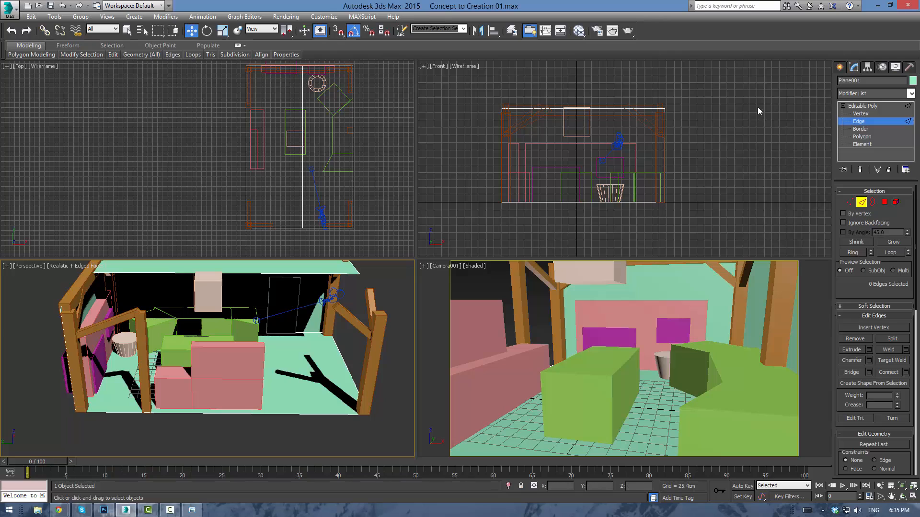
pyautogui.click(858, 107)
# Shift the door-sized thin box about 39 cm farther along the right wall toward the front corner
pyautogui.click(278, 306)
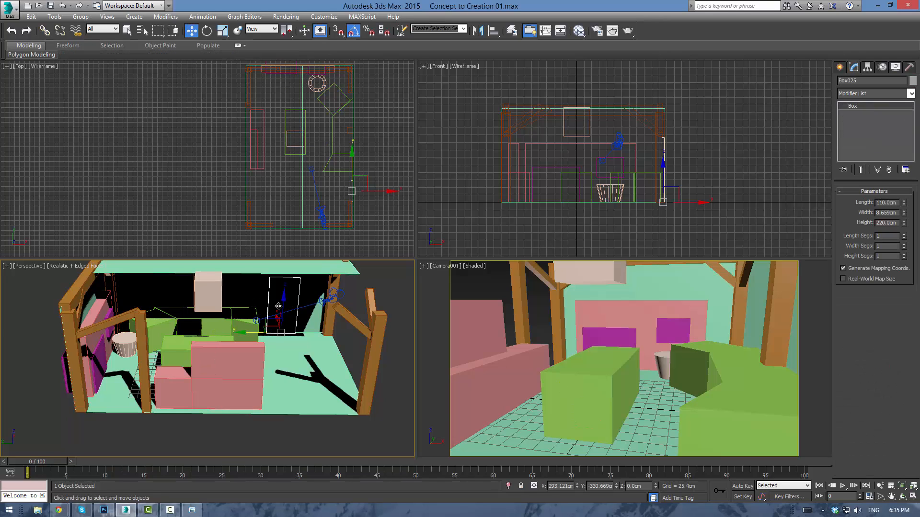
pyautogui.press('Delete')
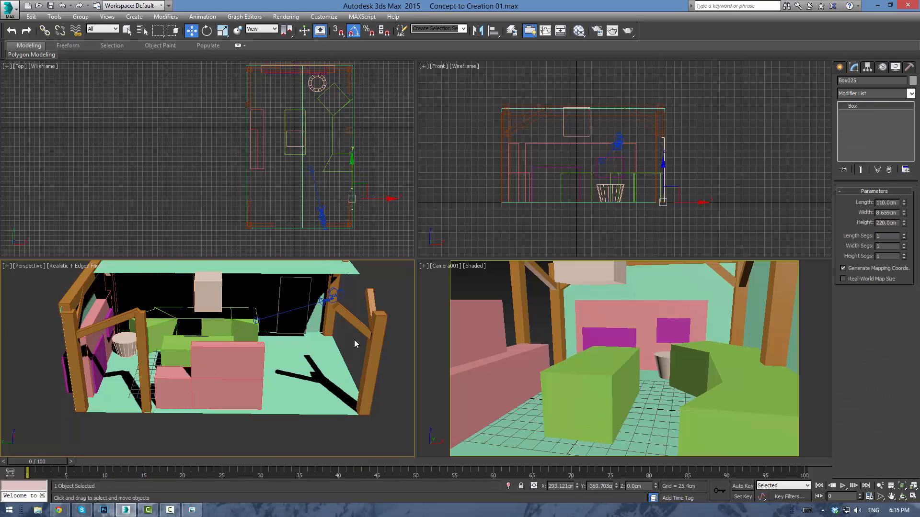
pyautogui.scroll(-3, 355, 341)
pyautogui.keyDown('alt'); pyautogui.moveTo(328, 349); pyautogui.dragTo(309, 336, button='middle'); pyautogui.keyUp('alt')
pyautogui.scroll(3, 310, 336)
# Draw a six-vertex spline line in the Front view rising from the tapered pot, with curved lower bends and zigzag upper corners
pyautogui.click(839, 68)
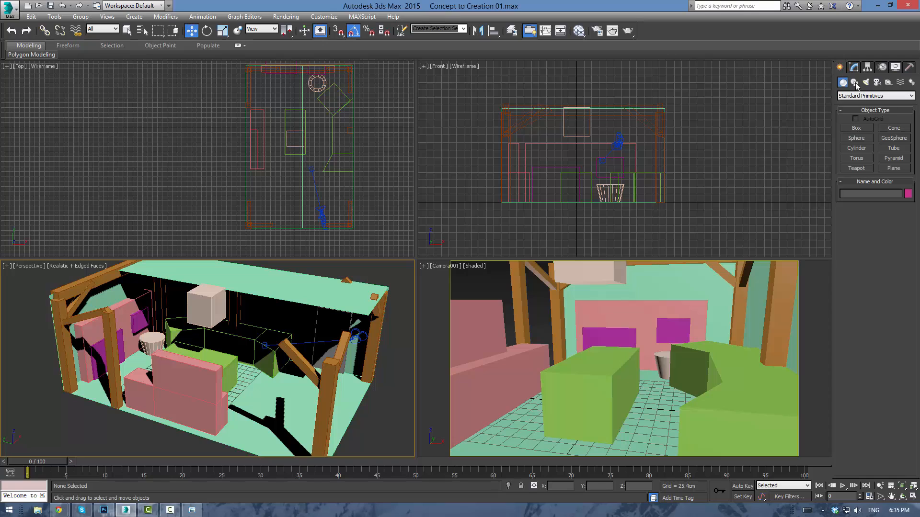
pyautogui.click(853, 98)
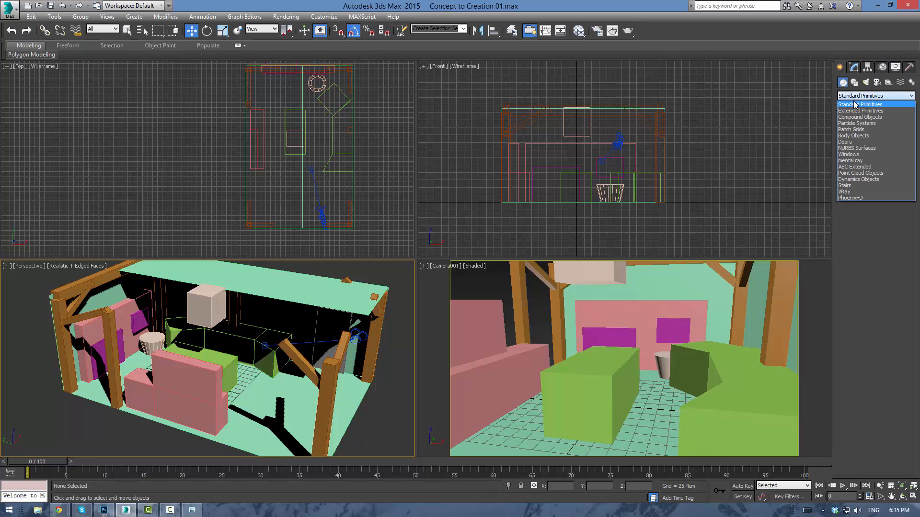
pyautogui.click(854, 82)
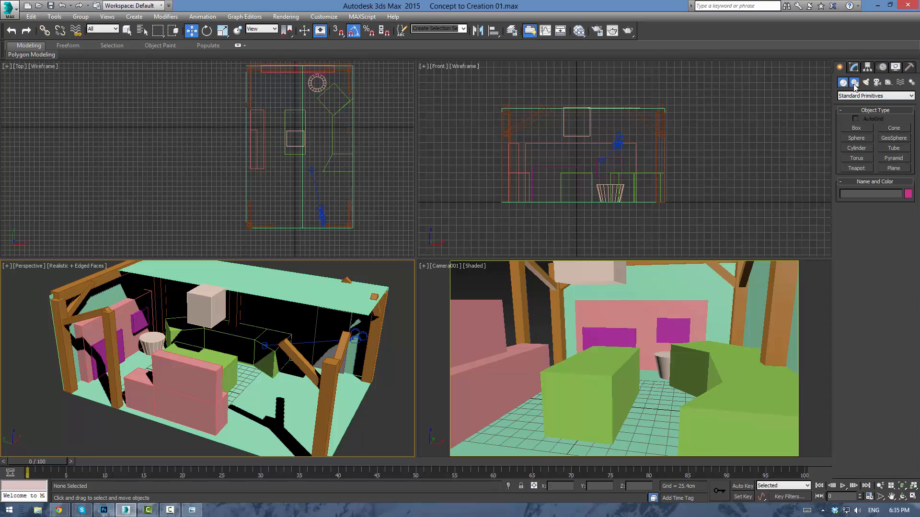
pyautogui.click(854, 136)
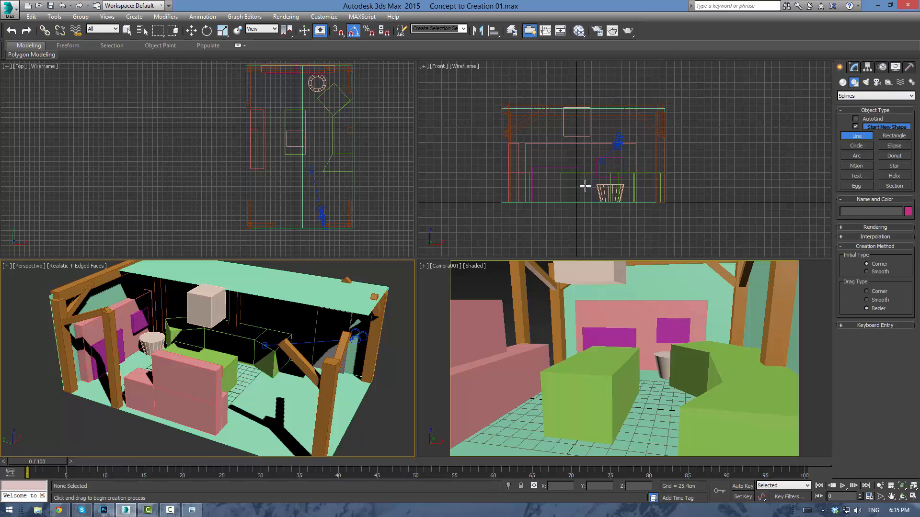
pyautogui.scroll(3, 585, 186)
pyautogui.scroll(2, 528, 183)
pyautogui.moveTo(530, 182); pyautogui.dragTo(439, 168, button='middle')
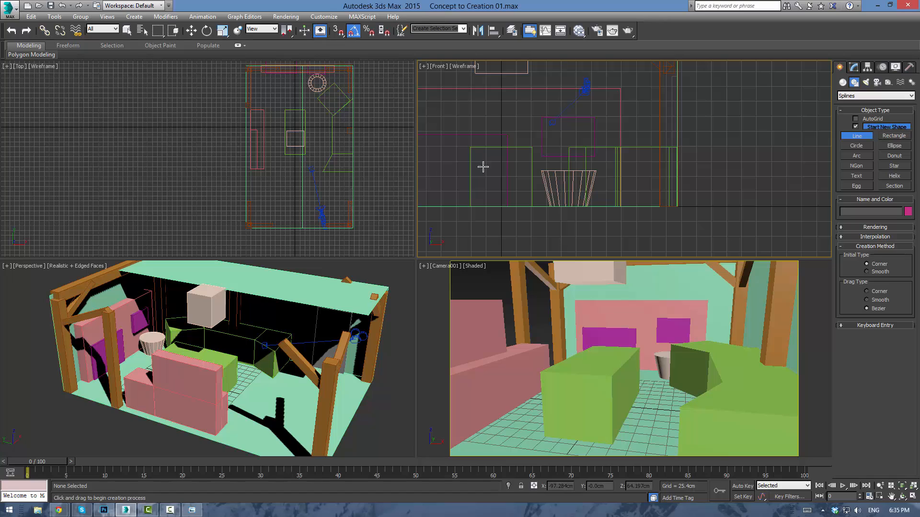
pyautogui.moveTo(538, 169); pyautogui.dragTo(539, 188, button='middle')
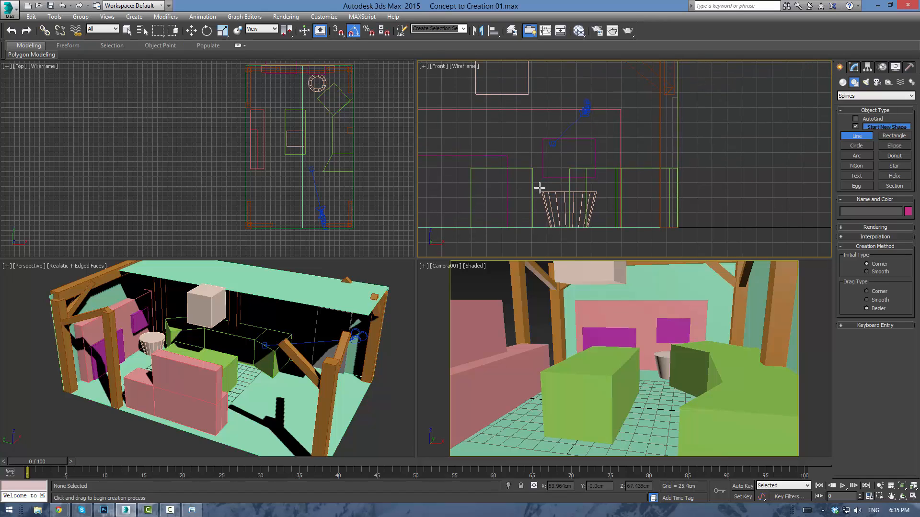
pyautogui.click(591, 196)
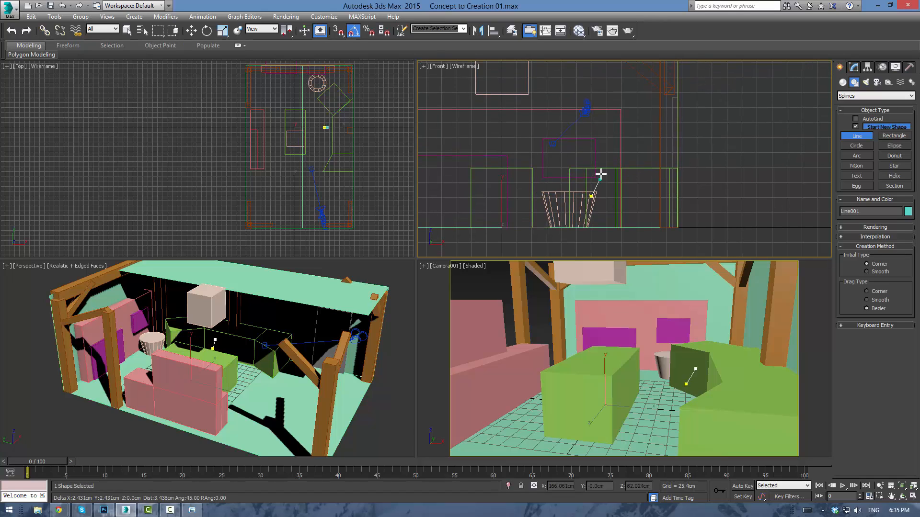
pyautogui.click(593, 154)
pyautogui.click(583, 120)
pyautogui.click(603, 98)
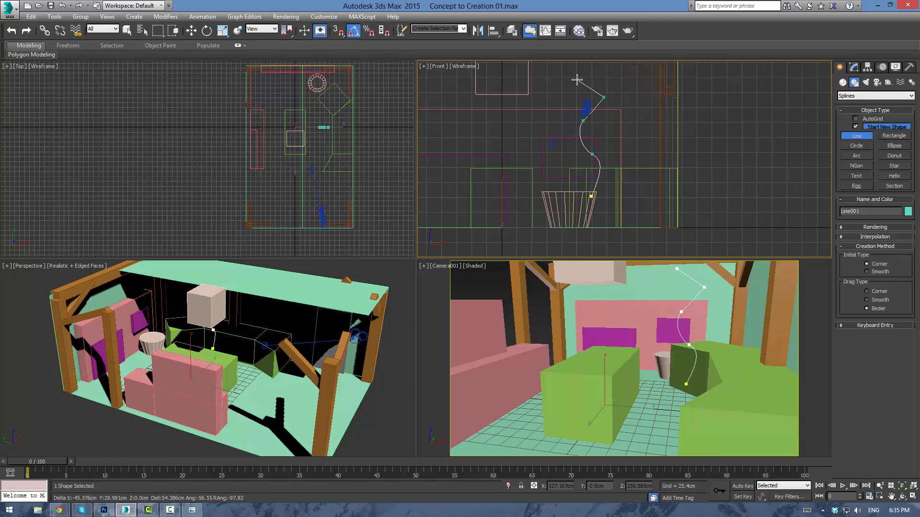
pyautogui.click(577, 79)
pyautogui.click(608, 66)
pyautogui.rightClick(623, 88)
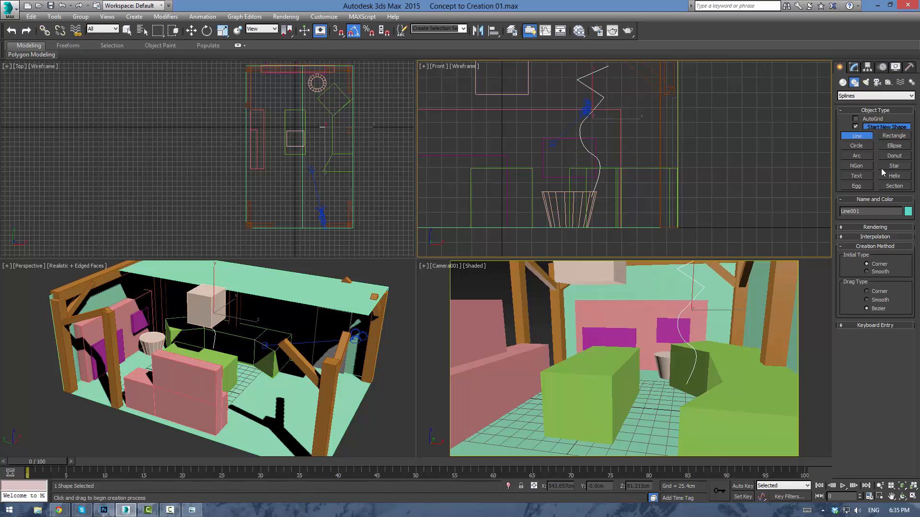
# Enable the line in the renderer and viewport and set its radial thickness to 13.056 cm
pyautogui.click(858, 227)
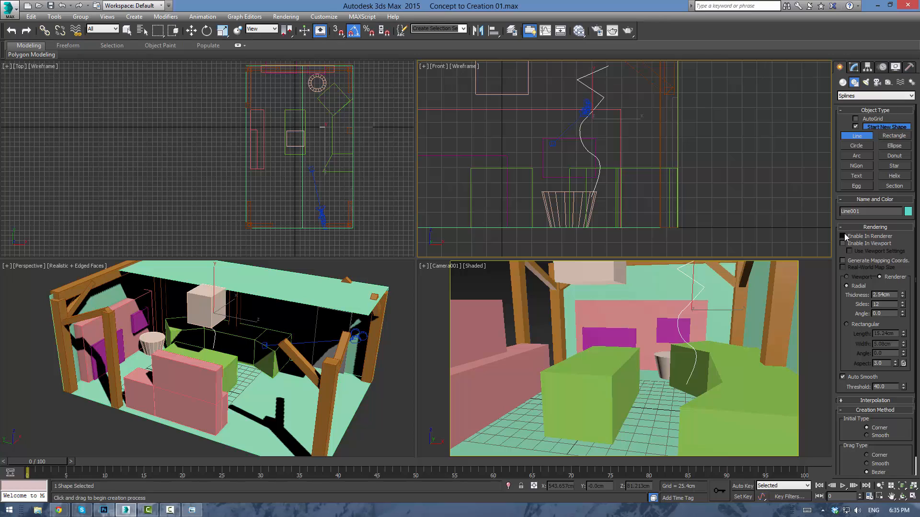
pyautogui.click(842, 236)
pyautogui.click(843, 243)
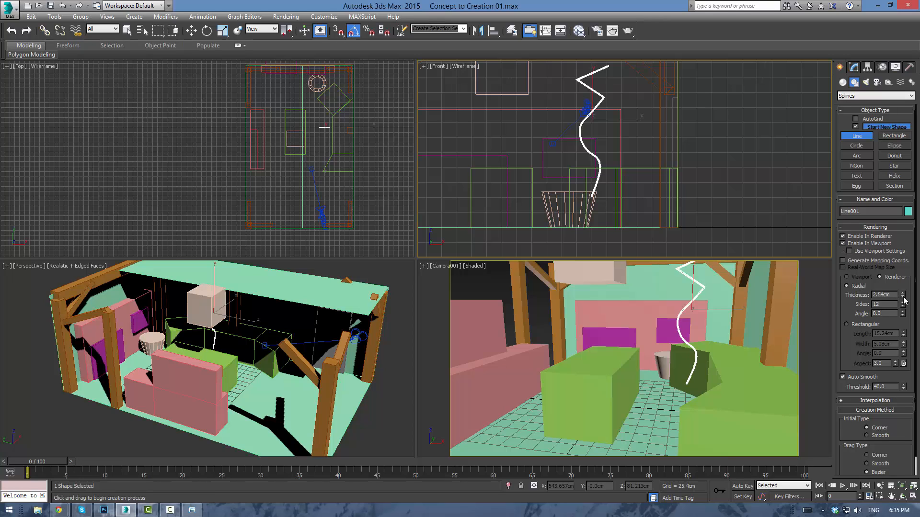
pyautogui.moveTo(903, 301); pyautogui.dragTo(862, 98)
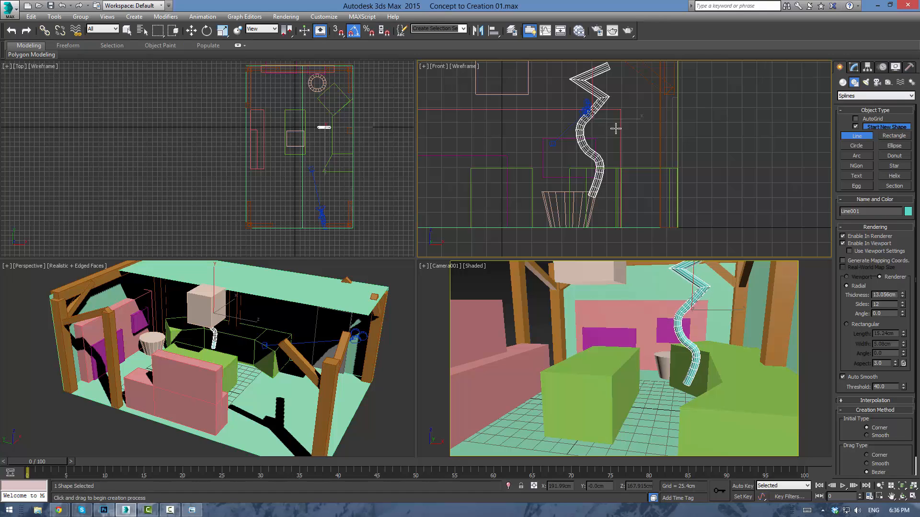
# Set the line's radial thickness to 28.722 cm and add an Edit Spline modifier at vertex level
pyautogui.moveTo(616, 129); pyautogui.dragTo(619, 191, button='middle')
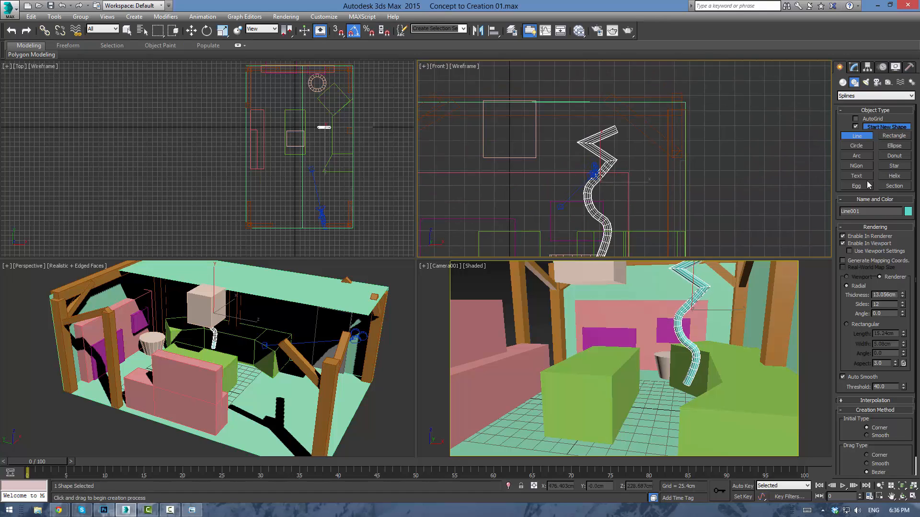
pyautogui.moveTo(904, 300); pyautogui.dragTo(876, 246)
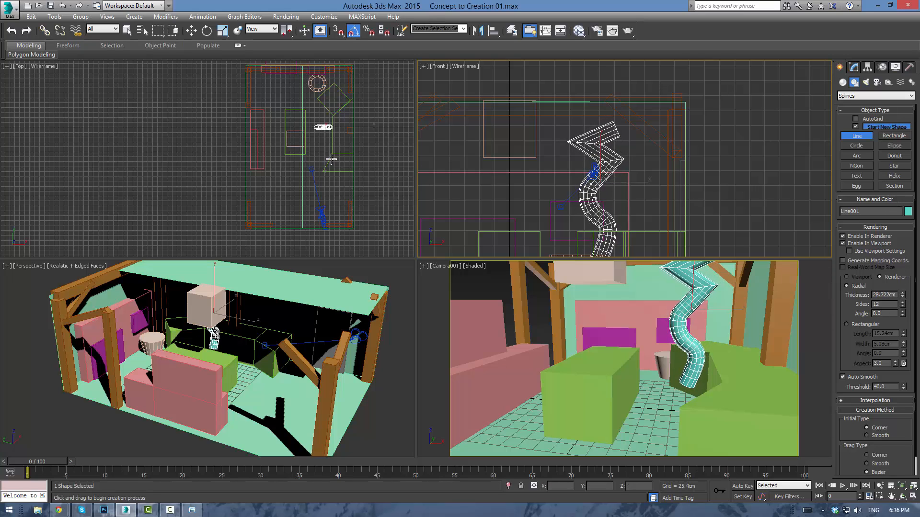
pyautogui.click(855, 69)
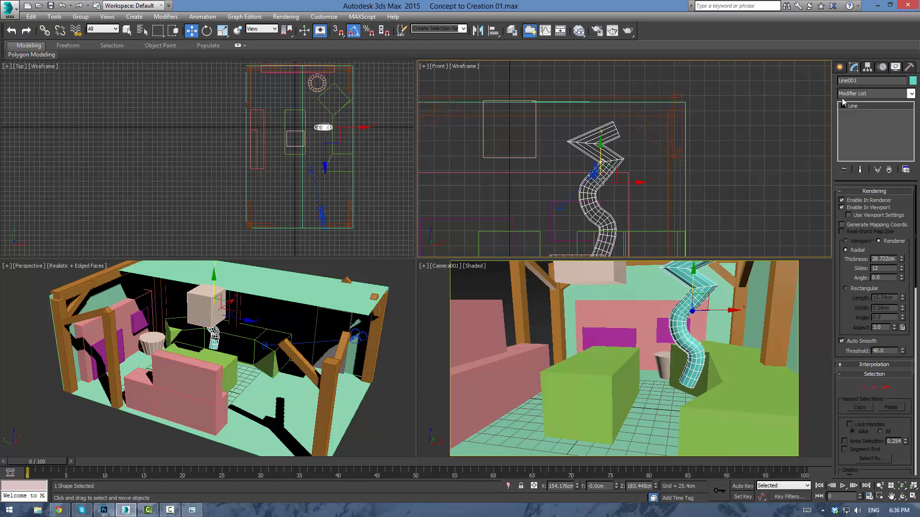
pyautogui.click(902, 97)
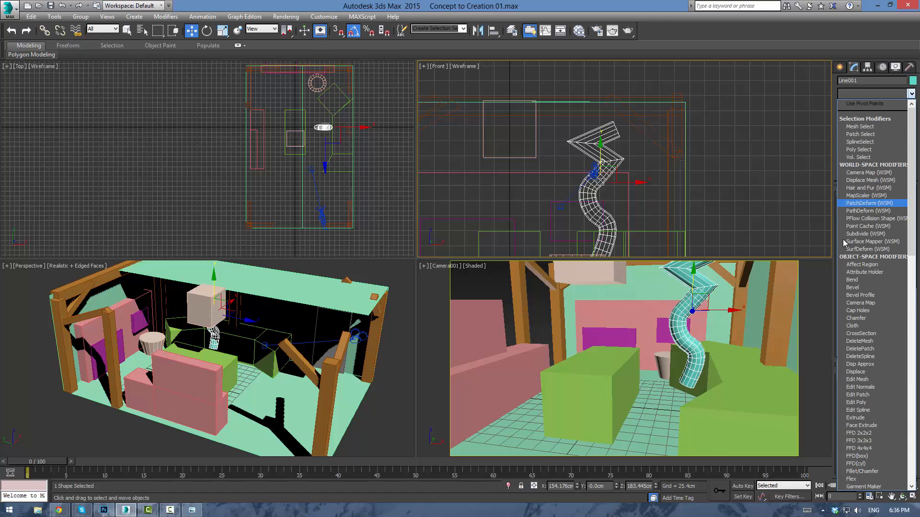
pyautogui.click(857, 411)
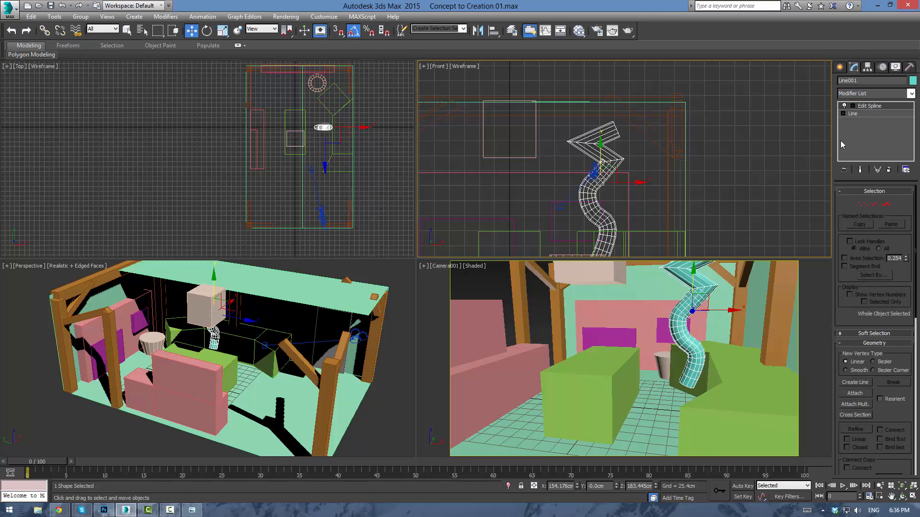
pyautogui.click(852, 106)
pyautogui.click(870, 114)
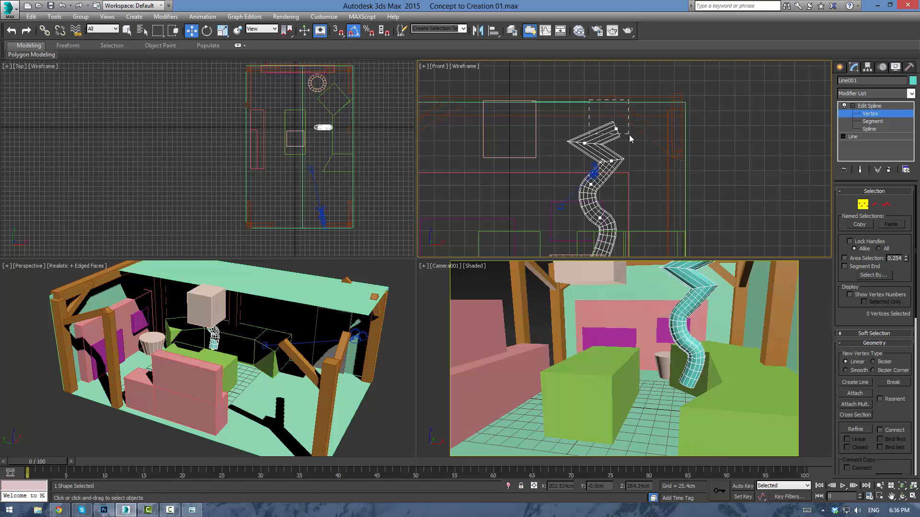
# Move the stem's top end vertex out past the back-right corner of the room
pyautogui.moveTo(631, 139); pyautogui.dragTo(592, 105)
pyautogui.keyDown('alt'); pyautogui.moveTo(256, 324); pyautogui.dragTo(324, 366, button='middle'); pyautogui.keyUp('alt')
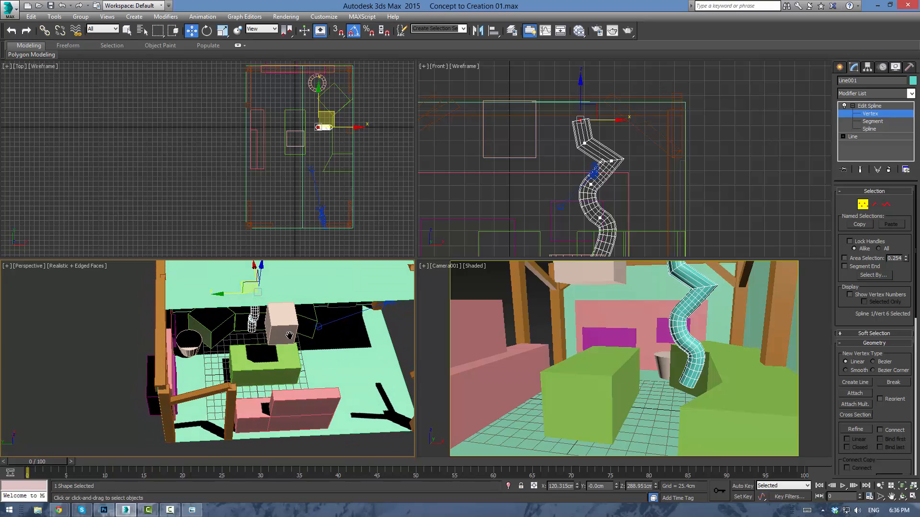
pyautogui.moveTo(256, 291); pyautogui.dragTo(277, 355, button='middle')
pyautogui.moveTo(265, 347); pyautogui.dragTo(184, 298)
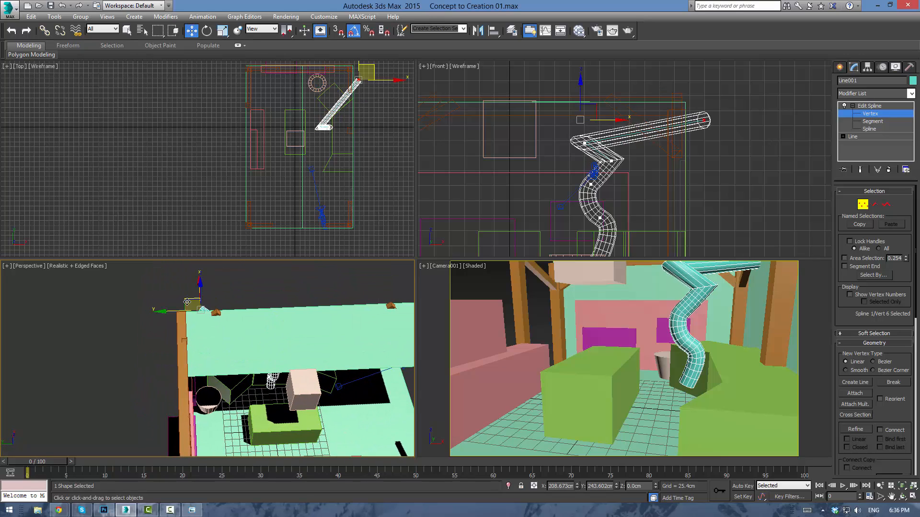
pyautogui.keyDown('alt'); pyautogui.moveTo(201, 304); pyautogui.dragTo(173, 291, button='middle'); pyautogui.keyUp('alt')
# Move the stem's fifth vertex and its four lower vertices against the right wall near the back corner, undoing the stray camera shift
pyautogui.click(585, 143)
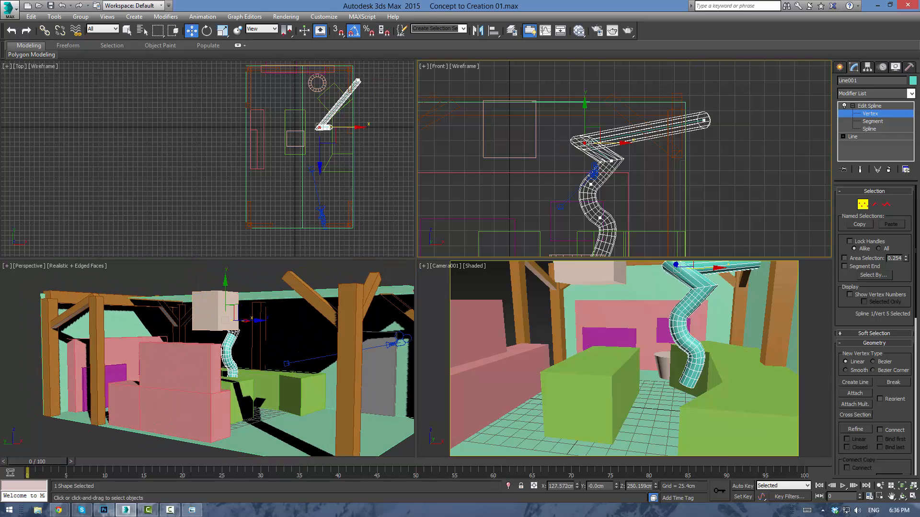
pyautogui.moveTo(345, 135); pyautogui.dragTo(324, 197, button='middle')
pyautogui.moveTo(324, 169); pyautogui.dragTo(330, 144)
pyautogui.moveTo(261, 184); pyautogui.dragTo(319, 230)
pyautogui.moveTo(316, 185); pyautogui.dragTo(340, 150)
pyautogui.moveTo(501, 326); pyautogui.dragTo(483, 311, button='middle')
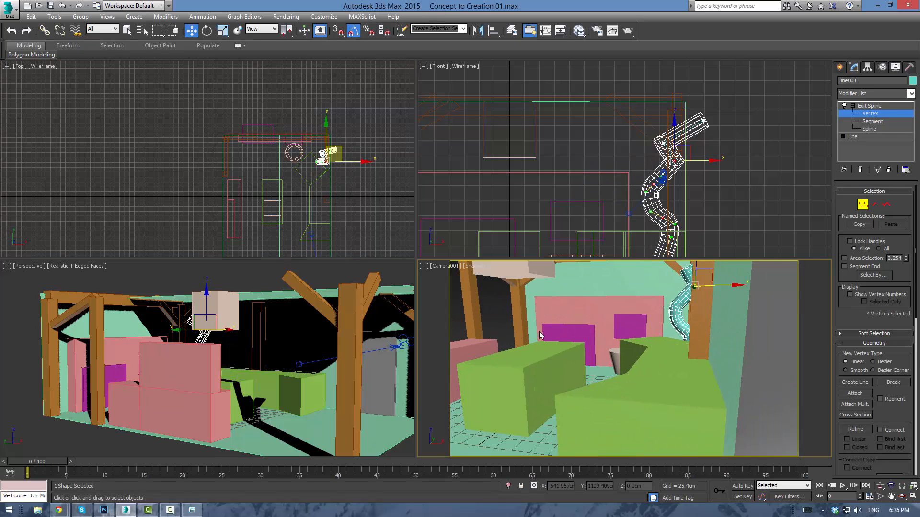
pyautogui.hotkey('ctrl', 'z')
# Finish vertex editing on the stem and make the room shell see-through
pyautogui.keyDown('alt'); pyautogui.moveTo(202, 365); pyautogui.dragTo(260, 360, button='middle'); pyautogui.keyUp('alt')
pyautogui.rightClick(364, 307)
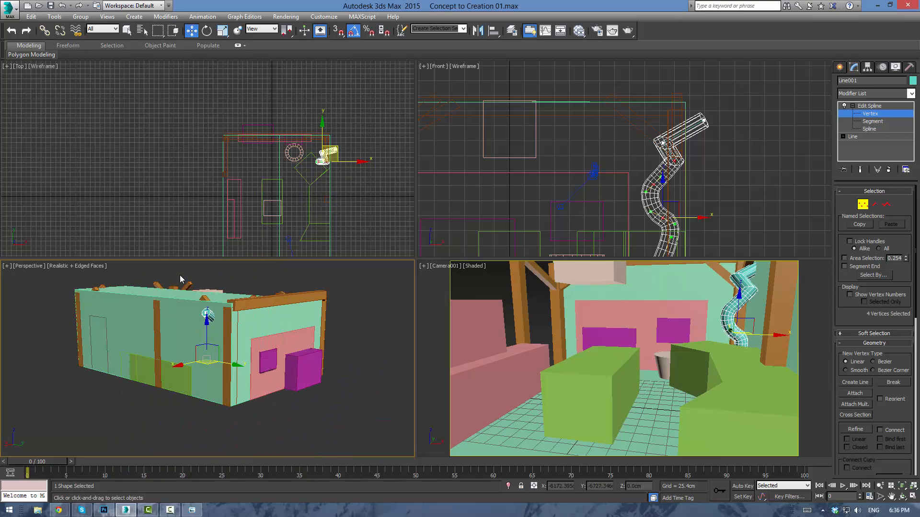
pyautogui.click(870, 106)
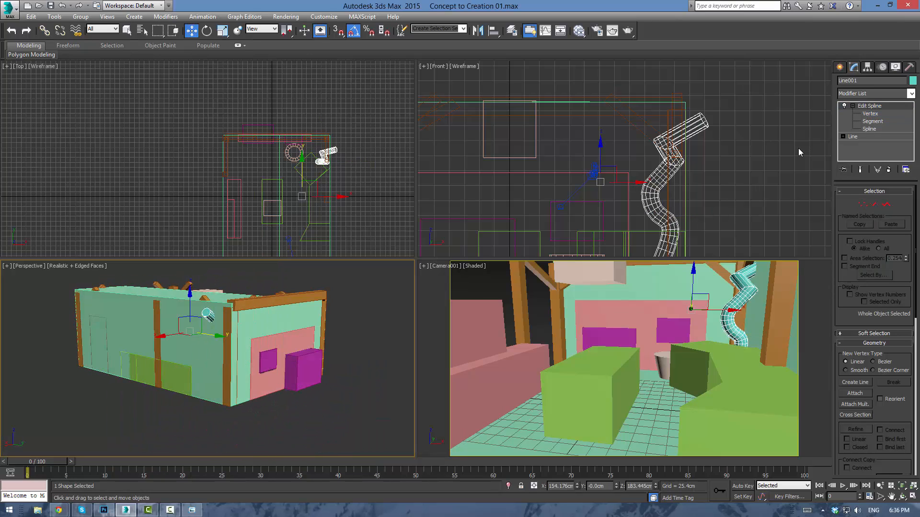
pyautogui.click(331, 365)
pyautogui.click(247, 322)
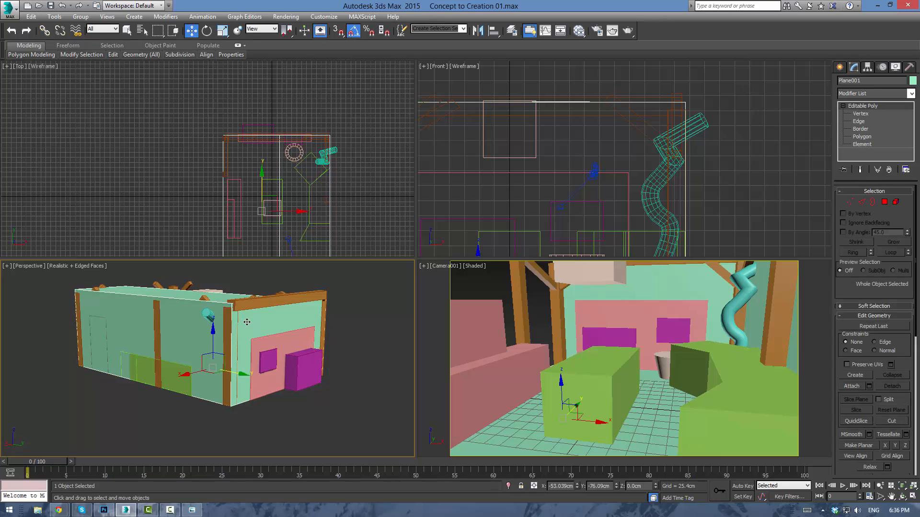
pyautogui.hotkey('alt', 'x')
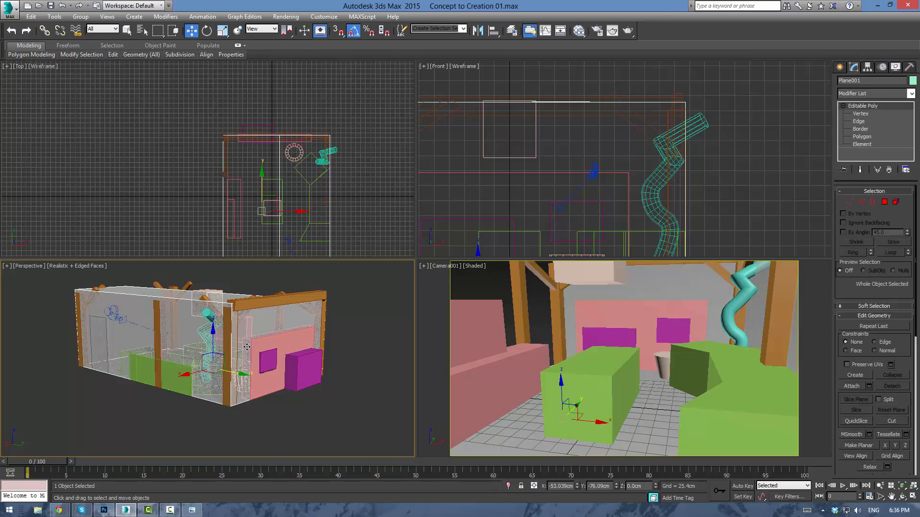
pyautogui.click(274, 448)
# Reopen the stem line for vertex editing and move only its second vertex outward from the lower bend
pyautogui.click(662, 153)
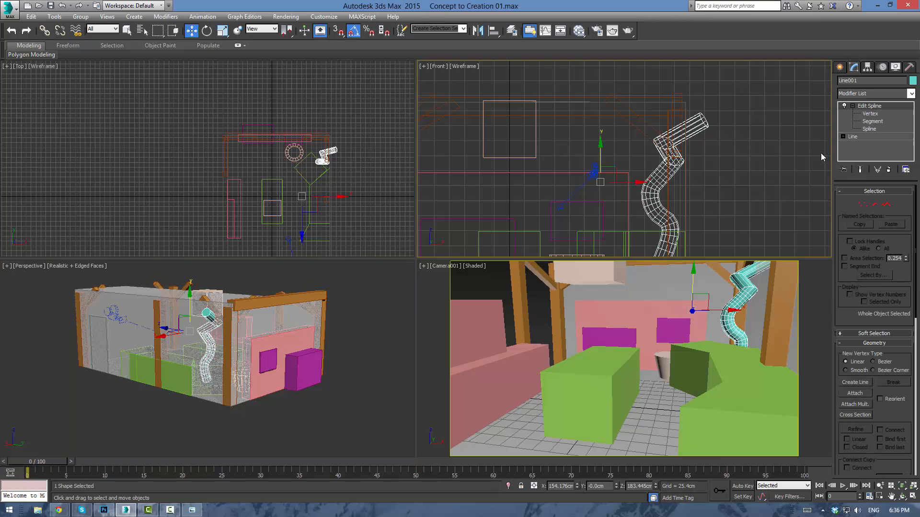
pyautogui.click(870, 114)
pyautogui.scroll(3, 263, 328)
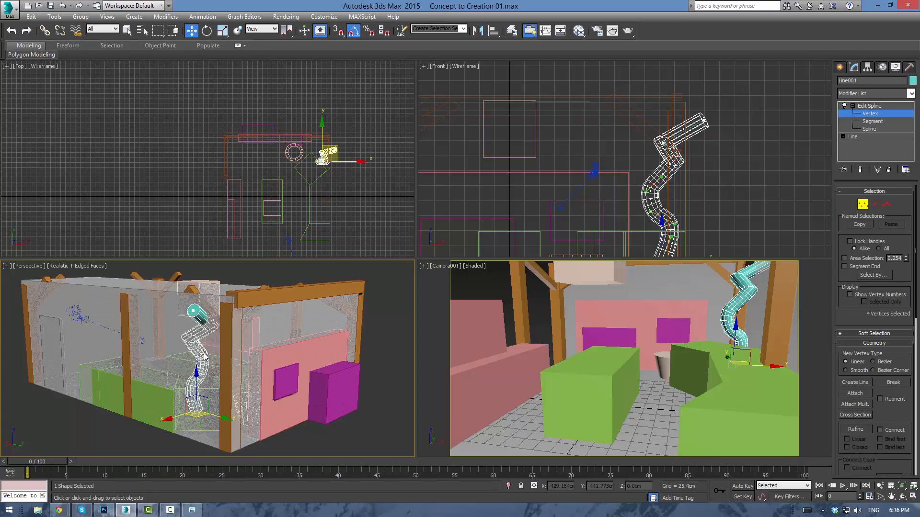
pyautogui.keyDown('alt'); pyautogui.moveTo(205, 356); pyautogui.dragTo(305, 350, button='middle'); pyautogui.keyUp('alt')
pyautogui.scroll(3, 245, 351)
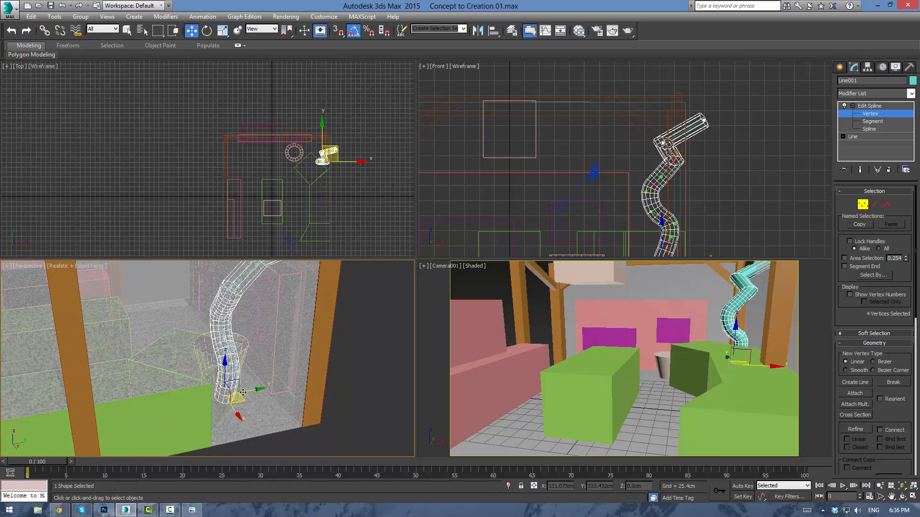
pyautogui.moveTo(244, 401); pyautogui.dragTo(260, 352)
pyautogui.hotkey('ctrl', 'z')
pyautogui.click(287, 416)
pyautogui.click(235, 403)
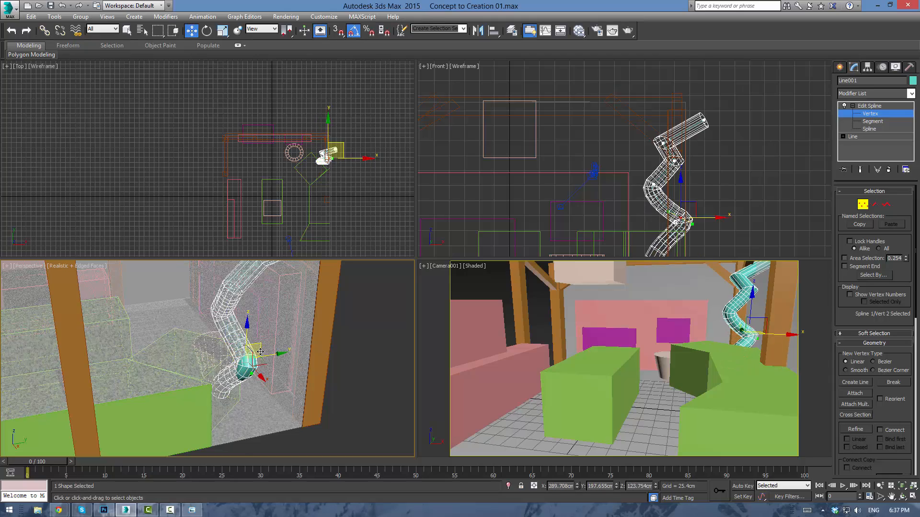
# Reposition the stem's second vertex to about X 256 cm, Y 217 cm and Z 77 cm
pyautogui.keyDown('alt'); pyautogui.moveTo(260, 352); pyautogui.dragTo(403, 321, button='middle'); pyautogui.keyUp('alt')
pyautogui.moveTo(363, 205); pyautogui.dragTo(365, 204, button='middle')
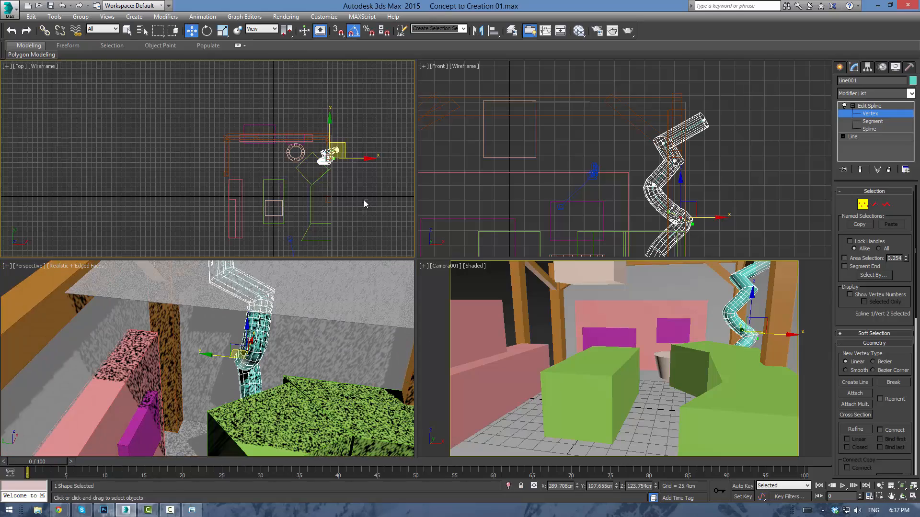
pyautogui.scroll(3, 355, 189)
pyautogui.moveTo(323, 122); pyautogui.dragTo(310, 114)
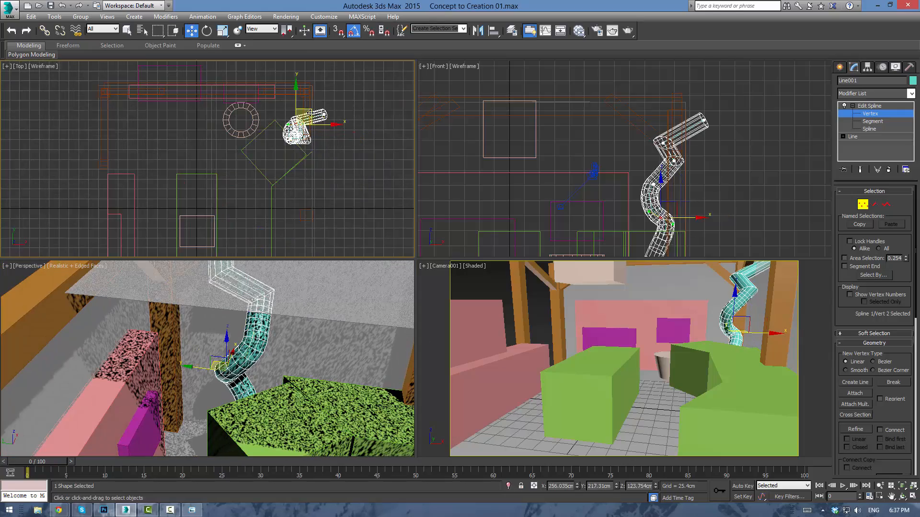
pyautogui.moveTo(675, 201); pyautogui.dragTo(654, 154, button='middle')
pyautogui.moveTo(645, 145); pyautogui.dragTo(655, 168)
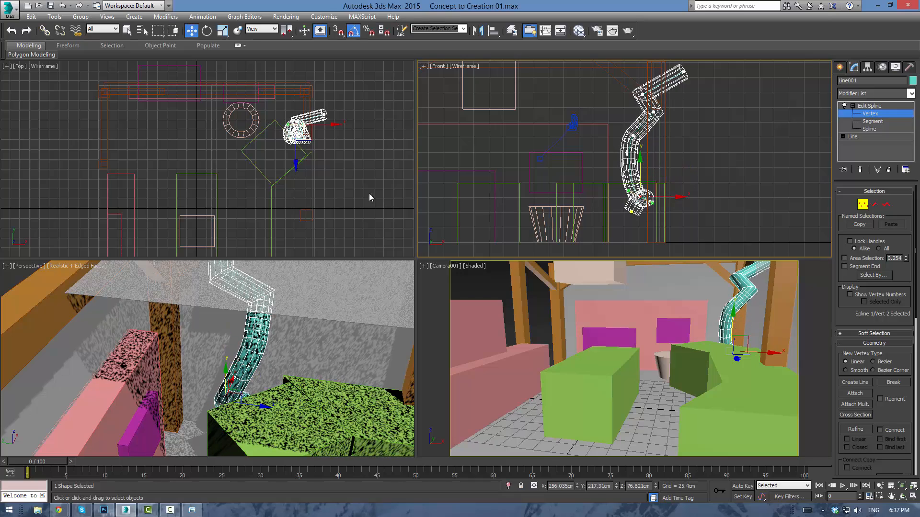
# Move the stem's fourth vertex inward from the wall to about X 237 cm and Y 197 cm
pyautogui.click(324, 341)
pyautogui.keyDown('alt'); pyautogui.moveTo(315, 345); pyautogui.dragTo(233, 272, button='middle'); pyautogui.keyUp('alt')
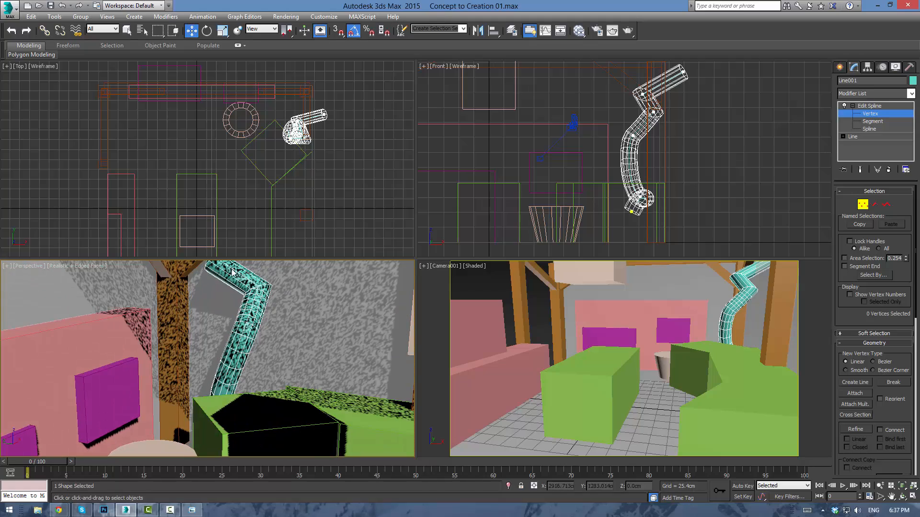
pyautogui.moveTo(277, 311); pyautogui.dragTo(278, 311)
pyautogui.keyDown('alt'); pyautogui.moveTo(278, 311); pyautogui.dragTo(312, 346, button='middle'); pyautogui.keyUp('alt')
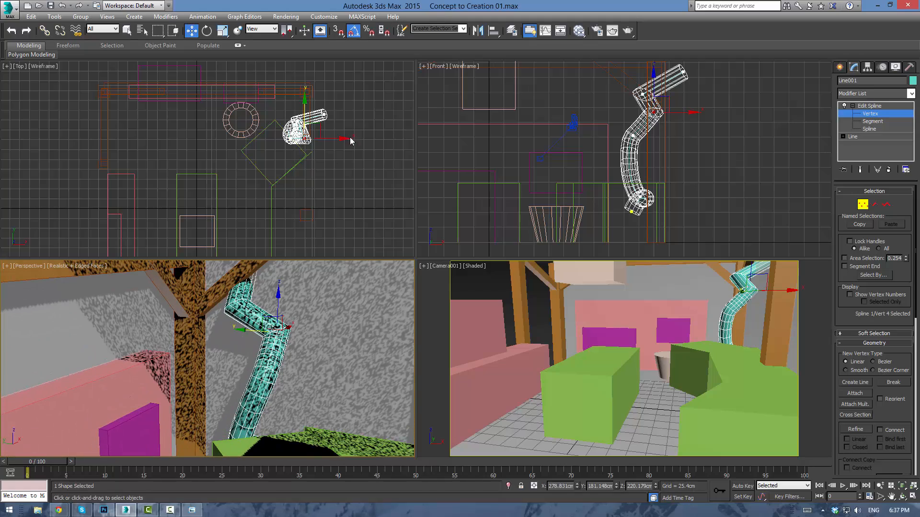
pyautogui.moveTo(350, 141); pyautogui.dragTo(353, 142, button='middle')
pyautogui.moveTo(317, 127); pyautogui.dragTo(301, 122)
# Delete the partial flat roof polygon from the room shell
pyautogui.scroll(-6, 267, 314)
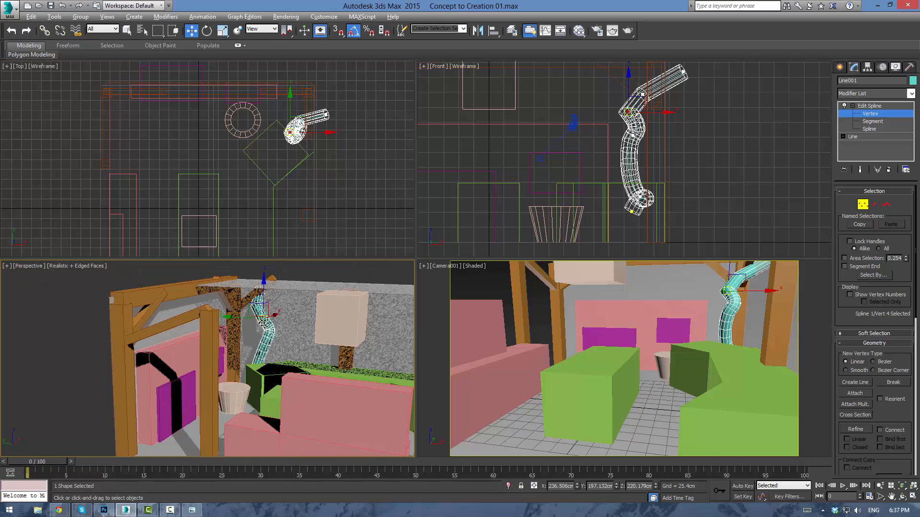
pyautogui.keyDown('alt'); pyautogui.moveTo(198, 301); pyautogui.dragTo(230, 305, button='middle'); pyautogui.keyUp('alt')
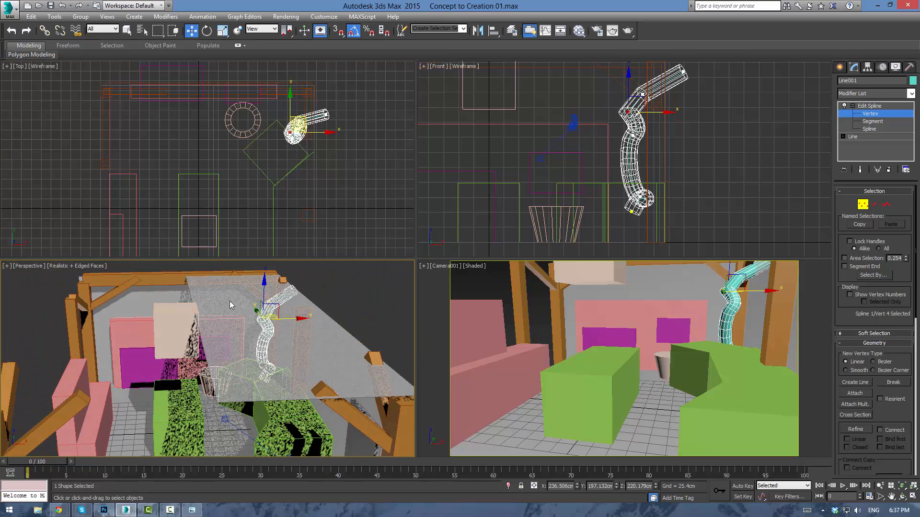
pyautogui.click(859, 113)
pyautogui.click(320, 315)
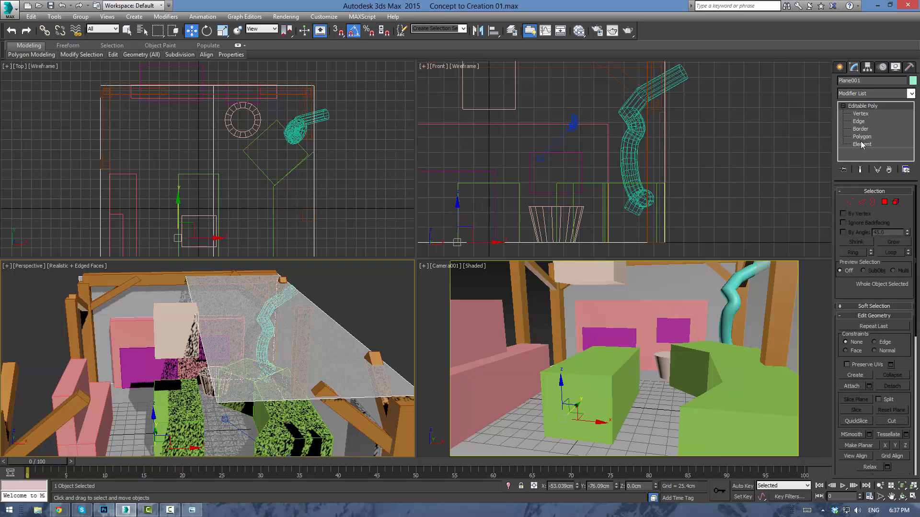
pyautogui.click(862, 137)
pyautogui.click(294, 372)
pyautogui.press('Delete')
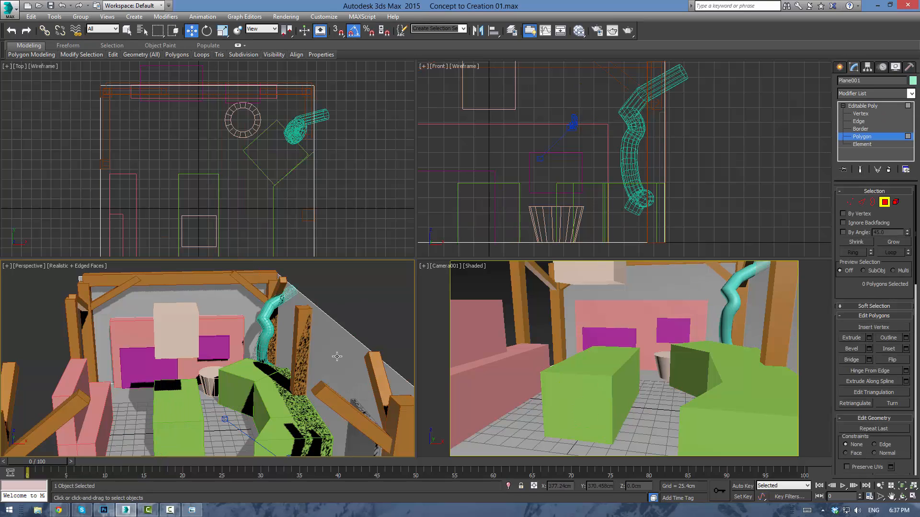
# Finish polygon editing on the room shell and reopen the stem line at vertex level
pyautogui.scroll(4, 330, 307)
pyautogui.click(188, 308)
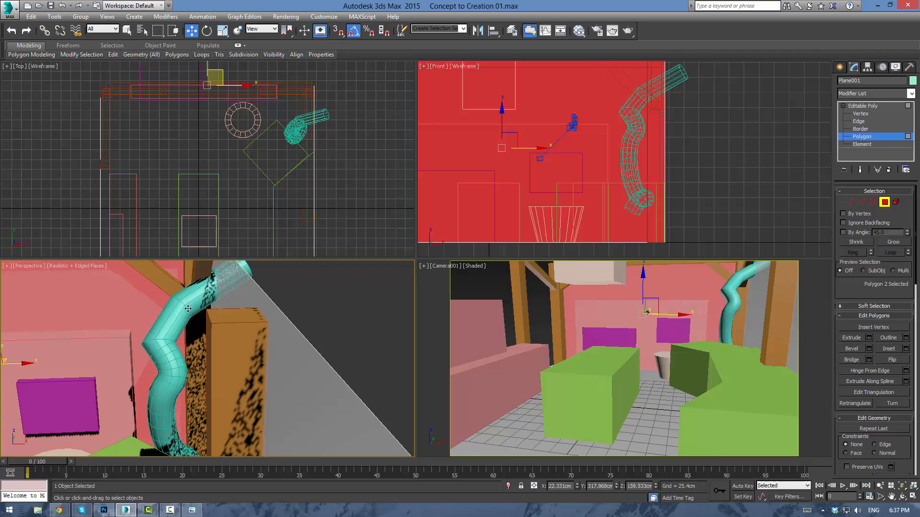
pyautogui.rightClick(296, 271)
pyautogui.click(411, 337)
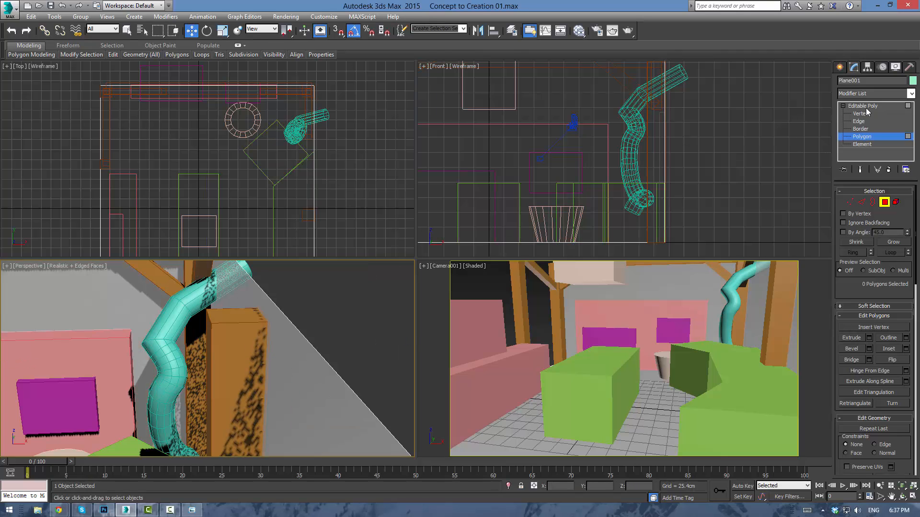
pyautogui.click(864, 106)
pyautogui.click(363, 269)
pyautogui.click(175, 305)
pyautogui.moveTo(219, 342); pyautogui.dragTo(262, 295, button='middle')
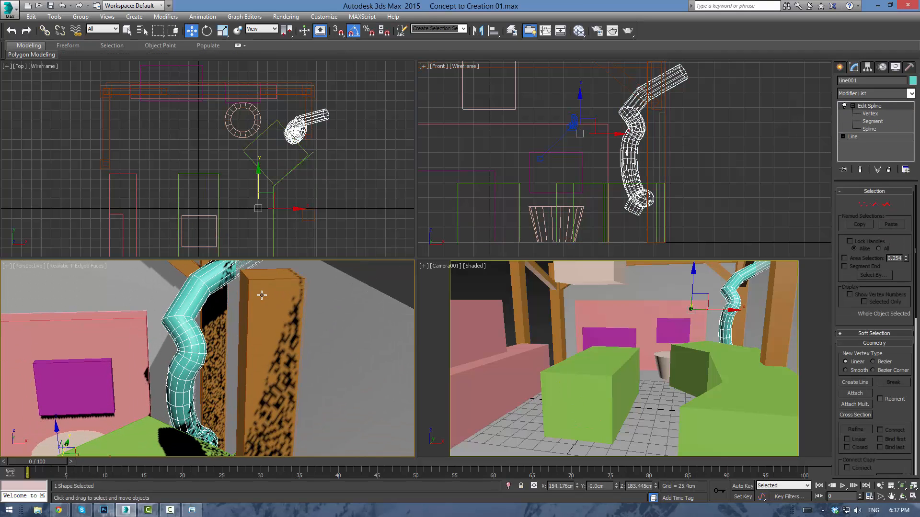
pyautogui.press('1')
# Lower the stem's third vertex to about Z 156 cm
pyautogui.scroll(-5, 239, 335)
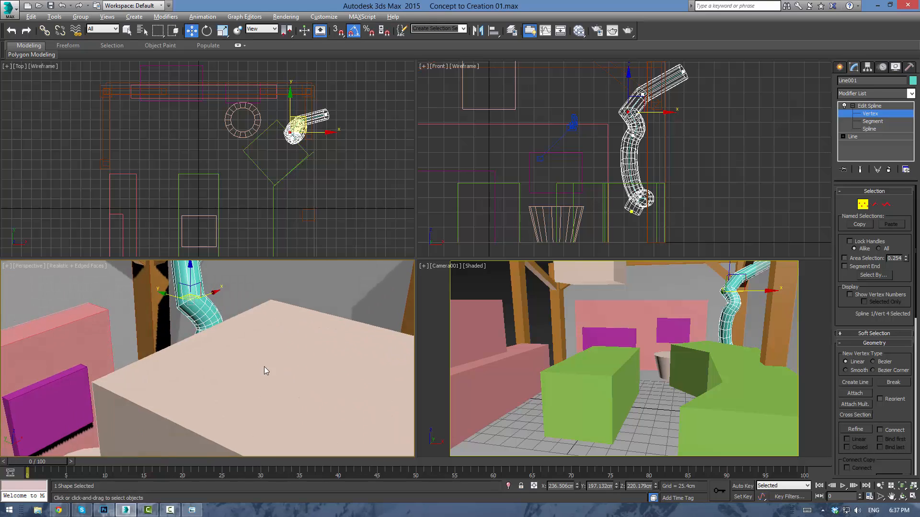
pyautogui.keyDown('alt'); pyautogui.moveTo(265, 370); pyautogui.dragTo(245, 366, button='middle'); pyautogui.keyUp('alt')
pyautogui.click(215, 332)
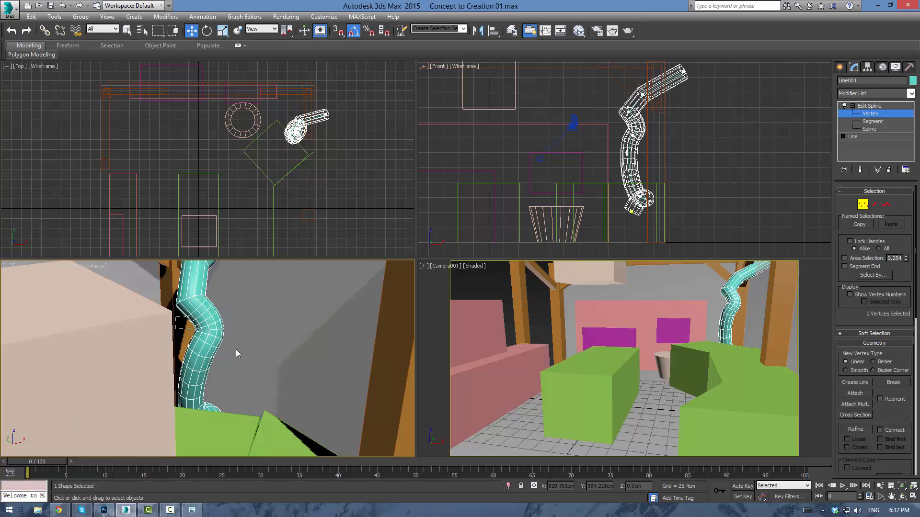
pyautogui.moveTo(236, 349); pyautogui.dragTo(236, 348)
pyautogui.moveTo(205, 314); pyautogui.dragTo(207, 348)
# Convert the stem's third vertex to the Corner type
pyautogui.rightClick(208, 348)
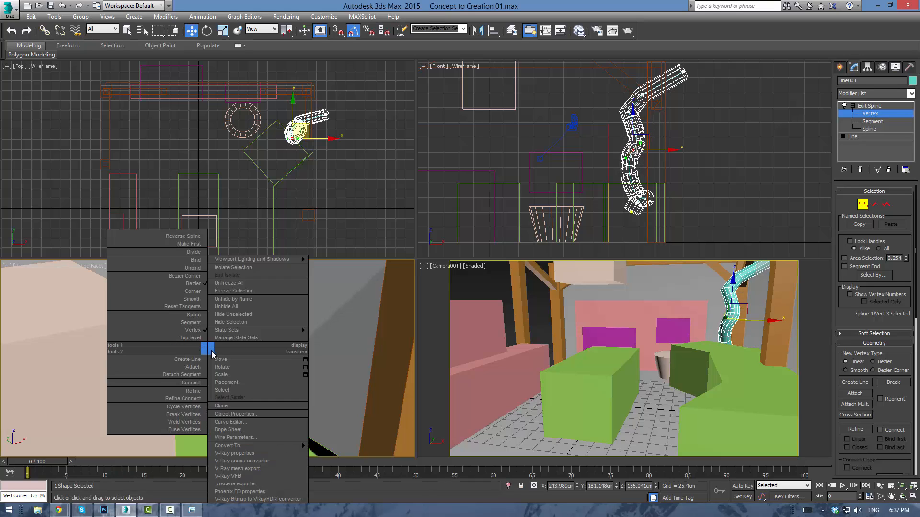
pyautogui.click(192, 282)
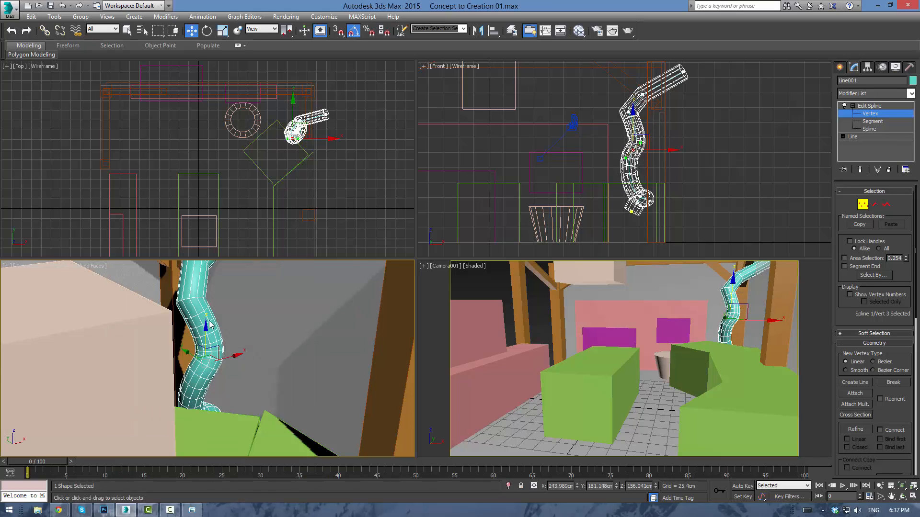
pyautogui.rightClick(213, 346)
pyautogui.click(191, 291)
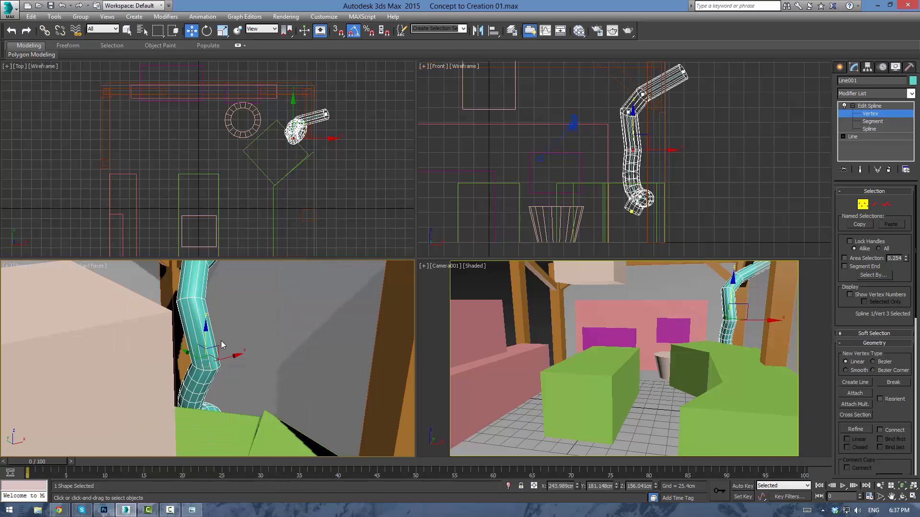
# Raise the stem's third vertex to about Z 188 cm and shift it horizontally to about X 249, Y 194 cm
pyautogui.moveTo(199, 353); pyautogui.dragTo(232, 313)
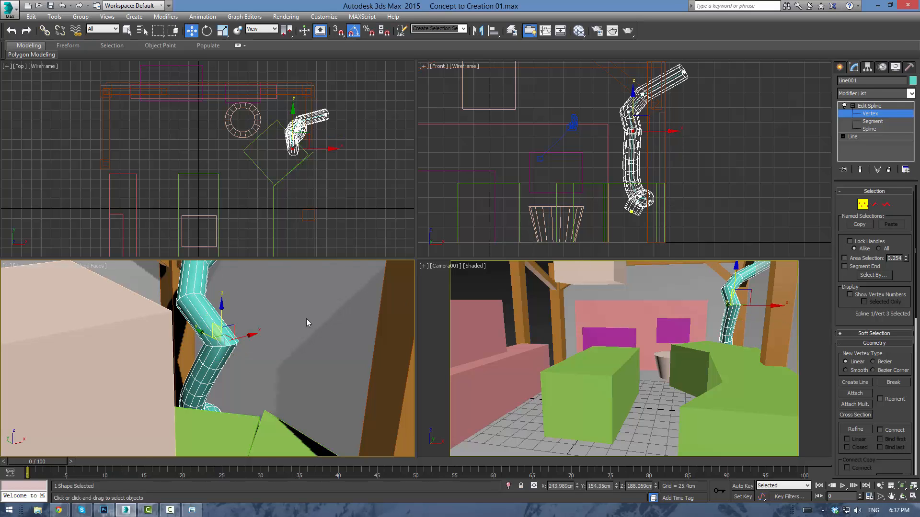
pyautogui.keyDown('alt'); pyautogui.moveTo(306, 318); pyautogui.dragTo(243, 327, button='middle'); pyautogui.keyUp('alt')
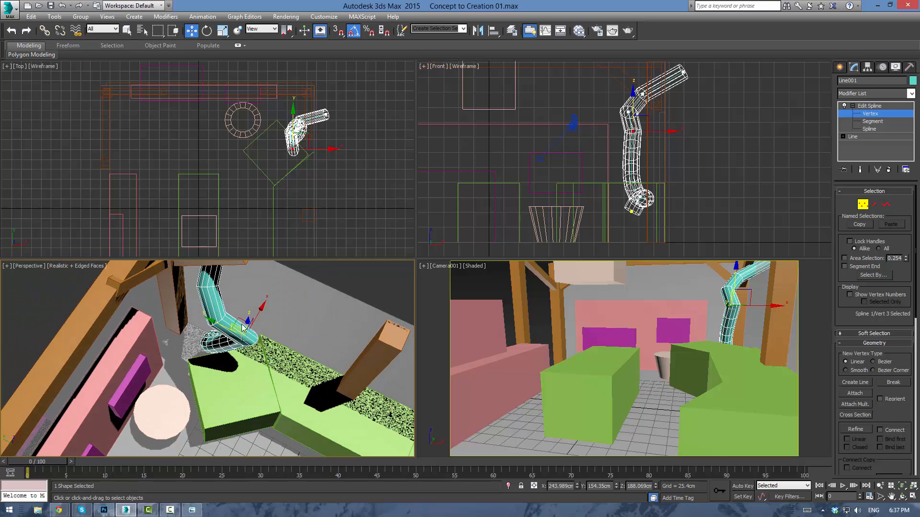
pyautogui.moveTo(239, 319); pyautogui.dragTo(198, 309)
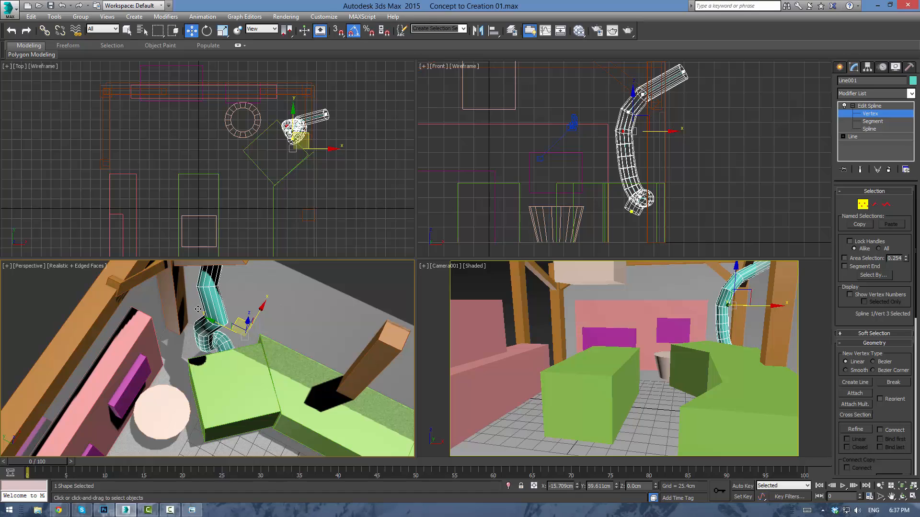
pyautogui.keyDown('alt'); pyautogui.moveTo(198, 309); pyautogui.dragTo(263, 328, button='middle'); pyautogui.keyUp('alt')
pyautogui.moveTo(207, 320); pyautogui.dragTo(224, 316)
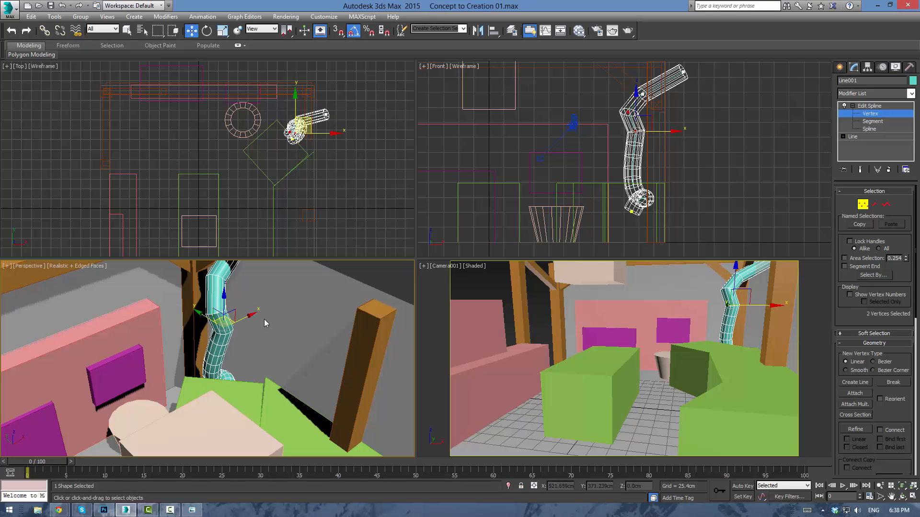
# Move the stem's fourth vertex to about X 230, Y 179, Z 220 cm
pyautogui.keyDown('alt'); pyautogui.moveTo(264, 319); pyautogui.dragTo(197, 290, button='middle'); pyautogui.keyUp('alt')
pyautogui.moveTo(196, 288); pyautogui.dragTo(217, 320)
pyautogui.keyDown('alt'); pyautogui.moveTo(235, 293); pyautogui.dragTo(267, 325, button='middle'); pyautogui.keyUp('alt')
pyautogui.moveTo(240, 328); pyautogui.dragTo(201, 322)
pyautogui.keyDown('alt'); pyautogui.moveTo(201, 321); pyautogui.dragTo(162, 301, button='middle'); pyautogui.keyUp('alt')
# Shift the stem's fifth vertex horizontally to about X 232, Y 170 cm and lower the fourth vertex to about Z 198 cm
pyautogui.click(171, 296)
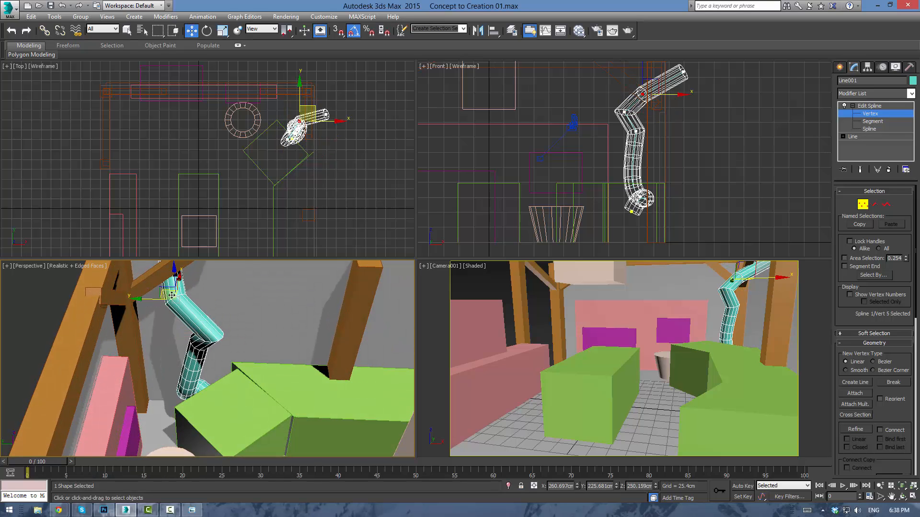
pyautogui.moveTo(166, 292); pyautogui.dragTo(208, 311)
pyautogui.keyDown('alt'); pyautogui.moveTo(211, 335); pyautogui.dragTo(190, 344, button='middle'); pyautogui.keyUp('alt')
pyautogui.click(205, 334)
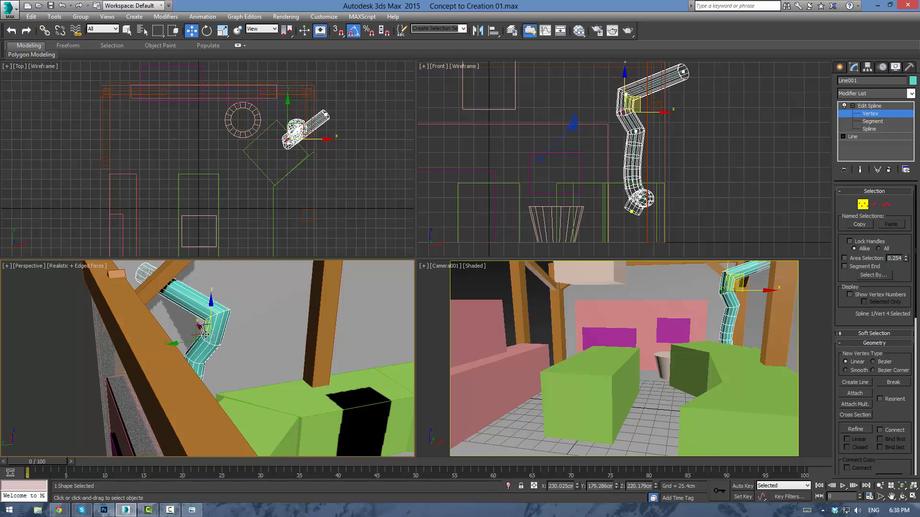
pyautogui.moveTo(212, 320); pyautogui.dragTo(222, 334)
pyautogui.keyDown('alt'); pyautogui.moveTo(267, 290); pyautogui.dragTo(282, 344, button='middle'); pyautogui.keyUp('alt')
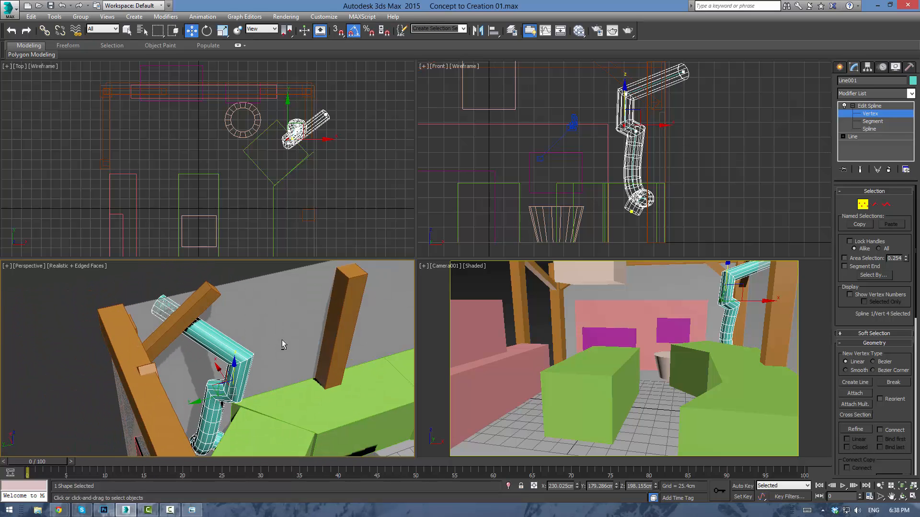
# Reposition the stem's fifth vertex horizontally to about X 265, Y 180 cm
pyautogui.moveTo(279, 374); pyautogui.dragTo(280, 373)
pyautogui.keyDown('alt'); pyautogui.moveTo(280, 373); pyautogui.dragTo(273, 339, button='middle'); pyautogui.keyUp('alt')
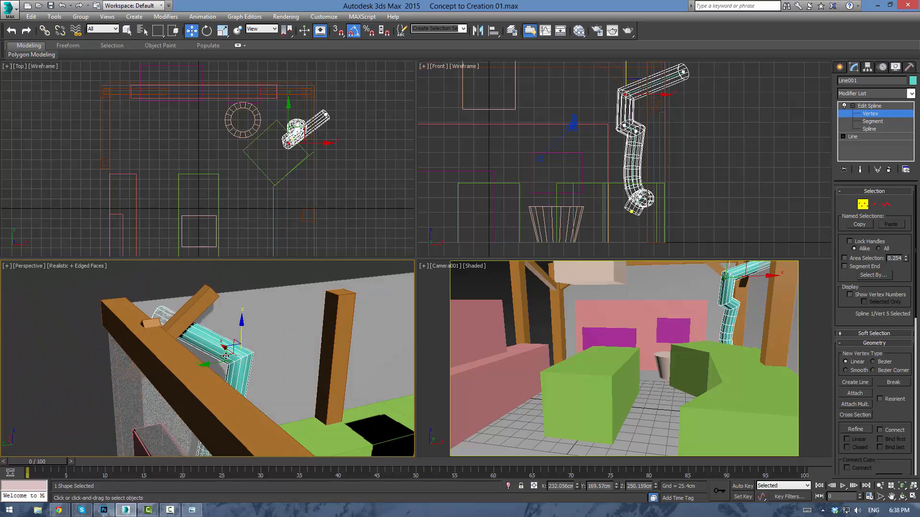
pyautogui.moveTo(219, 353); pyautogui.dragTo(204, 346)
pyautogui.keyDown('alt'); pyautogui.moveTo(204, 346); pyautogui.dragTo(232, 383, button='middle'); pyautogui.keyUp('alt')
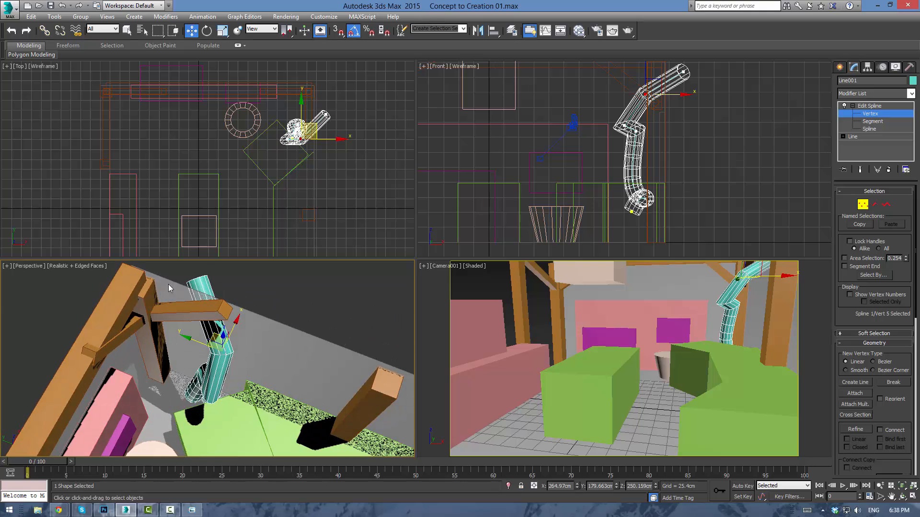
# Move the stem's end vertex to about X 312, Y 180 cm and lower it to about Z 249 cm
pyautogui.moveTo(170, 272); pyautogui.dragTo(247, 299)
pyautogui.keyDown('alt'); pyautogui.moveTo(248, 303); pyautogui.dragTo(193, 291, button='middle'); pyautogui.keyUp('alt')
pyautogui.moveTo(191, 290); pyautogui.dragTo(232, 312)
pyautogui.keyDown('alt'); pyautogui.moveTo(268, 327); pyautogui.dragTo(232, 306, button='middle'); pyautogui.keyUp('alt')
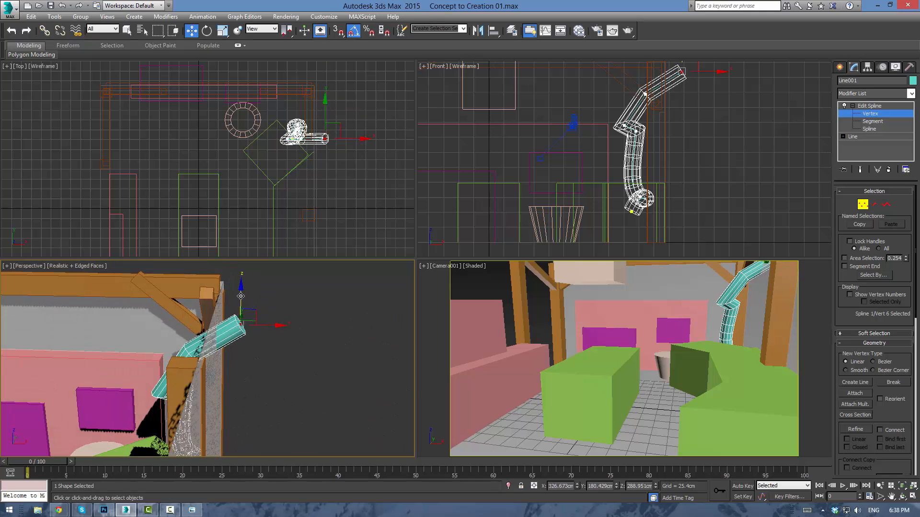
pyautogui.moveTo(241, 296); pyautogui.dragTo(242, 324)
pyautogui.moveTo(268, 355); pyautogui.dragTo(259, 350)
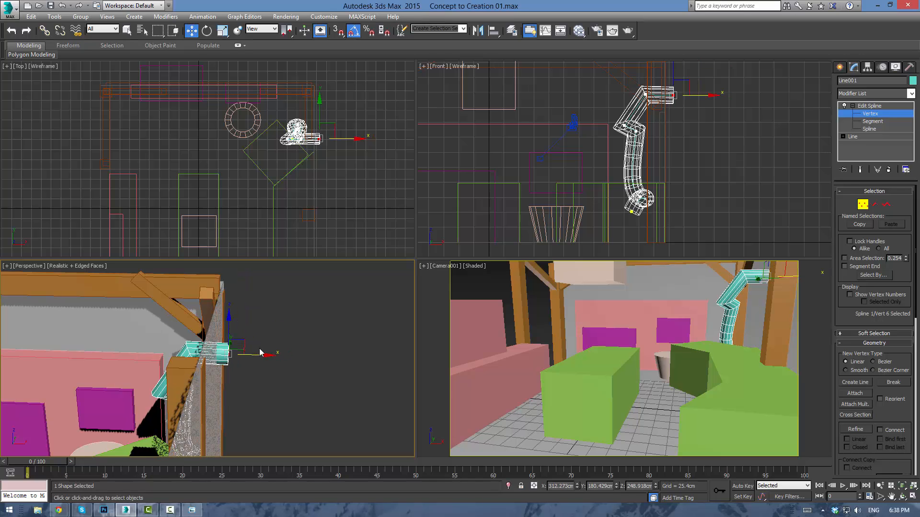
# Raise the stem's fourth vertex slightly, judging the bend from the camera view
pyautogui.click(255, 382)
pyautogui.scroll(-6, 334, 360)
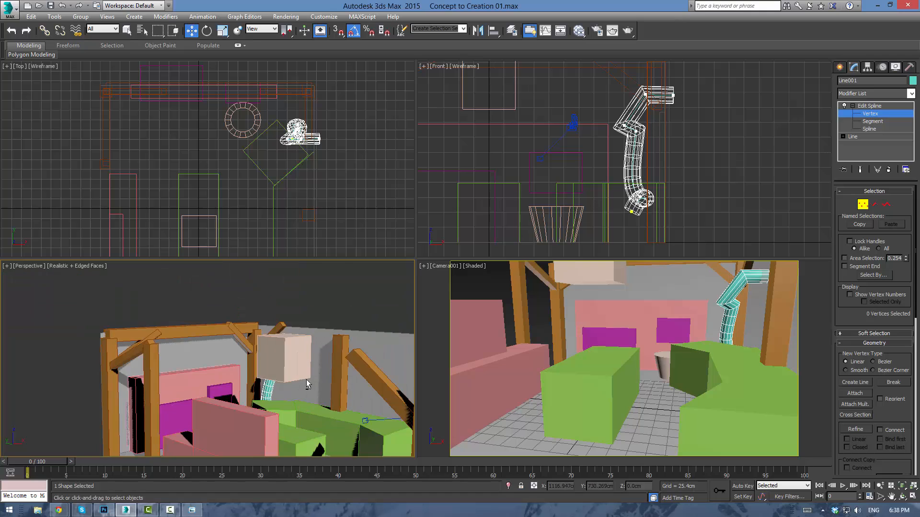
pyautogui.keyDown('alt'); pyautogui.moveTo(309, 383); pyautogui.dragTo(255, 374, button='middle'); pyautogui.keyUp('alt')
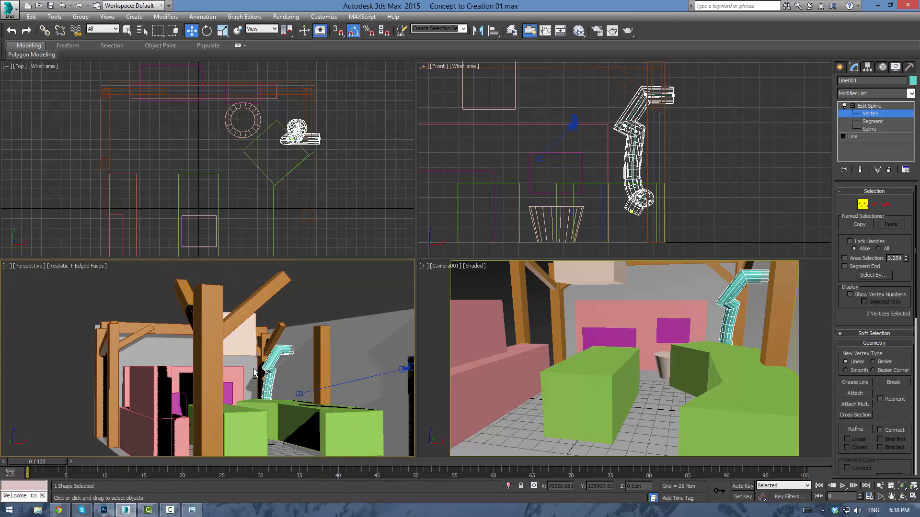
pyautogui.click(714, 288)
pyautogui.click(728, 287)
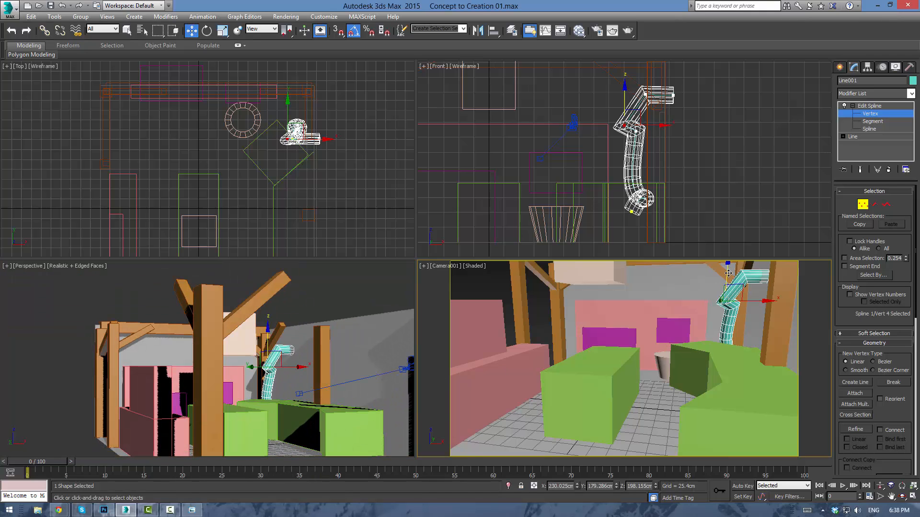
pyautogui.moveTo(728, 273); pyautogui.dragTo(729, 261)
# Move the stem's end vertex back to about Y 303 cm and raise it to about Z 315 cm
pyautogui.moveTo(384, 179); pyautogui.dragTo(369, 207, button='middle')
pyautogui.scroll(2, 381, 222)
pyautogui.moveTo(304, 213); pyautogui.dragTo(307, 209)
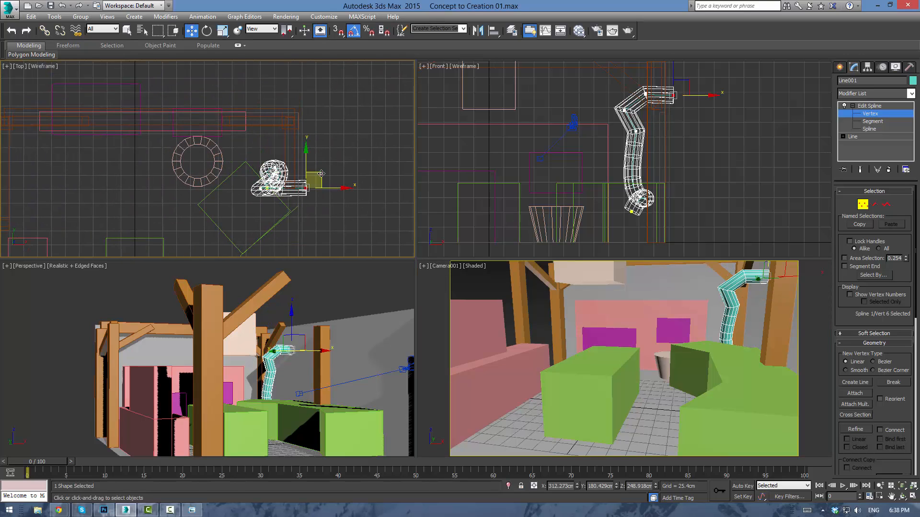
pyautogui.moveTo(308, 161); pyautogui.dragTo(320, 100)
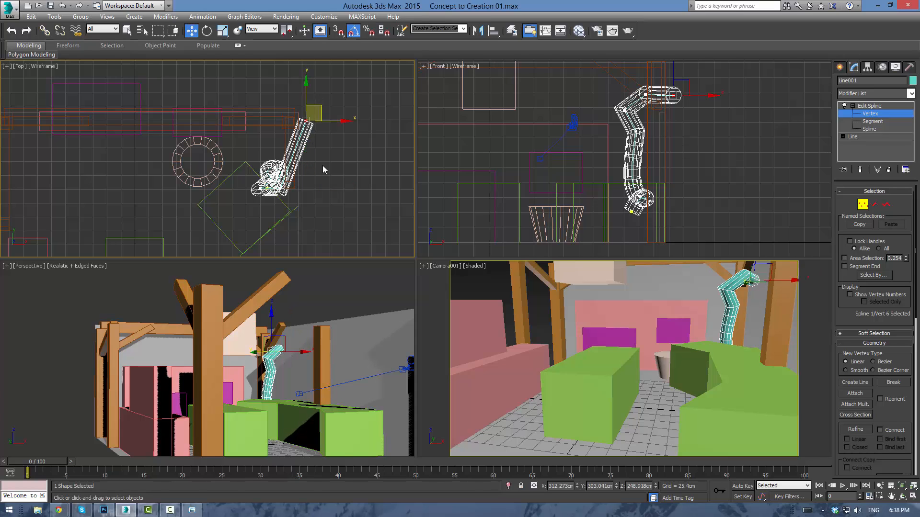
pyautogui.click(271, 311)
pyautogui.moveTo(270, 315); pyautogui.dragTo(284, 301)
# Pull the stem's end vertex horizontally away from the back wall, toward the right side of the room
pyautogui.keyDown('alt'); pyautogui.moveTo(283, 350); pyautogui.dragTo(282, 412, button='middle'); pyautogui.keyUp('alt')
pyautogui.scroll(4, 297, 355)
pyautogui.keyDown('alt'); pyautogui.moveTo(282, 412); pyautogui.dragTo(281, 441, button='middle'); pyautogui.keyUp('alt')
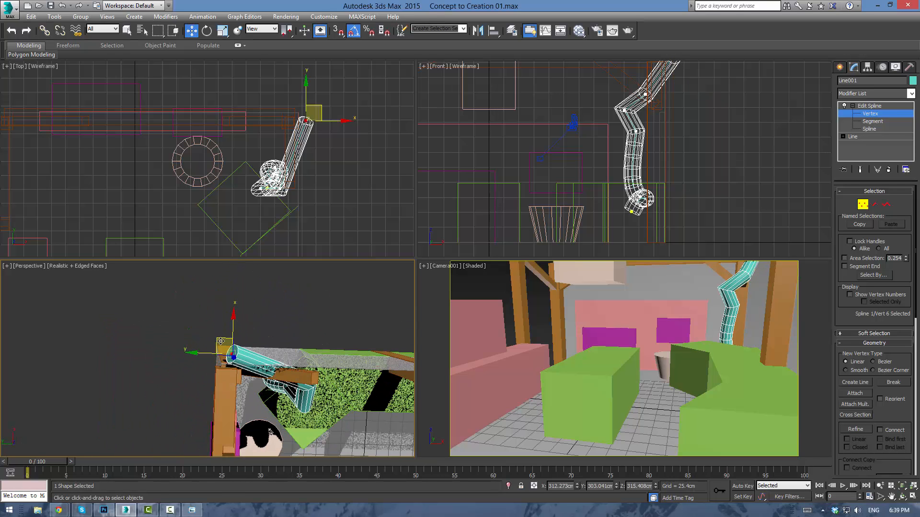
pyautogui.click(223, 341)
pyautogui.click(236, 357)
pyautogui.keyDown('alt'); pyautogui.moveTo(236, 357); pyautogui.dragTo(282, 328, button='middle'); pyautogui.keyUp('alt')
# Move the stem's fifth vertex to about X 232, Y 254 cm and raise it to about Z 309 cm
pyautogui.click(305, 415)
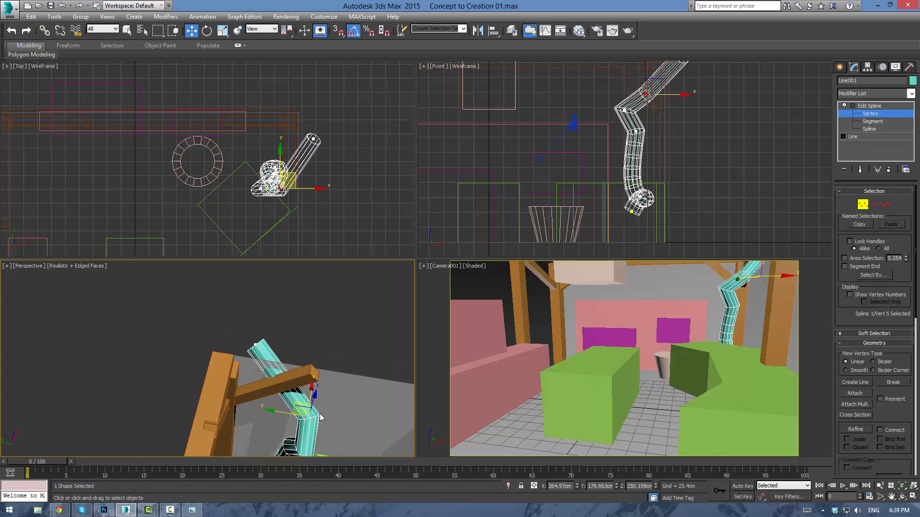
pyautogui.keyDown('alt'); pyautogui.moveTo(304, 415); pyautogui.dragTo(294, 406, button='middle'); pyautogui.keyUp('alt')
pyautogui.moveTo(295, 405); pyautogui.dragTo(246, 431)
pyautogui.moveTo(246, 431)
pyautogui.keyDown('alt'); pyautogui.mouseDown(button='middle')
pyautogui.moveTo(209, 311)
pyautogui.moveTo(240, 366)
pyautogui.moveTo(246, 441)
pyautogui.mouseUp(button='middle'); pyautogui.keyUp('alt')
pyautogui.moveTo(247, 441); pyautogui.dragTo(264, 376)
pyautogui.keyDown('alt'); pyautogui.moveTo(263, 376); pyautogui.dragTo(280, 339, button='middle'); pyautogui.keyUp('alt')
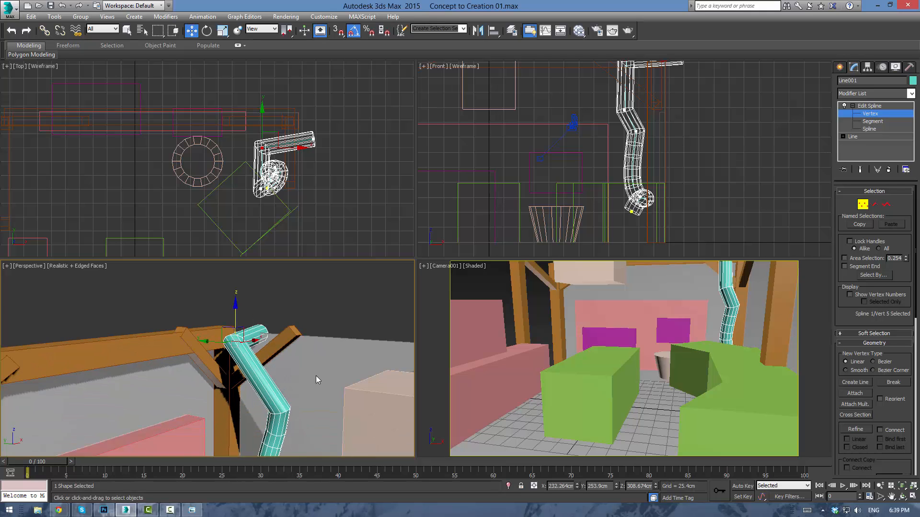
# Move the stem's fourth vertex to about X 196, Y 246 cm and raise it above Z 232 cm
pyautogui.keyDown('alt'); pyautogui.moveTo(280, 381); pyautogui.dragTo(261, 331, button='middle'); pyautogui.keyUp('alt')
pyautogui.click(283, 334)
pyautogui.moveTo(279, 321); pyautogui.dragTo(237, 311)
pyautogui.rightClick(320, 162)
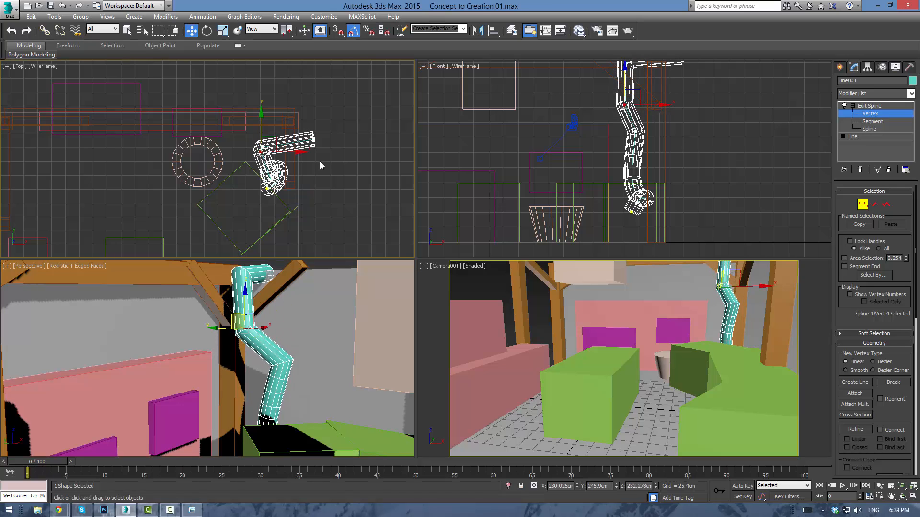
pyautogui.moveTo(301, 153); pyautogui.dragTo(273, 145)
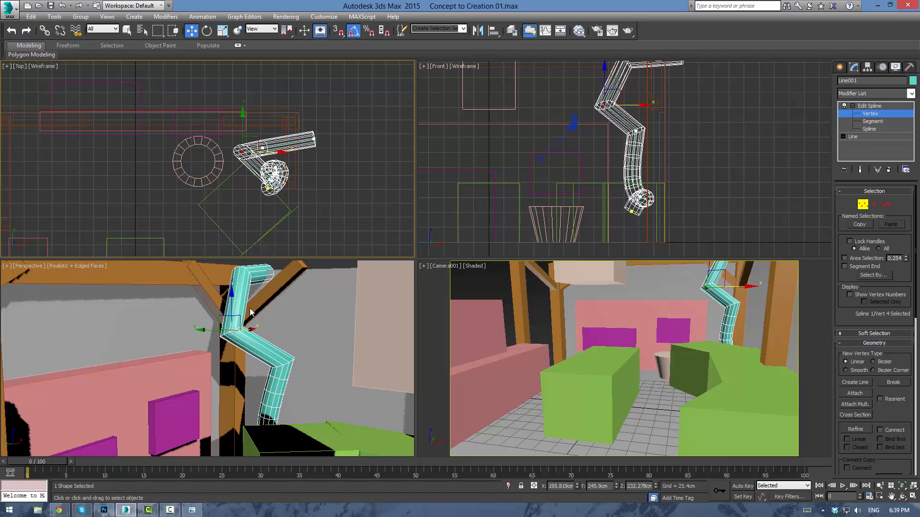
pyautogui.moveTo(250, 310); pyautogui.dragTo(253, 309, button='middle')
pyautogui.moveTo(235, 296); pyautogui.dragTo(227, 272)
# Raise the stem's third vertex to just below the height of the fourth vertex
pyautogui.click(302, 375)
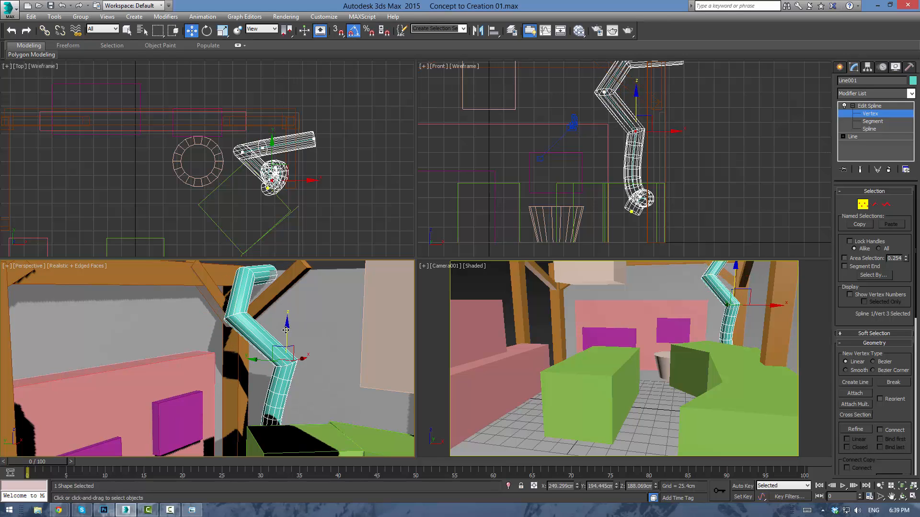
pyautogui.moveTo(286, 330); pyautogui.dragTo(267, 339)
pyautogui.moveTo(287, 421); pyautogui.dragTo(286, 421)
# Convert the stem's second vertex to the Corner type and move it to about X 251, Z 164 cm
pyautogui.moveTo(243, 392); pyautogui.dragTo(286, 437)
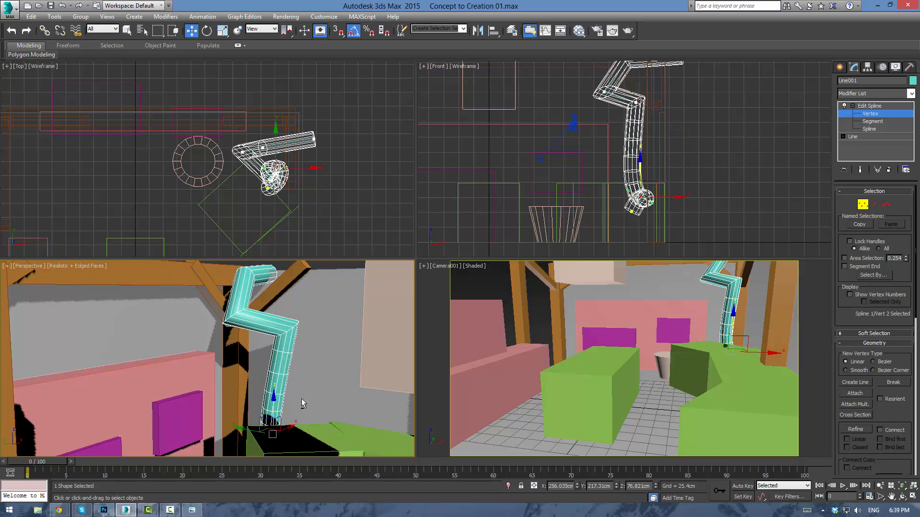
pyautogui.keyDown('alt'); pyautogui.moveTo(301, 398); pyautogui.dragTo(282, 412, button='middle'); pyautogui.keyUp('alt')
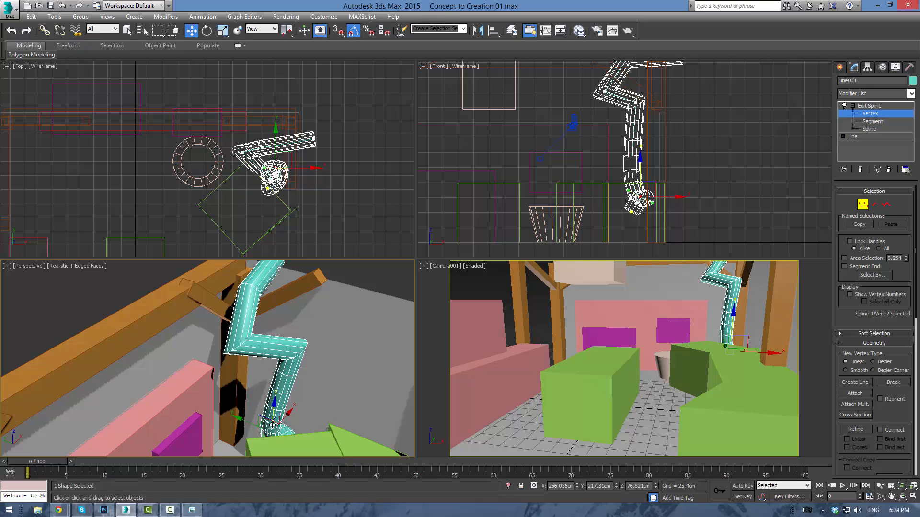
pyautogui.rightClick(269, 349)
pyautogui.click(253, 291)
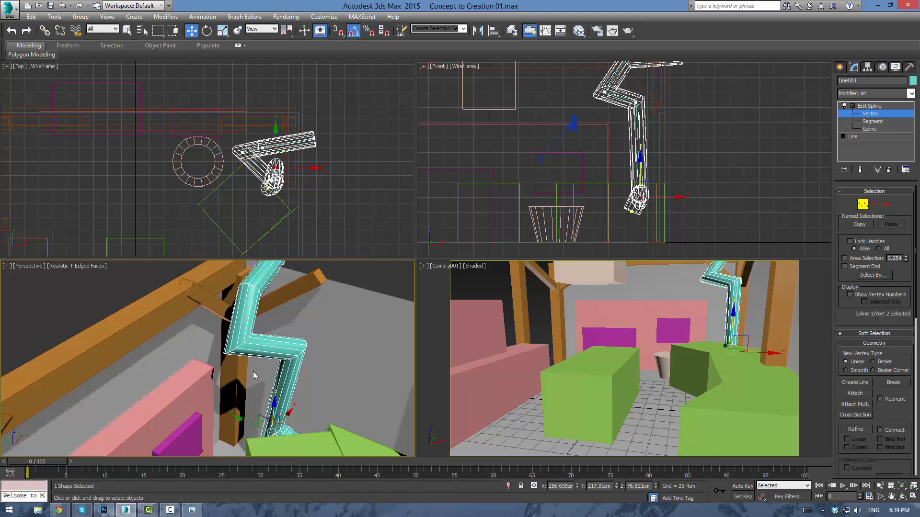
pyautogui.moveTo(273, 399); pyautogui.dragTo(289, 353)
pyautogui.moveTo(703, 326); pyautogui.dragTo(705, 326, button='middle')
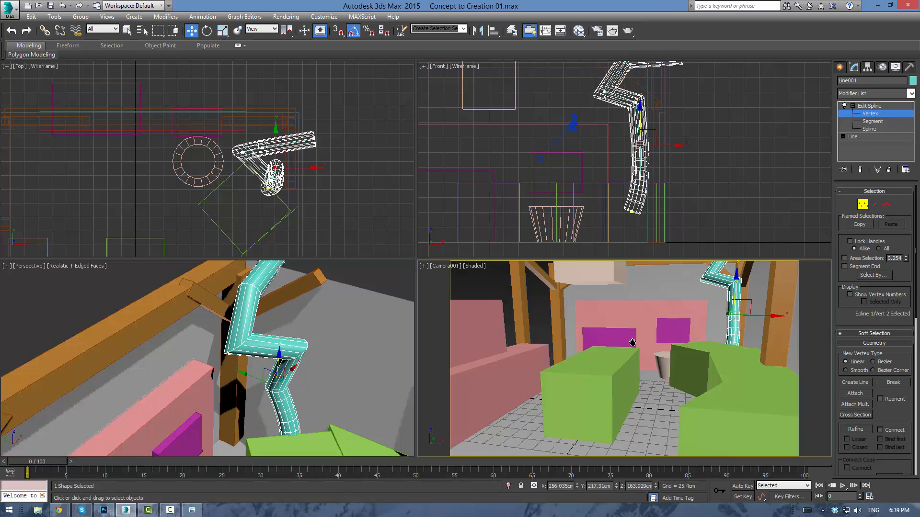
pyautogui.moveTo(765, 316); pyautogui.dragTo(754, 316)
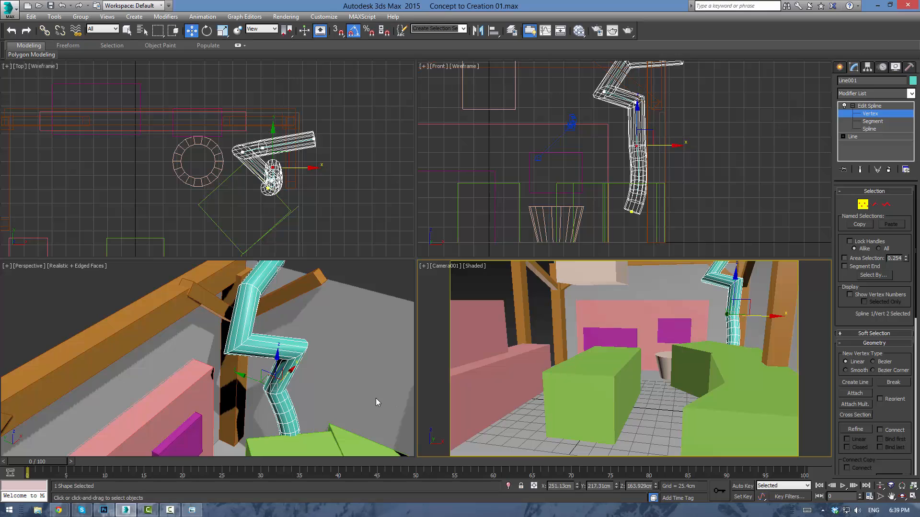
# Convert the stem's first vertex to the Corner type and shift it to about X 234 cm
pyautogui.keyDown('alt'); pyautogui.moveTo(376, 403); pyautogui.dragTo(389, 432, button='middle'); pyautogui.keyUp('alt')
pyautogui.click(274, 416)
pyautogui.rightClick(271, 349)
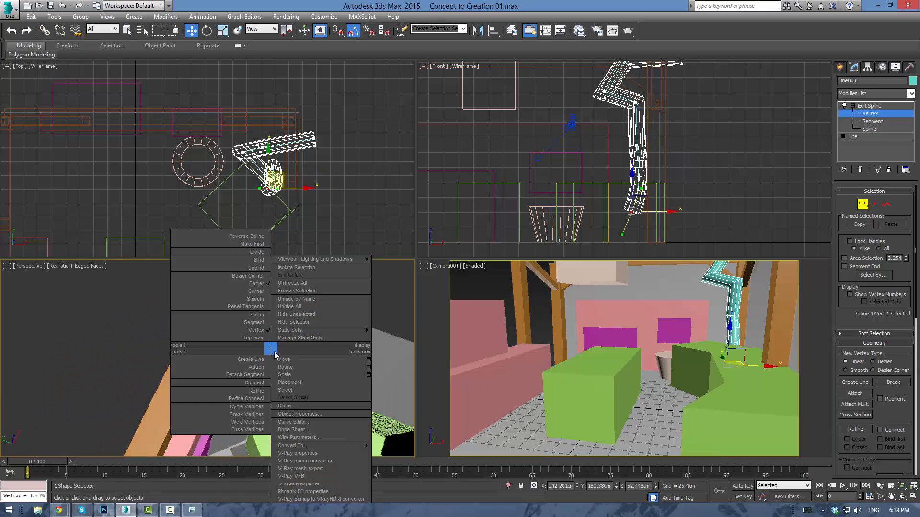
pyautogui.click(264, 288)
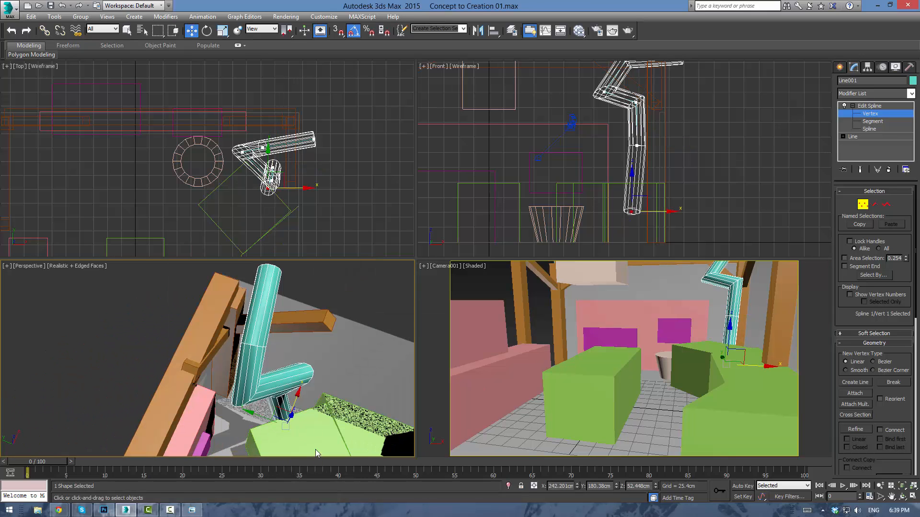
pyautogui.rightClick(628, 324)
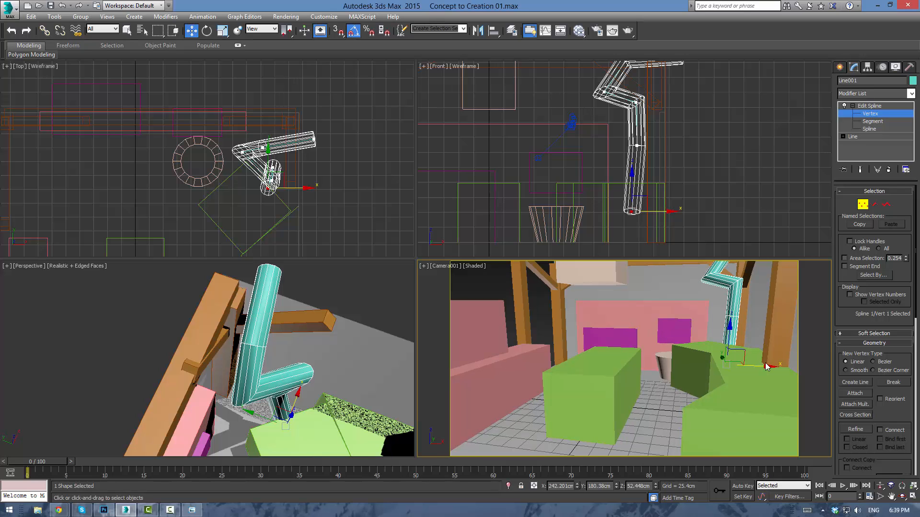
pyautogui.moveTo(761, 367); pyautogui.dragTo(757, 367)
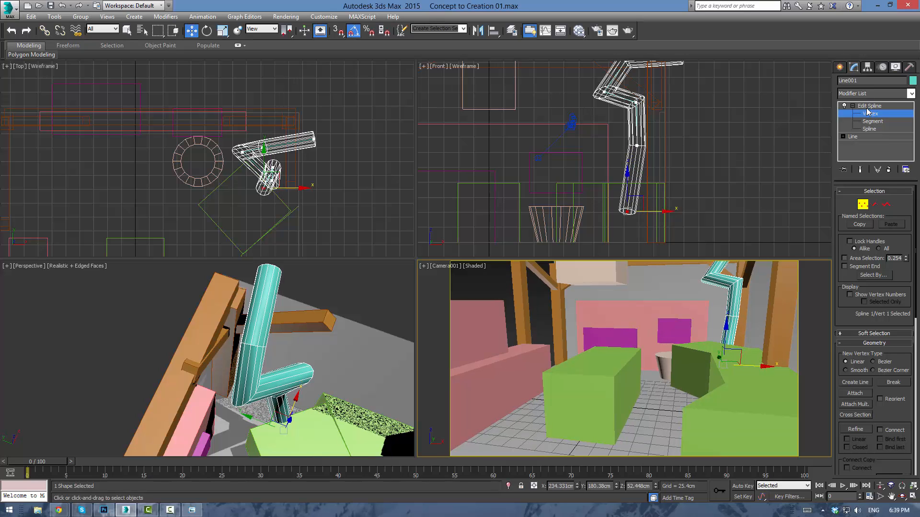
# Look through the stem's Edit Spline geometry options and return to vertex level
pyautogui.click(867, 109)
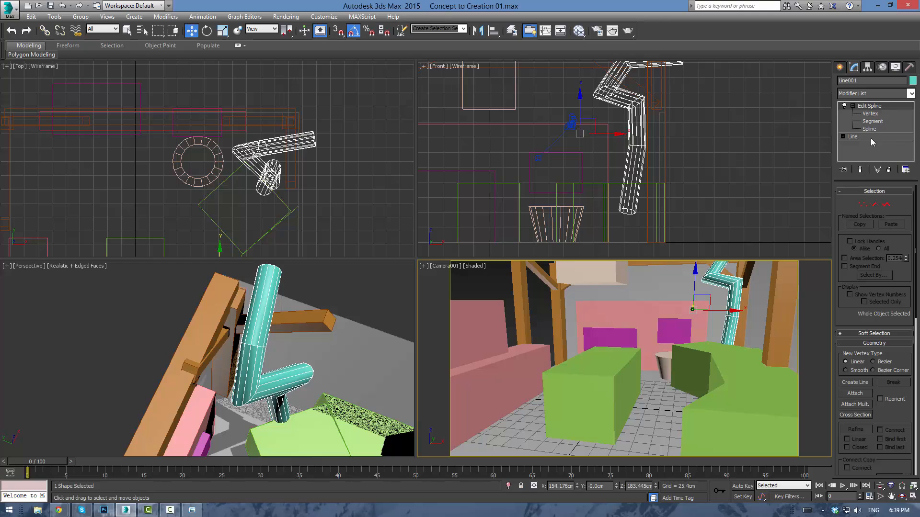
pyautogui.scroll(-5, 846, 158)
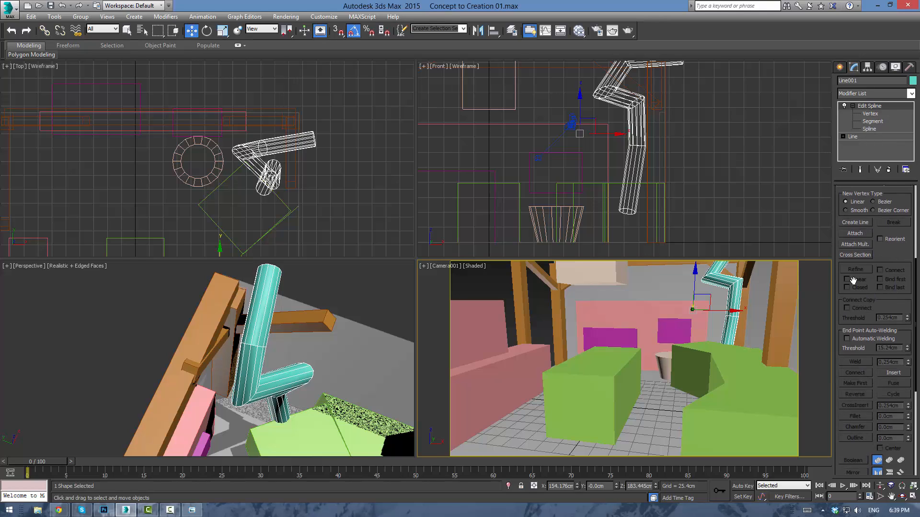
pyautogui.moveTo(885, 243)
pyautogui.mouseDown()
pyautogui.moveTo(885, 254)
pyautogui.moveTo(881, 138)
pyautogui.moveTo(876, 242)
pyautogui.mouseUp()
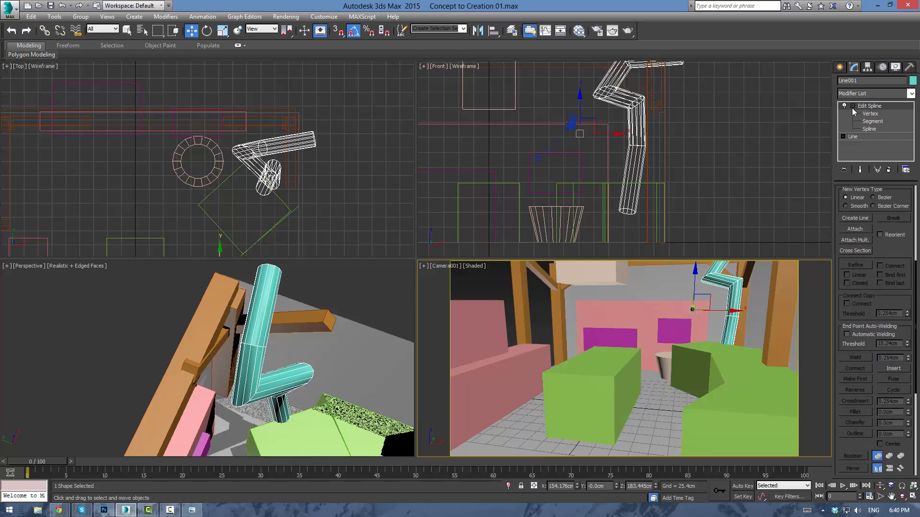
pyautogui.click(870, 114)
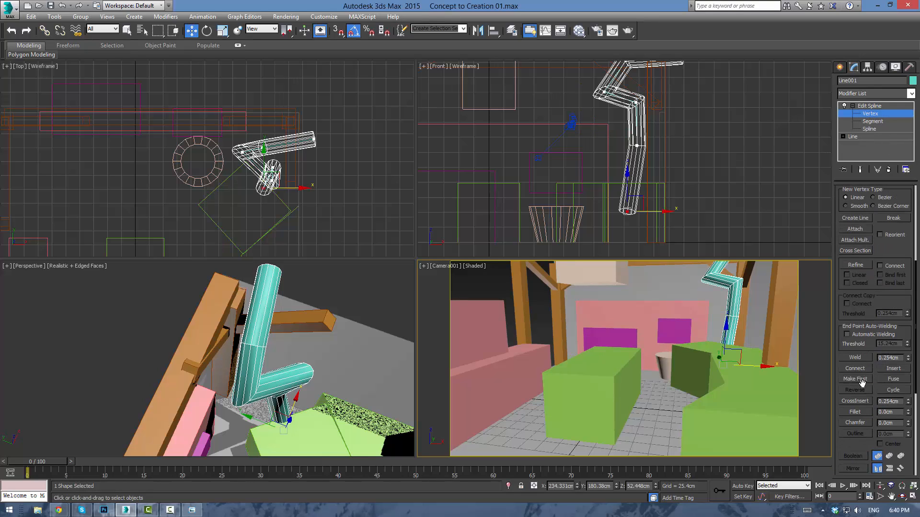
# Insert a new vertex into the stem's lowest segment and return to vertex level
pyautogui.click(891, 369)
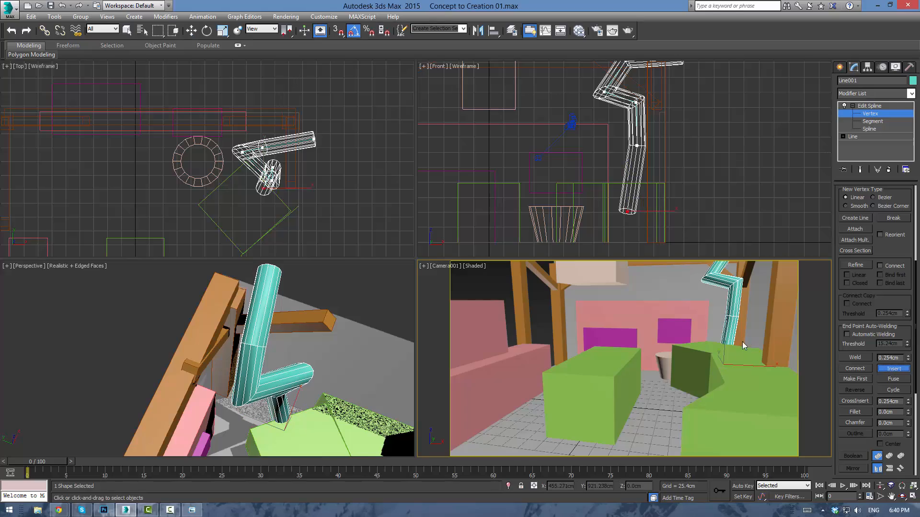
pyautogui.click(728, 336)
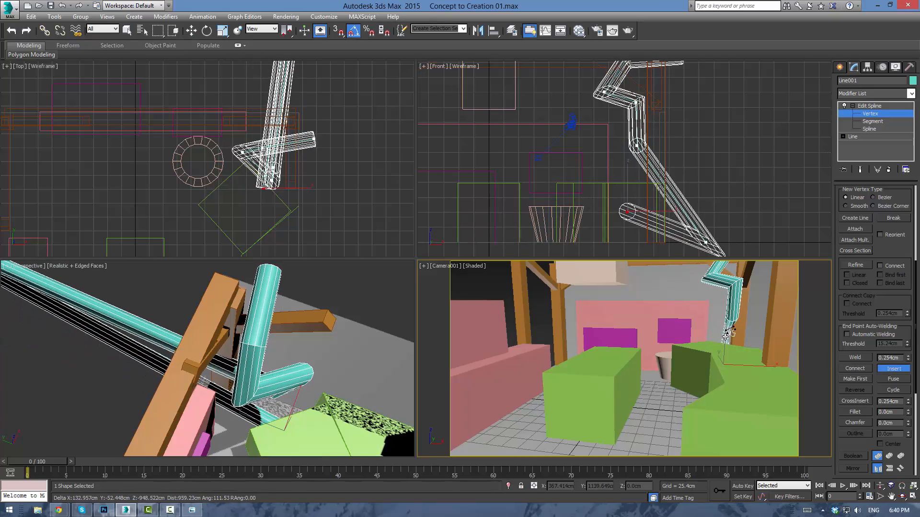
pyautogui.scroll(-10, 191, 311)
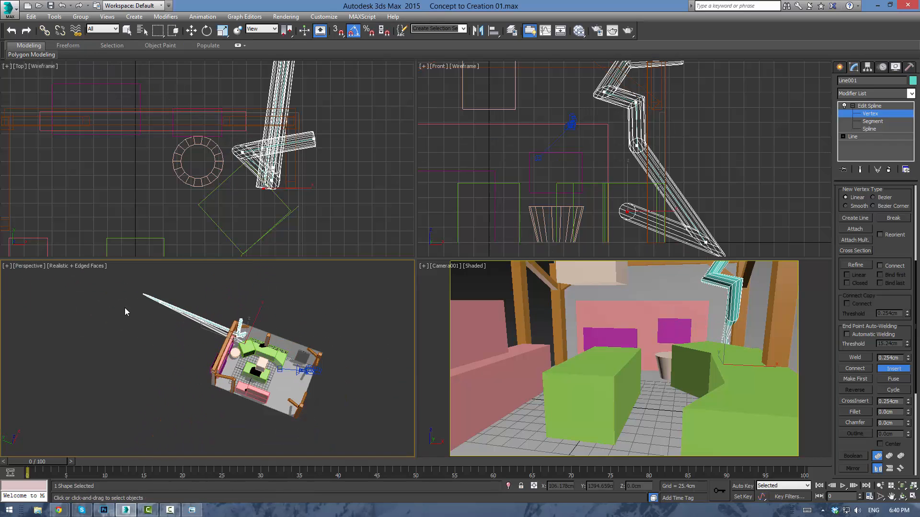
pyautogui.rightClick(139, 309)
pyautogui.press('1')
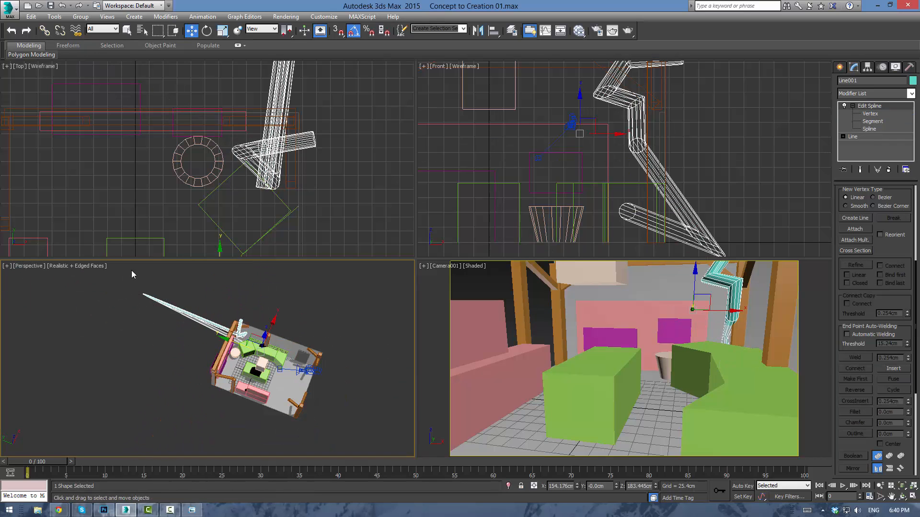
pyautogui.moveTo(131, 283); pyautogui.dragTo(210, 344)
pyautogui.click(873, 116)
# Move the stem's inserted vertex to about X 288, Y 251, Z 131 cm to form a bend beside the back-right post
pyautogui.scroll(5, 230, 342)
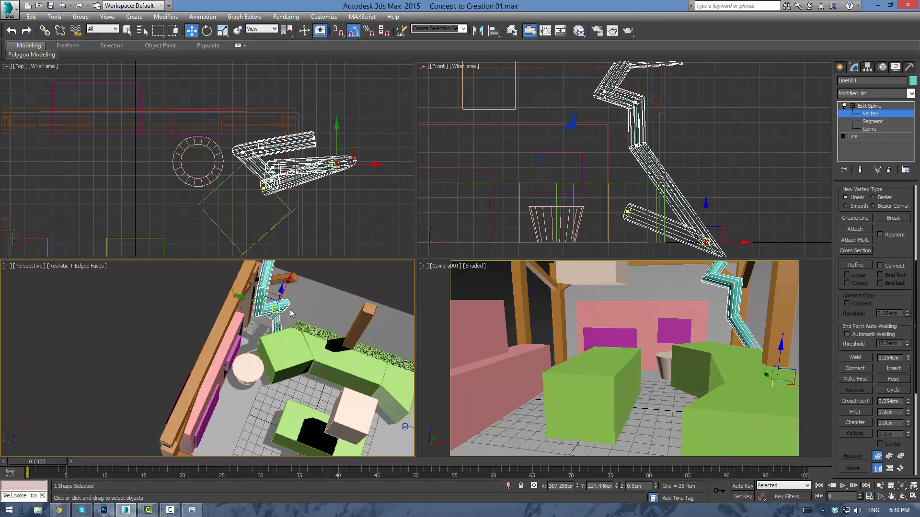
pyautogui.scroll(2, 300, 316)
pyautogui.keyDown('alt'); pyautogui.moveTo(311, 320); pyautogui.dragTo(261, 314, button='middle'); pyautogui.keyUp('alt')
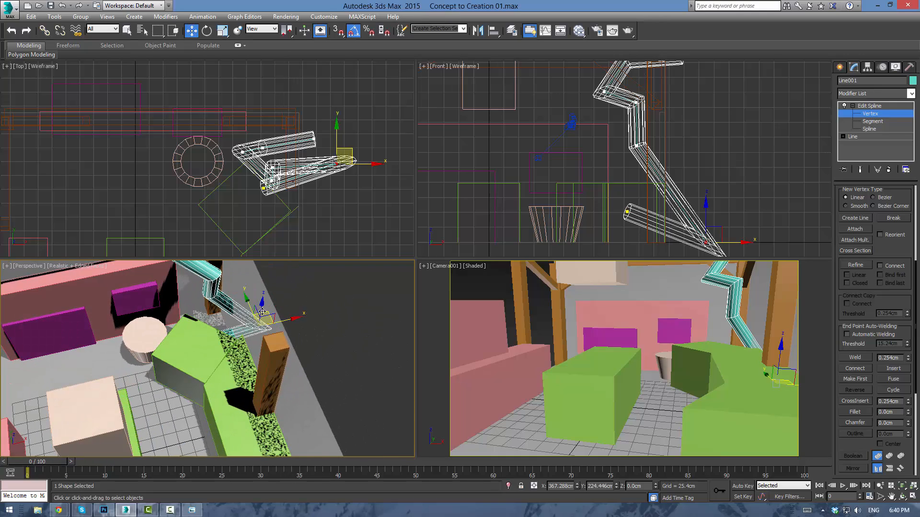
pyautogui.moveTo(265, 315); pyautogui.dragTo(225, 316)
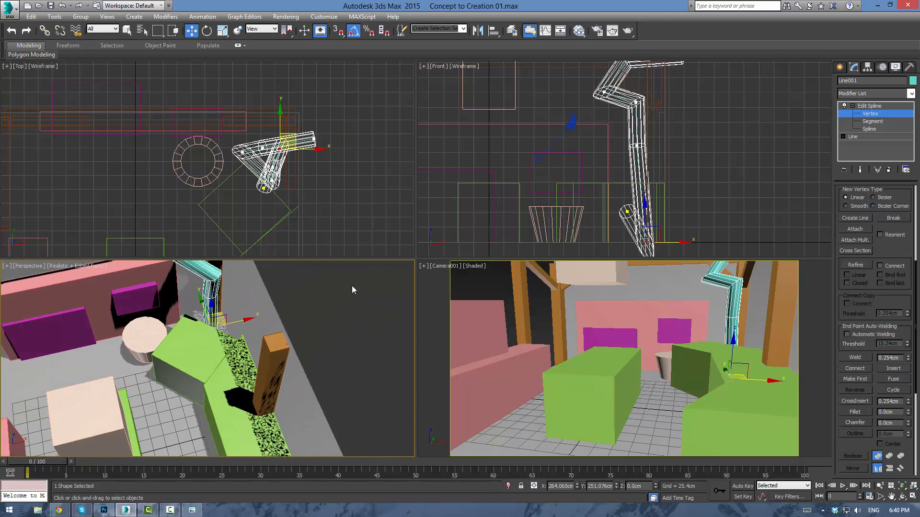
pyautogui.moveTo(645, 216); pyautogui.dragTo(648, 188, button='middle')
pyautogui.moveTo(649, 187); pyautogui.dragTo(660, 110)
# Insert another vertex into the stem's new lowest segment and switch back to vertex level
pyautogui.click(869, 121)
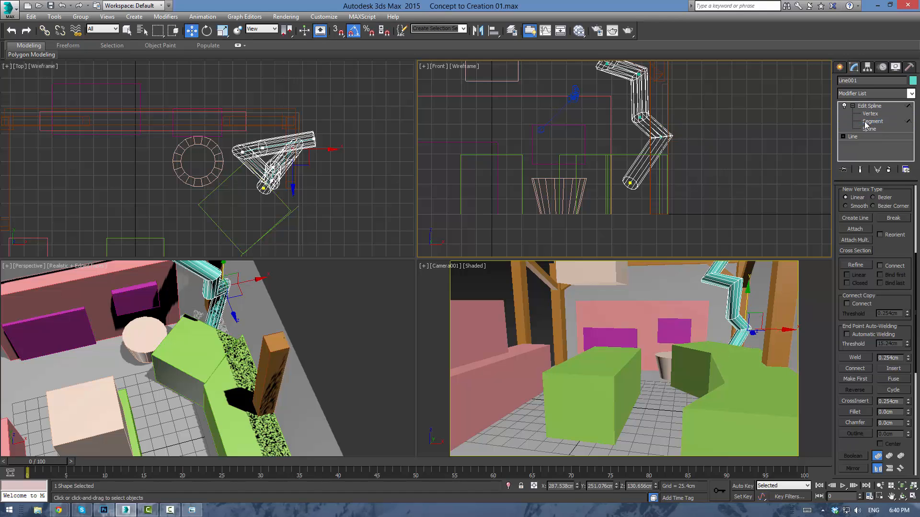
pyautogui.click(741, 346)
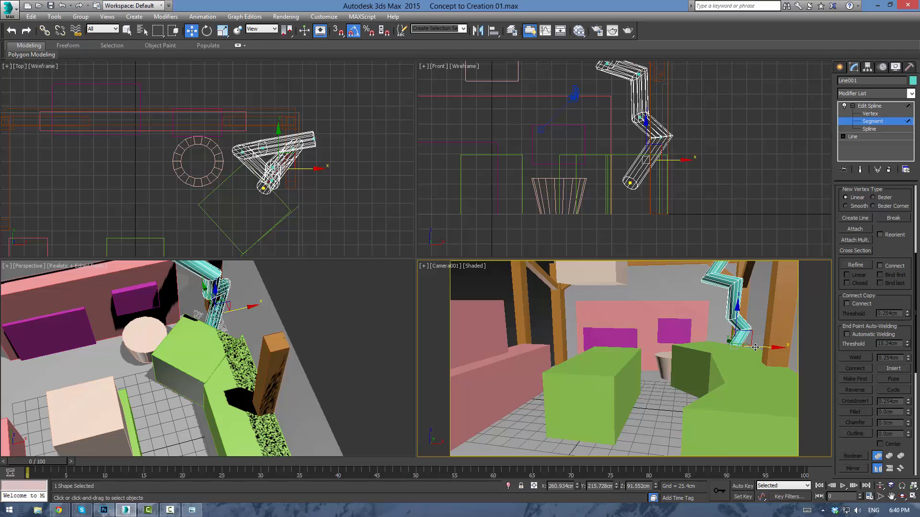
pyautogui.click(889, 369)
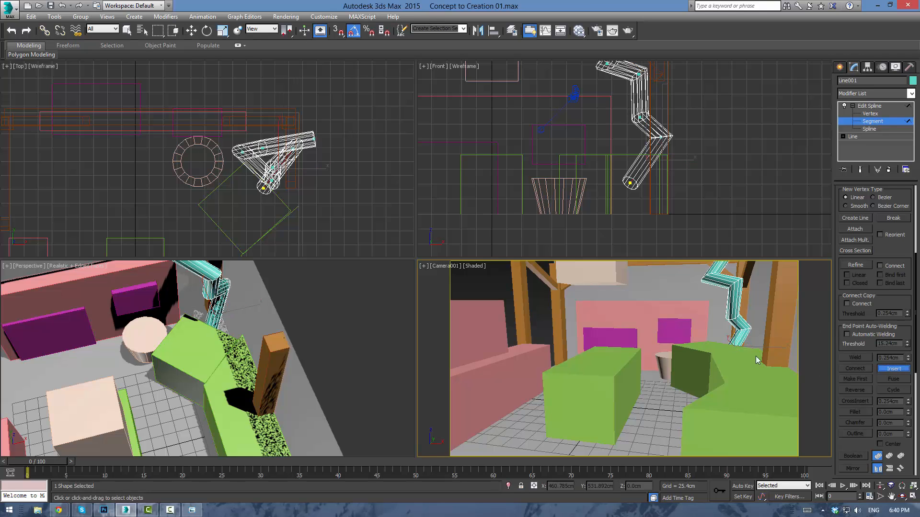
pyautogui.click(736, 341)
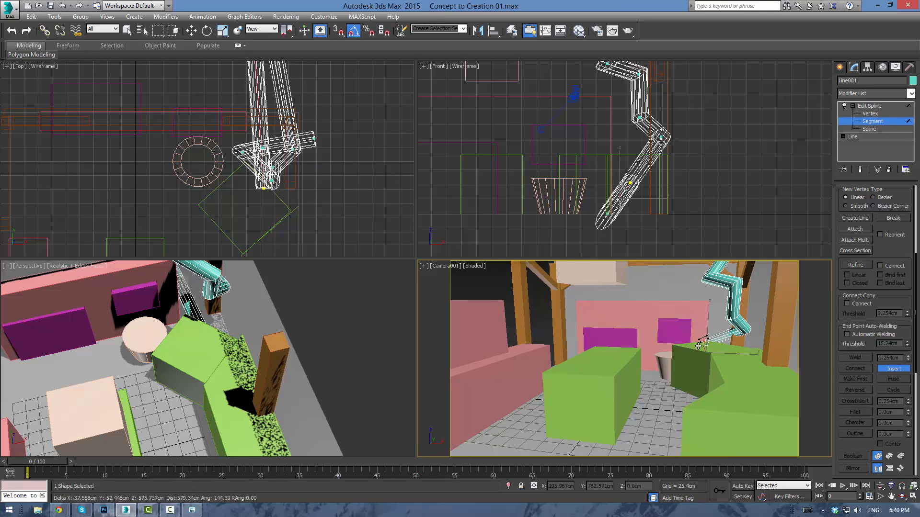
pyautogui.click(738, 351)
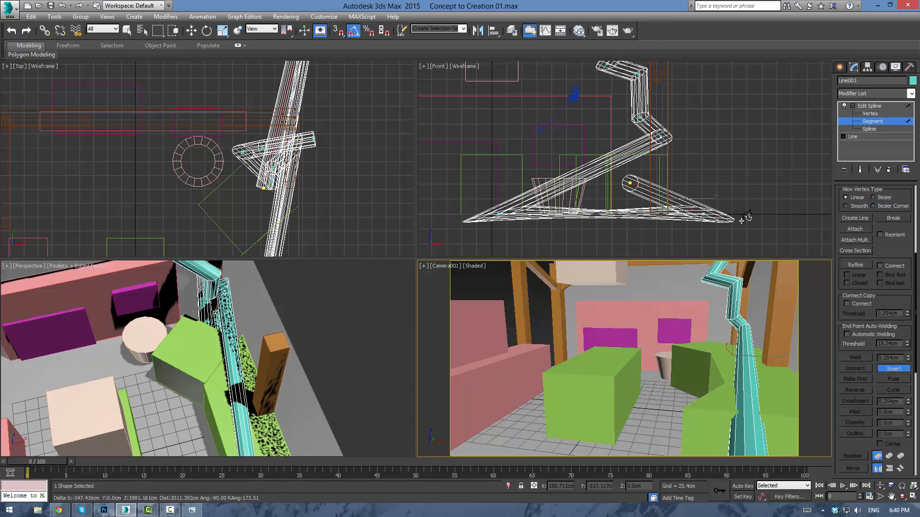
pyautogui.rightClick(748, 217)
pyautogui.press('1')
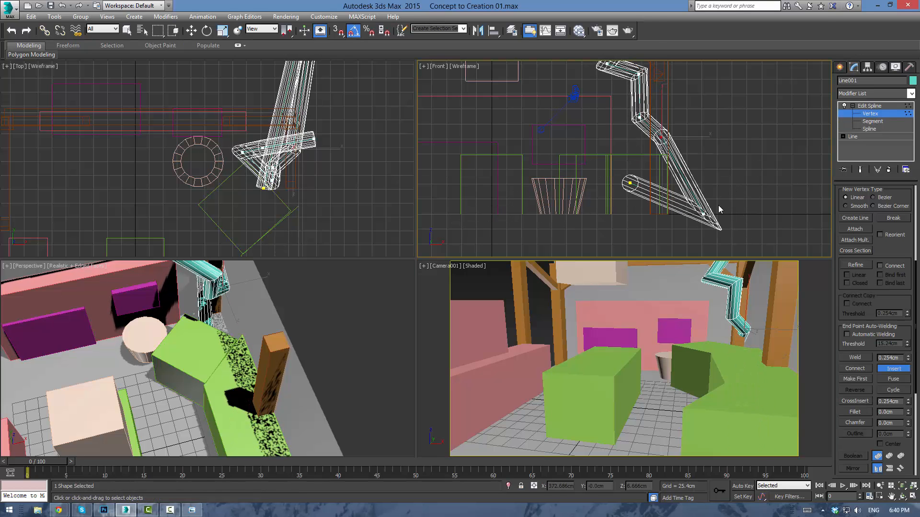
# Move the second inserted vertex to about X 277, Z 50 cm and bring it back beneath the rest of the stem in plan
pyautogui.press('w')
pyautogui.moveTo(701, 224); pyautogui.dragTo(672, 164)
pyautogui.scroll(-10, 312, 149)
pyautogui.moveTo(312, 150); pyautogui.dragTo(311, 178)
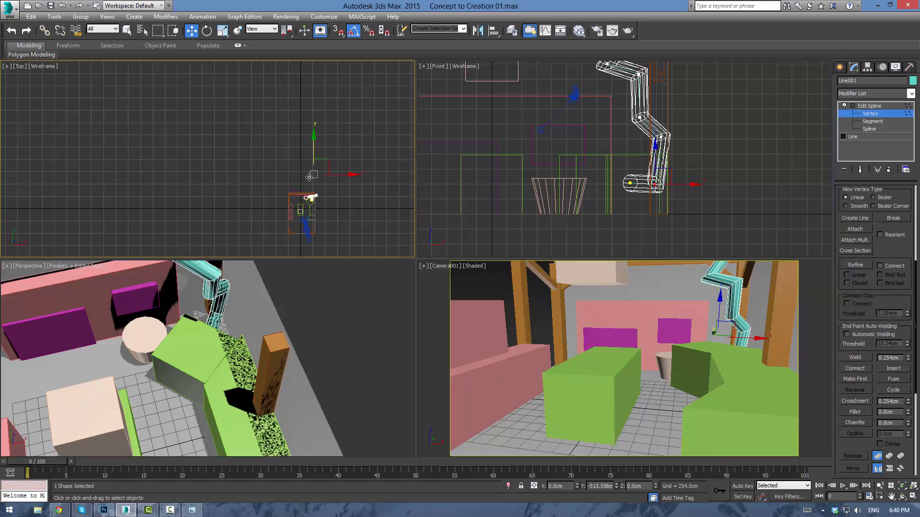
pyautogui.scroll(10, 283, 158)
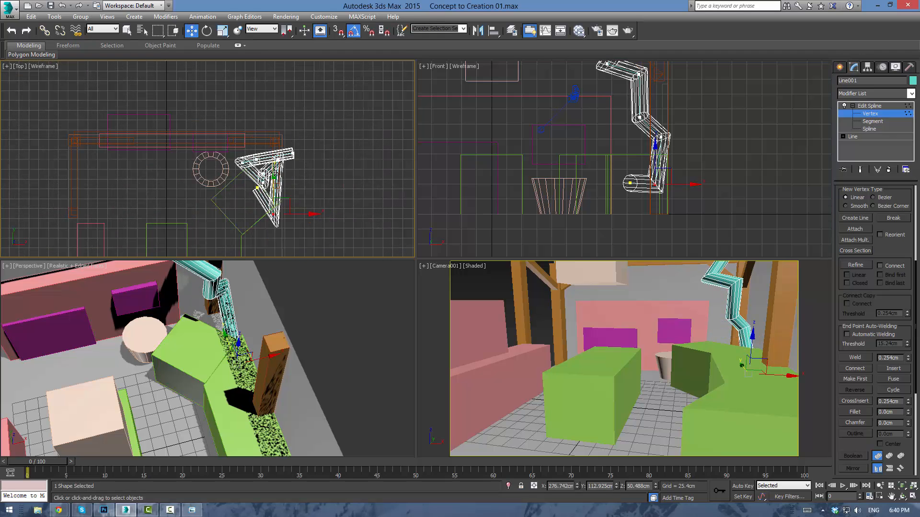
pyautogui.moveTo(273, 183); pyautogui.dragTo(275, 143)
pyautogui.click(484, 274)
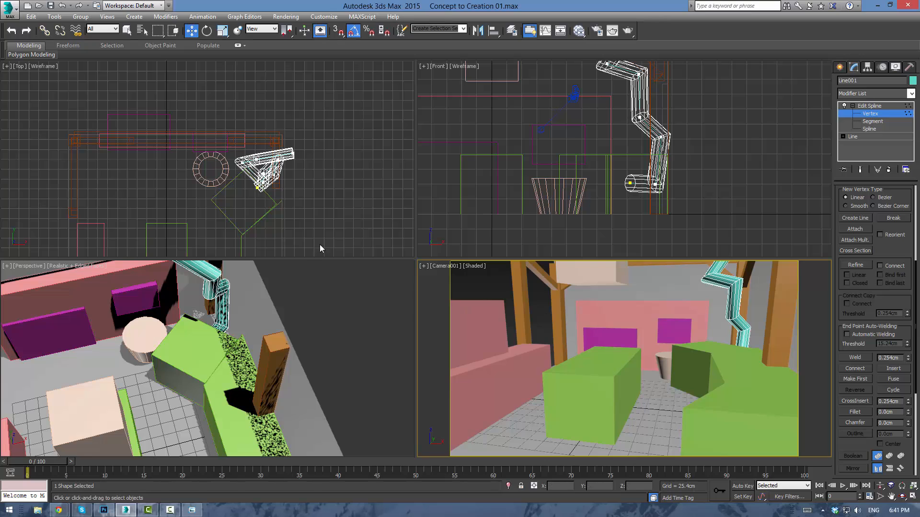
# Leave the stem's vertex editing and deselect the stem
pyautogui.click(337, 220)
pyautogui.moveTo(345, 219); pyautogui.dragTo(422, 191, button='middle')
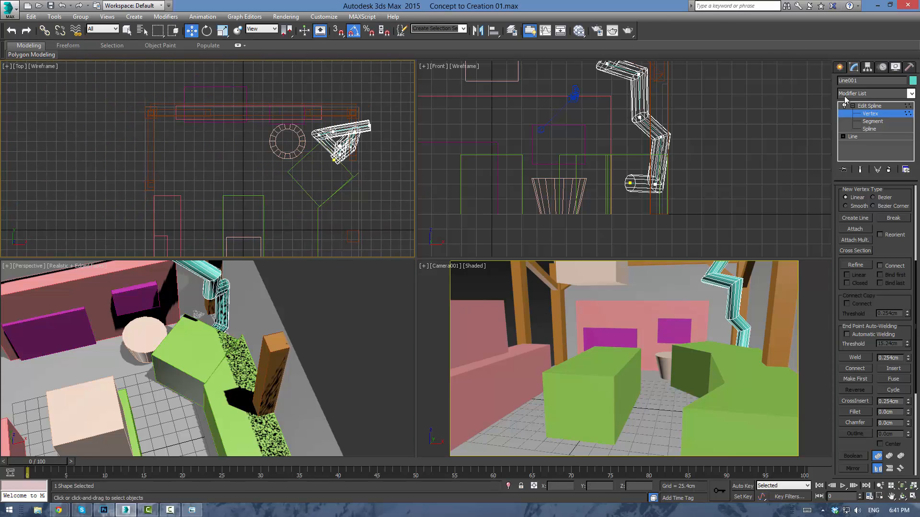
pyautogui.click(869, 106)
pyautogui.click(378, 182)
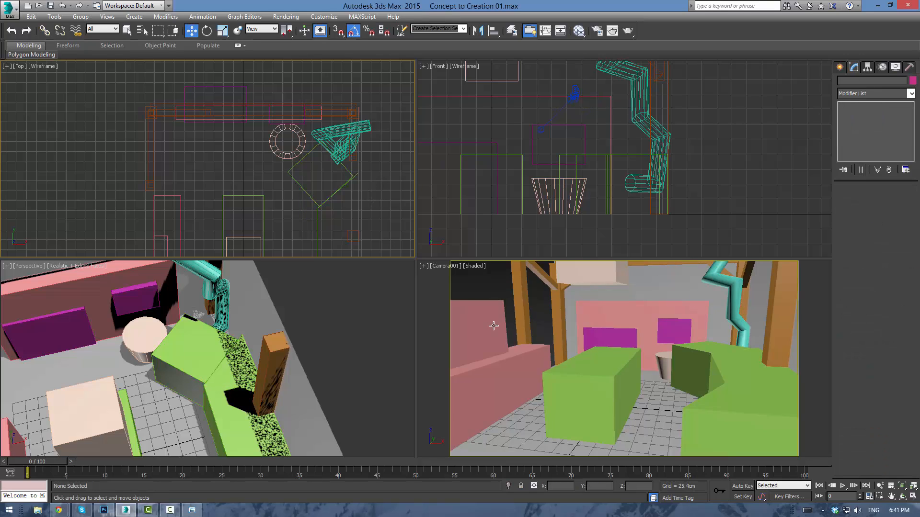
# Create a thin countertop box on the central green box with AutoGrid, about 275 cm long, 103 cm wide and 5 cm high
pyautogui.click(583, 375)
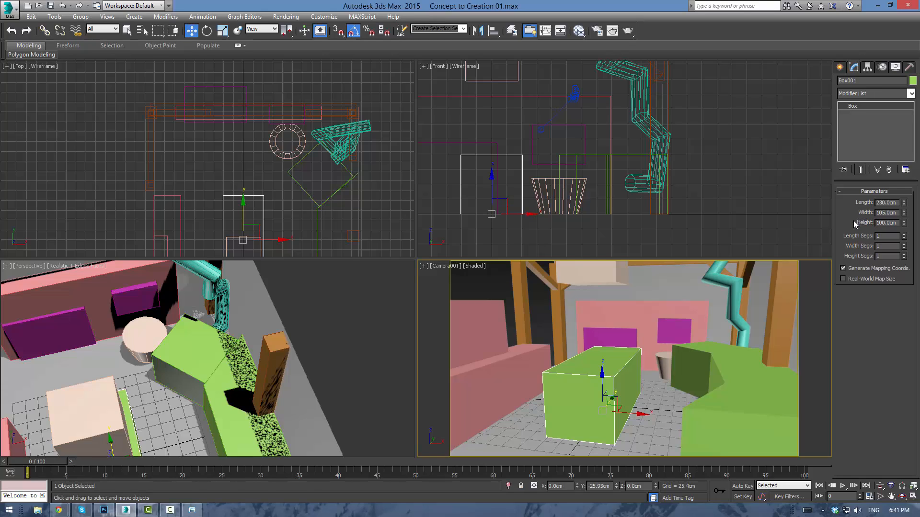
pyautogui.click(839, 68)
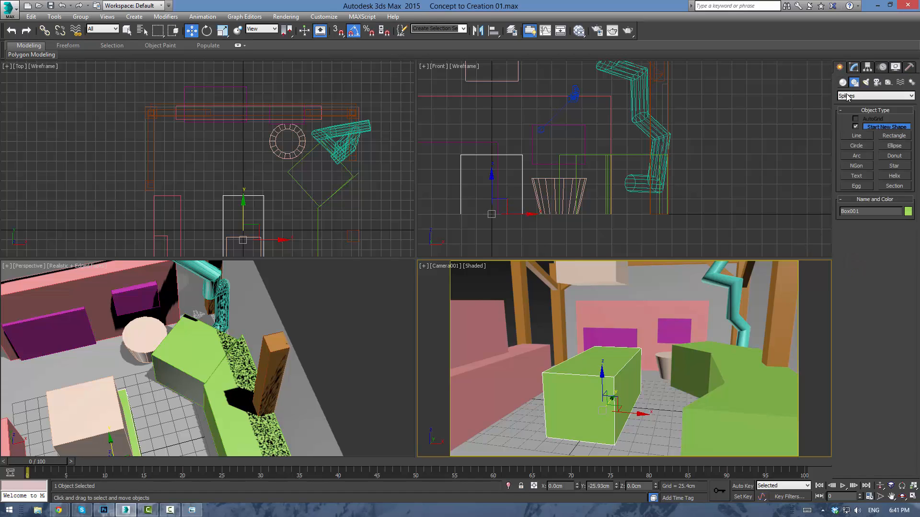
pyautogui.click(843, 83)
pyautogui.click(857, 128)
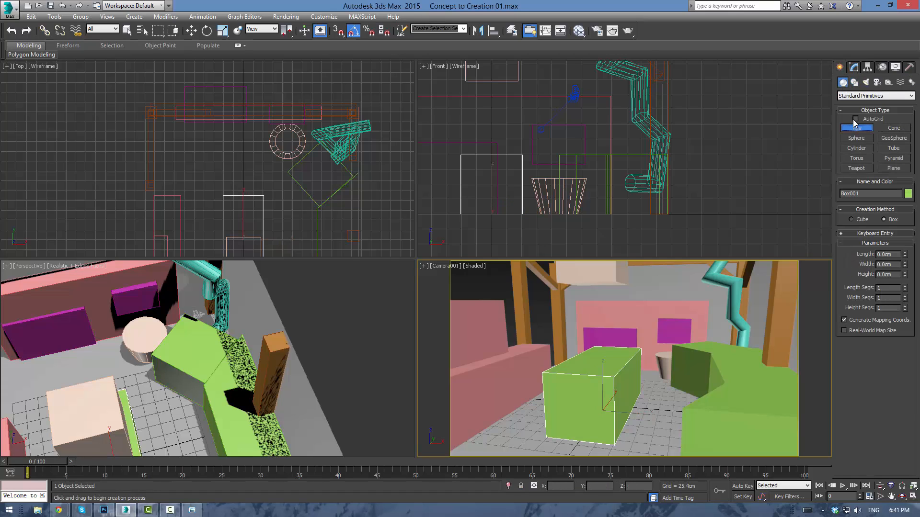
pyautogui.scroll(-2, 261, 126)
pyautogui.scroll(2, 261, 123)
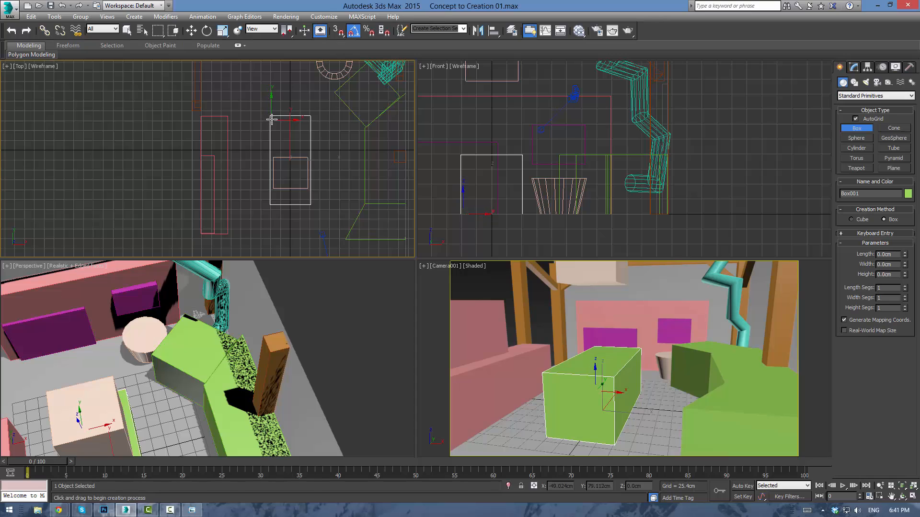
pyautogui.moveTo(269, 117); pyautogui.dragTo(310, 221)
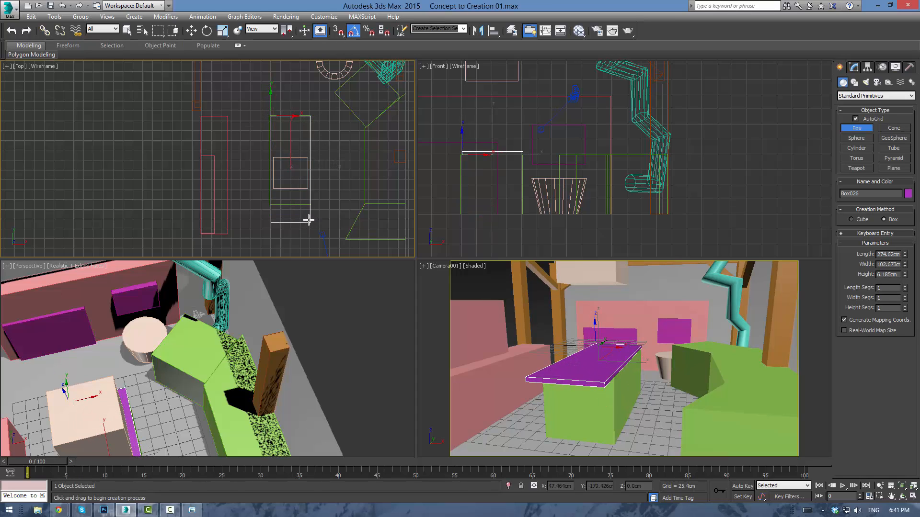
pyautogui.click(310, 221)
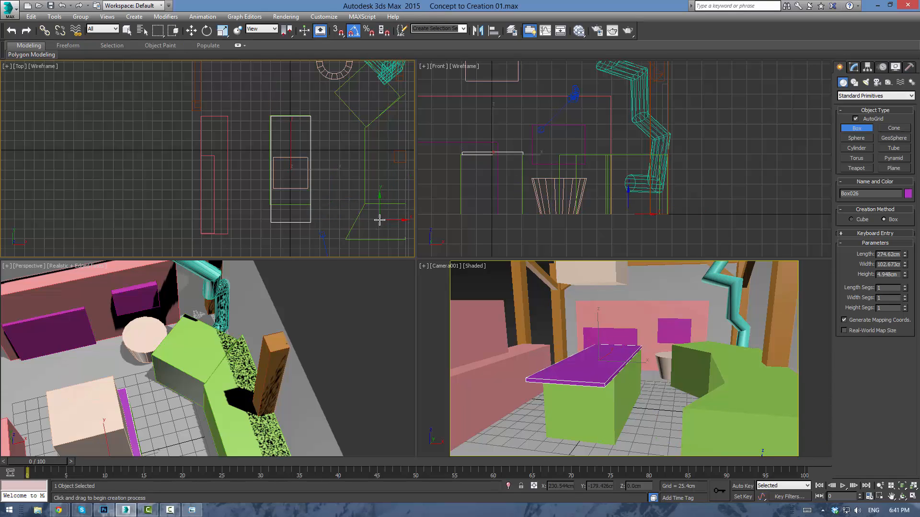
pyautogui.press('w')
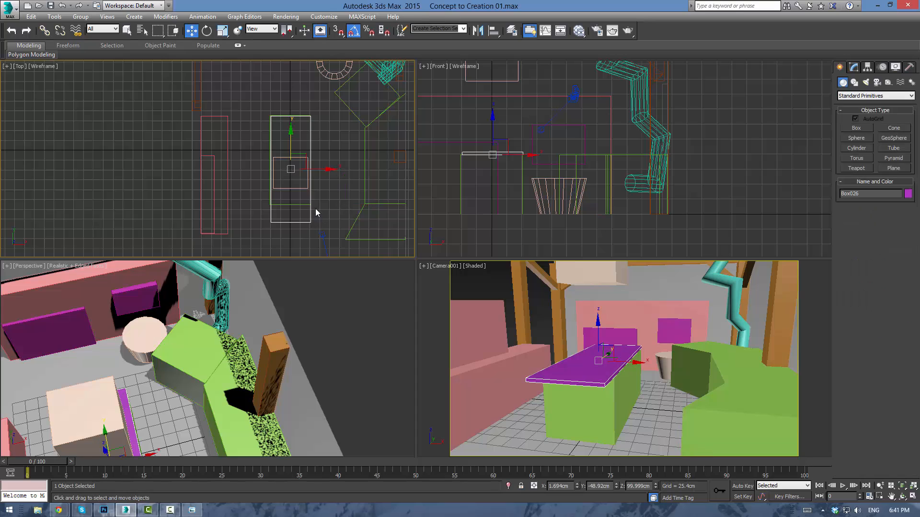
# Convert the countertop to Editable Poly and pull its four front-end vertices outward to about Y -201 cm
pyautogui.moveTo(318, 180); pyautogui.dragTo(312, 169, button='middle')
pyautogui.press('1')
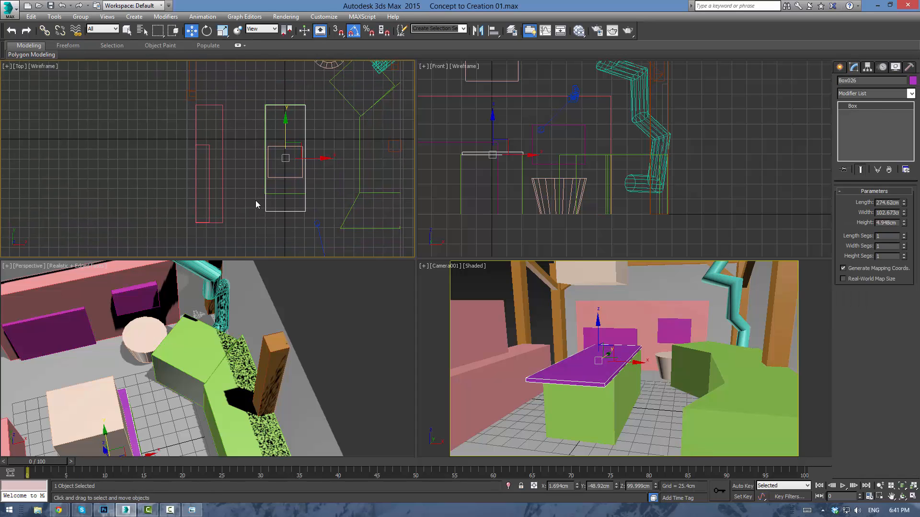
pyautogui.hotkey('alt', 'e')
pyautogui.moveTo(255, 201)
pyautogui.mouseDown()
pyautogui.moveTo(310, 230)
pyautogui.moveTo(307, 223)
pyautogui.mouseUp()
pyautogui.press('1')
pyautogui.moveTo(285, 184); pyautogui.dragTo(287, 189)
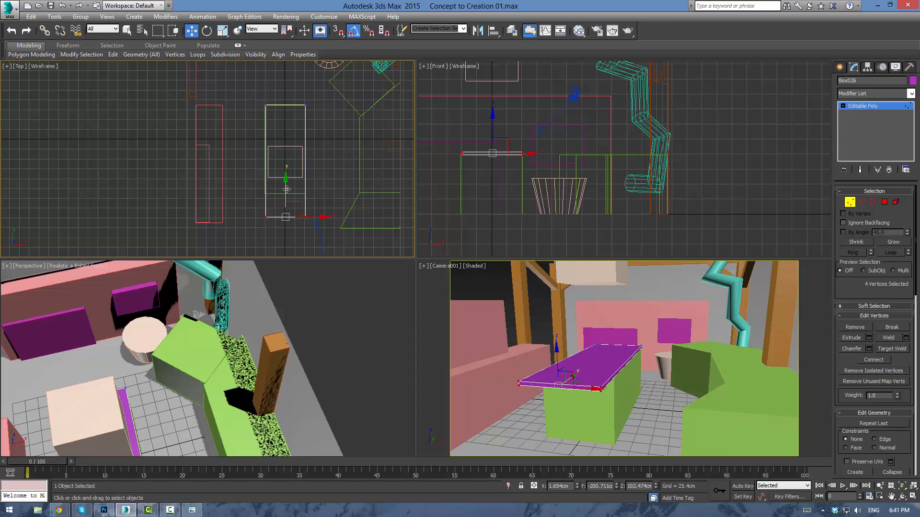
# Widen the purple tabletop and green base together along X, excluding the overhead box, and shift them sideways into place
pyautogui.click(877, 111)
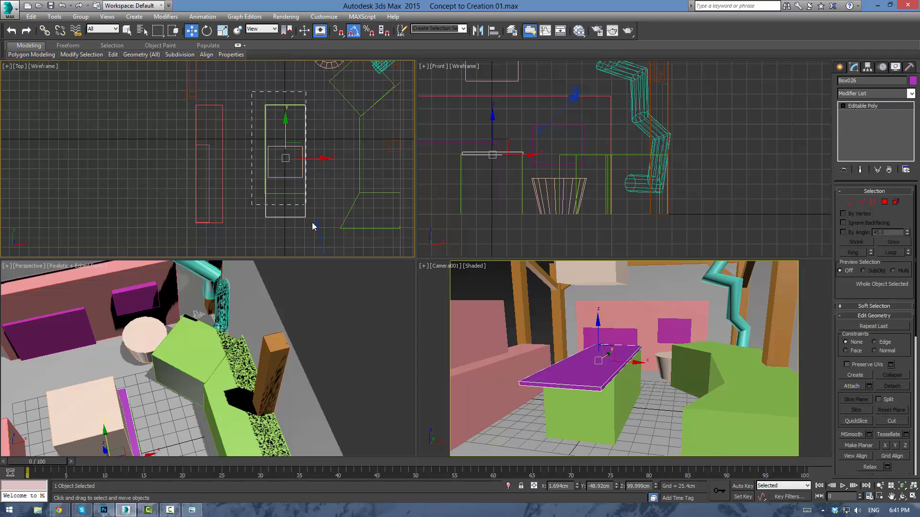
pyautogui.moveTo(306, 224); pyautogui.dragTo(306, 224)
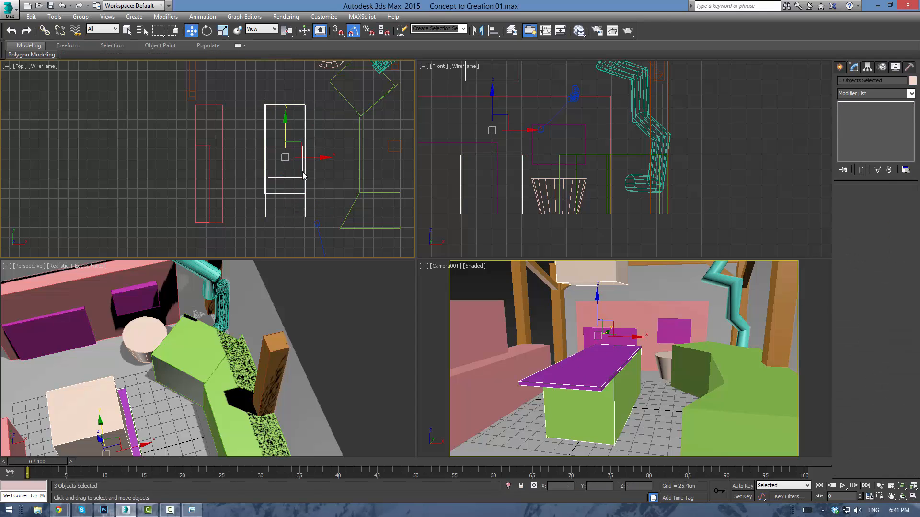
pyautogui.keyDown('alt'); pyautogui.click(281, 153); pyautogui.keyUp('alt')
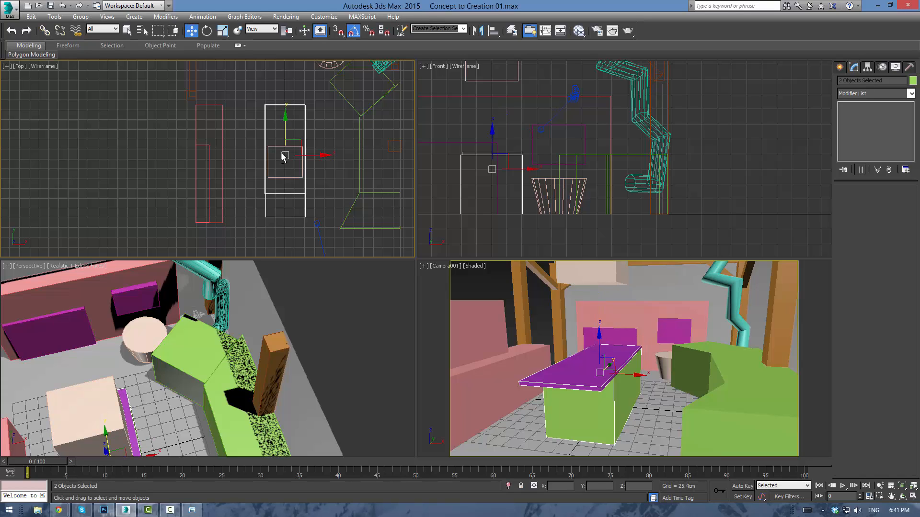
pyautogui.press('r')
pyautogui.moveTo(331, 156); pyautogui.dragTo(338, 158)
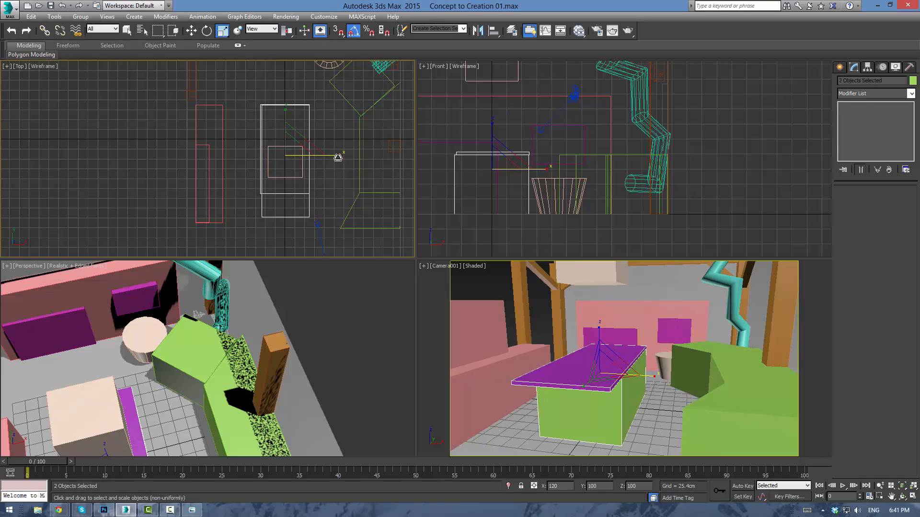
pyautogui.moveTo(333, 155); pyautogui.dragTo(324, 155)
pyautogui.press('w')
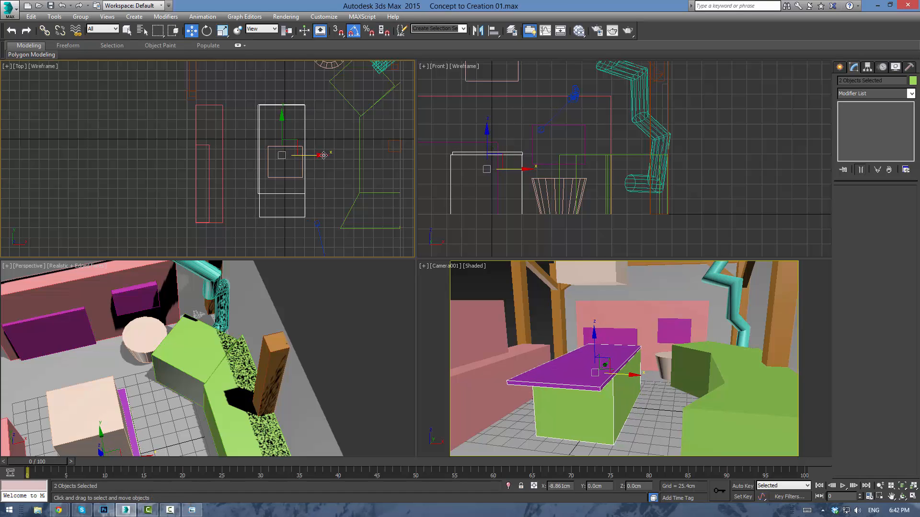
pyautogui.moveTo(324, 155); pyautogui.dragTo(323, 155)
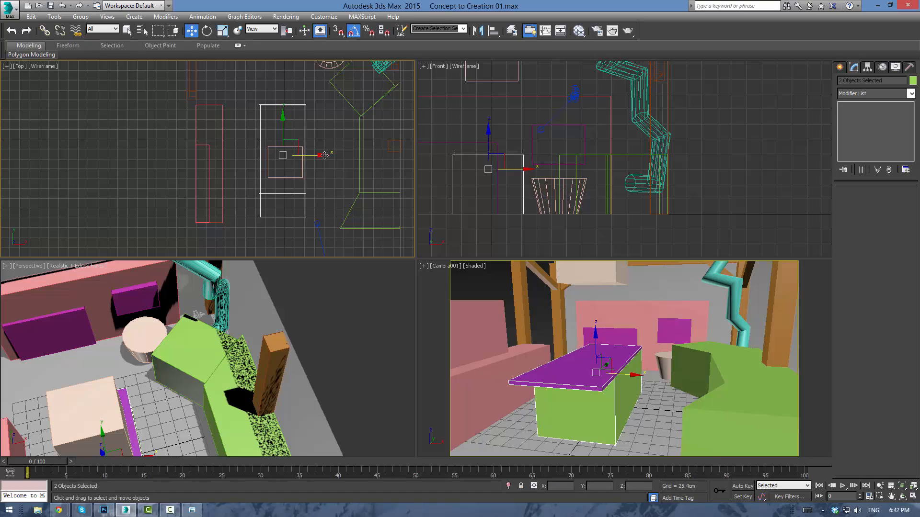
pyautogui.click(338, 180)
# Create a box leg about 16 × 16 cm and 104 cm high under the tabletop's front corner nearest the green counter
pyautogui.click(572, 377)
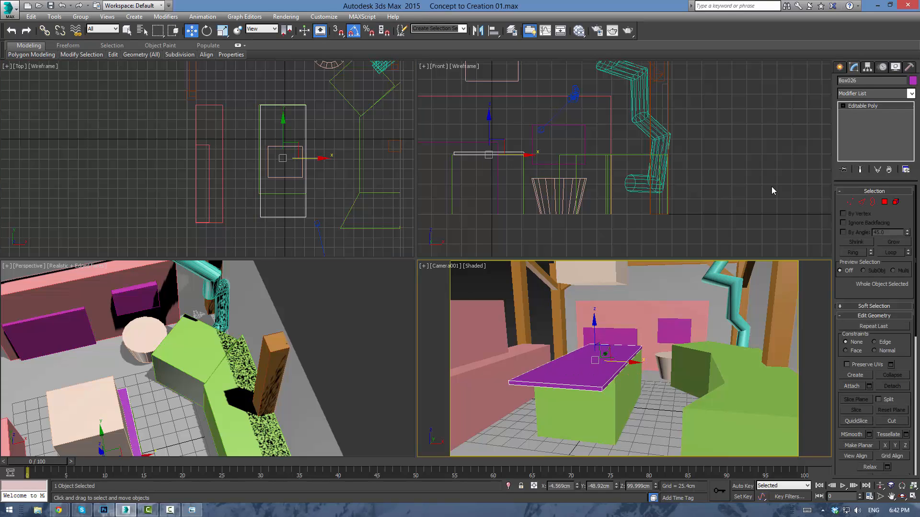
pyautogui.click(841, 66)
pyautogui.click(856, 129)
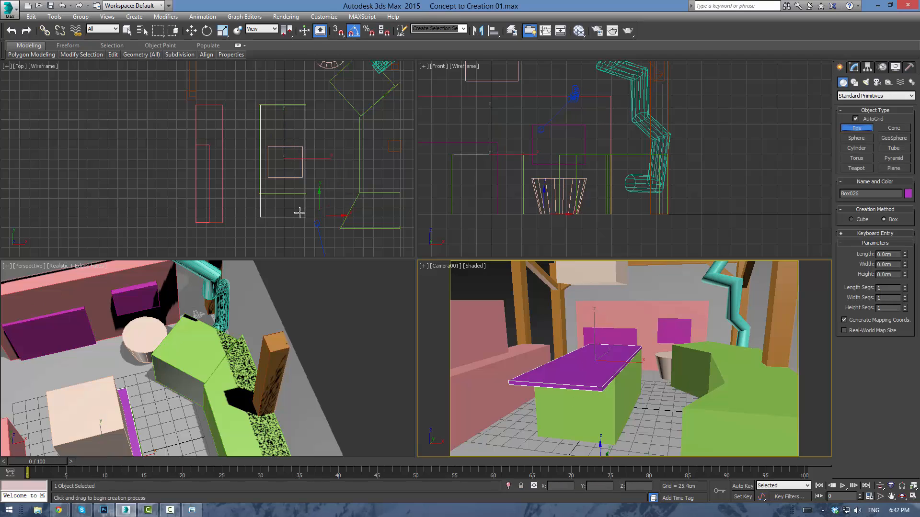
pyautogui.moveTo(301, 211); pyautogui.dragTo(304, 214)
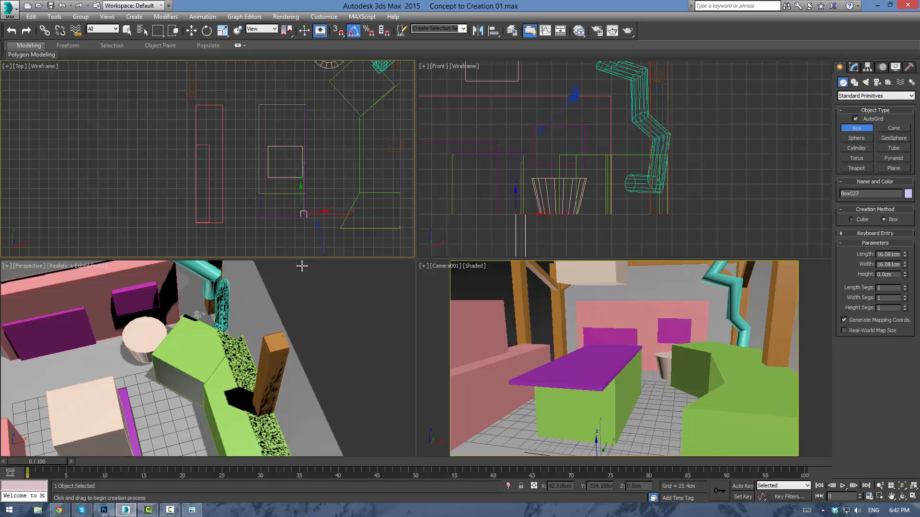
pyautogui.click(326, 176)
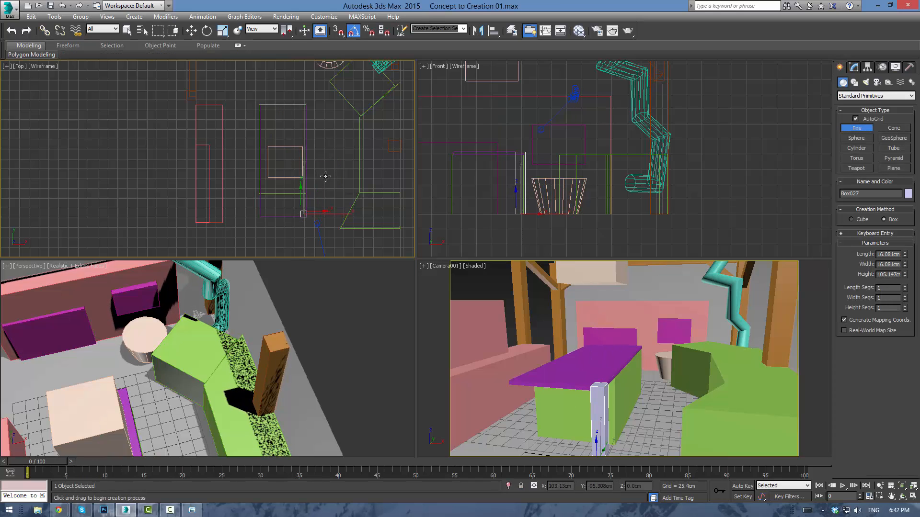
pyautogui.click(325, 176)
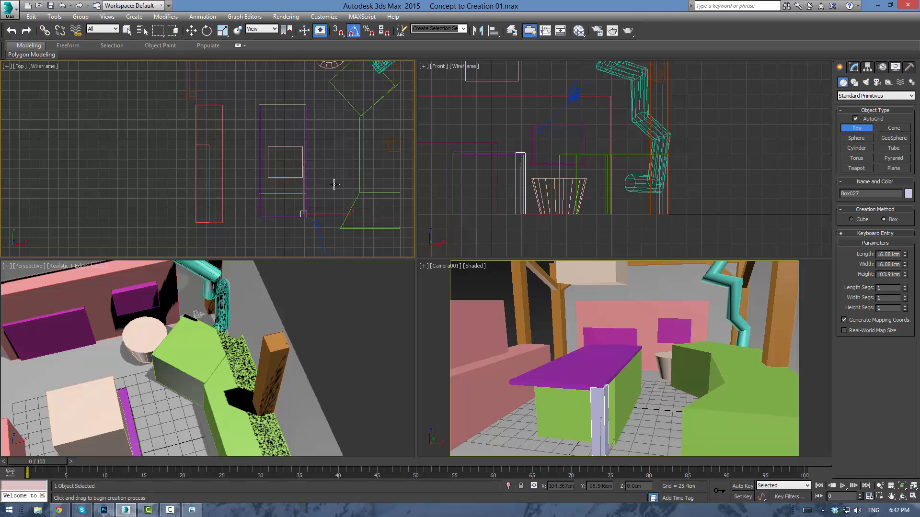
# Nudge the table leg inward along X and place one copy of it under the opposite front corner
pyautogui.moveTo(557, 205); pyautogui.dragTo(556, 206, button='middle')
pyautogui.scroll(2, 556, 204)
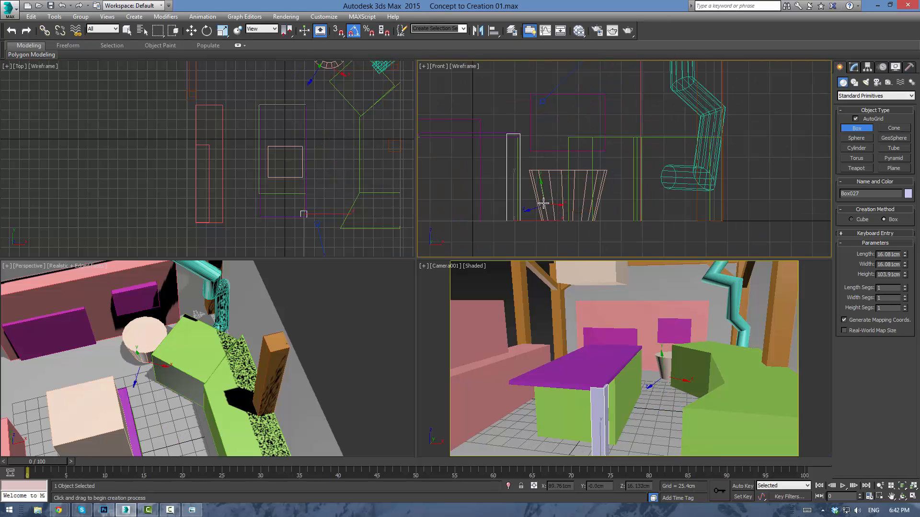
pyautogui.press('w')
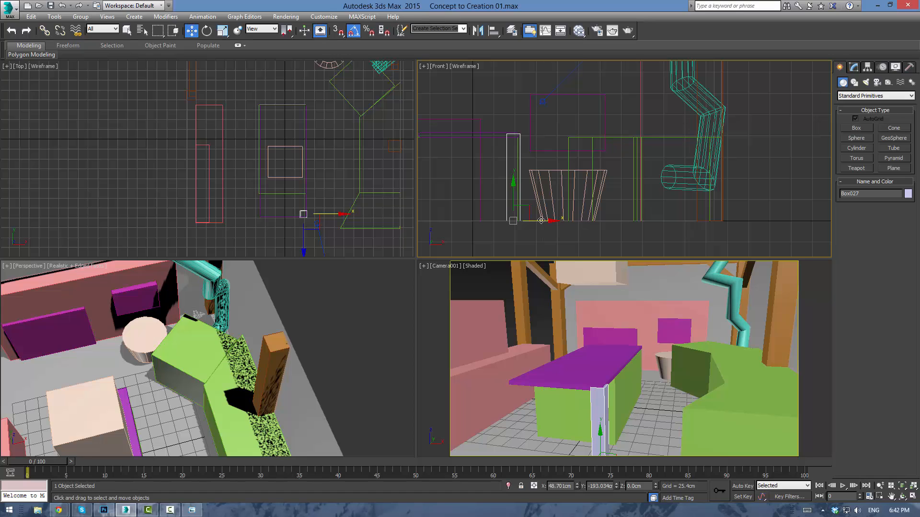
pyautogui.moveTo(542, 220); pyautogui.dragTo(538, 220)
pyautogui.moveTo(538, 221); pyautogui.dragTo(614, 226, button='middle')
pyautogui.keyDown('shift'); pyautogui.moveTo(614, 226); pyautogui.dragTo(530, 225); pyautogui.keyUp('shift')
pyautogui.press('Return')
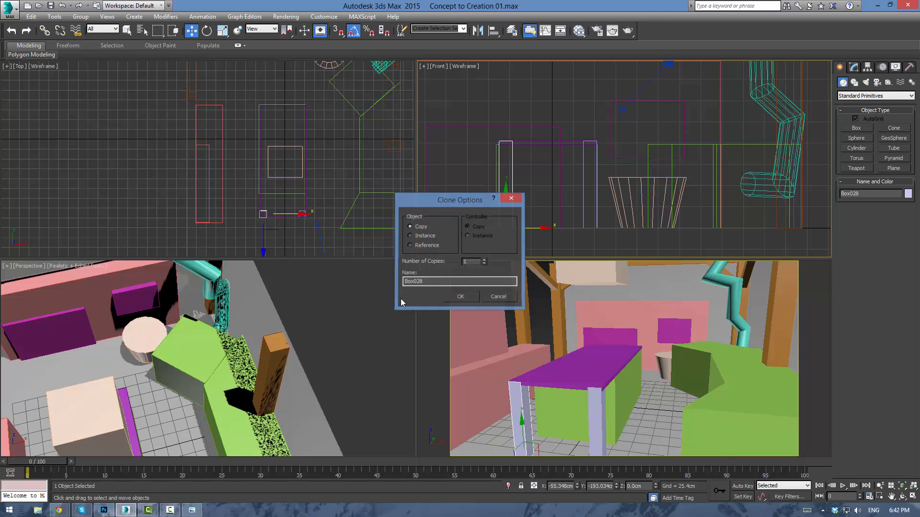
pyautogui.press('Escape')
pyautogui.click(354, 303)
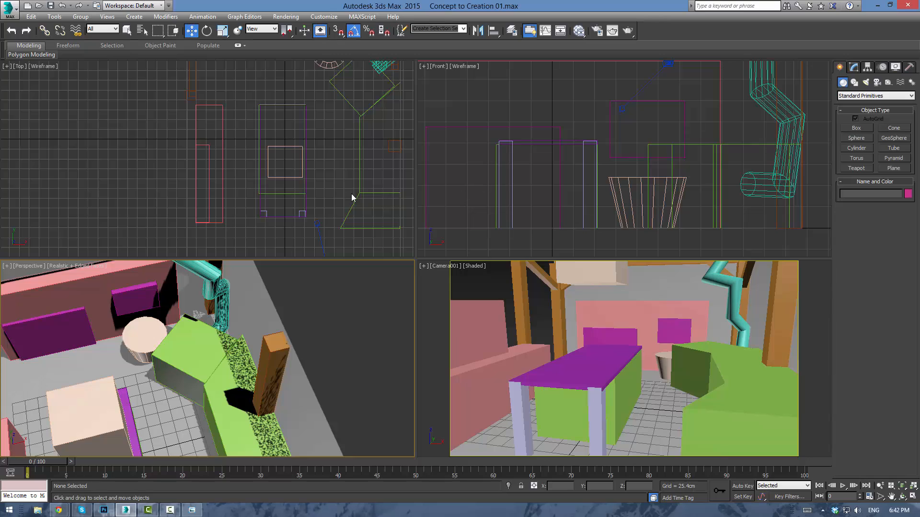
# Move both legs back from the tabletop's front edge by about 5.3 cm and shift each one inward from its side edge
pyautogui.moveTo(269, 204); pyautogui.dragTo(303, 216)
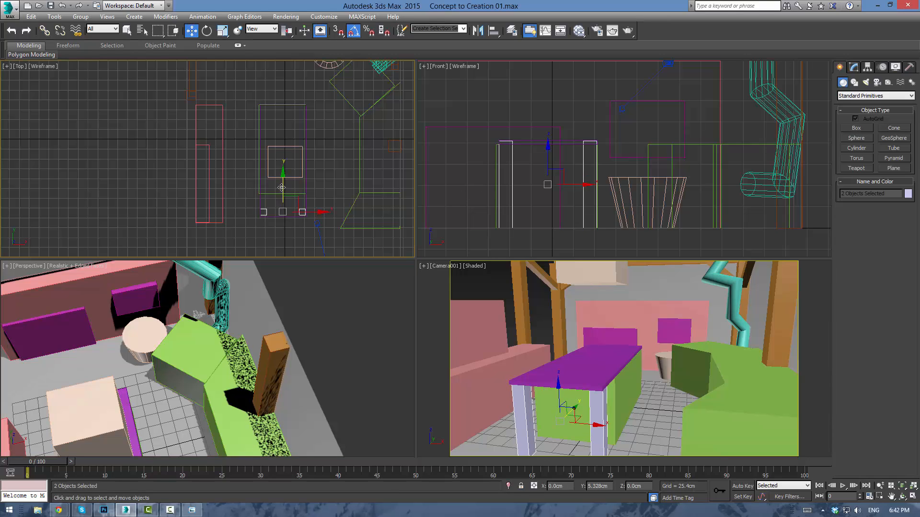
pyautogui.click(261, 234)
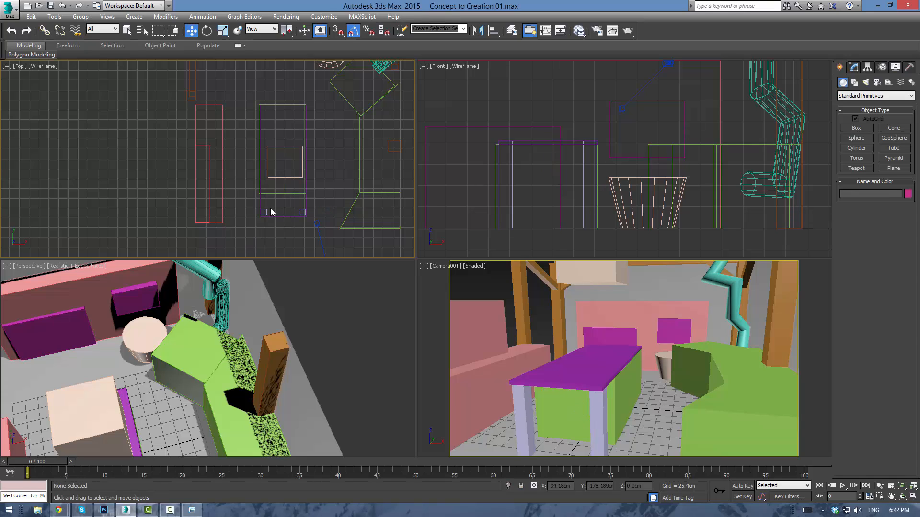
pyautogui.click(263, 212)
pyautogui.scroll(3, 269, 214)
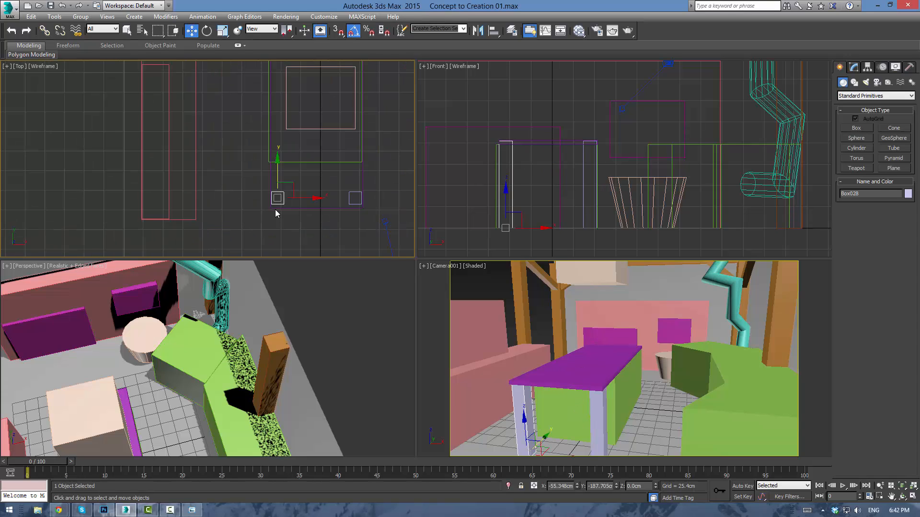
pyautogui.scroll(2, 276, 213)
pyautogui.moveTo(307, 196); pyautogui.dragTo(313, 196)
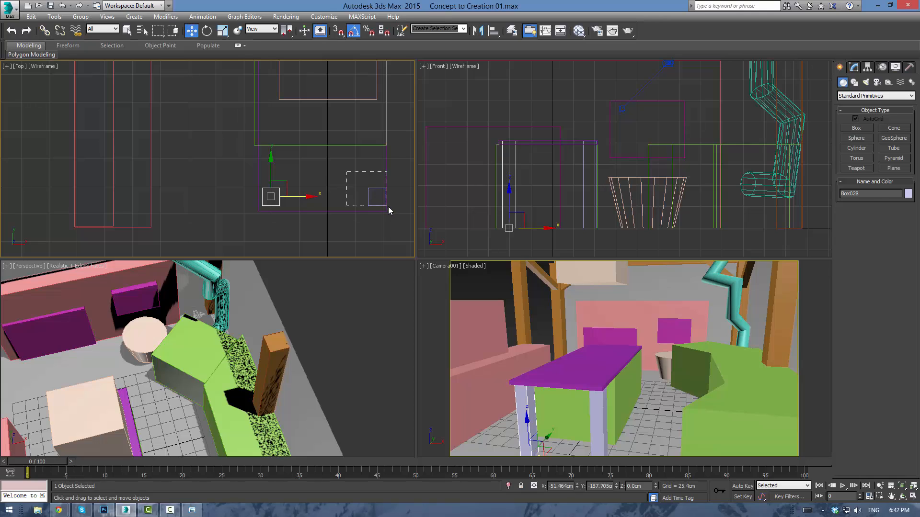
pyautogui.moveTo(389, 207); pyautogui.dragTo(395, 199)
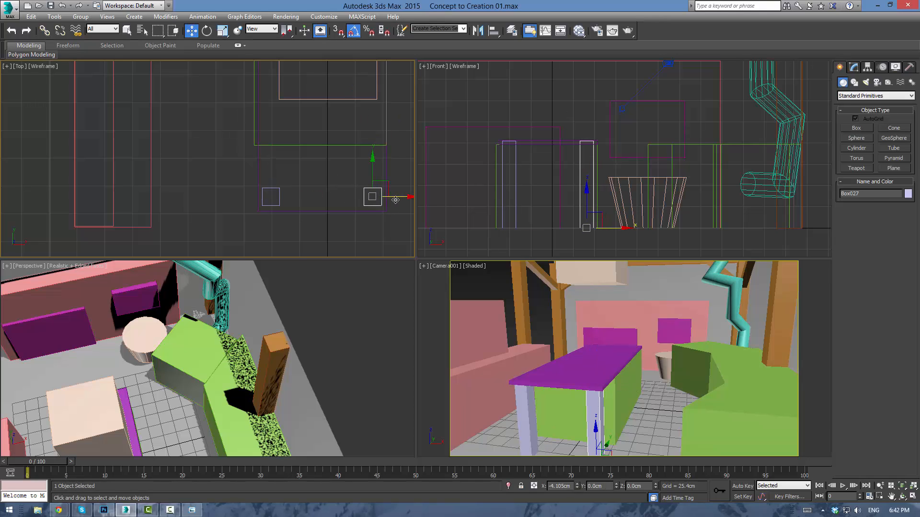
pyautogui.click(372, 226)
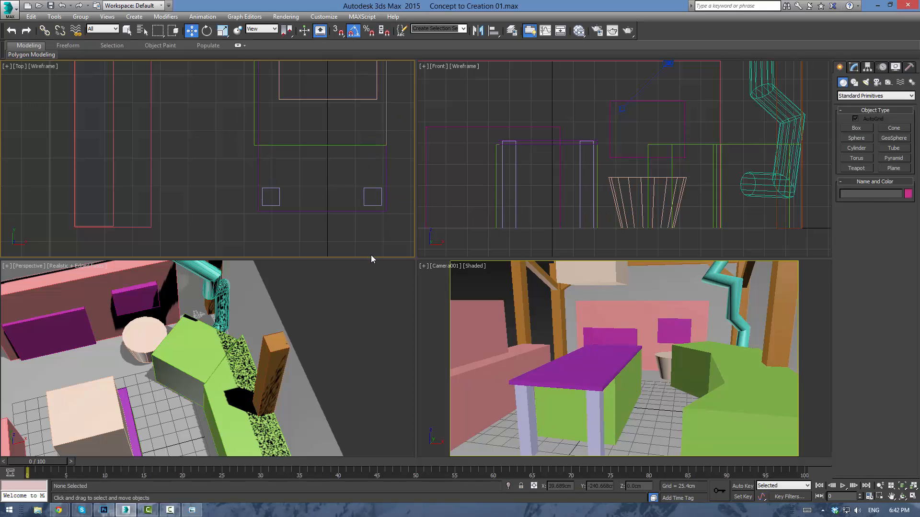
# Create a cylinder with a radius of about 22.6 cm and a height of about 48 cm on the floor between the legs
pyautogui.click(856, 149)
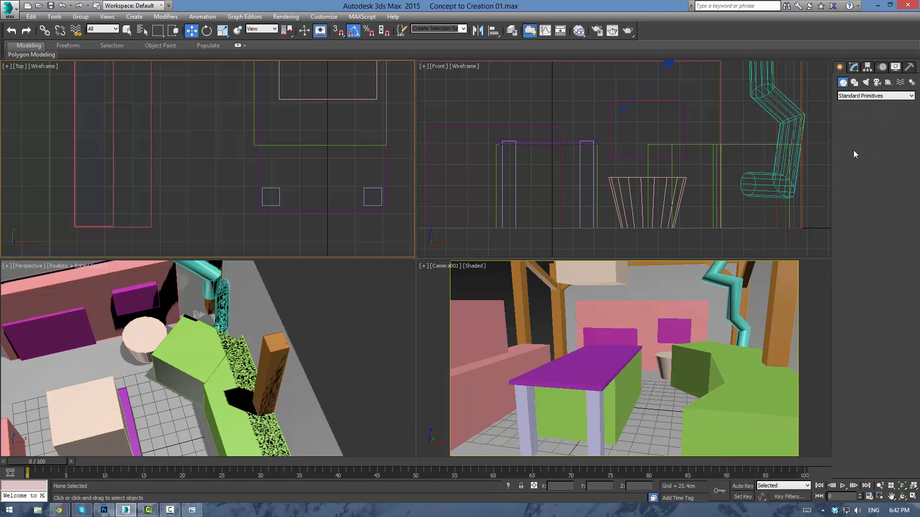
pyautogui.moveTo(330, 193); pyautogui.dragTo(331, 201)
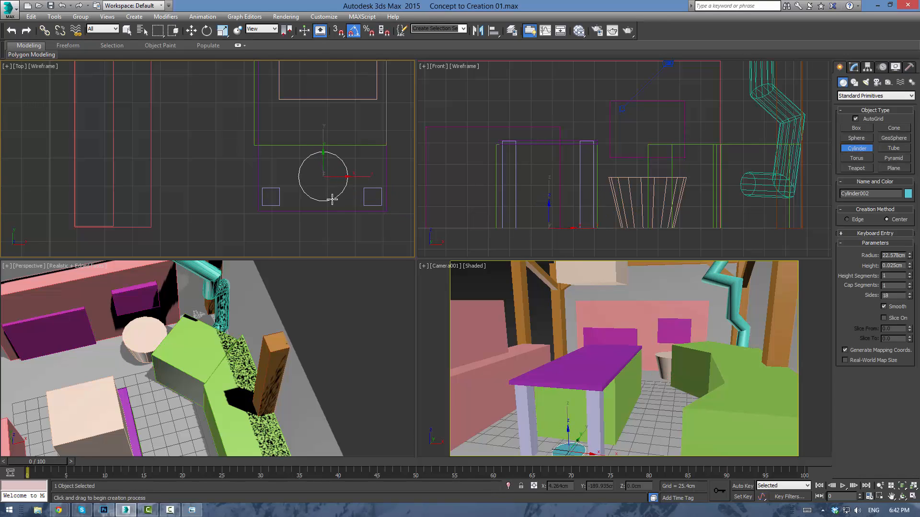
pyautogui.click(331, 146)
# Make the cylinder an Editable Poly and scale up its top polygon to flare it into a bucket shape
pyautogui.hotkey('ctrl', 'e')
pyautogui.press('3')
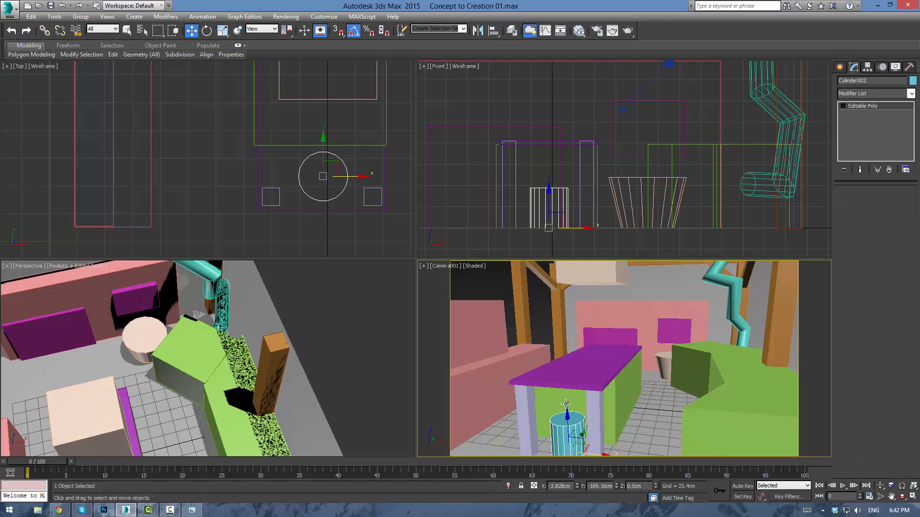
pyautogui.press('4')
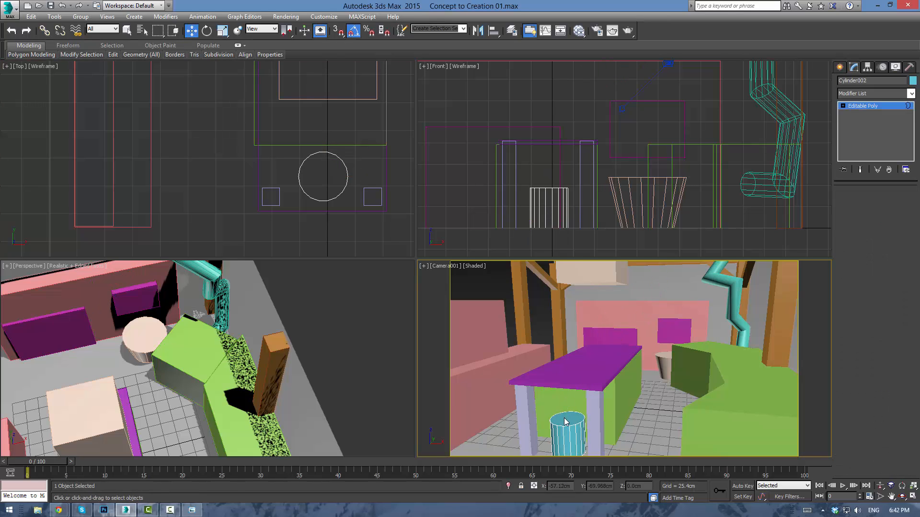
pyautogui.click(564, 418)
pyautogui.press('r')
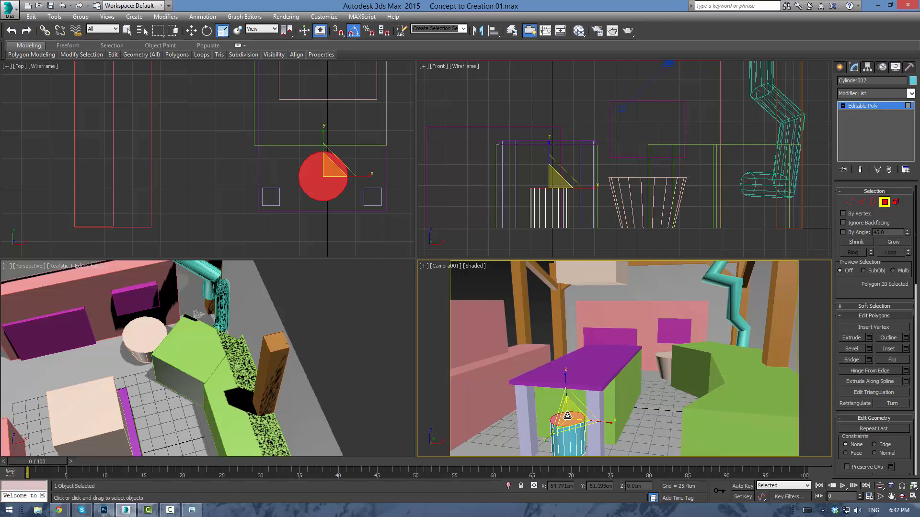
pyautogui.moveTo(566, 407); pyautogui.dragTo(572, 401)
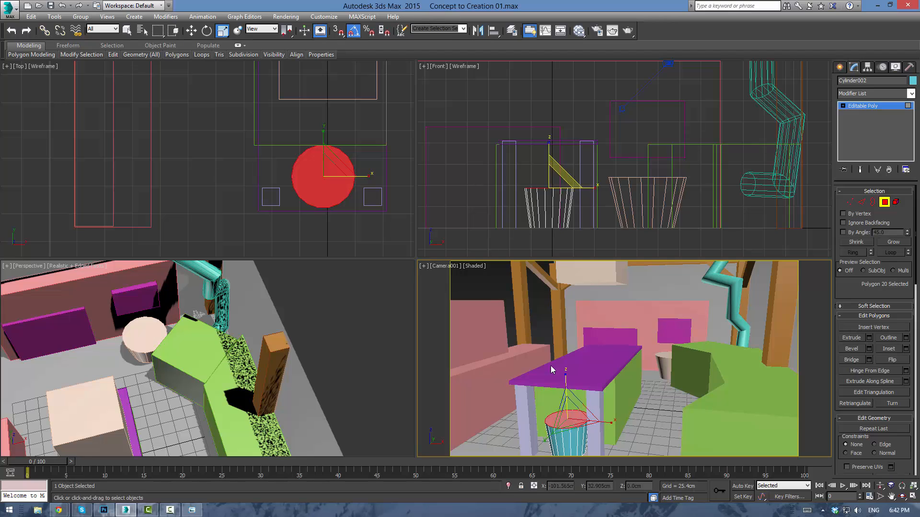
# Lower the bucket's top ring of vertices to a height of about 37.4 cm and scale the ring to 90%
pyautogui.moveTo(526, 217); pyautogui.dragTo(502, 192, button='middle')
pyautogui.press('1')
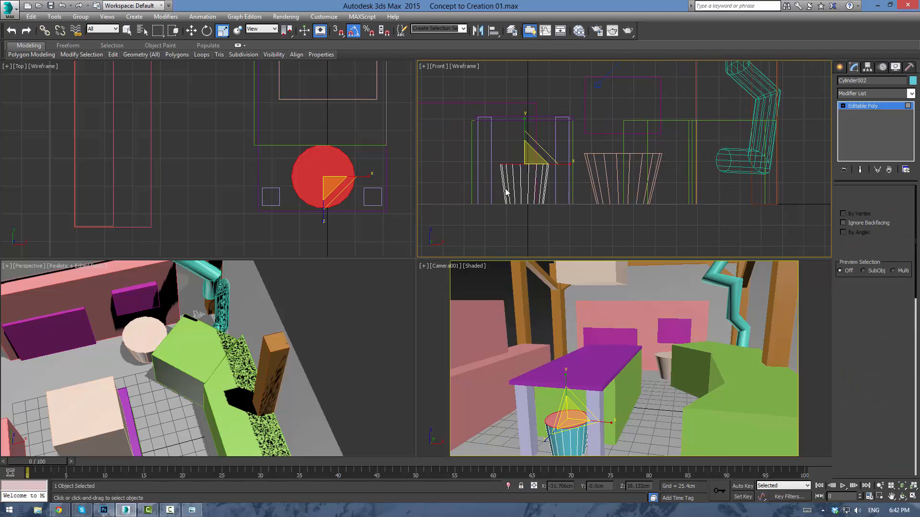
pyautogui.press('w')
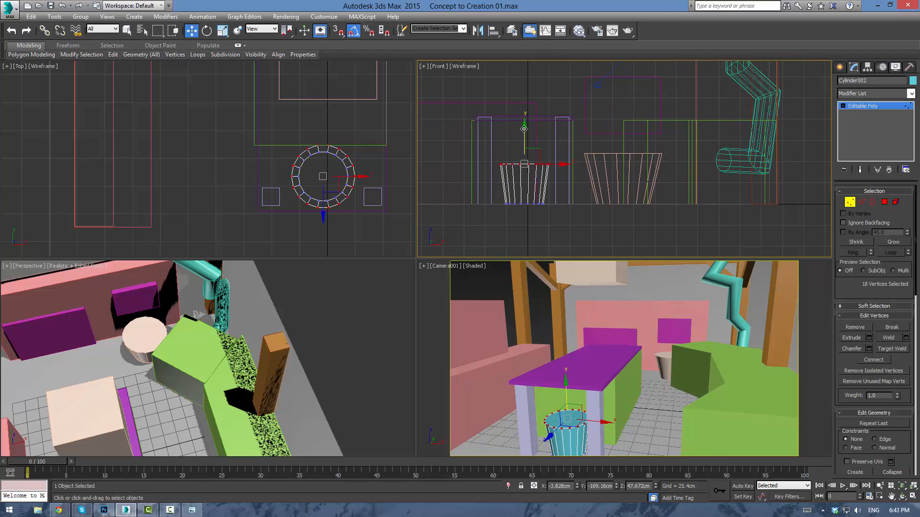
pyautogui.moveTo(524, 131); pyautogui.dragTo(527, 139)
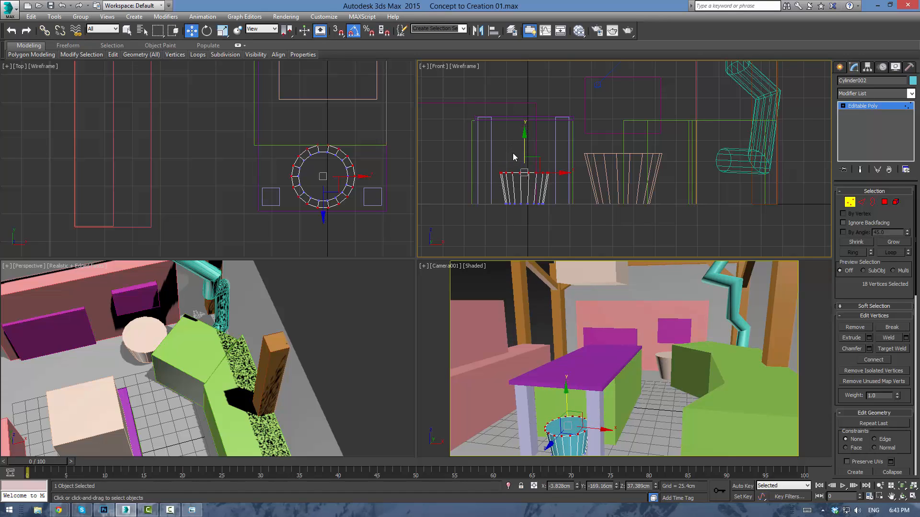
pyautogui.press('r')
pyautogui.moveTo(531, 171); pyautogui.dragTo(529, 177)
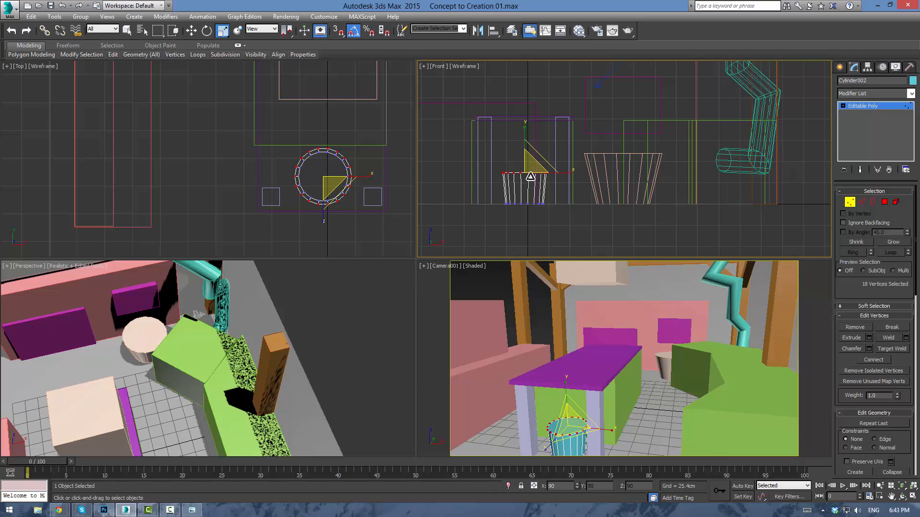
pyautogui.click(499, 149)
# Hollow out the bucket by beveling its top polygon inward and down to the base, leaving a thin rim
pyautogui.click(885, 201)
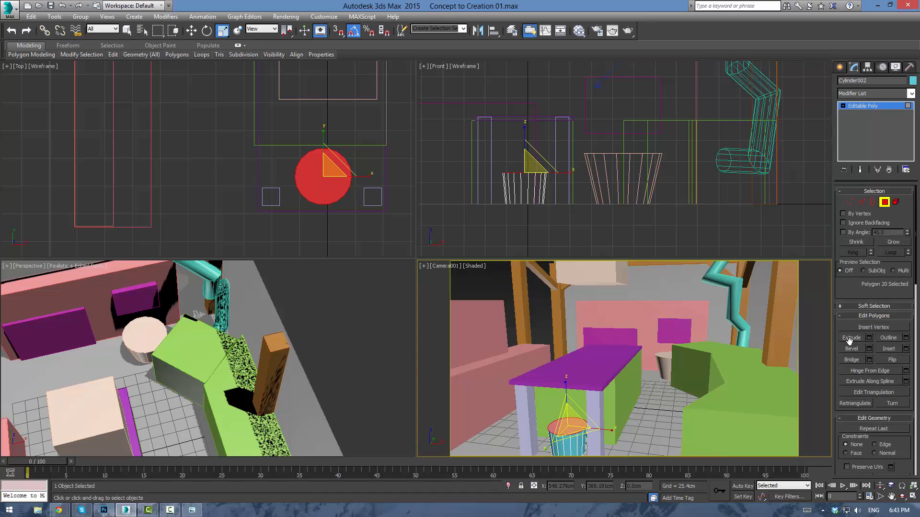
pyautogui.click(851, 349)
pyautogui.moveTo(564, 424); pyautogui.dragTo(564, 446)
pyautogui.press('r')
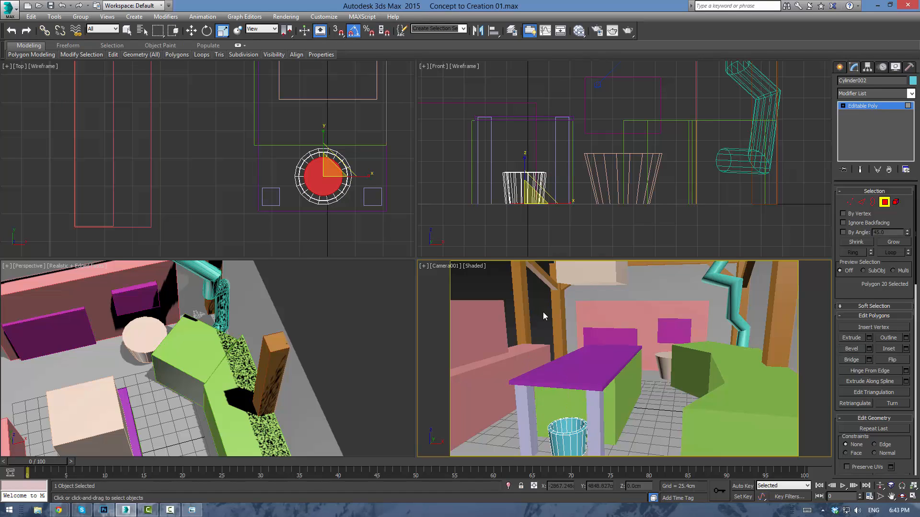
pyautogui.click(543, 312)
pyautogui.click(858, 107)
pyautogui.click(540, 325)
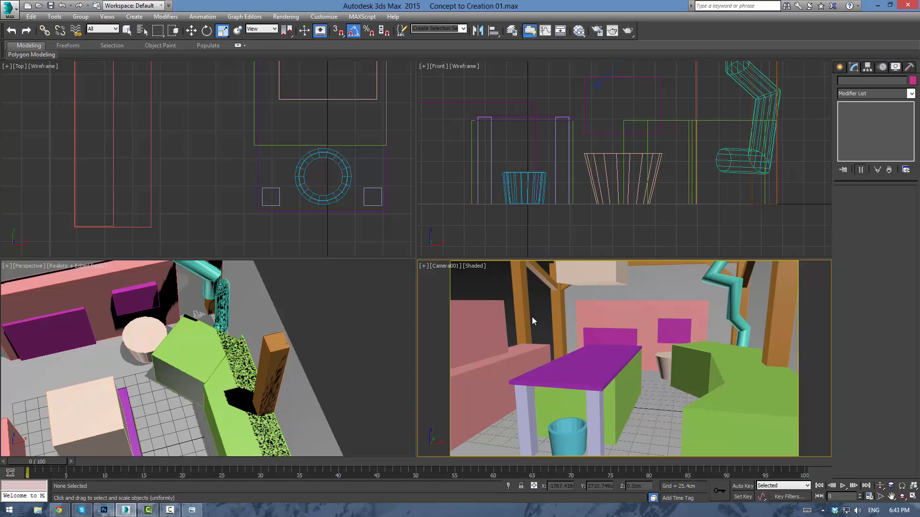
# Raise the bottom vertices of the low pink counter along the wall to a height of about 95.9 cm, leaving a thin countertop slab
pyautogui.click(526, 352)
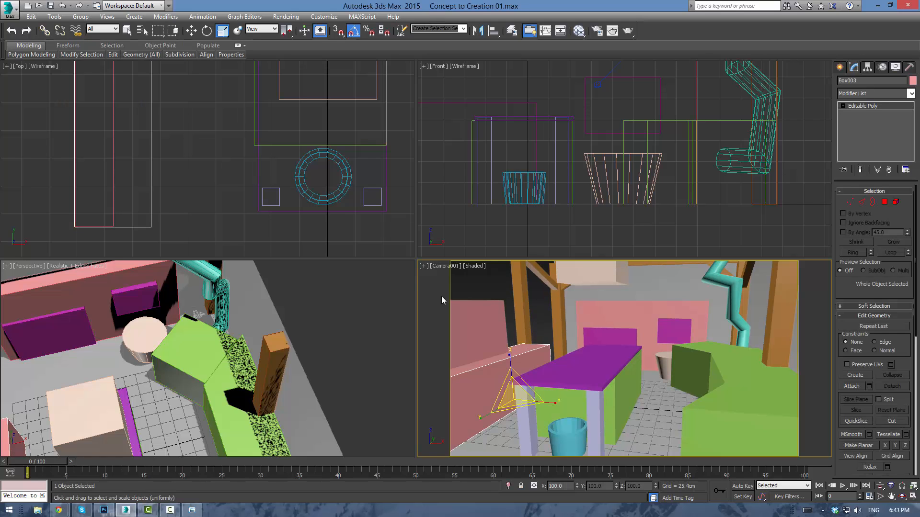
pyautogui.scroll(-6, 230, 326)
pyautogui.keyDown('alt'); pyautogui.moveTo(237, 357); pyautogui.dragTo(292, 345, button='middle'); pyautogui.keyUp('alt')
pyautogui.scroll(5, 241, 339)
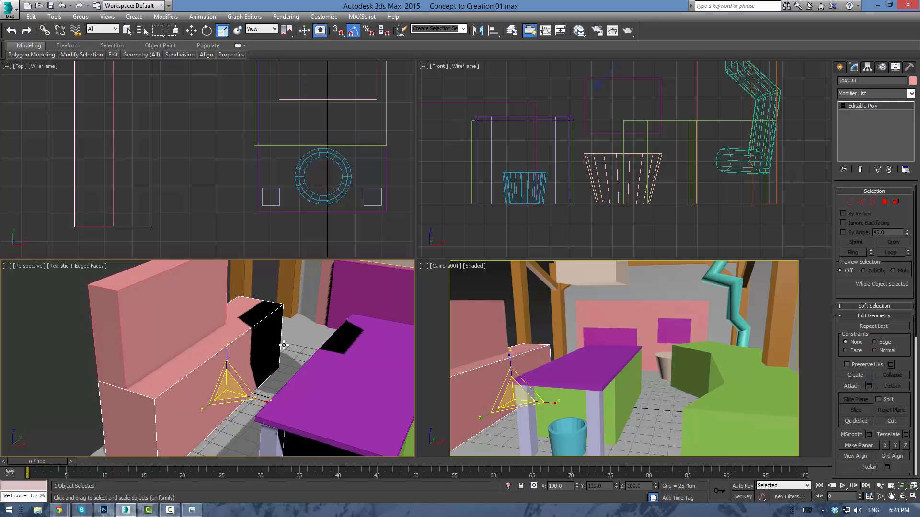
pyautogui.press('1')
pyautogui.moveTo(259, 190); pyautogui.dragTo(286, 194, button='middle')
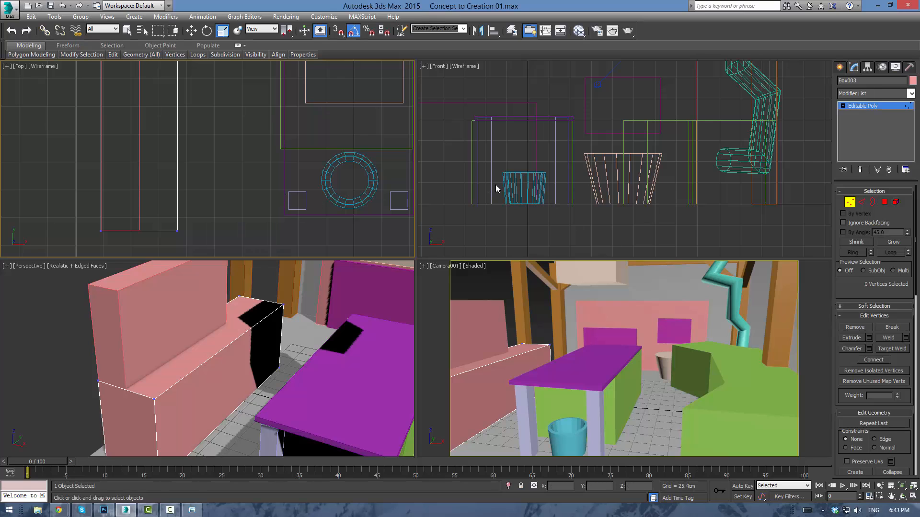
pyautogui.scroll(-5, 594, 206)
pyautogui.moveTo(556, 189); pyautogui.dragTo(593, 188, button='middle')
pyautogui.scroll(4, 593, 187)
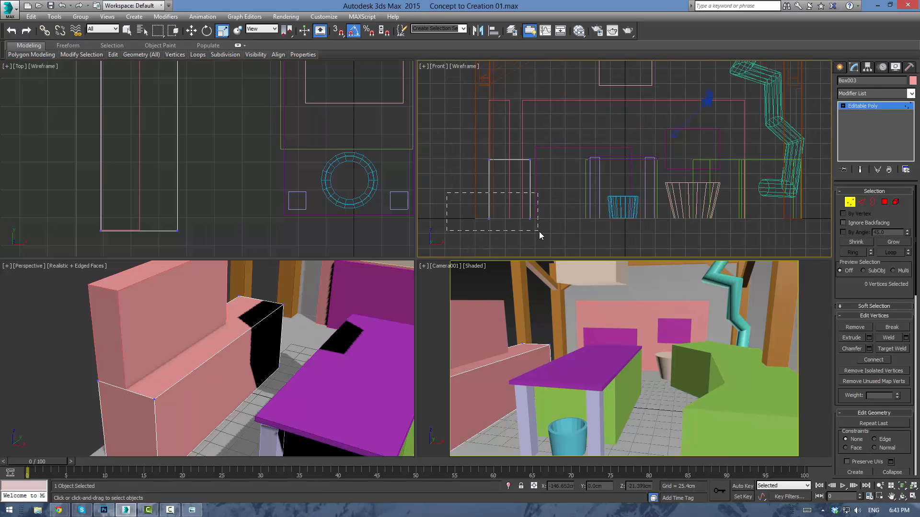
pyautogui.moveTo(539, 231); pyautogui.dragTo(539, 231)
pyautogui.press('w')
pyautogui.moveTo(509, 191); pyautogui.dragTo(512, 134)
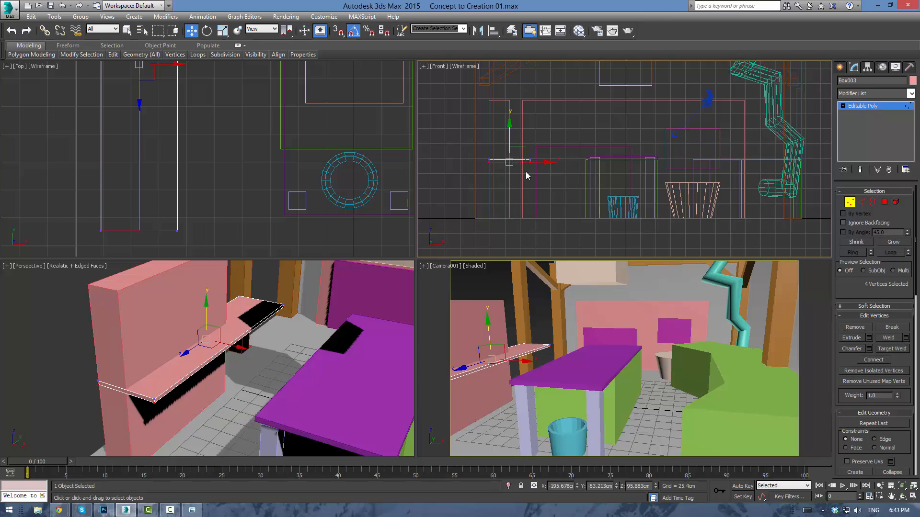
pyautogui.click(529, 178)
pyautogui.click(487, 395)
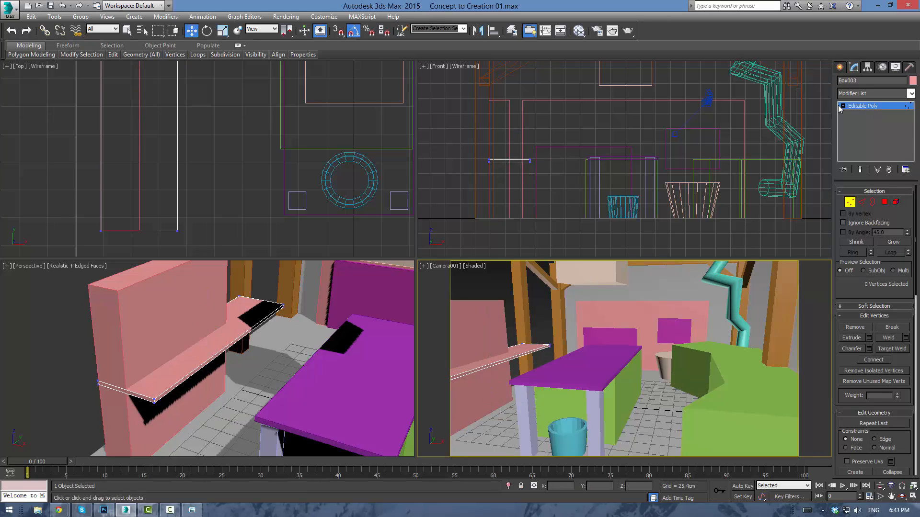
pyautogui.click(857, 106)
# Make the tall pink box behind the countertop an Editable Poly and raise its bottom vertices to about 98.3 cm, level with the slab
pyautogui.click(492, 377)
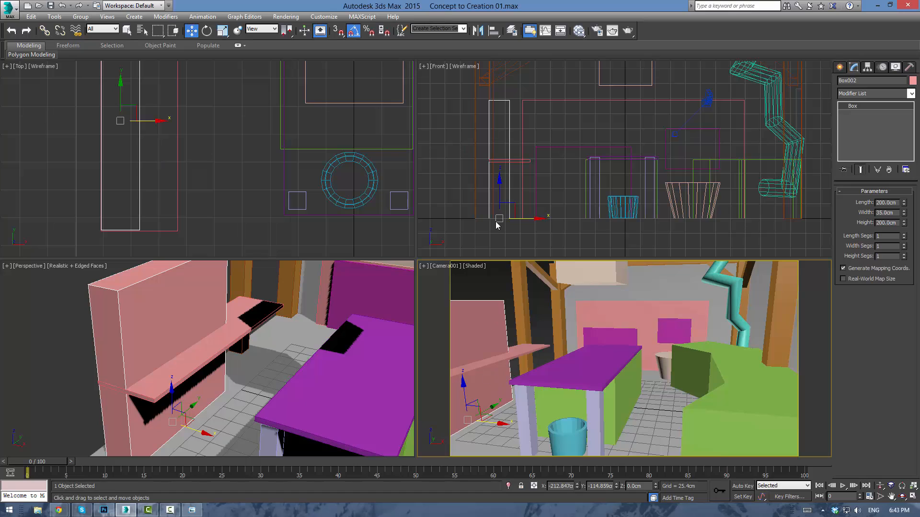
pyautogui.moveTo(467, 175); pyautogui.dragTo(552, 232)
pyautogui.hotkey('ctrl', 'z')
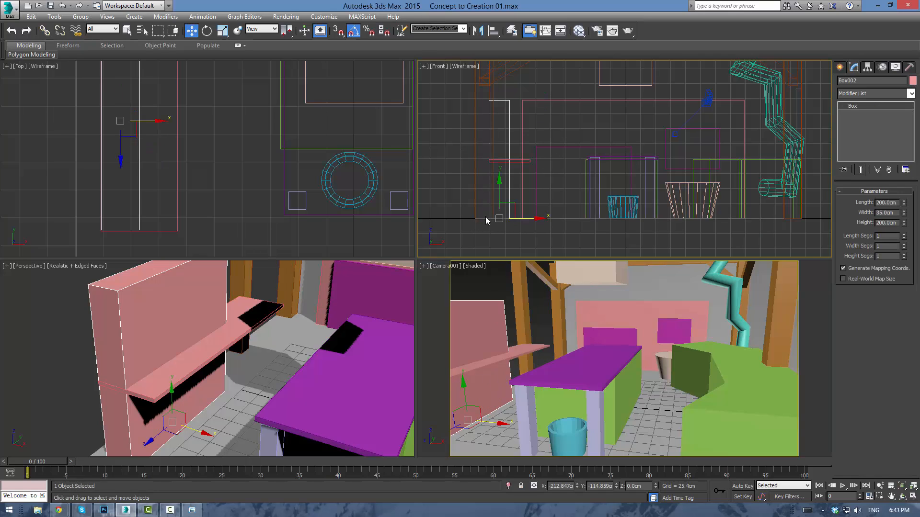
pyautogui.hotkey('ctrl', 'e')
pyautogui.press('1')
pyautogui.moveTo(464, 195); pyautogui.dragTo(526, 236)
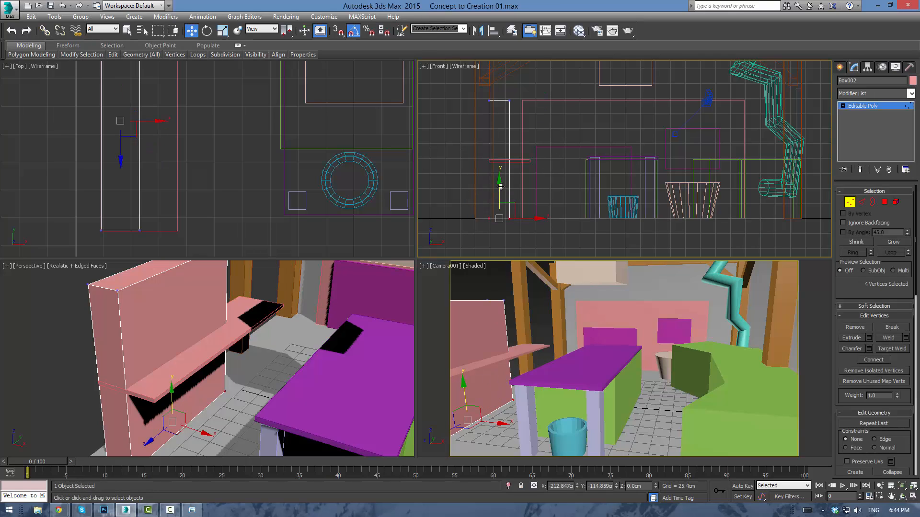
pyautogui.moveTo(499, 183); pyautogui.dragTo(493, 126)
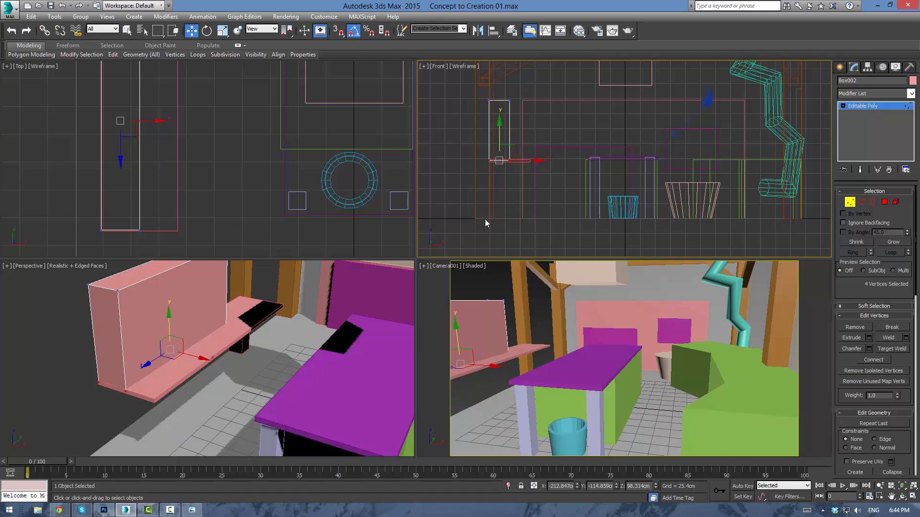
pyautogui.click(474, 229)
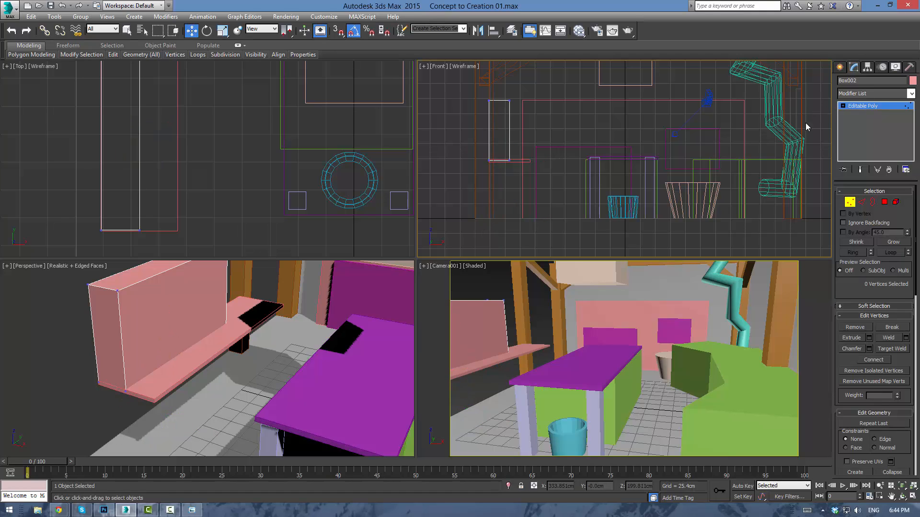
pyautogui.click(304, 200)
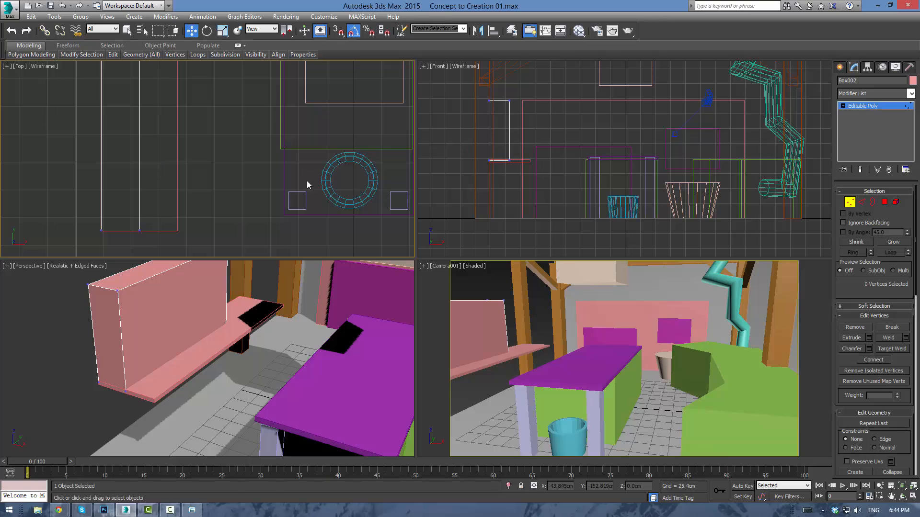
pyautogui.click(853, 107)
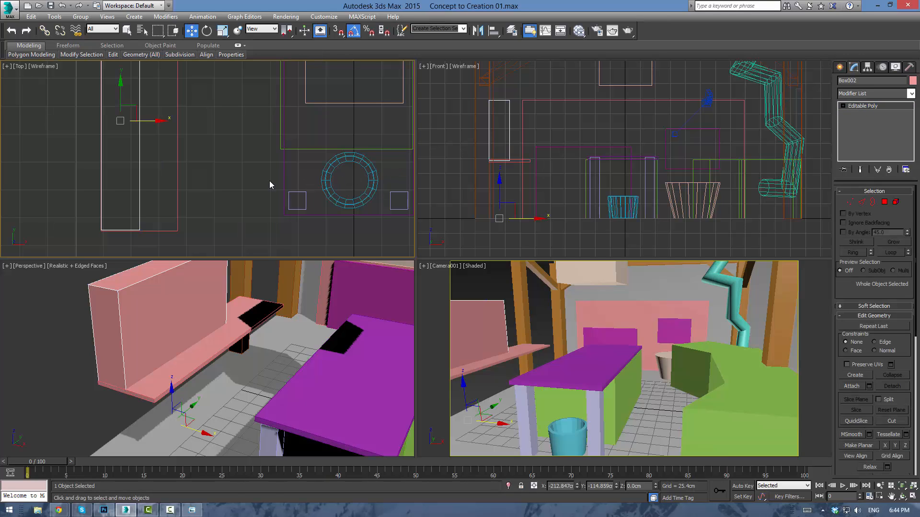
# Copy a leg of the central table and place the copy under the outer far corner of the pink countertop
pyautogui.click(305, 194)
pyautogui.moveTo(289, 173); pyautogui.dragTo(299, 213, button='middle')
pyautogui.scroll(-2, 299, 212)
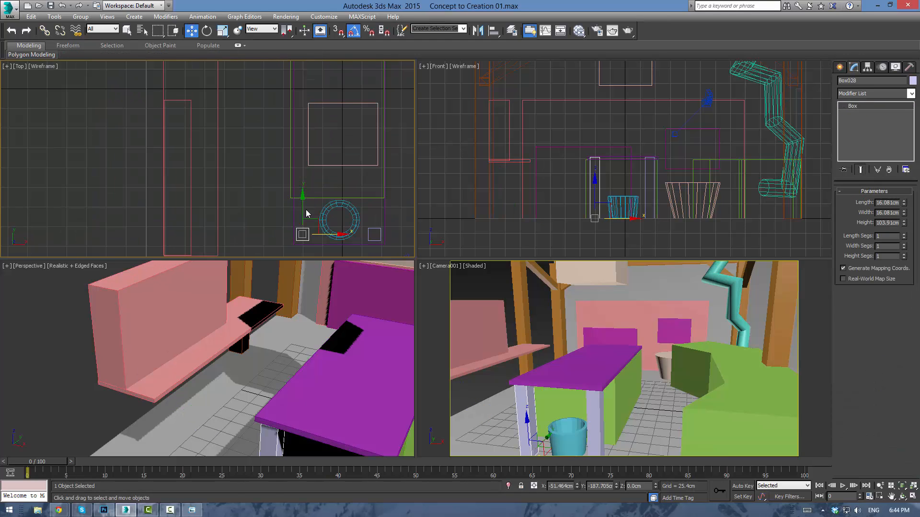
pyautogui.keyDown('shift'); pyautogui.moveTo(311, 225); pyautogui.dragTo(244, 77); pyautogui.keyUp('shift')
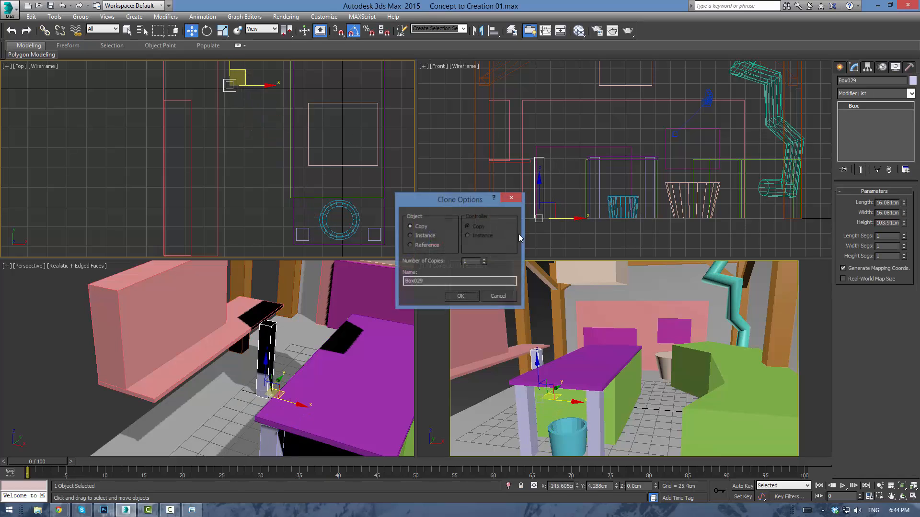
pyautogui.click(462, 294)
pyautogui.scroll(2, 291, 181)
pyautogui.moveTo(279, 167); pyautogui.dragTo(259, 108)
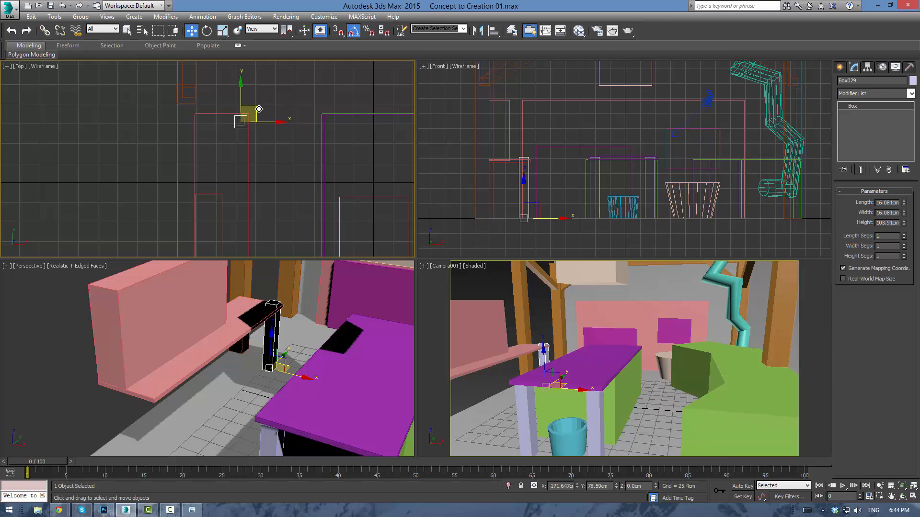
# Copy the countertop leg straight across to the wall-side corner at the same far end
pyautogui.keyDown('shift'); pyautogui.moveTo(279, 121); pyautogui.dragTo(238, 118); pyautogui.keyUp('shift')
pyautogui.click(476, 298)
pyautogui.click(280, 99)
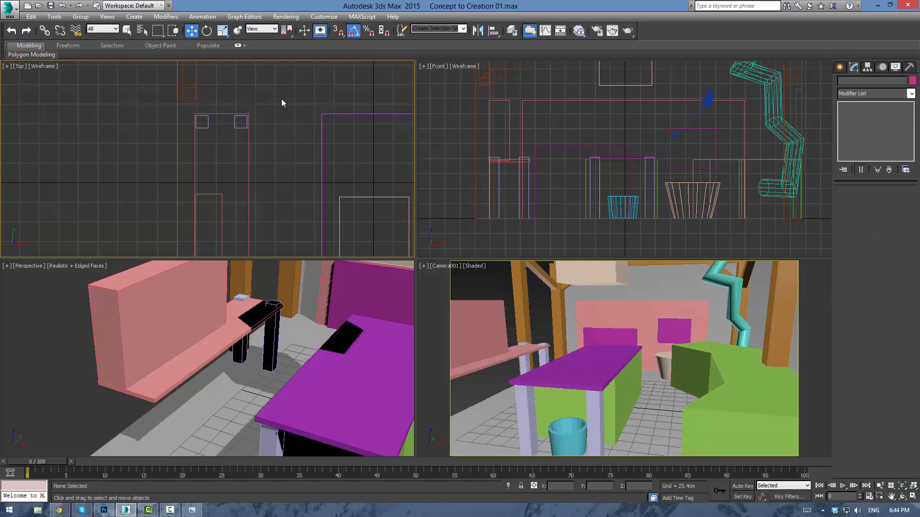
# Create a box about 201.6 cm long, 66.8 cm wide and 97.7 cm high on the floor beneath the near part of the countertop
pyautogui.scroll(-4, 277, 100)
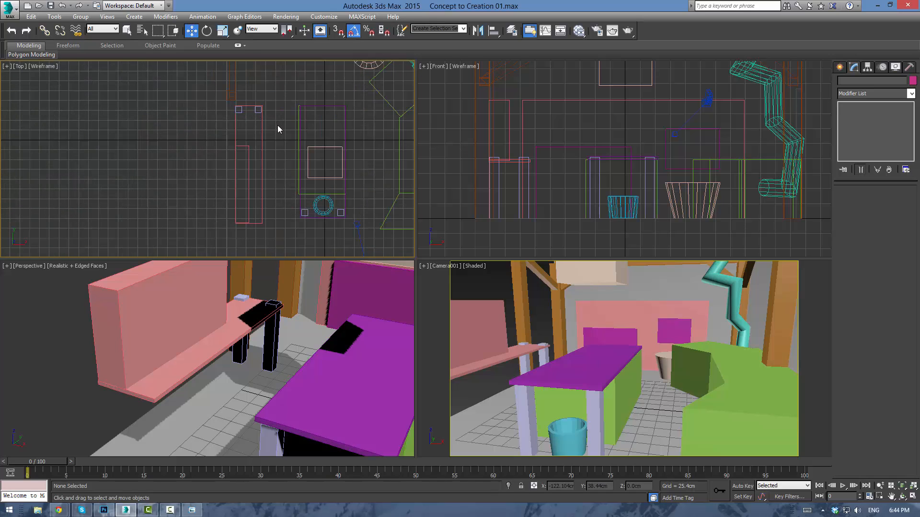
pyautogui.click(839, 67)
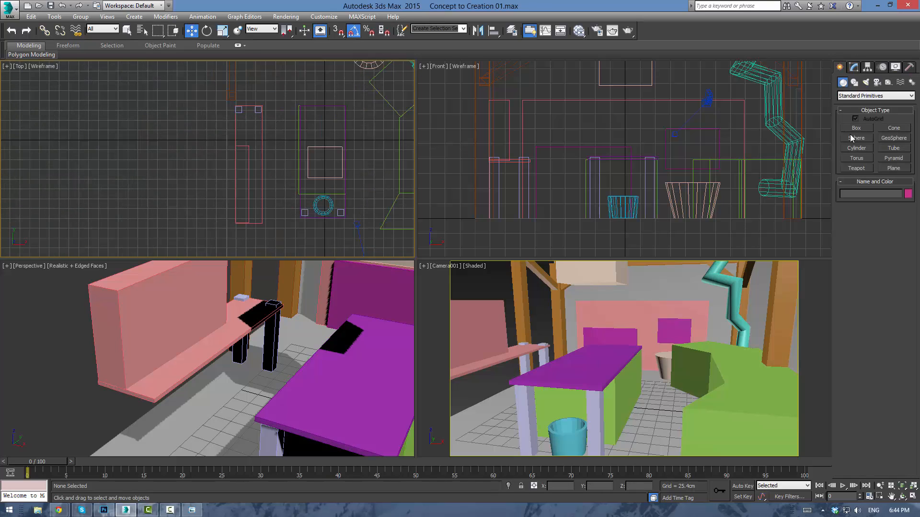
pyautogui.click(856, 128)
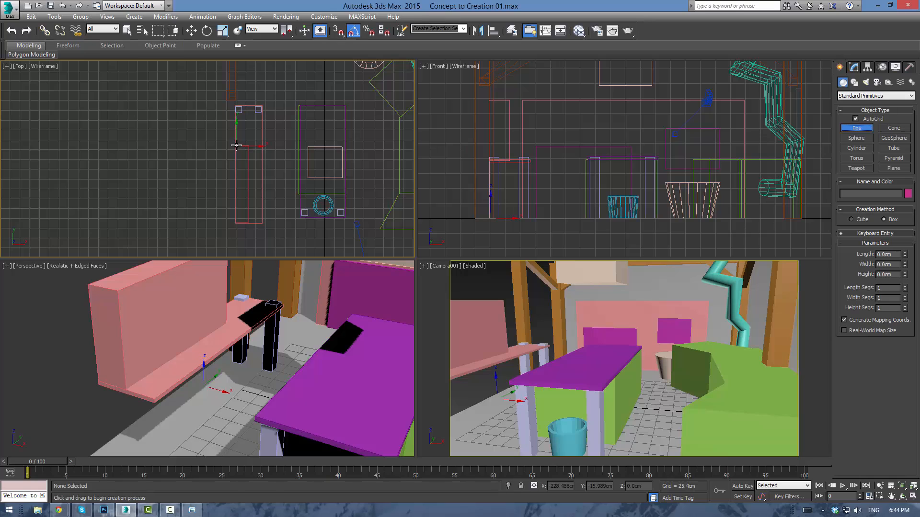
pyautogui.moveTo(236, 145); pyautogui.dragTo(263, 225)
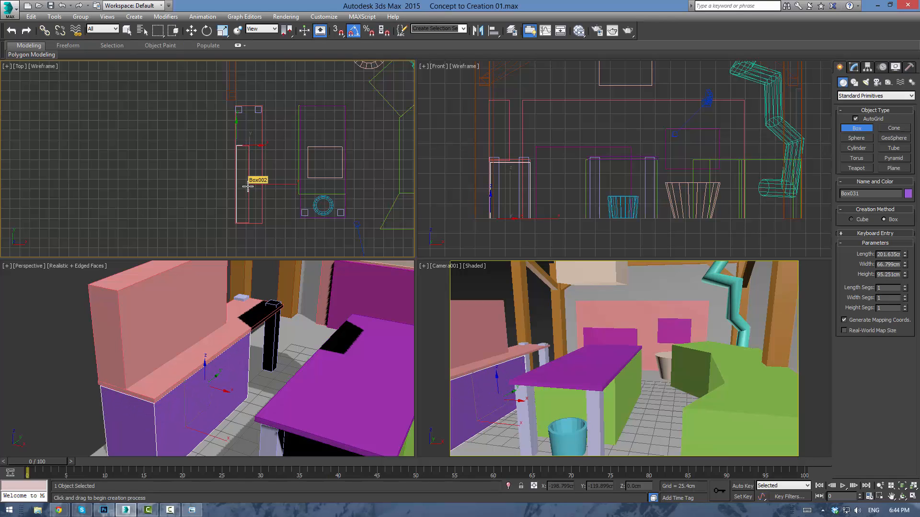
pyautogui.click(247, 185)
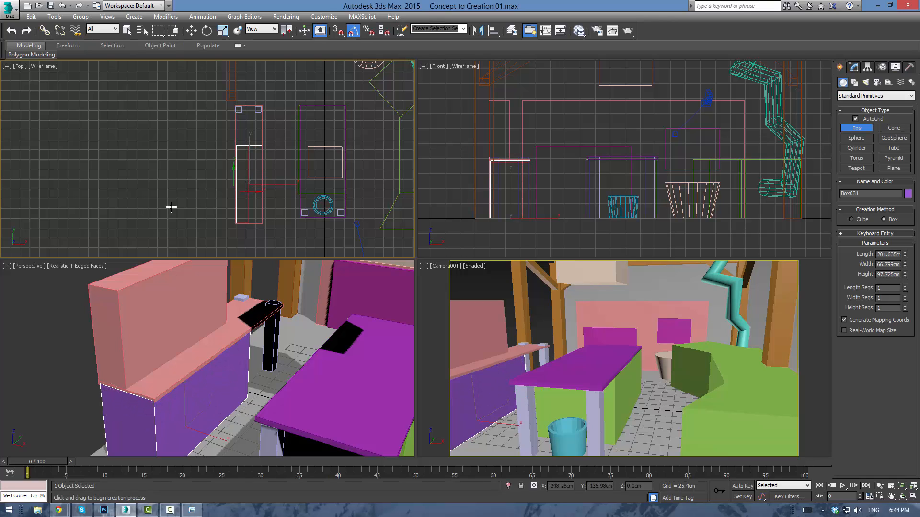
pyautogui.press('w')
pyautogui.click(260, 276)
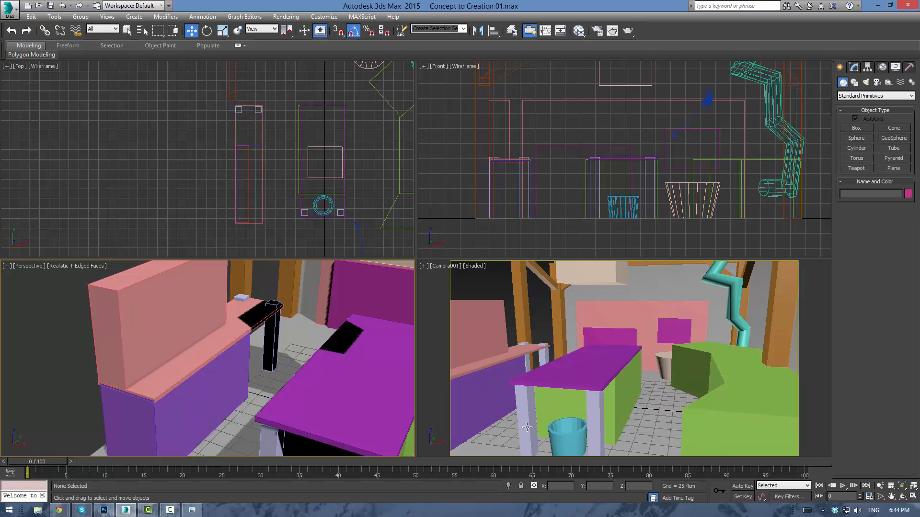
# Make the purple cabinet box an Editable Poly and shorten it by pulling its far-end vertices back toward the near end
pyautogui.click(501, 390)
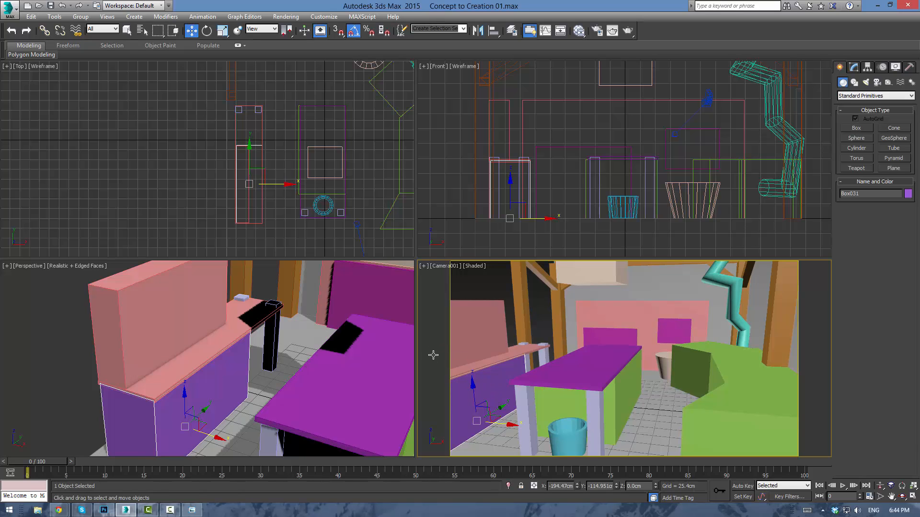
pyautogui.keyDown('alt'); pyautogui.moveTo(279, 333); pyautogui.dragTo(201, 337, button='middle'); pyautogui.keyUp('alt')
pyautogui.press('4')
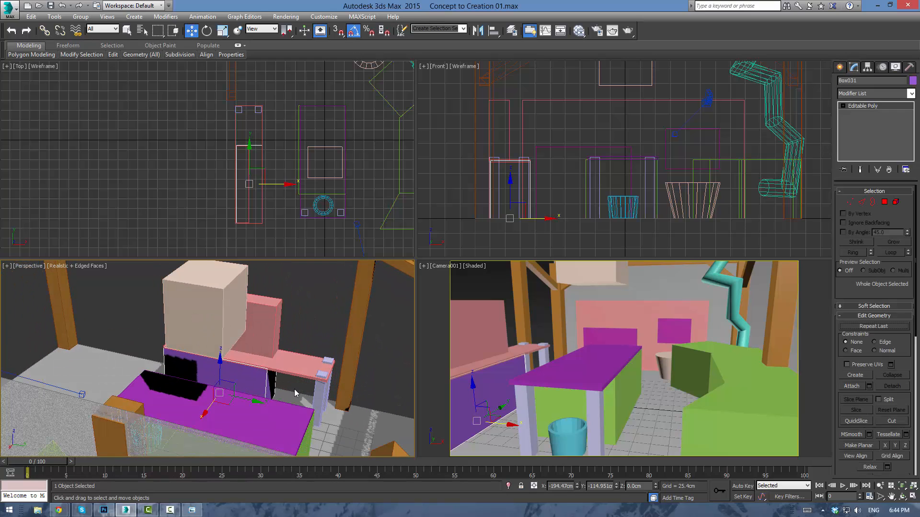
pyautogui.press('1')
pyautogui.moveTo(239, 436); pyautogui.dragTo(240, 431)
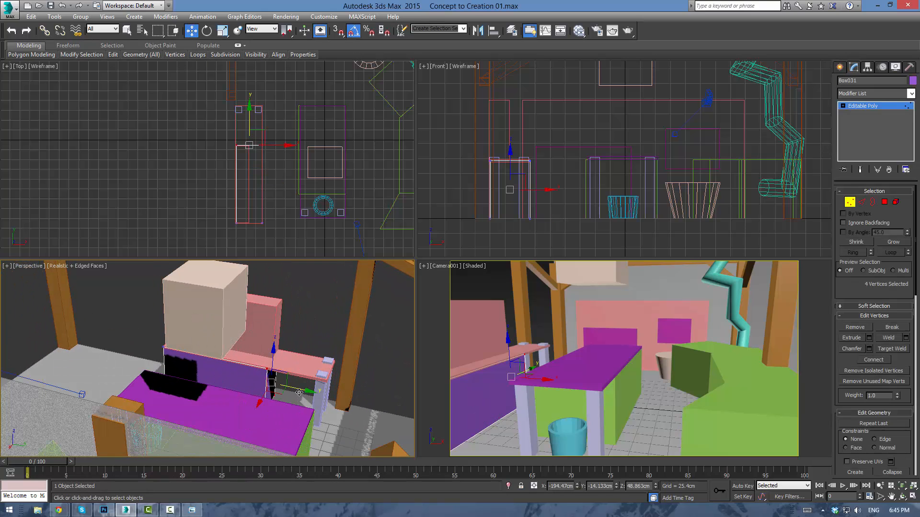
pyautogui.moveTo(297, 391); pyautogui.dragTo(269, 385)
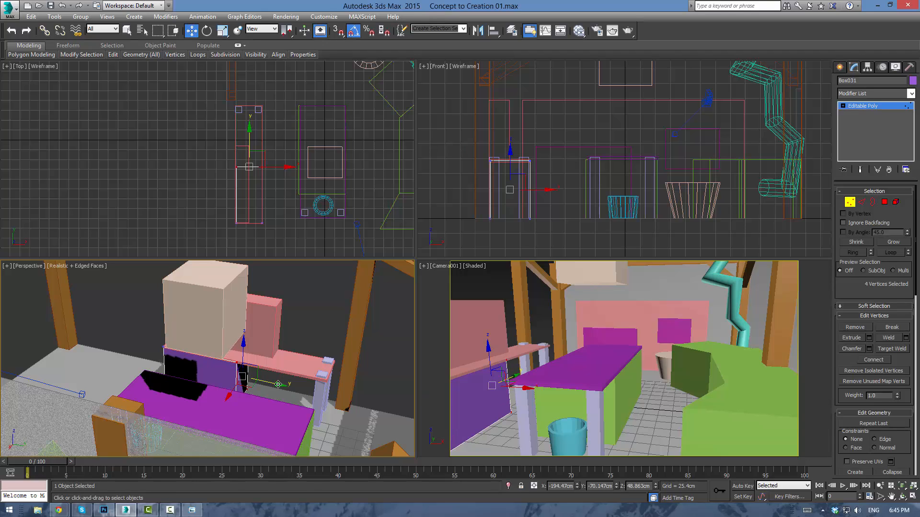
pyautogui.moveTo(277, 384); pyautogui.dragTo(277, 384)
pyautogui.click(281, 325)
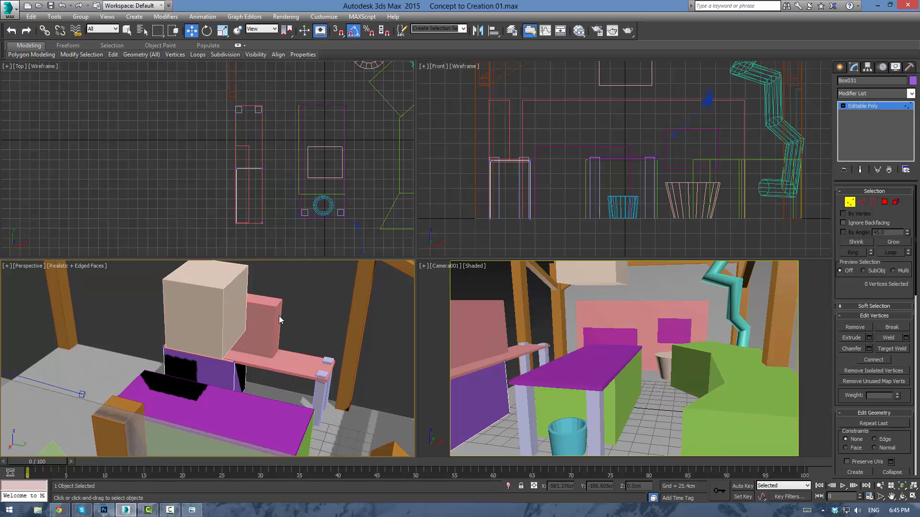
pyautogui.click(875, 106)
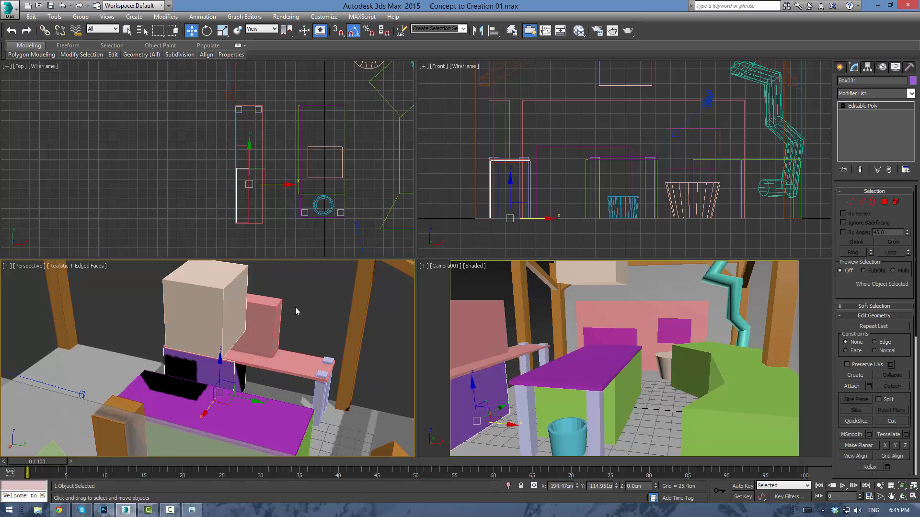
# Shorten the pink box on the countertop by moving its far-end vertices back in line with the cabinet's end
pyautogui.click(272, 318)
pyautogui.moveTo(300, 314); pyautogui.dragTo(274, 376)
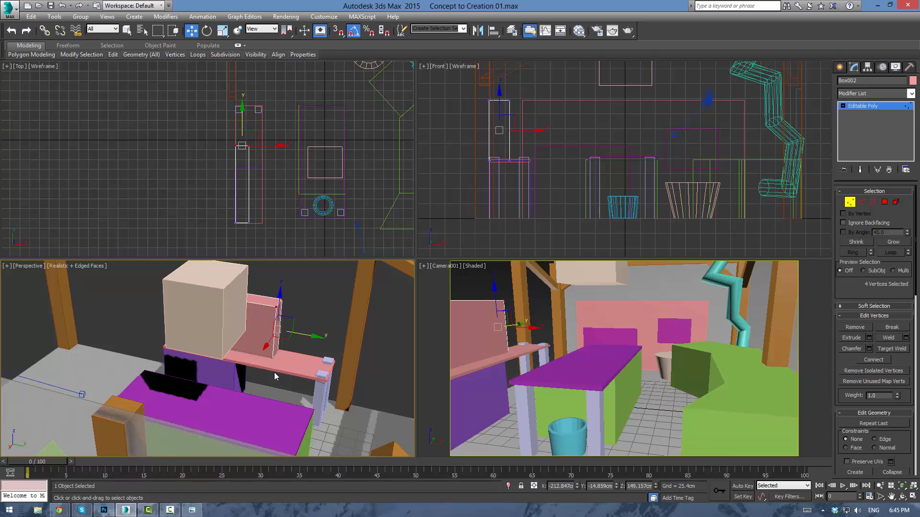
pyautogui.moveTo(311, 337); pyautogui.dragTo(280, 336)
pyautogui.click(304, 334)
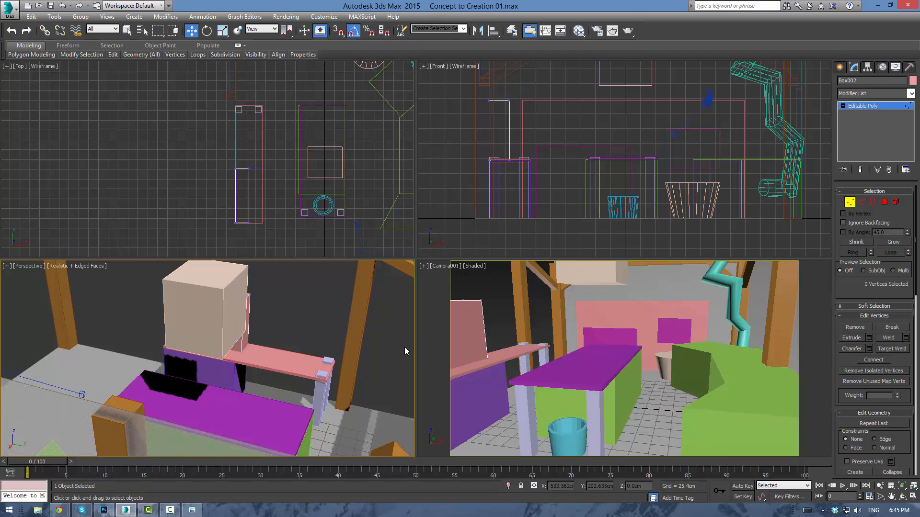
pyautogui.click(501, 290)
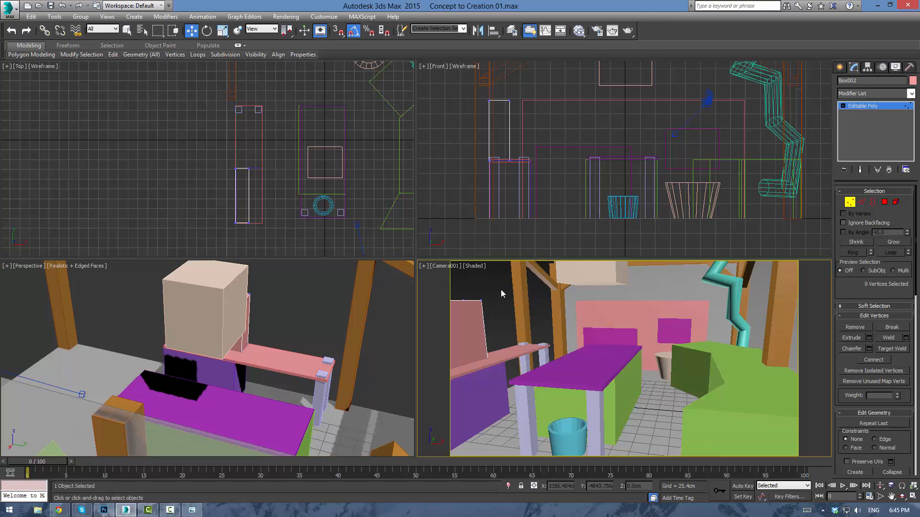
pyautogui.click(858, 106)
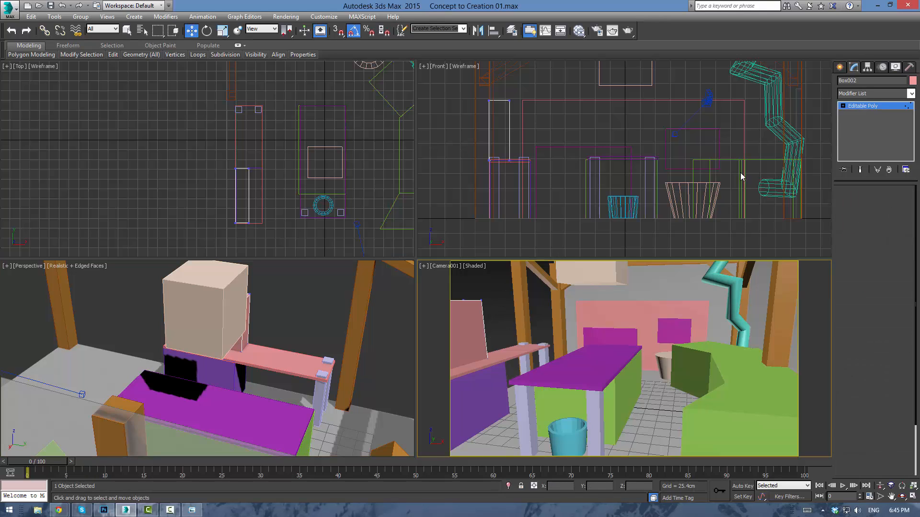
pyautogui.click(499, 294)
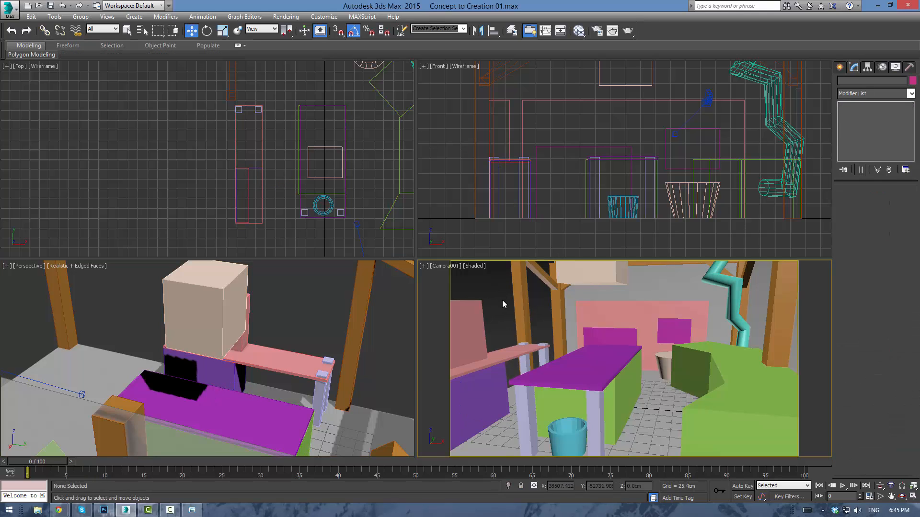
# Create a shelf box about 115 cm long, 25 cm deep and 6.4 cm thick extending from the pink box's far end above the countertop
pyautogui.click(842, 68)
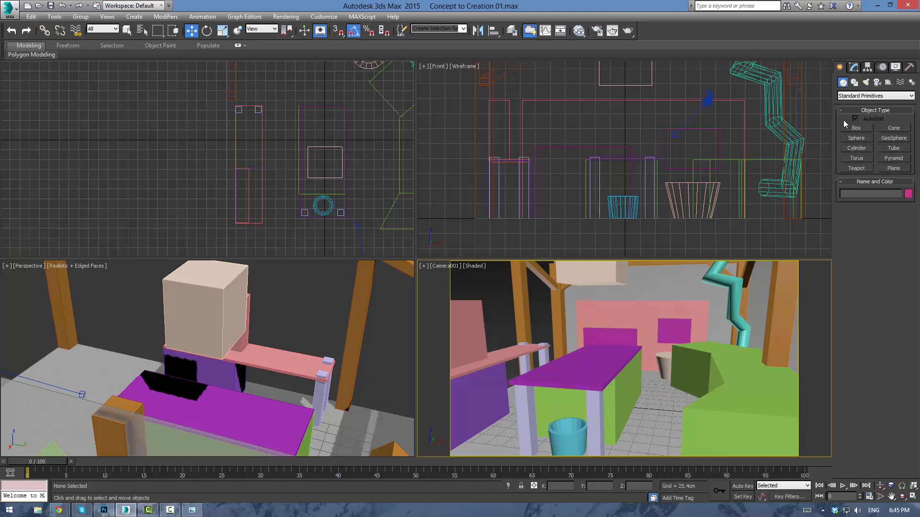
pyautogui.click(851, 128)
pyautogui.keyDown('alt'); pyautogui.moveTo(258, 338); pyautogui.dragTo(228, 345, button='middle'); pyautogui.keyUp('alt')
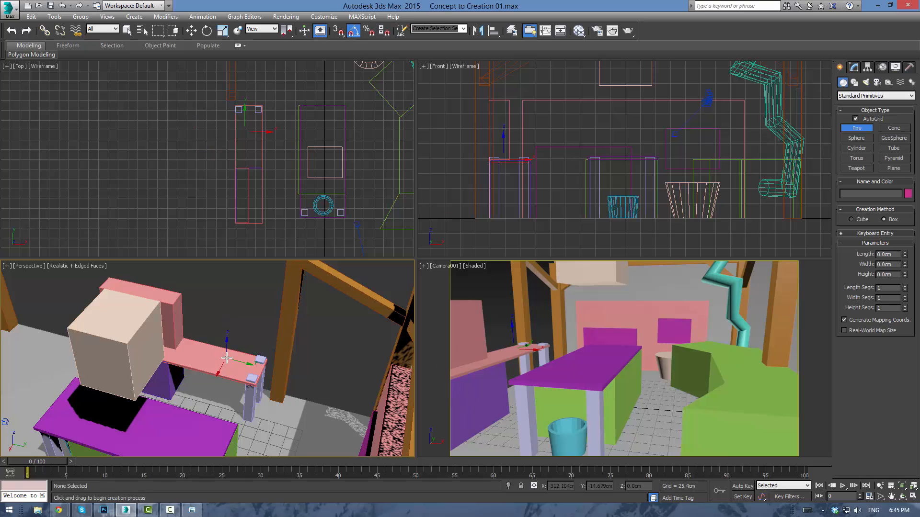
pyautogui.moveTo(175, 332); pyautogui.dragTo(183, 321)
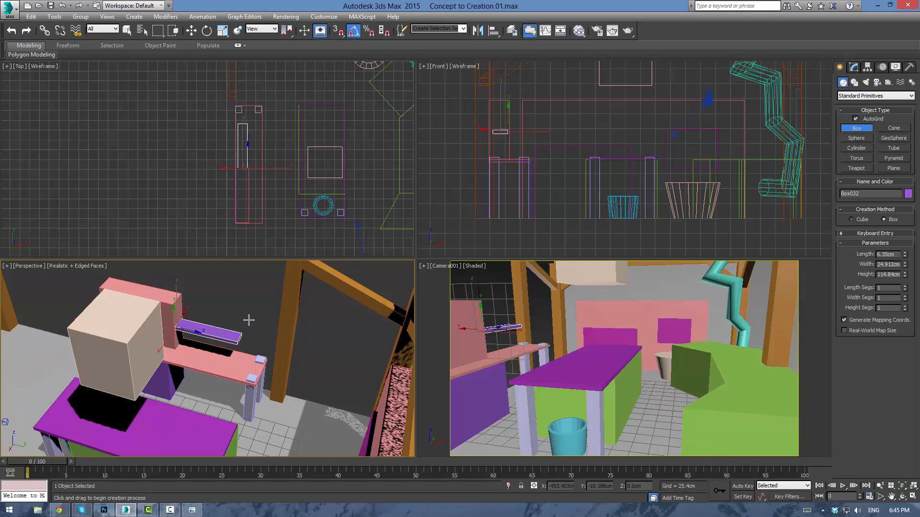
pyautogui.click(249, 321)
# Copy the purple shelf straight up by about 28 cm to form a second shelf above it
pyautogui.press('w')
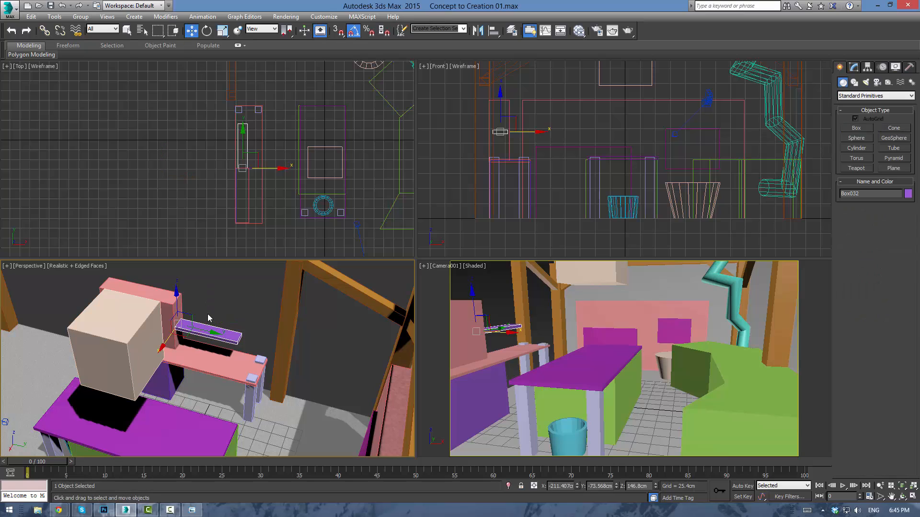
pyautogui.keyDown('shift'); pyautogui.moveTo(181, 304); pyautogui.dragTo(175, 288); pyautogui.keyUp('shift')
pyautogui.click(470, 300)
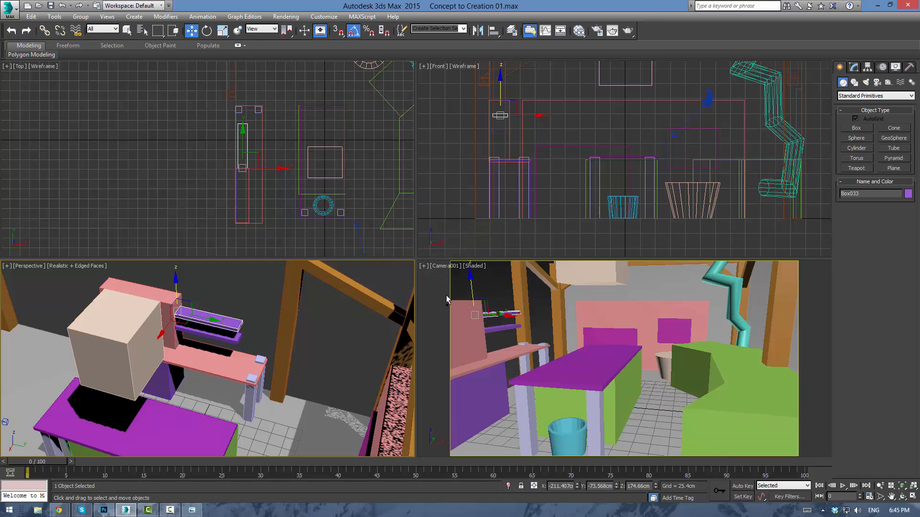
# Shorten the upper shelf by about 31 cm by pulling its far-end vertices back toward the pink box
pyautogui.press('1')
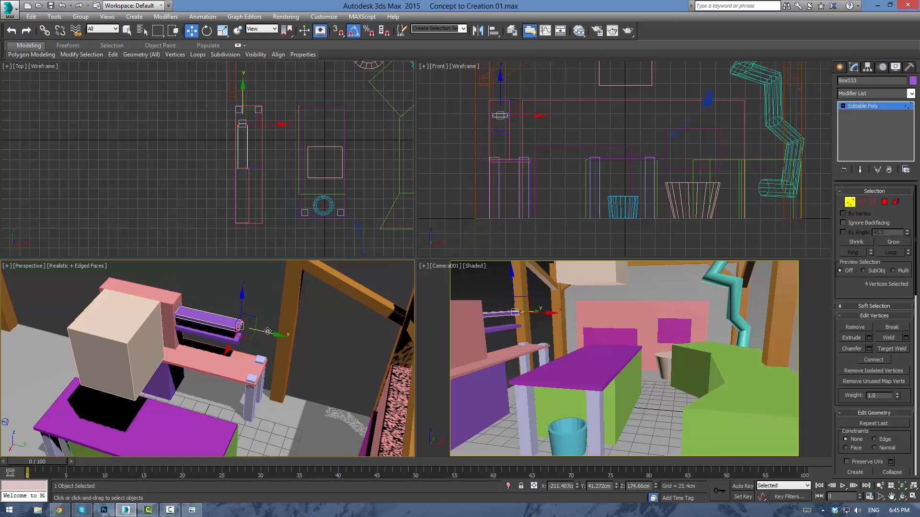
pyautogui.moveTo(267, 332); pyautogui.dragTo(251, 330)
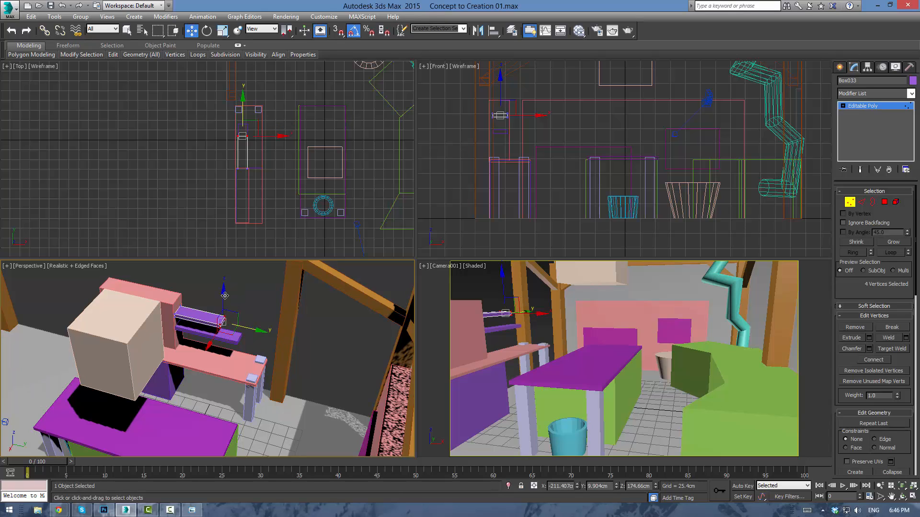
pyautogui.click(199, 280)
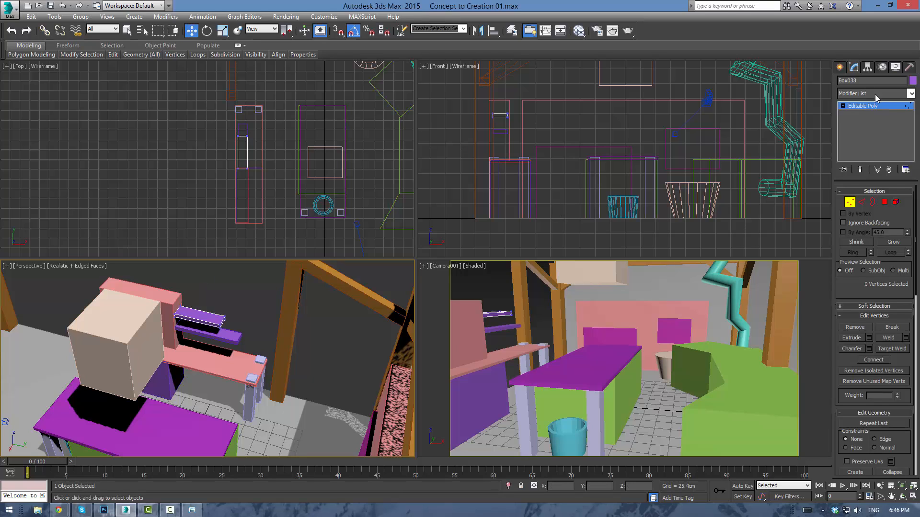
pyautogui.click(860, 107)
# Extrude the floor plane's edge behind the counter straight up by about 293 cm to form the missing side wall
pyautogui.moveTo(553, 240); pyautogui.dragTo(575, 214)
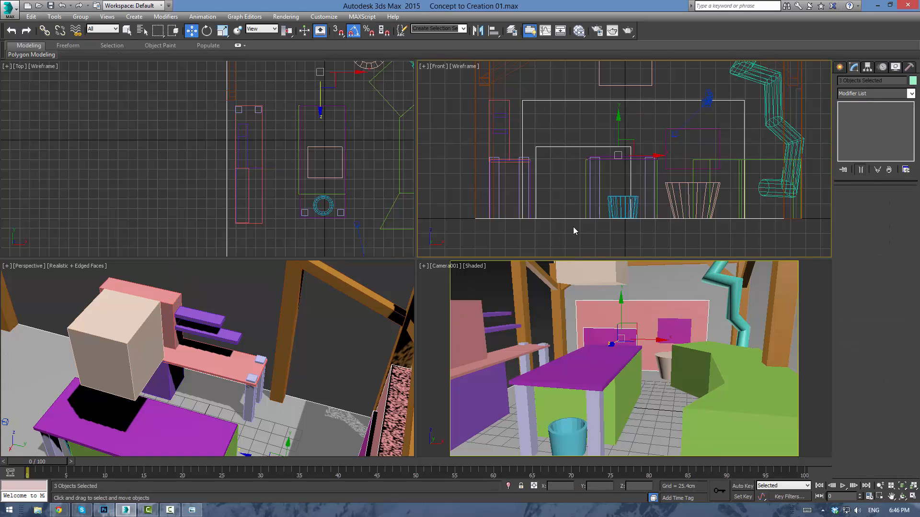
pyautogui.click(839, 67)
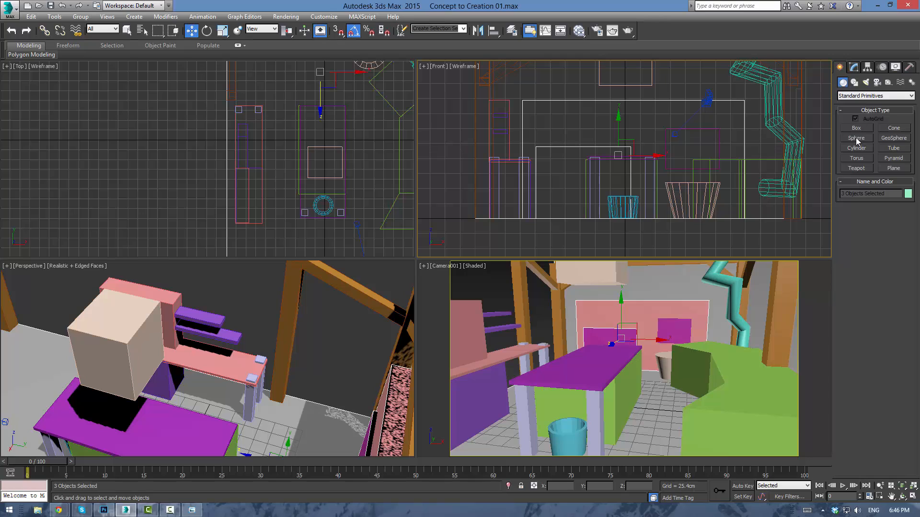
pyautogui.click(857, 70)
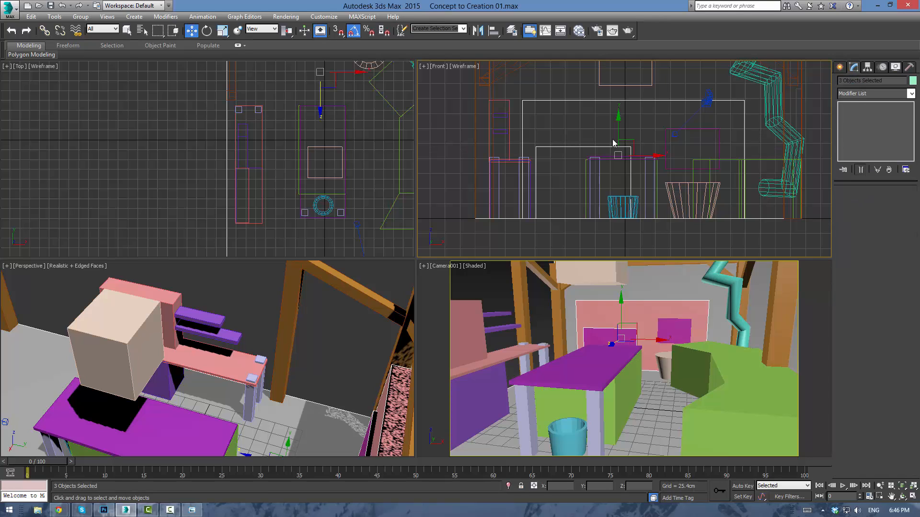
pyautogui.click(227, 146)
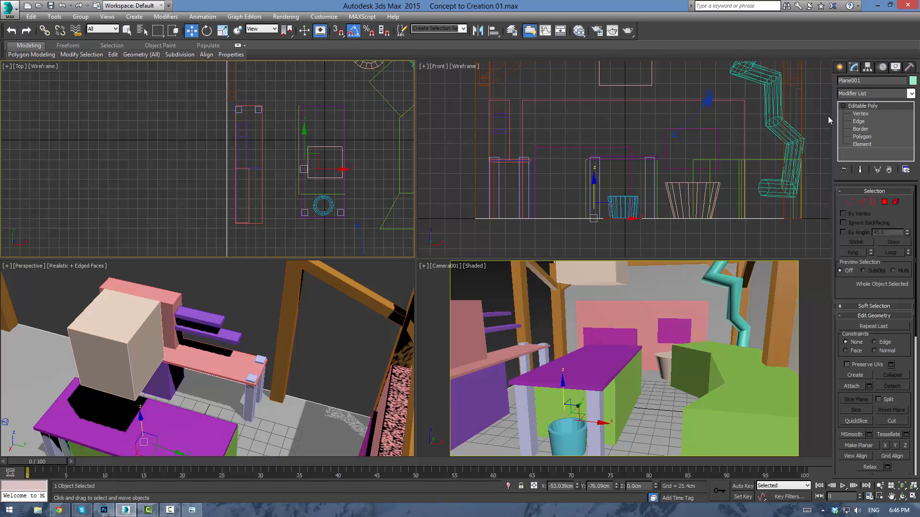
pyautogui.click(858, 122)
pyautogui.moveTo(234, 144); pyautogui.dragTo(231, 143)
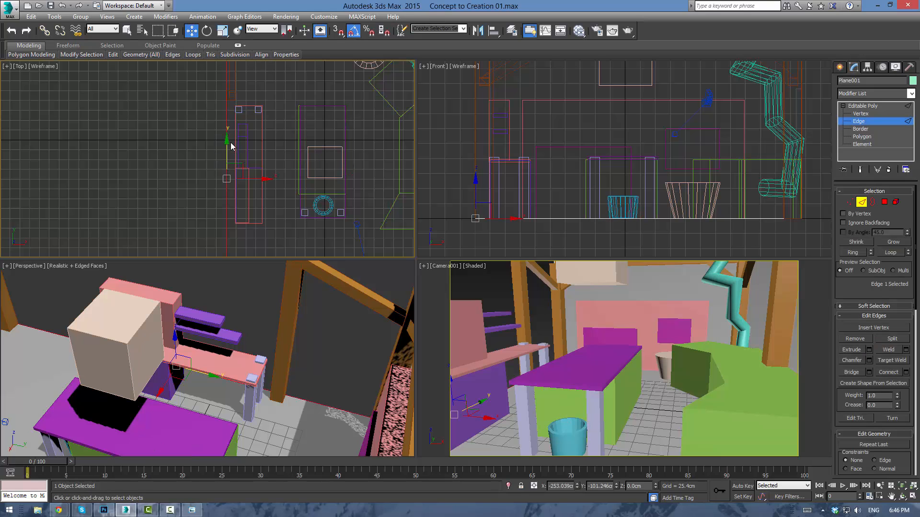
pyautogui.keyDown('alt'); pyautogui.moveTo(242, 374); pyautogui.dragTo(254, 393, button='middle'); pyautogui.keyUp('alt')
pyautogui.keyDown('shift'); pyautogui.moveTo(217, 402); pyautogui.dragTo(243, 276); pyautogui.keyUp('shift')
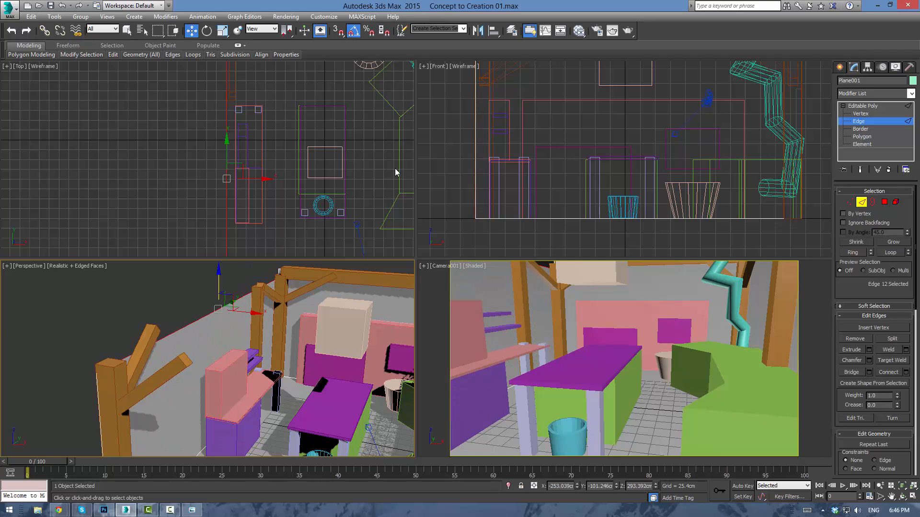
# Raise the new side wall's top edge in small moves until it sits slightly above the back wall's top edge
pyautogui.moveTo(511, 101); pyautogui.dragTo(511, 205, button='middle')
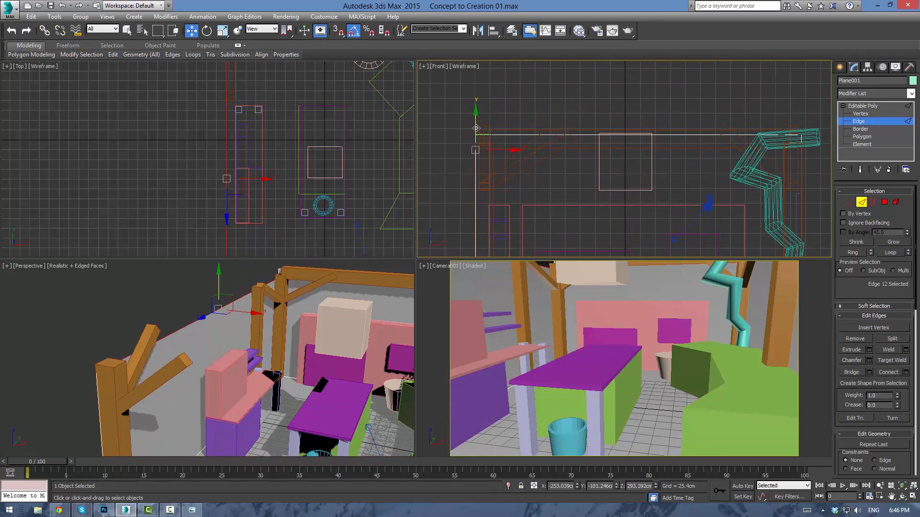
pyautogui.moveTo(475, 120); pyautogui.dragTo(474, 118)
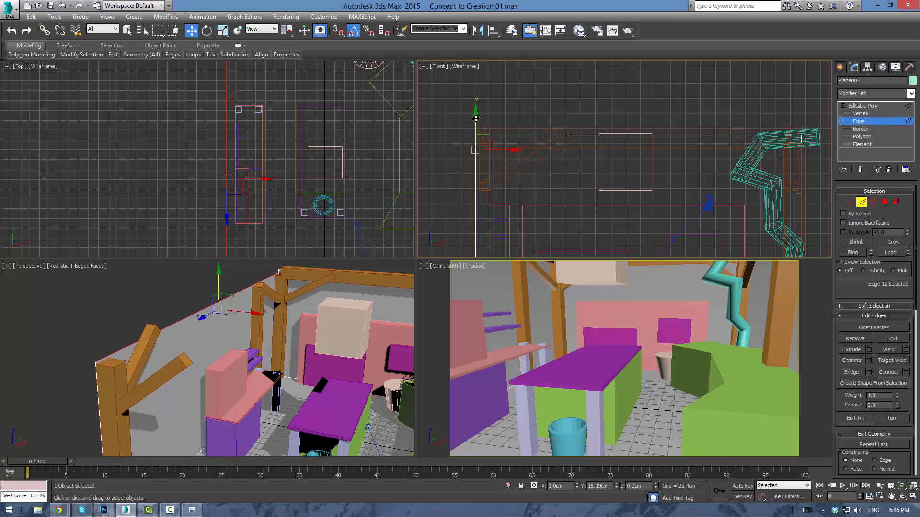
pyautogui.click(450, 133)
pyautogui.scroll(2, 451, 133)
pyautogui.scroll(6, 479, 160)
pyautogui.scroll(-5, 500, 144)
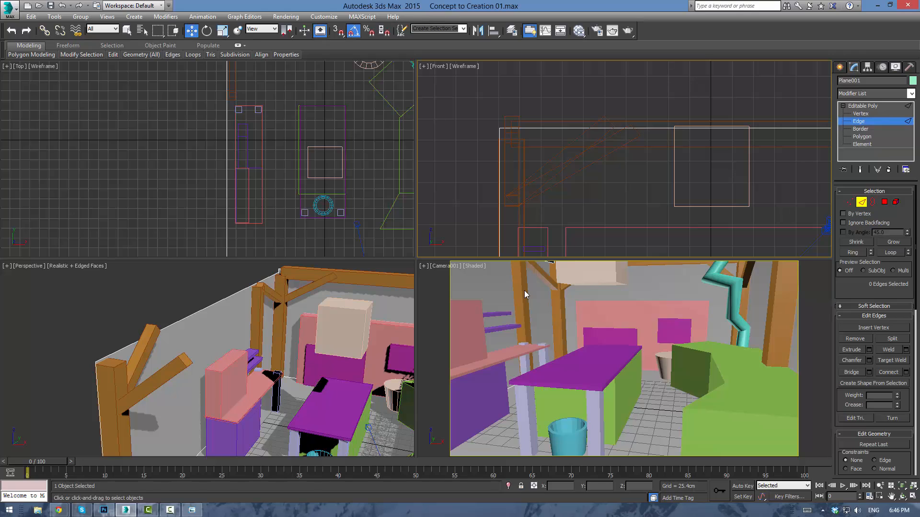
pyautogui.click(549, 263)
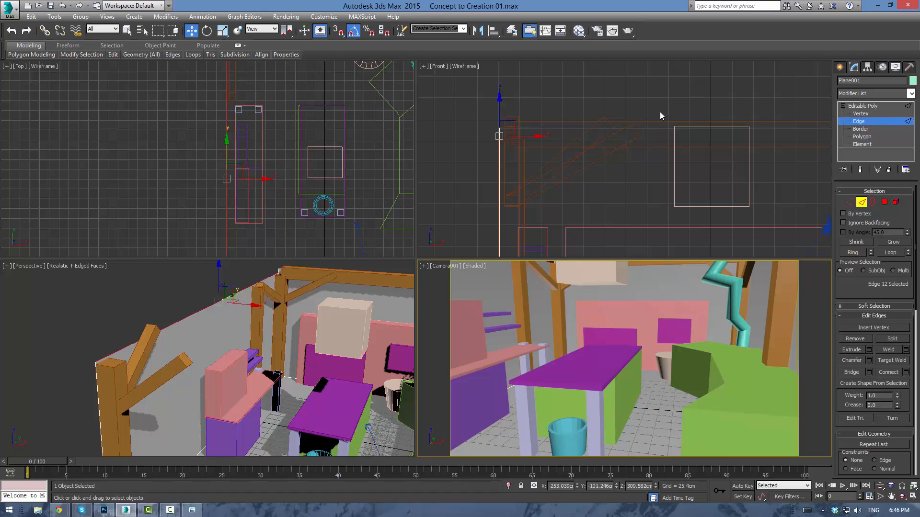
pyautogui.moveTo(497, 101); pyautogui.dragTo(499, 98)
pyautogui.click(529, 99)
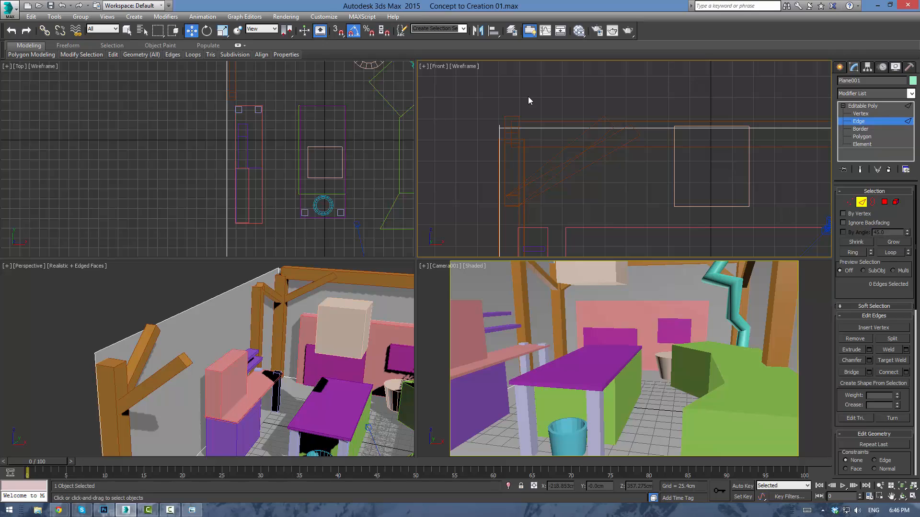
# Raise the back wall's top edge level with the side wall's top edge
pyautogui.click(526, 128)
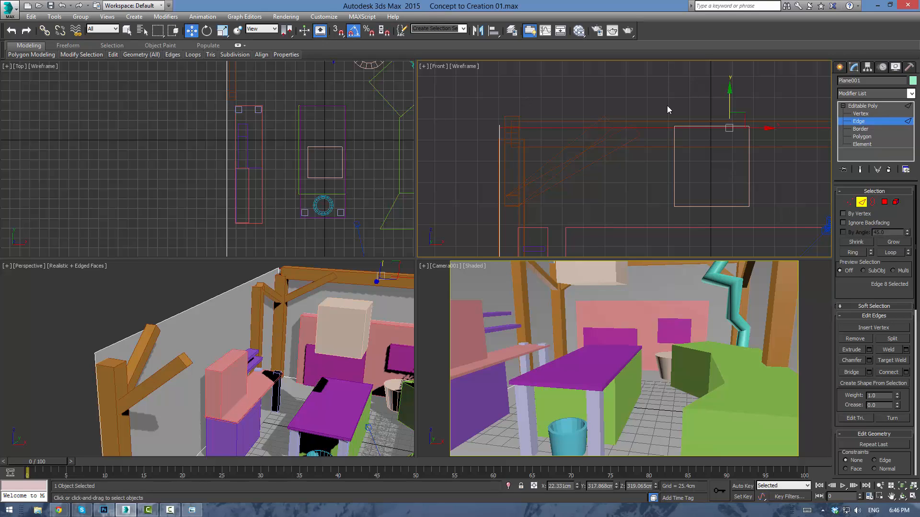
pyautogui.moveTo(728, 100); pyautogui.dragTo(724, 97)
pyautogui.click(601, 96)
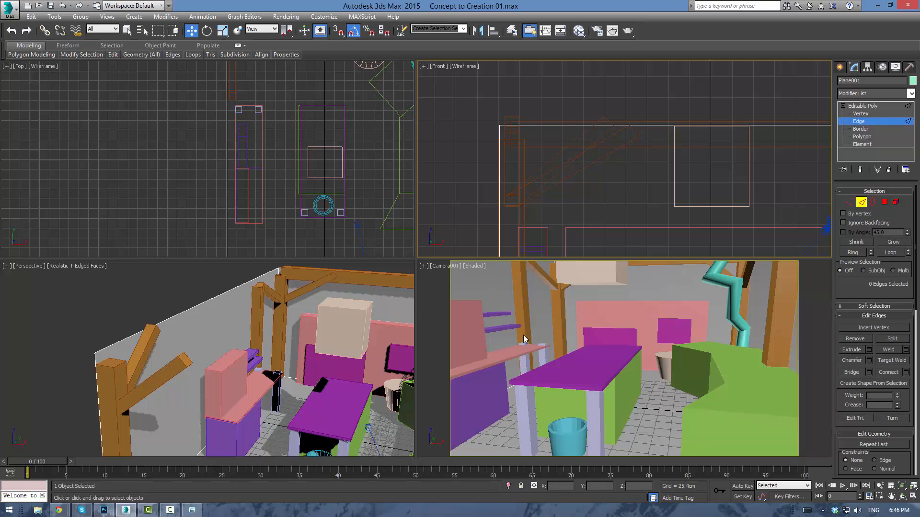
# Examine the new side wall around the shelves, countertop and far corner posts
pyautogui.moveTo(275, 93); pyautogui.dragTo(293, 149, button='middle')
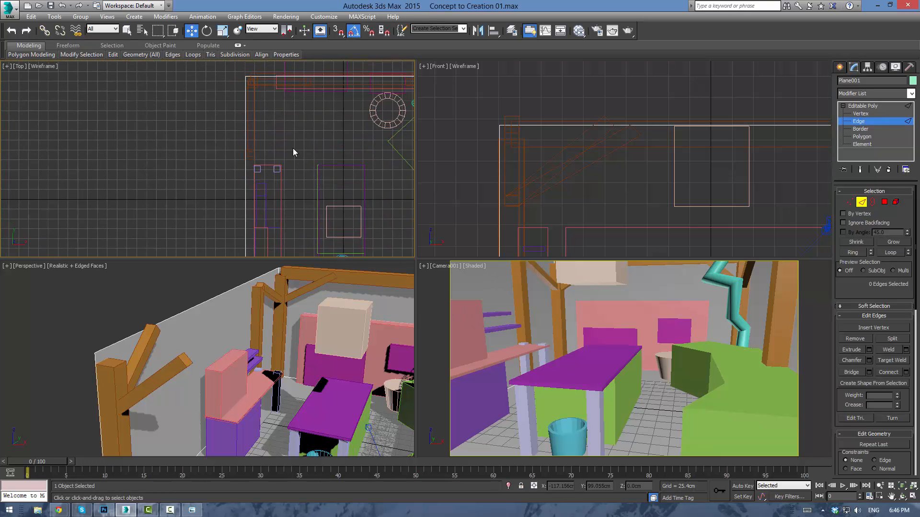
pyautogui.keyDown('alt'); pyautogui.moveTo(326, 332); pyautogui.dragTo(255, 360, button='middle'); pyautogui.keyUp('alt')
pyautogui.scroll(8, 255, 365)
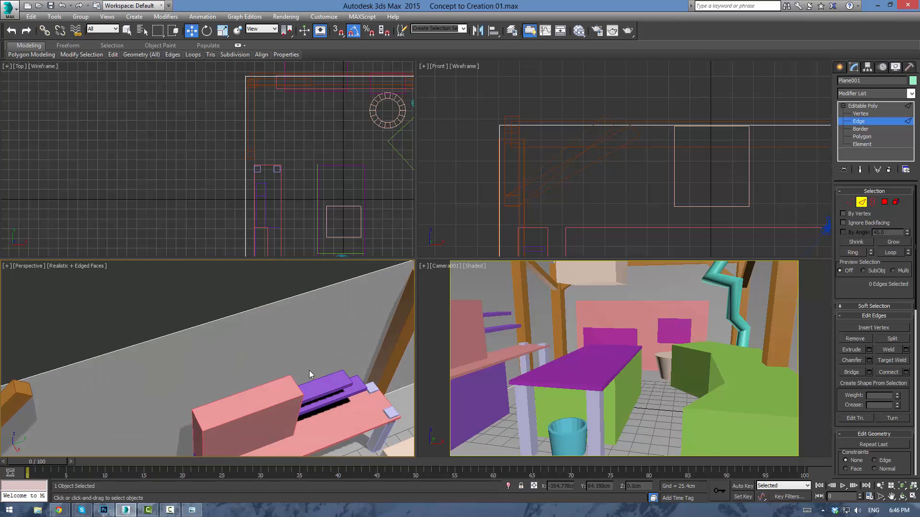
pyautogui.keyDown('alt'); pyautogui.moveTo(297, 350); pyautogui.dragTo(206, 373, button='middle'); pyautogui.keyUp('alt')
pyautogui.click(207, 372)
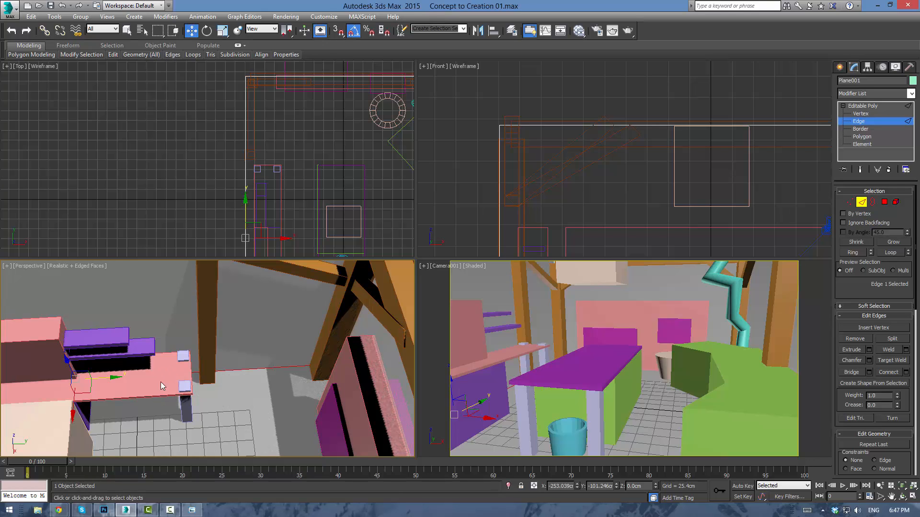
pyautogui.scroll(2, 162, 381)
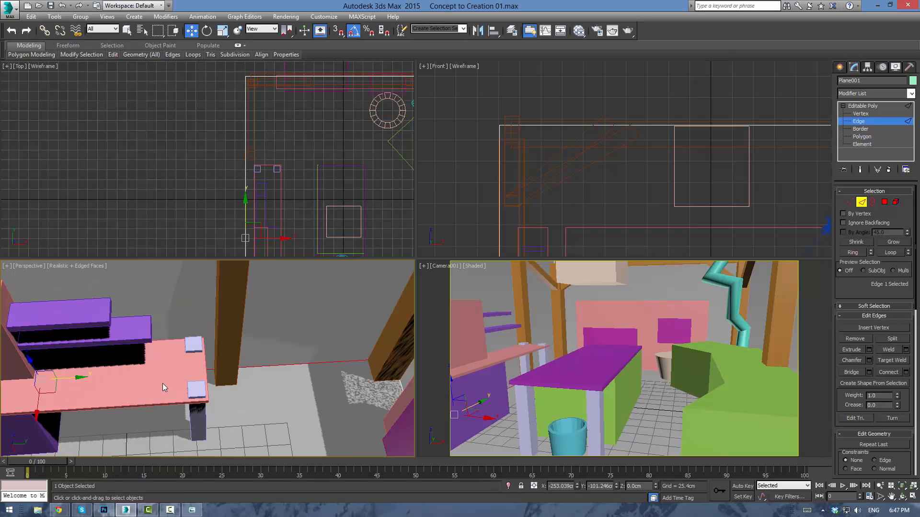
pyautogui.scroll(-4, 252, 374)
pyautogui.moveTo(252, 374)
pyautogui.keyDown('alt'); pyautogui.mouseDown(button='middle')
pyautogui.moveTo(269, 337)
pyautogui.moveTo(260, 362)
pyautogui.mouseUp(button='middle'); pyautogui.keyUp('alt')
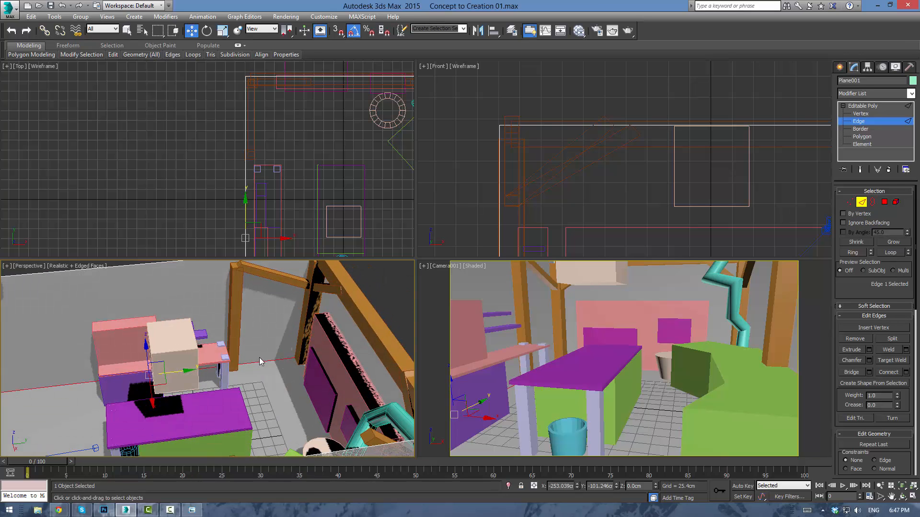
# Create a thin upright box as a panel on the side wall between the two wooden posts beyond the counter
pyautogui.click(839, 67)
pyautogui.click(854, 82)
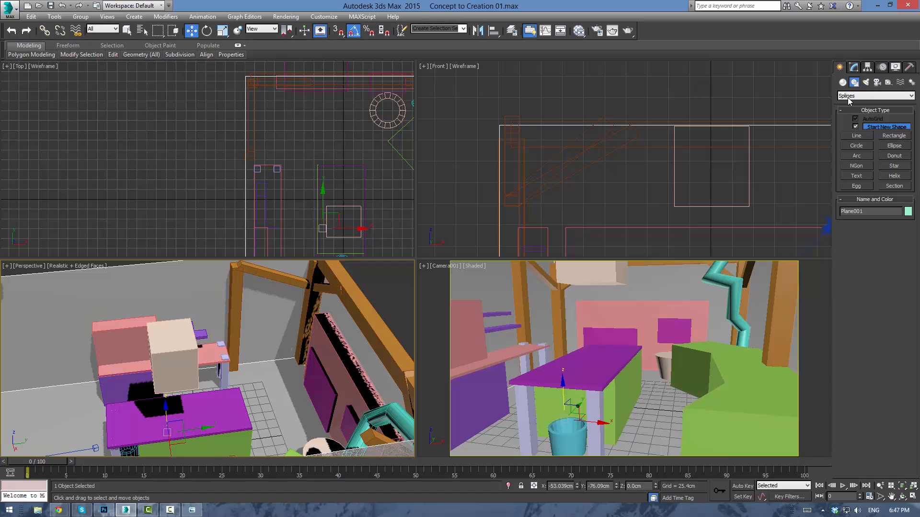
pyautogui.click(843, 83)
pyautogui.click(856, 128)
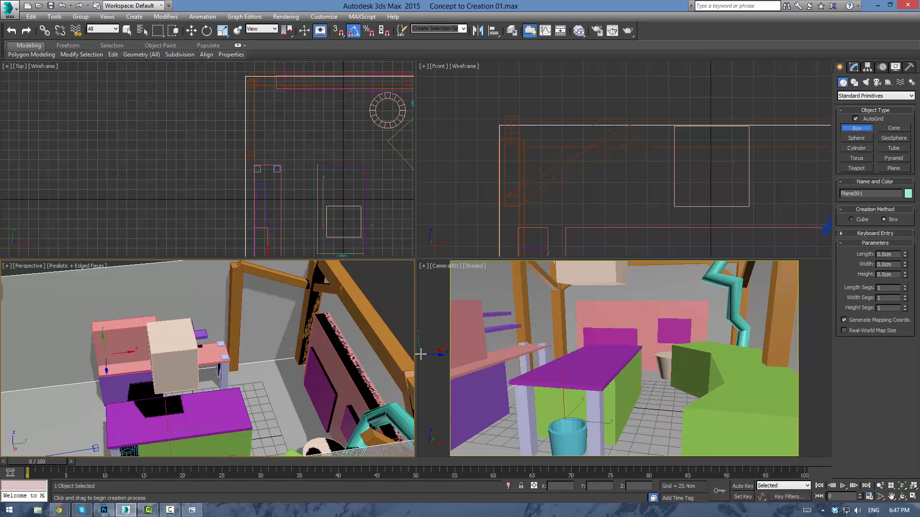
pyautogui.keyDown('alt'); pyautogui.moveTo(287, 357); pyautogui.dragTo(270, 352, button='middle'); pyautogui.keyUp('alt')
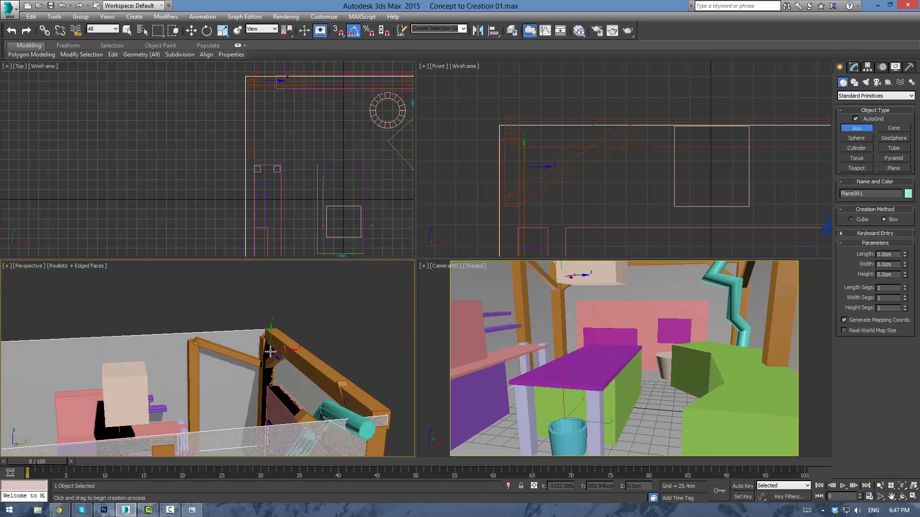
pyautogui.scroll(5, 220, 327)
pyautogui.moveTo(215, 376); pyautogui.dragTo(217, 292, button='middle')
pyautogui.scroll(1, 217, 410)
pyautogui.moveTo(218, 415); pyautogui.dragTo(231, 346, button='middle')
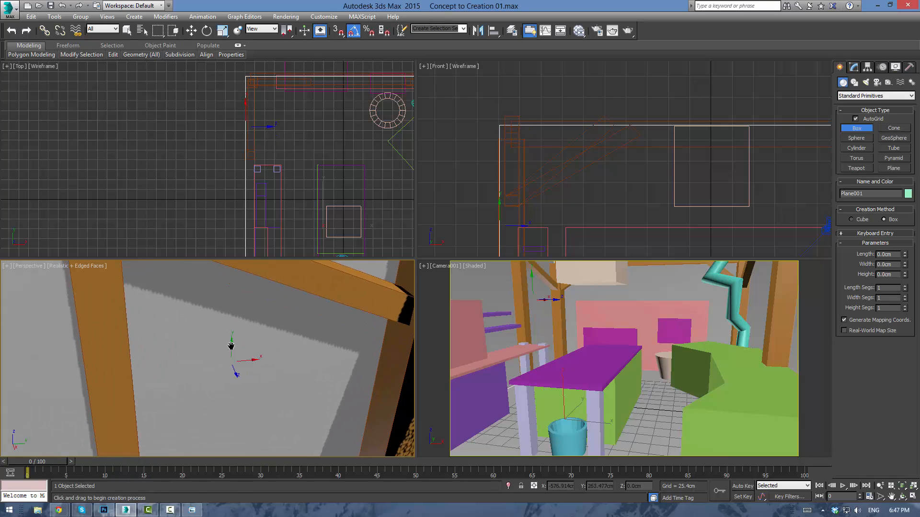
pyautogui.scroll(-3, 232, 352)
pyautogui.scroll(-1, 234, 354)
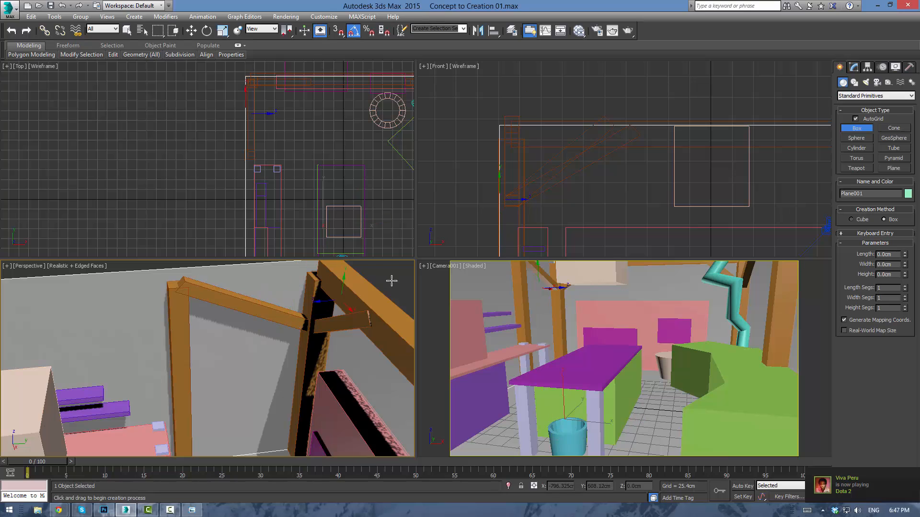
pyautogui.moveTo(254, 381); pyautogui.dragTo(248, 331, button='middle')
pyautogui.moveTo(199, 284); pyautogui.dragTo(269, 369)
pyautogui.click(271, 368)
# Move the yellow wall panel up to a height of about 172.5 cm
pyautogui.moveTo(495, 180); pyautogui.dragTo(498, 126, button='middle')
pyautogui.scroll(-2, 497, 126)
pyautogui.moveTo(517, 160); pyautogui.dragTo(519, 144, button='middle')
pyautogui.press('w')
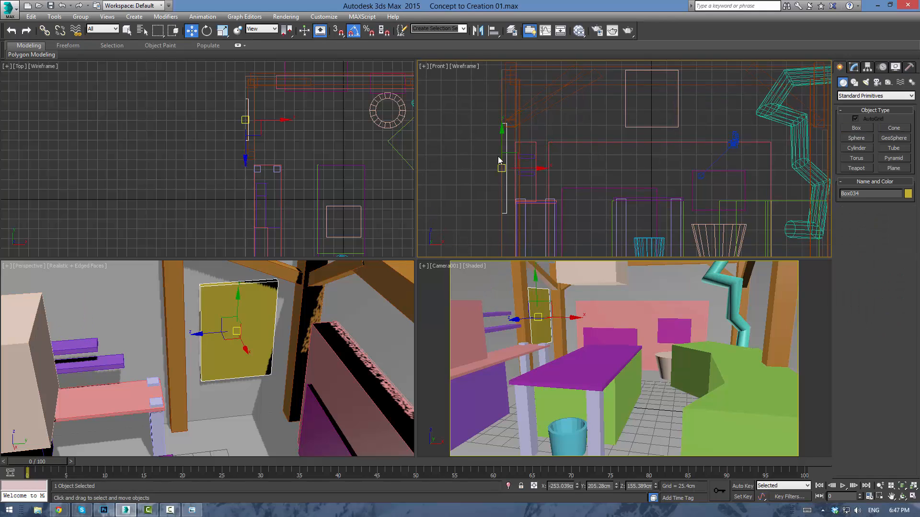
pyautogui.moveTo(499, 160); pyautogui.dragTo(499, 151)
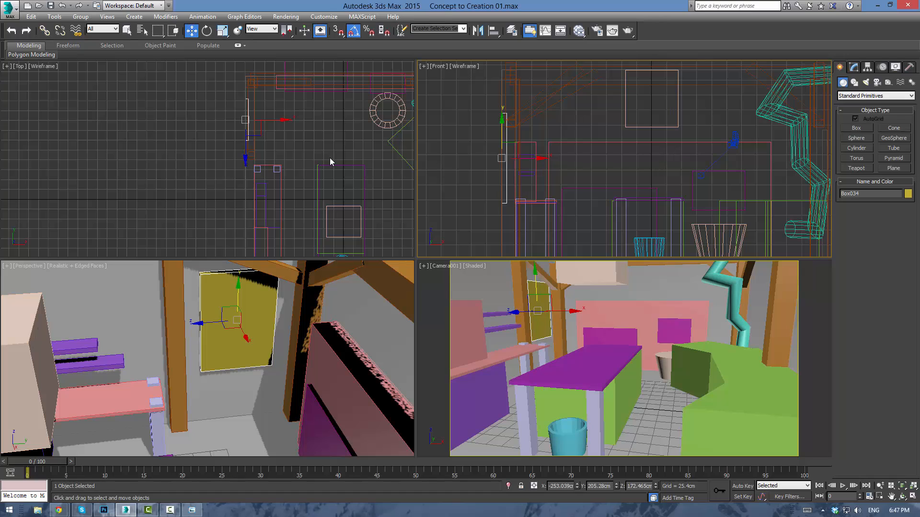
# Narrow the yellow panel on the side wall to about 63.5% of its width
pyautogui.moveTo(301, 310); pyautogui.dragTo(301, 321, button='middle')
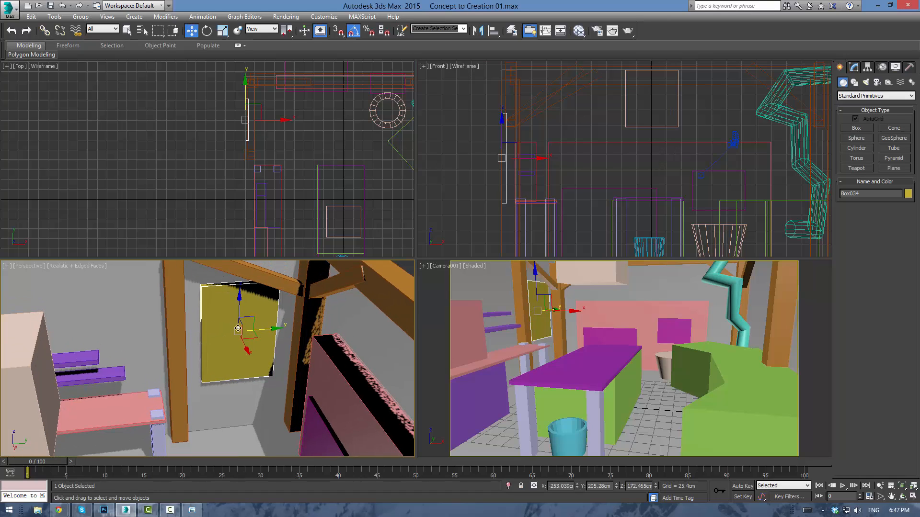
pyautogui.press('r')
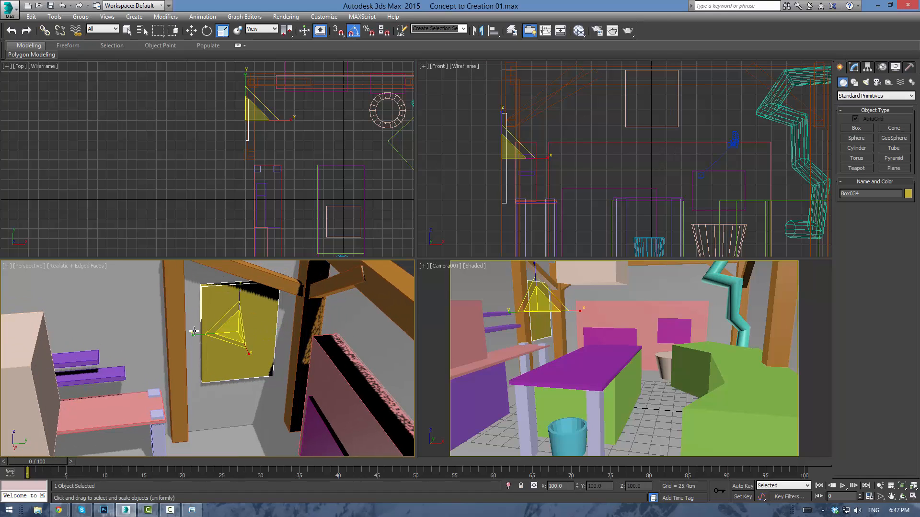
pyautogui.moveTo(194, 332); pyautogui.dragTo(211, 331)
# Connect the panel's two top edges with four evenly spaced edges across its thickness
pyautogui.press('1')
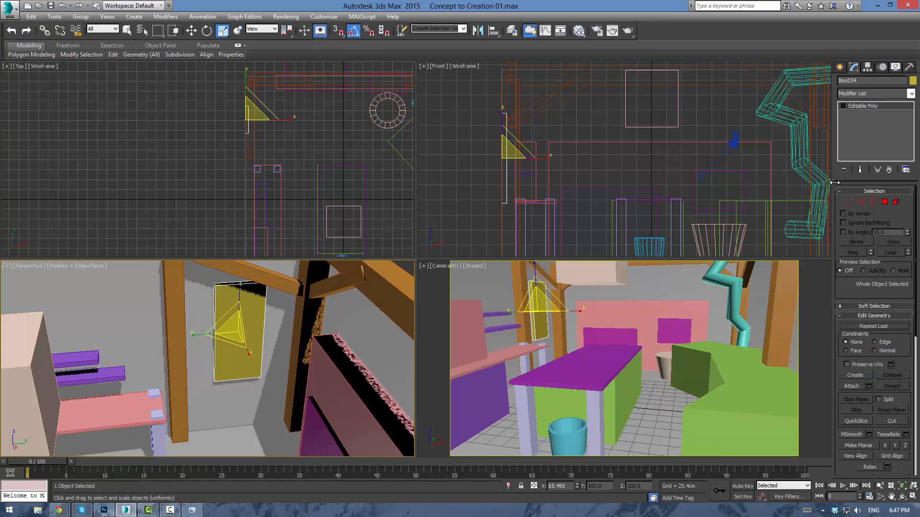
pyautogui.click(861, 203)
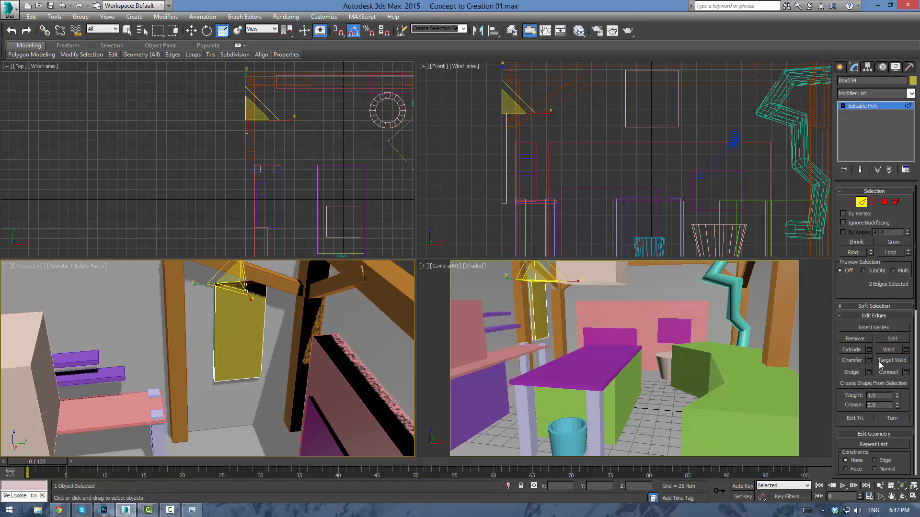
pyautogui.click(906, 372)
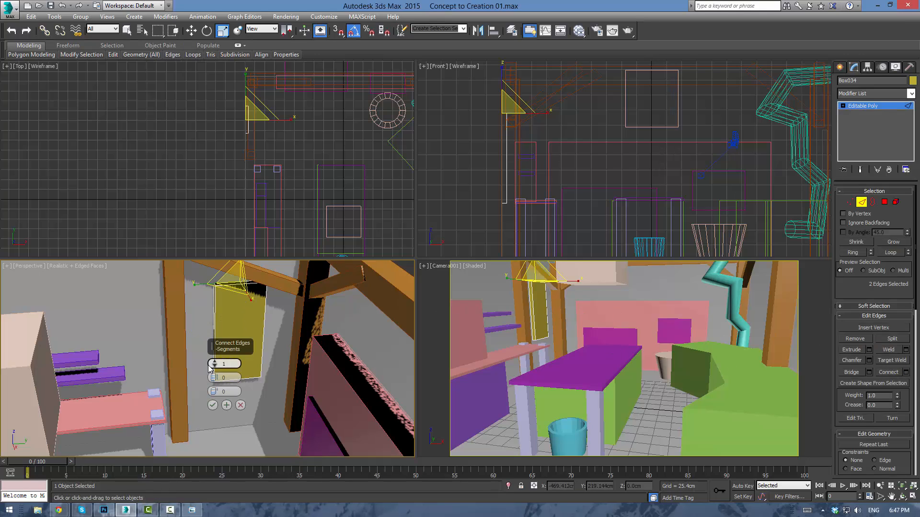
pyautogui.click(212, 405)
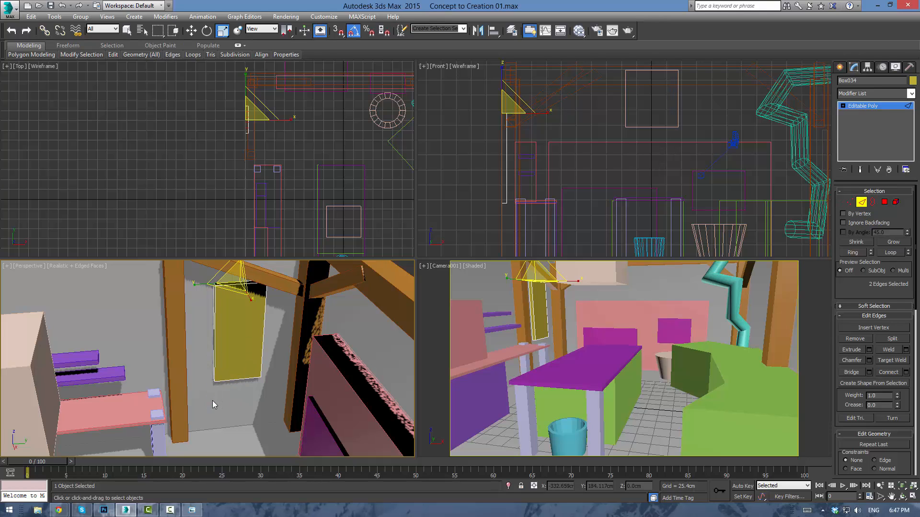
# Raise the eight inner vertices along the panel's top edge above its two corners to start an arch
pyautogui.press('1')
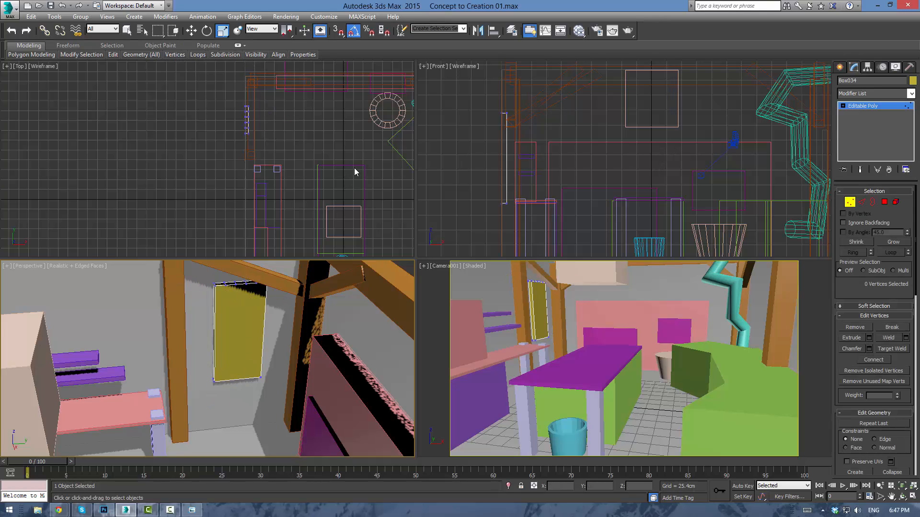
pyautogui.press('f')
pyautogui.press('z')
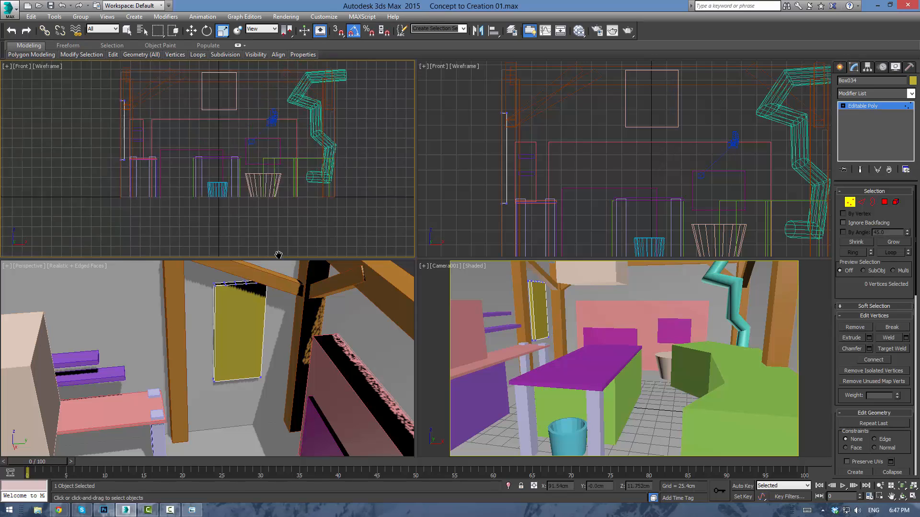
pyautogui.press('l')
pyautogui.moveTo(221, 164); pyautogui.dragTo(263, 236, button='middle')
pyautogui.scroll(5, 211, 185)
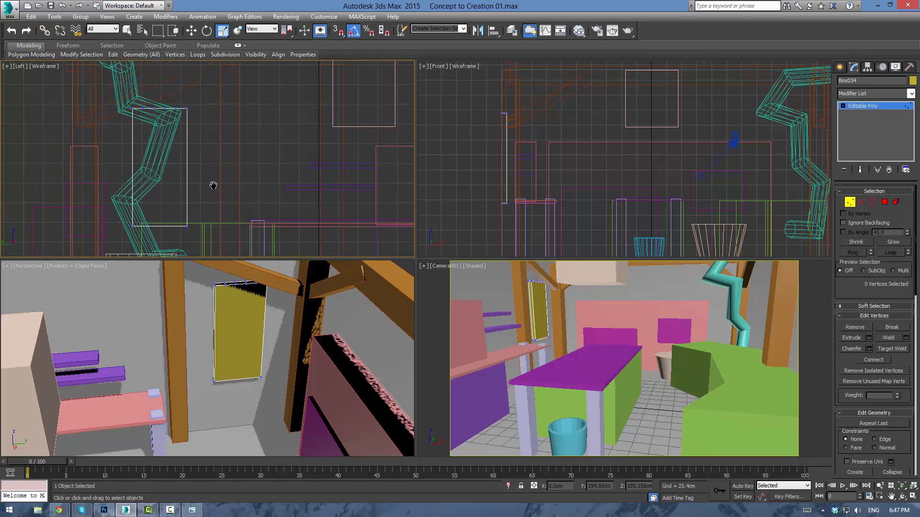
pyautogui.moveTo(211, 185); pyautogui.dragTo(234, 163, button='middle')
pyautogui.moveTo(185, 117); pyautogui.dragTo(248, 166)
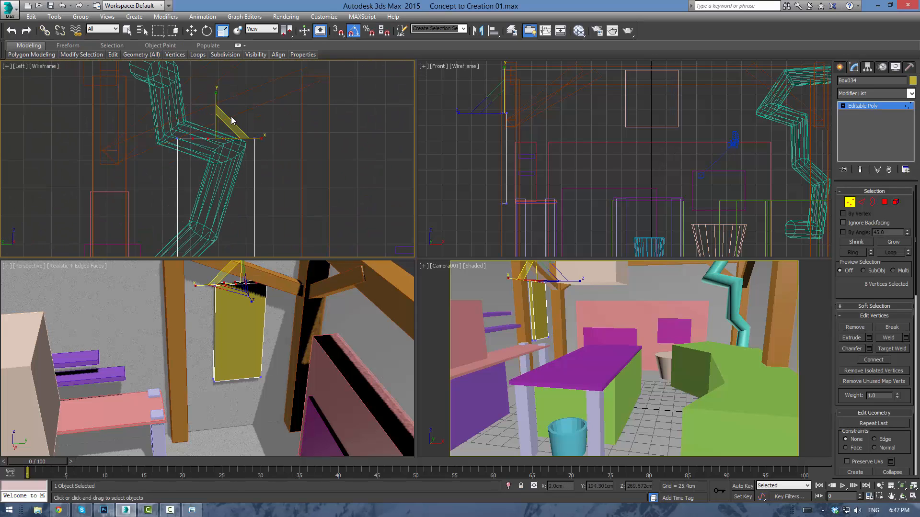
pyautogui.press('w')
pyautogui.moveTo(215, 113); pyautogui.dragTo(229, 138)
# Raise the four middle vertices of the panel's top slightly more to round the arch, and leave vertex editing
pyautogui.moveTo(198, 108); pyautogui.dragTo(230, 134)
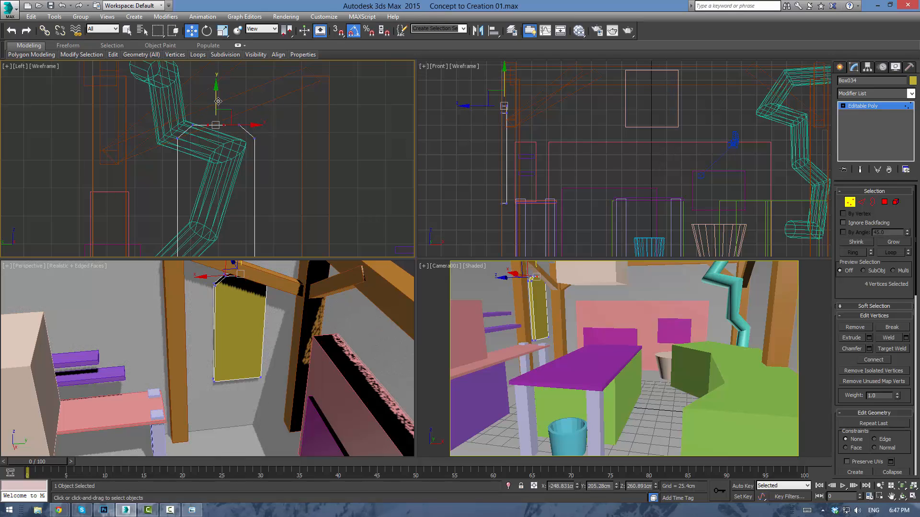
pyautogui.moveTo(217, 100); pyautogui.dragTo(217, 94)
pyautogui.click(298, 159)
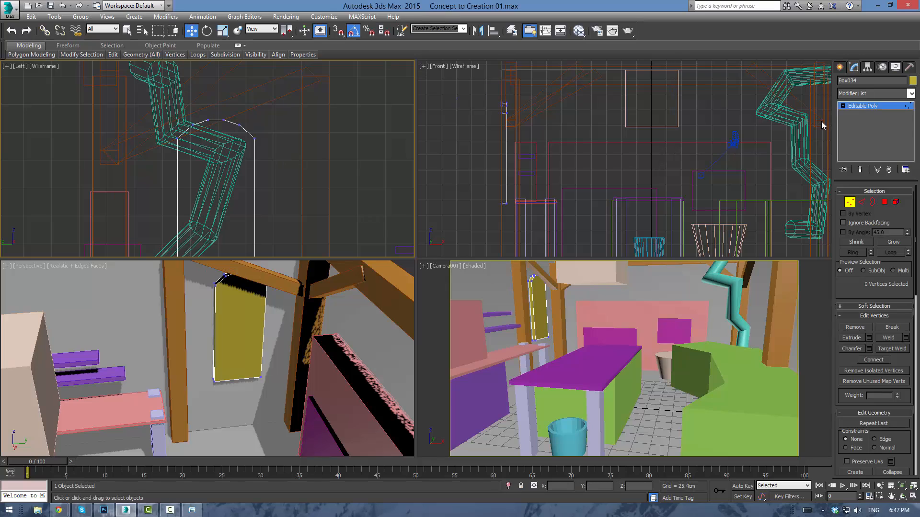
pyautogui.click(855, 106)
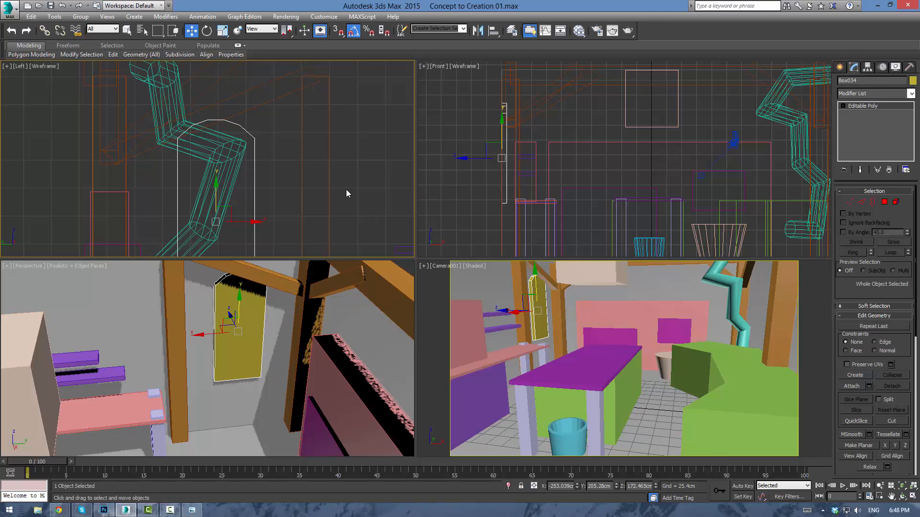
# Lower the panel's whole arched top by about 41 cm and deselect the panel
pyautogui.press('1')
pyautogui.moveTo(164, 113); pyautogui.dragTo(254, 124)
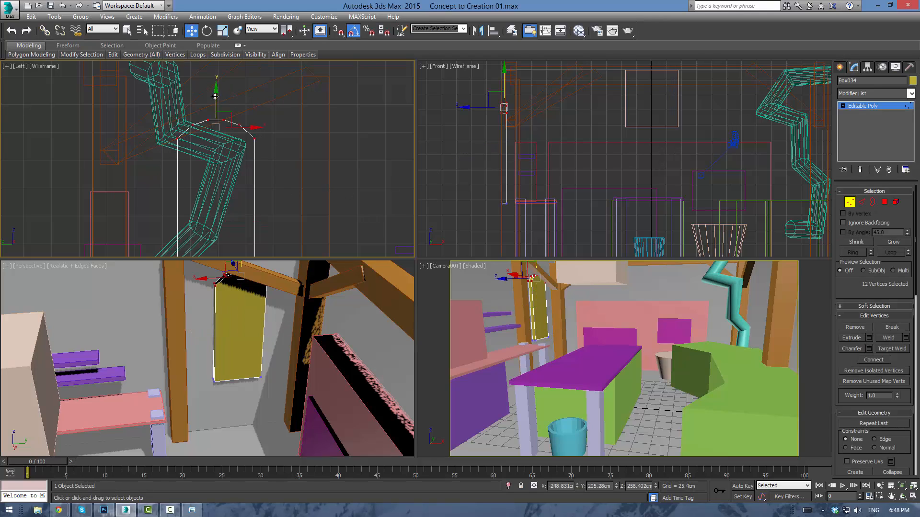
pyautogui.moveTo(215, 96); pyautogui.dragTo(223, 138)
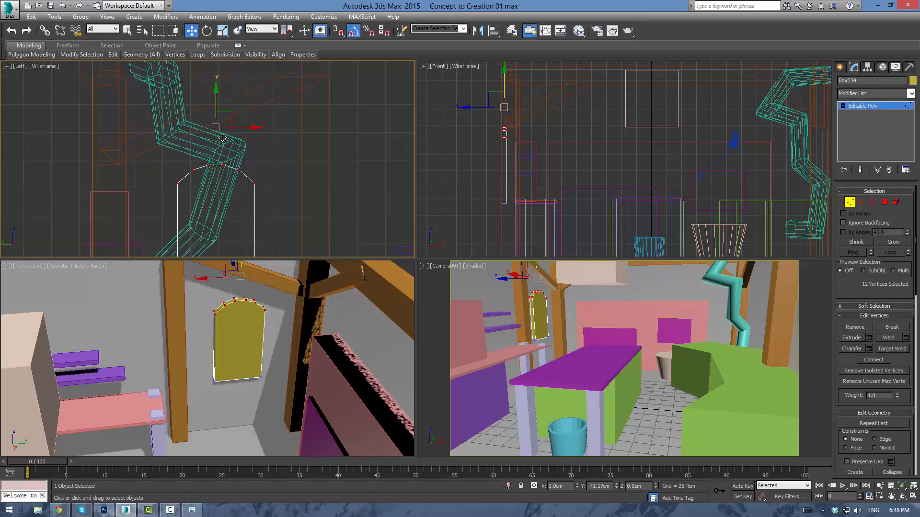
pyautogui.moveTo(223, 137); pyautogui.dragTo(222, 138)
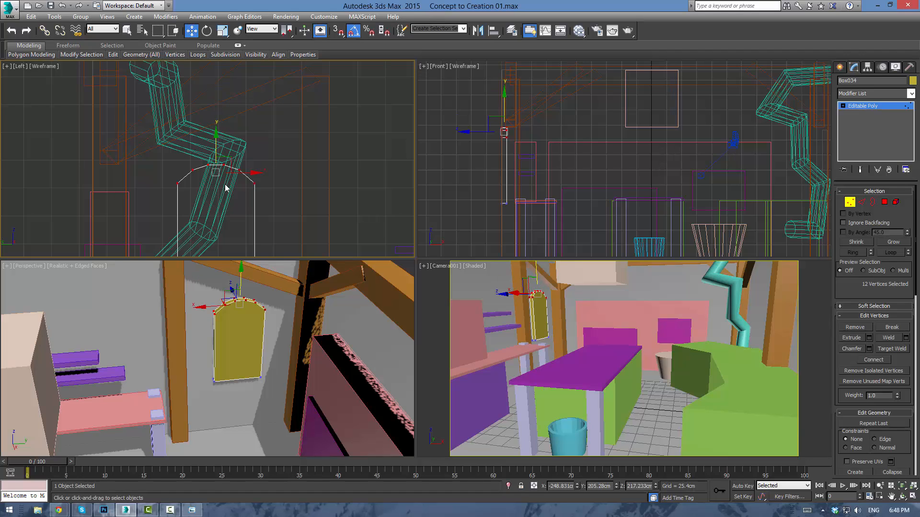
pyautogui.click(852, 107)
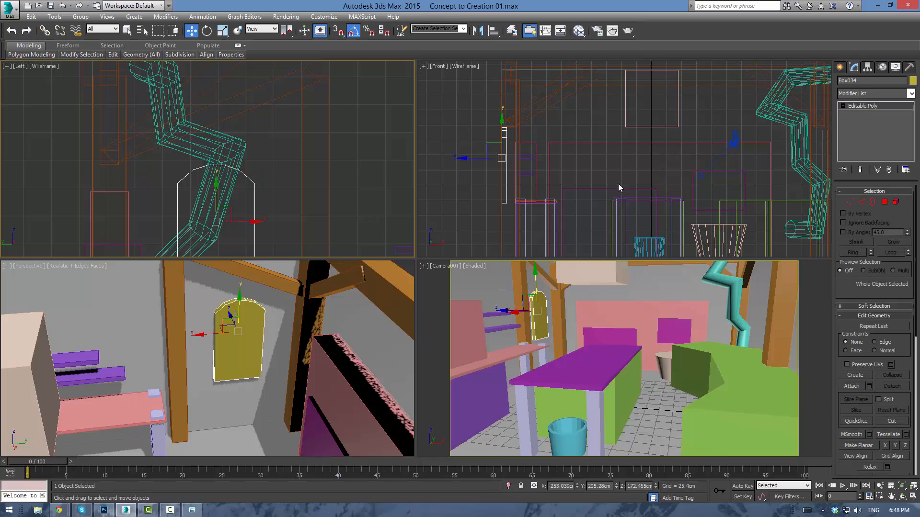
pyautogui.click(363, 178)
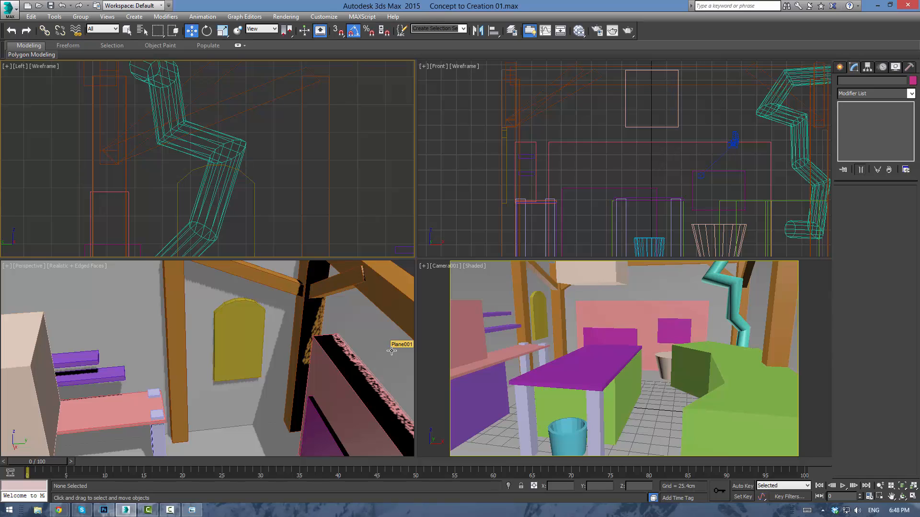
# Copy the diagonal brace from the far corner post along the side wall to the nearer post as one independent copy
pyautogui.click(539, 277)
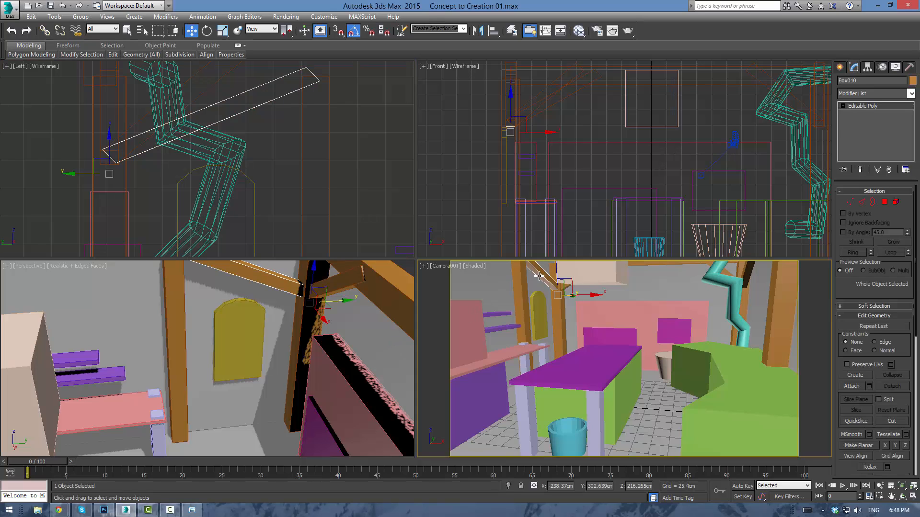
pyautogui.scroll(-6, 211, 163)
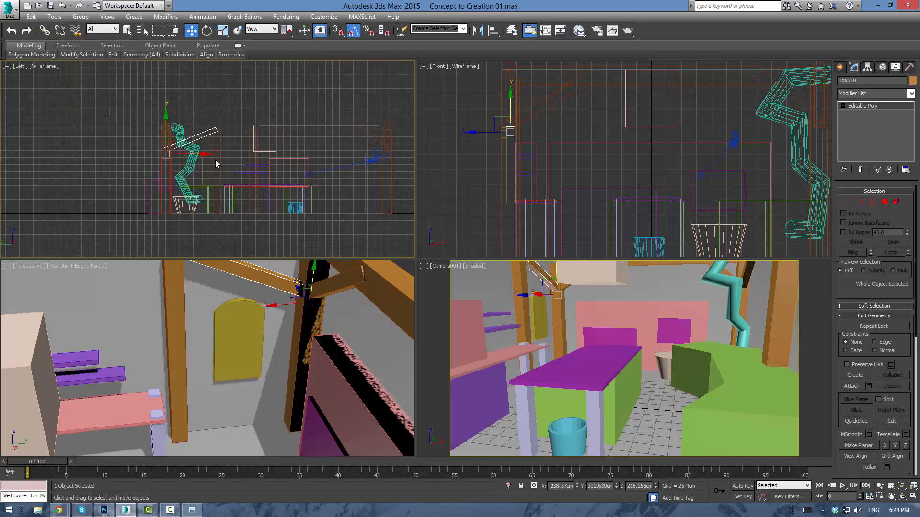
pyautogui.press('t')
pyautogui.moveTo(294, 161); pyautogui.dragTo(202, 174, button='middle')
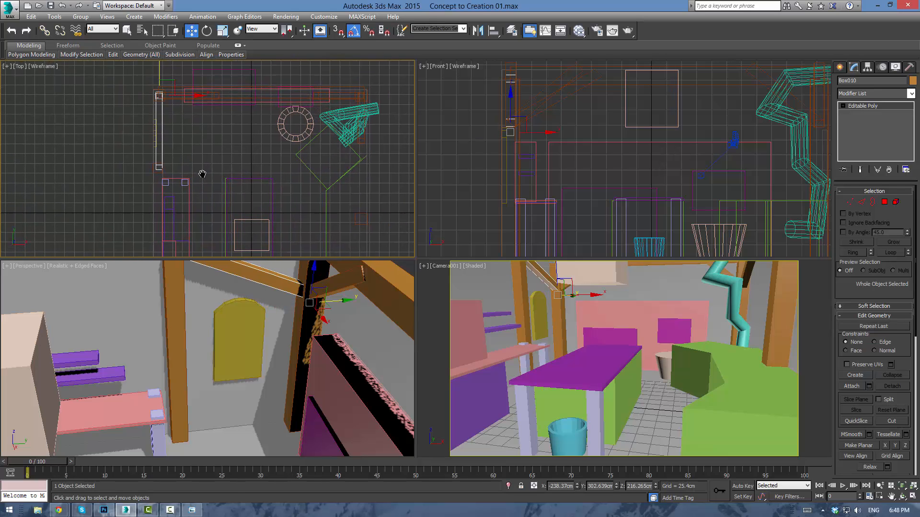
pyautogui.scroll(1, 205, 141)
pyautogui.moveTo(205, 140); pyautogui.dragTo(218, 160, button='middle')
pyautogui.scroll(-1, 218, 160)
pyautogui.keyDown('shift'); pyautogui.moveTo(172, 81); pyautogui.dragTo(180, 156); pyautogui.keyUp('shift')
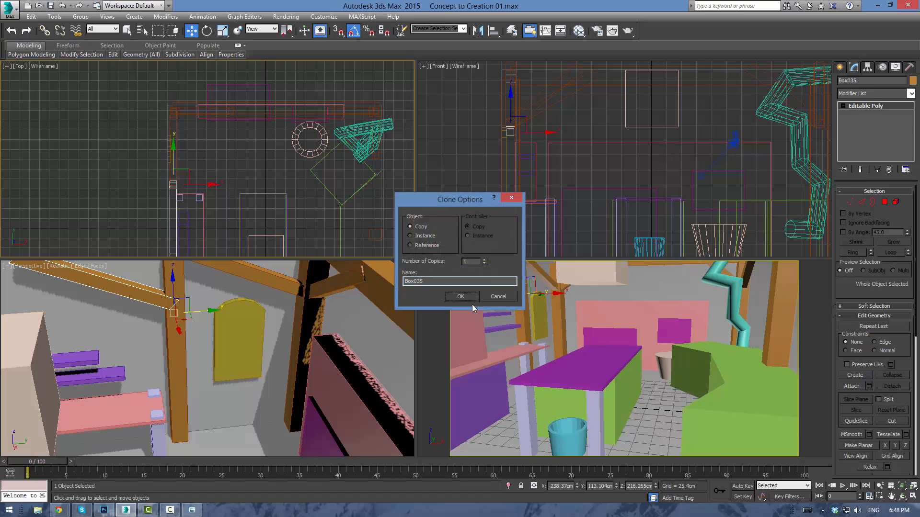
pyautogui.click(462, 296)
# Rotate the copied brace 90° about the vertical axis so it points from the nearer post into the room
pyautogui.press('e')
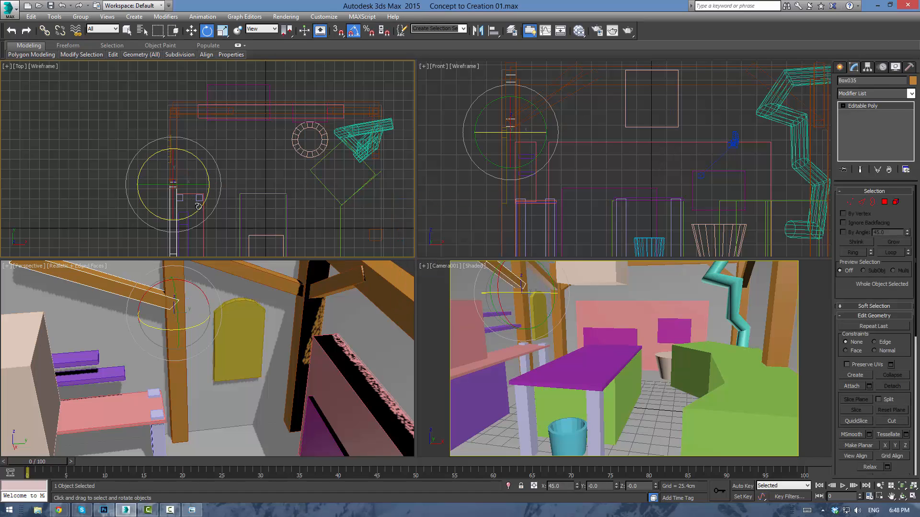
pyautogui.moveTo(201, 207); pyautogui.dragTo(232, 175)
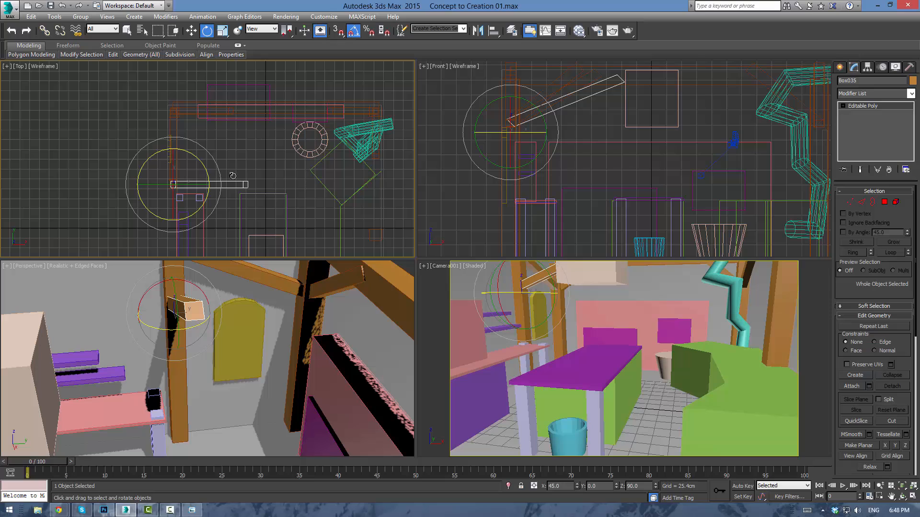
pyautogui.click(254, 156)
# Move the copied brace's upper end vertices up and toward the post to make the brace shorter and steeper
pyautogui.click(562, 105)
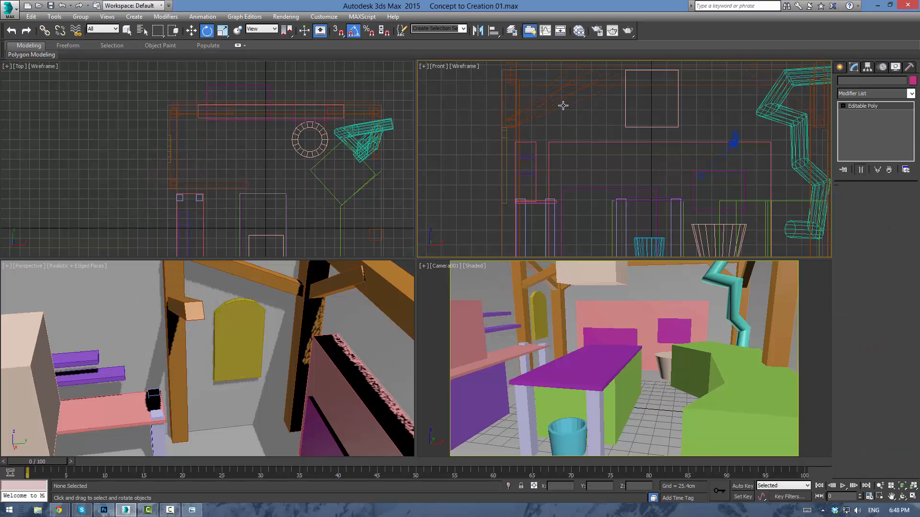
pyautogui.press('1')
pyautogui.moveTo(575, 106); pyautogui.dragTo(530, 141, button='middle')
pyautogui.moveTo(542, 97); pyautogui.dragTo(589, 127)
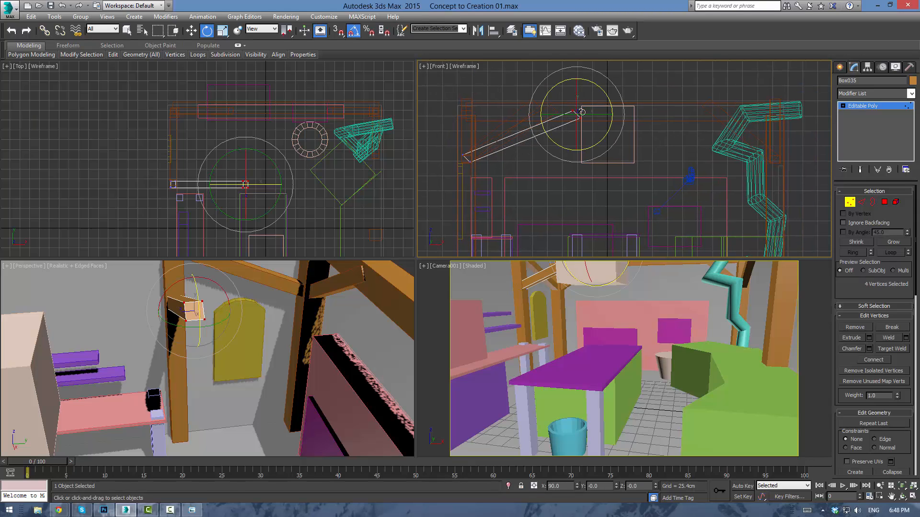
pyautogui.press('w')
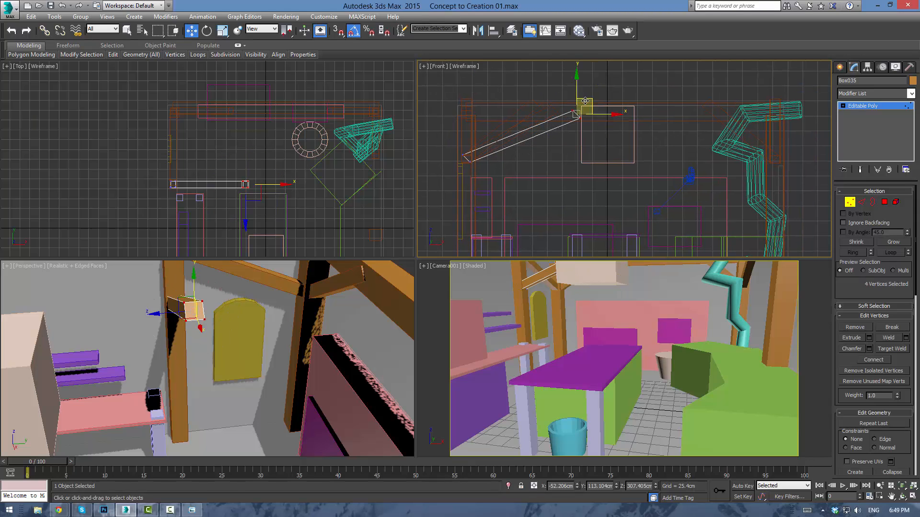
pyautogui.moveTo(585, 101); pyautogui.dragTo(560, 78)
pyautogui.click(527, 87)
pyautogui.click(853, 107)
pyautogui.click(675, 85)
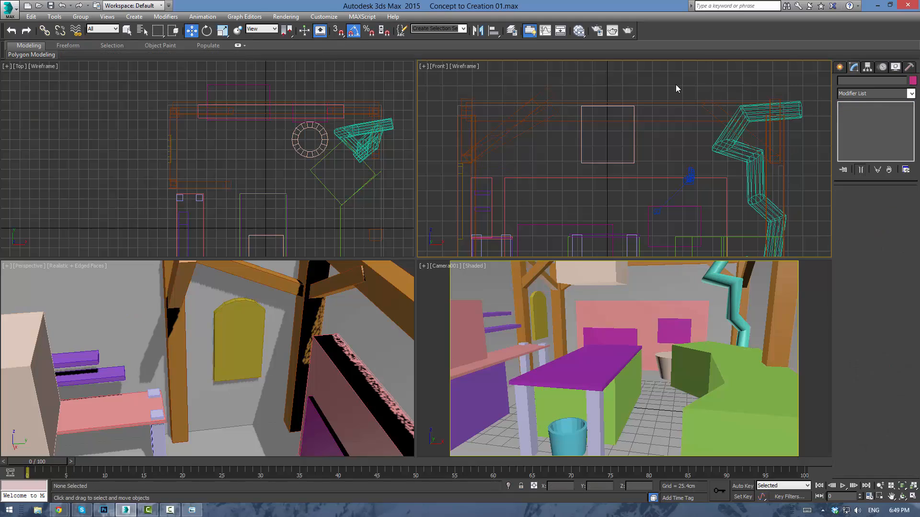
# Examine the whole room model and the reference hansel and gretel house.jpg in Windows Photo Viewer, especially the crooked stovepipe and its surroundings
pyautogui.scroll(-4, 191, 323)
pyautogui.keyDown('alt'); pyautogui.moveTo(191, 323); pyautogui.dragTo(280, 329, button='middle'); pyautogui.keyUp('alt')
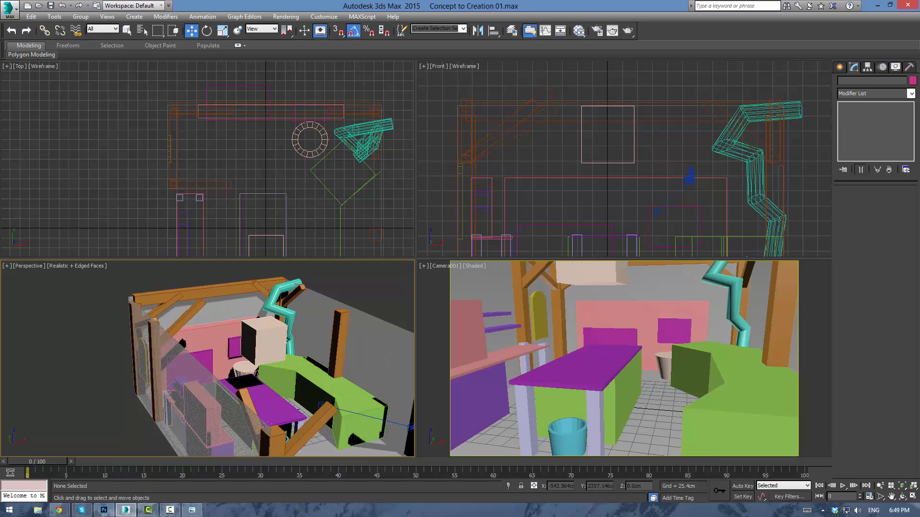
pyautogui.click(192, 510)
pyautogui.moveTo(325, 105); pyautogui.dragTo(306, 128)
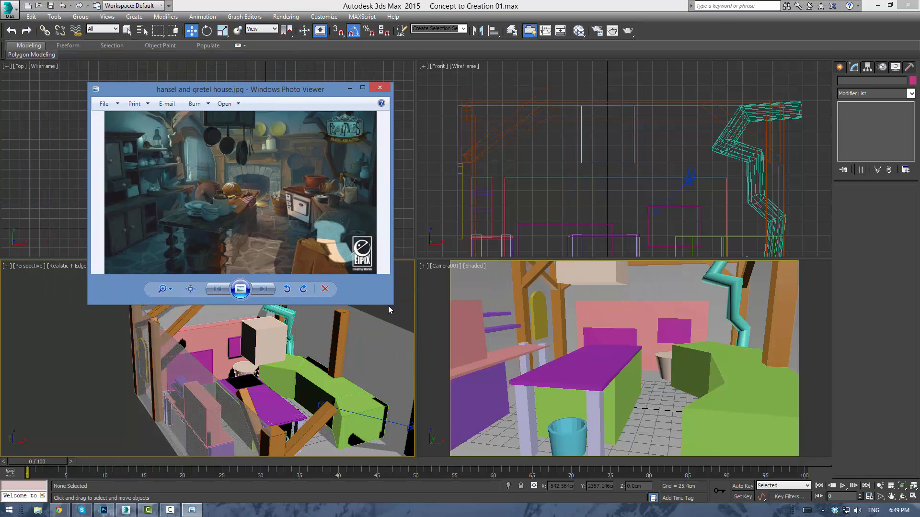
pyautogui.moveTo(393, 305); pyautogui.dragTo(591, 413)
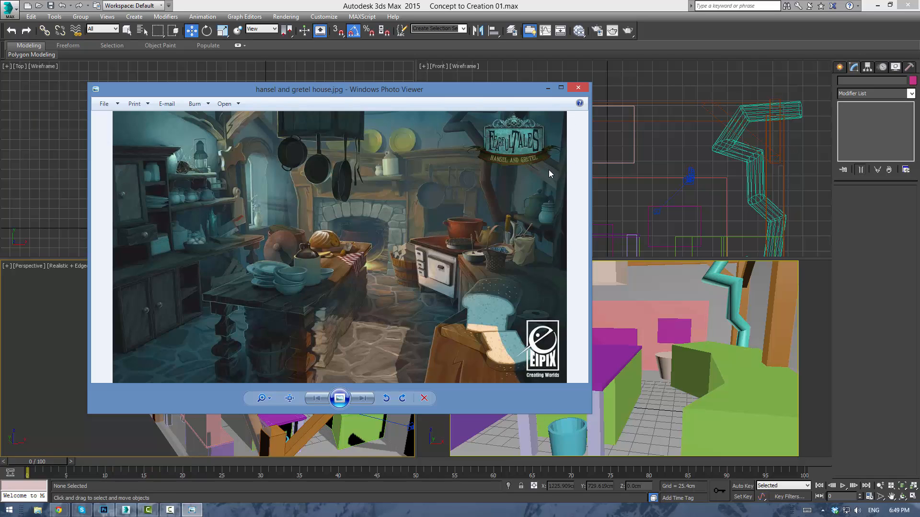
pyautogui.scroll(4, 541, 163)
pyautogui.moveTo(527, 189); pyautogui.dragTo(406, 266)
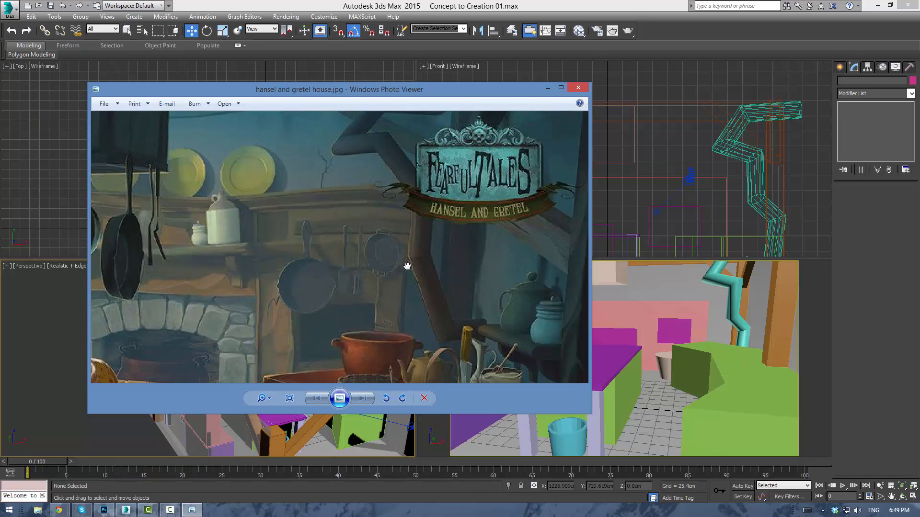
pyautogui.moveTo(423, 202); pyautogui.dragTo(426, 216)
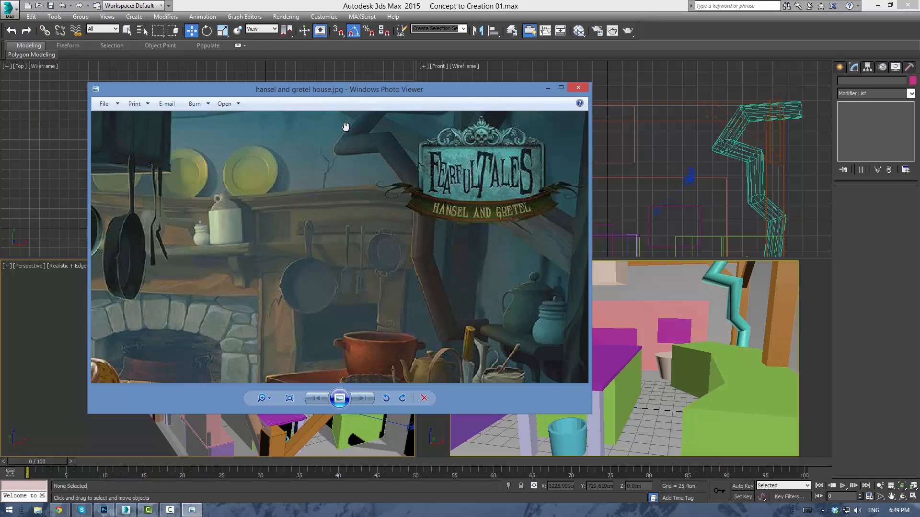
pyautogui.scroll(-3, 412, 178)
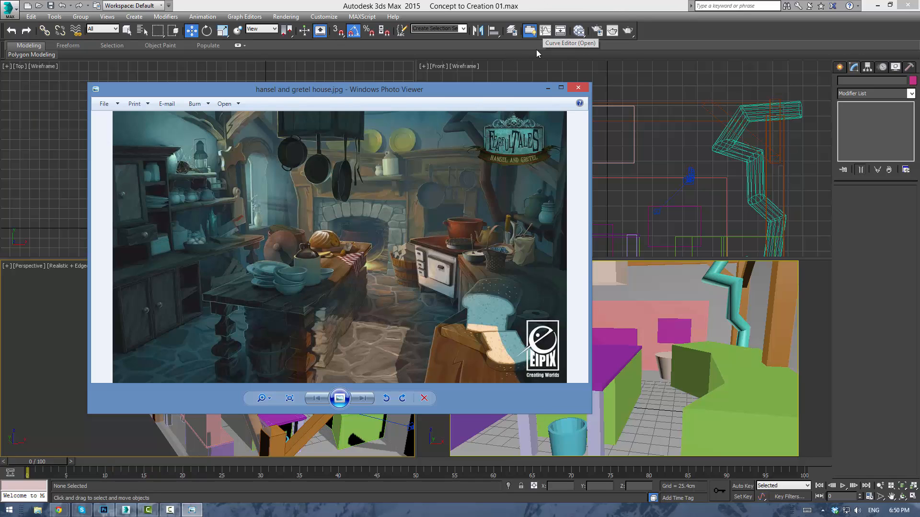
pyautogui.click(548, 88)
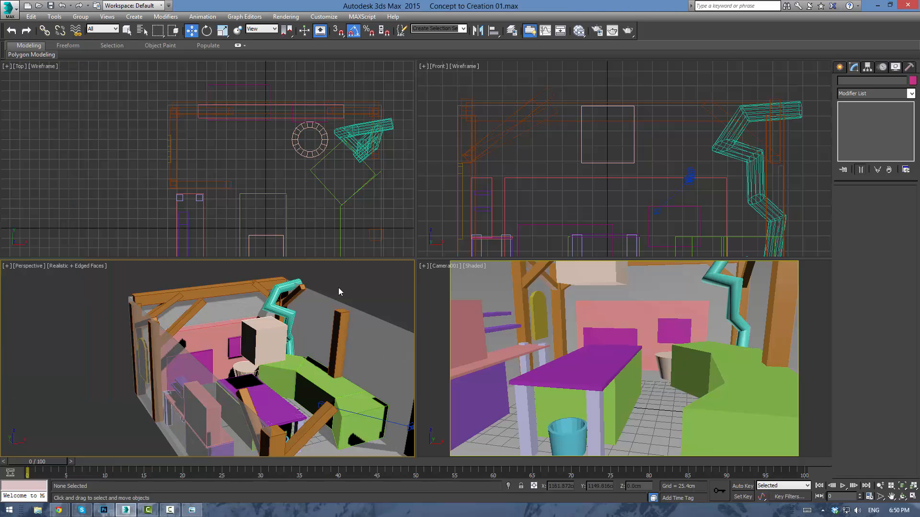
# Copy the nearer post's room-facing brace across to the green counter's side as an independent copy and rotate it 180° about the vertical axis
pyautogui.keyDown('alt'); pyautogui.moveTo(340, 290); pyautogui.dragTo(273, 313, button='middle'); pyautogui.keyUp('alt')
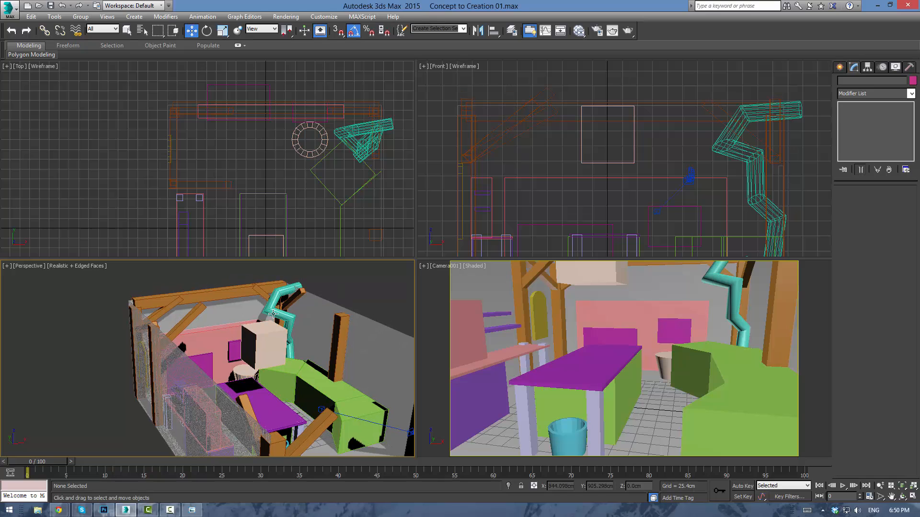
pyautogui.click(197, 318)
pyautogui.moveTo(261, 197); pyautogui.dragTo(194, 152, button='middle')
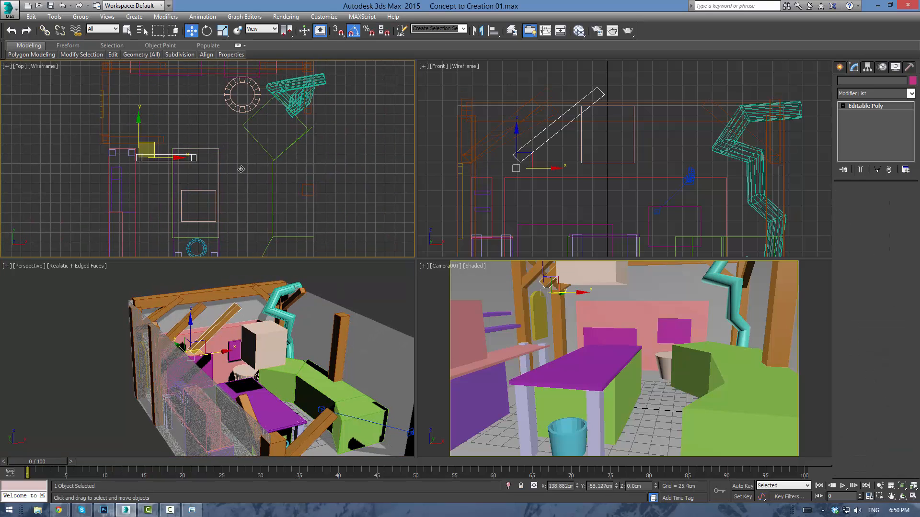
pyautogui.keyDown('shift'); pyautogui.moveTo(167, 157); pyautogui.dragTo(291, 192); pyautogui.keyUp('shift')
pyautogui.click(462, 296)
pyautogui.press('e')
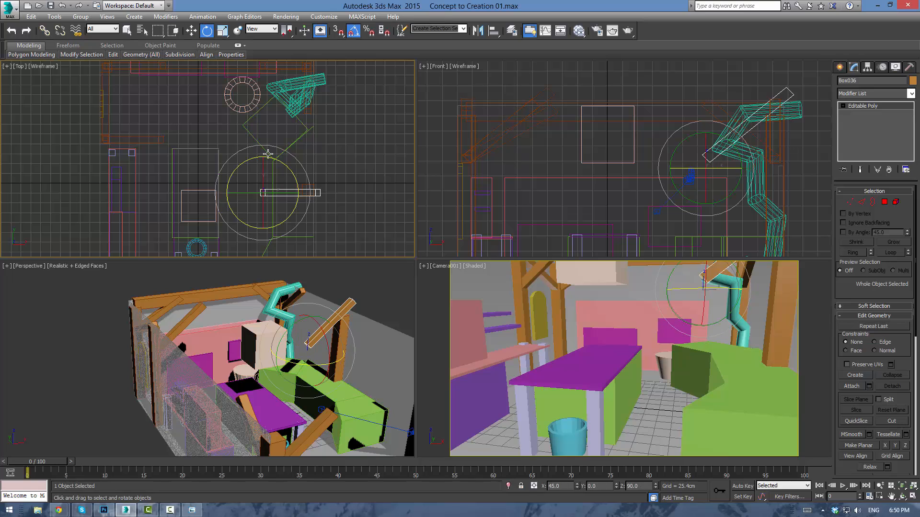
pyautogui.moveTo(268, 153); pyautogui.dragTo(335, 241)
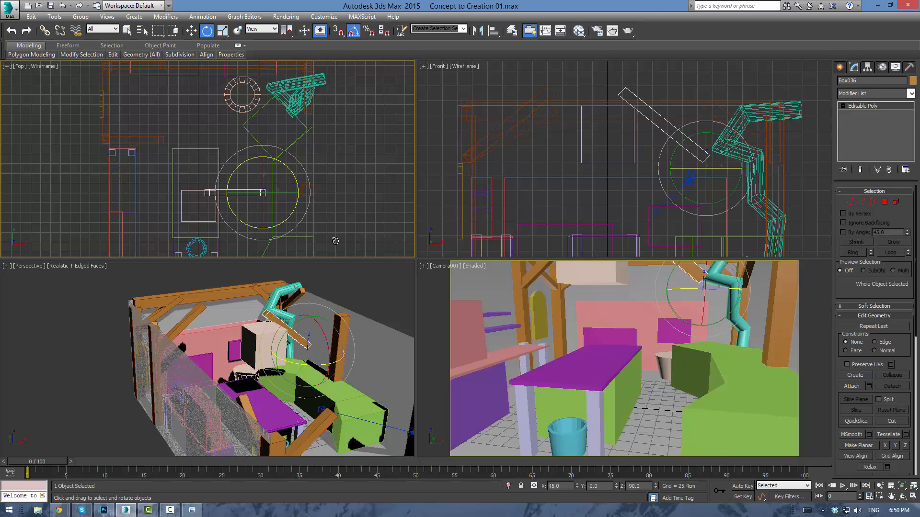
# Move the copied brace against the post behind the green counter and raise it toward the top of the post
pyautogui.press('w')
pyautogui.moveTo(278, 181); pyautogui.dragTo(321, 178)
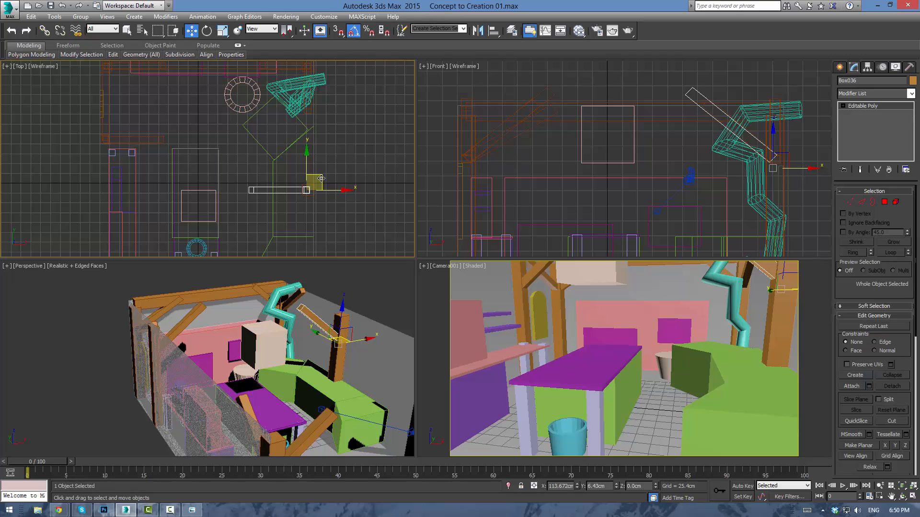
pyautogui.moveTo(321, 178); pyautogui.dragTo(321, 179)
pyautogui.click(354, 301)
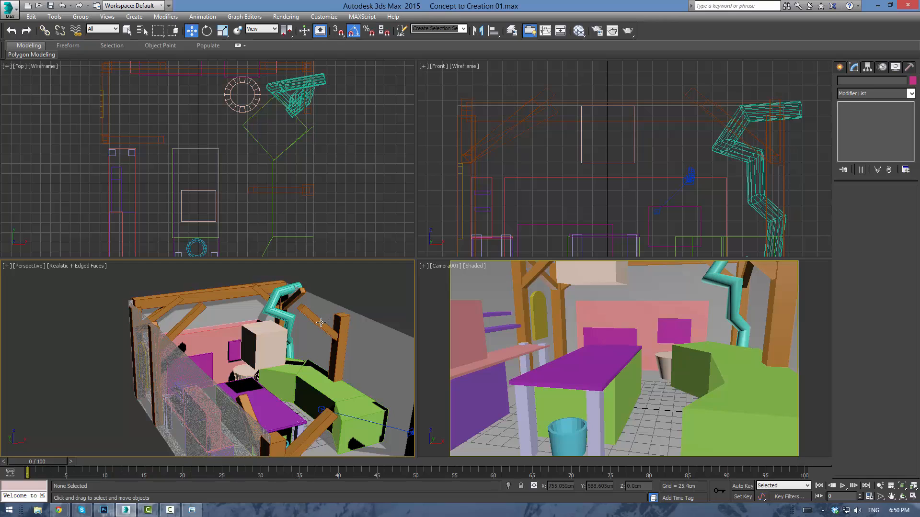
pyautogui.click(340, 314)
pyautogui.moveTo(341, 314); pyautogui.dragTo(346, 302)
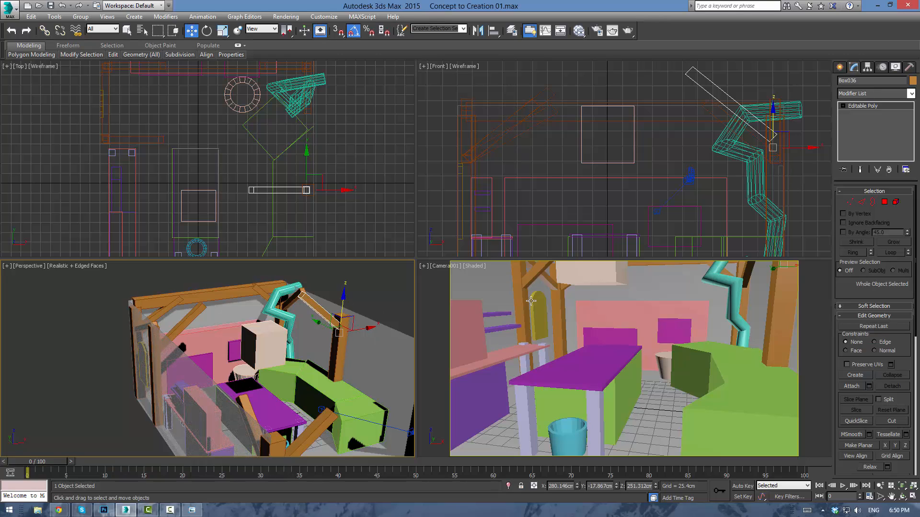
# Raise the four lower end vertices of the original brace on the nearer post to give it a shallower slope
pyautogui.click(529, 276)
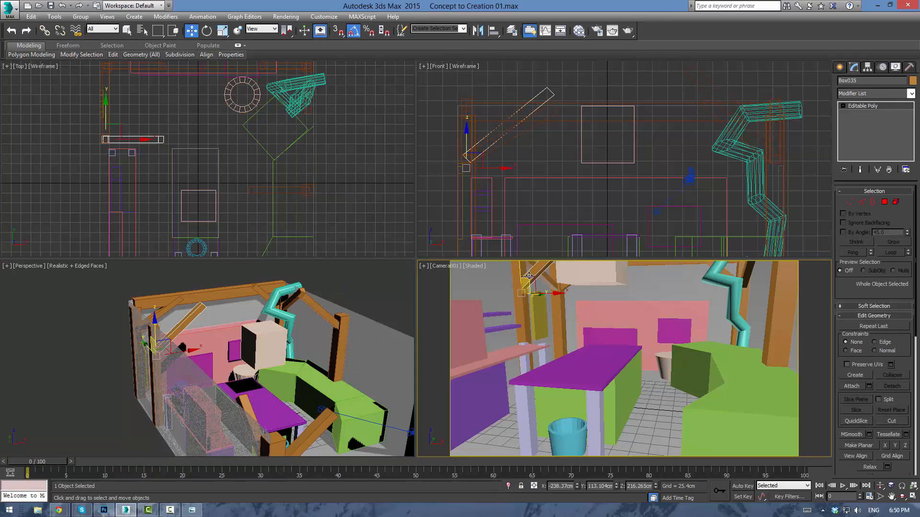
pyautogui.click(850, 202)
pyautogui.moveTo(530, 304); pyautogui.dragTo(518, 255)
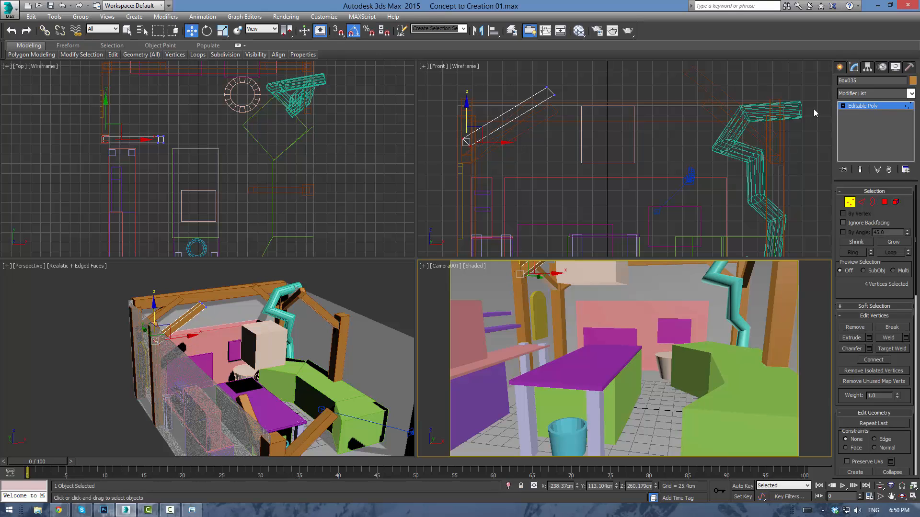
pyautogui.click(861, 107)
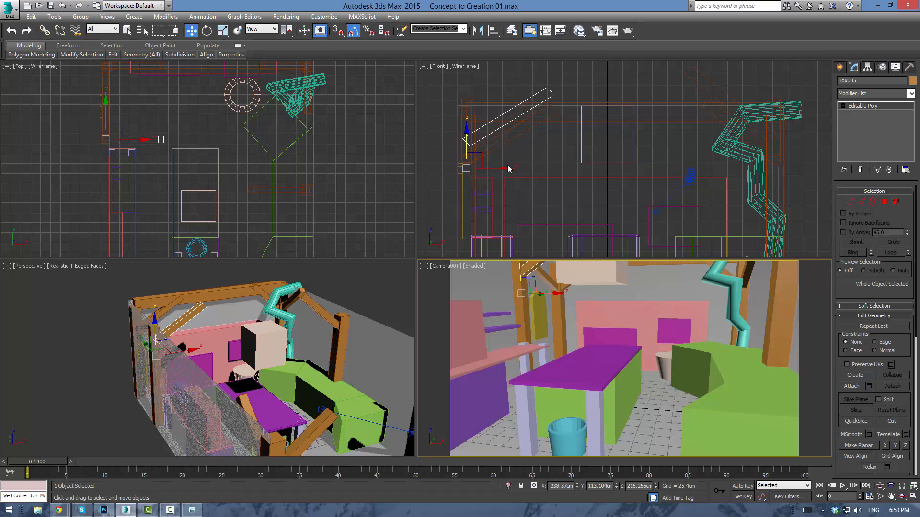
# Copy the reshaped brace across the room as one independent copy and delete the earlier copy from the counter-side post
pyautogui.keyDown('shift'); pyautogui.moveTo(499, 169); pyautogui.dragTo(798, 149); pyautogui.keyUp('shift')
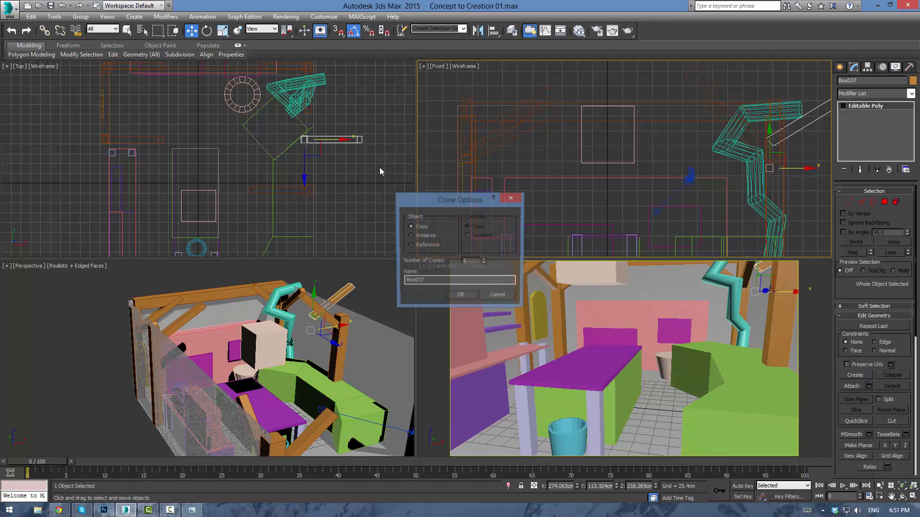
pyautogui.click(465, 297)
pyautogui.click(292, 188)
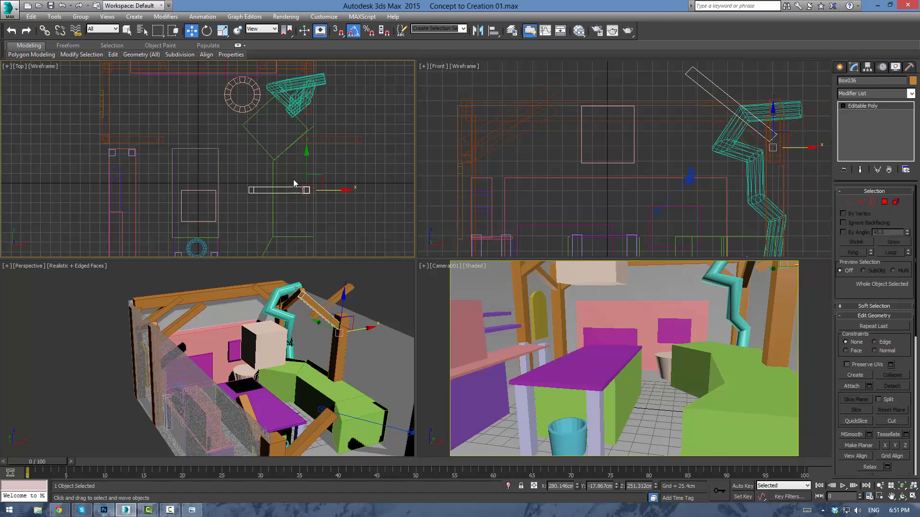
# Turn the new brace copy 180° about the vertical axis and align it with the post behind the green counter
pyautogui.click(338, 140)
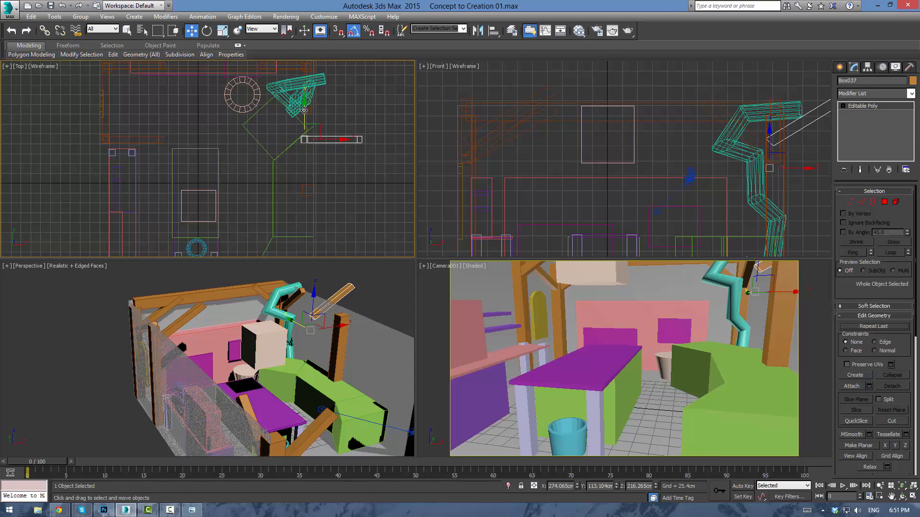
pyautogui.moveTo(310, 111); pyautogui.dragTo(231, 146)
pyautogui.press('e')
pyautogui.press('w')
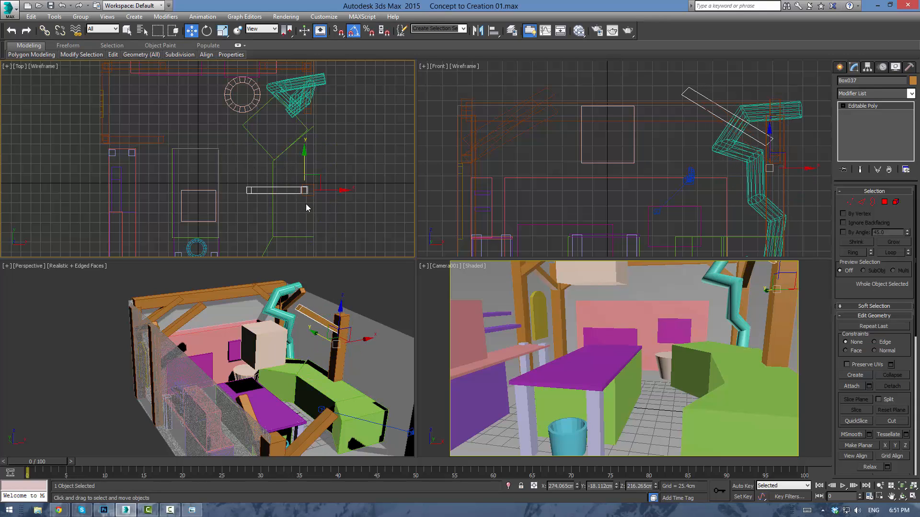
pyautogui.moveTo(327, 191); pyautogui.dragTo(331, 191)
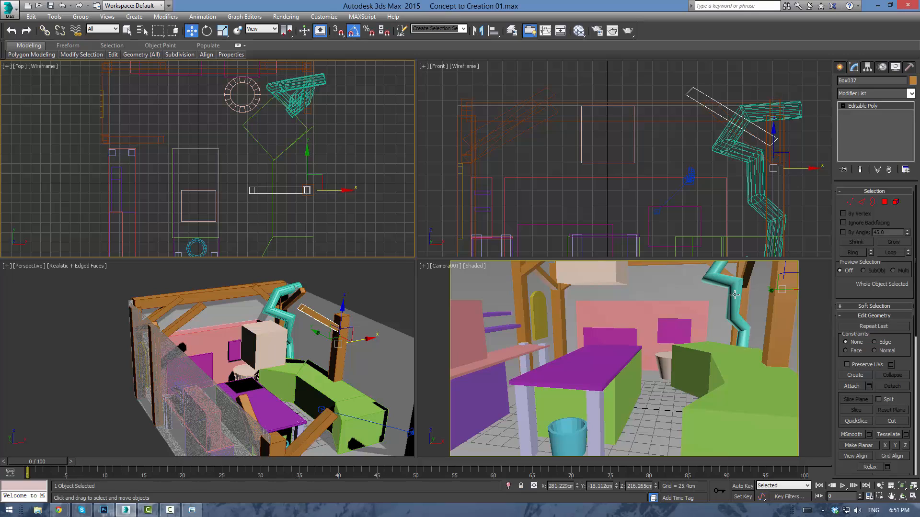
pyautogui.click(334, 146)
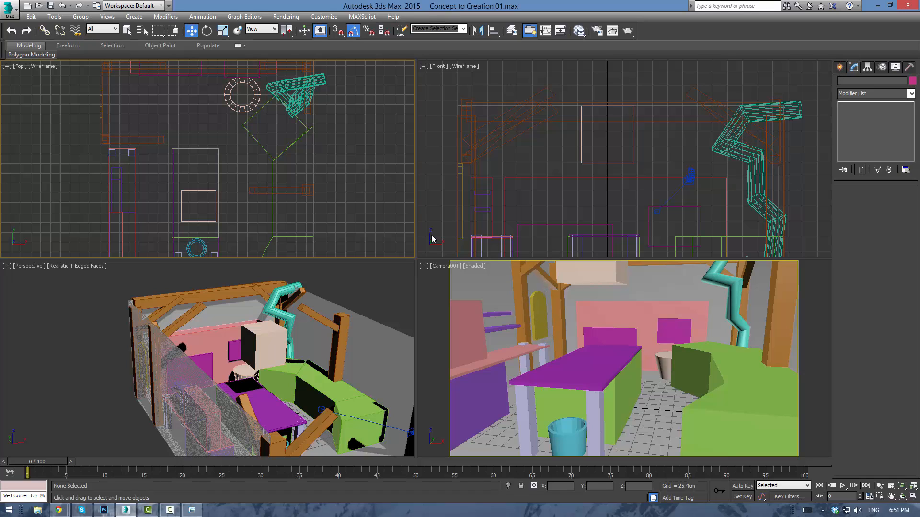
# Copy the upper purple wall shelf across the room to the counter side as one independent copy
pyautogui.click(120, 178)
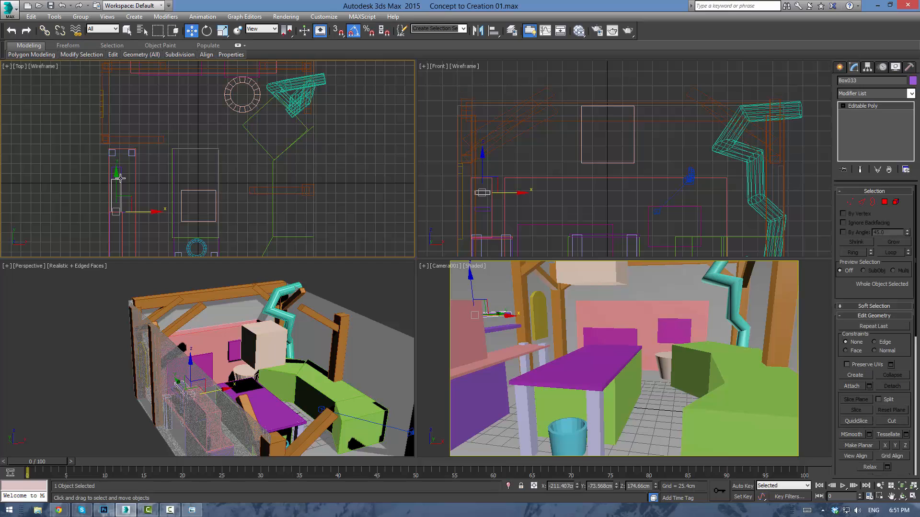
pyautogui.keyDown('shift'); pyautogui.moveTo(129, 196); pyautogui.dragTo(323, 204); pyautogui.keyUp('shift')
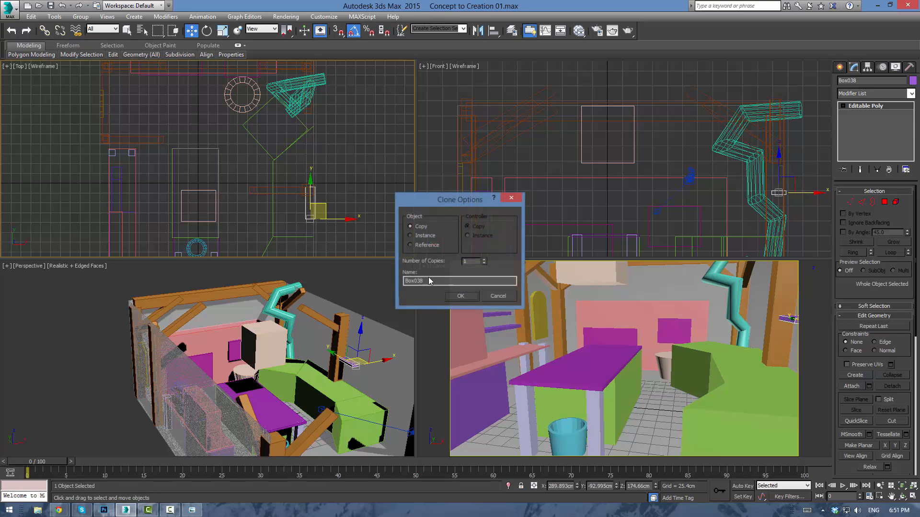
pyautogui.click(467, 299)
# Move the copied purple shelf along the counter-side wall so its end meets the far side of the post
pyautogui.scroll(-2, 288, 153)
pyautogui.scroll(-5, 288, 154)
pyautogui.scroll(5, 309, 165)
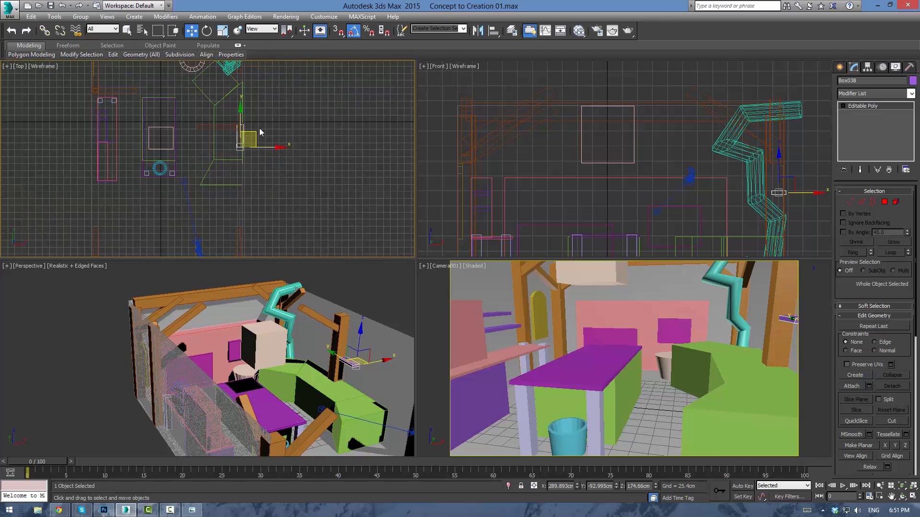
pyautogui.moveTo(260, 128); pyautogui.dragTo(319, 162, button='middle')
pyautogui.scroll(-5, 319, 161)
pyautogui.scroll(3, 320, 160)
pyautogui.scroll(4, 325, 148)
pyautogui.scroll(-8, 325, 146)
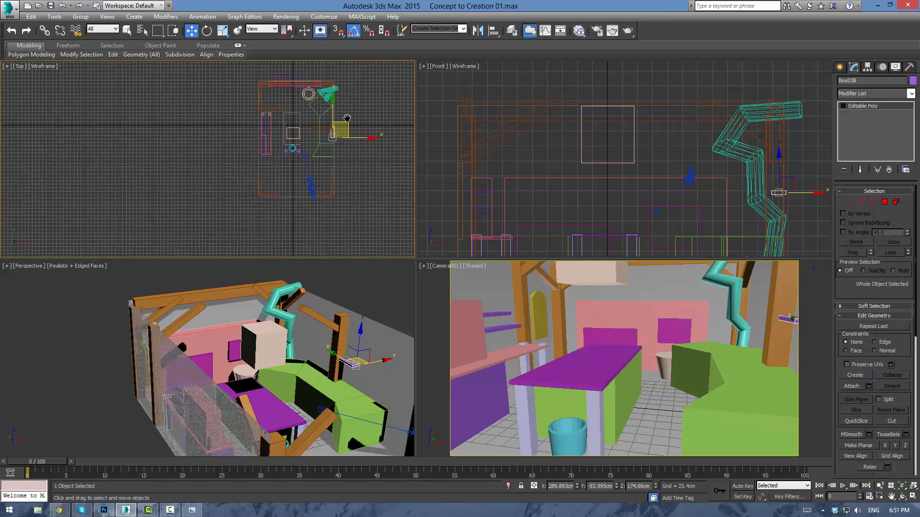
pyautogui.scroll(4, 362, 142)
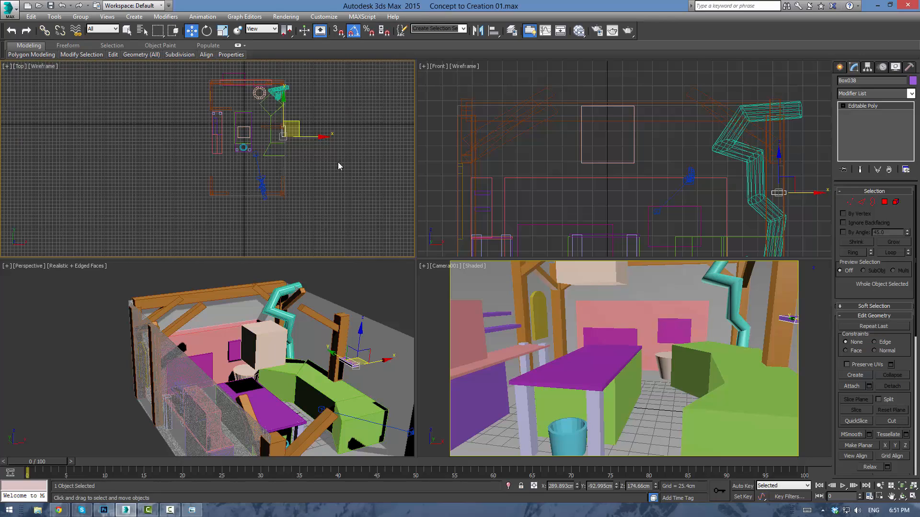
pyautogui.moveTo(332, 128); pyautogui.dragTo(312, 127, button='middle')
pyautogui.scroll(5, 293, 167)
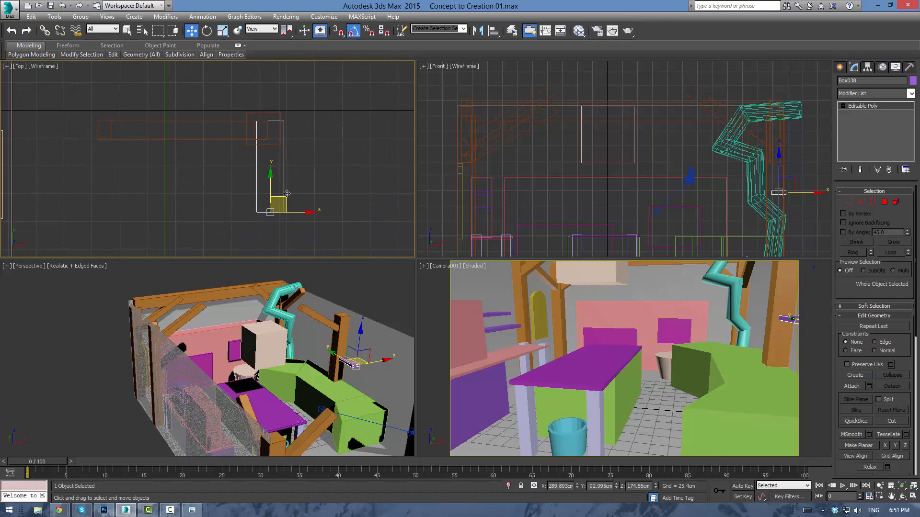
pyautogui.moveTo(287, 194); pyautogui.dragTo(281, 96)
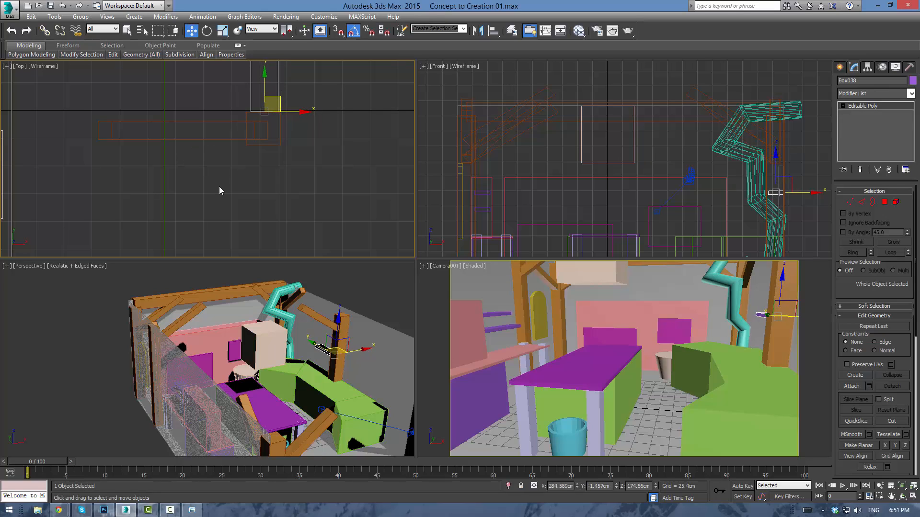
# Move the four vertices along the copied shelf's room-facing edge outward to make the shelf deeper
pyautogui.scroll(5, 314, 334)
pyautogui.keyDown('alt'); pyautogui.moveTo(313, 335); pyautogui.dragTo(251, 336, button='middle'); pyautogui.keyUp('alt')
pyautogui.press('1')
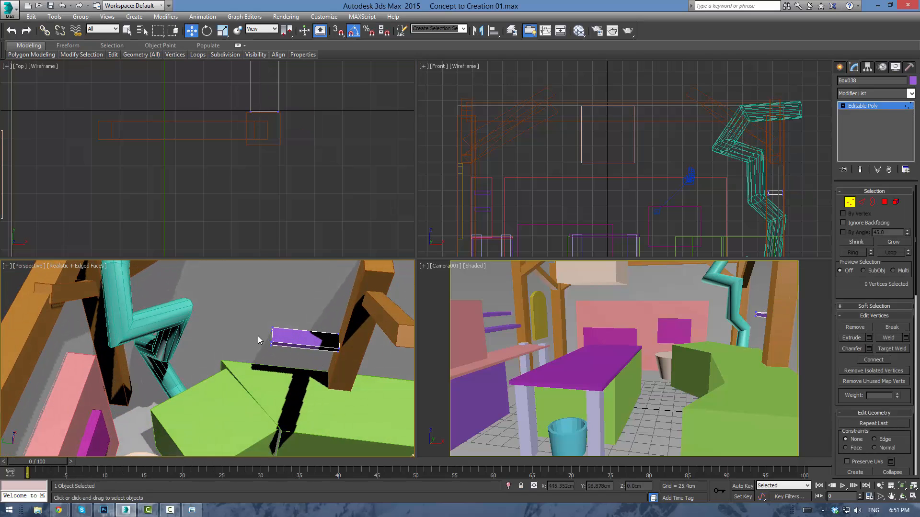
pyautogui.moveTo(358, 374); pyautogui.dragTo(358, 375)
pyautogui.moveTo(248, 338); pyautogui.dragTo(357, 377)
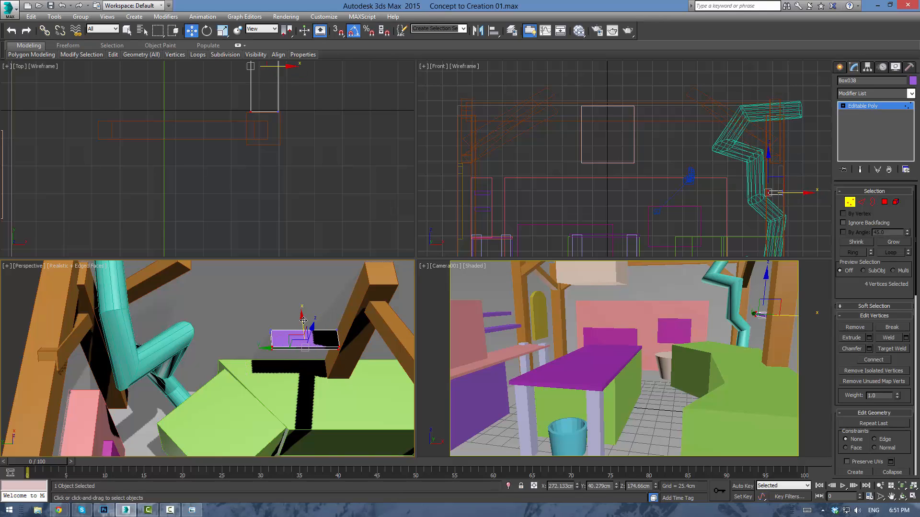
pyautogui.moveTo(303, 321); pyautogui.dragTo(305, 333)
pyautogui.moveTo(286, 363); pyautogui.dragTo(227, 336)
pyautogui.click(277, 377)
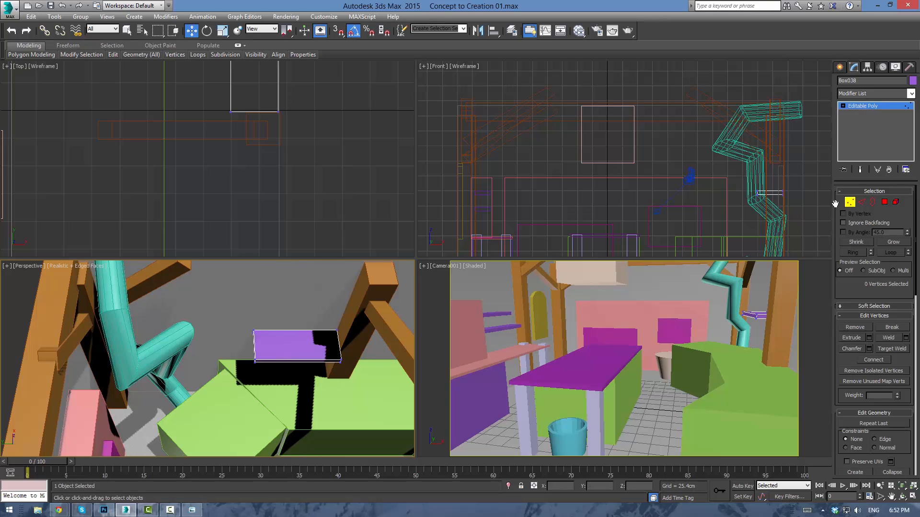
pyautogui.click(864, 106)
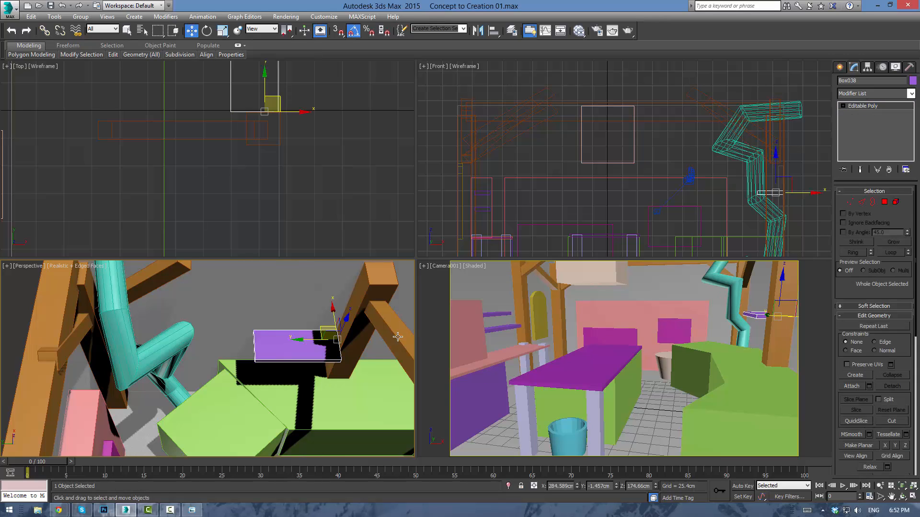
# Move two vertices at the long green counter's wall-side end about 11 cm along Y, away from the corner block
pyautogui.click(316, 386)
pyautogui.press('1')
pyautogui.moveTo(239, 473); pyautogui.dragTo(237, 467)
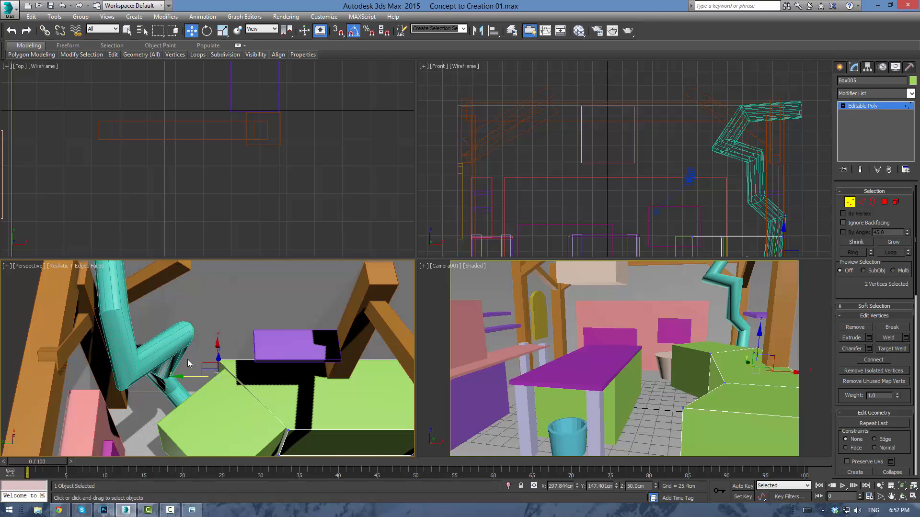
pyautogui.moveTo(187, 372)
pyautogui.mouseDown()
pyautogui.moveTo(256, 387)
pyautogui.moveTo(195, 364)
pyautogui.mouseUp()
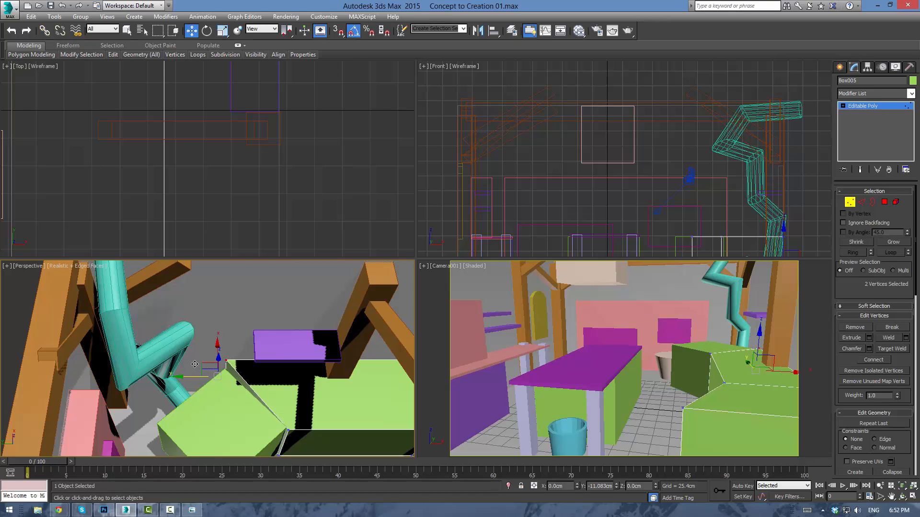
pyautogui.click(21, 288)
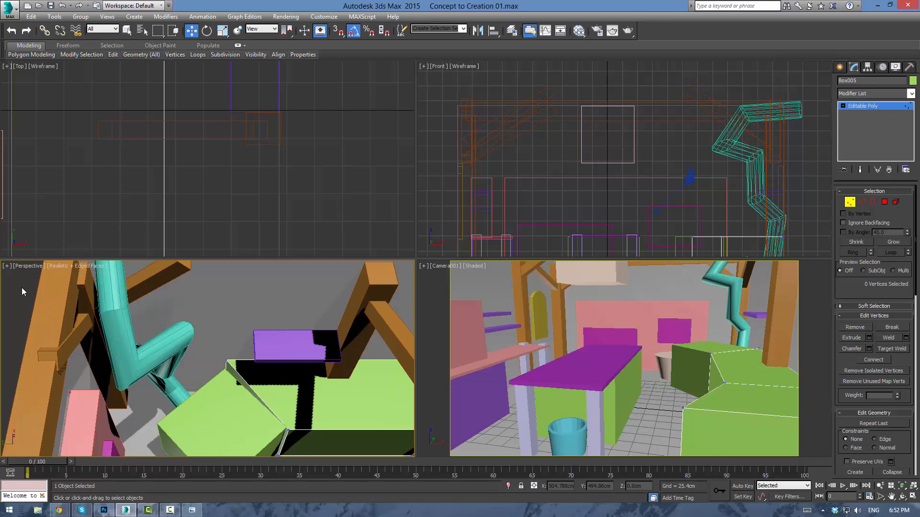
pyautogui.click(864, 109)
pyautogui.click(309, 174)
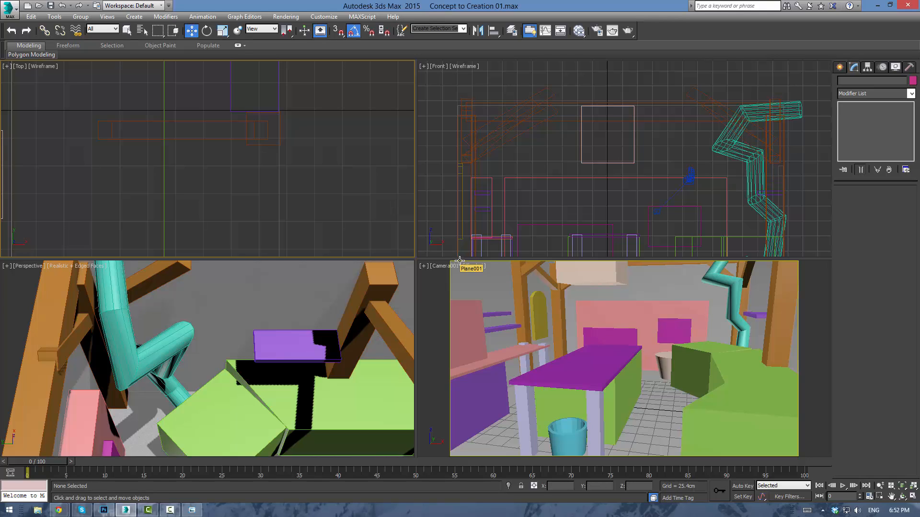
# Raise the two diagonal braces on the rear corner post beside the yellow arched panel by about 27 cm
pyautogui.click(541, 274)
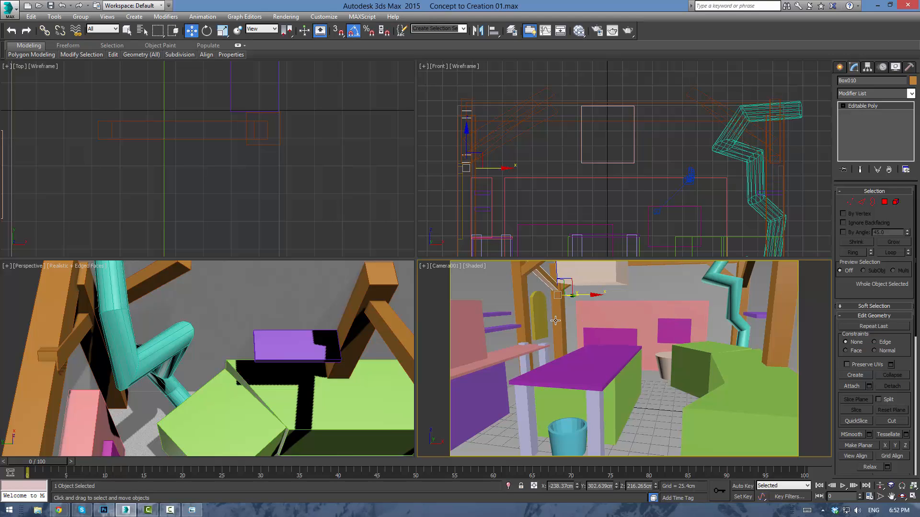
pyautogui.keyDown('ctrl'); pyautogui.click(572, 271); pyautogui.keyUp('ctrl')
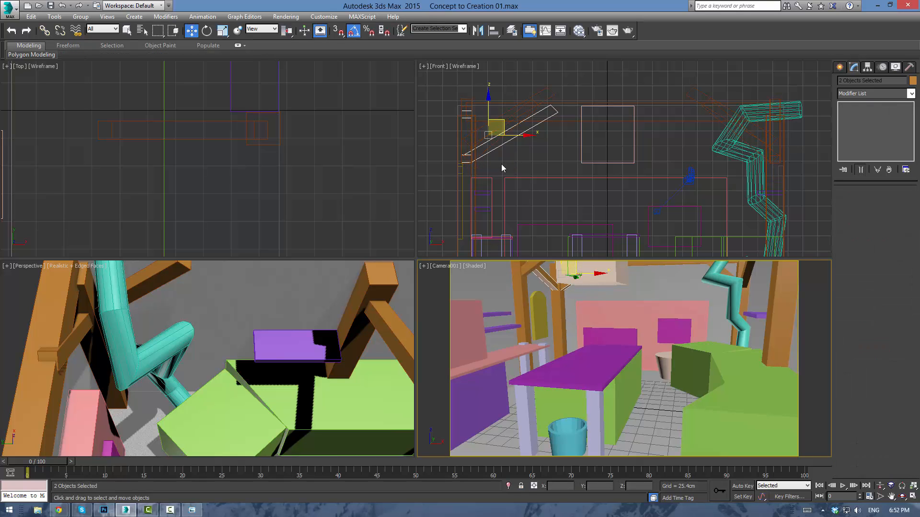
pyautogui.moveTo(255, 181); pyautogui.dragTo(318, 197, button='middle')
pyautogui.scroll(-7, 318, 197)
pyautogui.scroll(2, 274, 146)
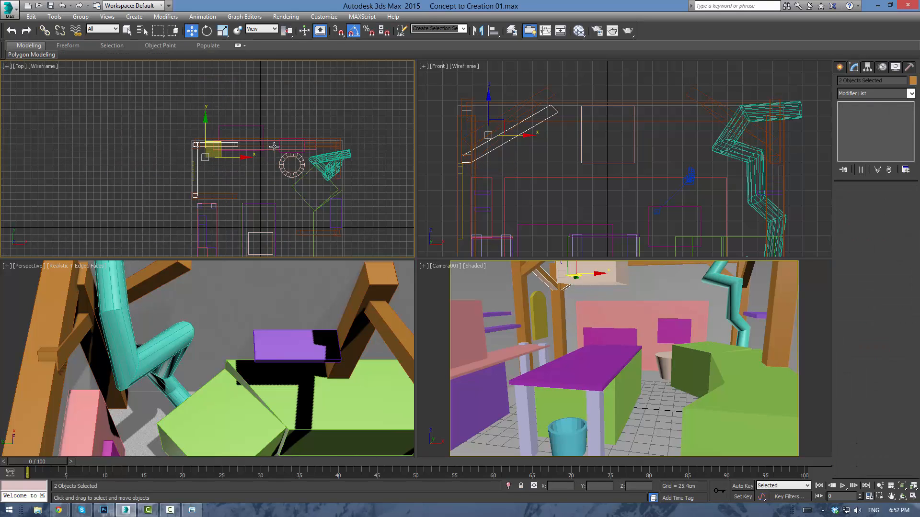
pyautogui.press('f')
pyautogui.moveTo(262, 169); pyautogui.dragTo(289, 126, button='middle')
pyautogui.scroll(-2, 287, 126)
pyautogui.scroll(2, 217, 93)
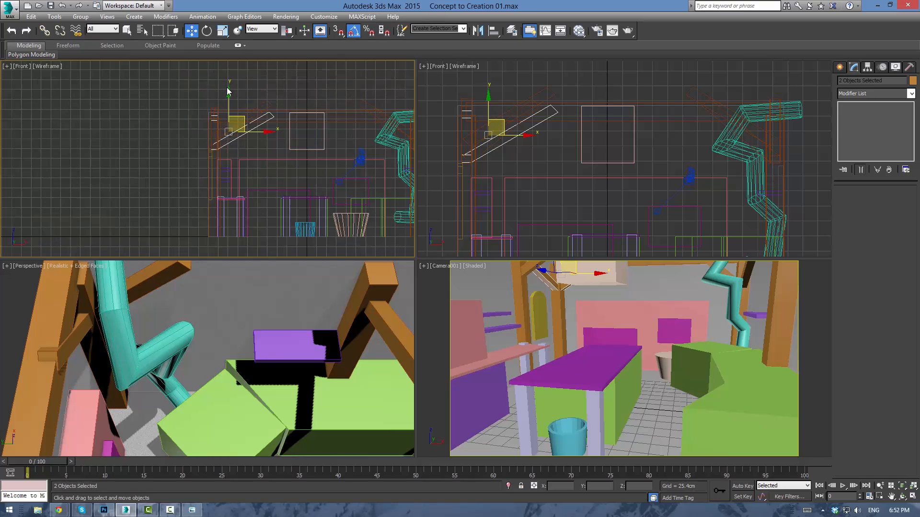
pyautogui.moveTo(229, 96); pyautogui.dragTo(237, 87)
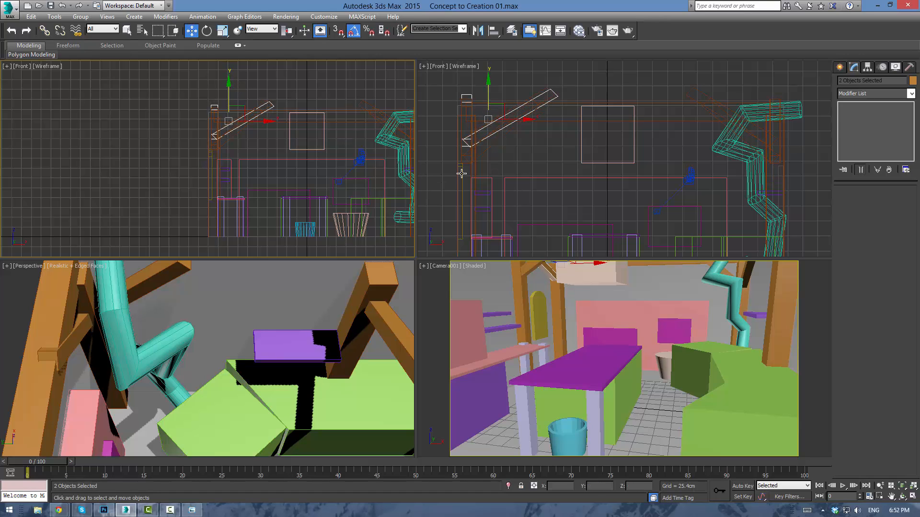
pyautogui.click(483, 133)
pyautogui.moveTo(471, 130); pyautogui.dragTo(471, 117)
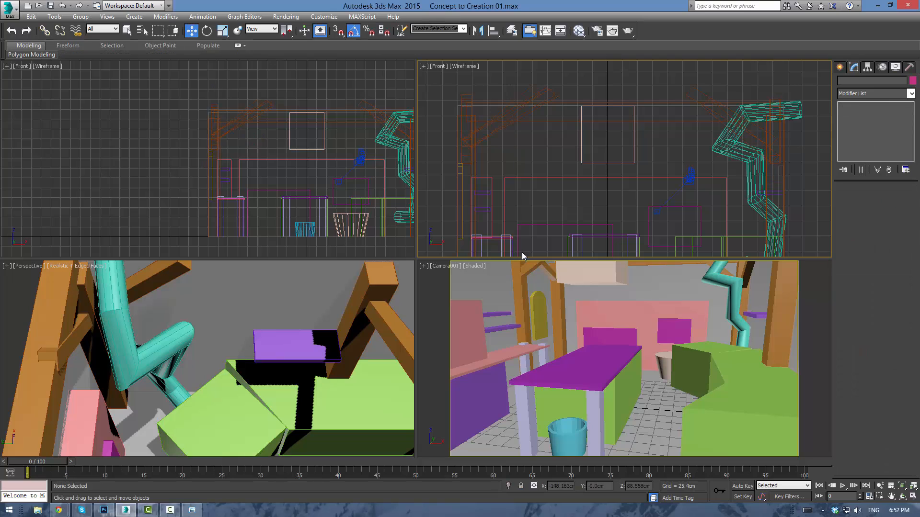
# Copy the raised side-wall brace about 186 cm along the wall to the next post as one independent copy
pyautogui.click(539, 265)
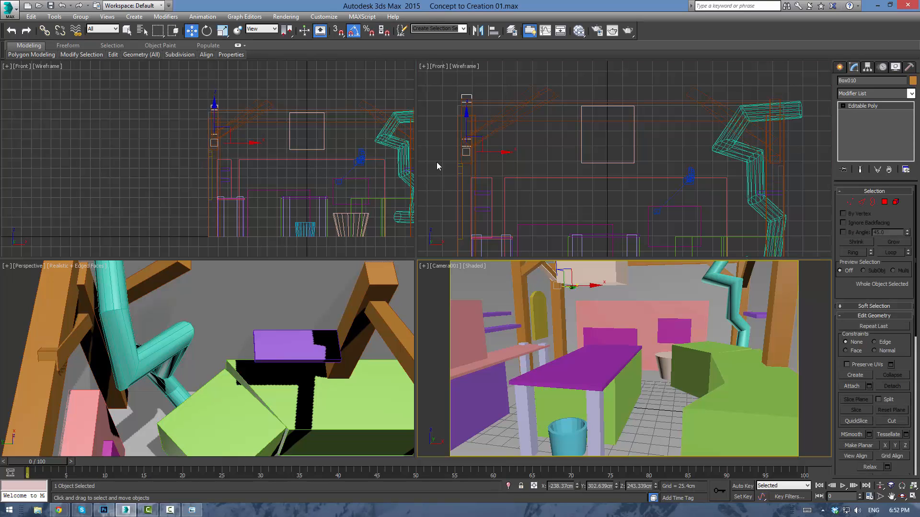
pyautogui.rightClick(357, 166)
pyautogui.press('l')
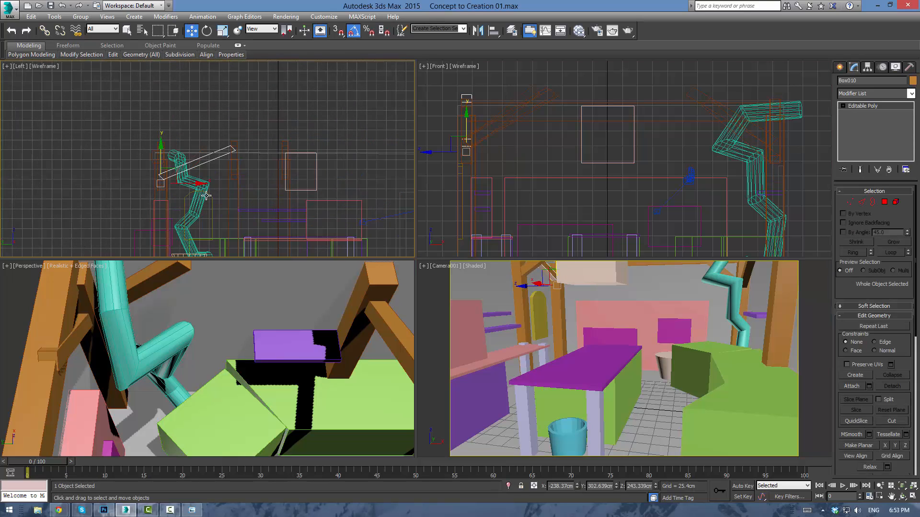
pyautogui.moveTo(205, 191)
pyautogui.keyDown('shift'); pyautogui.mouseDown()
pyautogui.moveTo(288, 202)
pyautogui.moveTo(257, 203)
pyautogui.mouseUp(); pyautogui.keyUp('shift')
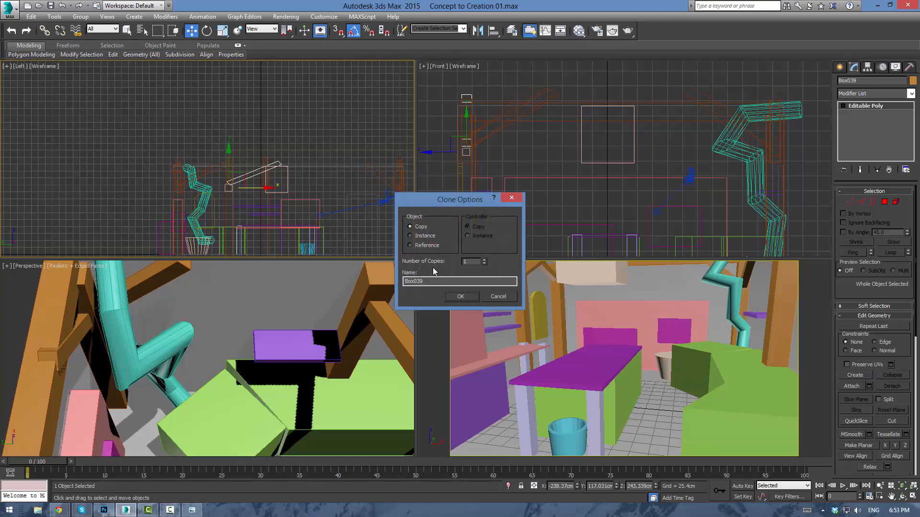
pyautogui.click(460, 297)
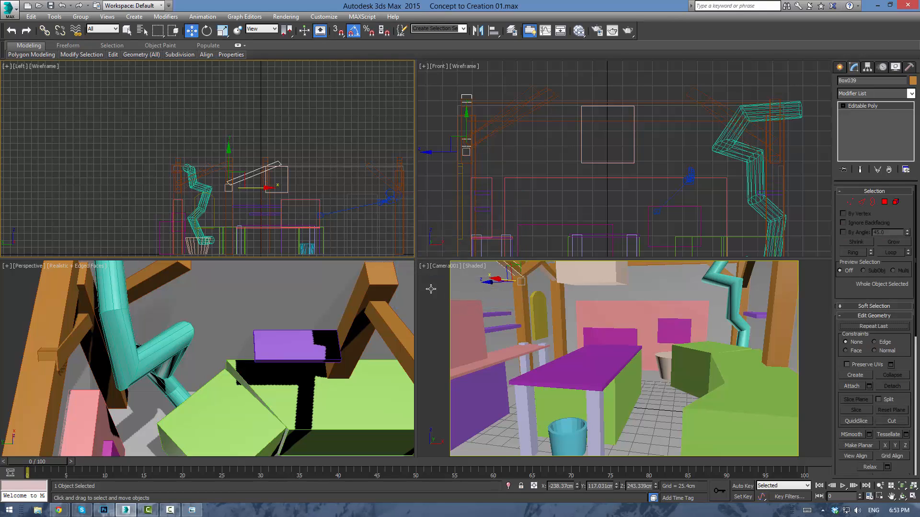
# Lengthen the copied brace by moving its upper-end vertices about 97 cm along the wall, away from the post
pyautogui.scroll(3, 261, 179)
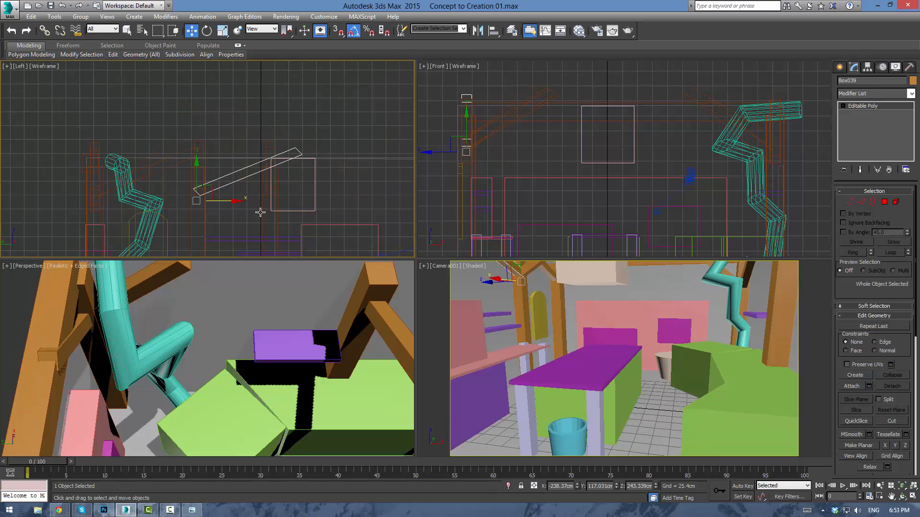
pyautogui.press('1')
pyautogui.moveTo(269, 120); pyautogui.dragTo(311, 173)
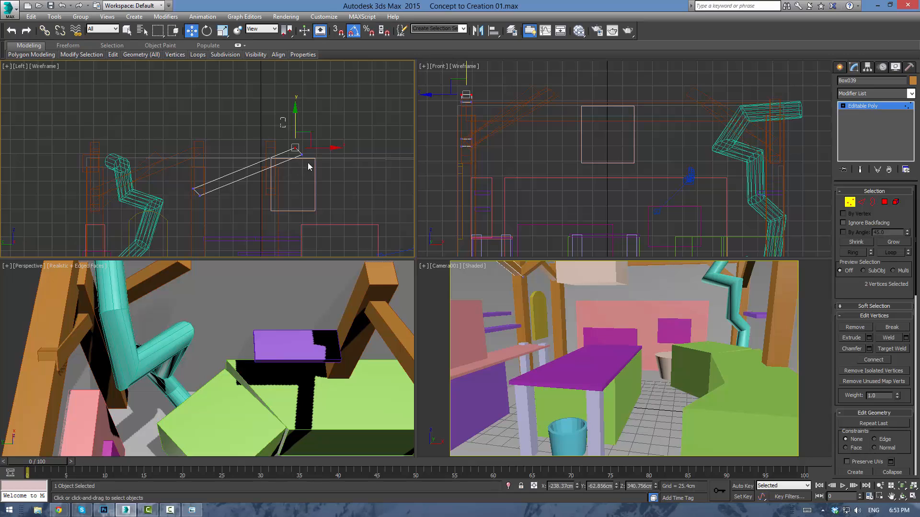
pyautogui.moveTo(314, 138); pyautogui.dragTo(368, 138)
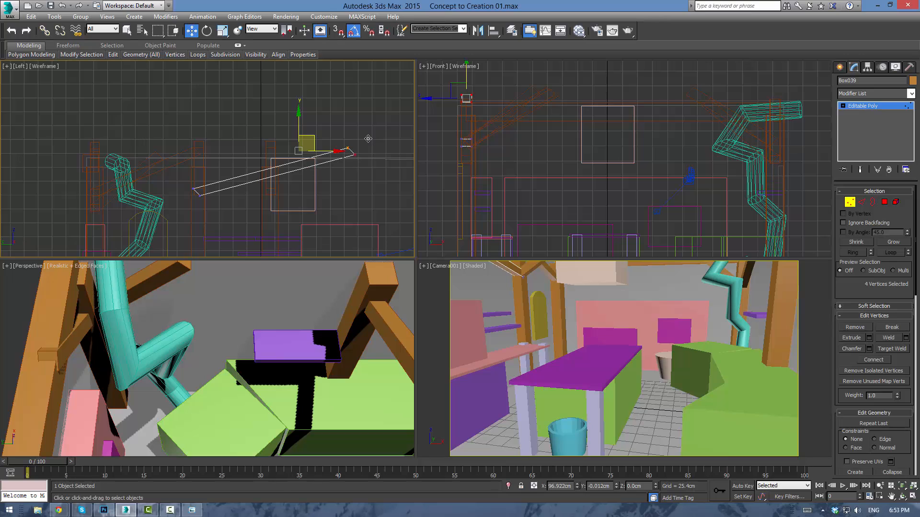
pyautogui.click(297, 107)
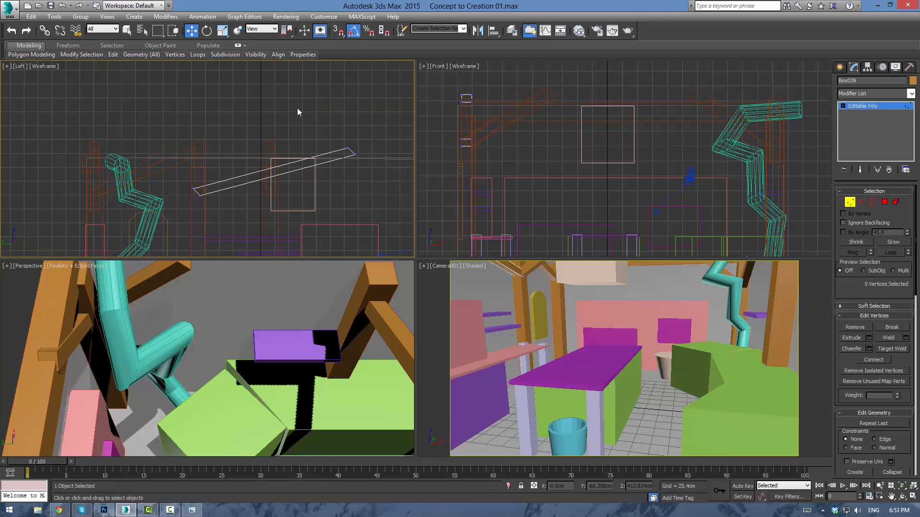
pyautogui.scroll(-5, 311, 334)
pyautogui.keyDown('alt'); pyautogui.moveTo(262, 326); pyautogui.dragTo(229, 300, button='middle'); pyautogui.keyUp('alt')
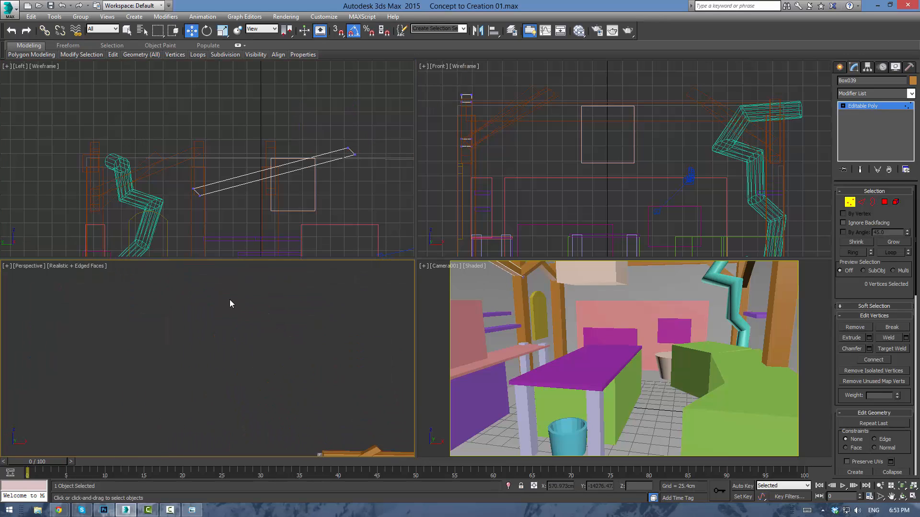
pyautogui.scroll(-4, 230, 302)
pyautogui.scroll(6, 283, 363)
pyautogui.keyDown('alt'); pyautogui.moveTo(284, 363); pyautogui.dragTo(398, 376, button='middle'); pyautogui.keyUp('alt')
pyautogui.scroll(-4, 245, 351)
pyautogui.scroll(4, 202, 372)
pyautogui.scroll(-5, 202, 369)
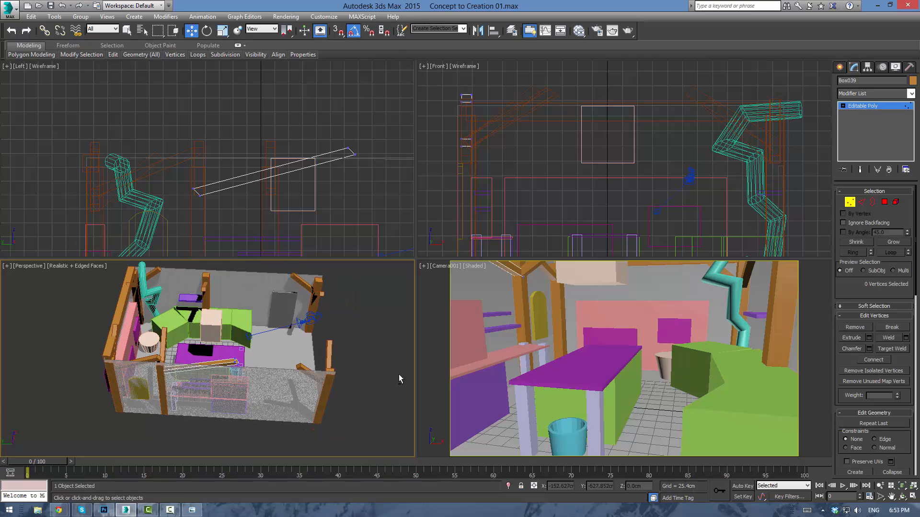
pyautogui.click(867, 107)
# Copy the lengthened brace across to the counter-side wall as an independent copy and slide it along that wall to the post
pyautogui.scroll(-3, 207, 159)
pyautogui.press('t')
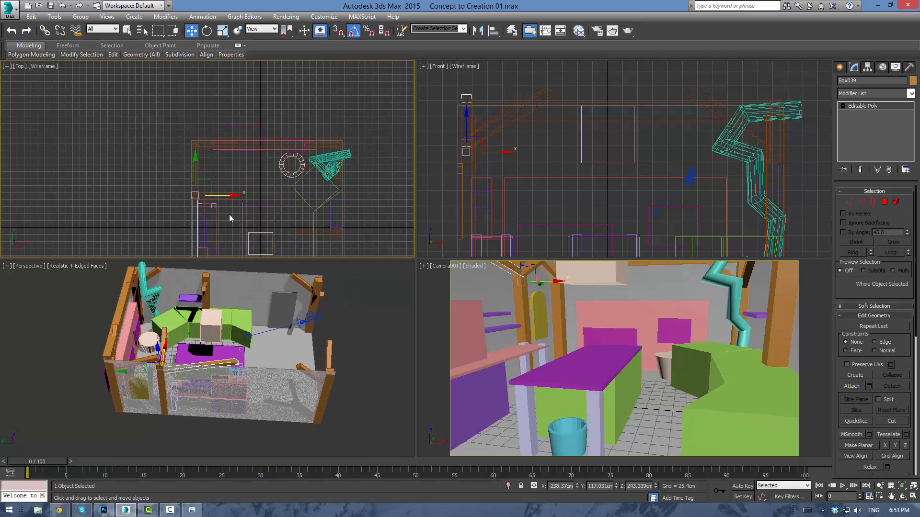
pyautogui.moveTo(230, 218); pyautogui.dragTo(221, 142, button='middle')
pyautogui.moveTo(204, 119)
pyautogui.keyDown('shift'); pyautogui.mouseDown()
pyautogui.moveTo(348, 119)
pyautogui.moveTo(348, 144)
pyautogui.mouseUp(); pyautogui.keyUp('shift')
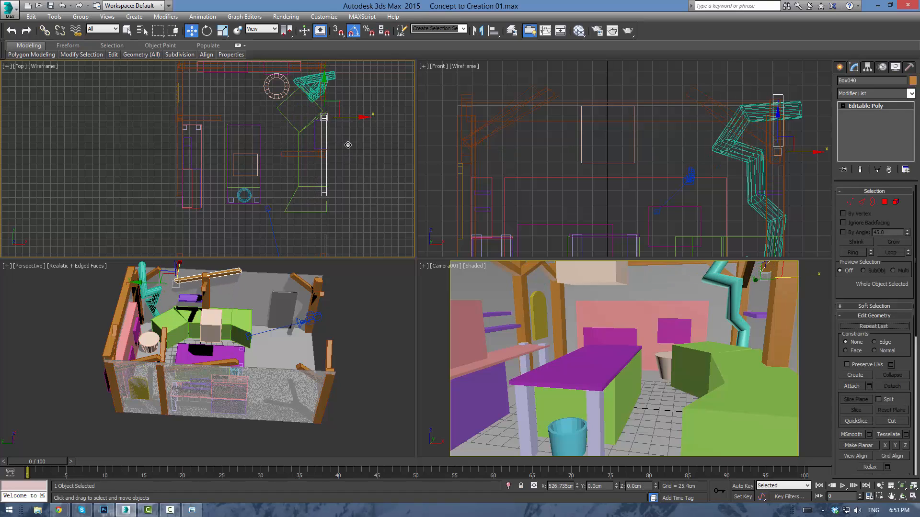
pyautogui.click(468, 294)
pyautogui.moveTo(326, 86); pyautogui.dragTo(329, 124)
pyautogui.click(356, 143)
# Change the object color of the large pink box at the back wall to the brown-orange palette color
pyautogui.keyDown('alt'); pyautogui.moveTo(249, 345); pyautogui.dragTo(199, 334, button='middle'); pyautogui.keyUp('alt')
pyautogui.scroll(5, 217, 358)
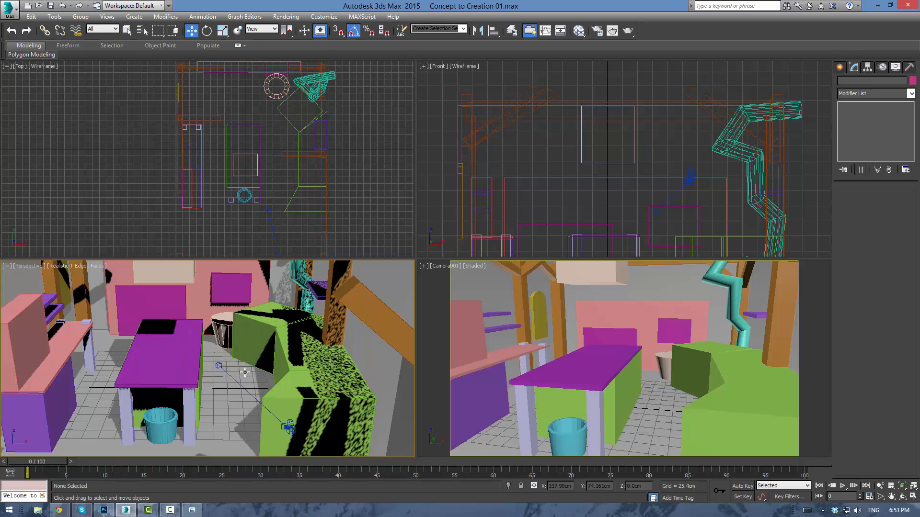
pyautogui.moveTo(252, 343)
pyautogui.keyDown('alt'); pyautogui.mouseDown(button='middle')
pyautogui.moveTo(267, 361)
pyautogui.moveTo(246, 360)
pyautogui.mouseUp(button='middle'); pyautogui.keyUp('alt')
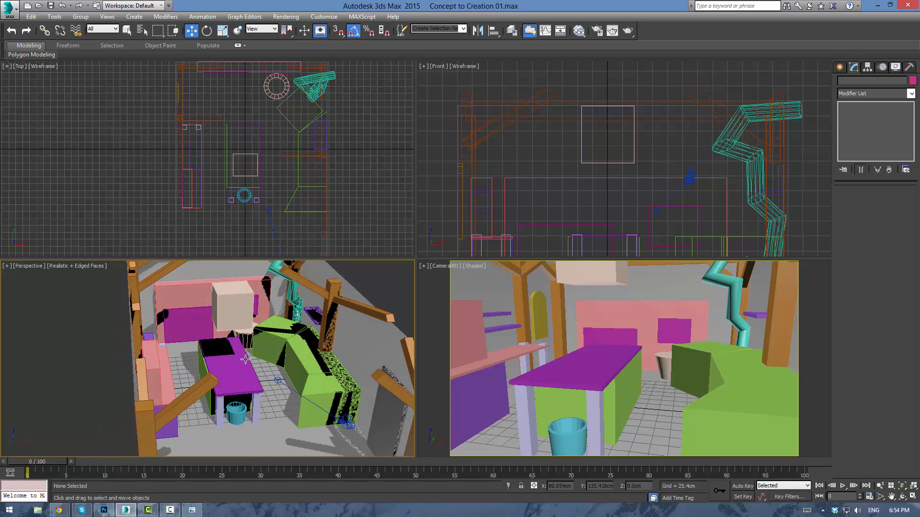
pyautogui.click(218, 302)
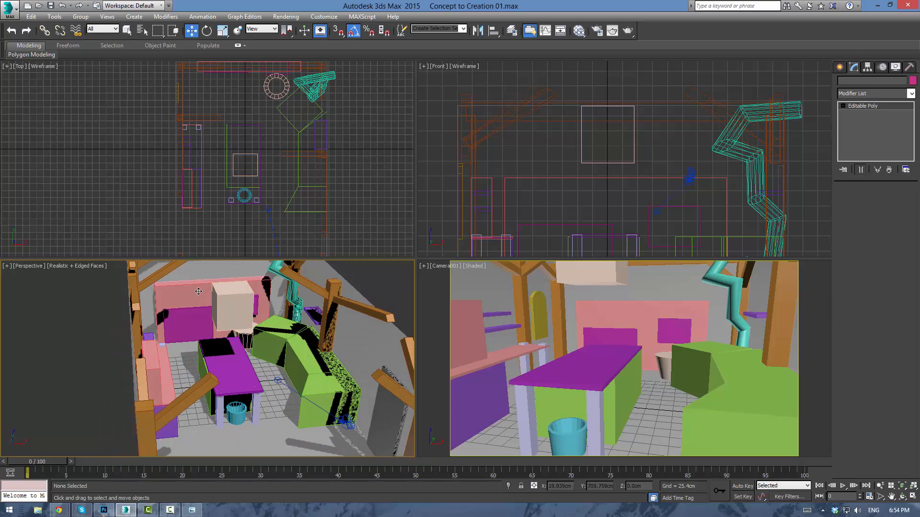
pyautogui.click(913, 80)
pyautogui.click(395, 252)
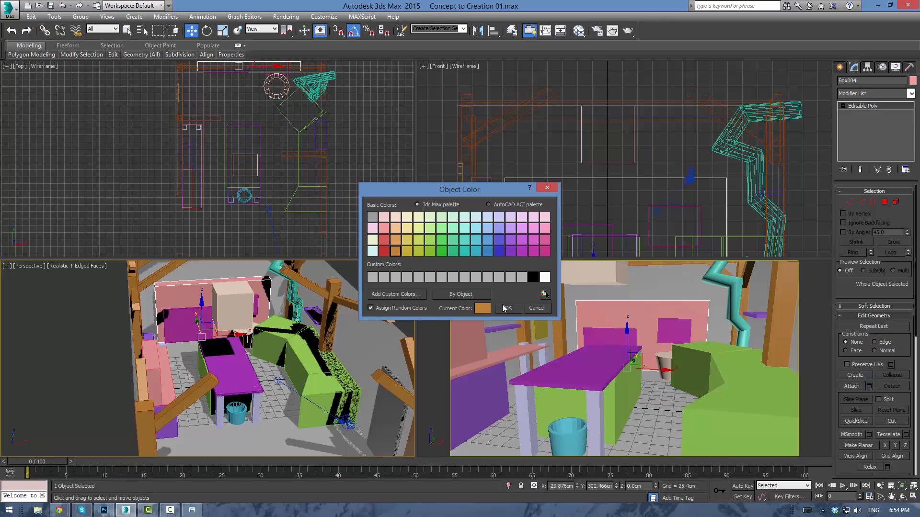
pyautogui.click(508, 308)
# Change the object color of the low magenta box at the back wall to grey
pyautogui.click(191, 316)
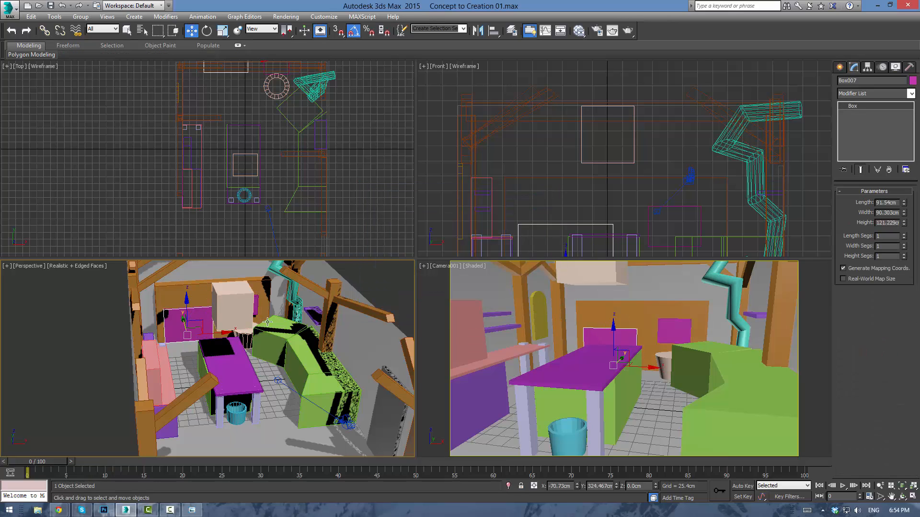
pyautogui.keyDown('alt'); pyautogui.moveTo(265, 322); pyautogui.dragTo(254, 322, button='middle'); pyautogui.keyUp('alt')
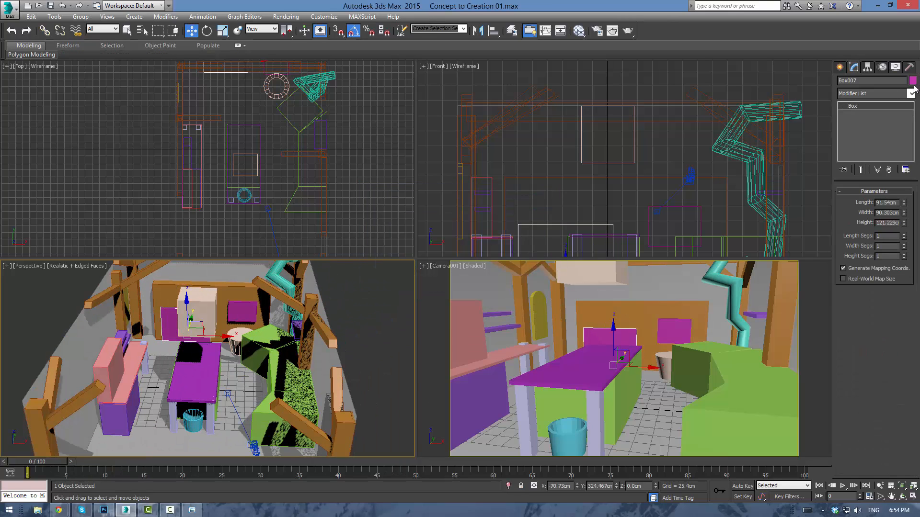
pyautogui.click(913, 80)
pyautogui.click(487, 280)
pyautogui.click(508, 308)
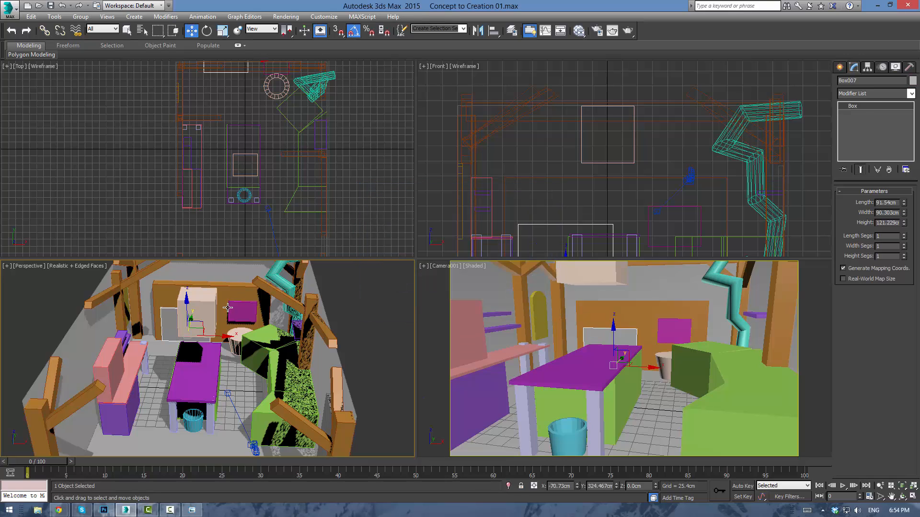
# Change the object color of the small magenta box on the back wall to black
pyautogui.click(229, 308)
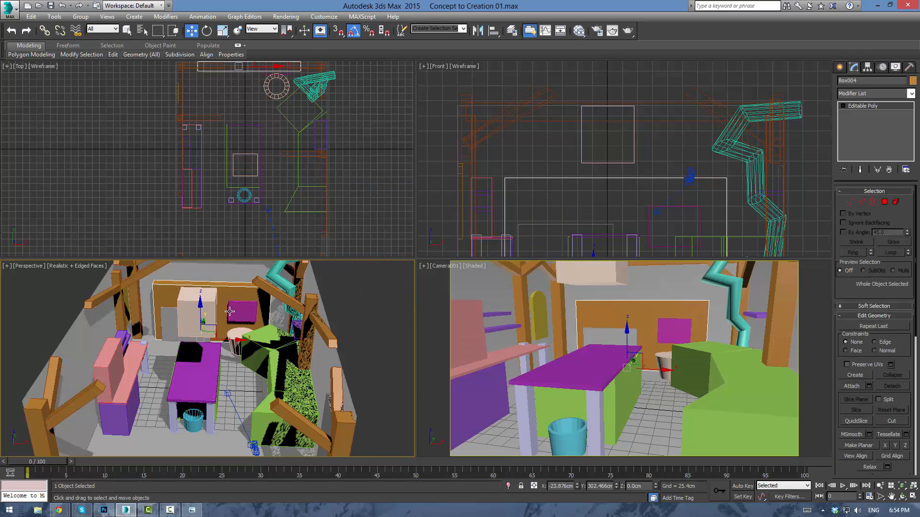
pyautogui.click(913, 80)
pyautogui.click(520, 283)
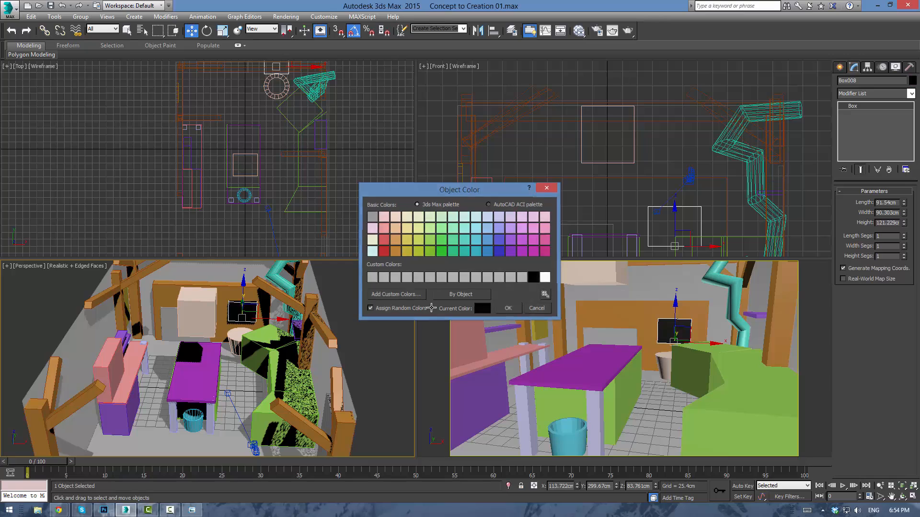
pyautogui.click(508, 308)
pyautogui.click(352, 303)
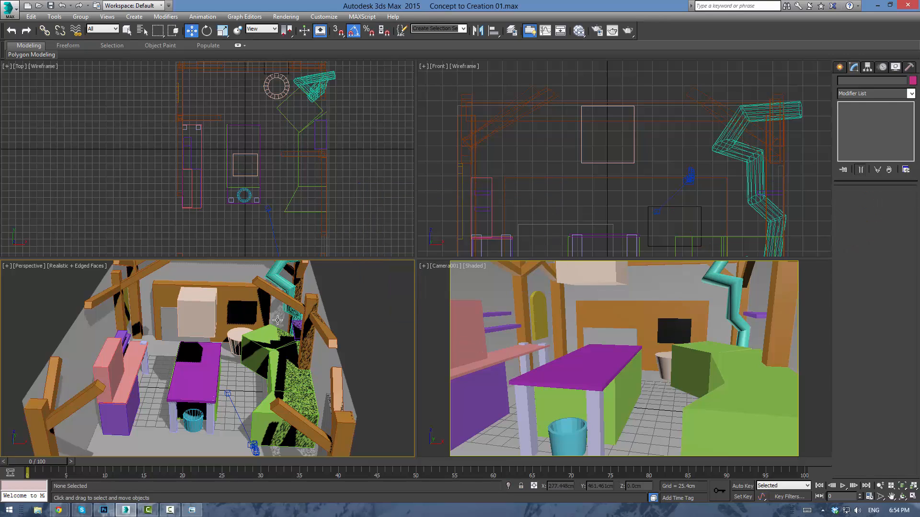
# Change the object color of the long green counter to the brown-orange palette color
pyautogui.click(276, 393)
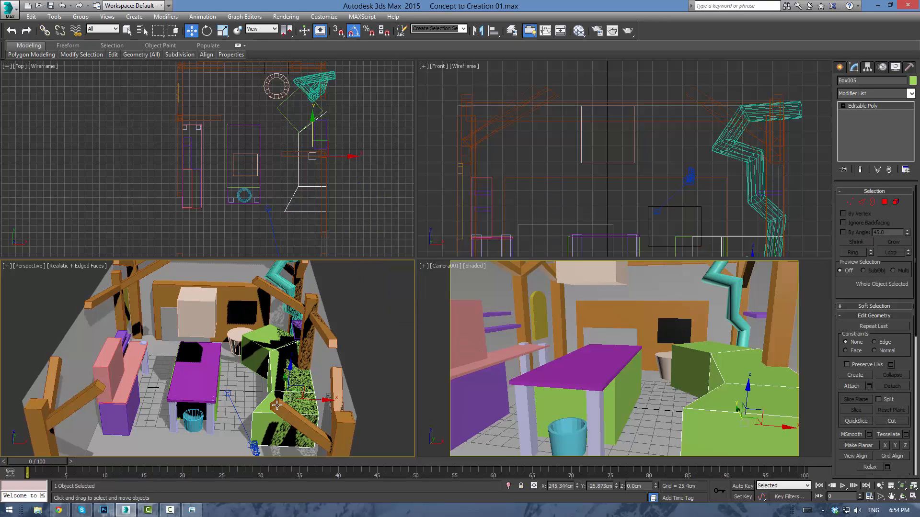
pyautogui.click(913, 81)
pyautogui.click(396, 251)
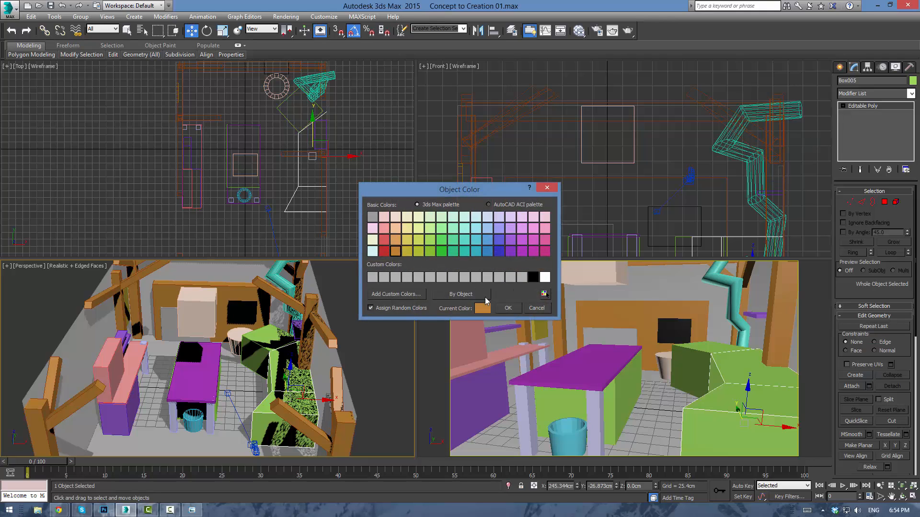
pyautogui.click(507, 308)
# Change the object color of the green corner block beside the counter to pale cream
pyautogui.click(272, 340)
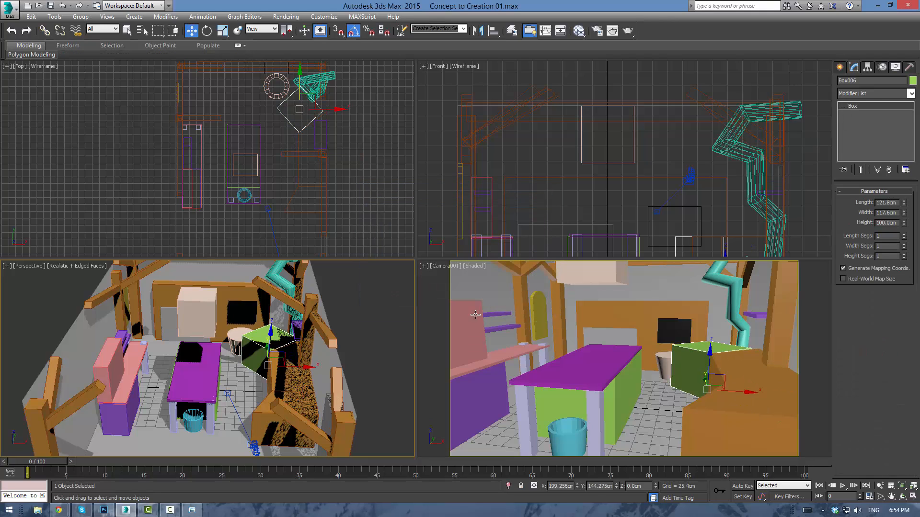
pyautogui.click(913, 80)
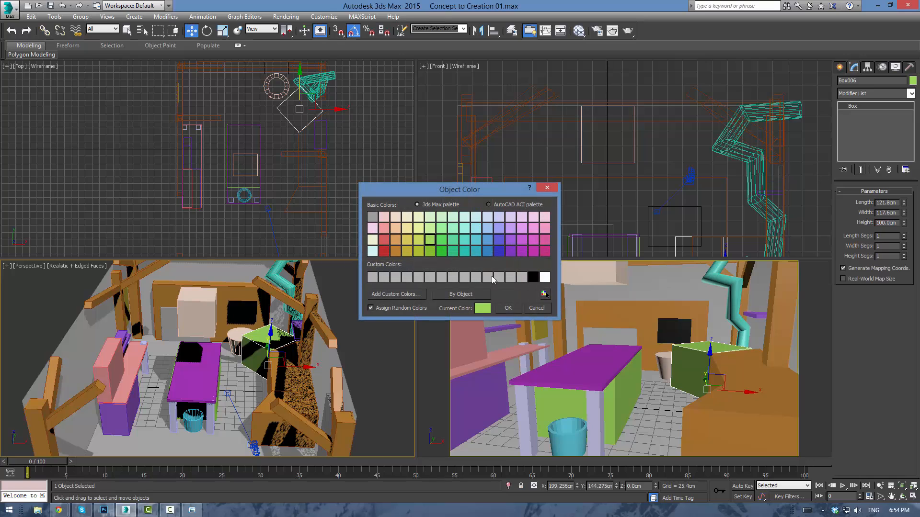
pyautogui.click(545, 278)
pyautogui.click(373, 239)
pyautogui.click(508, 308)
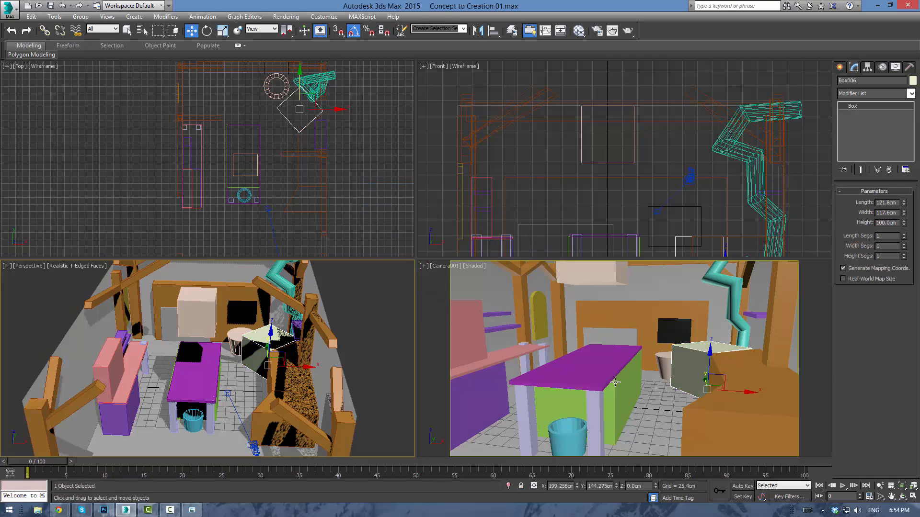
# Change the object color of the green base under the central table to grey
pyautogui.click(615, 383)
pyautogui.click(913, 81)
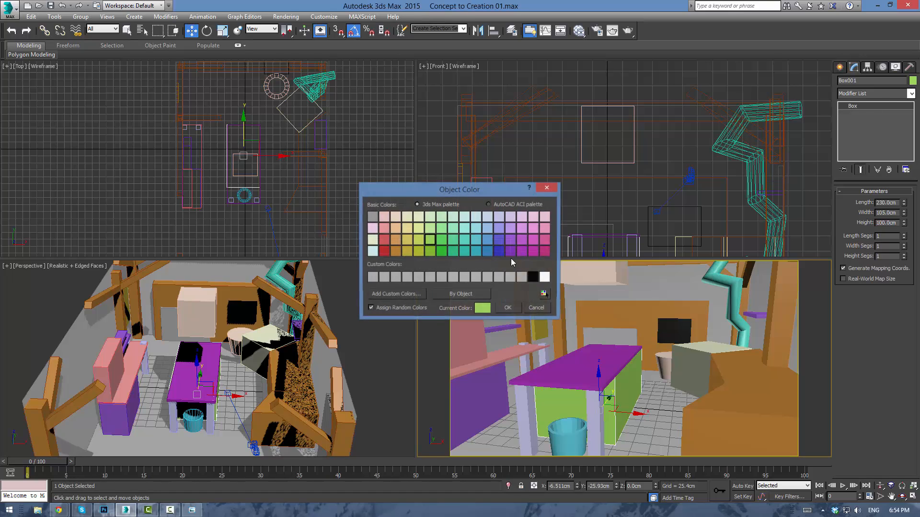
pyautogui.click(508, 308)
# Change the object color of the purple central tabletop to the brown-orange palette color
pyautogui.click(575, 366)
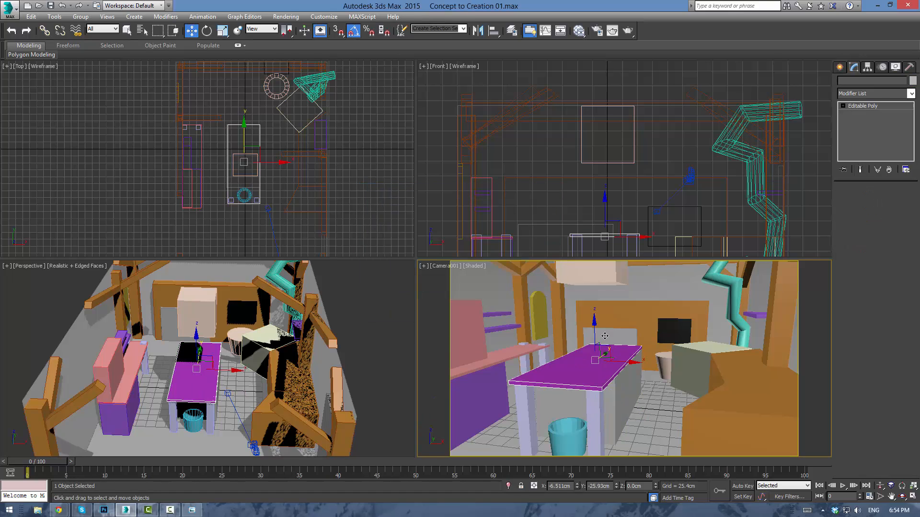
pyautogui.click(912, 81)
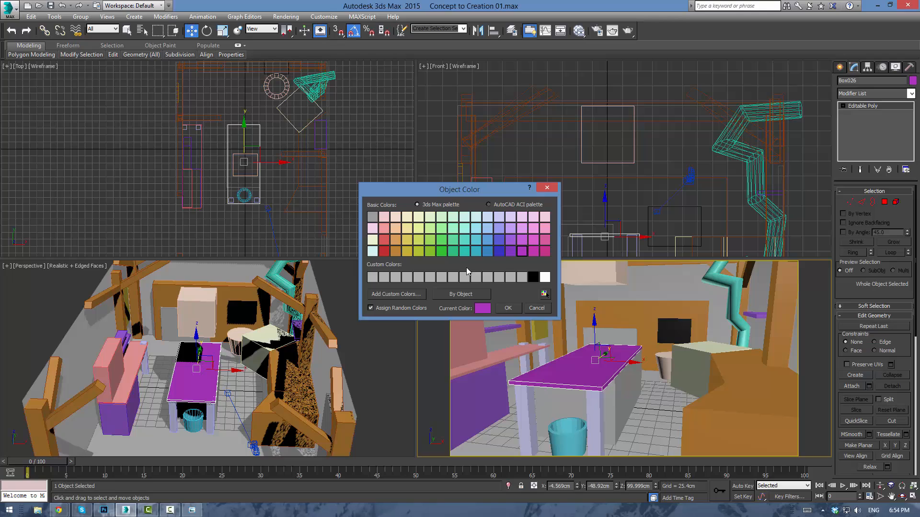
pyautogui.click(396, 251)
pyautogui.click(508, 308)
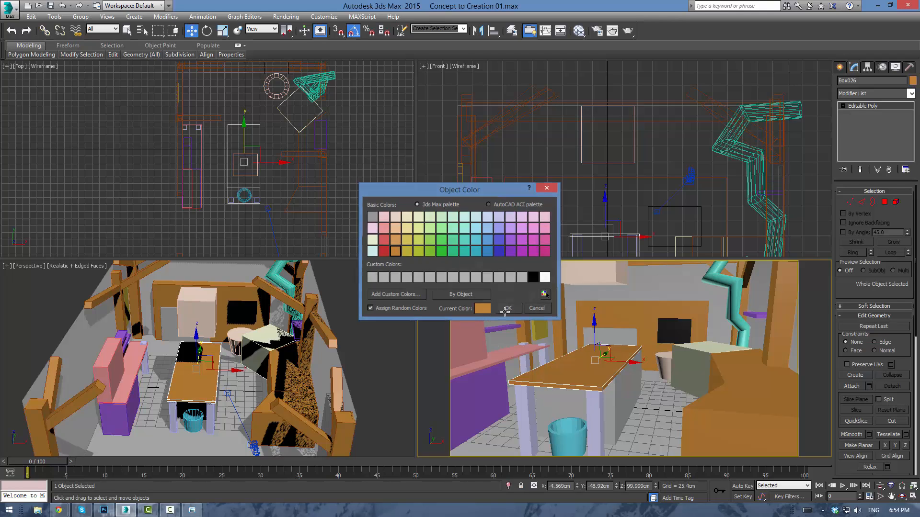
# Change the object color of the table legs, side counter with its cabinet, and the wall shelves on both sides to brown-orange
pyautogui.click(527, 404)
pyautogui.keyDown('ctrl'); pyautogui.click(591, 402); pyautogui.keyUp('ctrl')
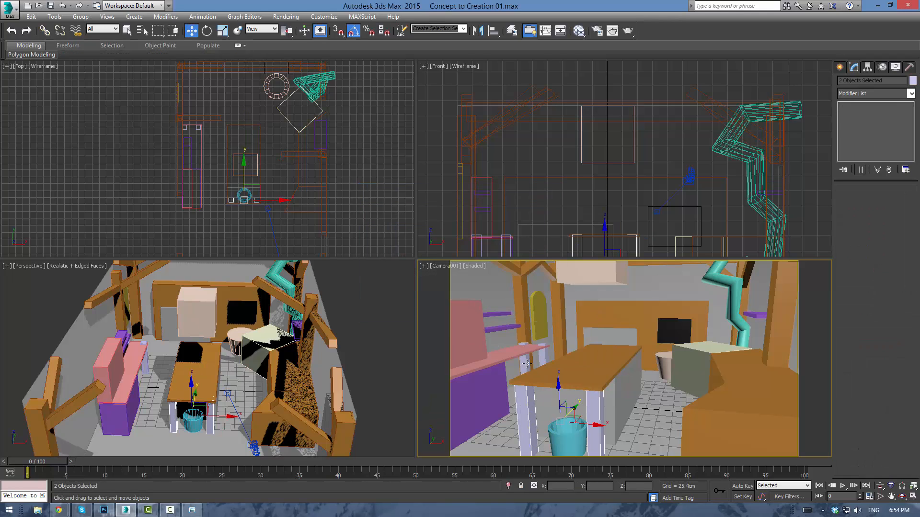
pyautogui.keyDown('ctrl'); pyautogui.click(543, 357); pyautogui.keyUp('ctrl')
pyautogui.keyDown('ctrl'); pyautogui.click(517, 356); pyautogui.keyUp('ctrl')
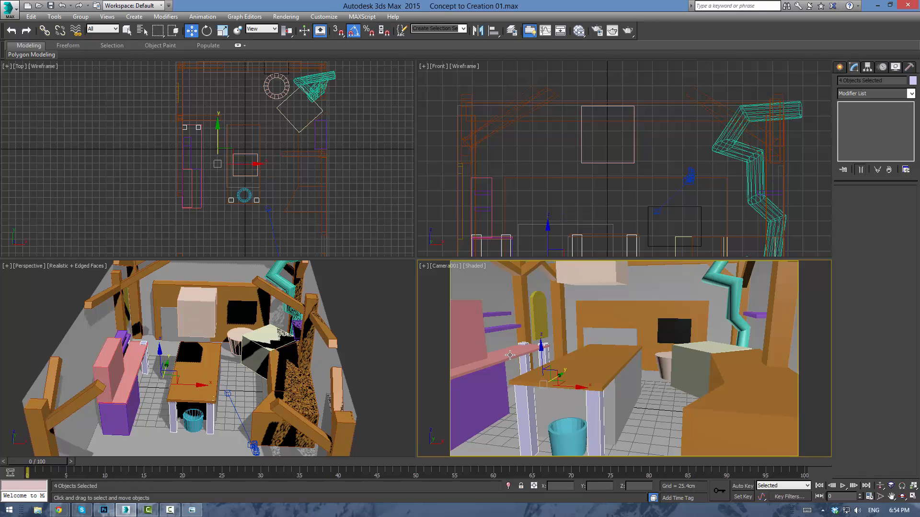
pyautogui.keyDown('ctrl'); pyautogui.click(509, 355); pyautogui.keyUp('ctrl')
pyautogui.keyDown('ctrl'); pyautogui.click(488, 377); pyautogui.keyUp('ctrl')
pyautogui.keyDown('ctrl'); pyautogui.click(470, 349); pyautogui.keyUp('ctrl')
pyautogui.keyDown('ctrl'); pyautogui.click(496, 327); pyautogui.keyUp('ctrl')
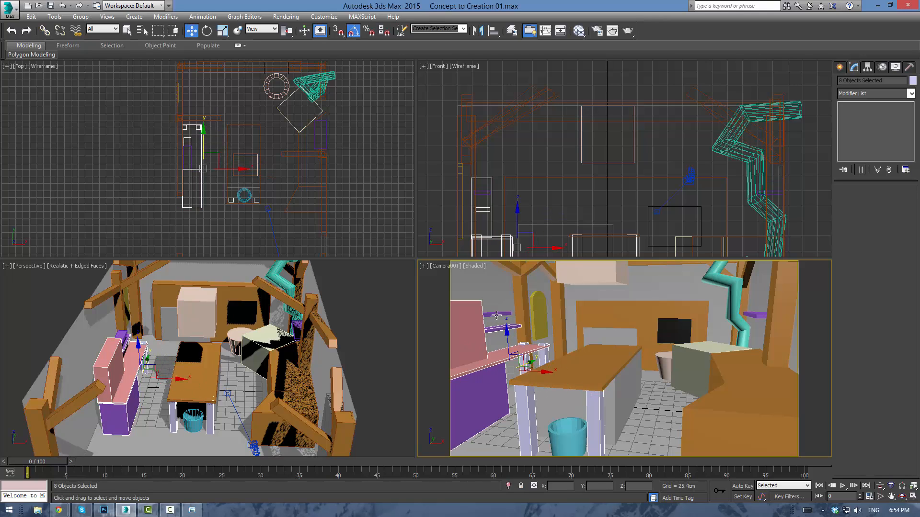
pyautogui.keyDown('ctrl'); pyautogui.click(497, 314); pyautogui.keyUp('ctrl')
pyautogui.keyDown('ctrl'); pyautogui.click(750, 315); pyautogui.keyUp('ctrl')
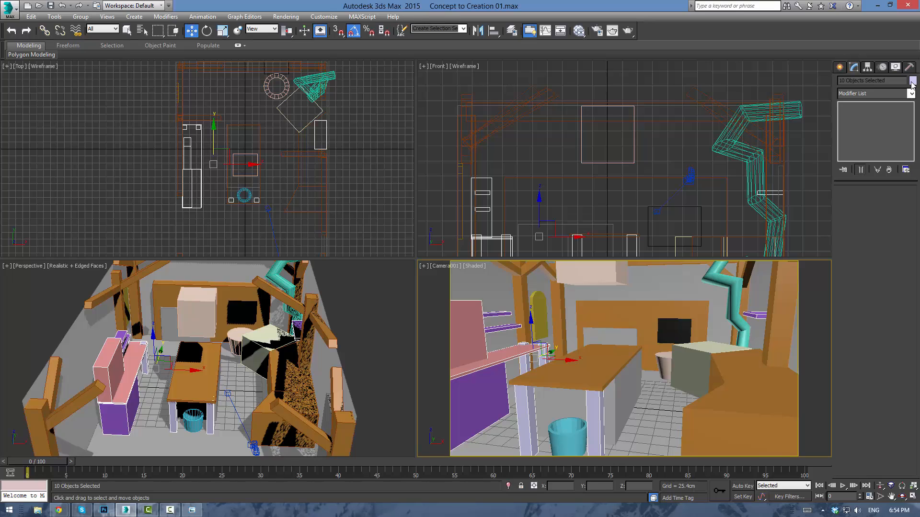
pyautogui.click(912, 81)
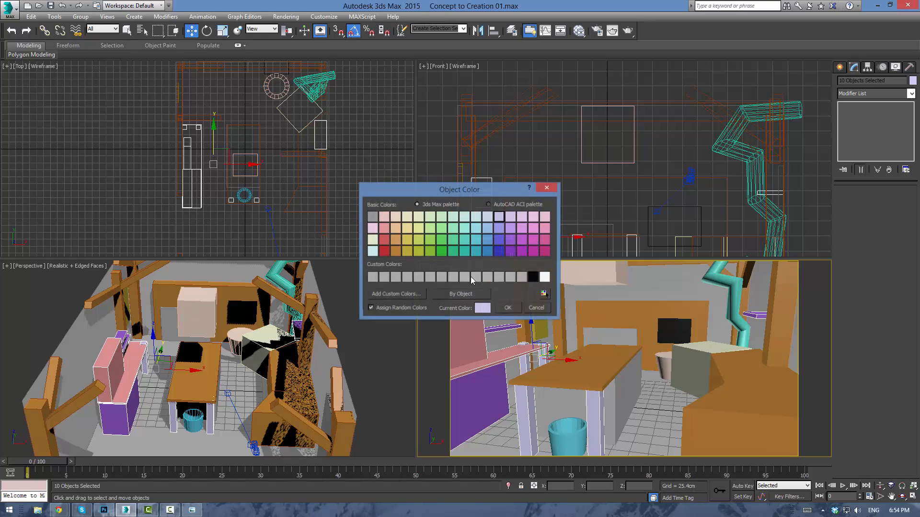
pyautogui.click(512, 310)
# Change the object color of the yellow arched window to light blue
pyautogui.click(537, 309)
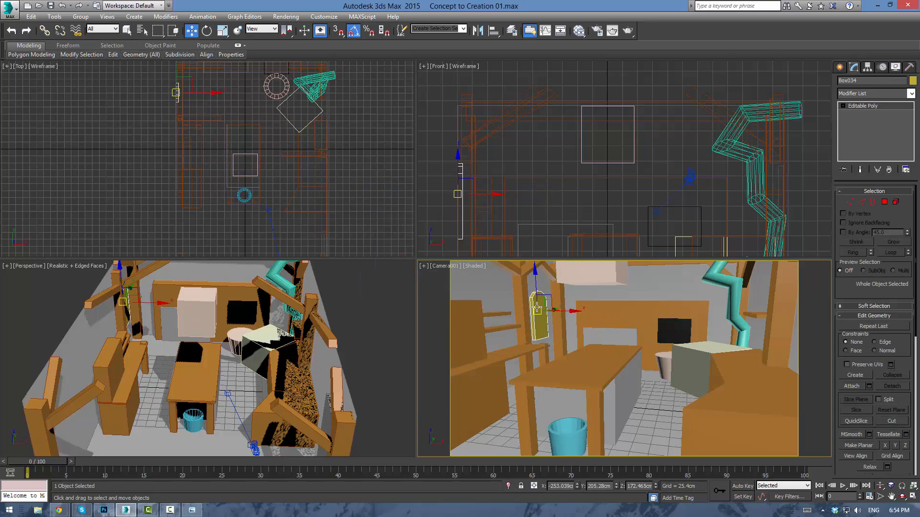
pyautogui.click(912, 81)
pyautogui.click(476, 228)
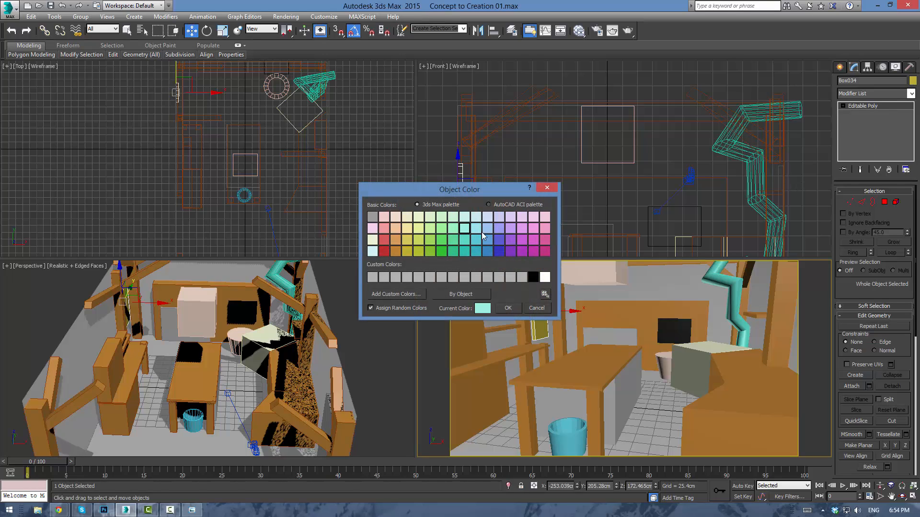
pyautogui.click(508, 308)
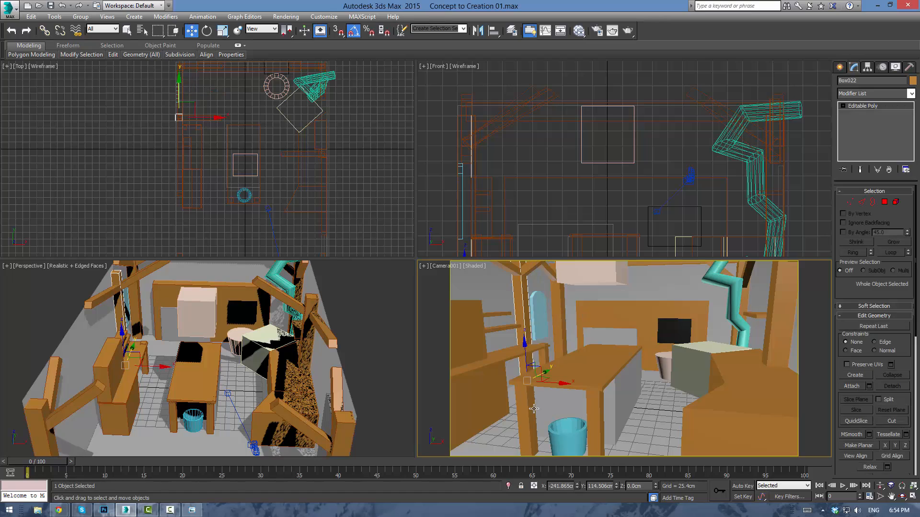
# Change the object color of the blue bucket by the central table to brown-orange
pyautogui.click(561, 437)
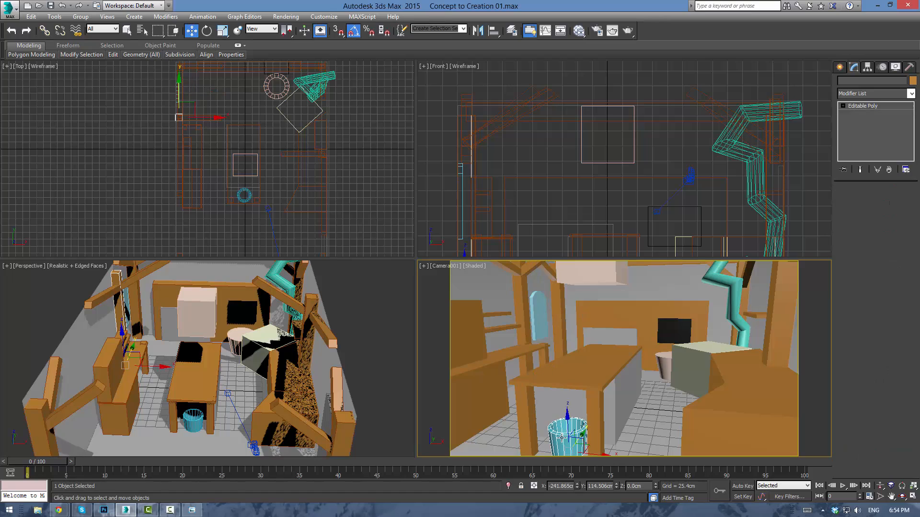
pyautogui.click(912, 81)
pyautogui.click(395, 251)
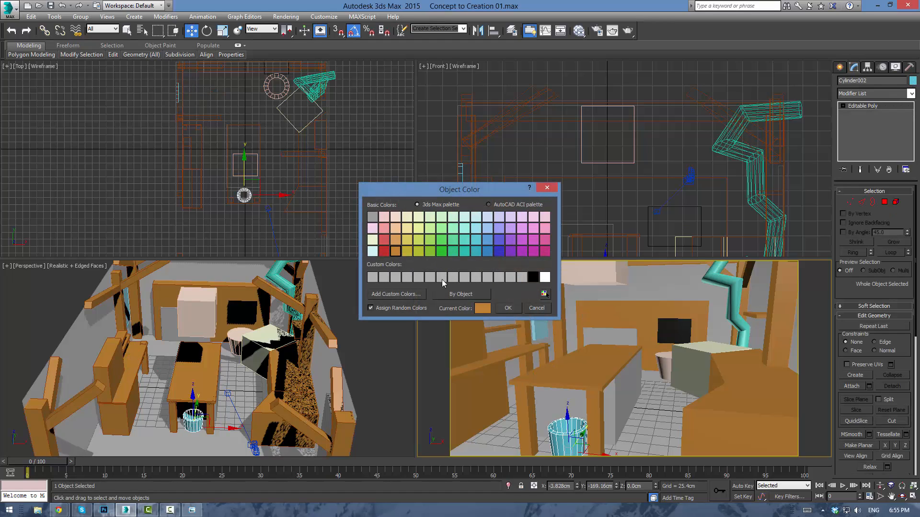
pyautogui.click(508, 308)
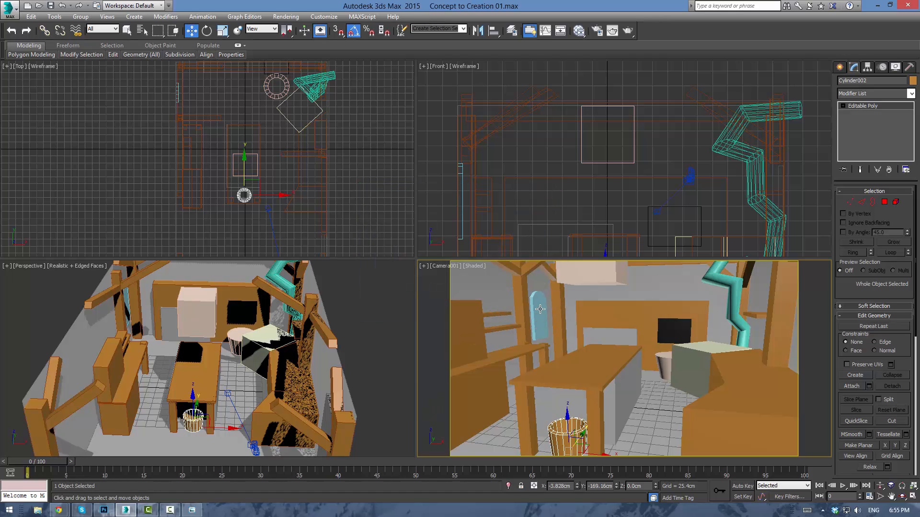
# Change the object color of the bent teal pipe to the light red palette color
pyautogui.click(735, 274)
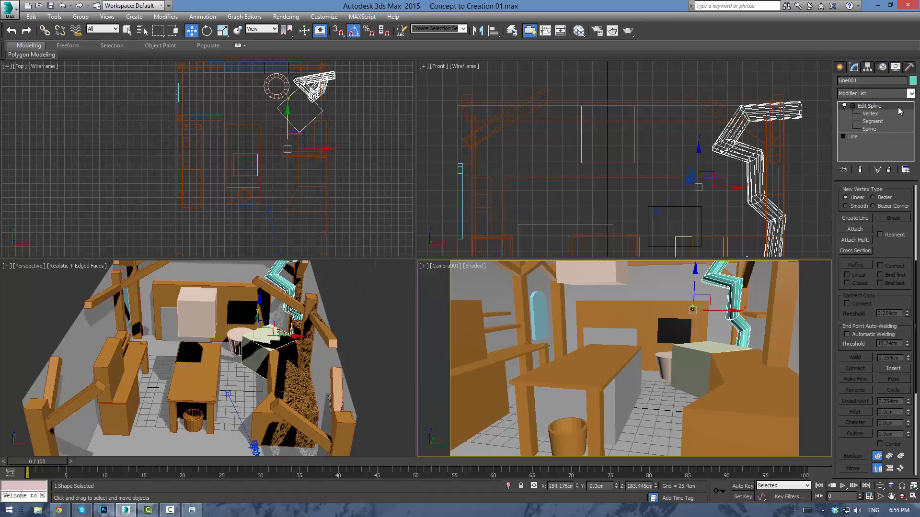
pyautogui.click(912, 82)
pyautogui.click(385, 227)
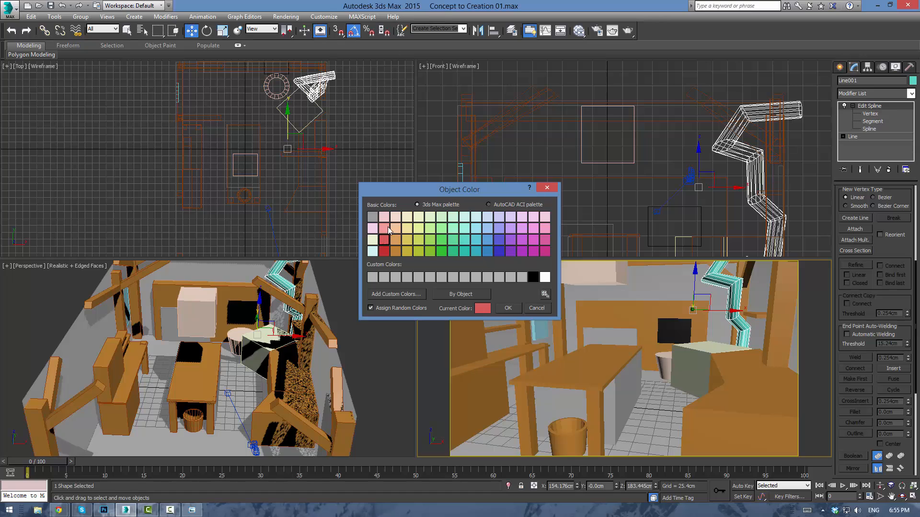
pyautogui.click(507, 308)
# Make the grey base under the central table an editable poly and move its front-end vertices slightly inward
pyautogui.click(554, 320)
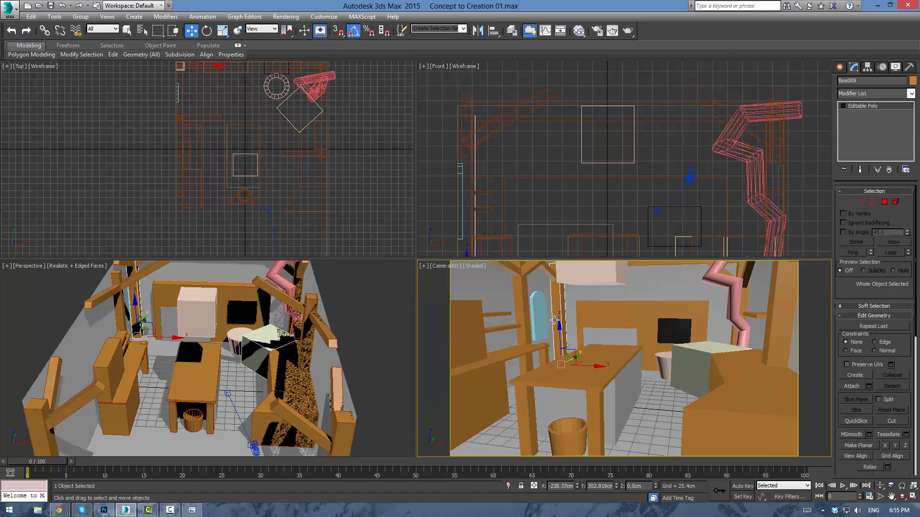
pyautogui.click(585, 267)
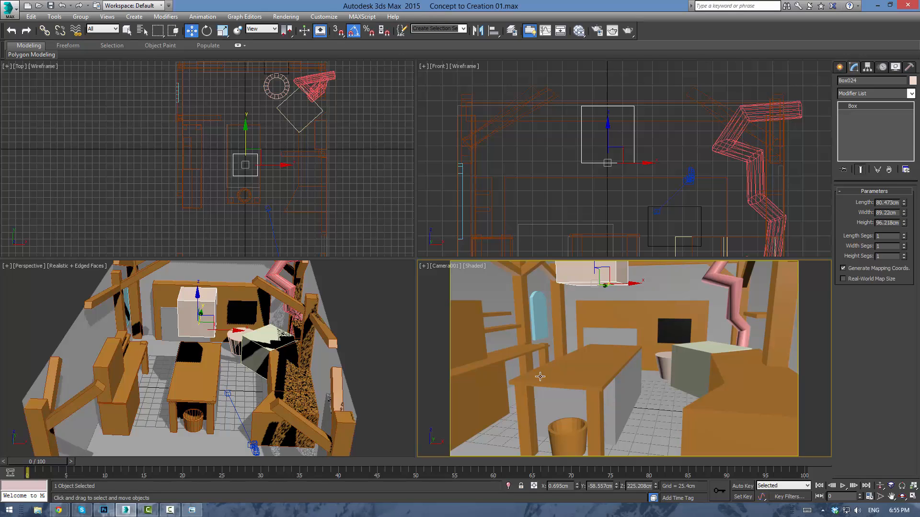
pyautogui.click(546, 406)
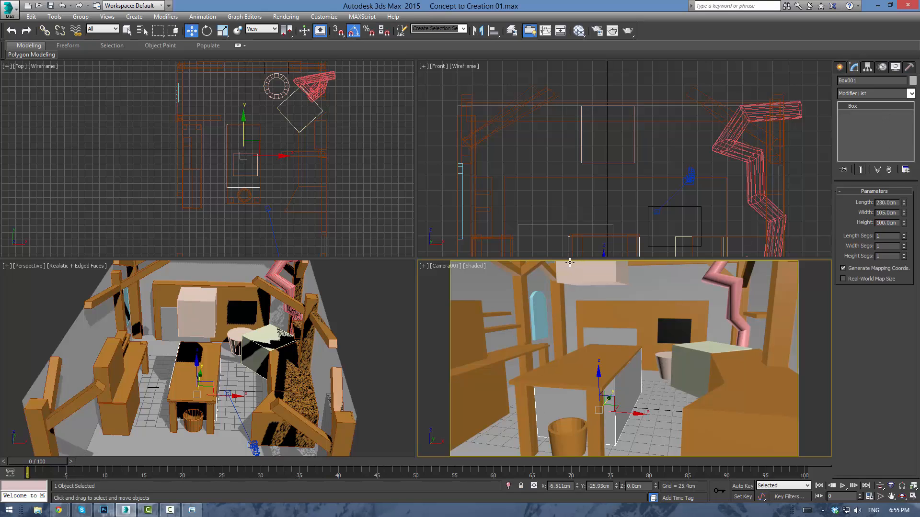
pyautogui.scroll(2, 230, 167)
pyautogui.press('1')
pyautogui.moveTo(192, 190); pyautogui.dragTo(267, 206)
pyautogui.moveTo(245, 168); pyautogui.dragTo(244, 166)
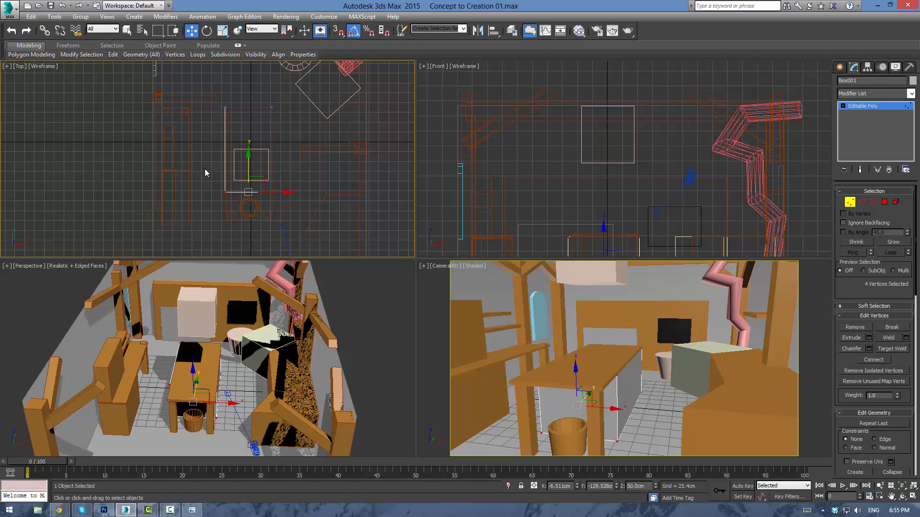
pyautogui.click(111, 202)
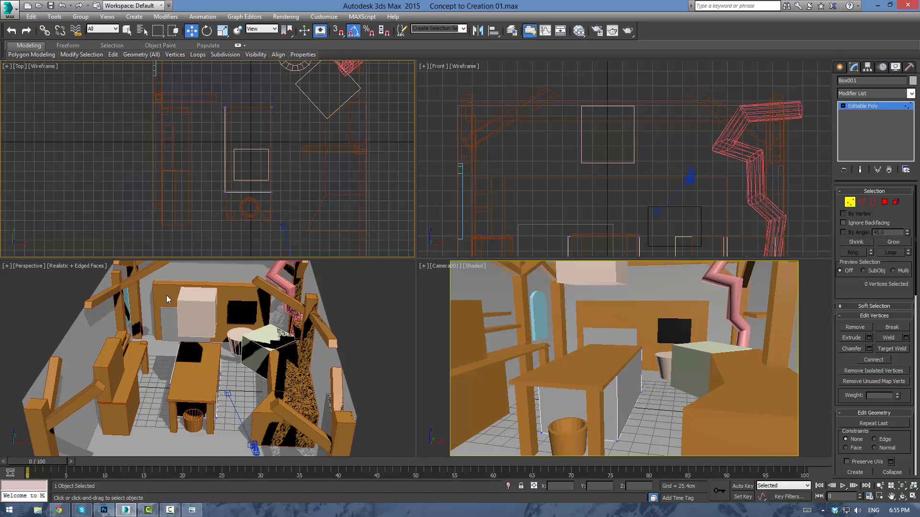
pyautogui.click(853, 108)
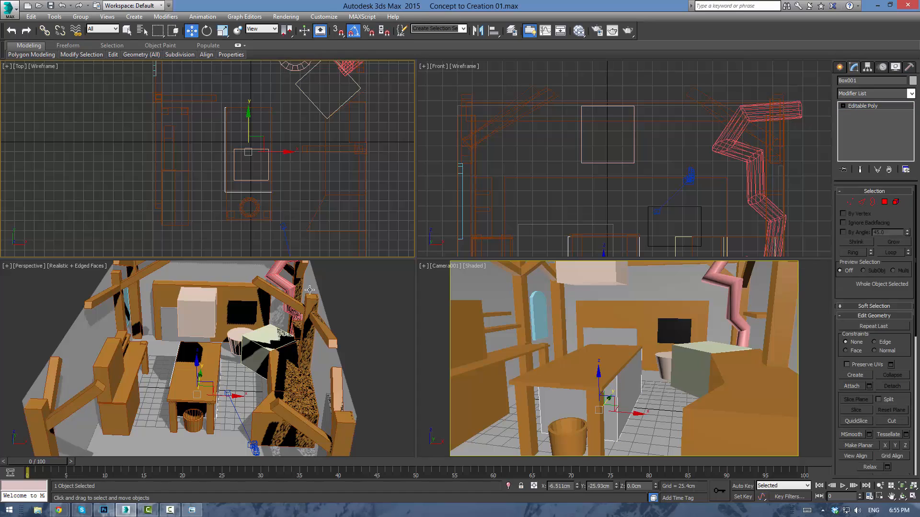
# Make the grey box on the back wall an editable poly and inset its front face to form a border
pyautogui.click(227, 324)
pyautogui.scroll(3, 315, 411)
pyautogui.moveTo(228, 329); pyautogui.dragTo(265, 337, button='middle')
pyautogui.click(206, 341)
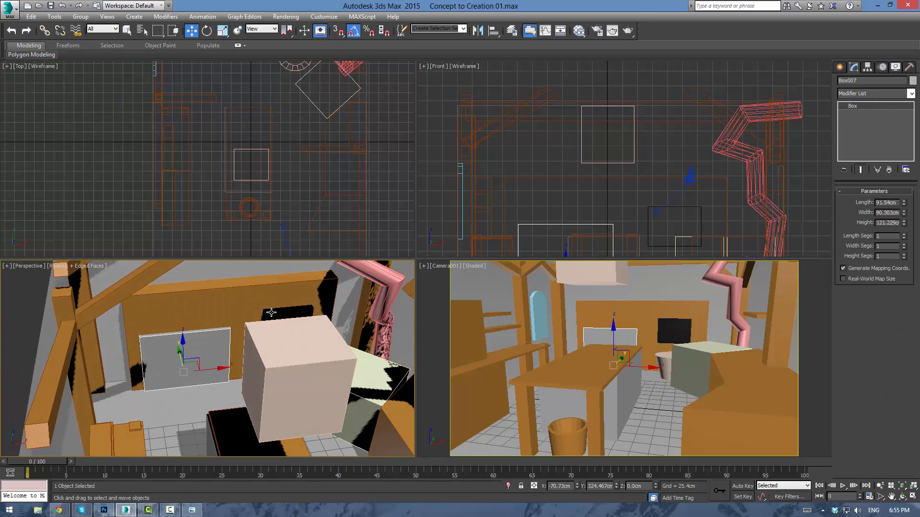
pyautogui.click(532, 241)
pyautogui.click(885, 202)
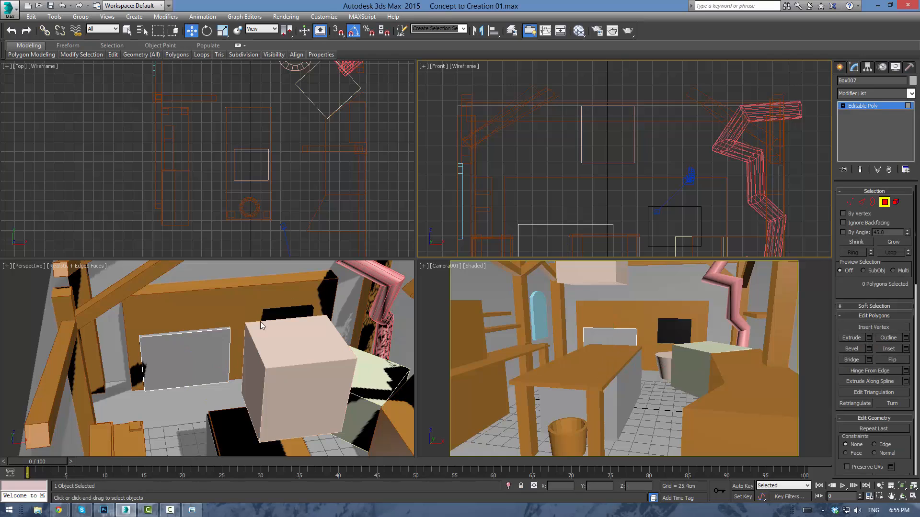
pyautogui.click(220, 338)
pyautogui.click(894, 350)
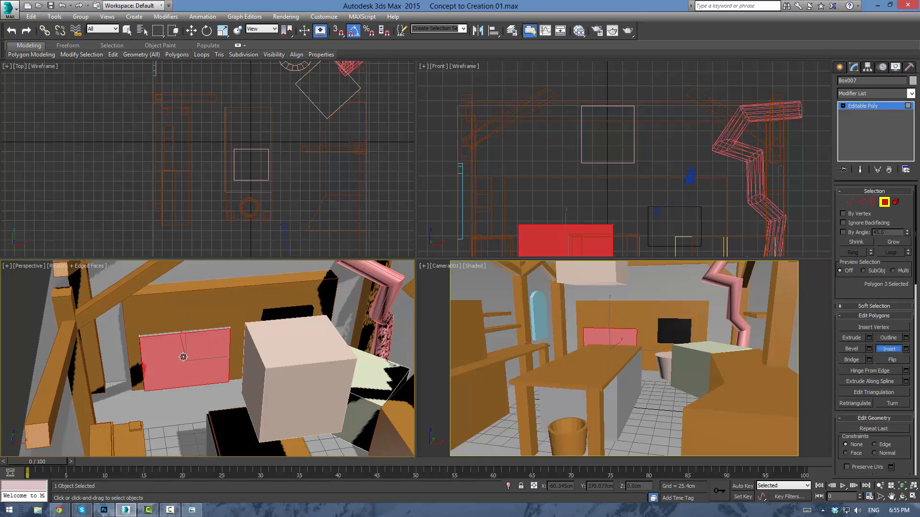
pyautogui.moveTo(183, 357); pyautogui.dragTo(180, 364)
# Lower the bottom edge of the inset face to the floor and extrude the face inward past the wooden back panel
pyautogui.press('2')
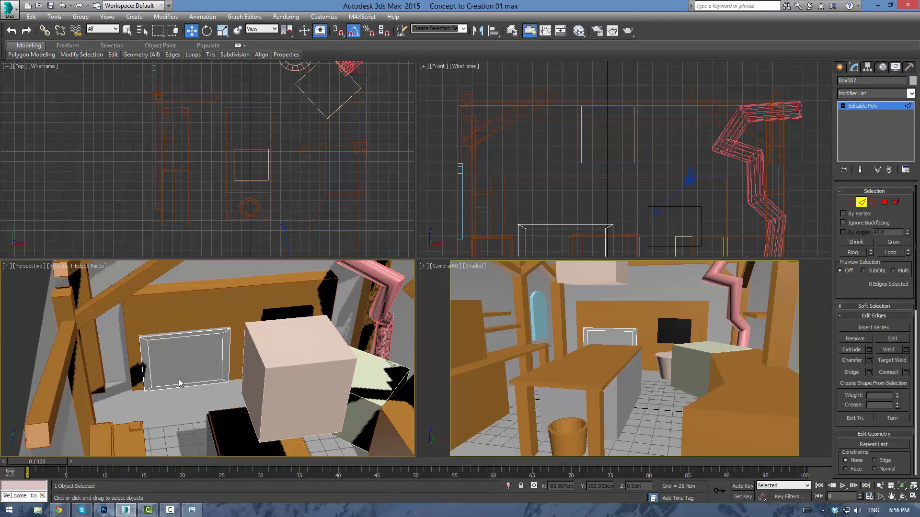
pyautogui.click(176, 384)
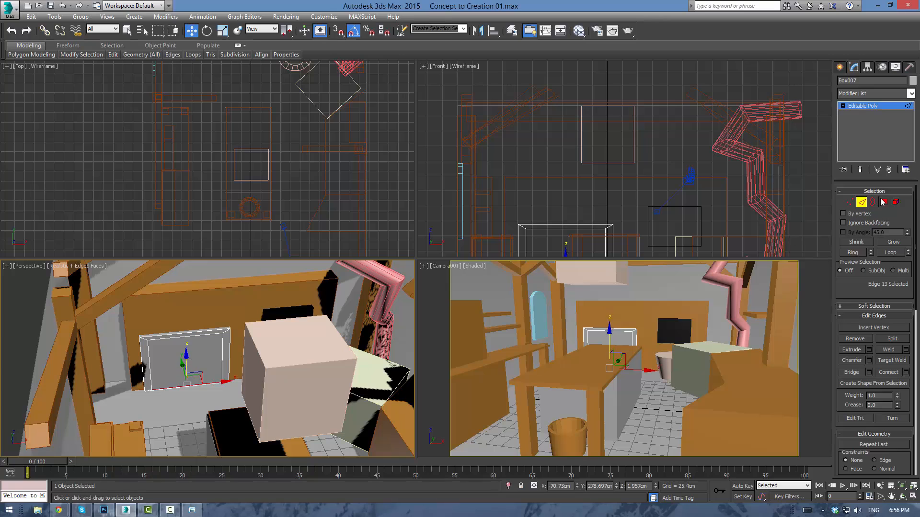
pyautogui.press('4')
pyautogui.click(851, 338)
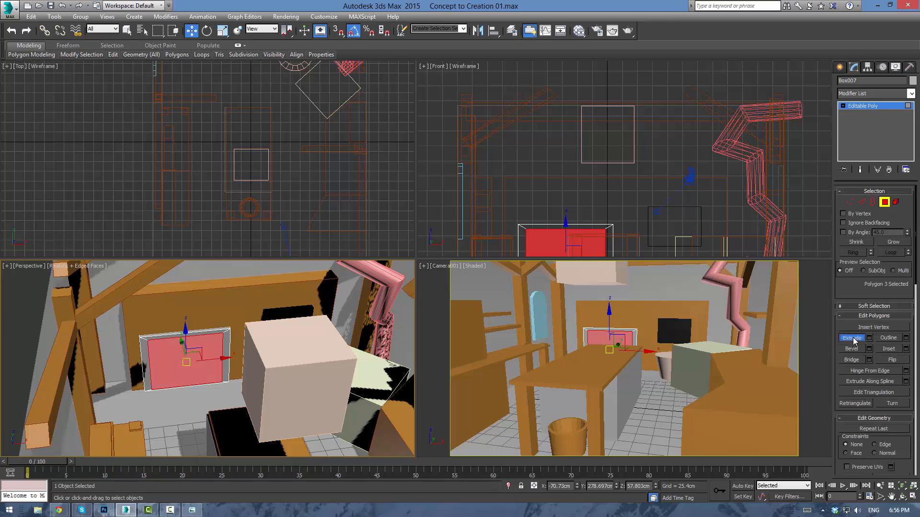
pyautogui.moveTo(185, 369)
pyautogui.mouseDown()
pyautogui.moveTo(181, 397)
pyautogui.moveTo(192, 343)
pyautogui.moveTo(184, 387)
pyautogui.mouseUp()
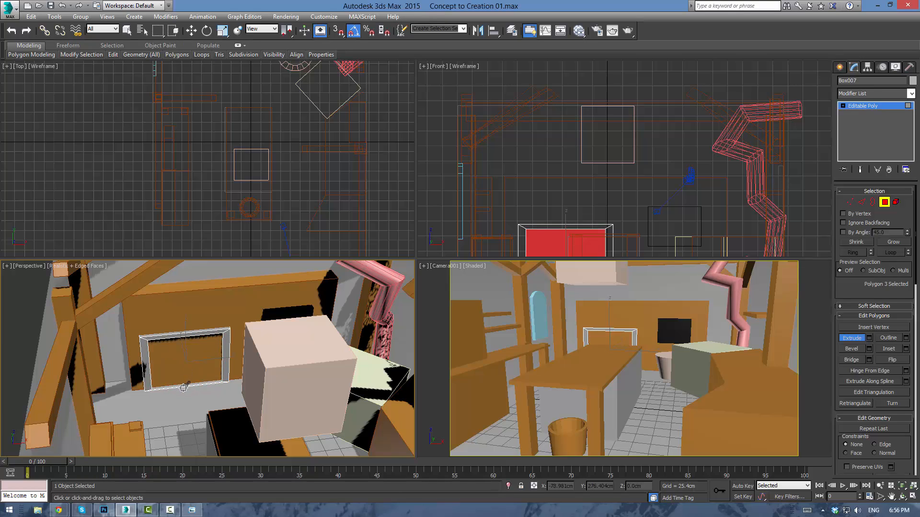
pyautogui.press('w')
pyautogui.click(205, 331)
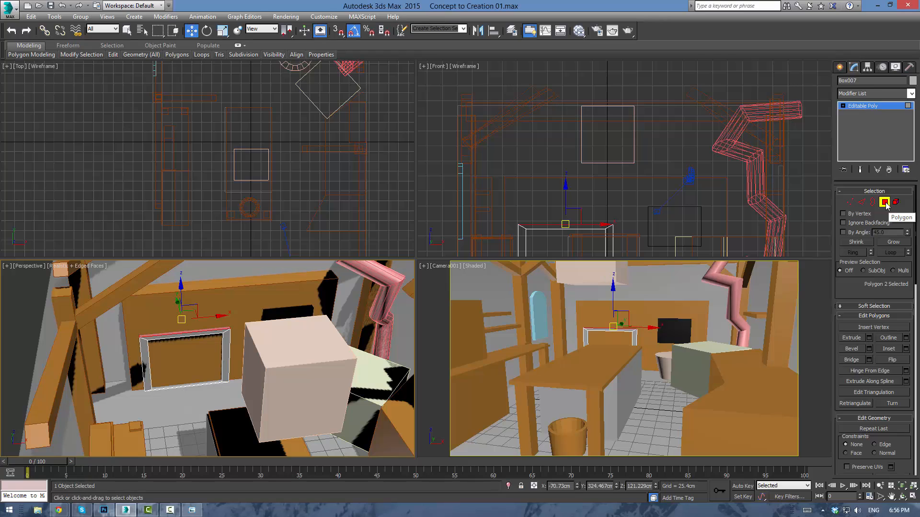
pyautogui.click(861, 202)
pyautogui.click(861, 107)
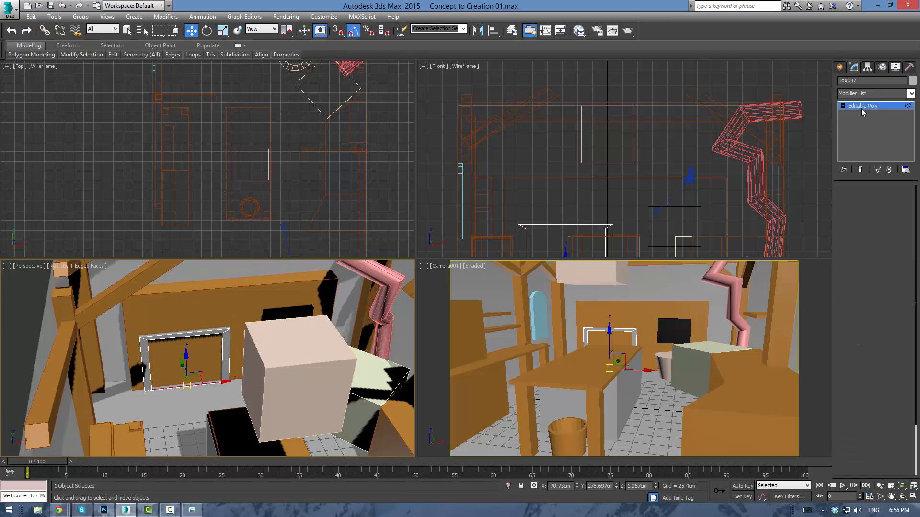
# Connect the horizontal edges of the wooden back wall panel with two vertical segments
pyautogui.click(311, 309)
pyautogui.click(263, 282)
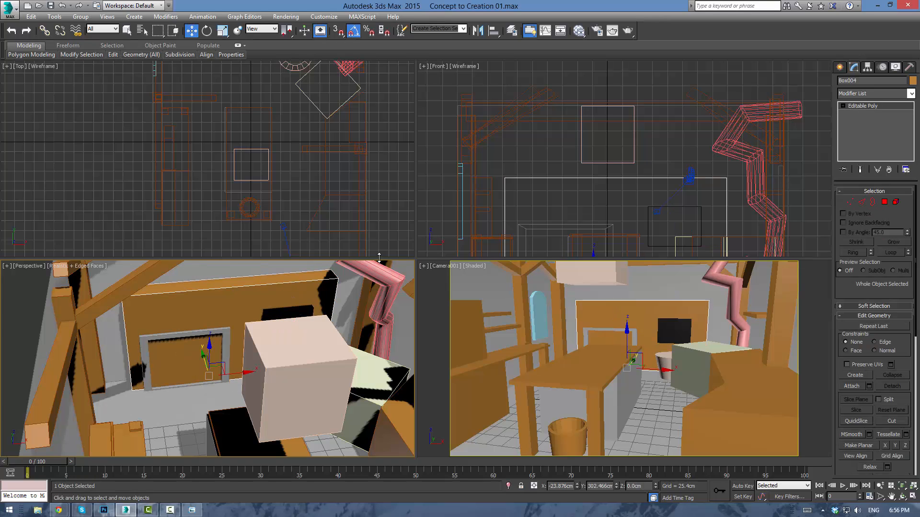
pyautogui.click(861, 202)
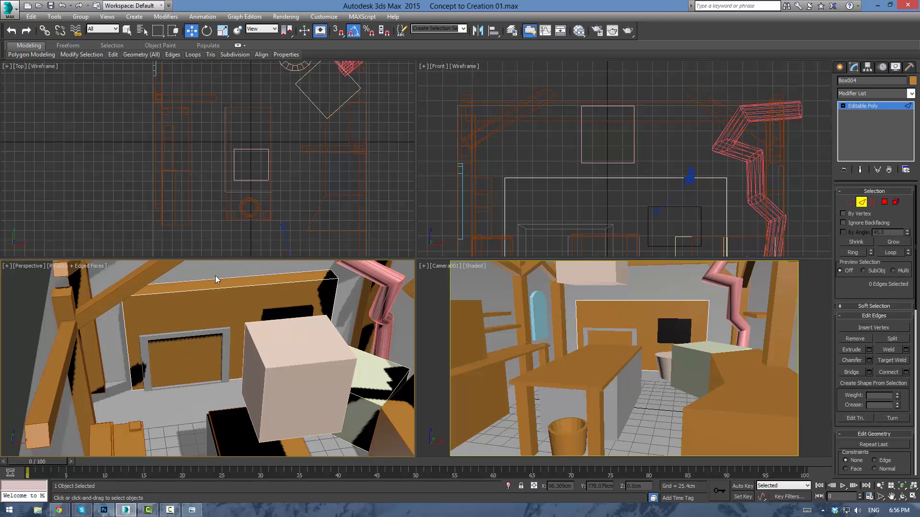
pyautogui.moveTo(236, 415); pyautogui.dragTo(237, 416)
pyautogui.click(906, 373)
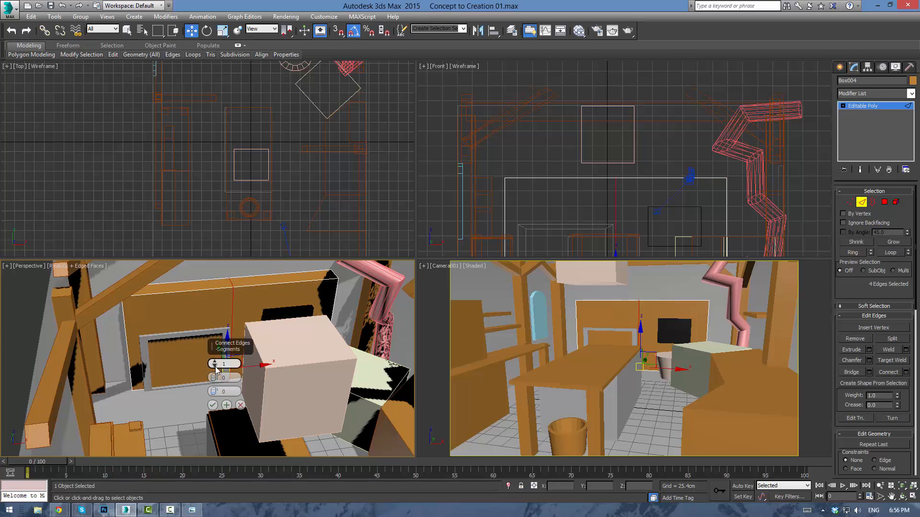
pyautogui.moveTo(213, 360); pyautogui.dragTo(213, 356)
pyautogui.click(212, 405)
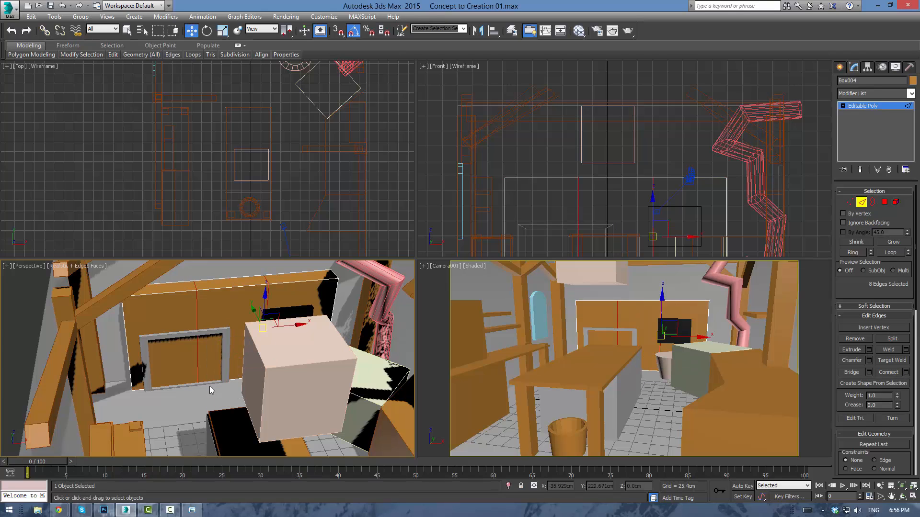
# Move the wooden back panel's two vertical edge lines to line up with the left and right sides of the grey frame
pyautogui.press('1')
pyautogui.moveTo(174, 270); pyautogui.dragTo(308, 448)
pyautogui.moveTo(506, 139); pyautogui.dragTo(467, 52, button='middle')
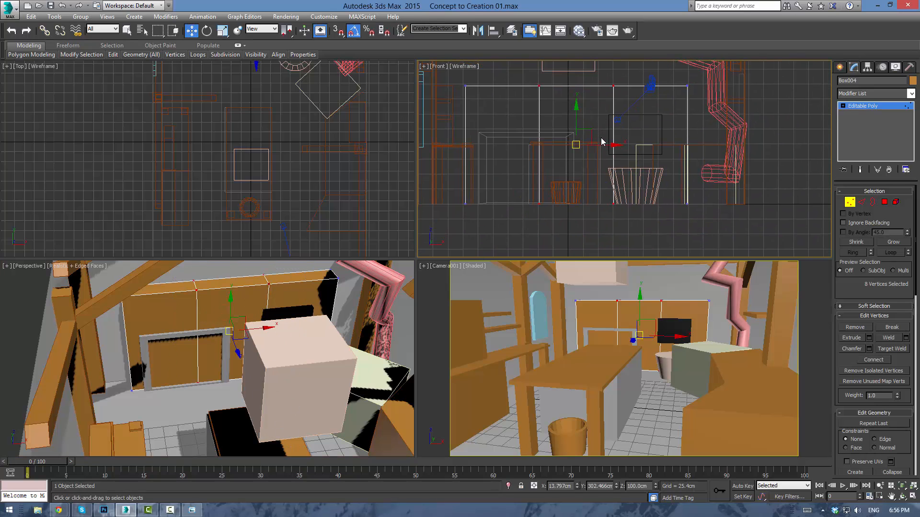
pyautogui.moveTo(601, 144); pyautogui.dragTo(546, 143)
pyautogui.moveTo(542, 77); pyautogui.dragTo(578, 213)
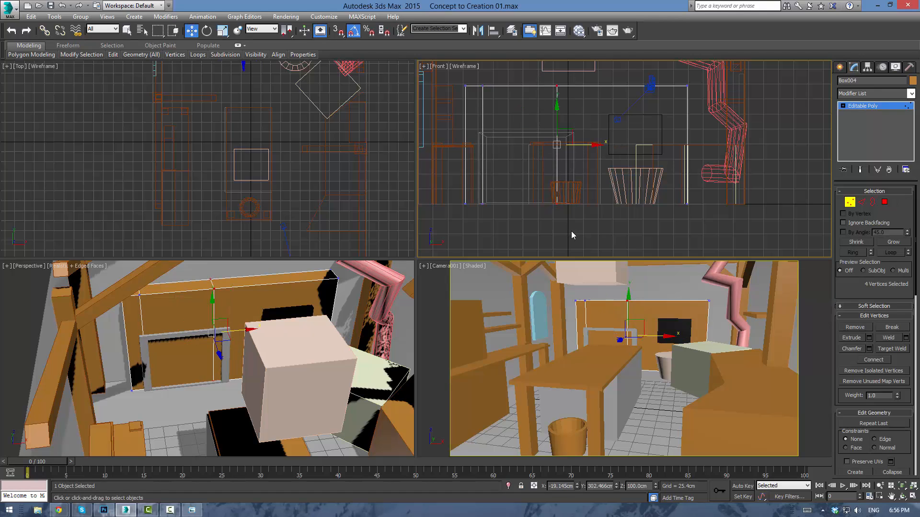
pyautogui.moveTo(587, 144); pyautogui.dragTo(600, 144)
pyautogui.moveTo(595, 135); pyautogui.dragTo(612, 166, button='middle')
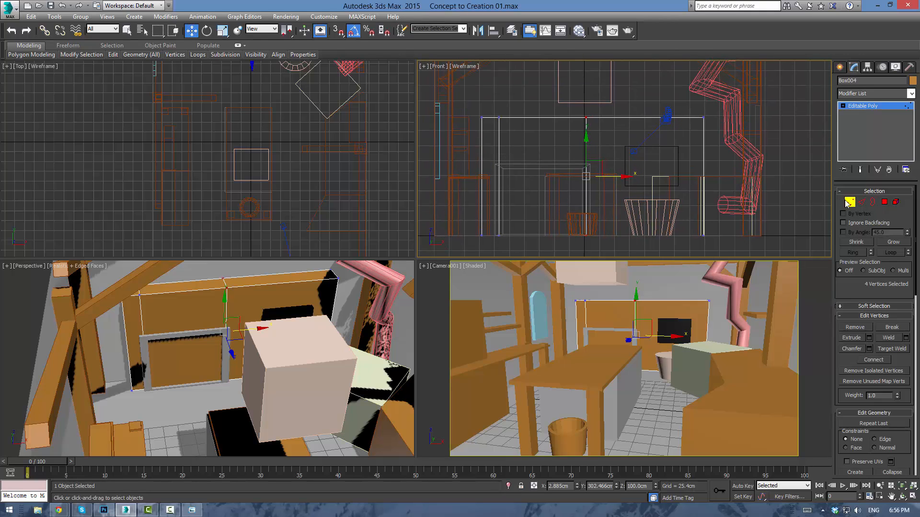
# Connect the back panel's vertical edges with one horizontal segment and raise it to the top of the grey frame
pyautogui.click(861, 202)
pyautogui.moveTo(769, 188); pyautogui.dragTo(769, 189)
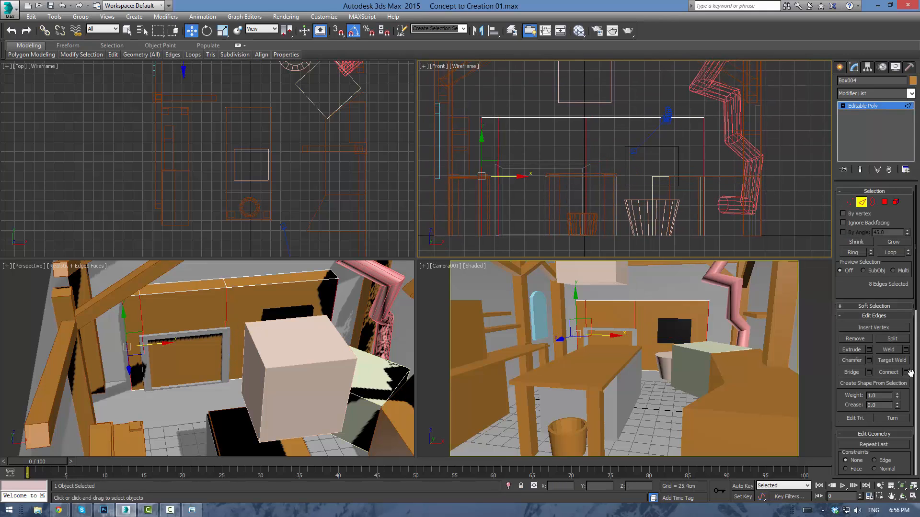
pyautogui.click(905, 372)
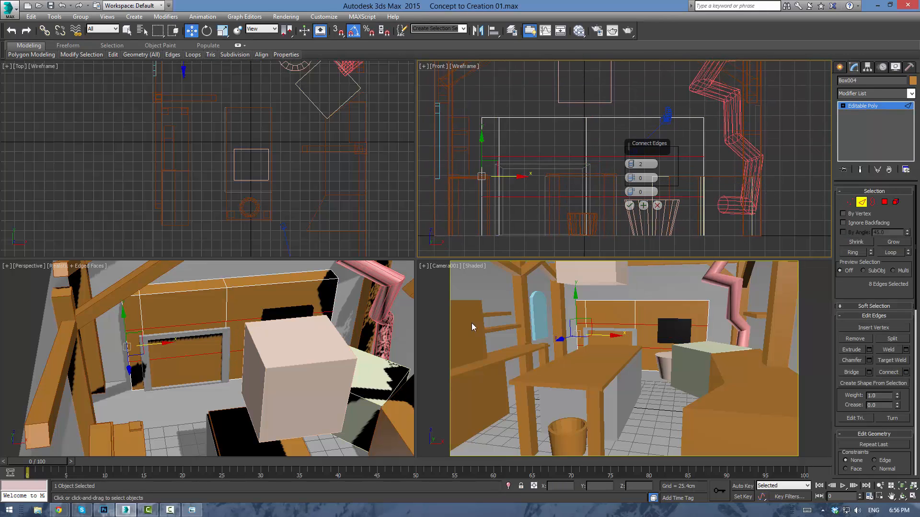
pyautogui.click(631, 167)
pyautogui.click(630, 205)
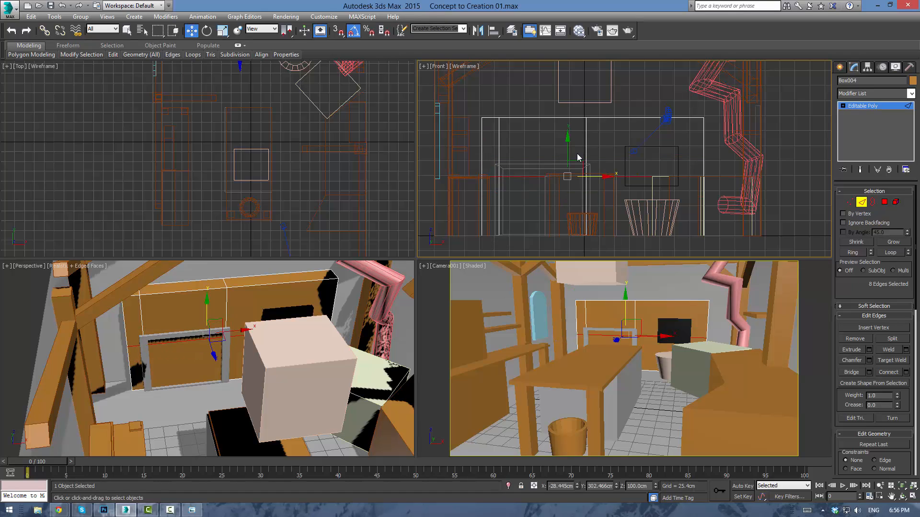
pyautogui.moveTo(569, 150); pyautogui.dragTo(569, 140)
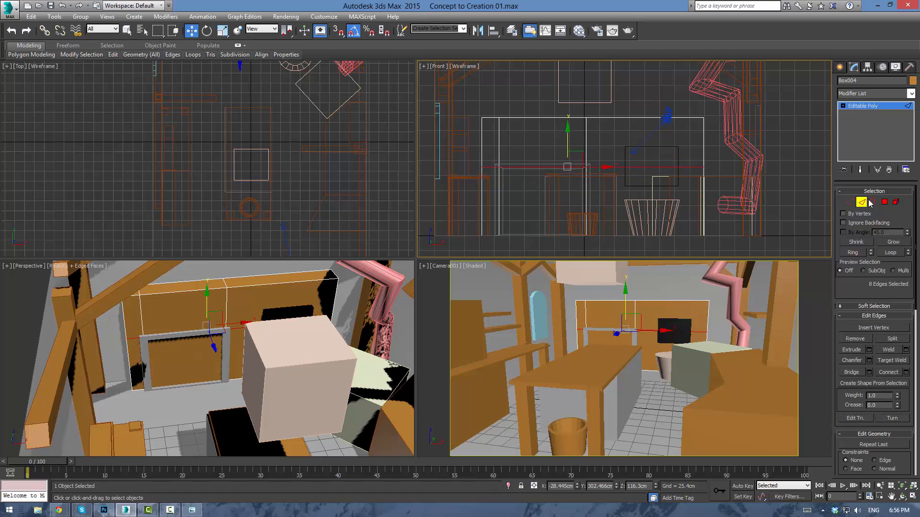
# Delete the wooden panel's polygon inside the grey frame to open up the recess
pyautogui.click(885, 202)
pyautogui.click(512, 202)
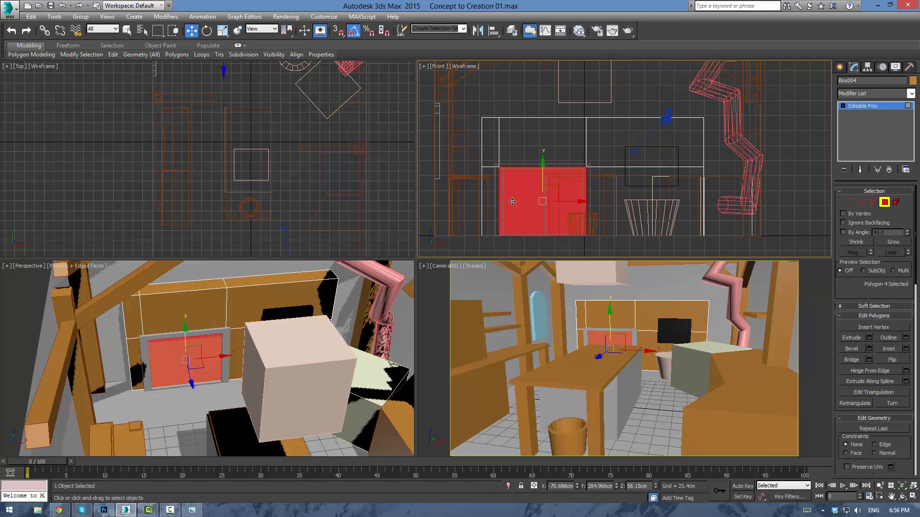
pyautogui.press('Delete')
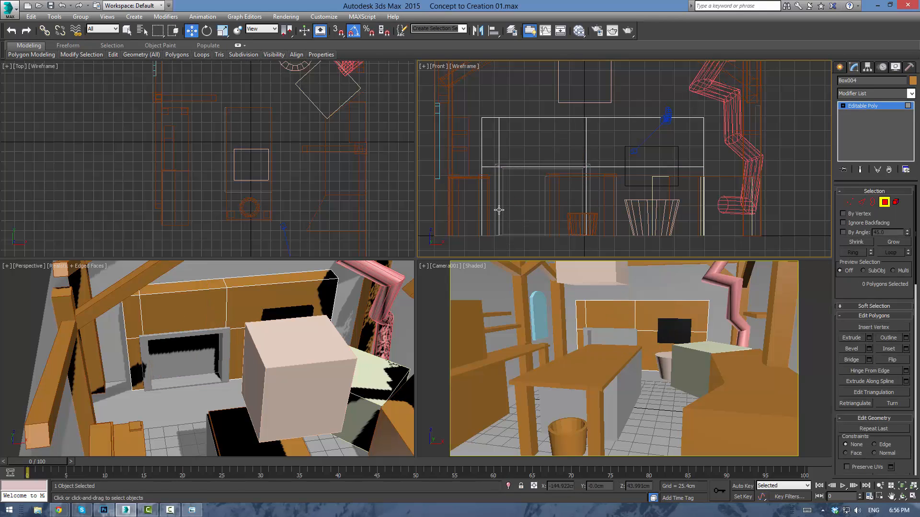
pyautogui.click(872, 105)
# Create a sphere with a radius of about 52 cm on the floor at the recess opening in the back wall
pyautogui.click(203, 273)
pyautogui.moveTo(248, 312); pyautogui.dragTo(306, 334, button='middle')
pyautogui.scroll(3, 305, 335)
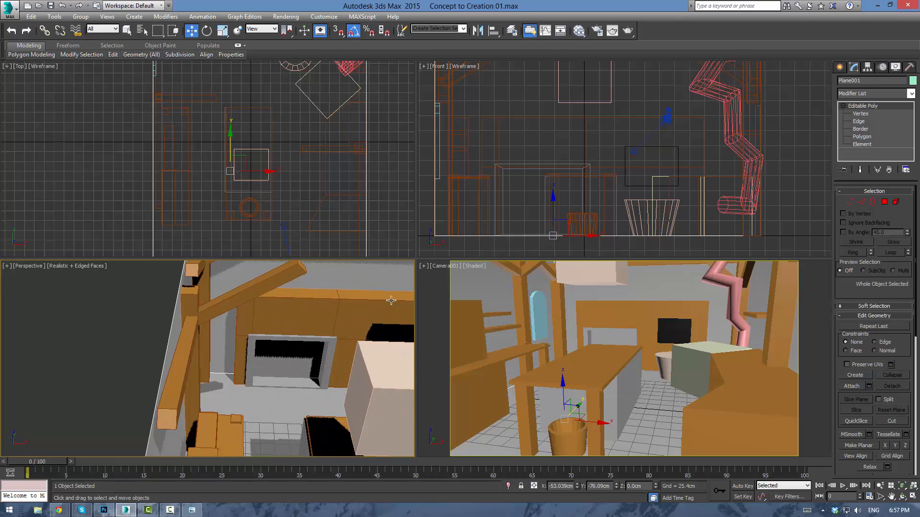
pyautogui.click(839, 67)
pyautogui.click(857, 138)
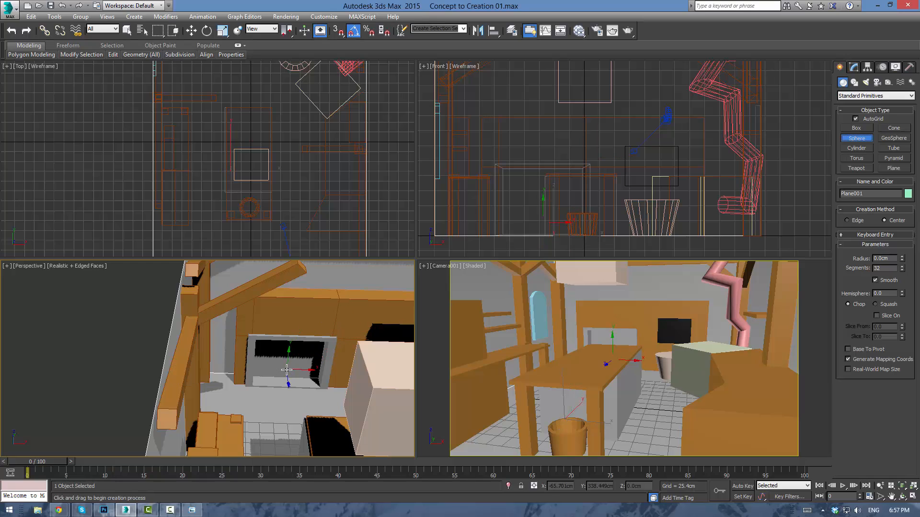
pyautogui.moveTo(285, 380)
pyautogui.mouseDown()
pyautogui.moveTo(281, 408)
pyautogui.moveTo(282, 396)
pyautogui.mouseUp()
# Move the sphere slightly forward and raise it above the floor within the grey recess frame
pyautogui.moveTo(290, 192); pyautogui.dragTo(294, 319, button='middle')
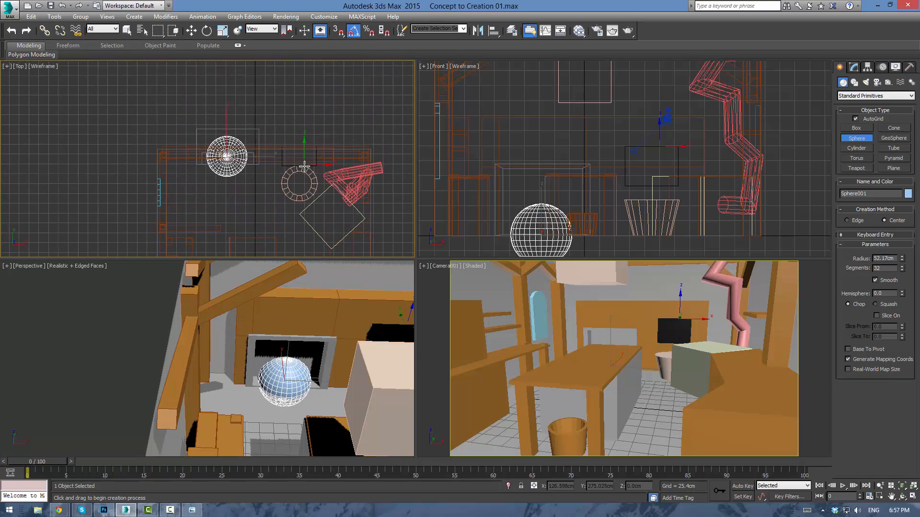
pyautogui.press('w')
pyautogui.moveTo(226, 133)
pyautogui.mouseDown()
pyautogui.moveTo(227, 144)
pyautogui.moveTo(227, 136)
pyautogui.mouseUp()
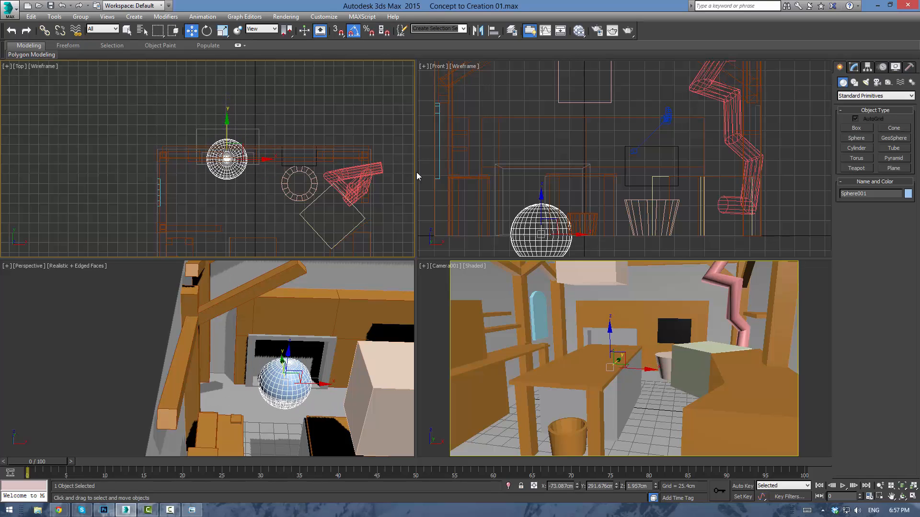
pyautogui.click(537, 206)
pyautogui.moveTo(543, 206); pyautogui.dragTo(549, 185)
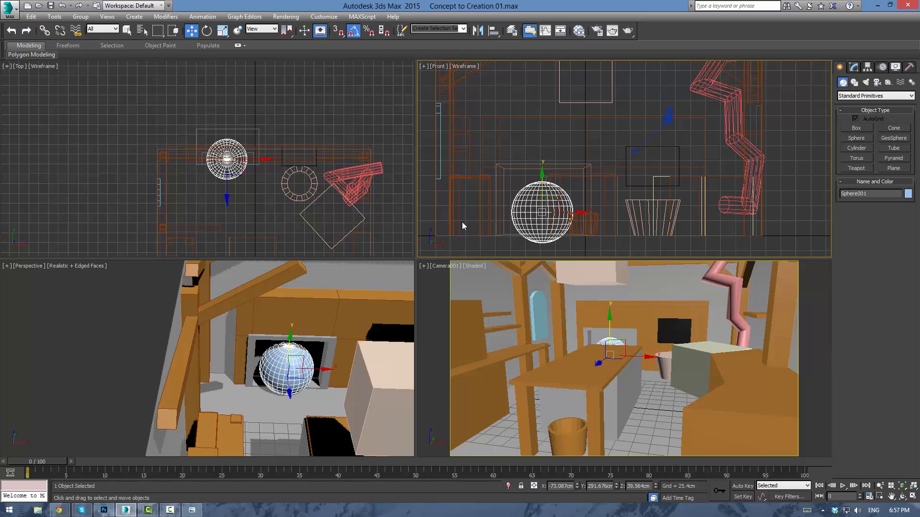
# Change the sphere's object color to red and deselect it
pyautogui.click(853, 67)
pyautogui.click(912, 81)
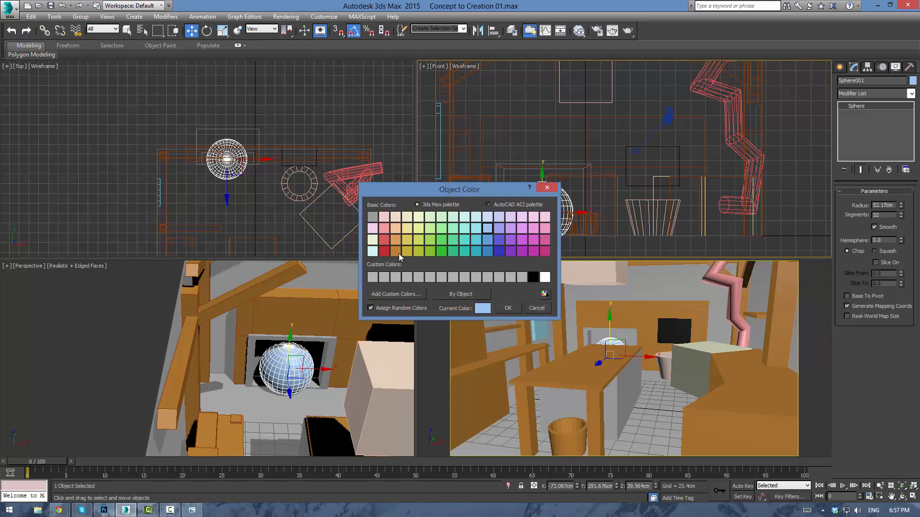
pyautogui.click(385, 239)
pyautogui.click(508, 308)
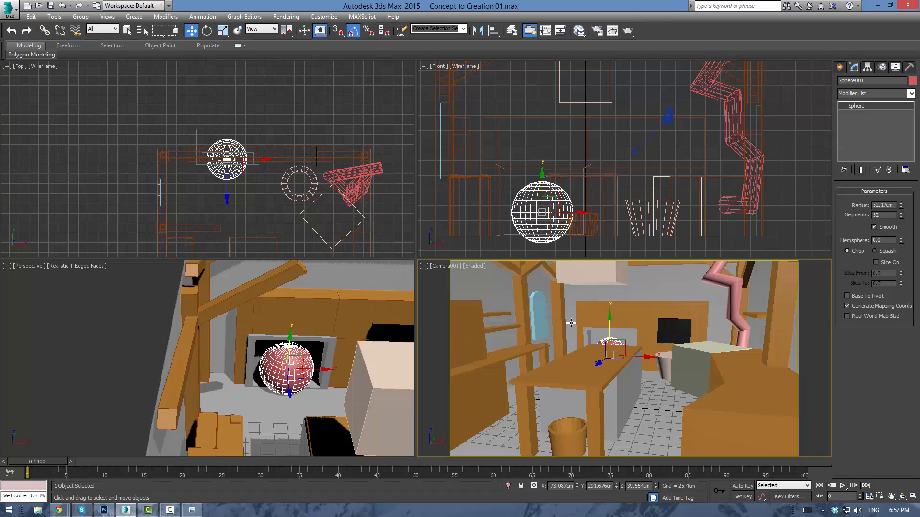
pyautogui.click(407, 164)
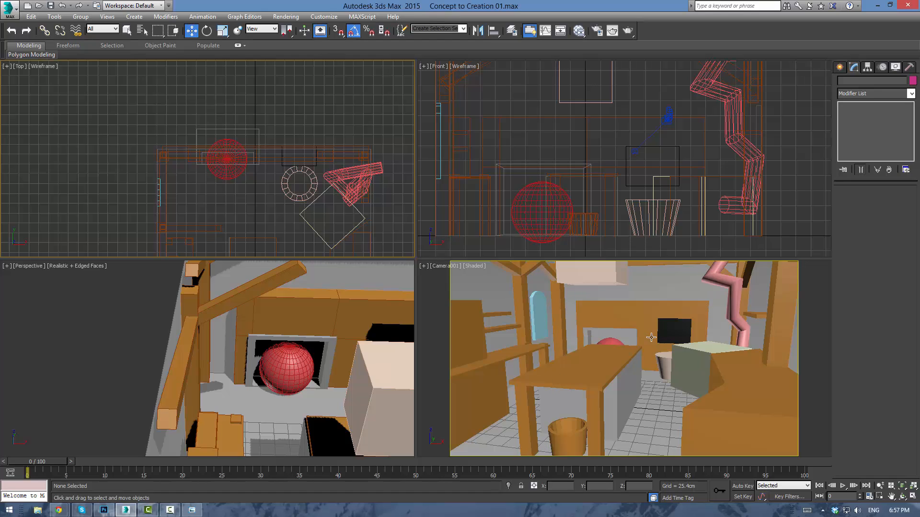
# Clone the blue arched window on the left wall with a slight outward offset
pyautogui.scroll(-6, 337, 318)
pyautogui.keyDown('alt'); pyautogui.moveTo(246, 363); pyautogui.dragTo(258, 340, button='middle'); pyautogui.keyUp('alt')
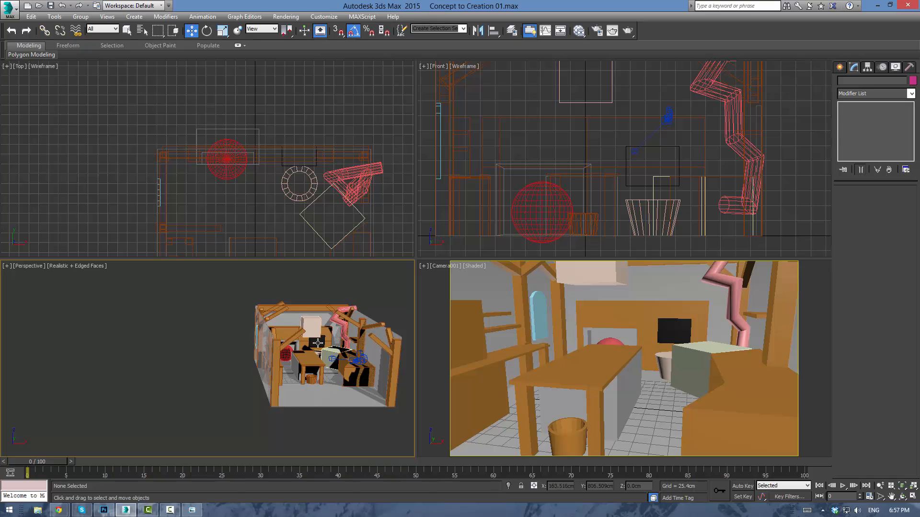
pyautogui.scroll(3, 318, 343)
pyautogui.keyDown('alt'); pyautogui.moveTo(318, 343); pyautogui.dragTo(224, 344, button='middle'); pyautogui.keyUp('alt')
pyautogui.scroll(3, 297, 355)
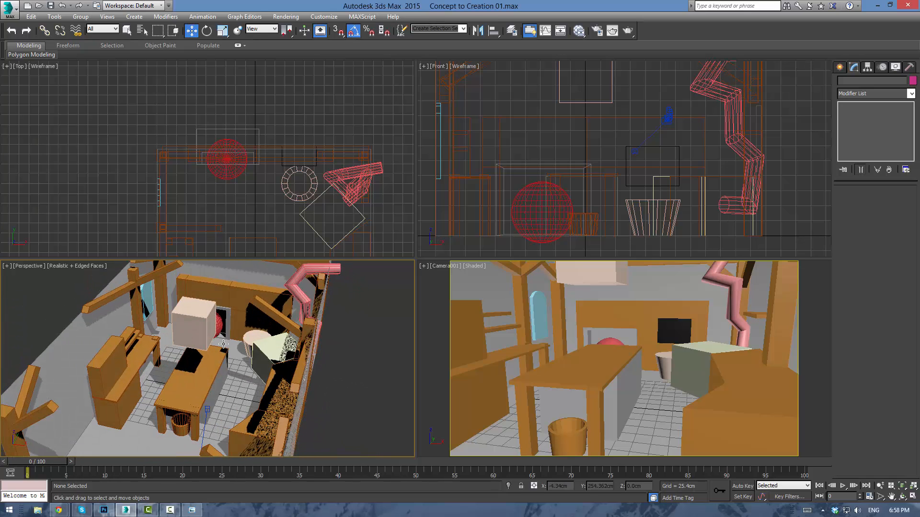
pyautogui.click(116, 308)
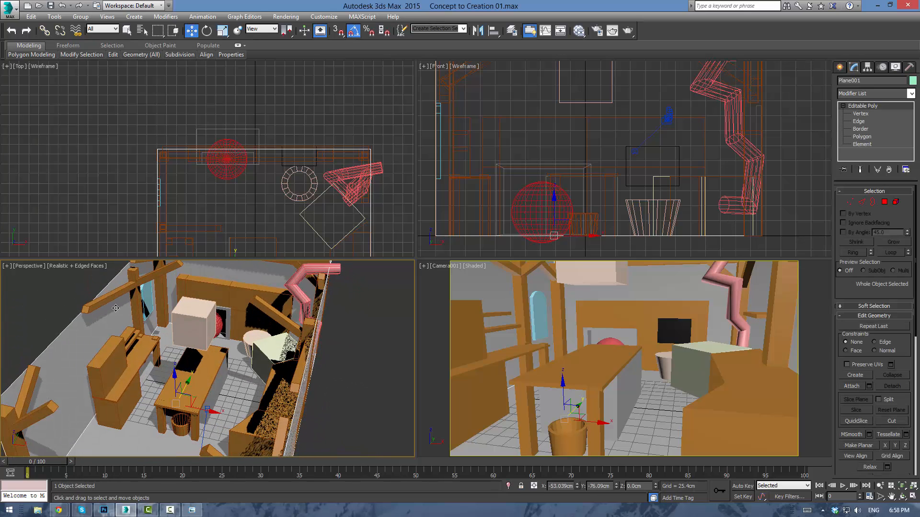
pyautogui.click(147, 297)
pyautogui.keyDown('shift'); pyautogui.moveTo(175, 299); pyautogui.dragTo(173, 299); pyautogui.keyUp('shift')
pyautogui.click(458, 297)
# Shift the window copy slightly back toward the inside of the room
pyautogui.moveTo(235, 292); pyautogui.dragTo(273, 309, button='middle')
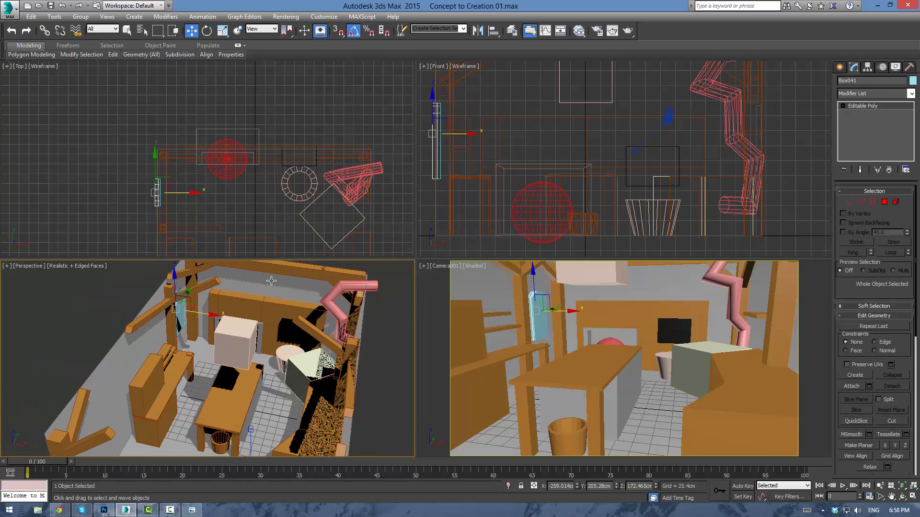
pyautogui.scroll(2, 249, 205)
pyautogui.scroll(2, 178, 214)
pyautogui.moveTo(132, 184); pyautogui.dragTo(134, 184)
# Try to cut the window opening by subtracting a blue arched window from the room walls with ProBoolean
pyautogui.click(107, 124)
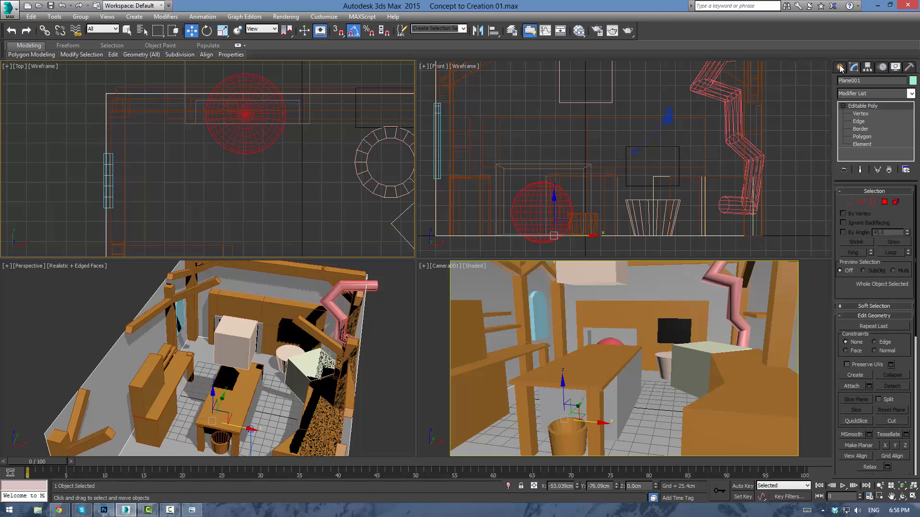
pyautogui.click(839, 68)
pyautogui.click(875, 95)
pyautogui.click(858, 117)
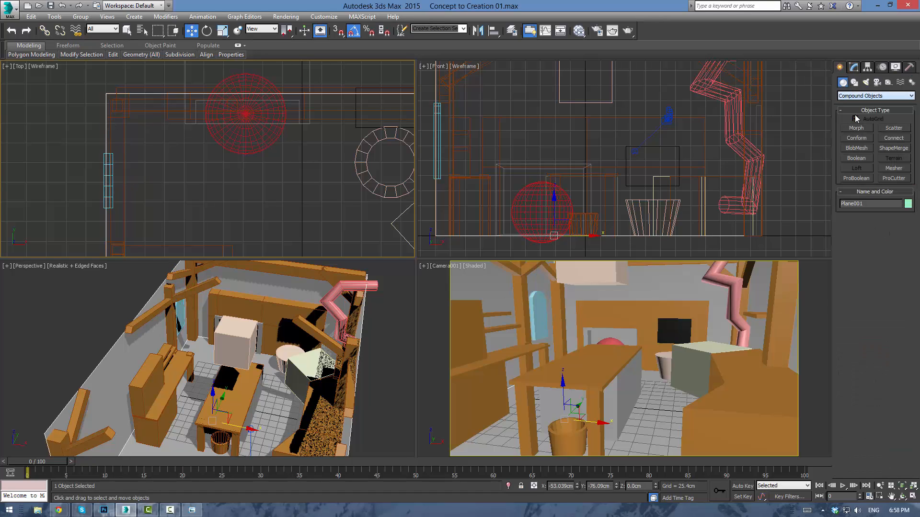
pyautogui.click(856, 179)
pyautogui.click(867, 229)
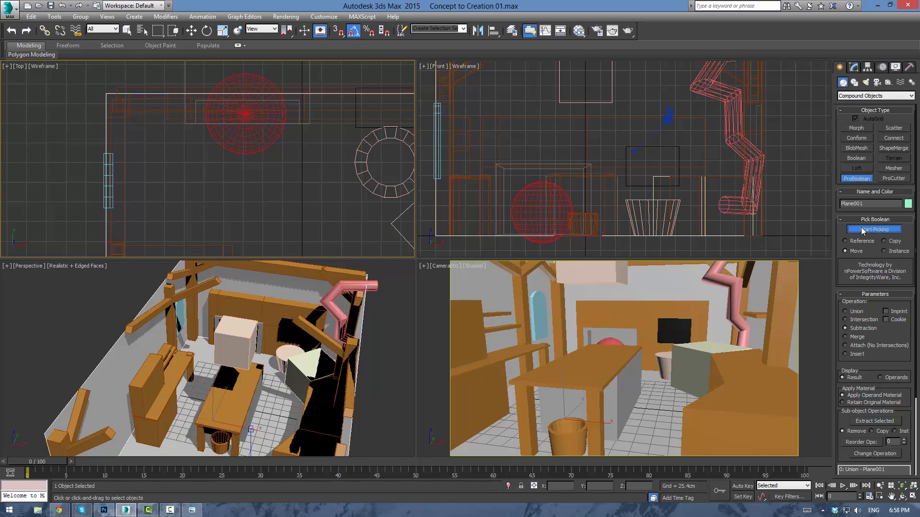
pyautogui.click(541, 311)
# Delete the remaining blue window copy from the left wall
pyautogui.press('w')
pyautogui.click(541, 311)
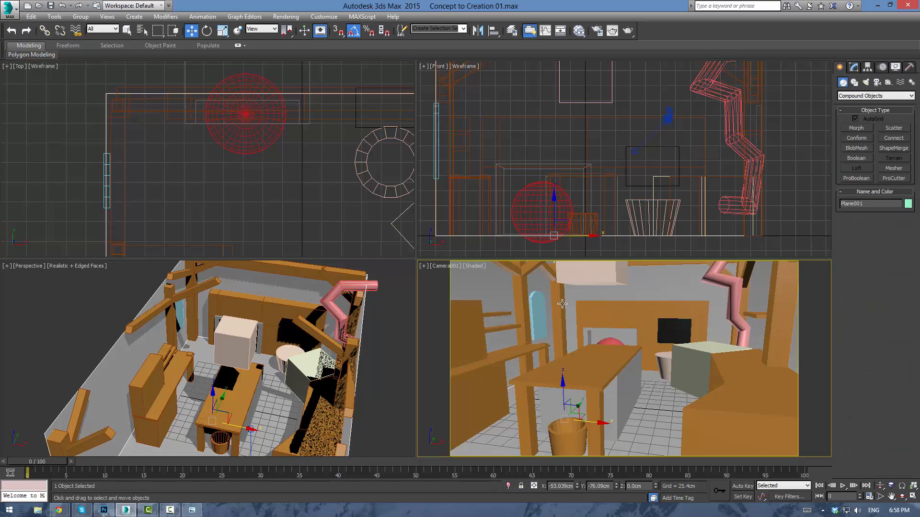
pyautogui.press('Delete')
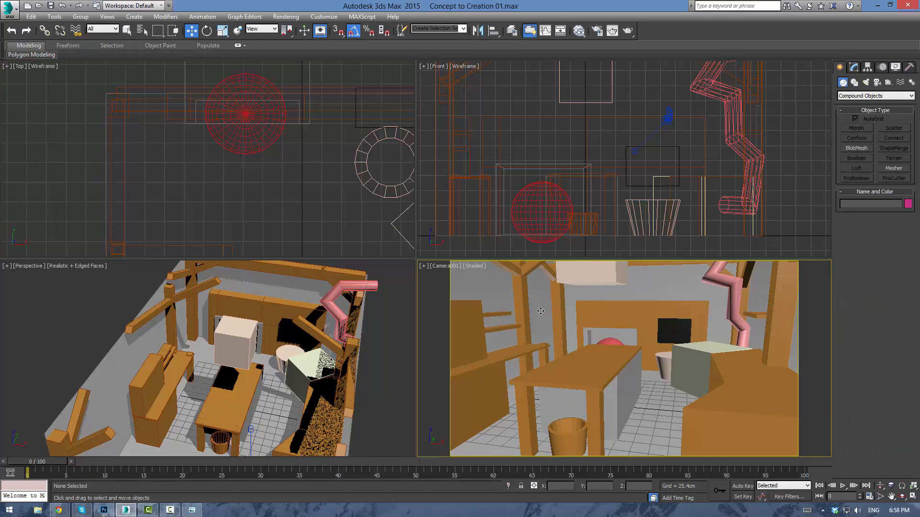
# Undo the window deletion and the ProBoolean subtraction, inspect the wall from outside, and clear the selection
pyautogui.moveTo(541, 311); pyautogui.dragTo(512, 320, button='middle')
pyautogui.hotkey('ctrl', 'z')
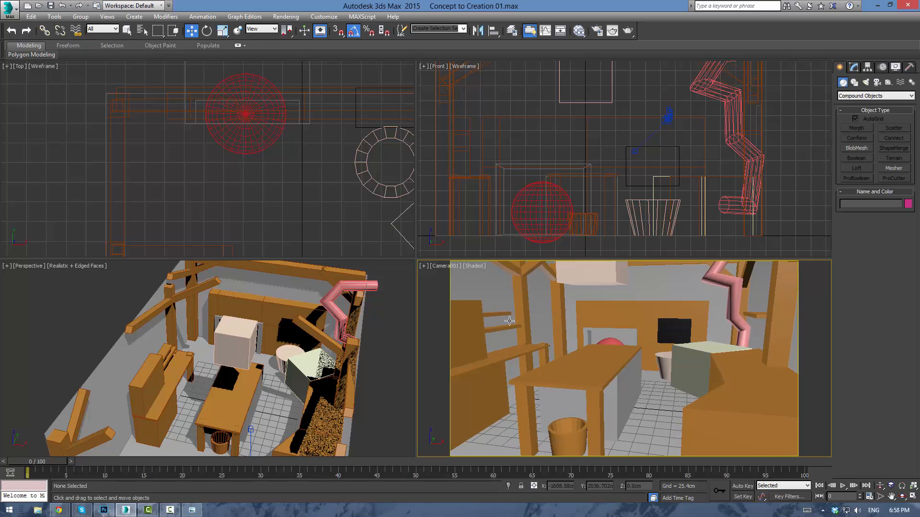
pyautogui.moveTo(225, 370); pyautogui.dragTo(227, 373, button='middle')
pyautogui.hotkey('ctrl', 'z')
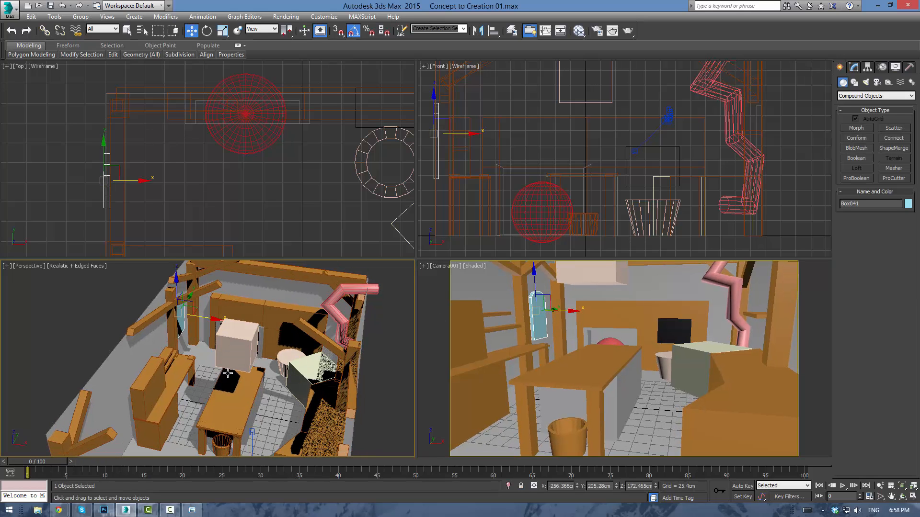
pyautogui.click(228, 373)
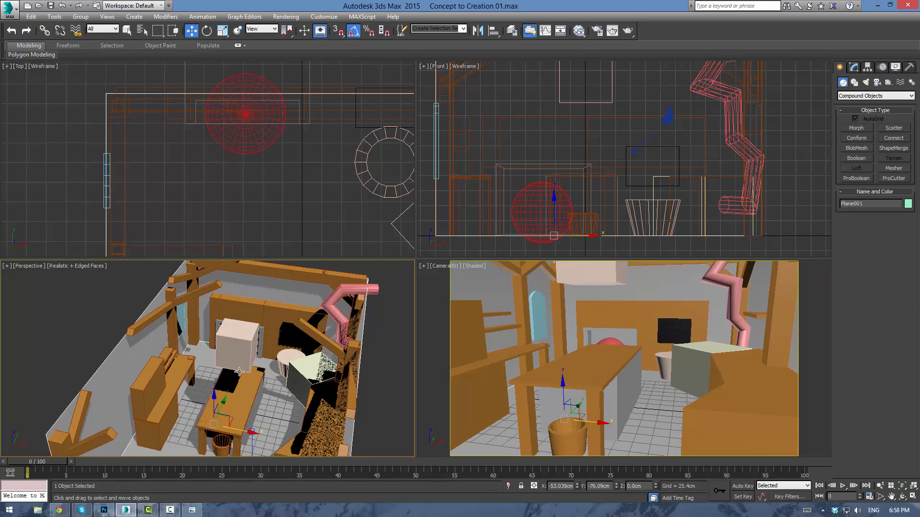
pyautogui.scroll(8, 236, 366)
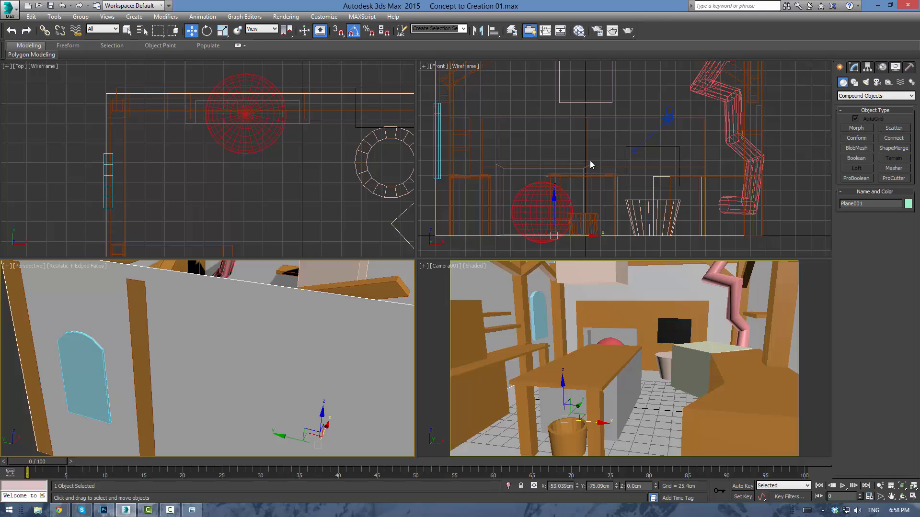
pyautogui.click(550, 91)
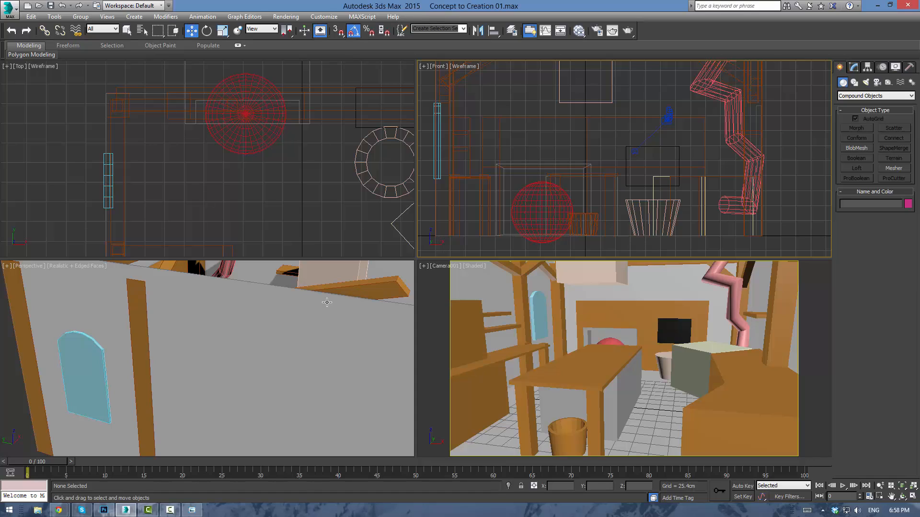